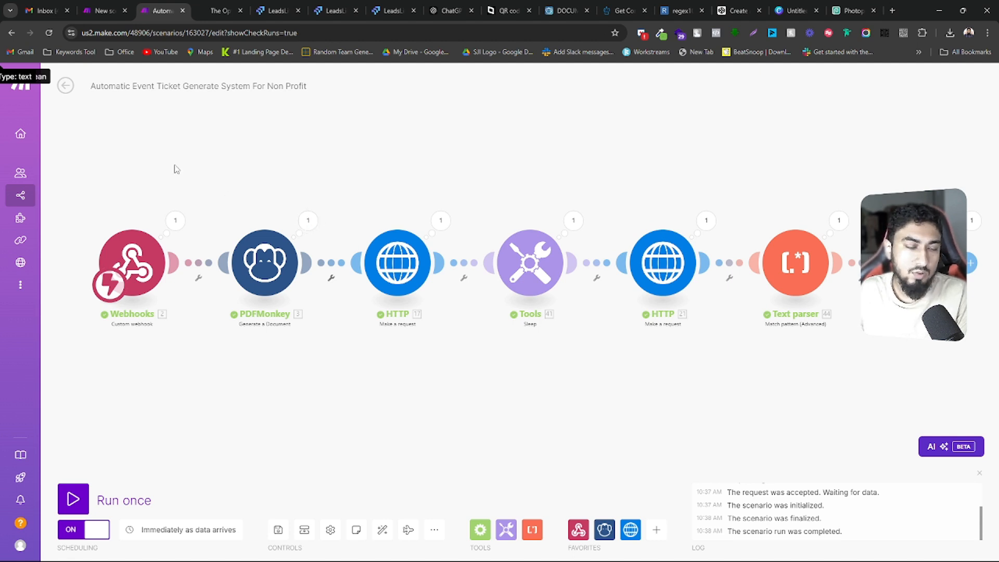
Review the registration form on The Optimists annual fundraising event page
{"action": "left_click", "coordinate": [201, 7]}
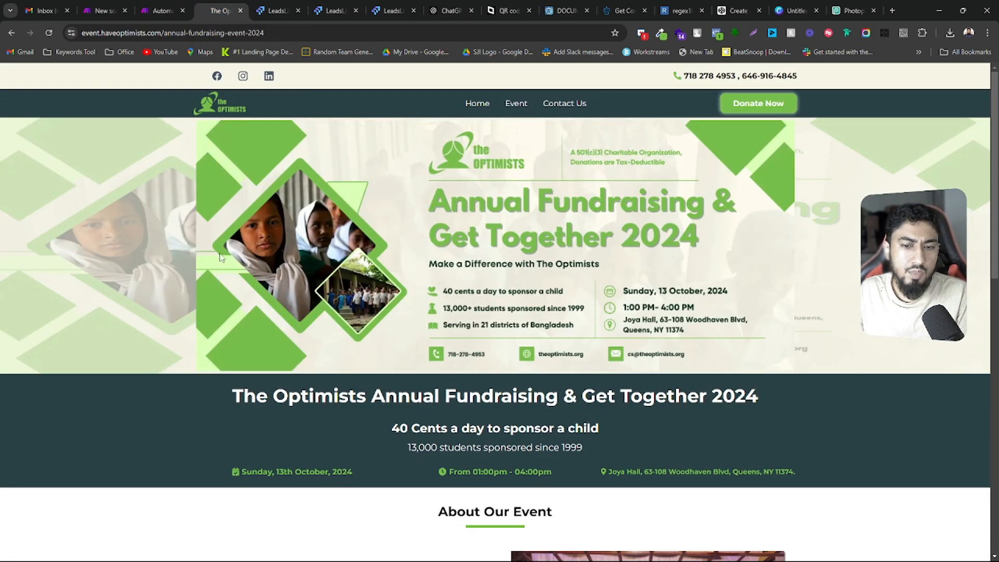
{"action": "scroll", "coordinate": [394, 329], "scroll_direction": "down", "scroll_amount": 10}
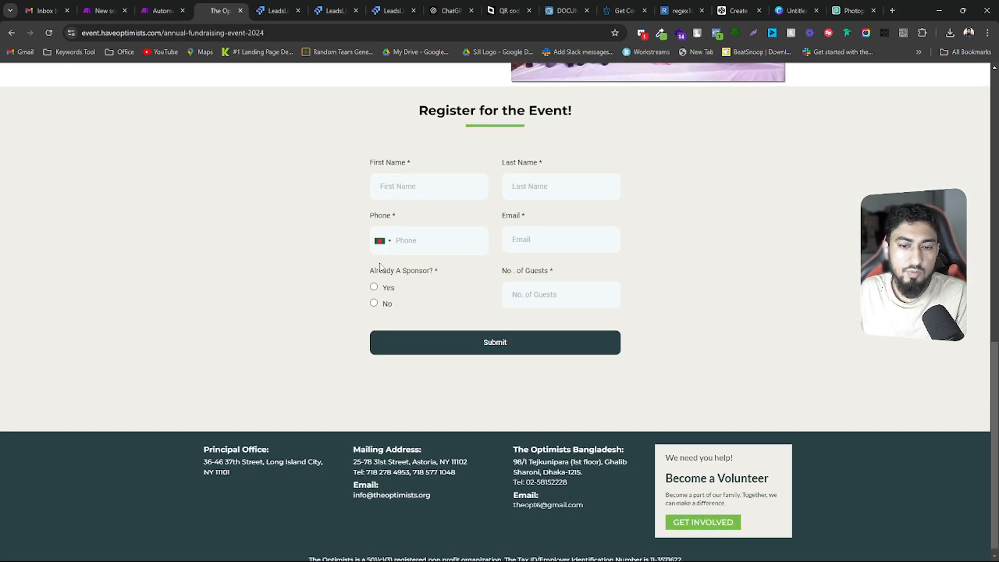
{"action": "scroll", "coordinate": [380, 267], "scroll_direction": "up", "scroll_amount": 10}
{"action": "scroll", "coordinate": [379, 269], "scroll_direction": "down", "scroll_amount": 8}
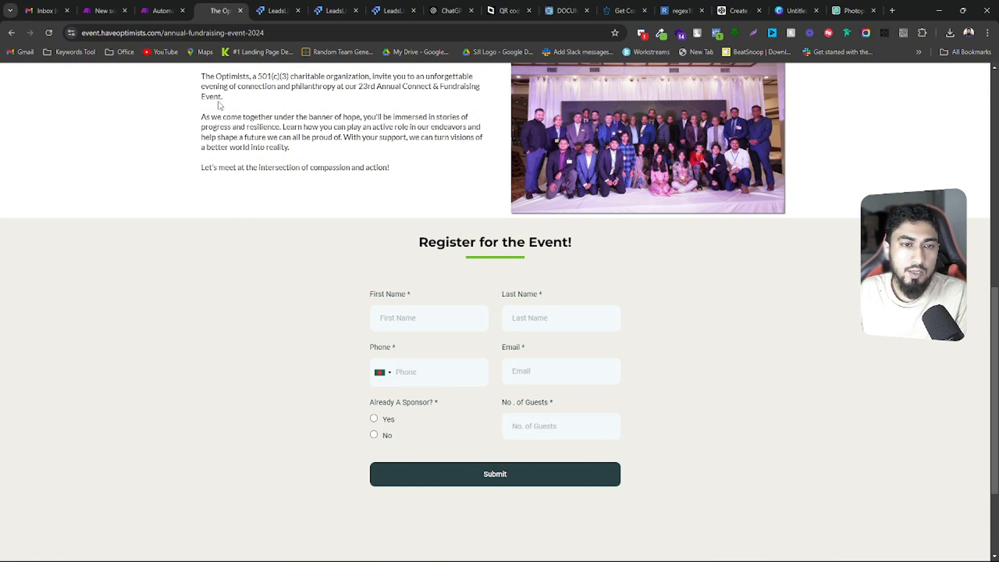
Switch to LeadsLift and open the "ticket generation for 13th oct event" workflow
{"action": "left_click", "coordinate": [268, 5]}
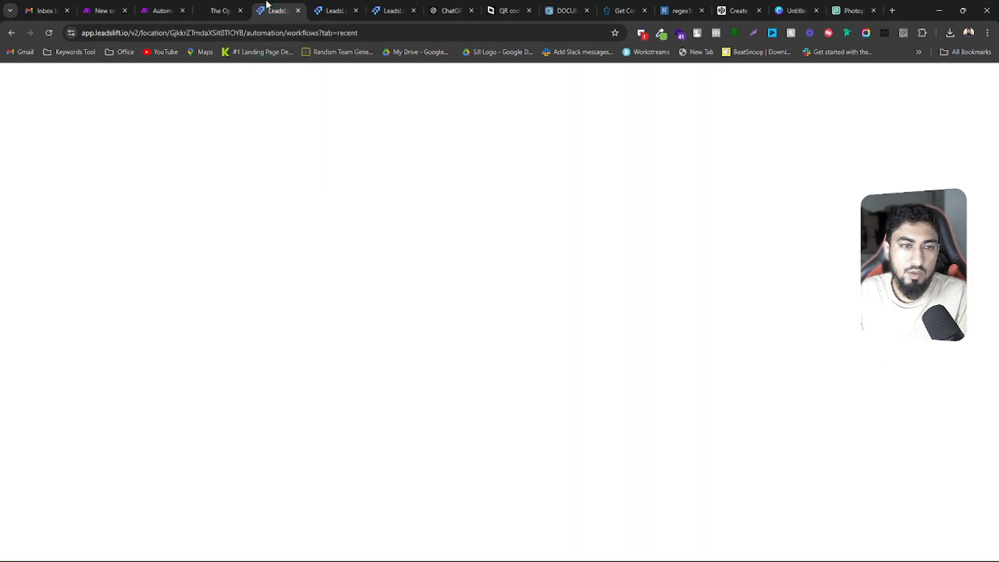
{"action": "left_click", "coordinate": [321, 307]}
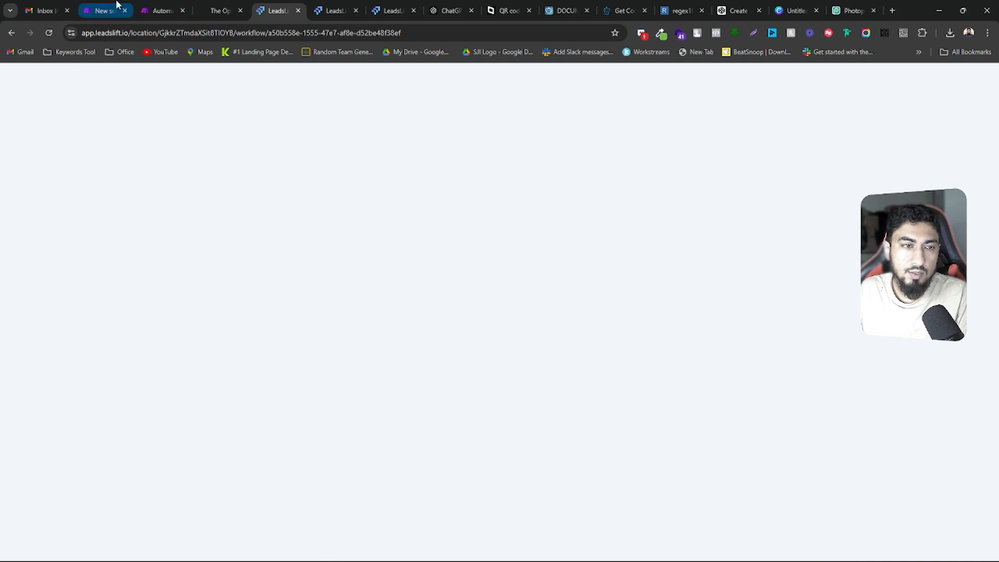
Switch to the "Automatic Event Ticket Generate System For Non Profit" scenario in Make and open its Webhooks module settings
{"action": "left_click", "coordinate": [117, 6]}
{"action": "left_click", "coordinate": [162, 11]}
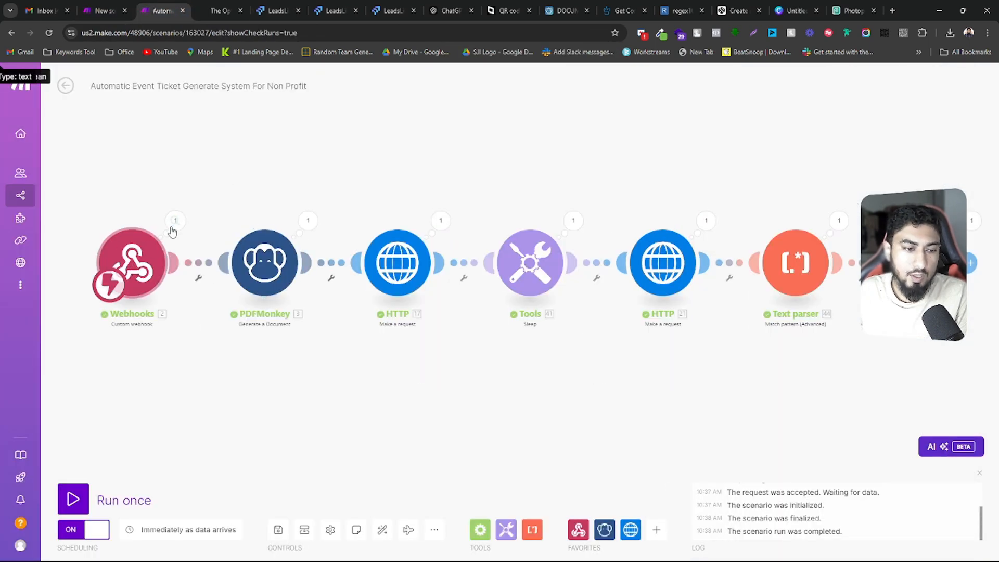
{"action": "left_click_drag", "start_coordinate": [147, 196], "coordinate": [234, 160]}
{"action": "scroll", "coordinate": [221, 217], "scroll_direction": "up", "scroll_amount": 5}
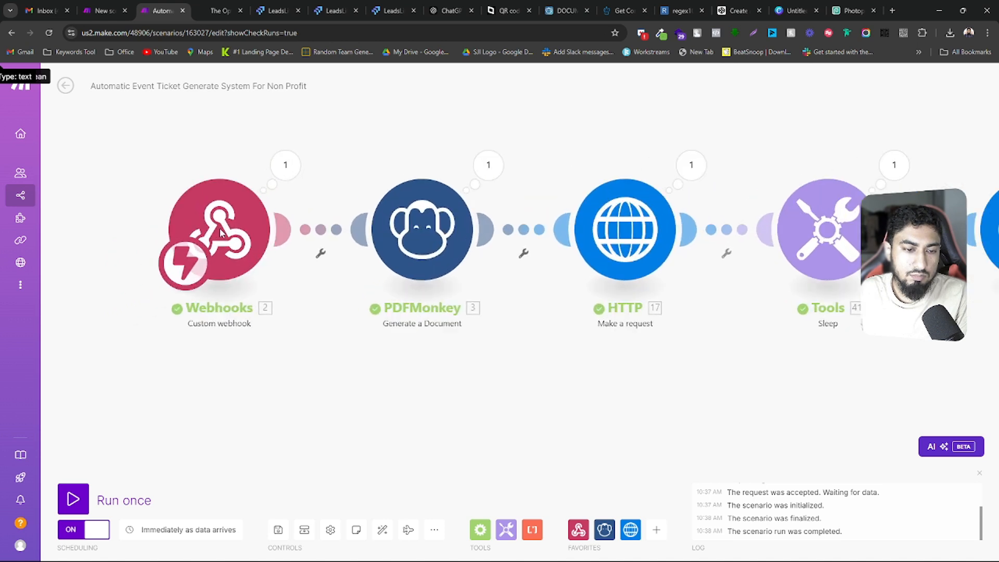
{"action": "left_click", "coordinate": [185, 283]}
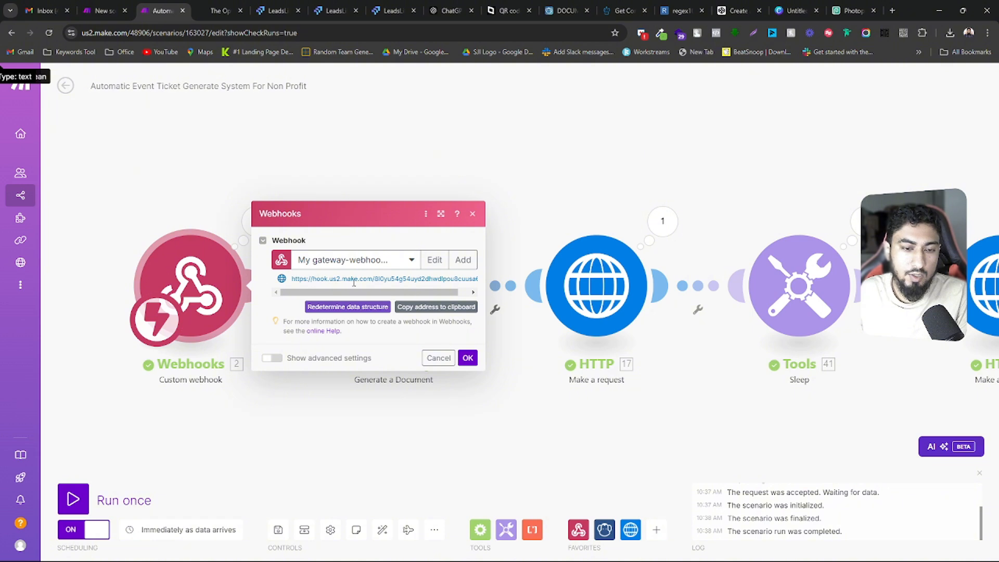
View the ticket generation workflow in LeadsLift, then return to the Make scenario and close the Webhooks settings
{"action": "left_click", "coordinate": [281, 10]}
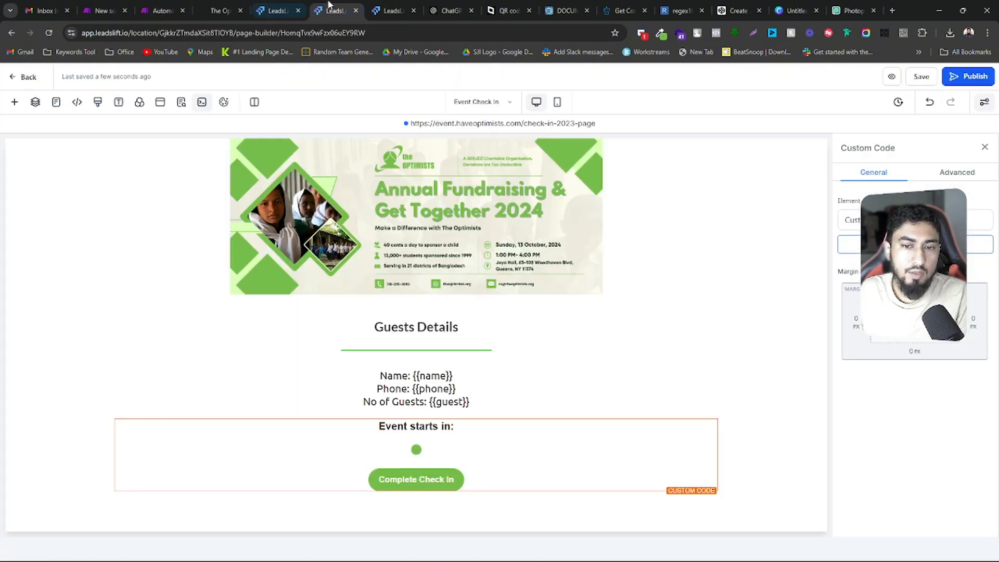
{"action": "left_click", "coordinate": [280, 10]}
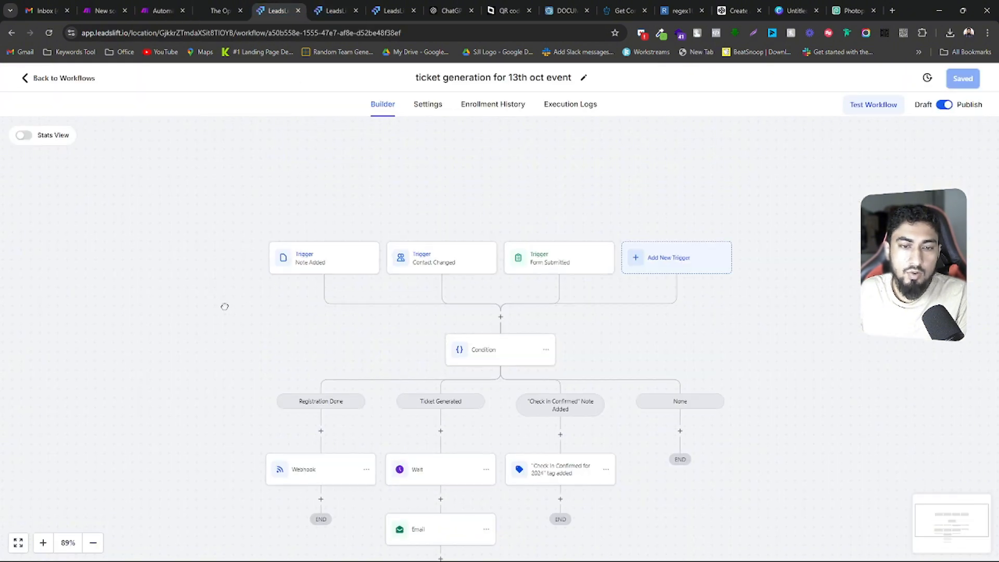
{"action": "left_click_drag", "start_coordinate": [224, 306], "coordinate": [264, 158]}
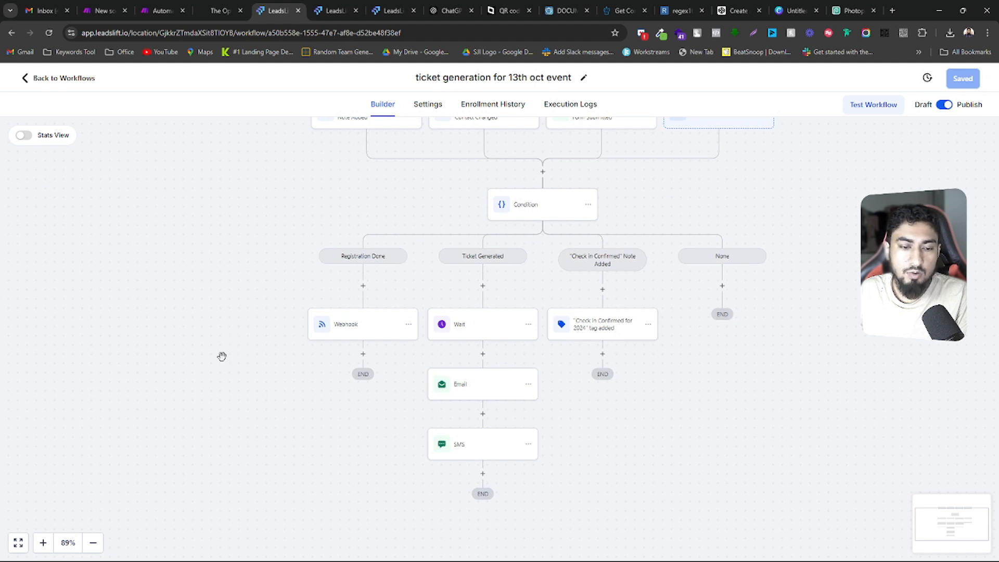
{"action": "left_click", "coordinate": [159, 10]}
{"action": "left_click", "coordinate": [565, 439]}
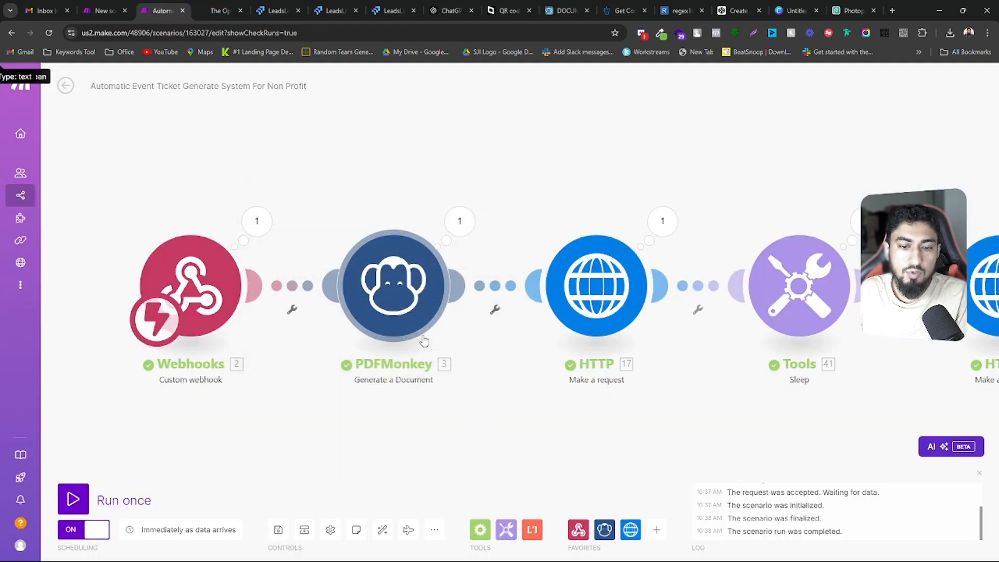
Revisit the event registration page, then examine the triggers and condition branches of the LeadsLift ticket generation workflow
{"action": "left_click", "coordinate": [220, 9]}
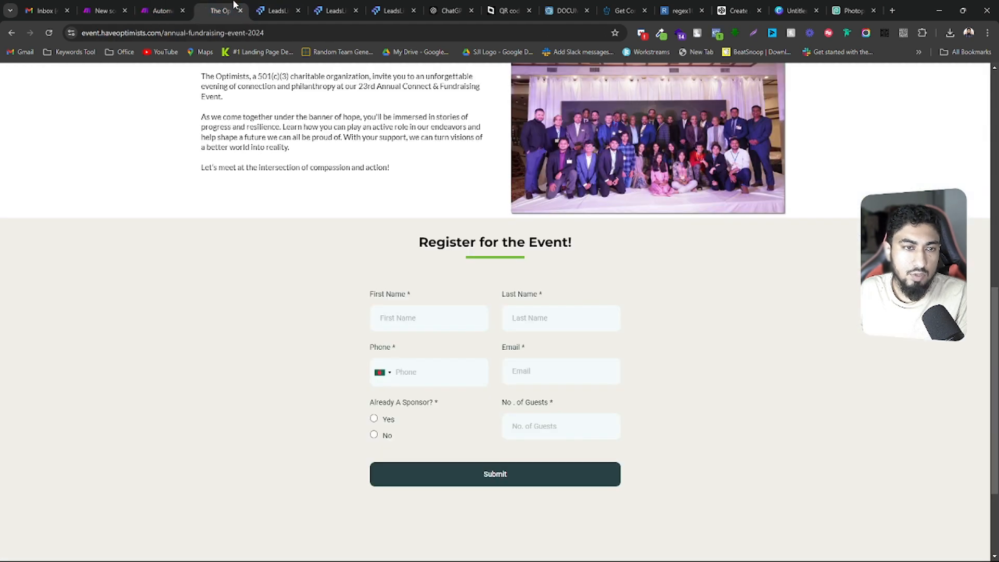
{"action": "left_click", "coordinate": [278, 7]}
{"action": "scroll", "coordinate": [326, 358], "scroll_direction": "up", "scroll_amount": 2}
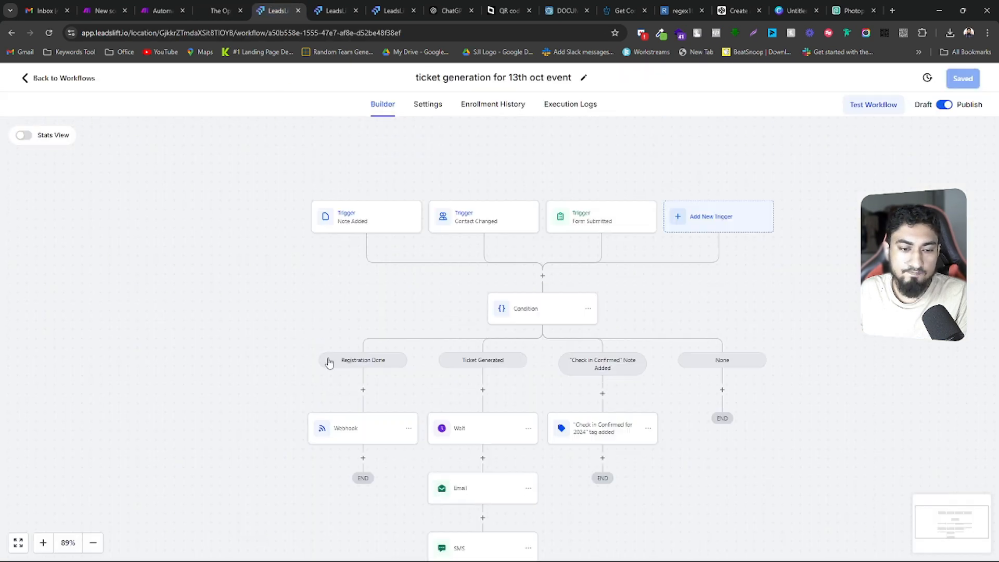
{"action": "scroll", "coordinate": [322, 351], "scroll_direction": "down", "scroll_amount": 3}
{"action": "left_click_drag", "start_coordinate": [262, 388], "coordinate": [171, 369]}
{"action": "scroll", "coordinate": [475, 252], "scroll_direction": "up", "scroll_amount": 1}
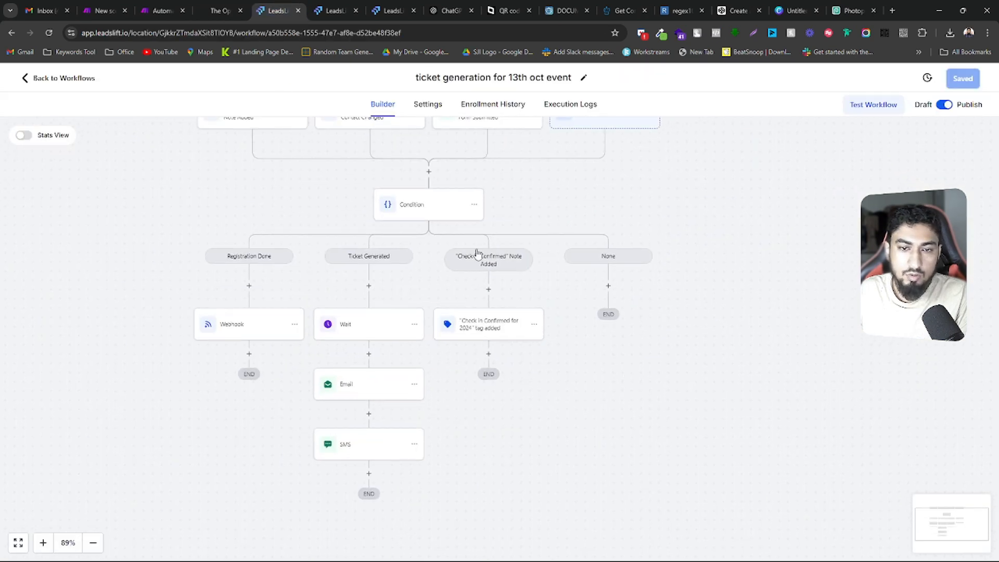
{"action": "scroll", "coordinate": [312, 218], "scroll_direction": "up", "scroll_amount": 2}
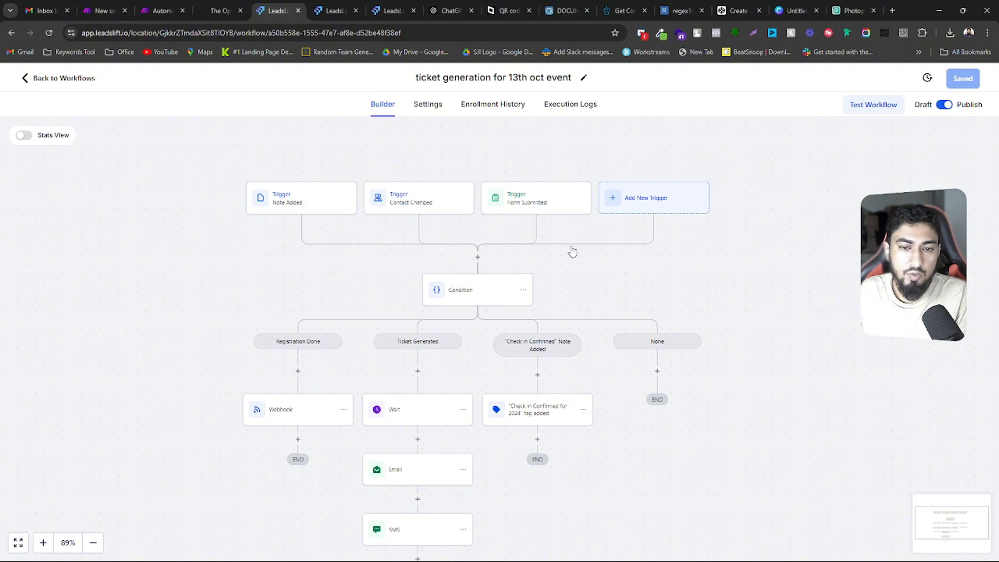
Inspect the Form Submitted trigger's form filter and close it without saving
{"action": "left_click", "coordinate": [530, 201]}
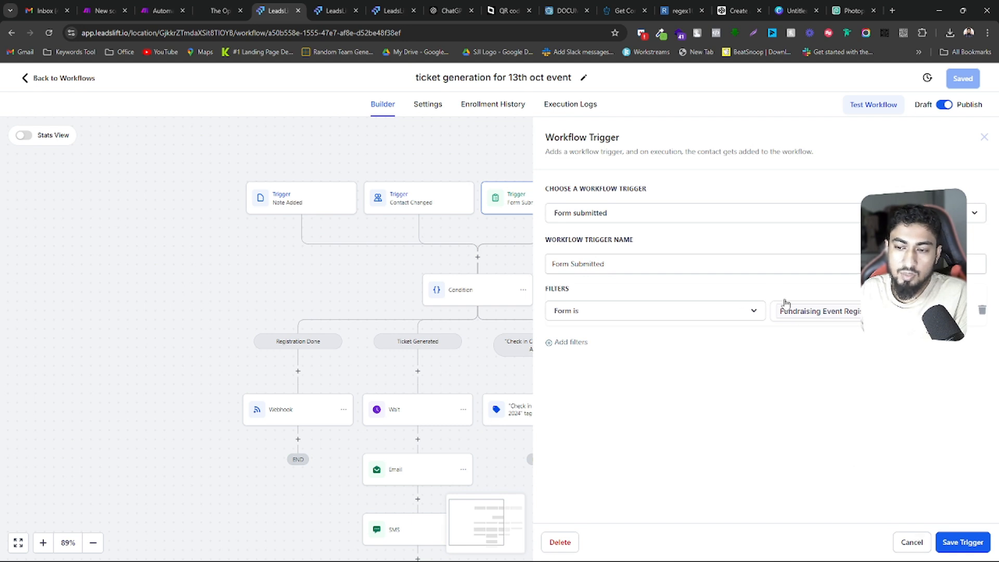
{"action": "left_click", "coordinate": [912, 542]}
{"action": "left_click_drag", "start_coordinate": [724, 304], "coordinate": [654, 226]}
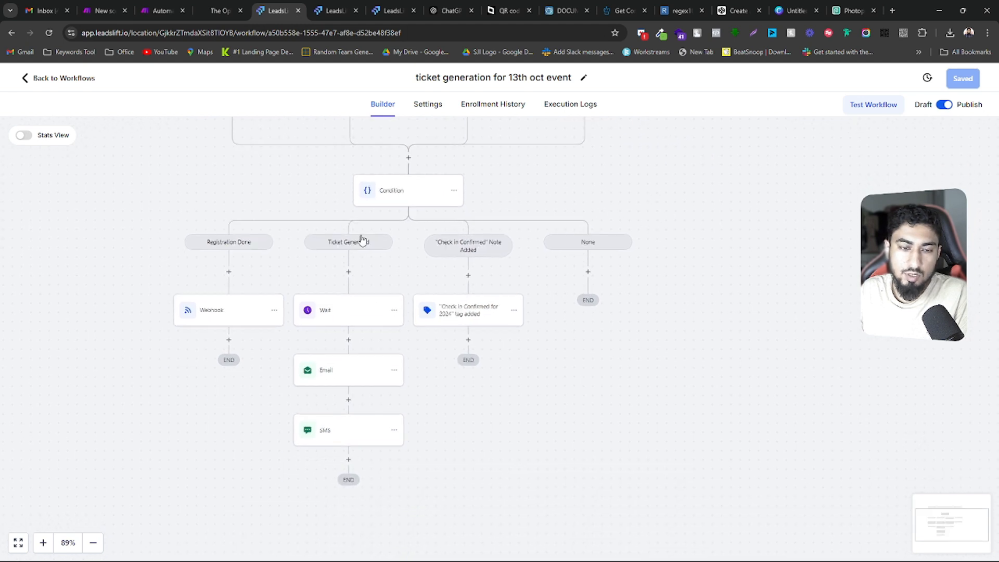
Open the Condition action and compare its branch rules with the workflow's triggers and branches
{"action": "left_click", "coordinate": [395, 196]}
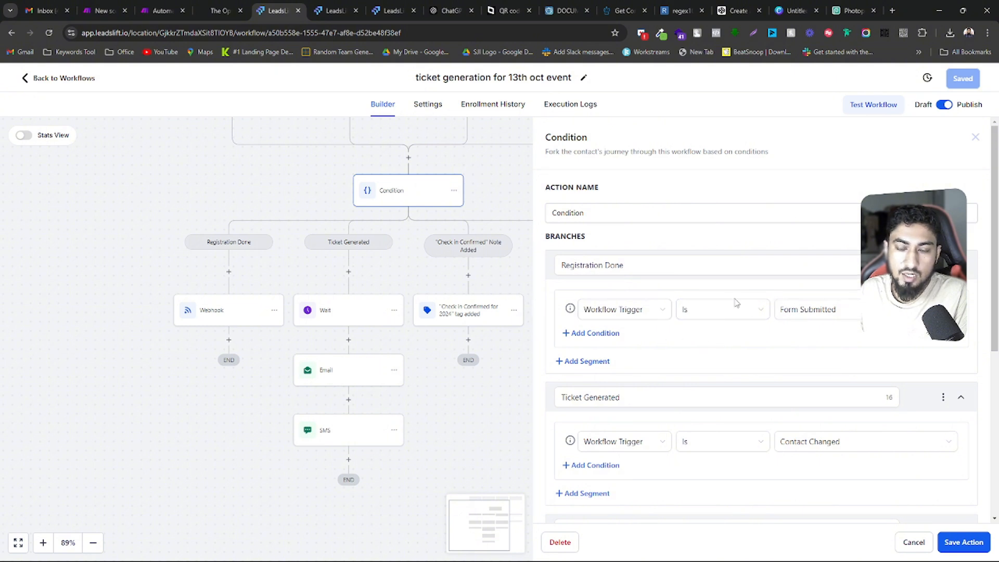
{"action": "left_click_drag", "start_coordinate": [511, 166], "coordinate": [480, 207]}
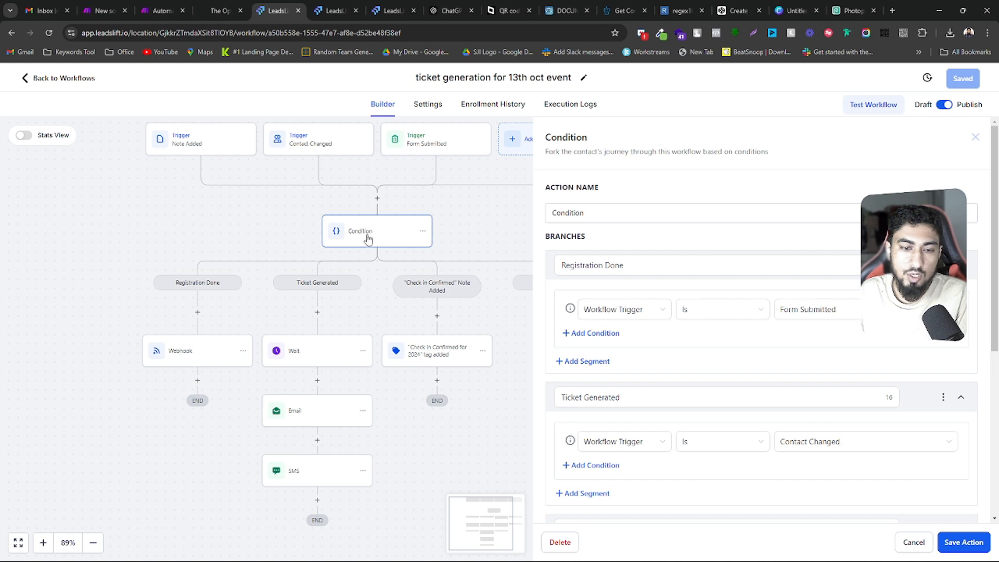
{"action": "left_click_drag", "start_coordinate": [98, 375], "coordinate": [124, 311]}
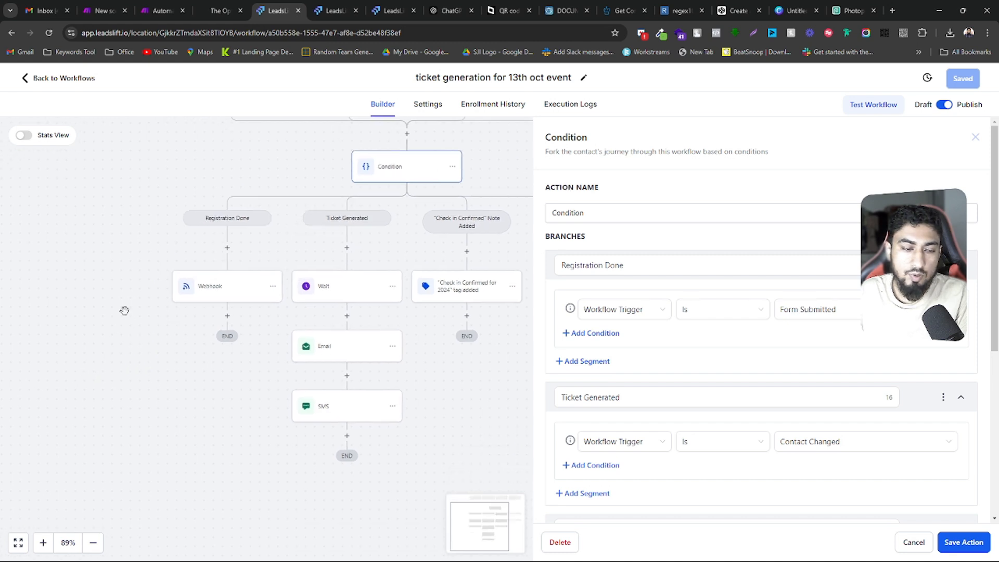
{"action": "left_click_drag", "start_coordinate": [252, 245], "coordinate": [251, 254]}
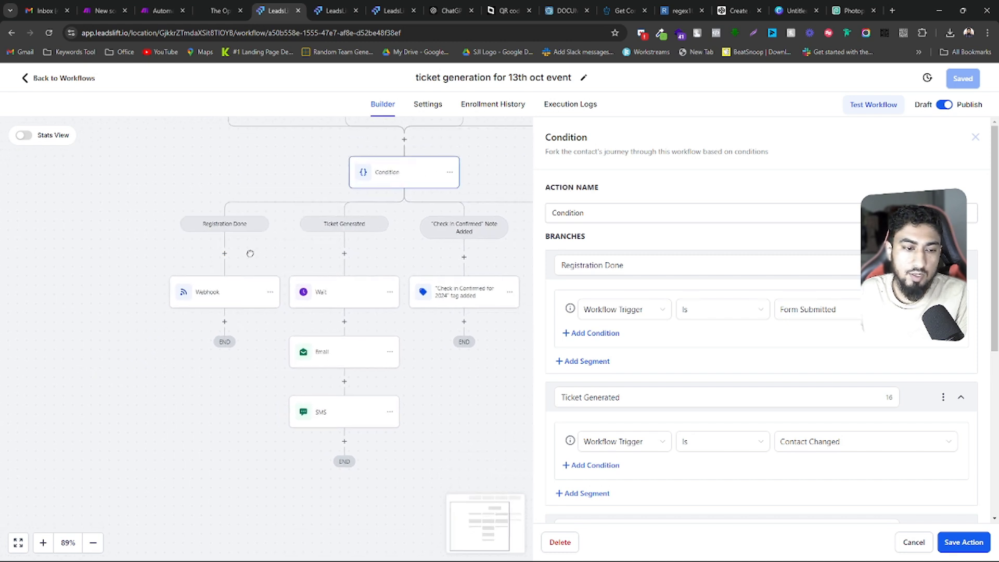
Open the Webhook action under the Registration Done branch and select its URL
{"action": "left_click", "coordinate": [219, 305]}
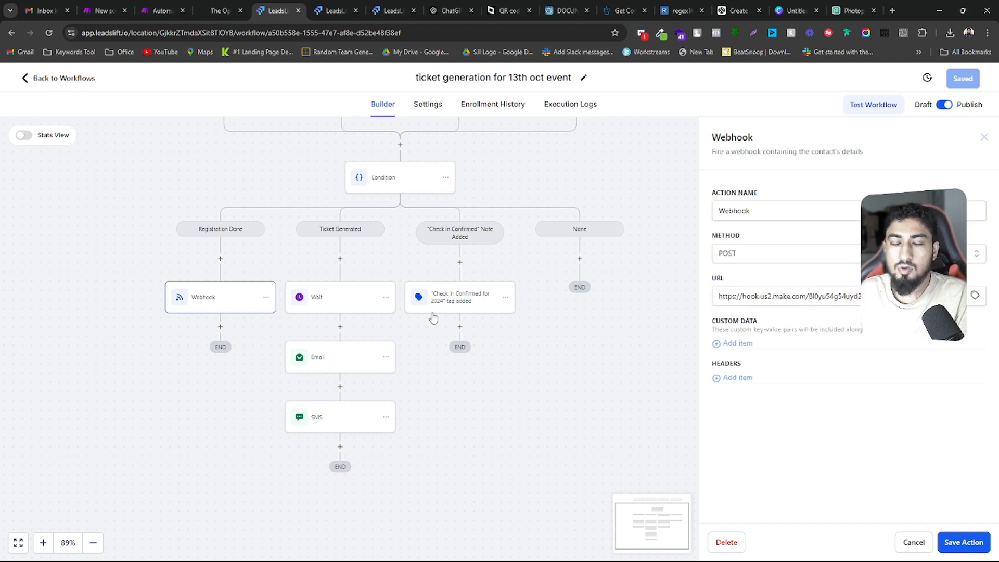
{"action": "left_click_drag", "start_coordinate": [855, 296], "coordinate": [708, 300]}
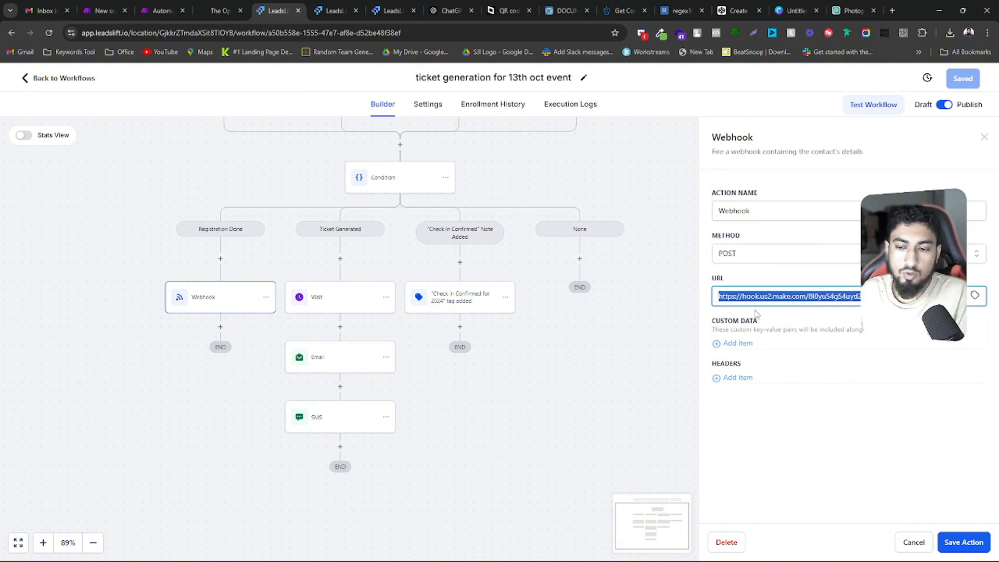
Switch to the ticket scenario in Make, open the Webhooks module and copy its webhook address
{"action": "left_click", "coordinate": [161, 4]}
{"action": "left_click", "coordinate": [117, 5]}
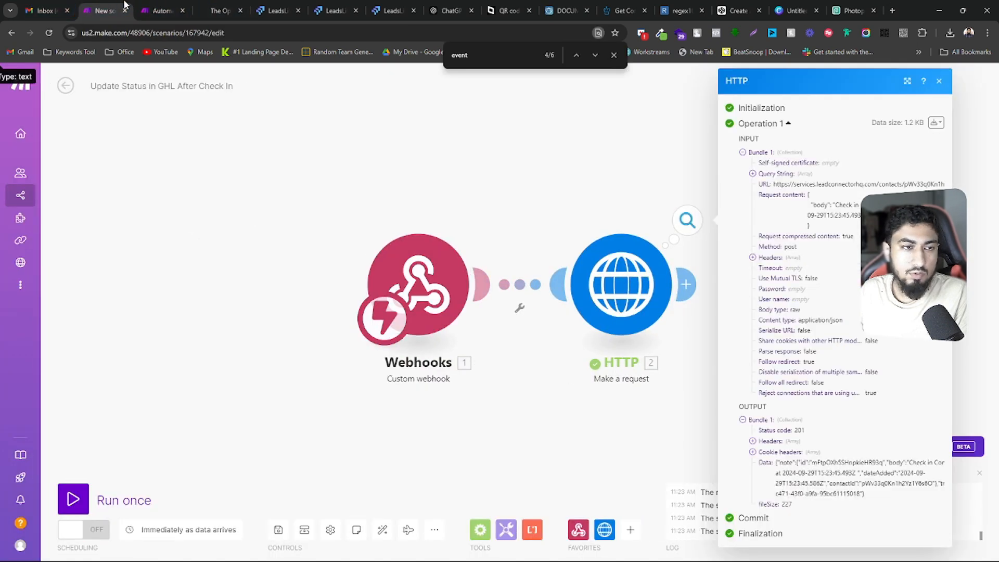
{"action": "left_click", "coordinate": [160, 10]}
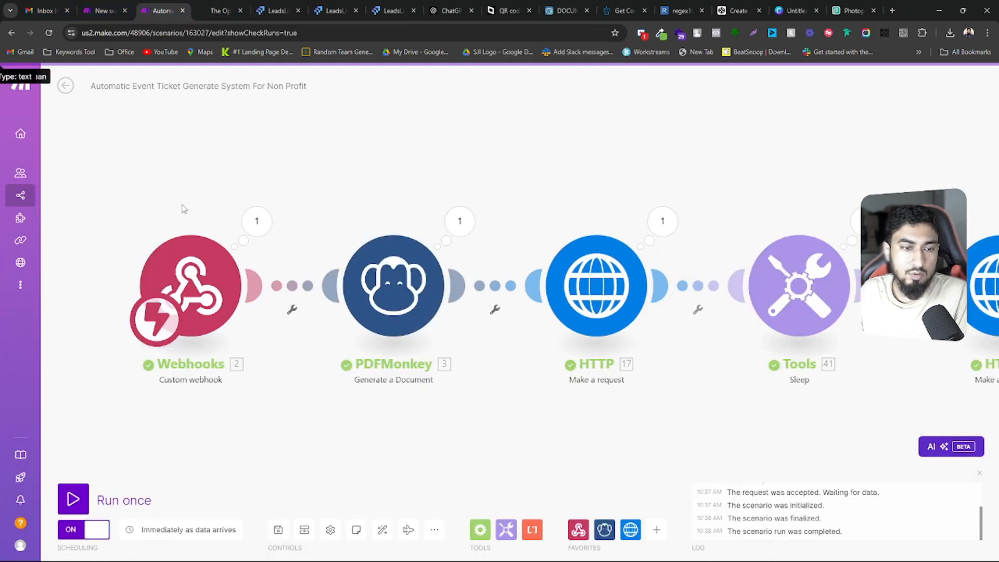
{"action": "left_click", "coordinate": [217, 305]}
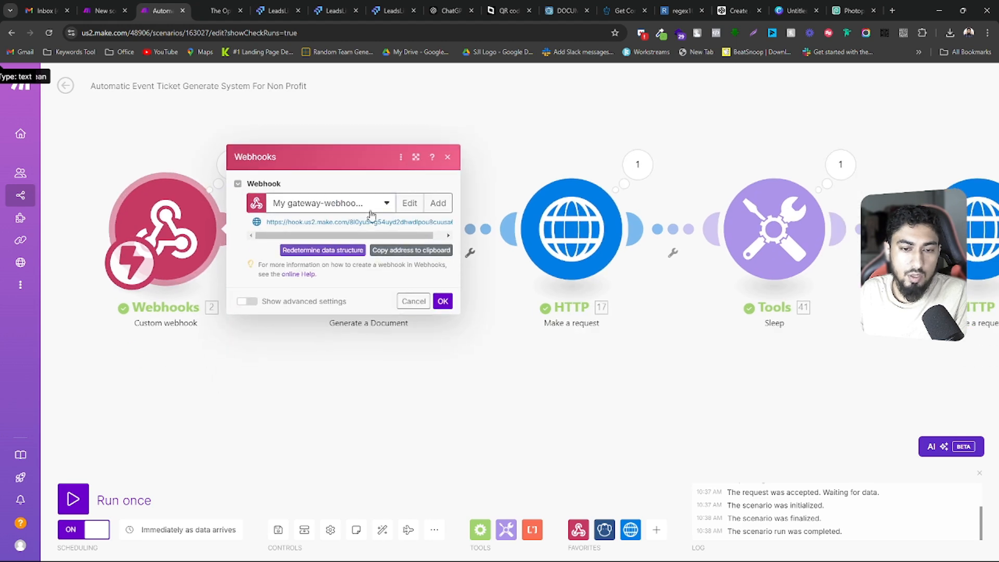
{"action": "left_click", "coordinate": [373, 202]}
{"action": "left_click", "coordinate": [349, 221]}
{"action": "left_click", "coordinate": [348, 221]}
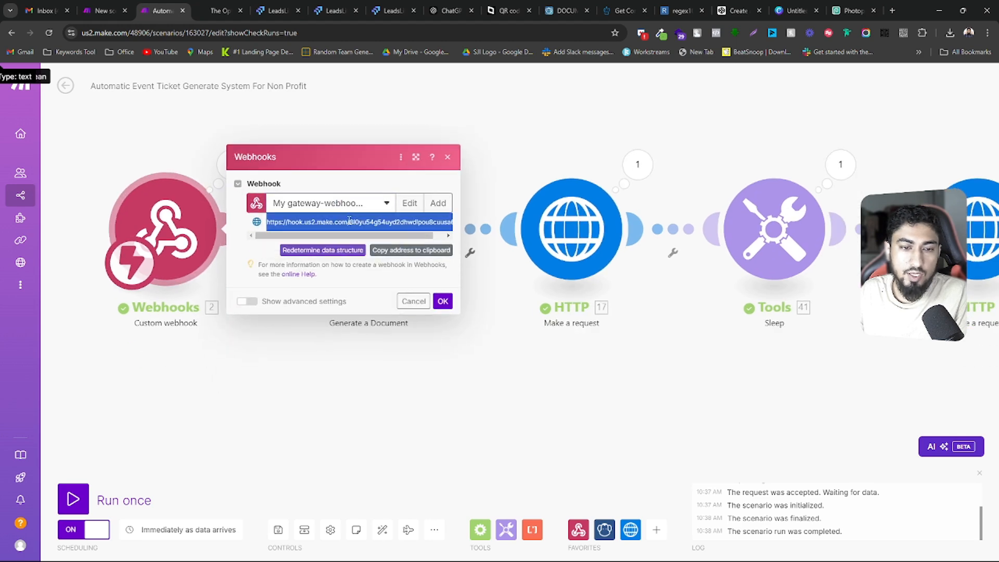
Return to the LeadsLift workflow, search the page for the copied webhook address, and close the search
{"action": "left_click", "coordinate": [333, 11]}
{"action": "left_click", "coordinate": [273, 5]}
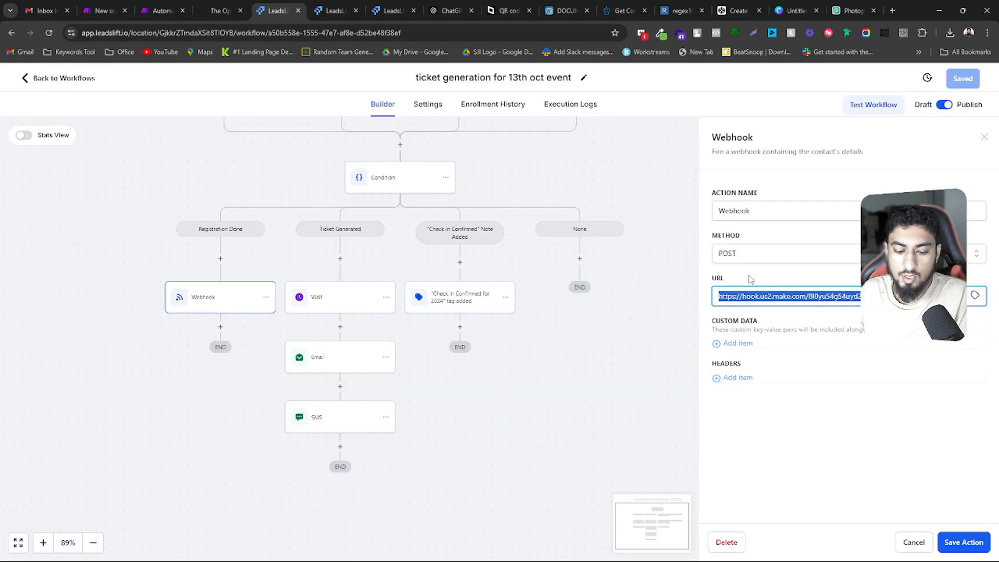
{"action": "key", "text": "ctrl+f"}
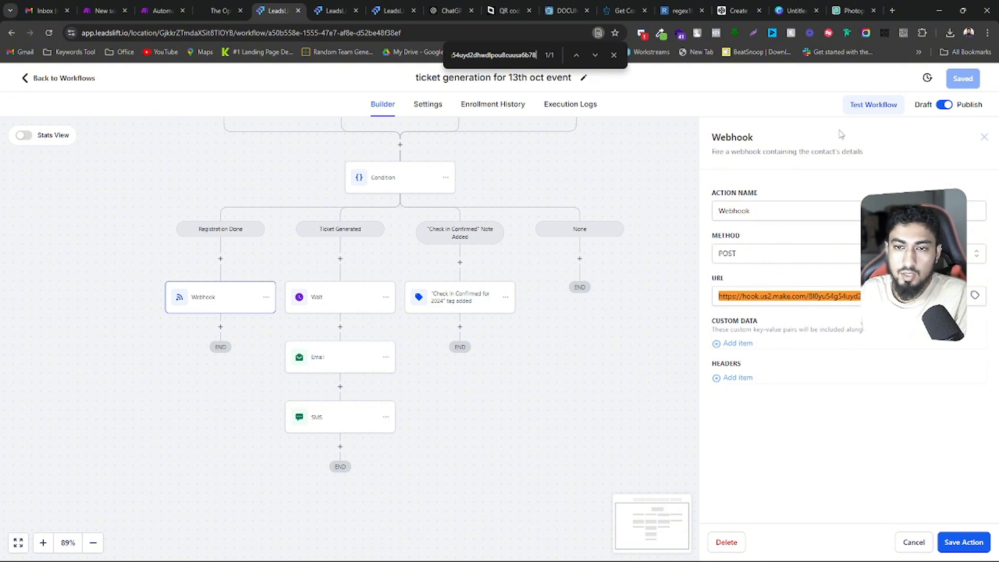
{"action": "left_click", "coordinate": [614, 55]}
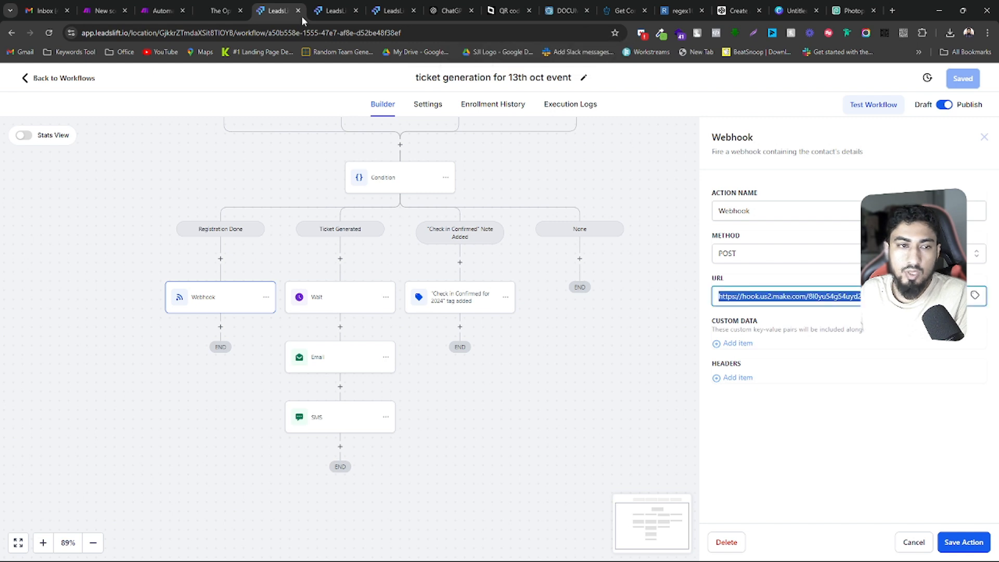
Switch to the ticket scenario in Make and open the Webhooks module's output from the last run
{"action": "left_click", "coordinate": [158, 10]}
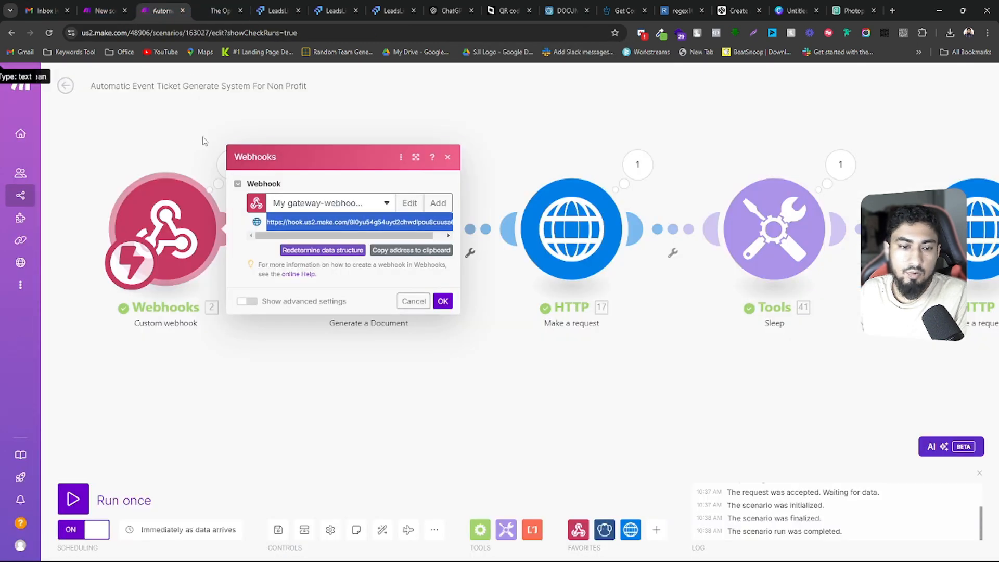
{"action": "left_click", "coordinate": [166, 224]}
{"action": "left_click", "coordinate": [412, 299]}
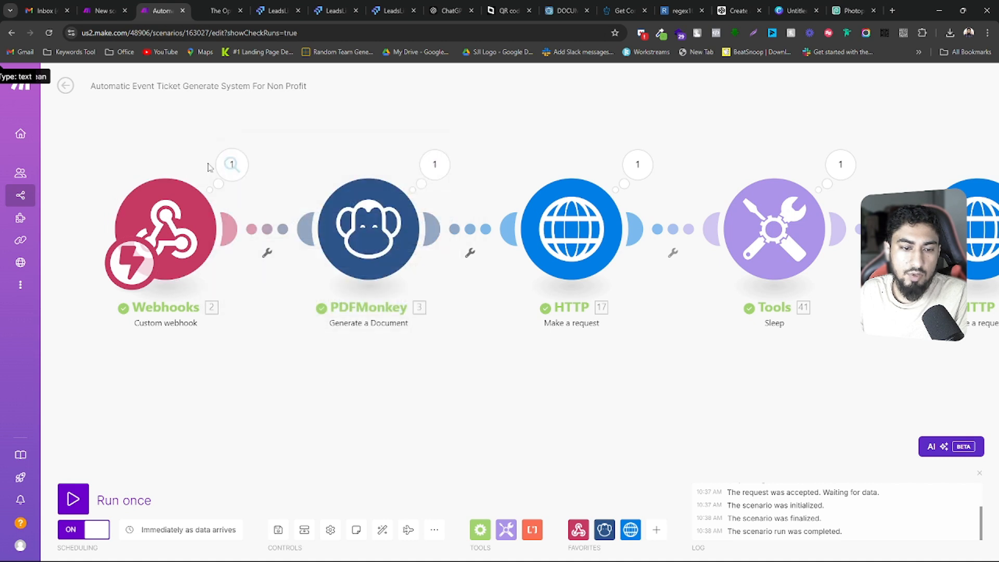
{"action": "left_click", "coordinate": [228, 166]}
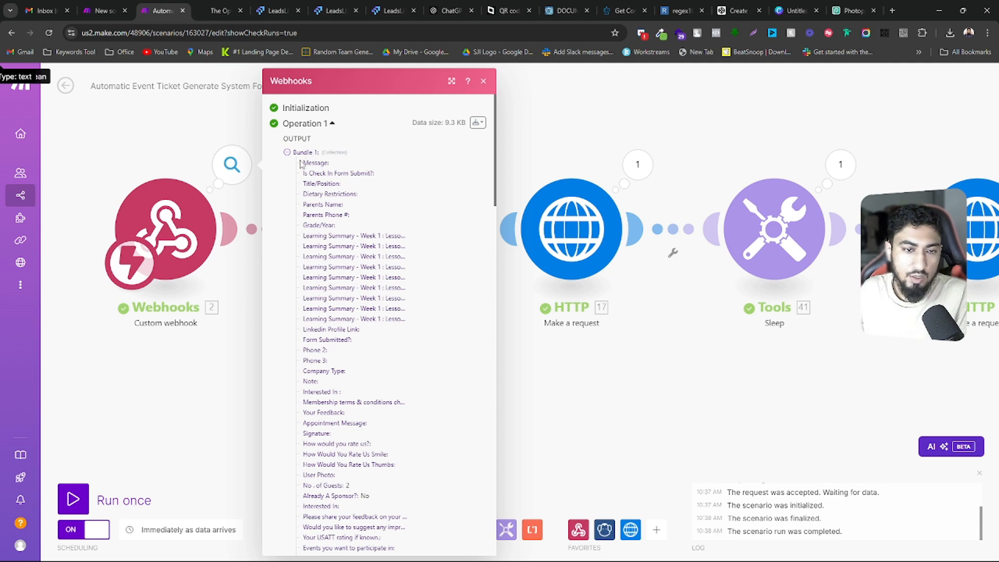
Examine the fields in the Webhooks output bundle, from the form questions down to the contact's first and last name
{"action": "scroll", "coordinate": [334, 275], "scroll_direction": "down", "scroll_amount": 4}
{"action": "scroll", "coordinate": [334, 275], "scroll_direction": "down", "scroll_amount": 4}
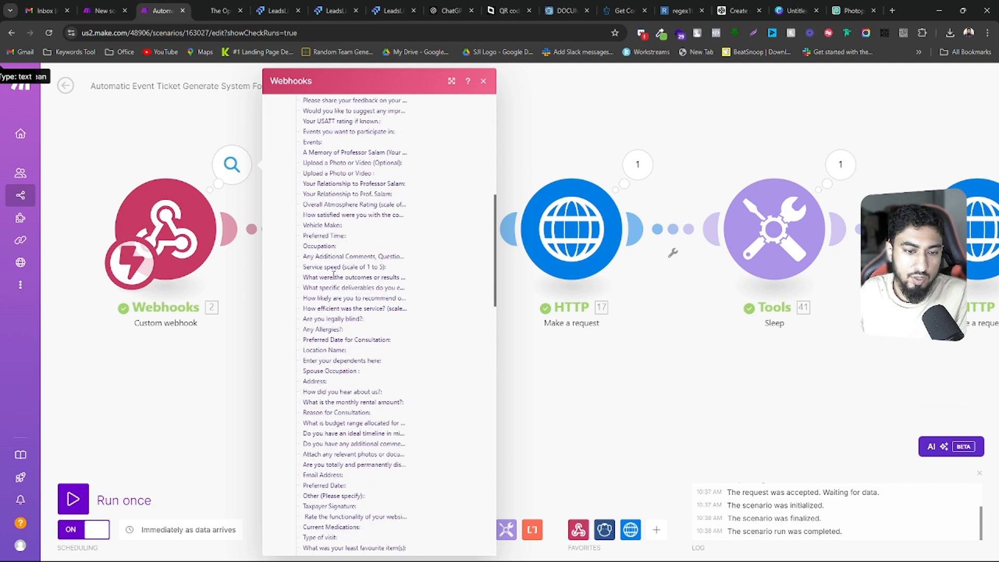
{"action": "scroll", "coordinate": [334, 275], "scroll_direction": "up", "scroll_amount": 4}
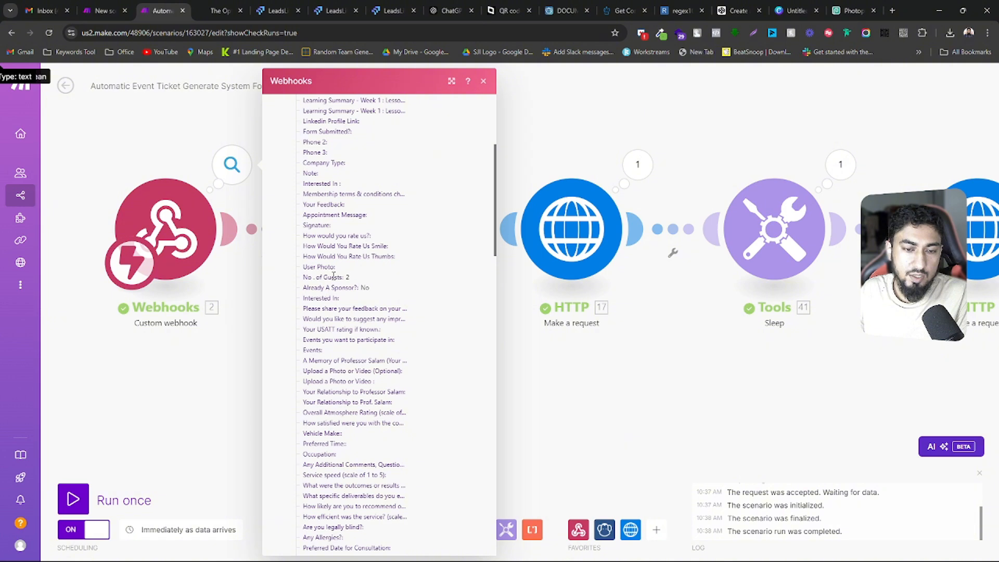
{"action": "scroll", "coordinate": [333, 275], "scroll_direction": "up", "scroll_amount": 4}
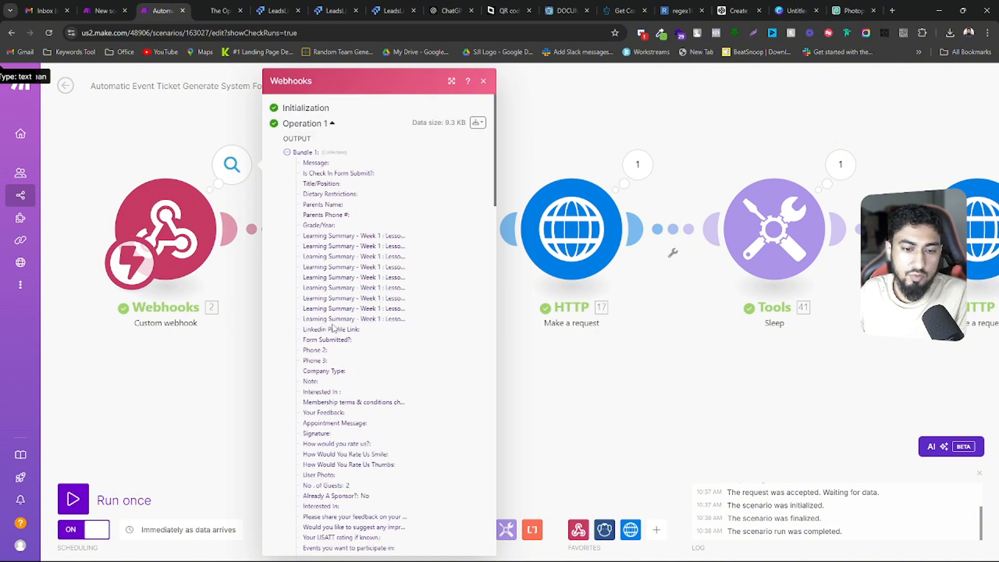
{"action": "scroll", "coordinate": [334, 327], "scroll_direction": "down", "scroll_amount": 4}
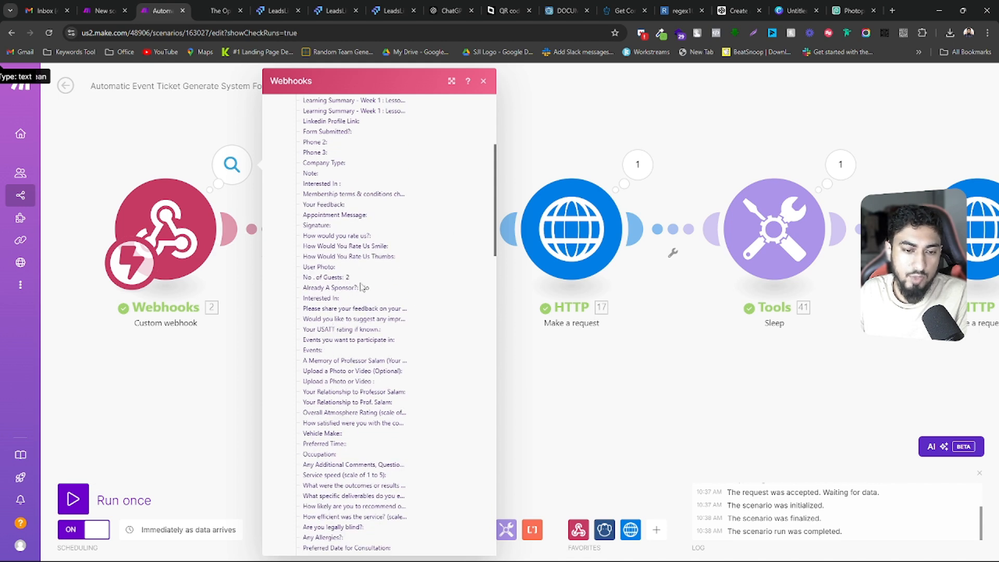
{"action": "scroll", "coordinate": [352, 278], "scroll_direction": "down", "scroll_amount": 15}
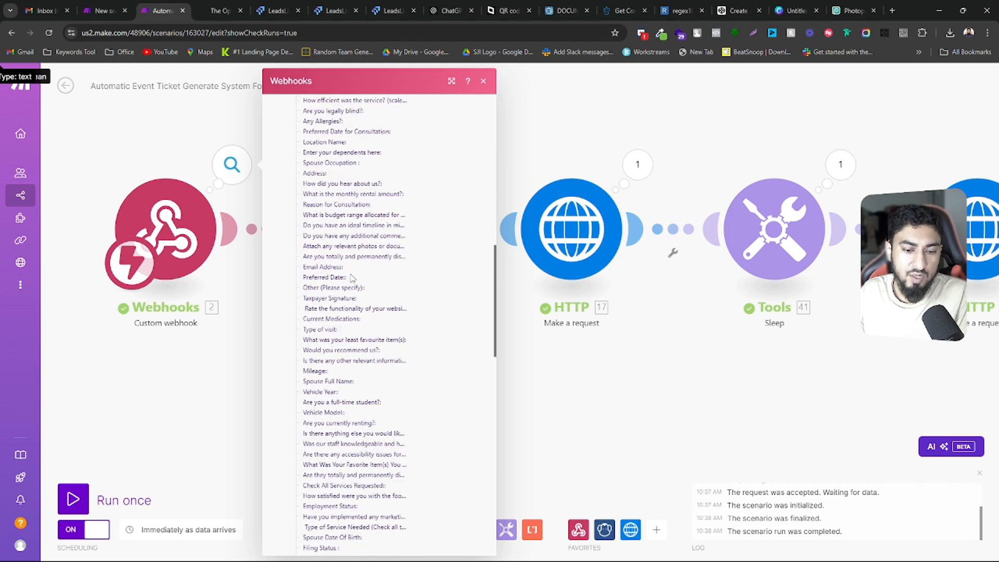
{"action": "scroll", "coordinate": [352, 278], "scroll_direction": "down", "scroll_amount": 1}
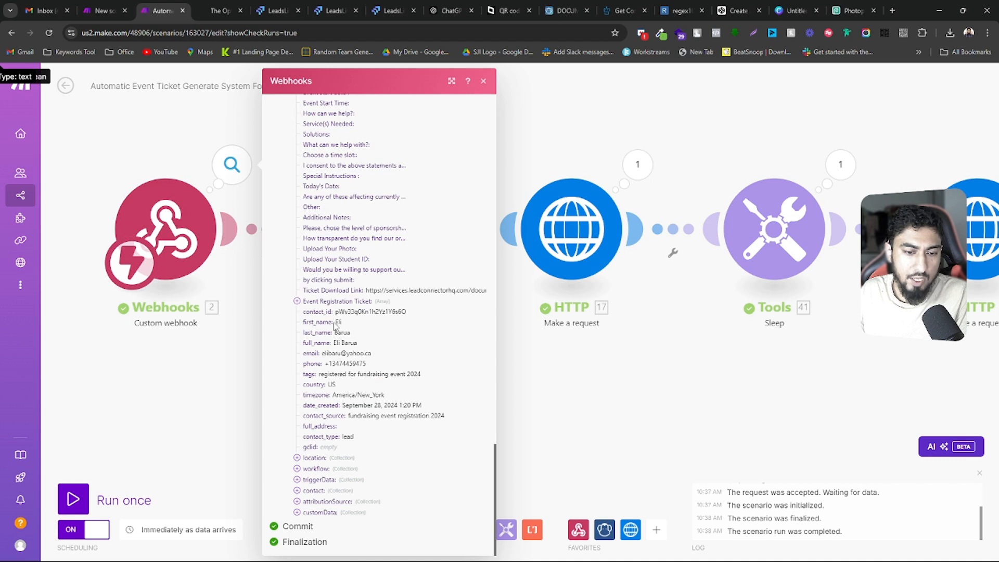
{"action": "left_click_drag", "start_coordinate": [352, 333], "coordinate": [335, 324]}
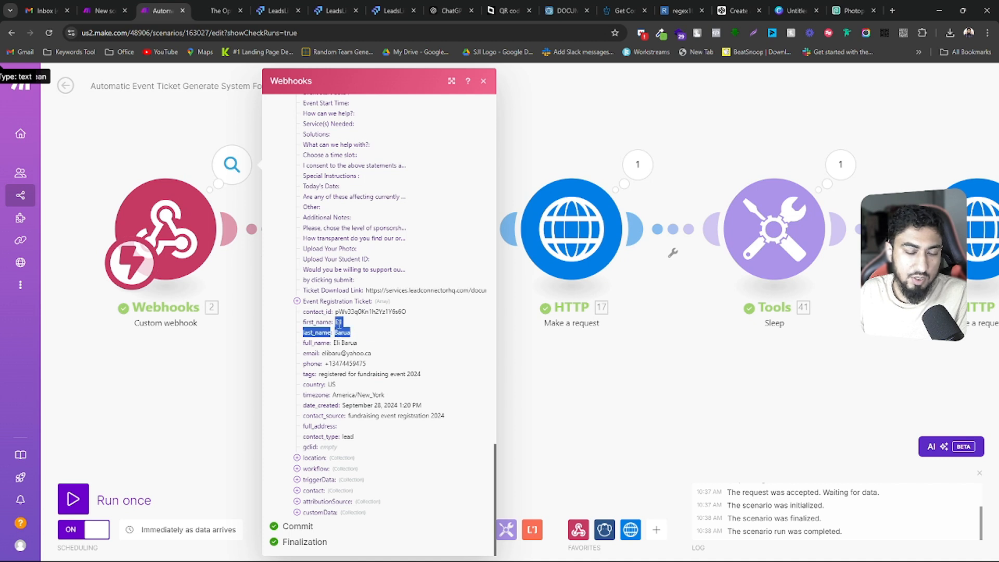
{"action": "left_click", "coordinate": [317, 324]}
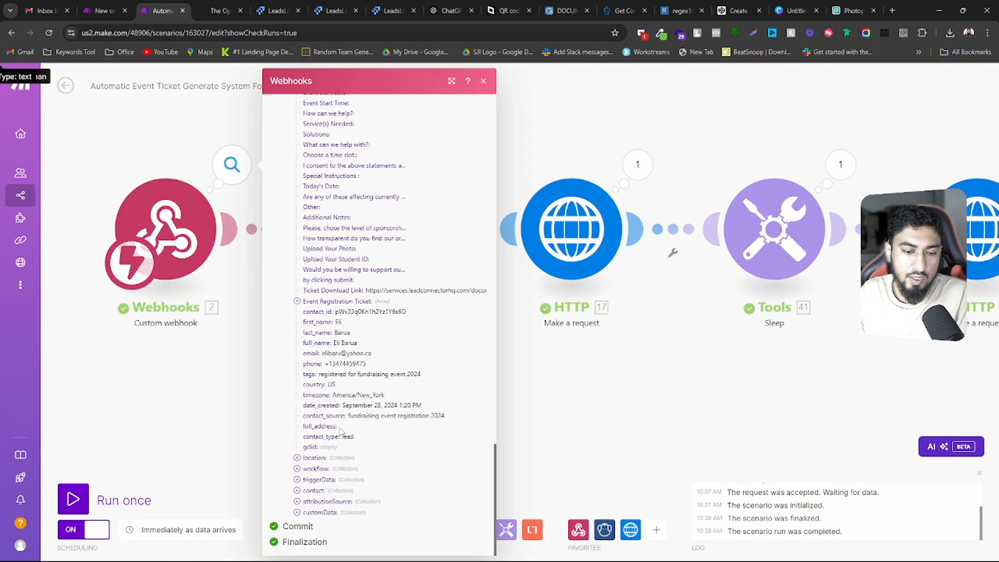
Search the Webhooks output for "guest" and select the value of the No. of Guests field
{"action": "scroll", "coordinate": [384, 408], "scroll_direction": "up", "scroll_amount": 2}
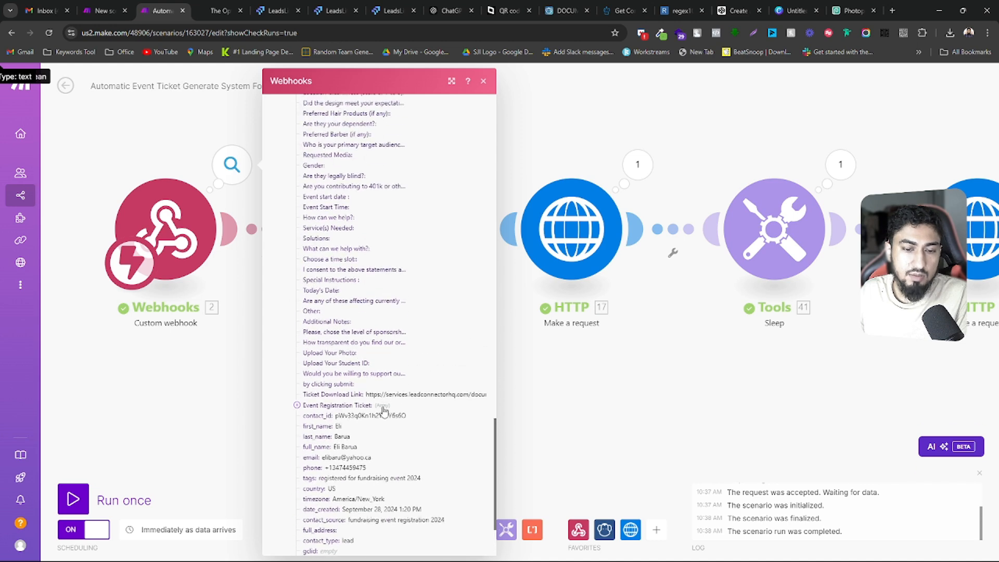
{"action": "scroll", "coordinate": [384, 411], "scroll_direction": "up", "scroll_amount": 12}
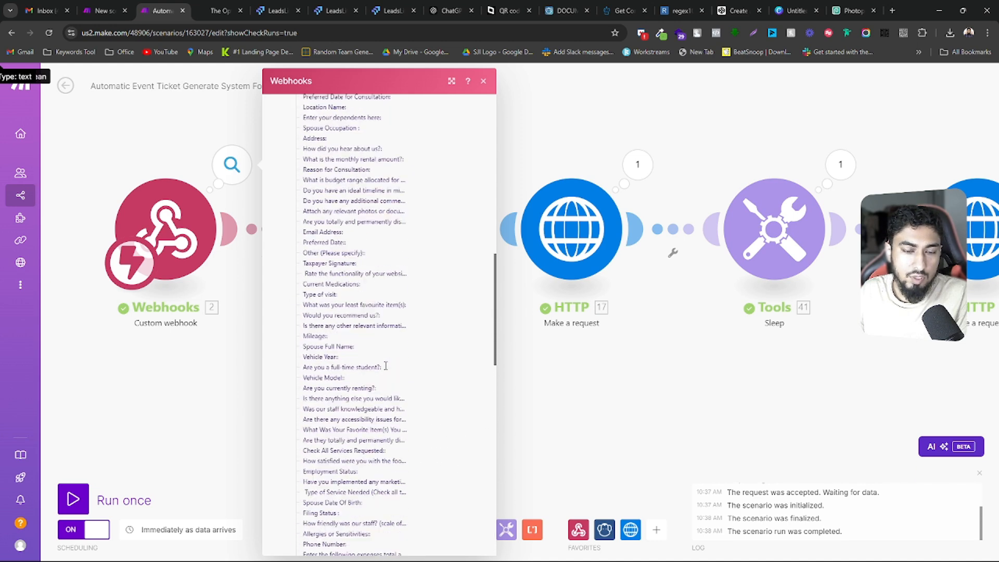
{"action": "scroll", "coordinate": [386, 366], "scroll_direction": "up", "scroll_amount": 3}
{"action": "key", "text": "ctrl+f"}
{"action": "type", "text": "gue"}
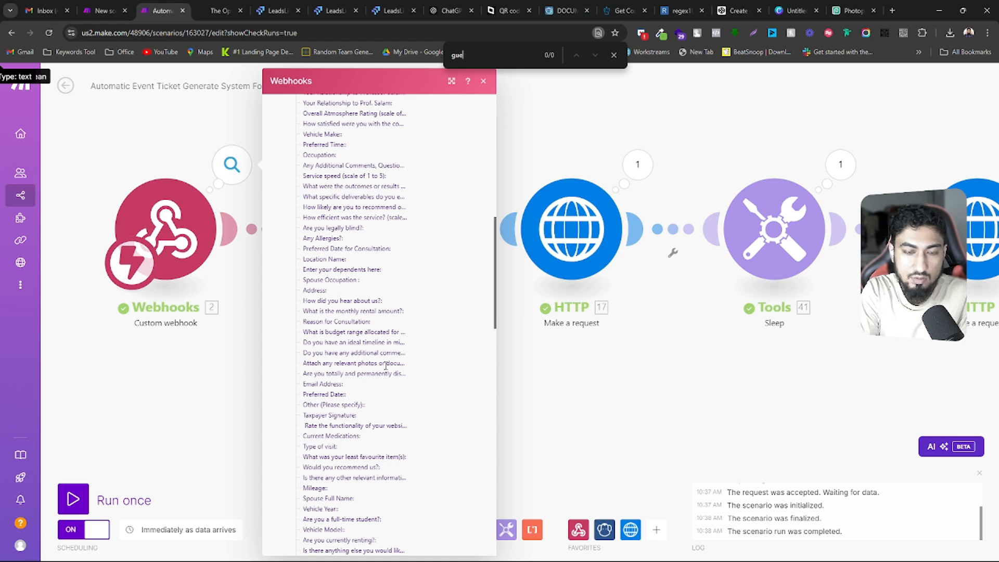
{"action": "type", "text": "st"}
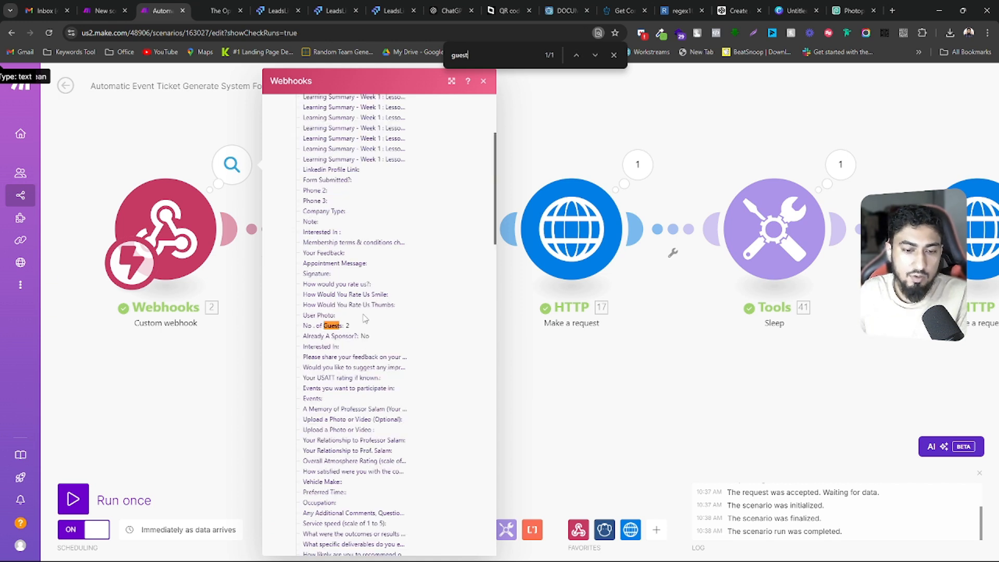
{"action": "left_click_drag", "start_coordinate": [345, 330], "coordinate": [354, 331]}
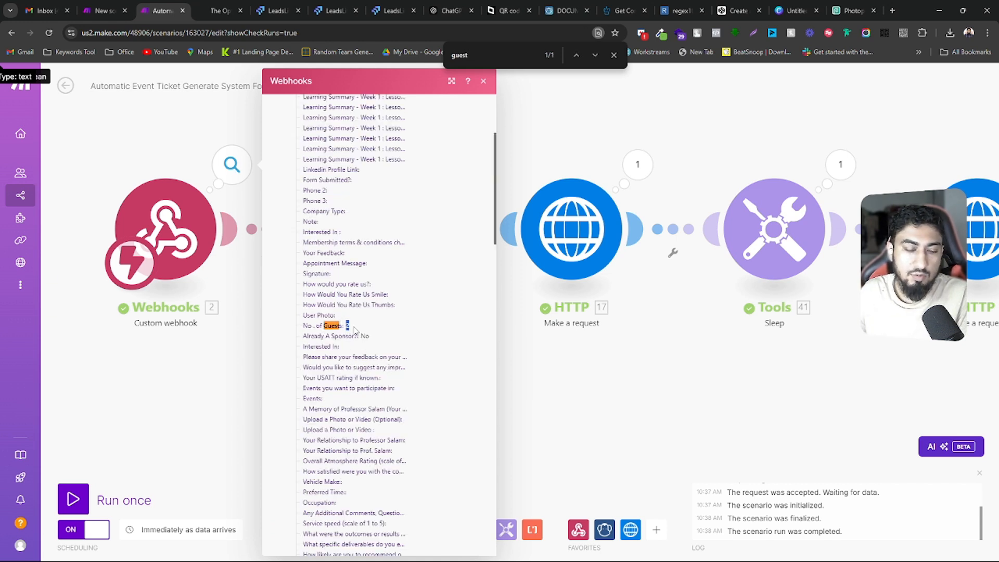
Compare the webhook data with the fields of the event registration form, return to the scenario and close the output
{"action": "left_click", "coordinate": [216, 7]}
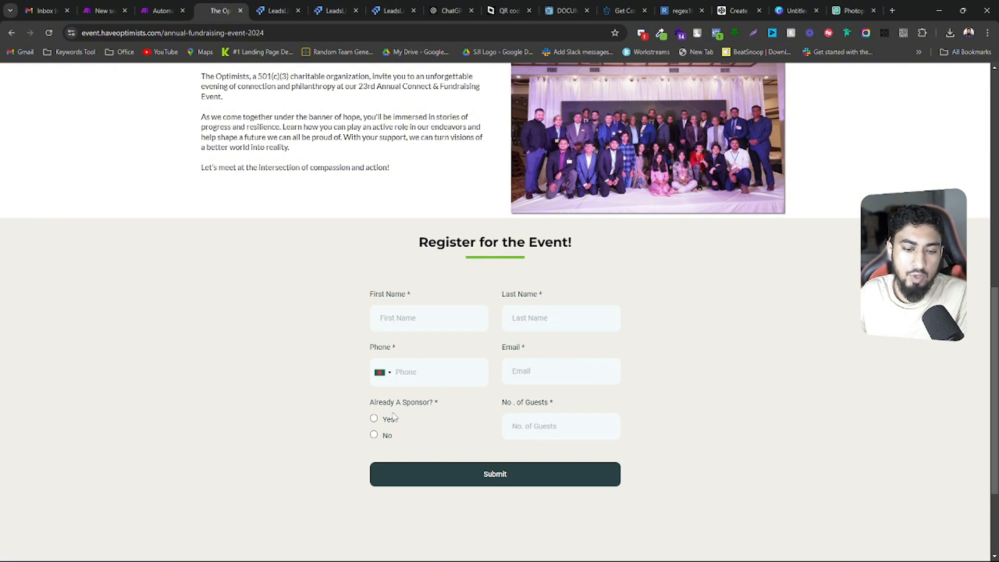
{"action": "key", "text": "ctrl+shift+Tab"}
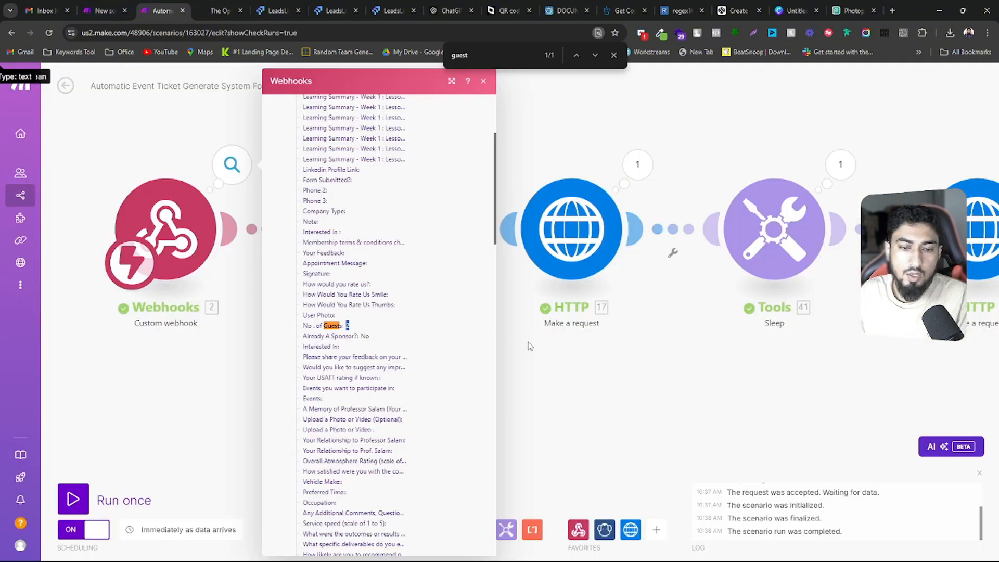
{"action": "left_click", "coordinate": [525, 391]}
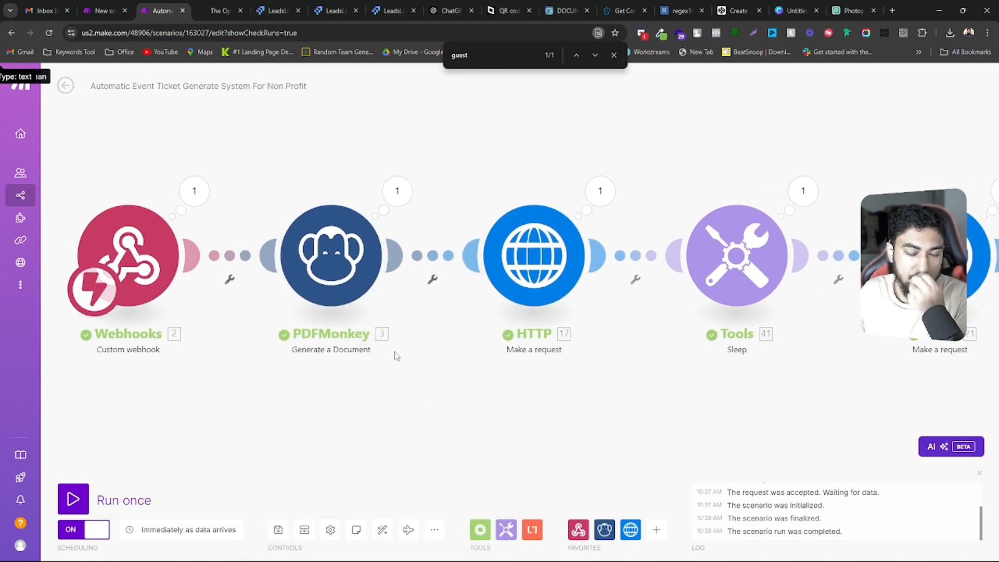
Open the PDFMonkey module and review its template choice, JSON payload mapping and file name metadata
{"action": "left_click", "coordinate": [382, 256]}
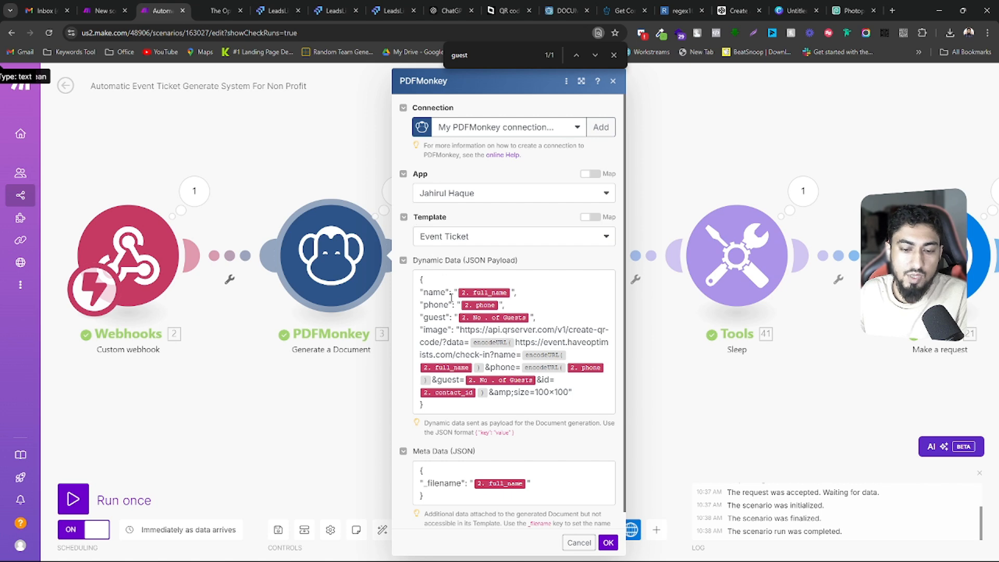
{"action": "scroll", "coordinate": [488, 378], "scroll_direction": "down", "scroll_amount": 1}
{"action": "scroll", "coordinate": [487, 378], "scroll_direction": "up", "scroll_amount": 1}
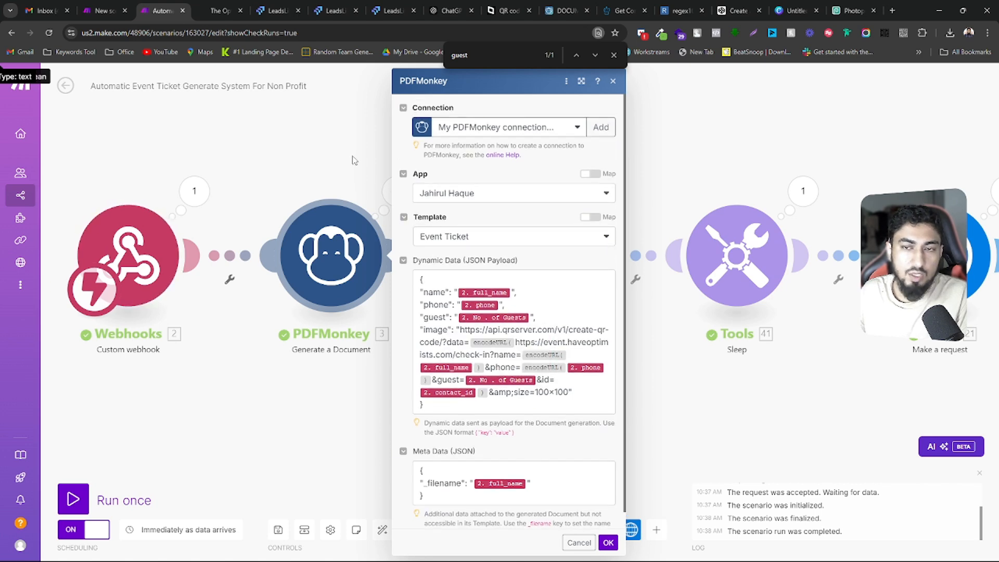
Switch to the PDFMonkey dashboard, placing it beside the Make scenario, and open the Event Ticket template for editing
{"action": "left_click_drag", "start_coordinate": [566, 11], "coordinate": [198, 6]}
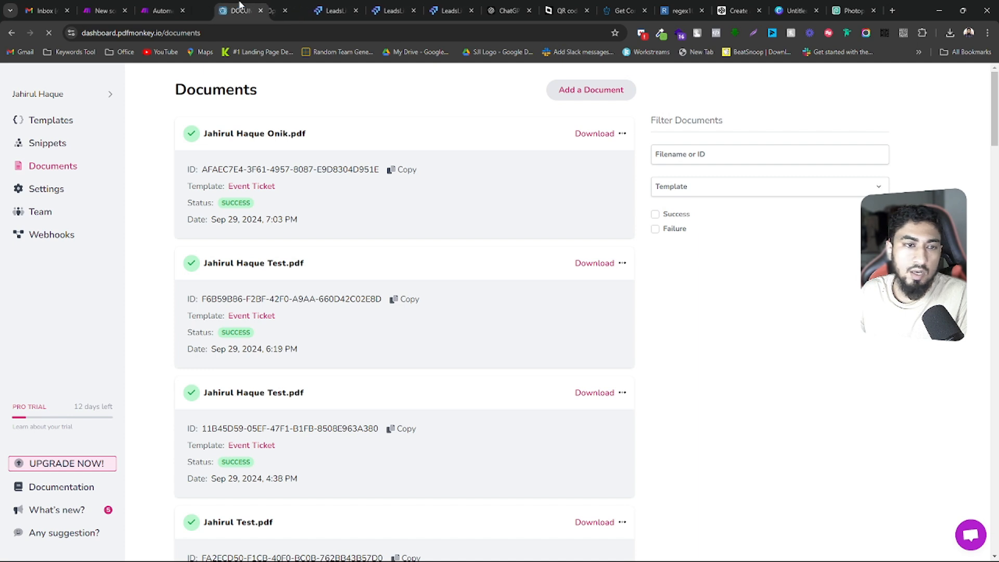
{"action": "left_click", "coordinate": [66, 126]}
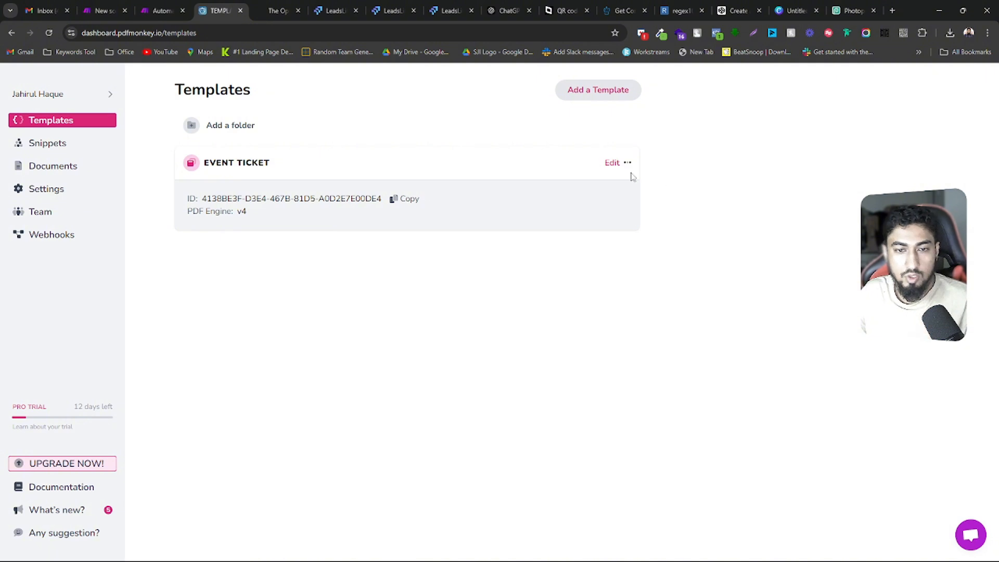
{"action": "left_click", "coordinate": [612, 164]}
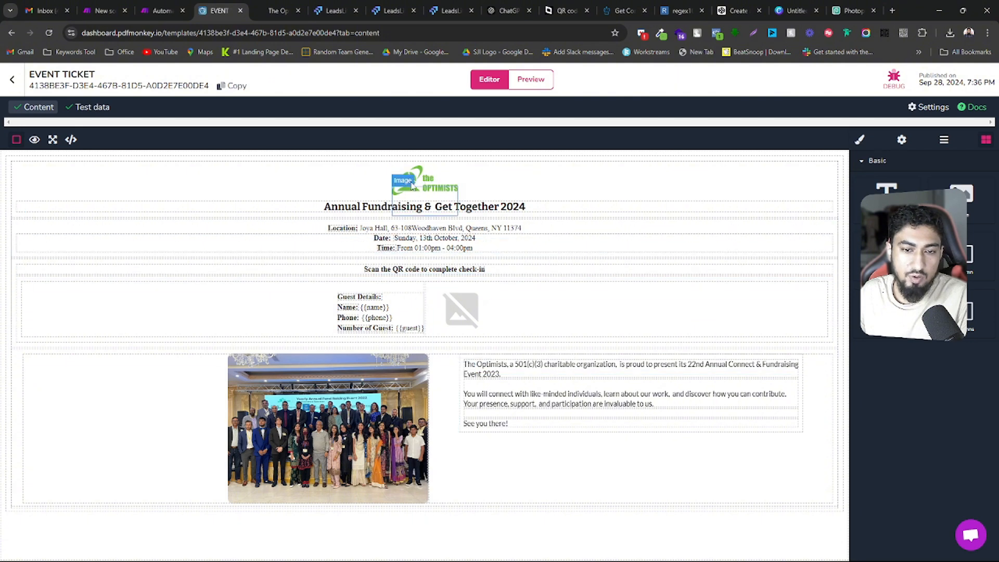
Inspect the ticket template's event title, location and date block, QR code instruction line and image placeholder
{"action": "left_click", "coordinate": [380, 208]}
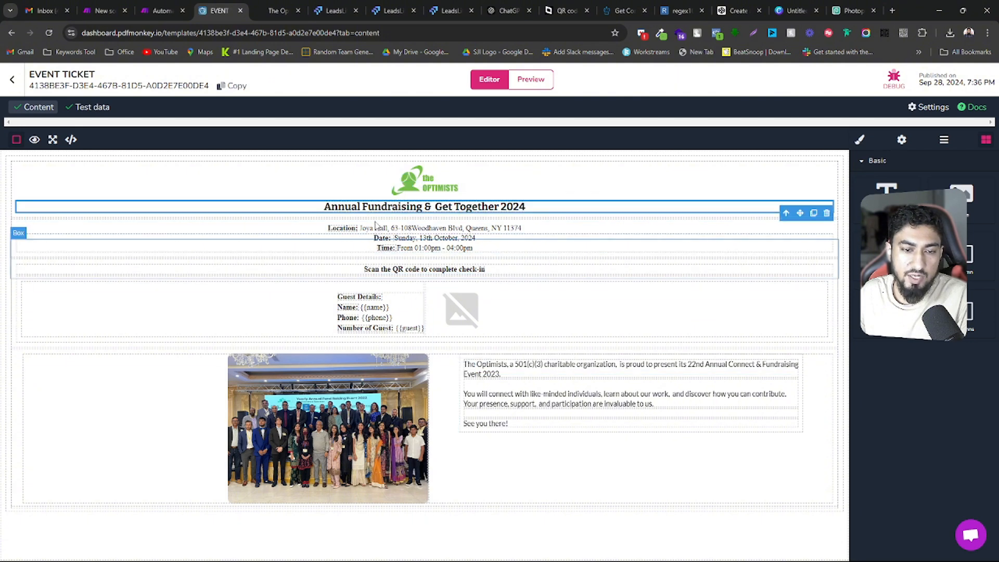
{"action": "left_click", "coordinate": [377, 234]}
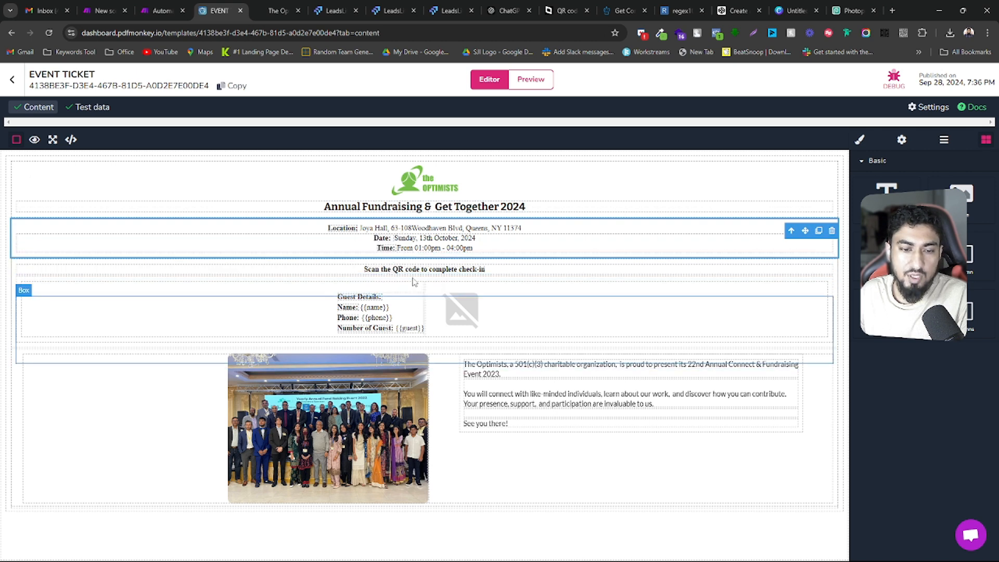
{"action": "left_click", "coordinate": [386, 273]}
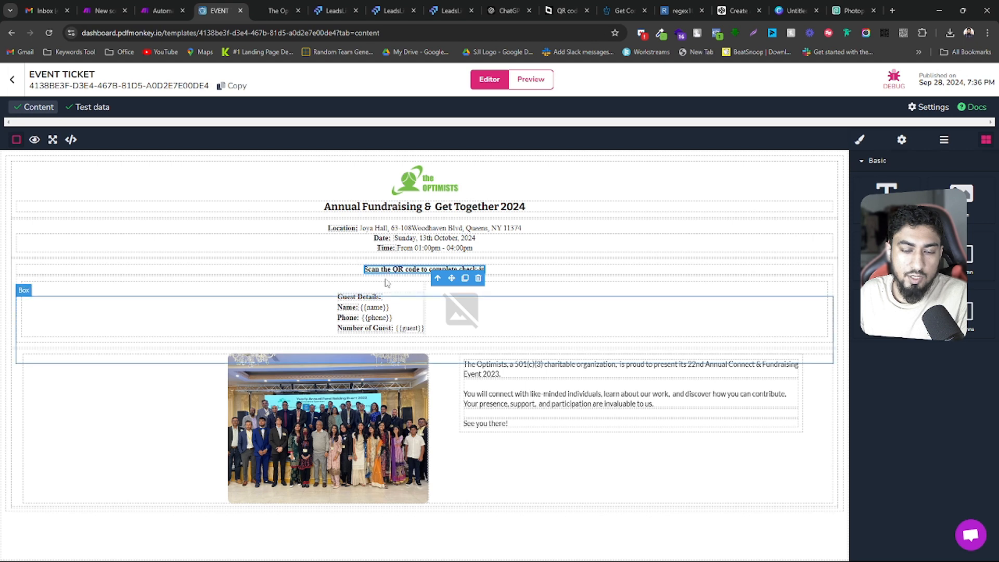
{"action": "left_click", "coordinate": [535, 272]}
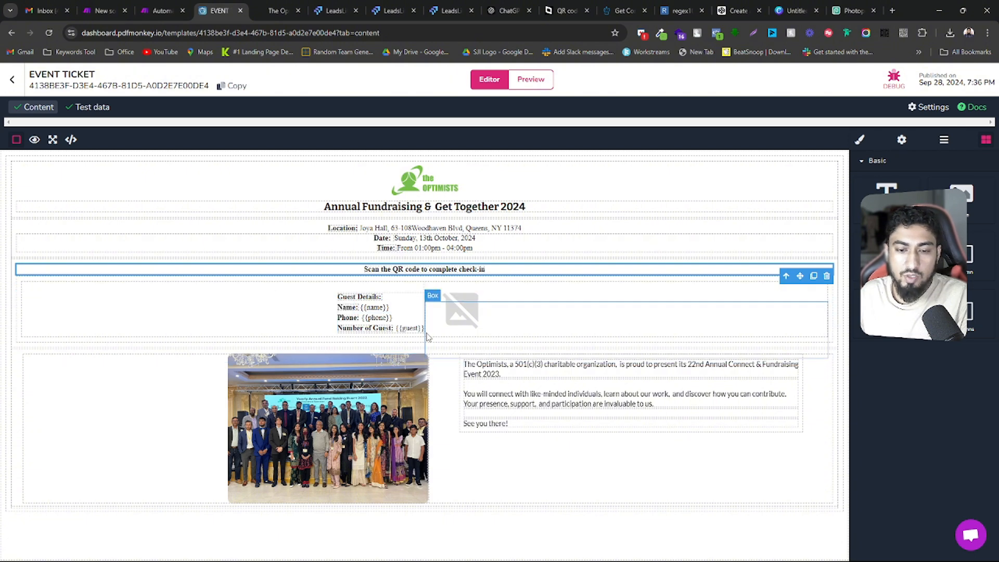
{"action": "left_click", "coordinate": [472, 313]}
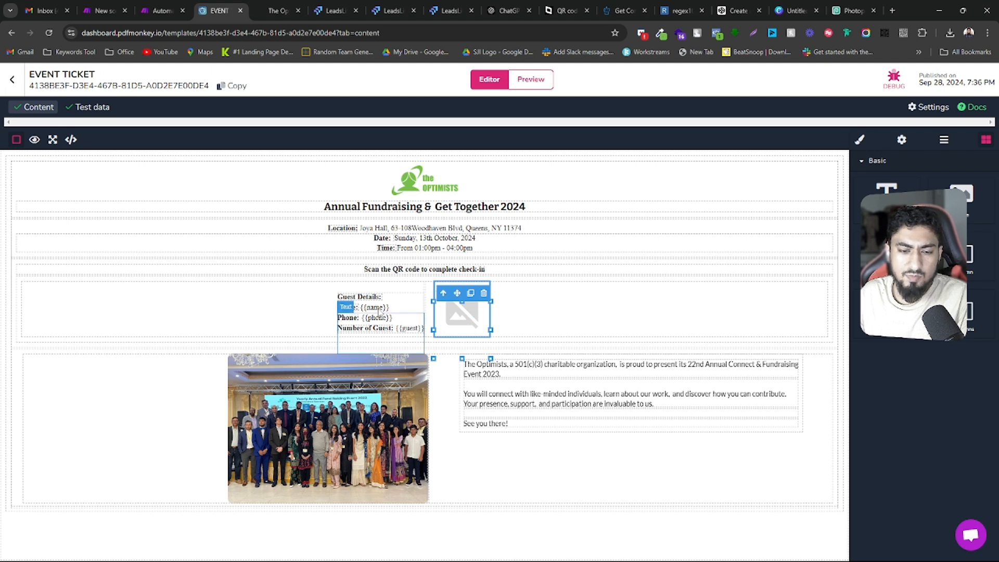
Open the Guest Details text block in the ticket template for editing
{"action": "left_click", "coordinate": [378, 314]}
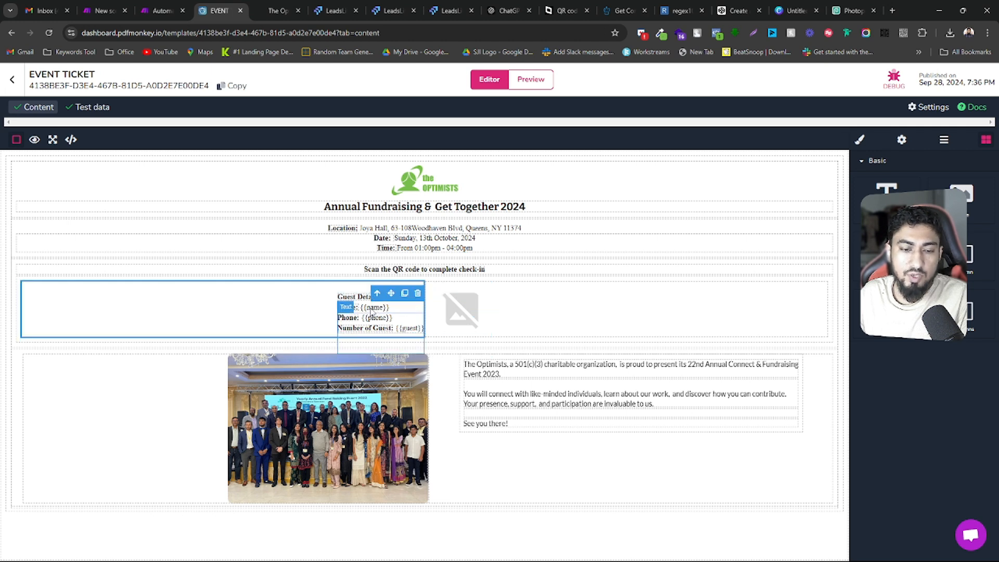
{"action": "double_click", "coordinate": [372, 311]}
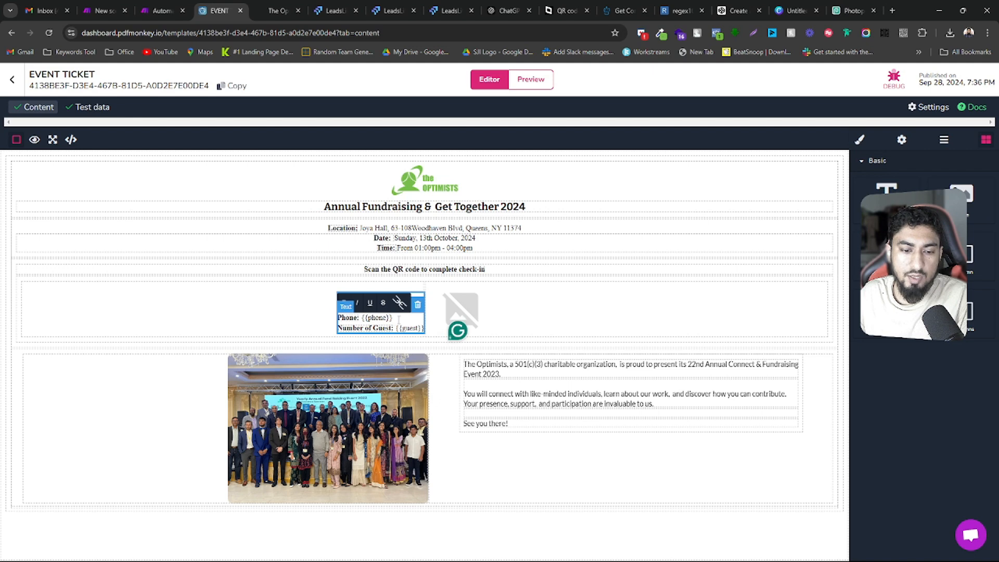
{"action": "key", "text": "ctrl+plus"}
{"action": "key", "text": "ctrl+plus"}
{"action": "key", "text": "ctrl+plus"}
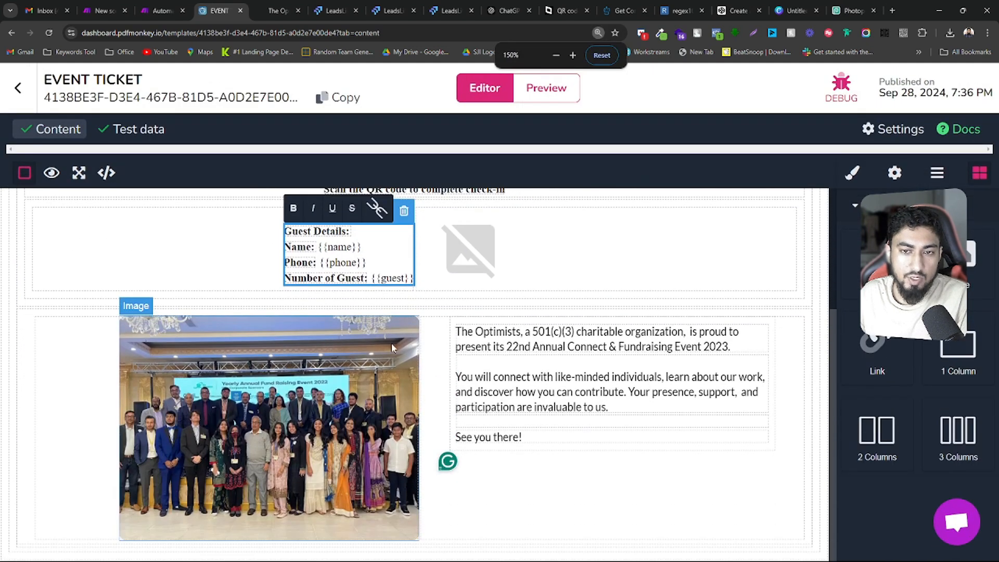
Delete "{{guest}" after Number of Guest in the Guest Details block, and select the image placeholder beside it
{"action": "left_click", "coordinate": [319, 247]}
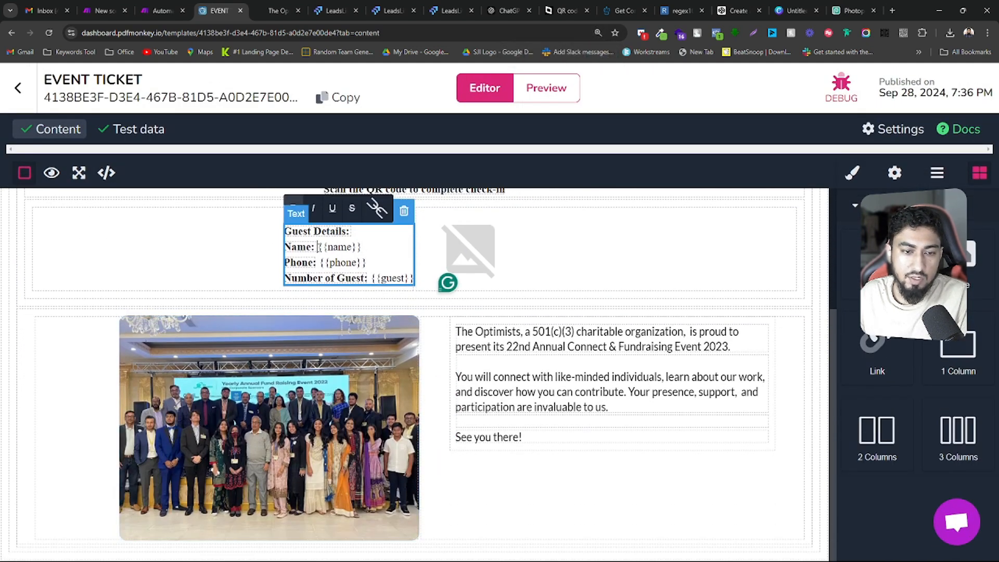
{"action": "left_click_drag", "start_coordinate": [319, 262], "coordinate": [411, 278]}
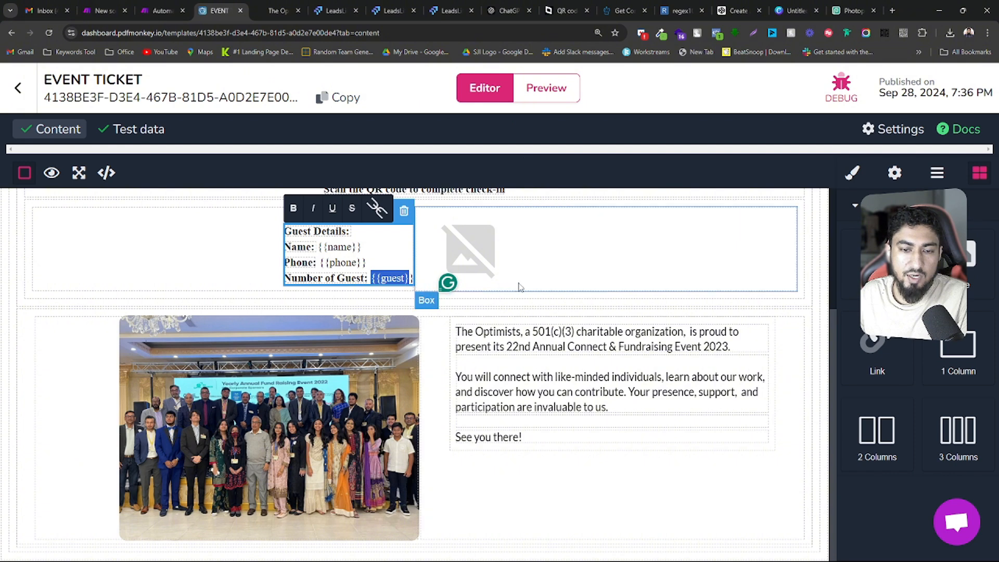
{"action": "key", "text": "BackSpace"}
{"action": "left_click", "coordinate": [479, 273]}
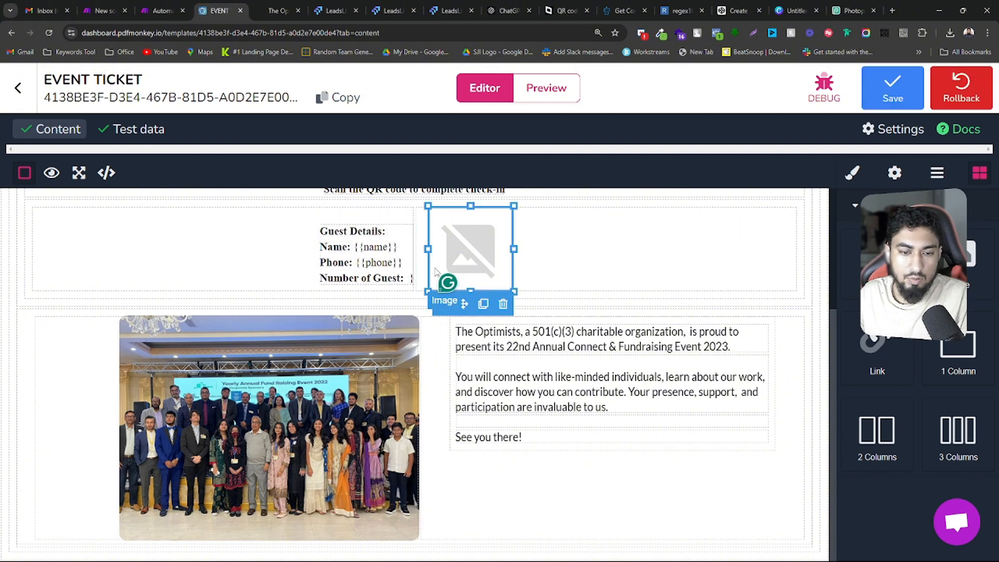
Check the image source options of the placeholder beside Guest Details, closing the dialog without adding an image
{"action": "double_click", "coordinate": [483, 253]}
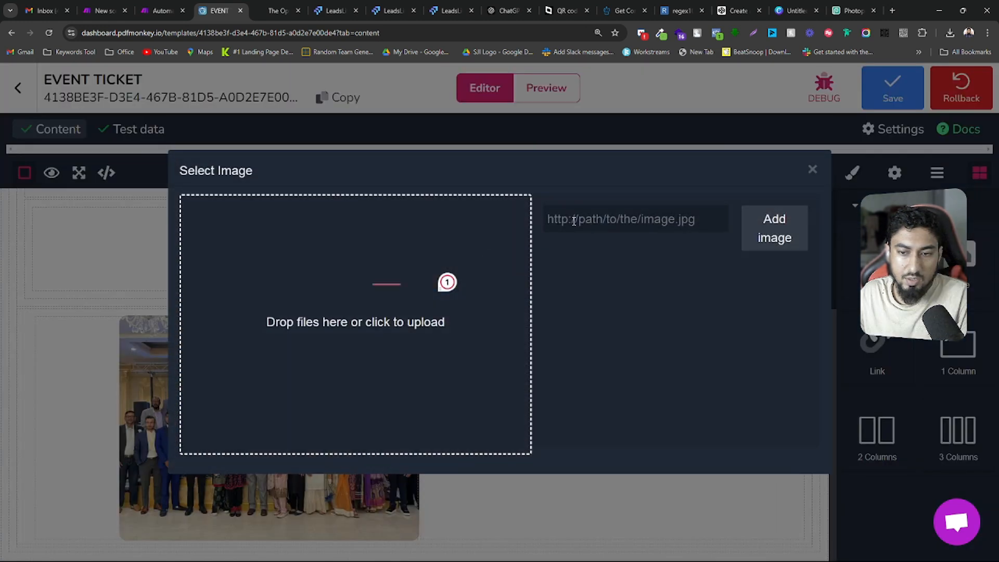
{"action": "left_click", "coordinate": [812, 171]}
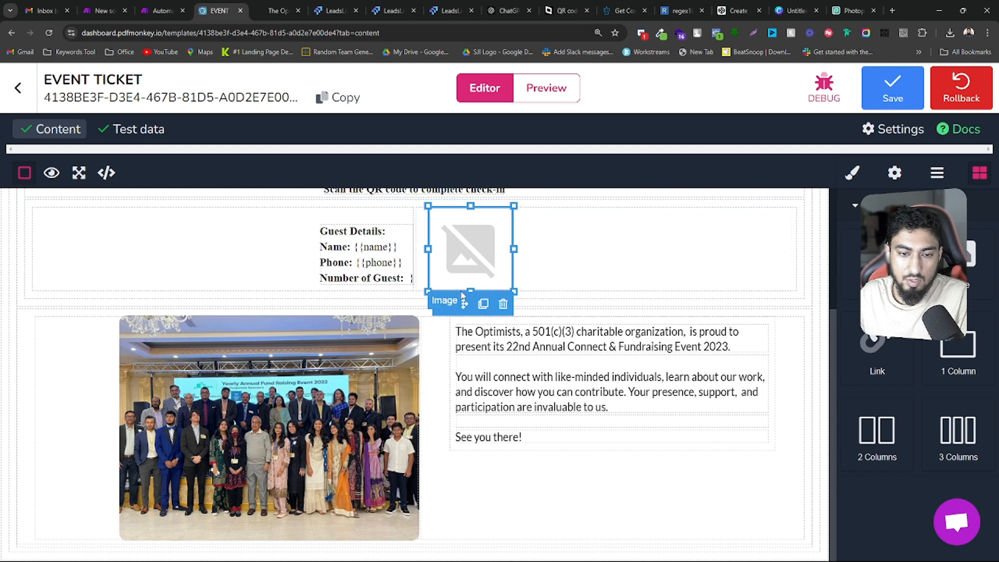
{"action": "left_click", "coordinate": [589, 279]}
{"action": "key", "text": "ctrl+minus"}
{"action": "key", "text": "ctrl+minus"}
{"action": "key", "text": "ctrl+minus"}
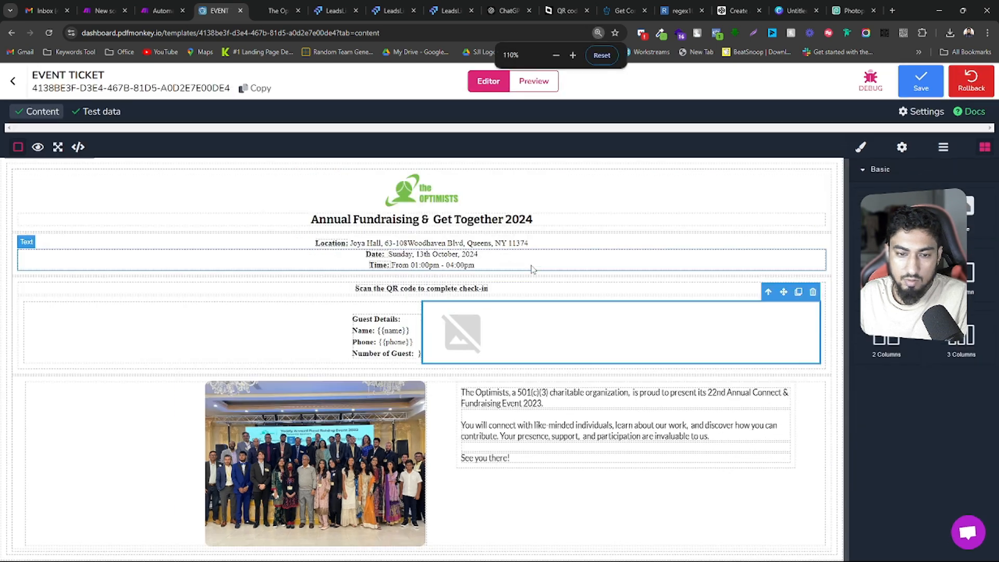
{"action": "left_click", "coordinate": [458, 335]}
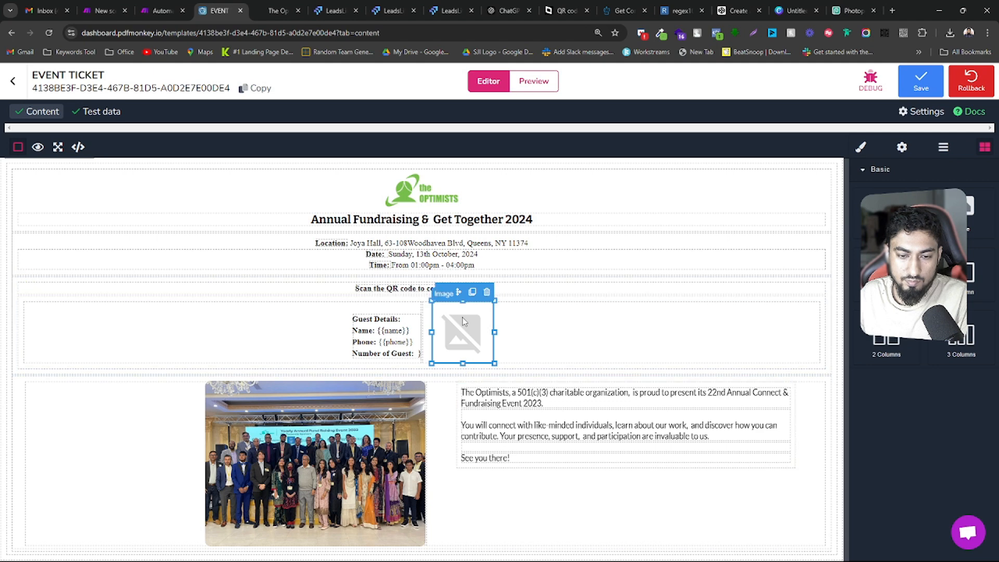
{"action": "right_click", "coordinate": [462, 321]}
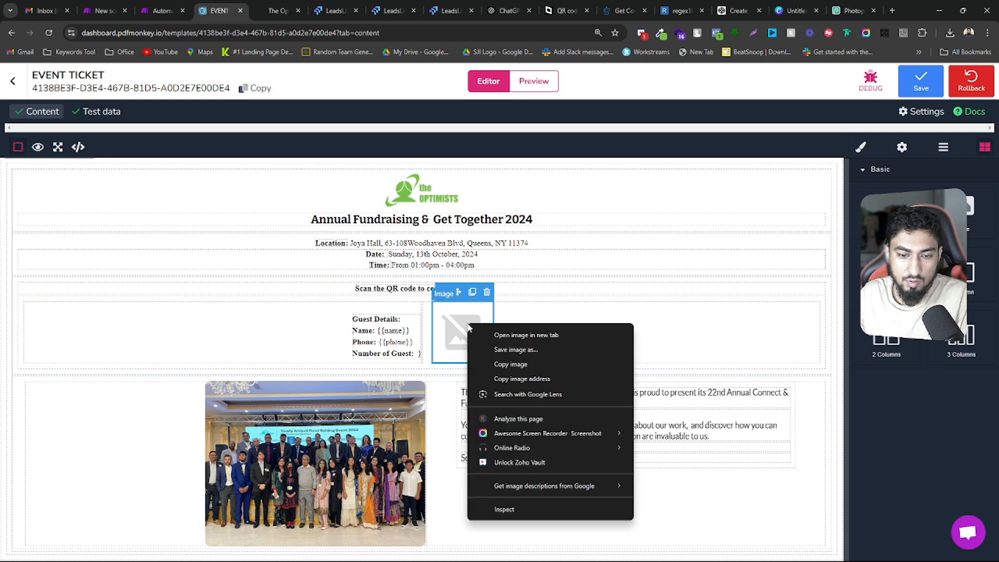
{"action": "left_click", "coordinate": [457, 325]}
{"action": "double_click", "coordinate": [458, 325]}
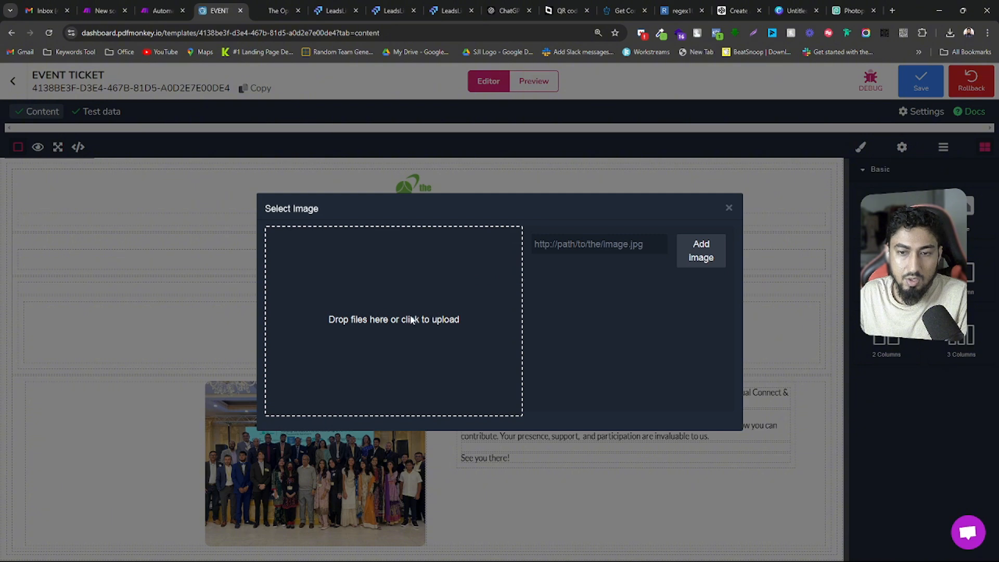
{"action": "left_click", "coordinate": [728, 208]}
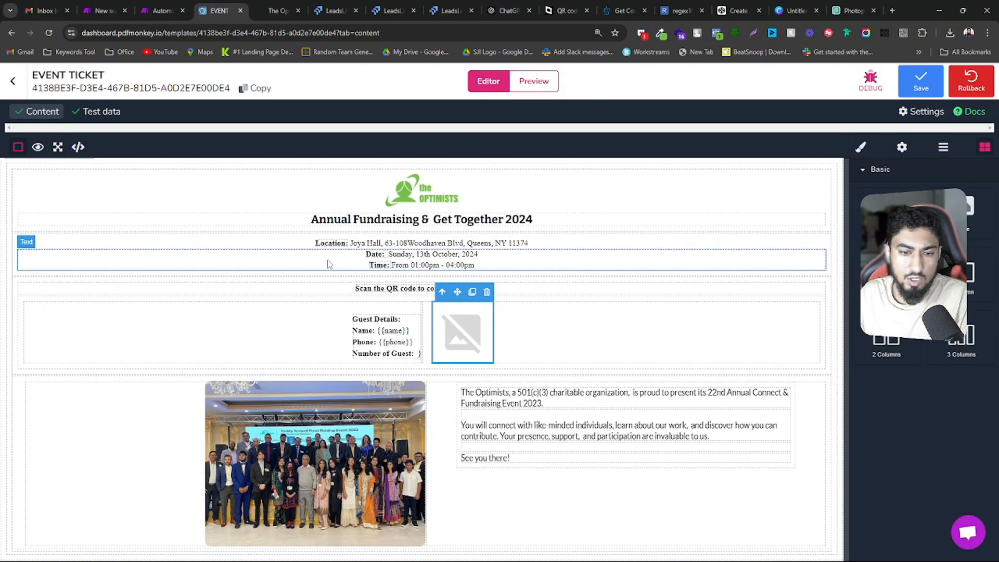
Review the ticket template's test data JSON with its name, phone and guest keys
{"action": "key", "text": "ctrl+minus"}
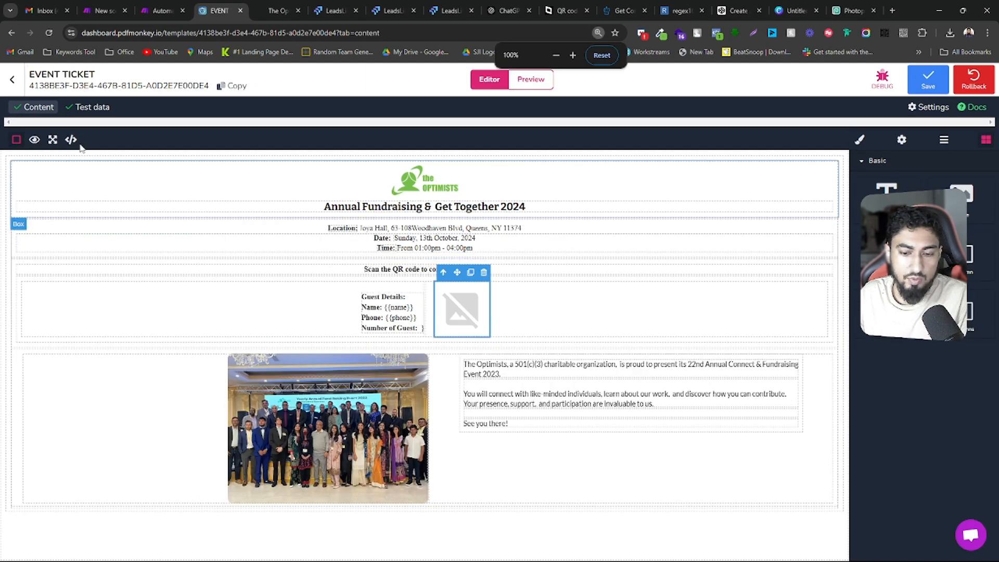
{"action": "left_click", "coordinate": [82, 112]}
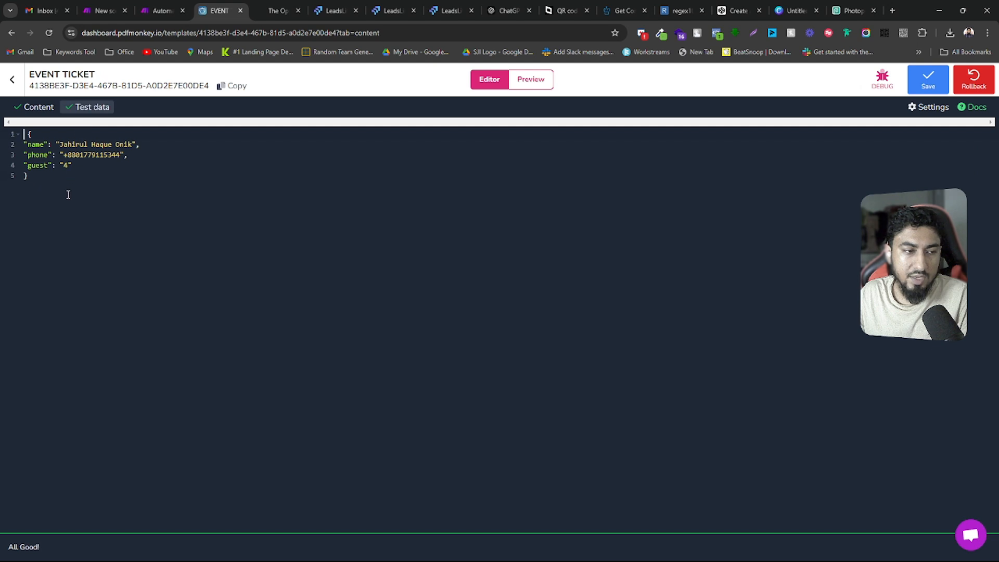
{"action": "left_click_drag", "start_coordinate": [50, 175], "coordinate": [23, 134]}
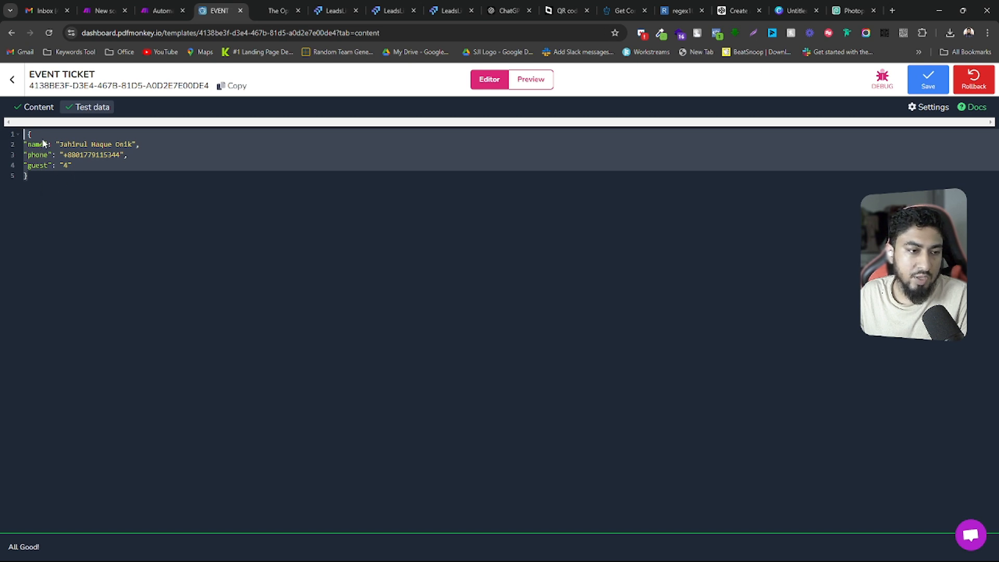
Return to the template content and restore the "{{guest}}" variable after Number of Guest in the Guest Details block
{"action": "left_click", "coordinate": [42, 108]}
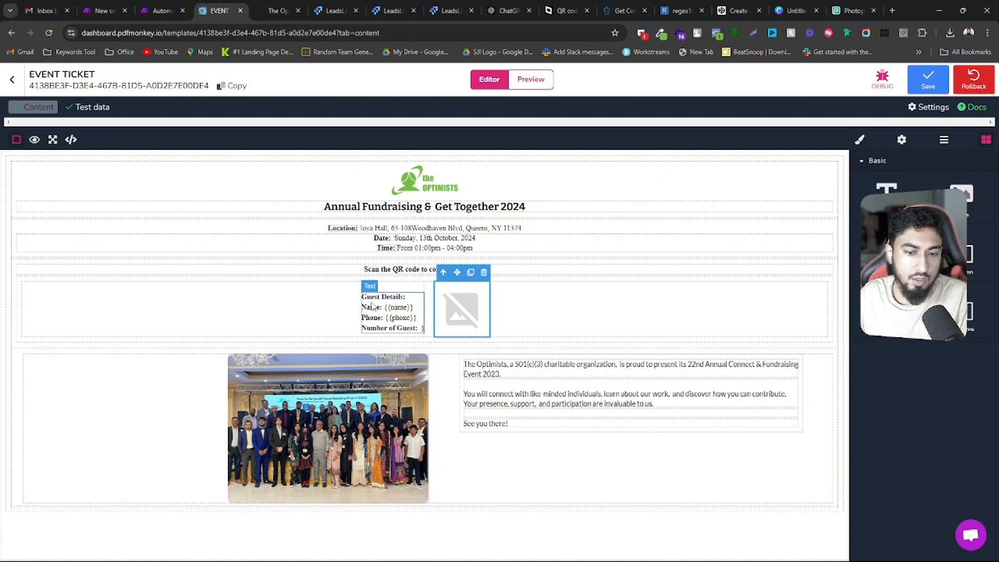
{"action": "left_click", "coordinate": [420, 332]}
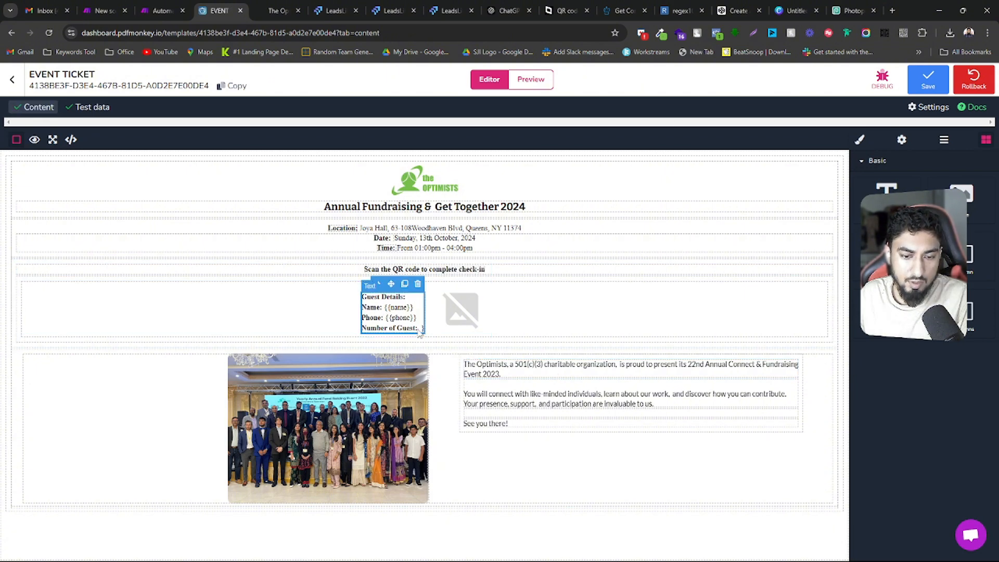
{"action": "double_click", "coordinate": [422, 329]}
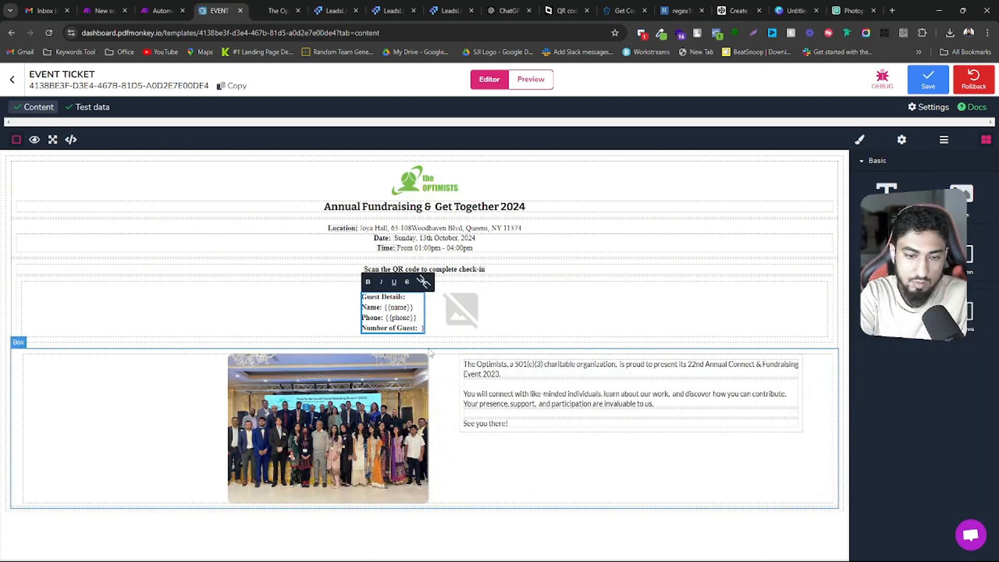
{"action": "key", "text": "BackSpace"}
{"action": "type", "text": "{{"}
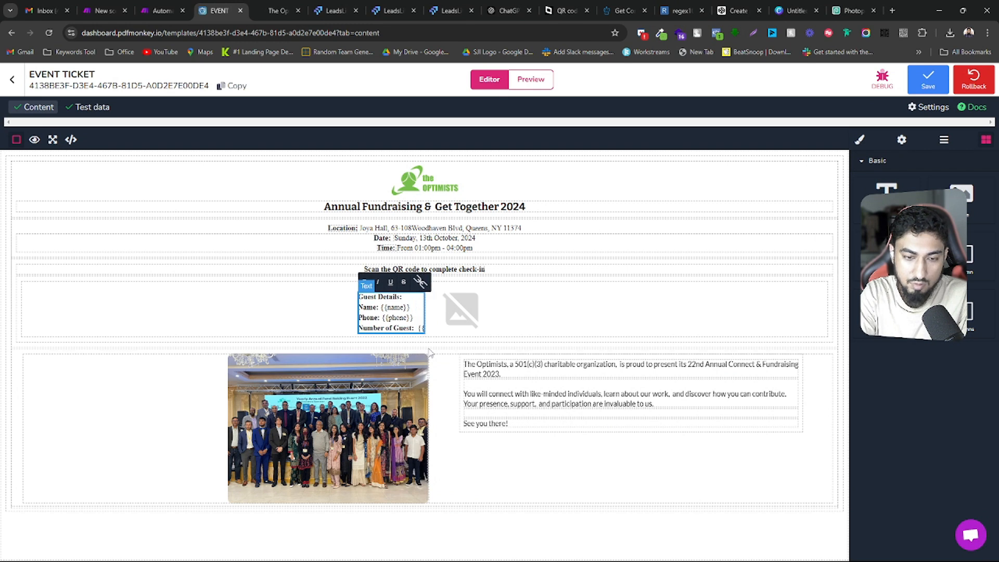
{"action": "type", "text": "}}guest"}
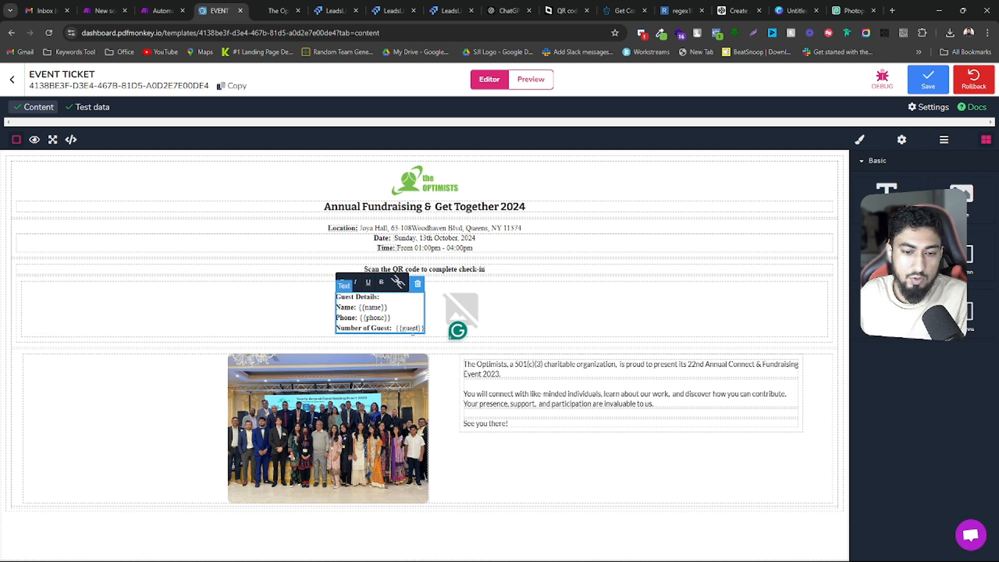
{"action": "left_click_drag", "start_coordinate": [399, 328], "coordinate": [412, 331]}
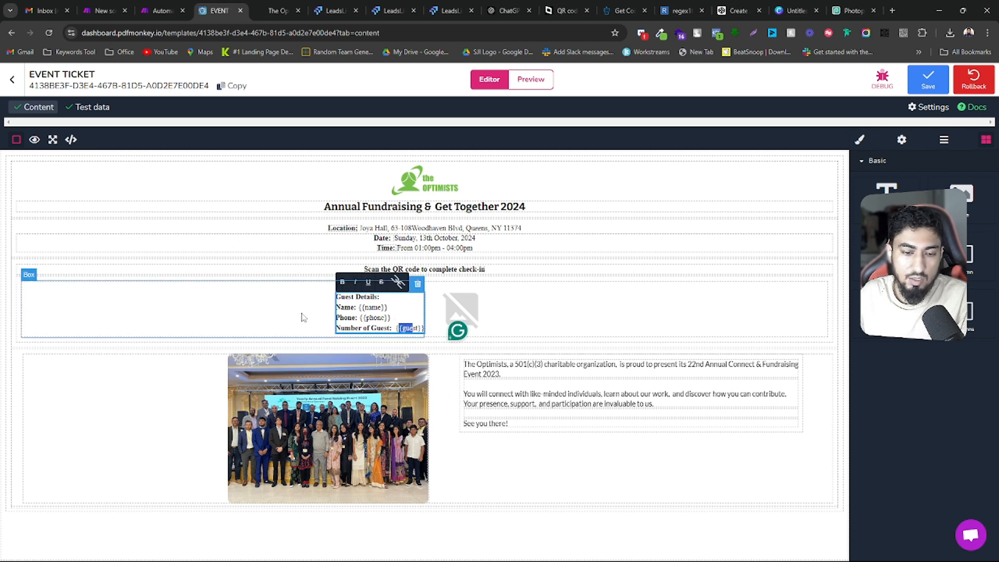
{"action": "left_click", "coordinate": [280, 317]}
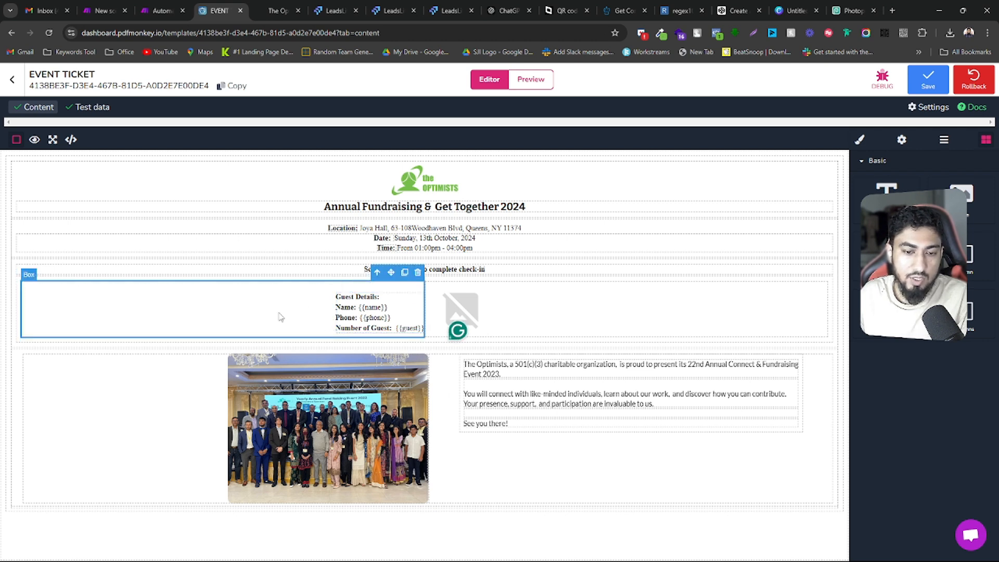
Reopen the test data and compare its keys with the variables used in the Guest Details block
{"action": "left_click", "coordinate": [92, 107]}
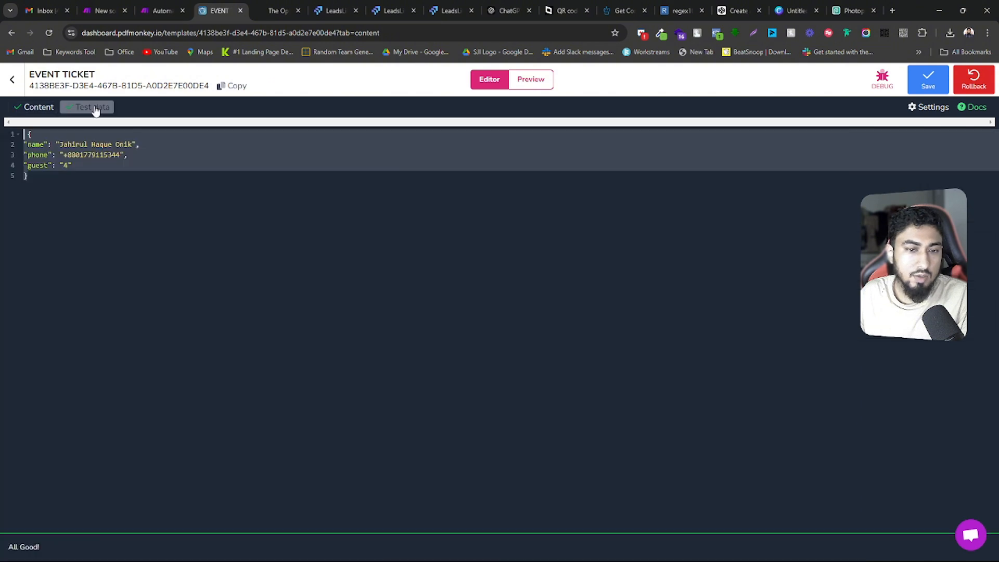
{"action": "left_click", "coordinate": [52, 165]}
{"action": "mouse_move", "coordinate": [28, 143]}
{"action": "left_mouse_down"}
{"action": "mouse_move", "coordinate": [35, 184]}
{"action": "mouse_move", "coordinate": [28, 134]}
{"action": "left_mouse_up"}
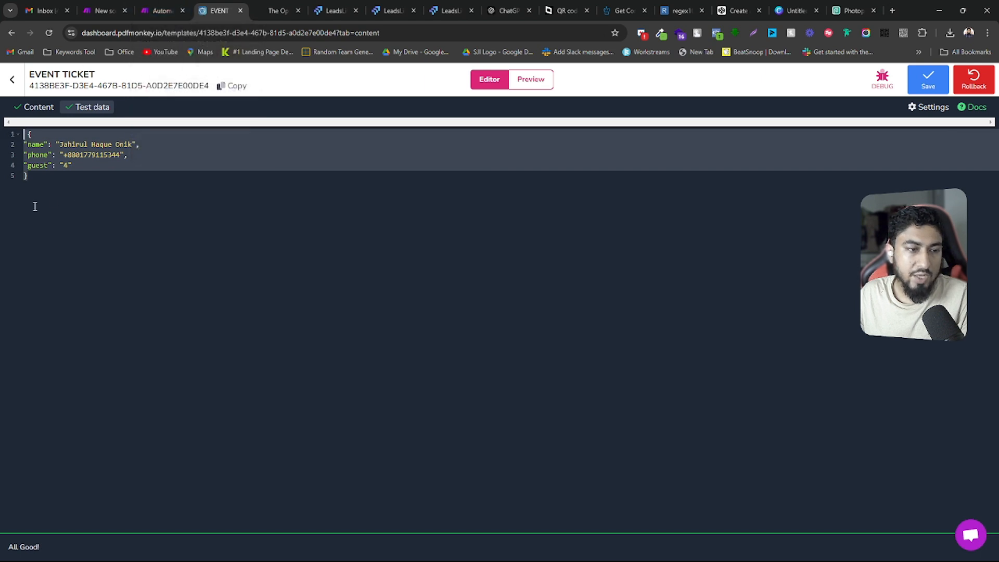
Examine the guest's name, phone and guest count in the ticket preview, and reopen the Event Ticket template from the templates list
{"action": "left_click", "coordinate": [529, 81]}
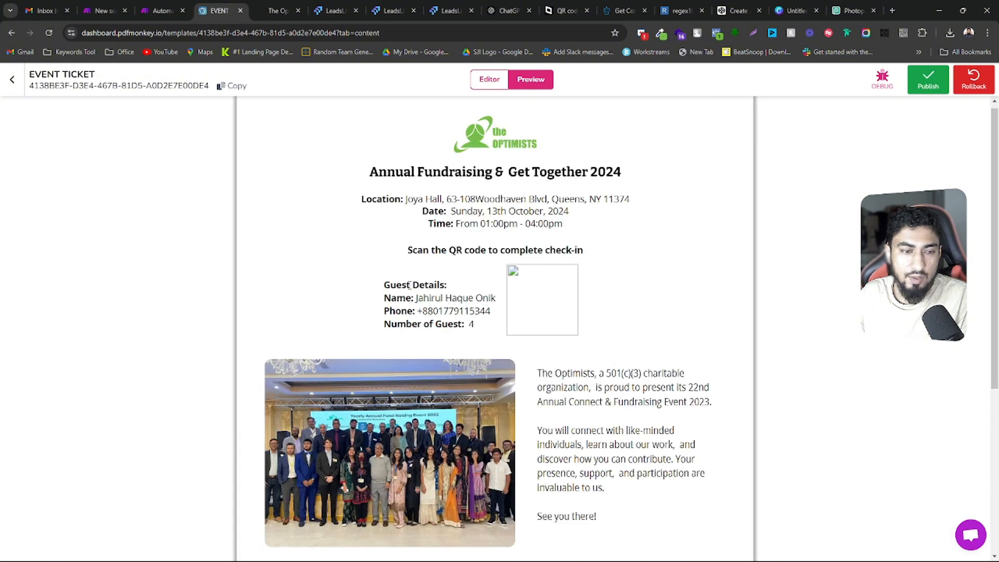
{"action": "left_click_drag", "start_coordinate": [415, 297], "coordinate": [497, 297]}
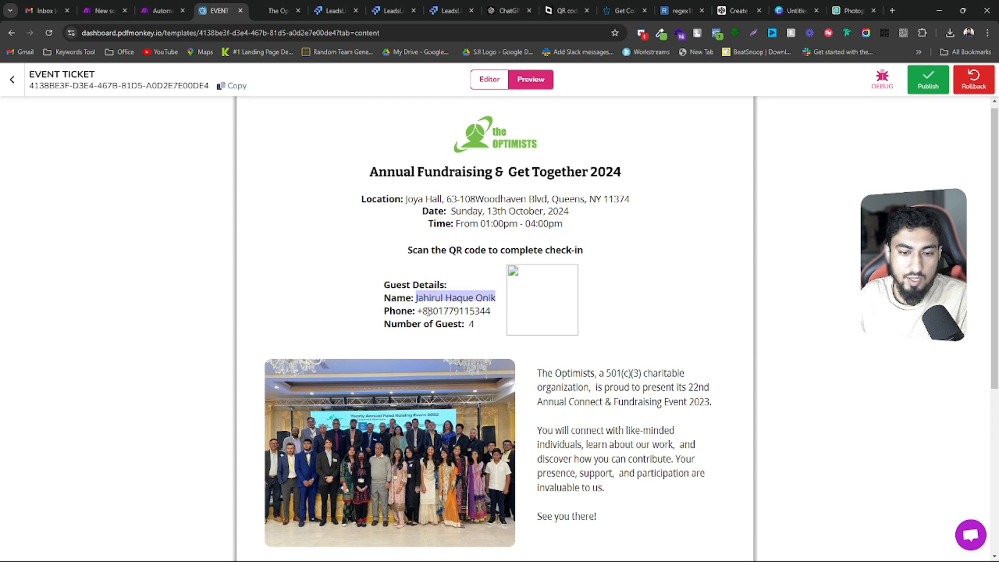
{"action": "left_click_drag", "start_coordinate": [418, 311], "coordinate": [471, 325]}
{"action": "left_click", "coordinate": [478, 326]}
{"action": "left_click", "coordinate": [472, 324]}
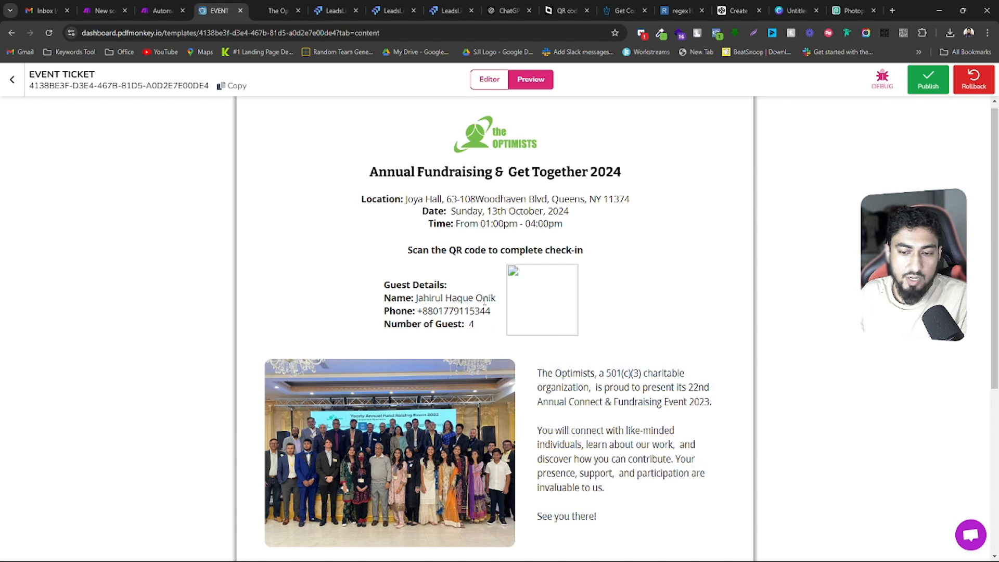
{"action": "left_click", "coordinate": [13, 80]}
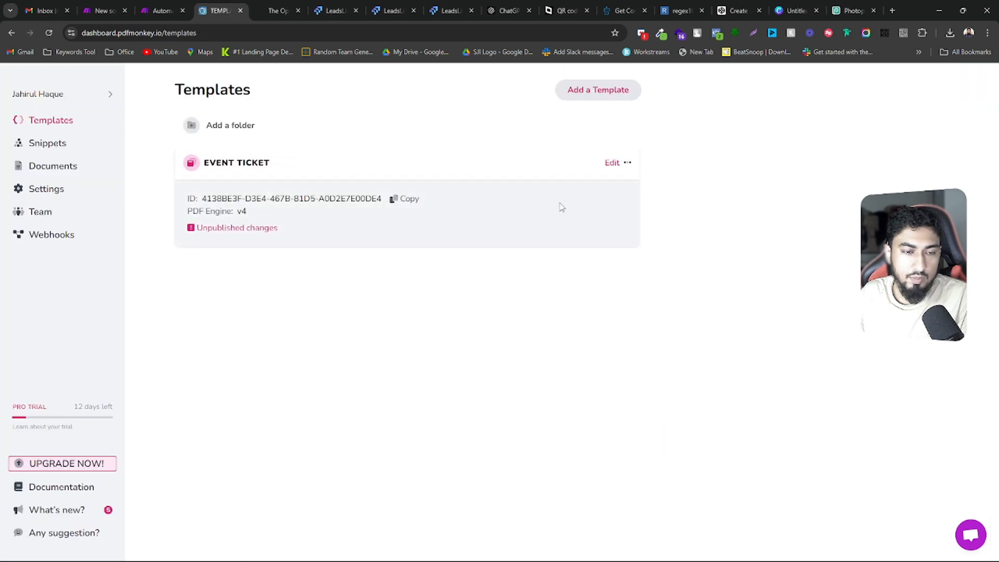
{"action": "left_click", "coordinate": [612, 162]}
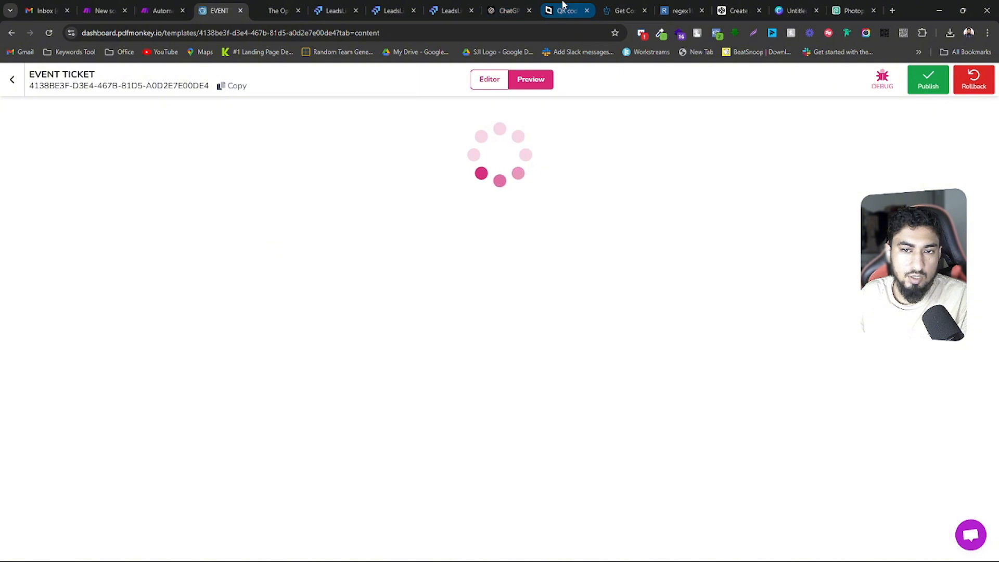
Switch to the goqr.me create-qr-code API page, placing it beside the ticket template, and review its contents and quick start guide
{"action": "left_click_drag", "start_coordinate": [560, 5], "coordinate": [291, 4]}
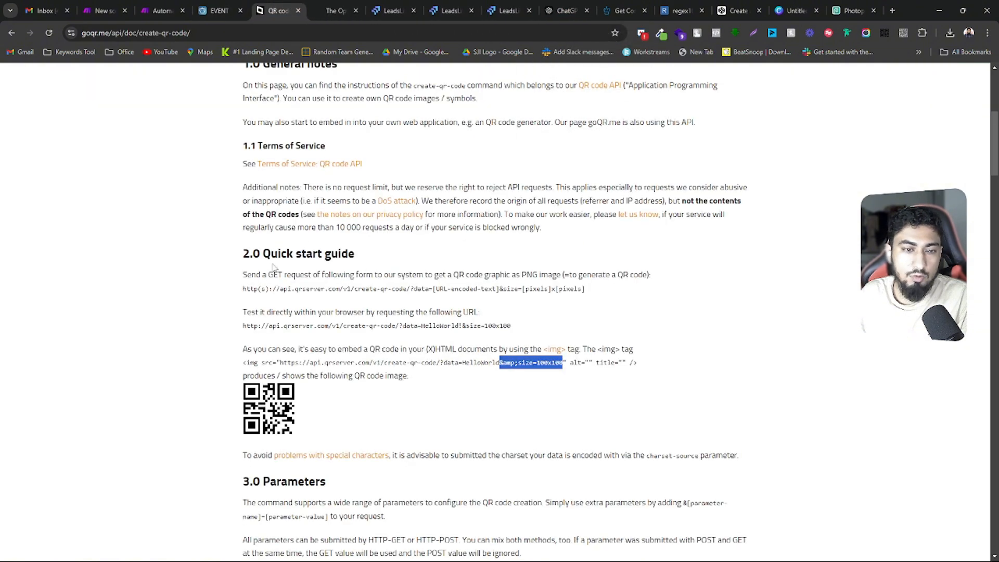
{"action": "scroll", "coordinate": [351, 362], "scroll_direction": "up", "scroll_amount": 6}
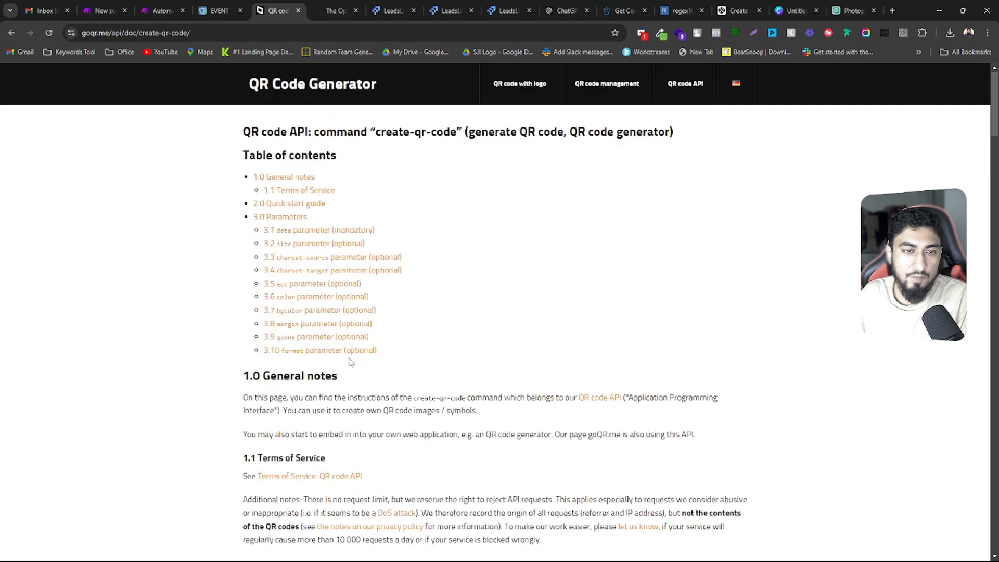
{"action": "scroll", "coordinate": [350, 362], "scroll_direction": "down", "scroll_amount": 5}
{"action": "scroll", "coordinate": [344, 359], "scroll_direction": "up", "scroll_amount": 5}
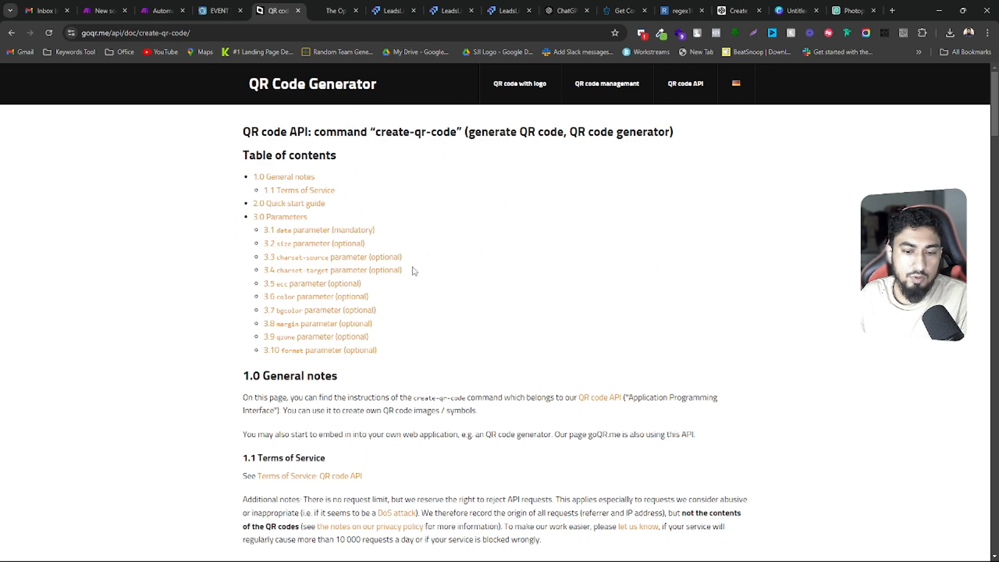
{"action": "left_click", "coordinate": [78, 34]}
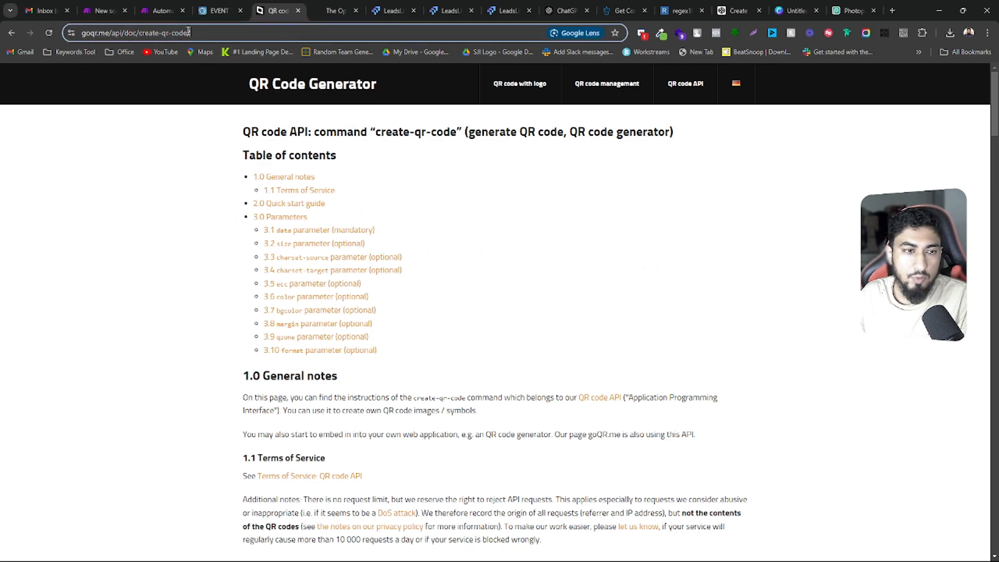
{"action": "scroll", "coordinate": [402, 316], "scroll_direction": "down", "scroll_amount": 8}
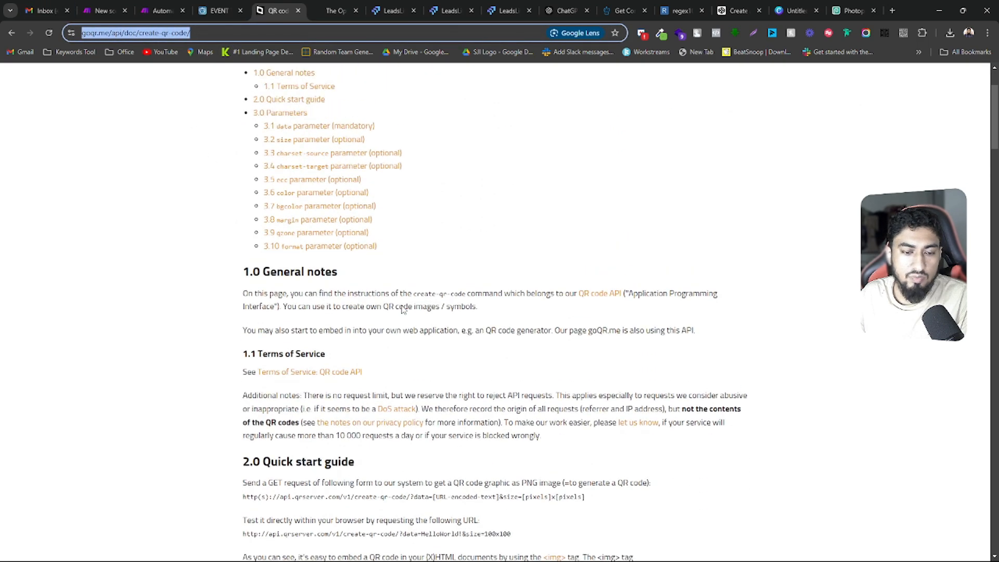
{"action": "scroll", "coordinate": [508, 288], "scroll_direction": "up", "scroll_amount": 2}
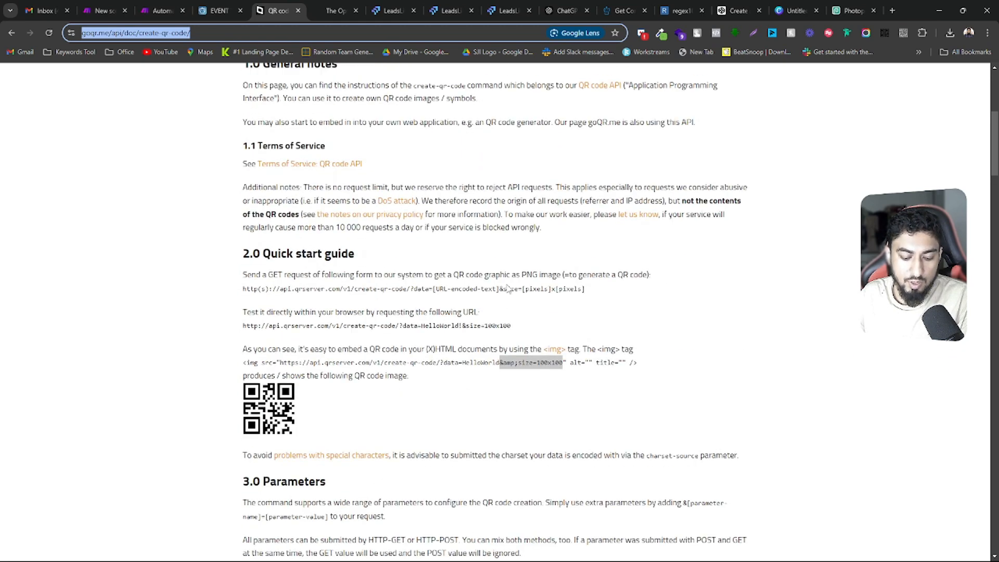
{"action": "left_click_drag", "start_coordinate": [281, 362], "coordinate": [564, 366]}
{"action": "left_click_drag", "start_coordinate": [280, 363], "coordinate": [564, 364]}
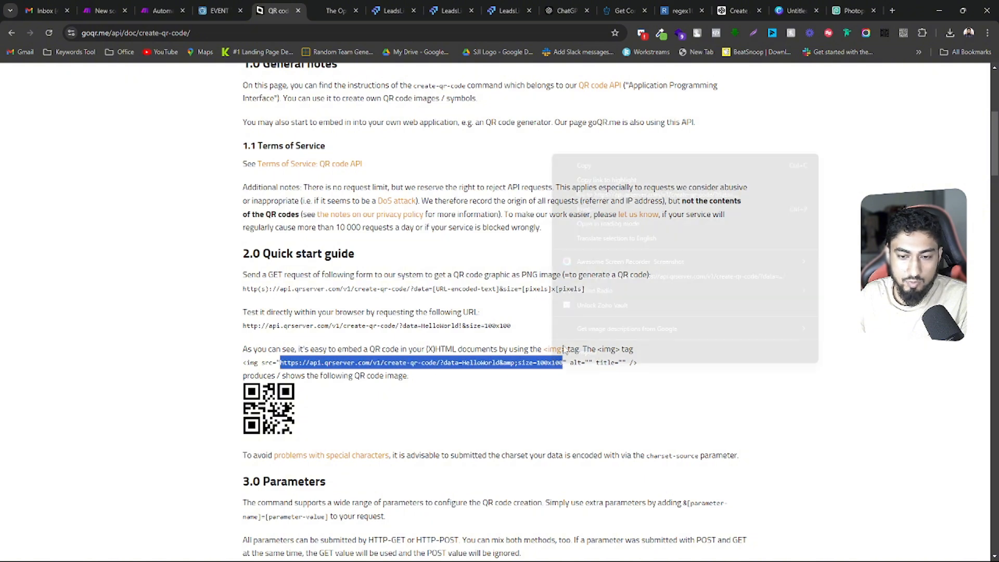
{"action": "right_click", "coordinate": [553, 364]}
{"action": "left_click", "coordinate": [573, 163]}
Check the PDFMonkey module's JSON payload in the Make scenario, and return to the ticket template's editor in PDFMonkey
{"action": "left_click", "coordinate": [211, 9]}
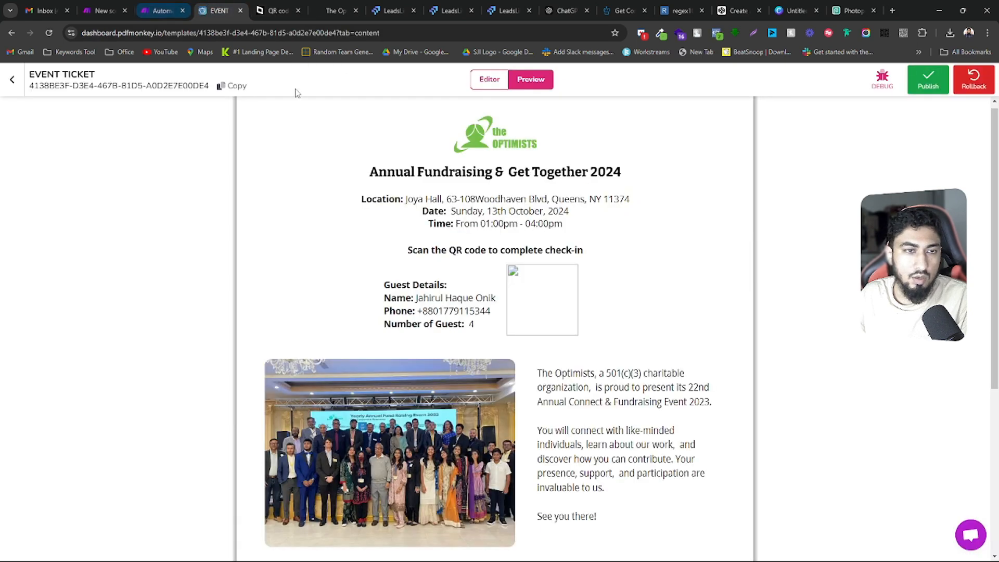
{"action": "left_click", "coordinate": [161, 10]}
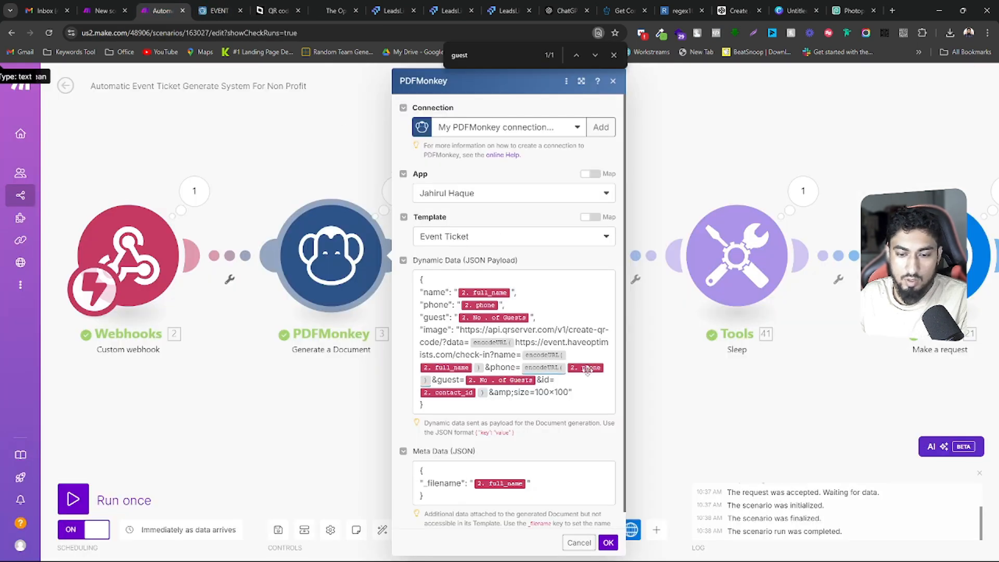
{"action": "left_click", "coordinate": [234, 6]}
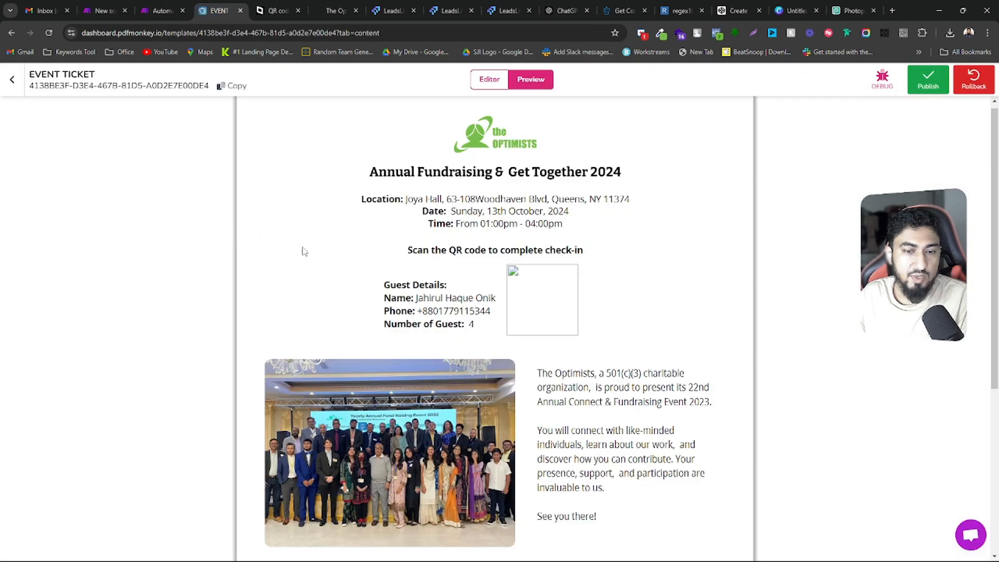
{"action": "left_click", "coordinate": [489, 79]}
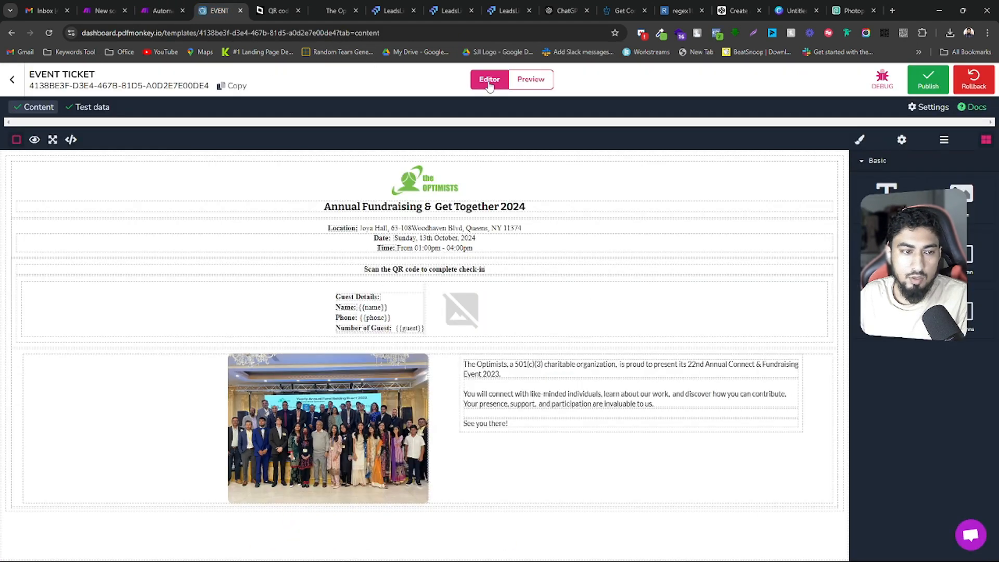
{"action": "left_click", "coordinate": [92, 107]}
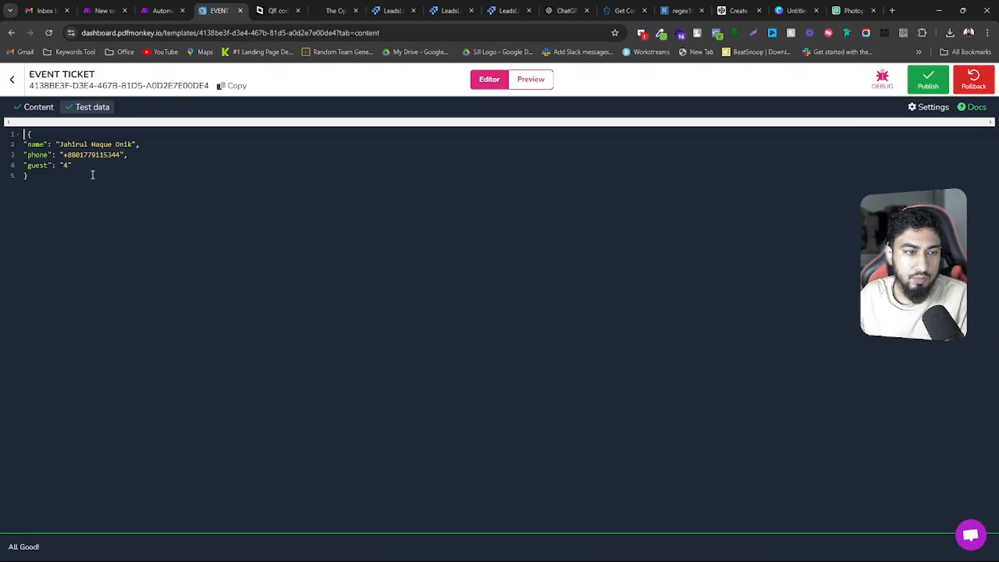
{"action": "left_click", "coordinate": [91, 167]}
{"action": "type", "text": ","}
{"action": "key", "text": "Return"}
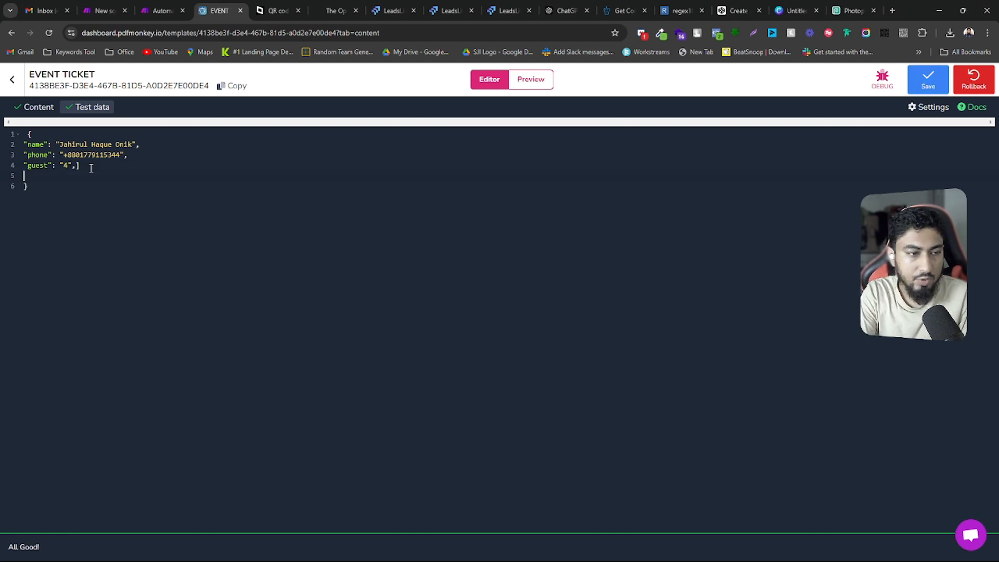
{"action": "key", "text": "Return"}
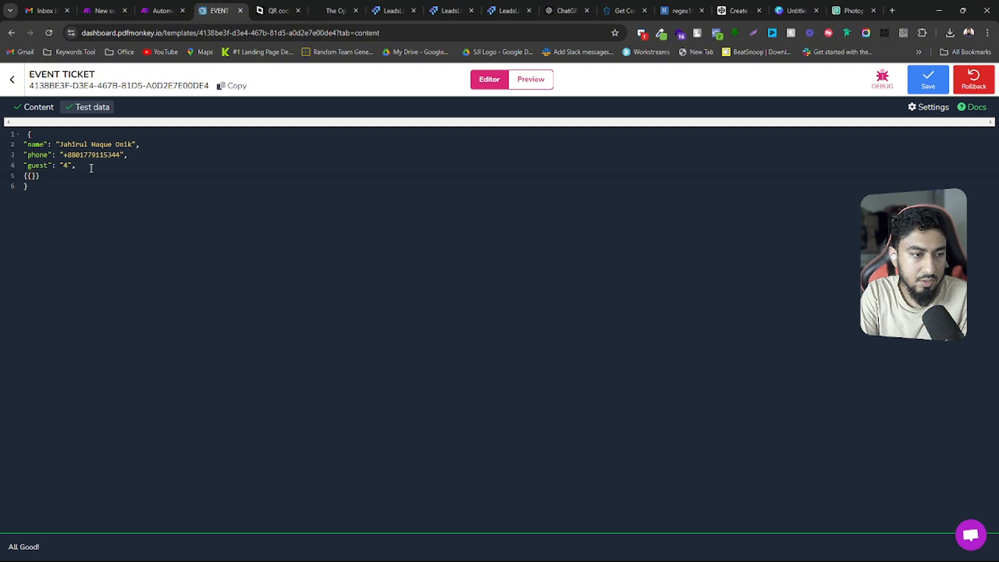
{"action": "key", "text": "BackSpace"}
{"action": "key", "text": "BackSpace"}
{"action": "key", "text": "BackSpace"}
{"action": "key", "text": "BackSpace"}
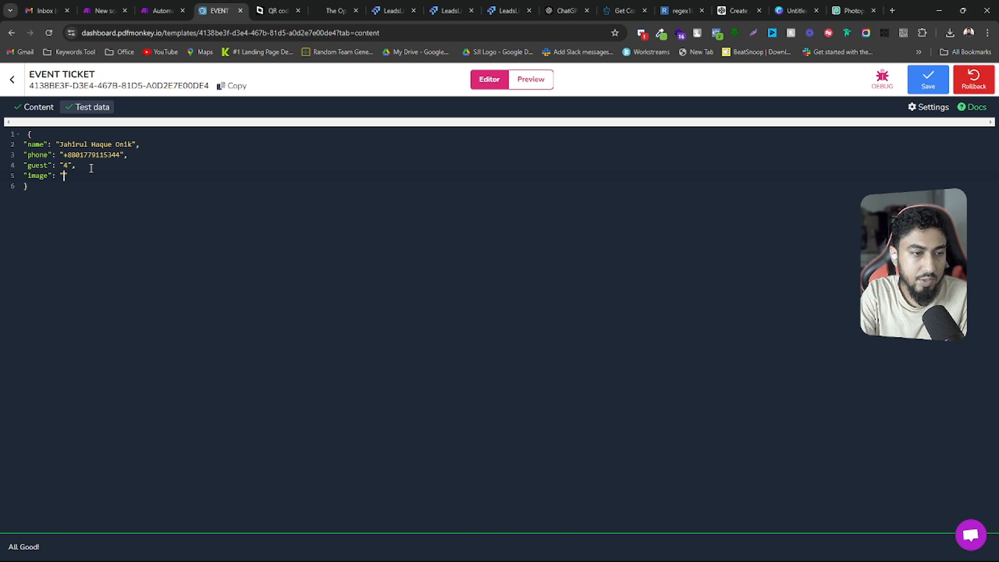
{"action": "key", "text": "ctrl+v"}
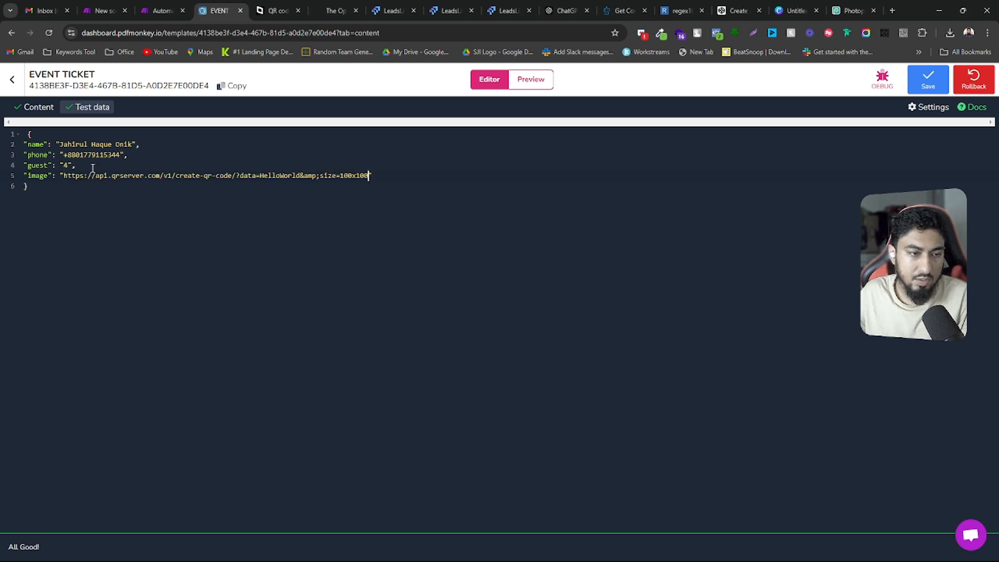
Examine the image URL's create-qr-code endpoint and its data parameter value in the test data
{"action": "left_click_drag", "start_coordinate": [64, 177], "coordinate": [365, 177]}
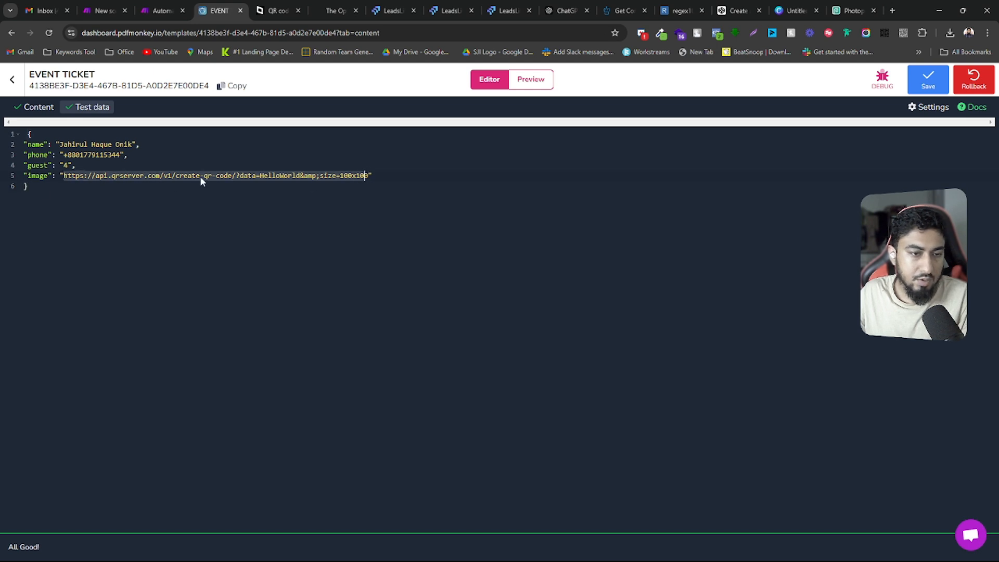
{"action": "left_click", "coordinate": [160, 177]}
{"action": "left_click_drag", "start_coordinate": [67, 179], "coordinate": [140, 178]}
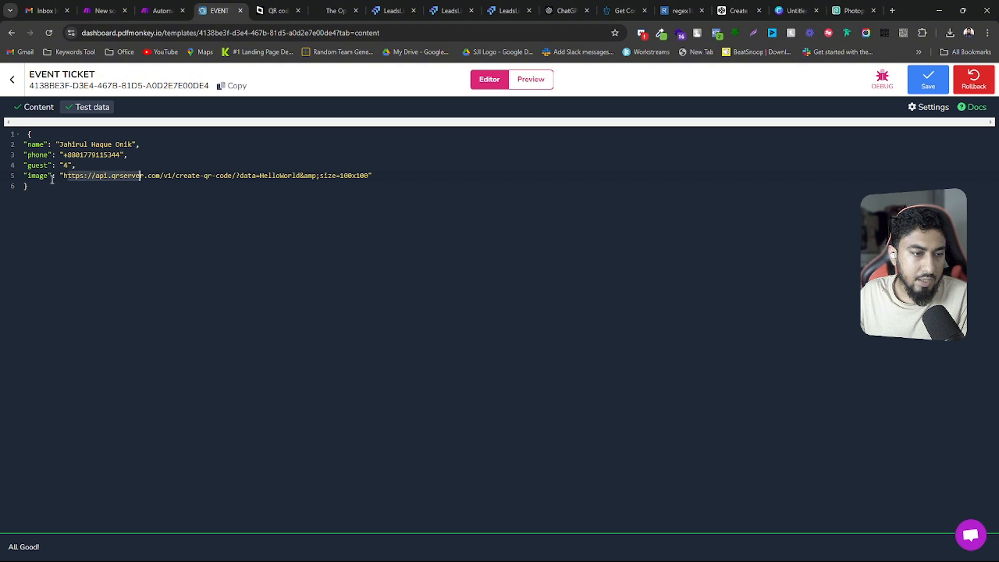
{"action": "left_click_drag", "start_coordinate": [63, 176], "coordinate": [232, 176]}
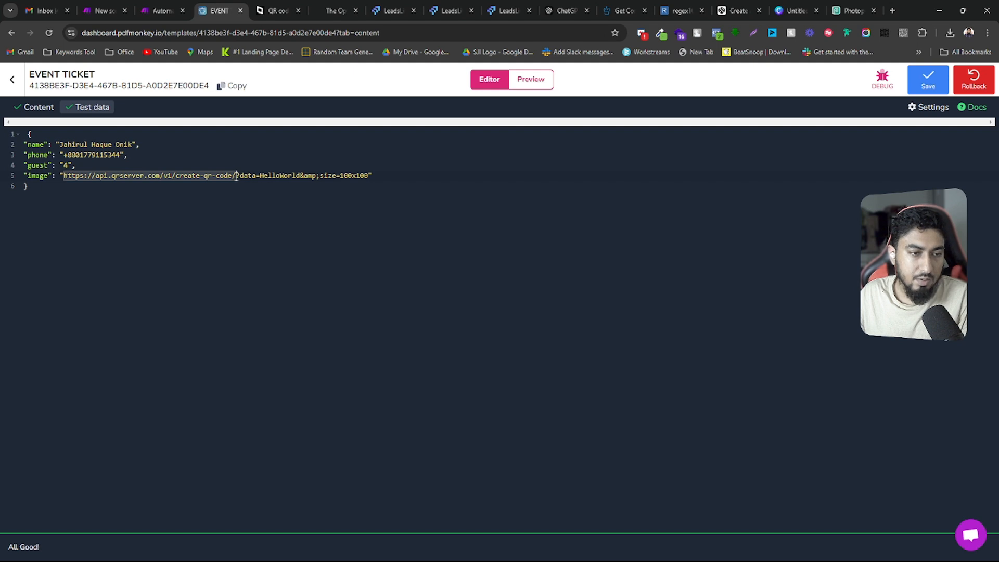
{"action": "left_click_drag", "start_coordinate": [239, 177], "coordinate": [301, 177]}
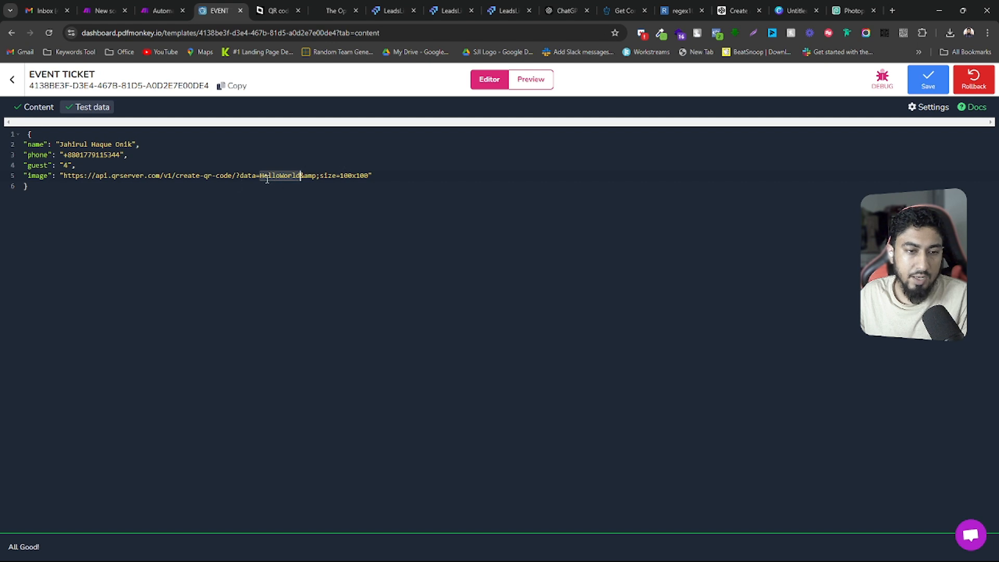
Preview the ticket and decode its QR code with the QR reader extension, returning to the template's content editor
{"action": "left_click", "coordinate": [535, 81]}
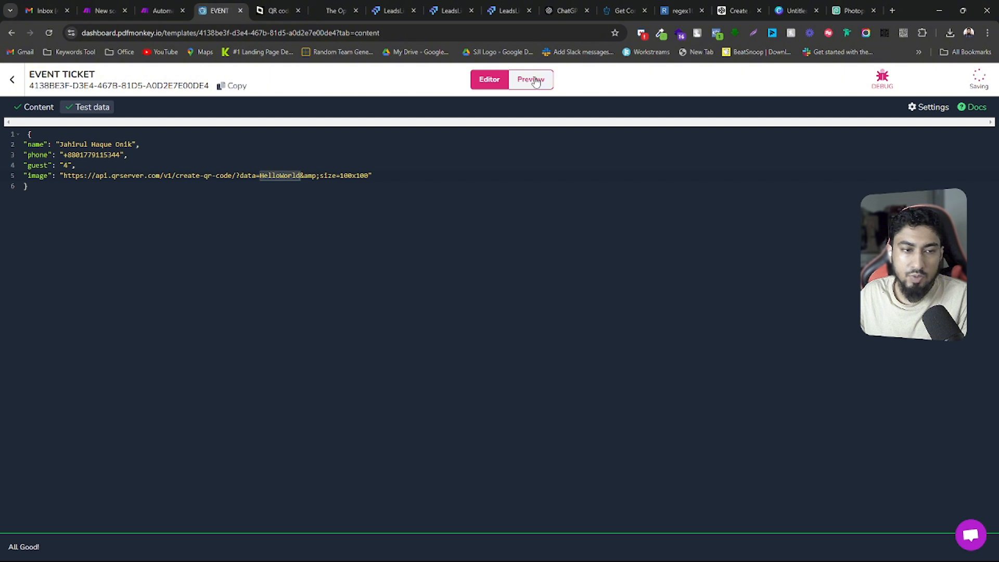
{"action": "left_click", "coordinate": [536, 82]}
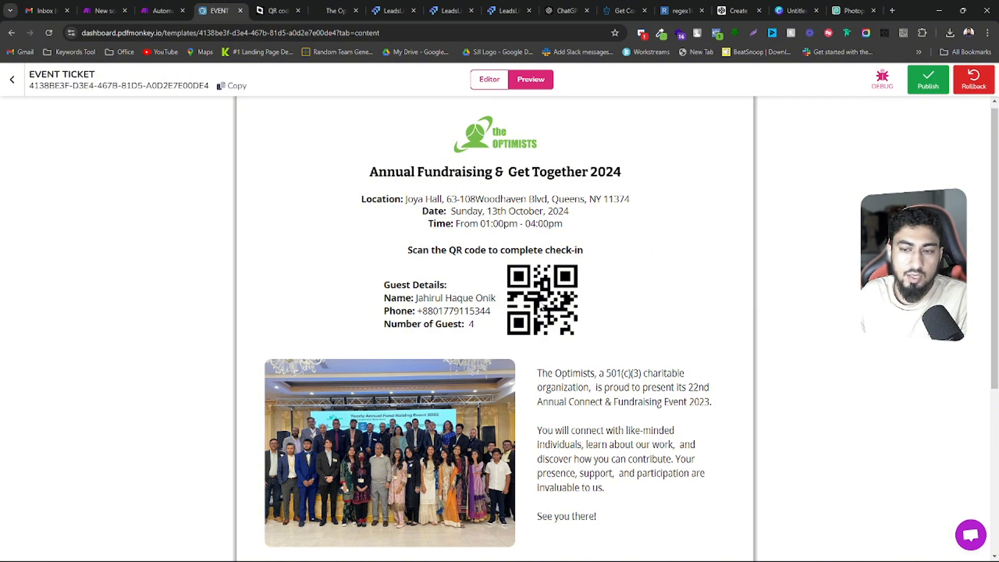
{"action": "left_click", "coordinate": [903, 34]}
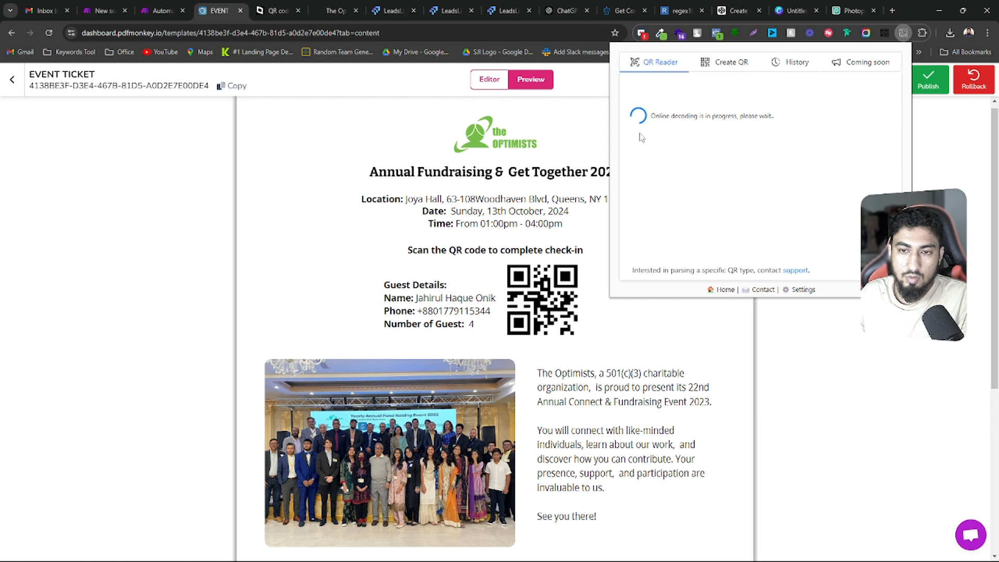
{"action": "left_click_drag", "start_coordinate": [677, 107], "coordinate": [632, 103]}
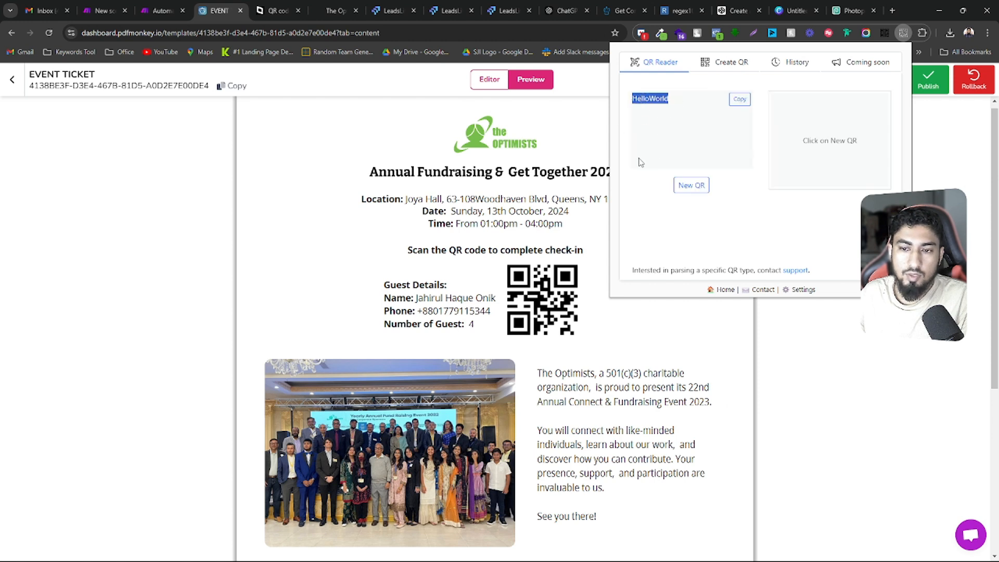
{"action": "left_click", "coordinate": [411, 245]}
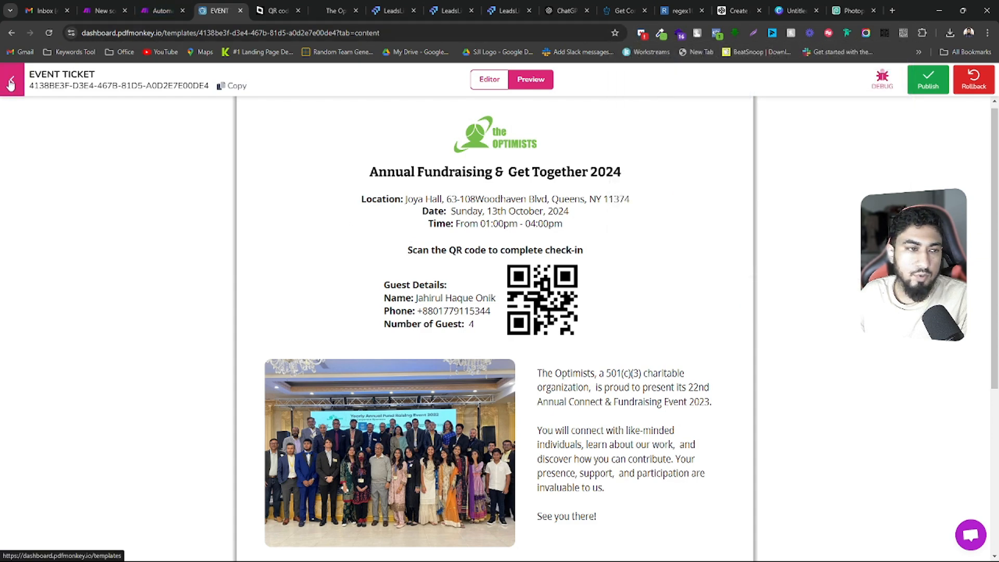
{"action": "left_click", "coordinate": [481, 82]}
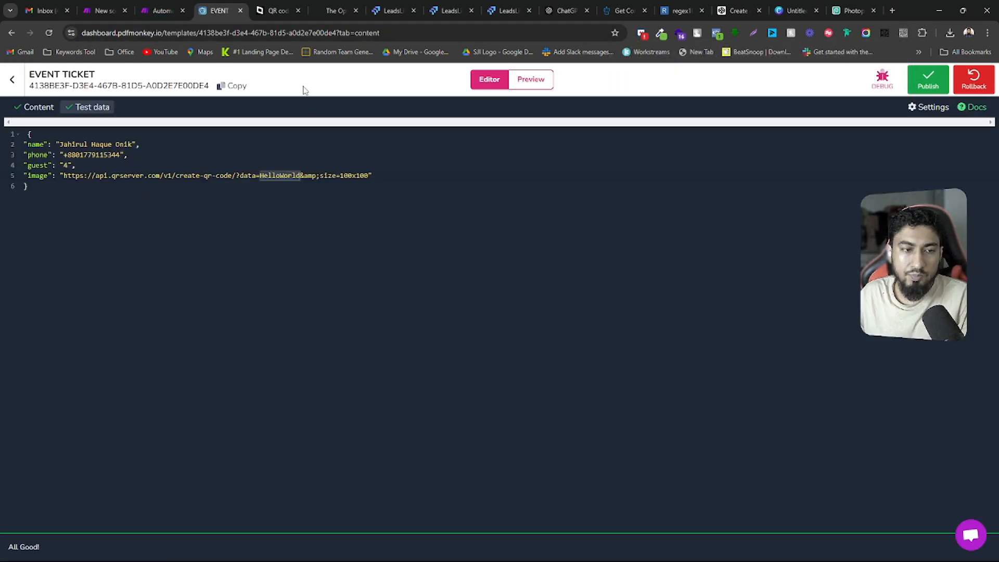
{"action": "left_click", "coordinate": [38, 107]}
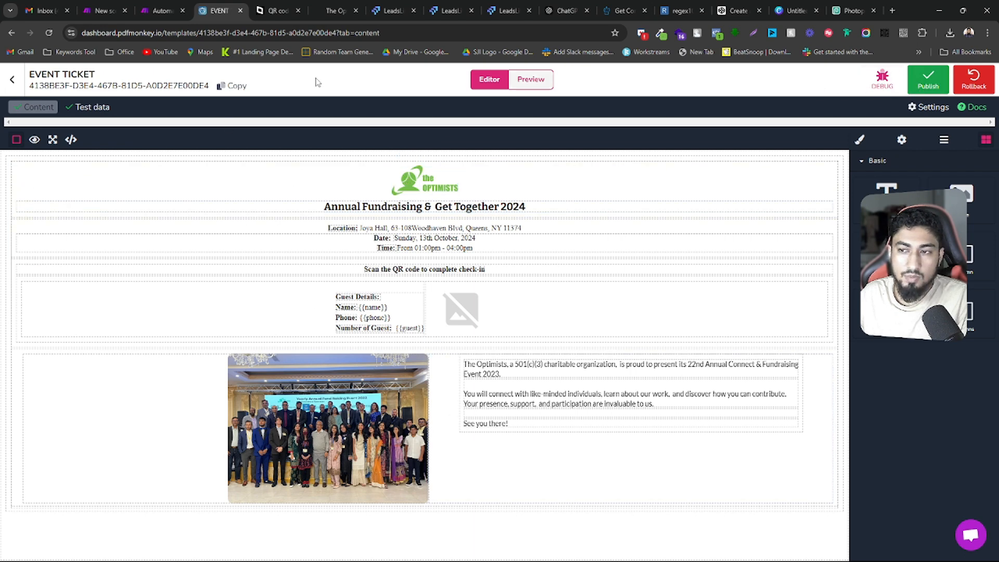
Switch to the Make scenario and add a PDFMonkey "Generate a Document" module below the existing flow
{"action": "left_click", "coordinate": [164, 9]}
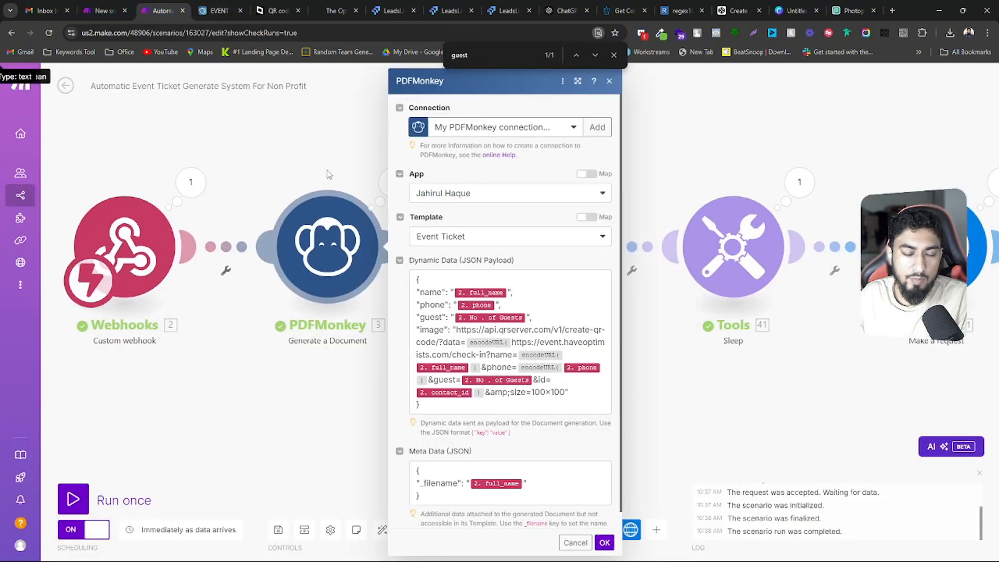
{"action": "left_click", "coordinate": [283, 388]}
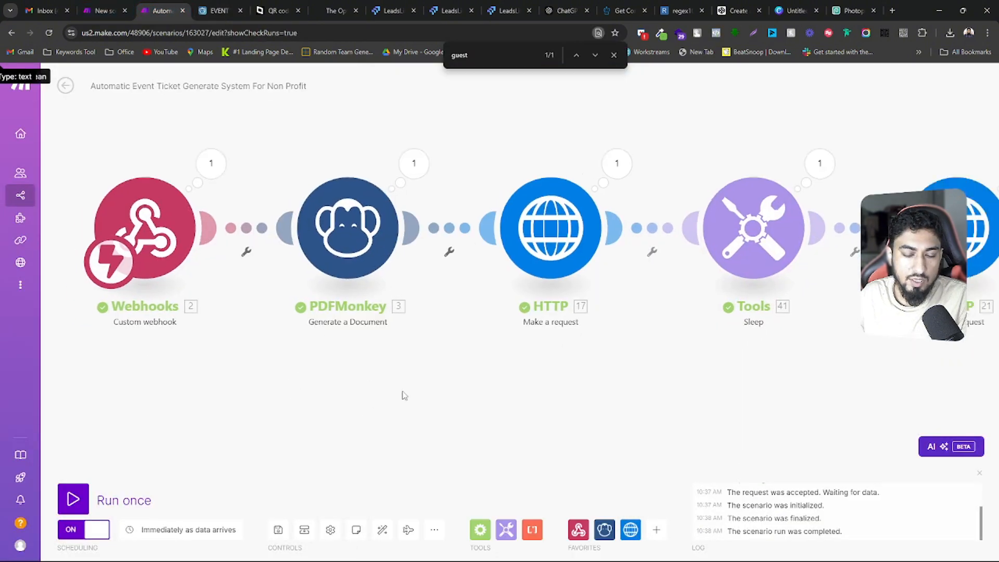
{"action": "right_click", "coordinate": [269, 341]}
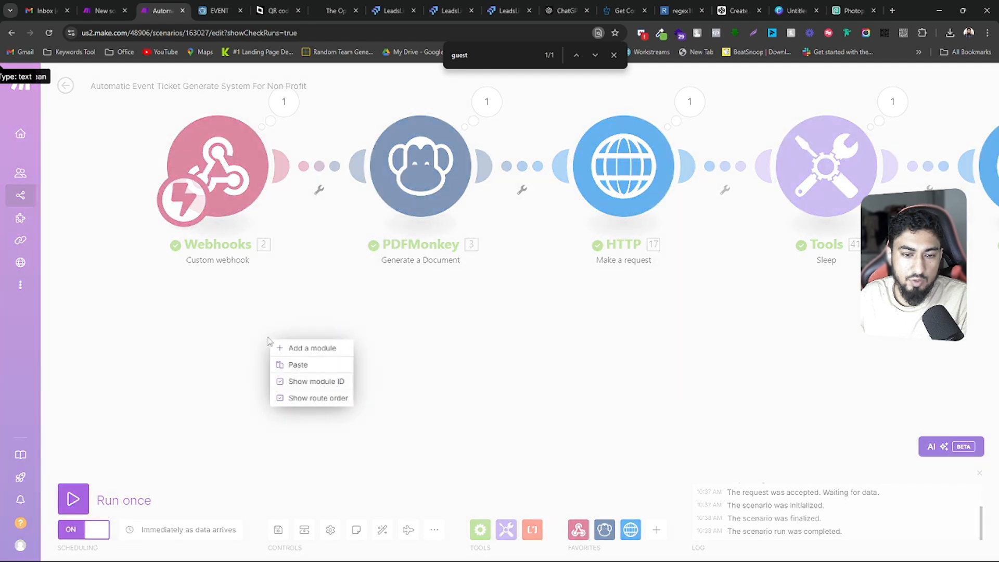
{"action": "left_click", "coordinate": [321, 348]}
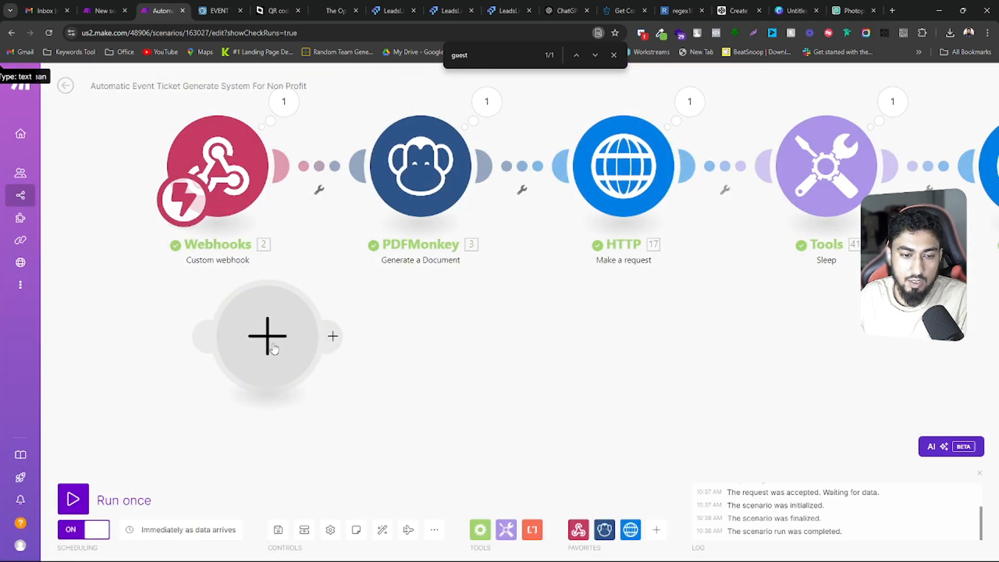
{"action": "left_click_drag", "start_coordinate": [273, 347], "coordinate": [384, 363]}
{"action": "left_click", "coordinate": [384, 363]}
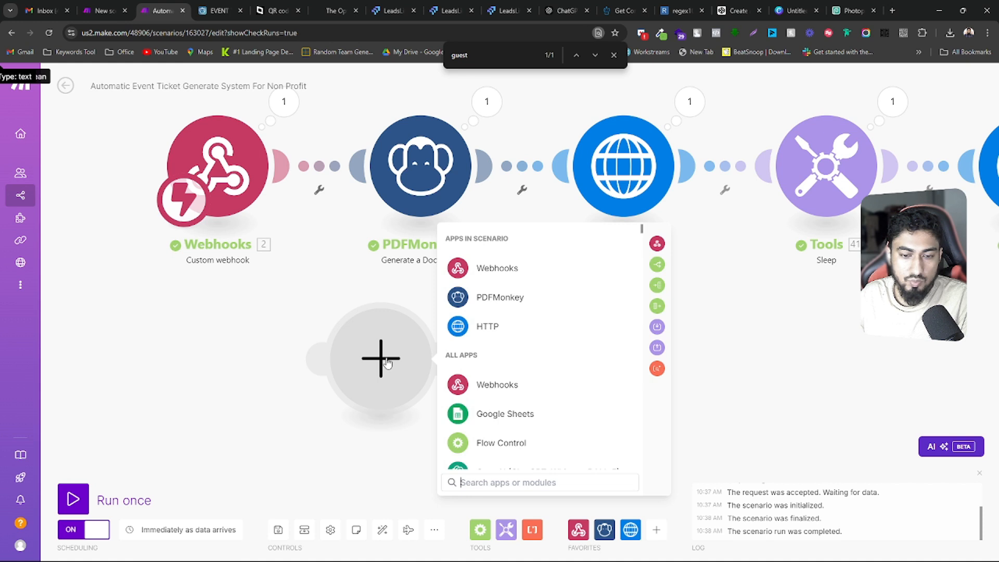
{"action": "left_click", "coordinate": [493, 302]}
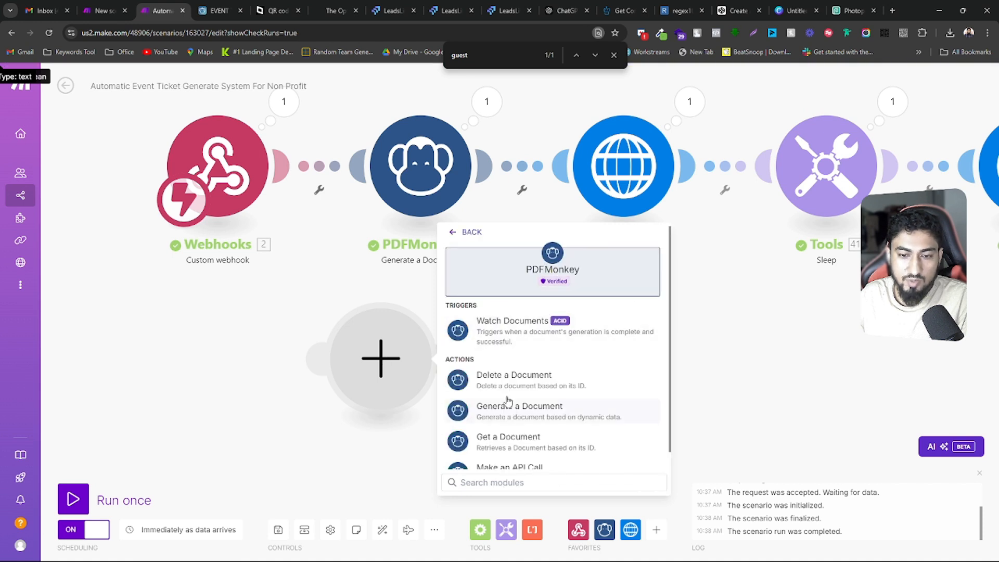
{"action": "scroll", "coordinate": [513, 390], "scroll_direction": "down", "scroll_amount": 1}
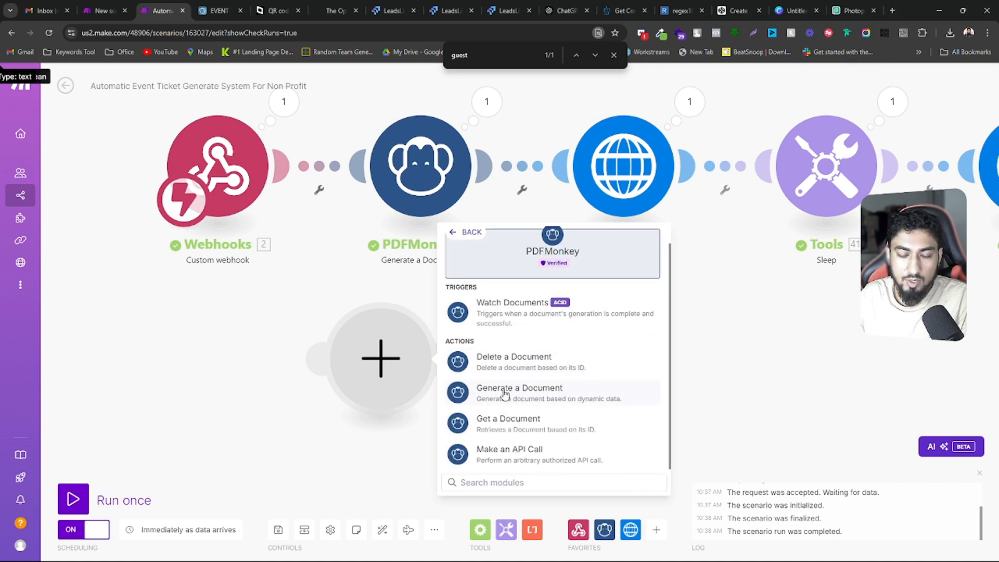
{"action": "left_click", "coordinate": [517, 393]}
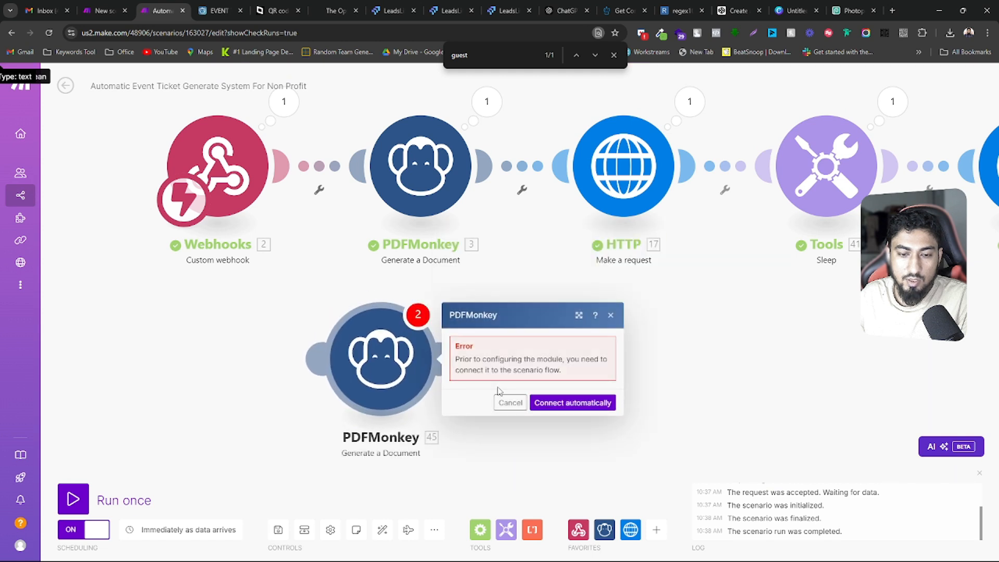
Connect the new PDFMonkey module after the webhook through a router, and select the account's workspace as its app
{"action": "left_click_drag", "start_coordinate": [312, 359], "coordinate": [288, 184]}
{"action": "left_click", "coordinate": [171, 310]}
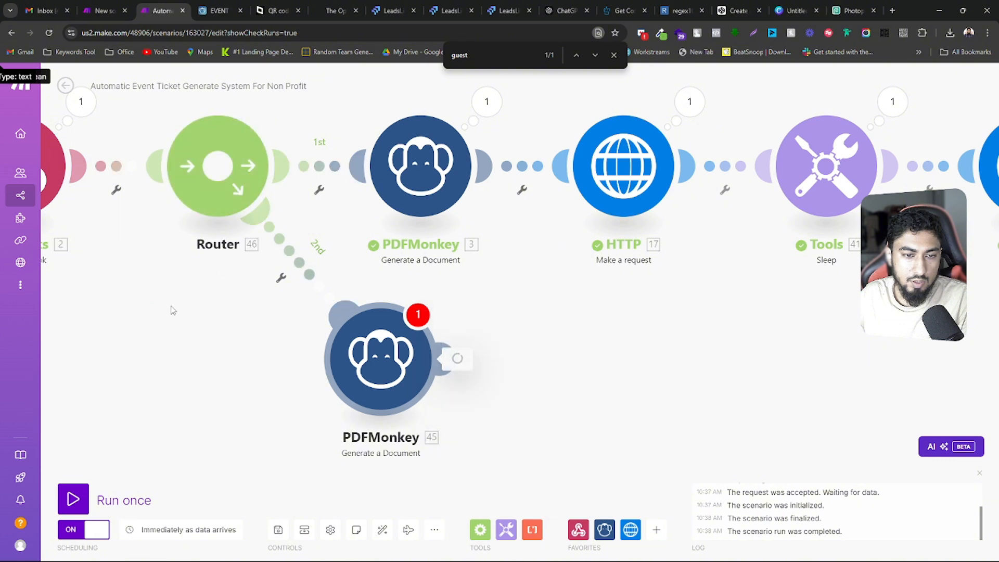
{"action": "left_click", "coordinate": [408, 367]}
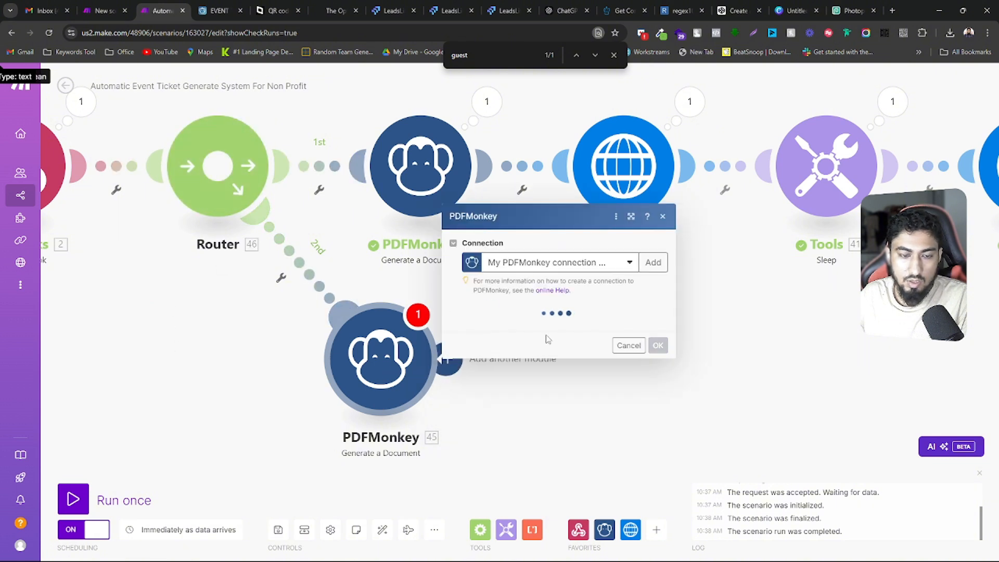
{"action": "left_click", "coordinate": [631, 330]}
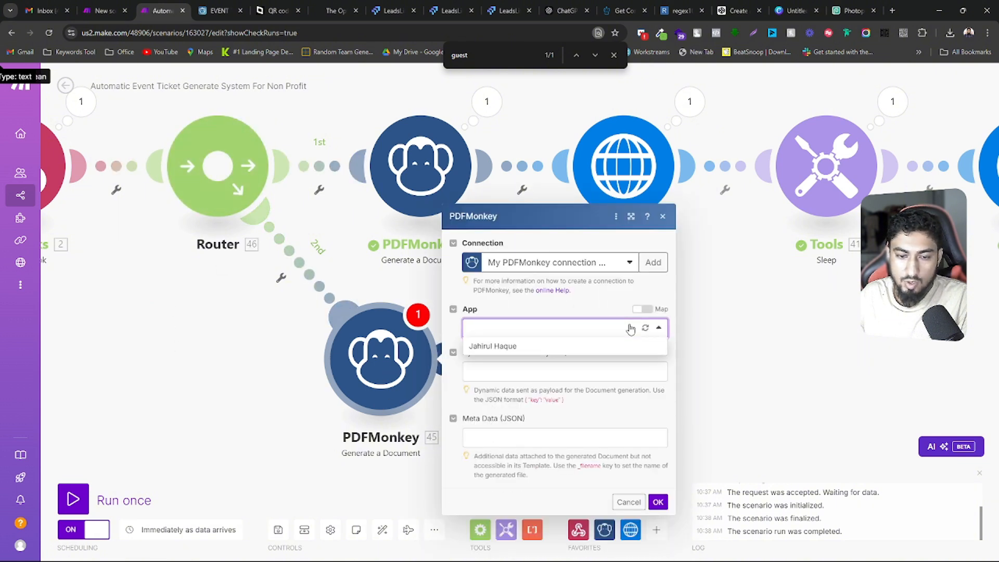
{"action": "left_click", "coordinate": [485, 346]}
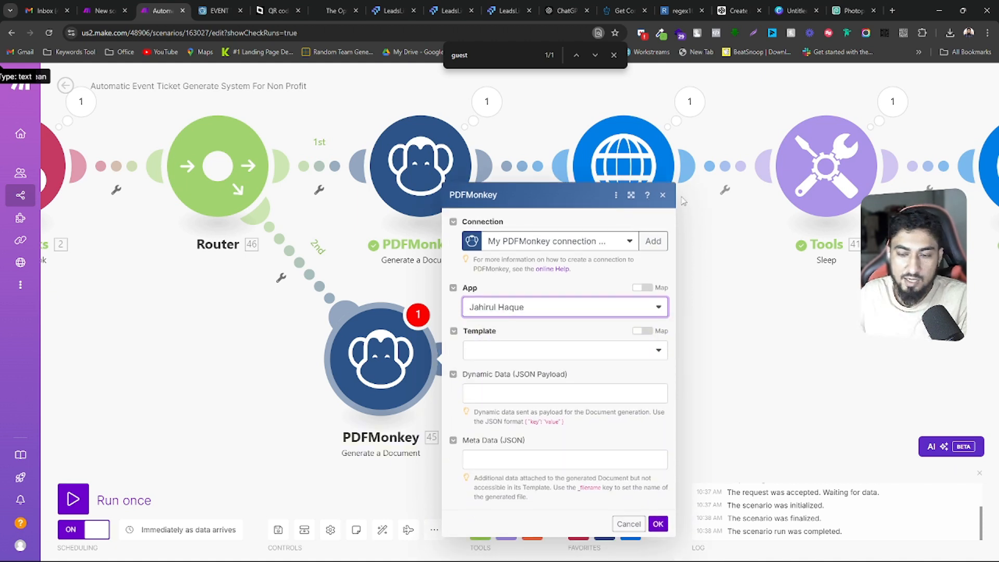
Switch to PDFMonkey, open the account page from the workspace settings, and reveal and select the API secret key
{"action": "left_click", "coordinate": [216, 5]}
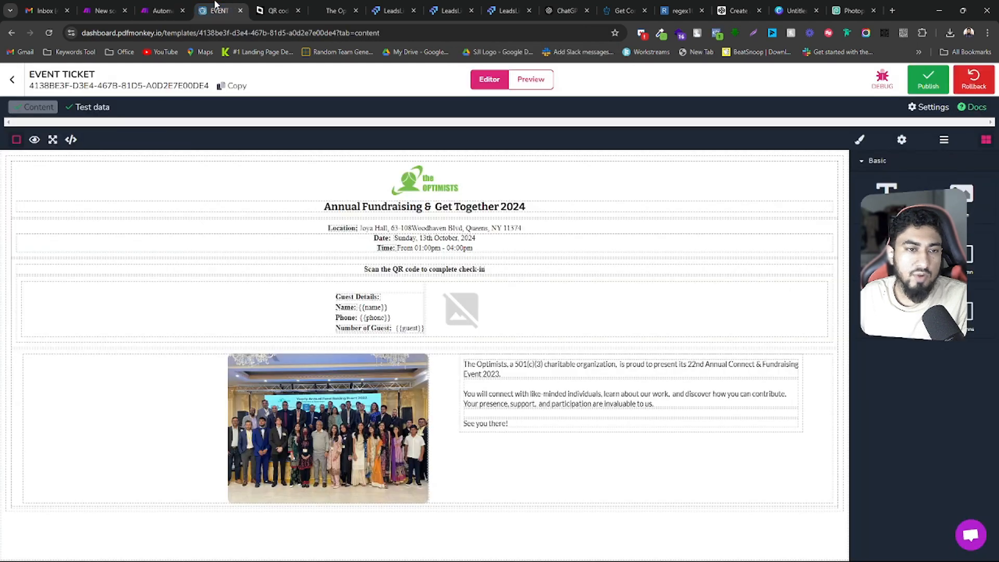
{"action": "left_click", "coordinate": [12, 79]}
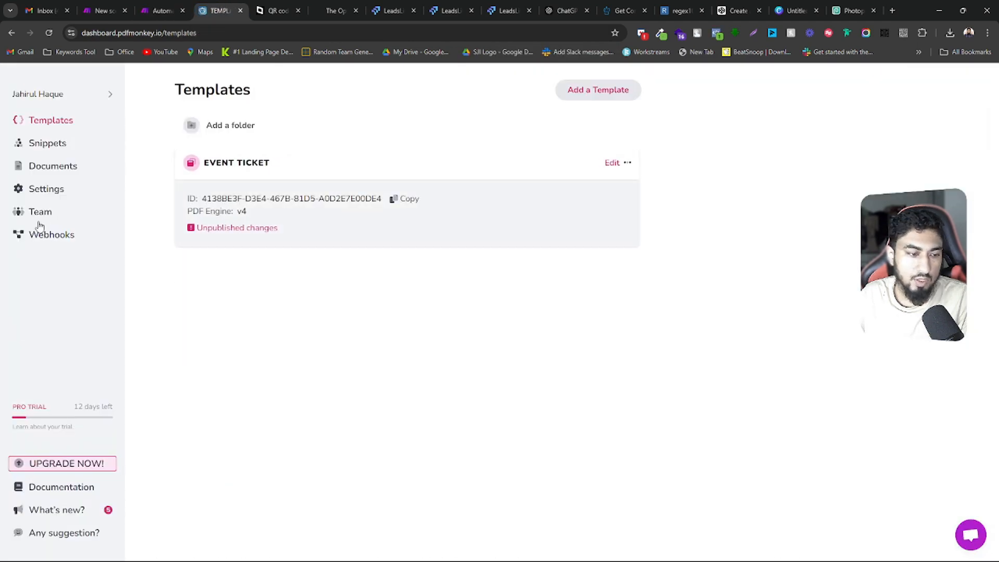
{"action": "left_click", "coordinate": [56, 191]}
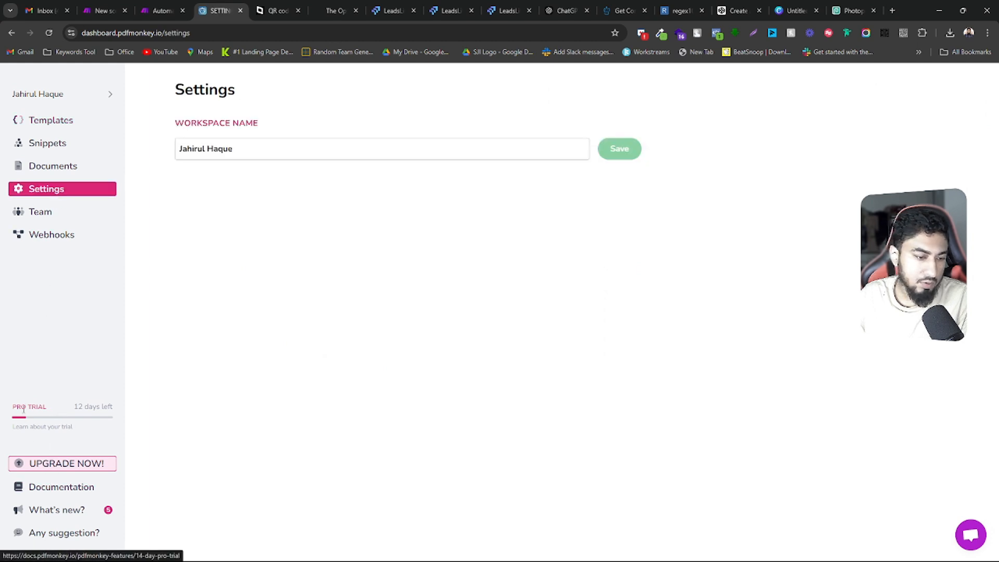
{"action": "left_click", "coordinate": [65, 99]}
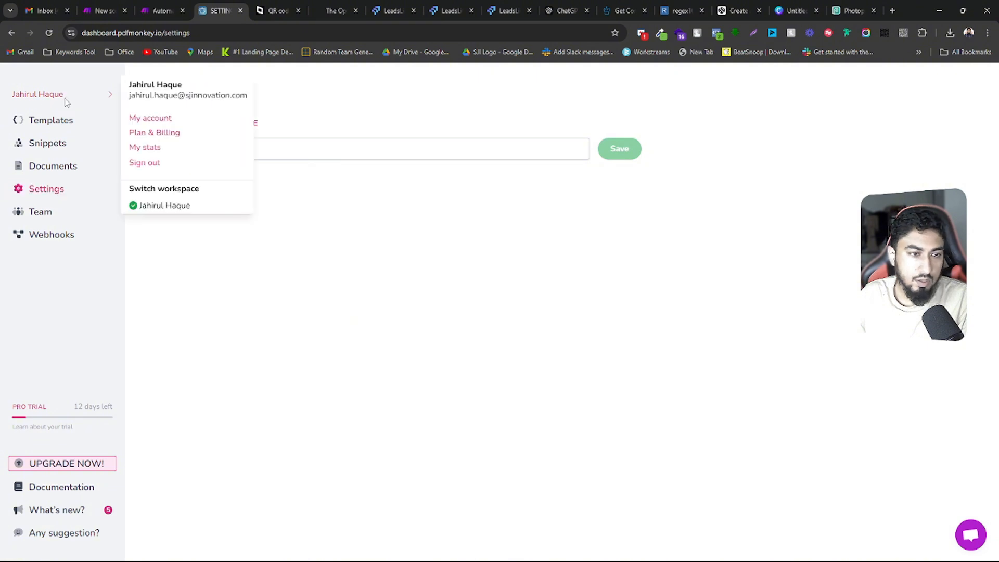
{"action": "left_click", "coordinate": [150, 122]}
{"action": "scroll", "coordinate": [220, 433], "scroll_direction": "down", "scroll_amount": 2}
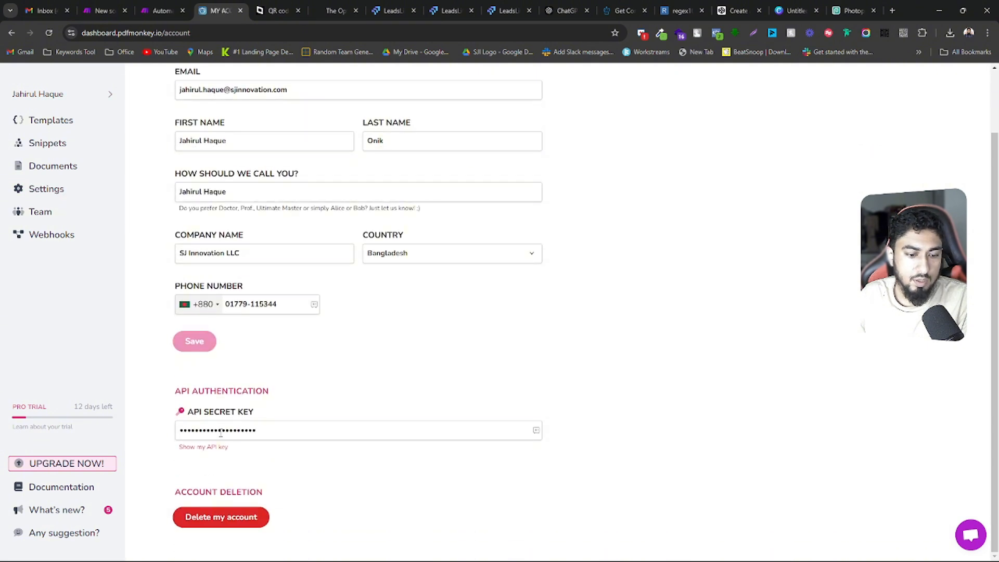
{"action": "left_click", "coordinate": [204, 448]}
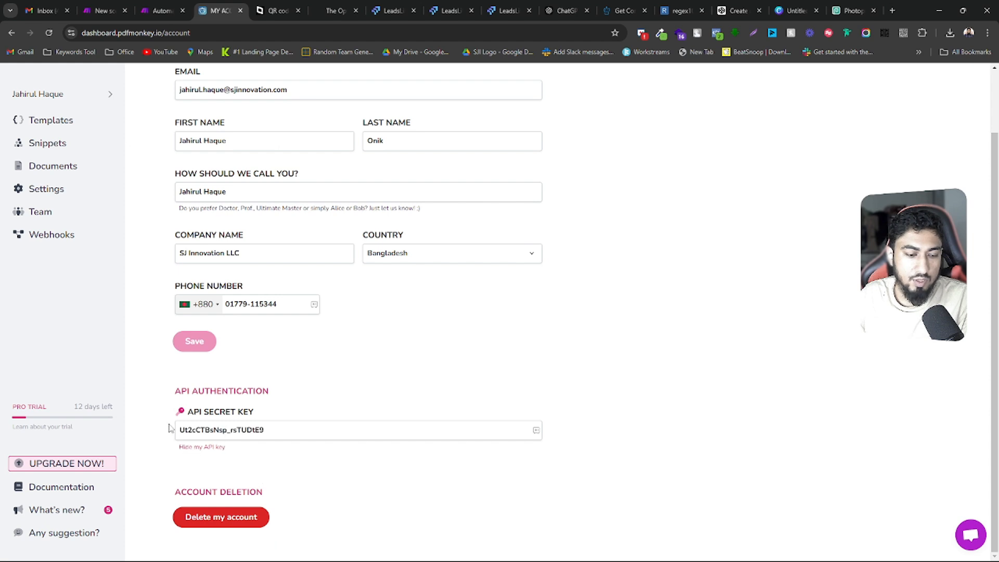
{"action": "left_click_drag", "start_coordinate": [290, 429], "coordinate": [104, 437]}
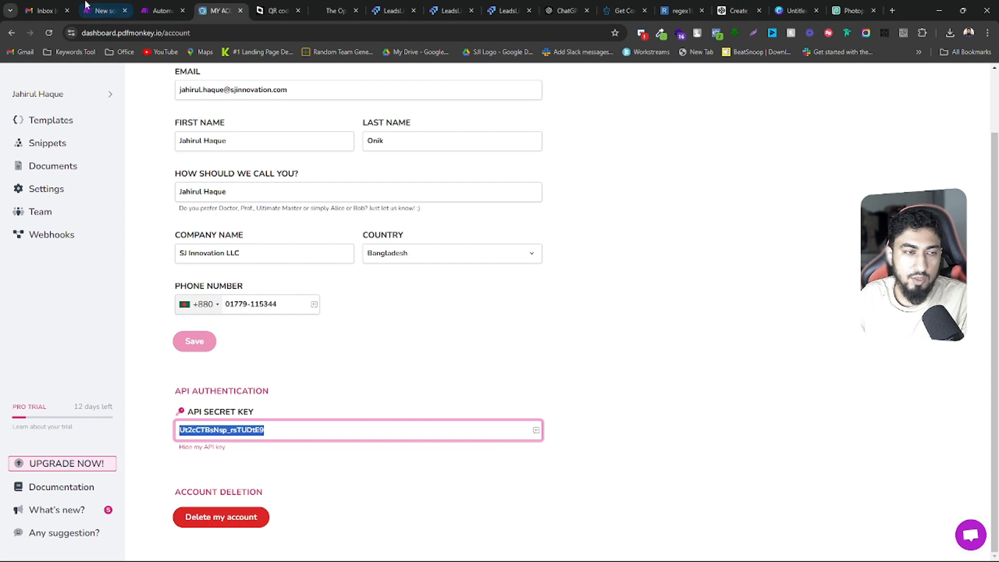
In the "Update Status in GHL After Check In" scenario, add a PDFMonkey "Generate a Document" module after the HTTP module
{"action": "left_click", "coordinate": [104, 11]}
{"action": "left_click", "coordinate": [167, 5]}
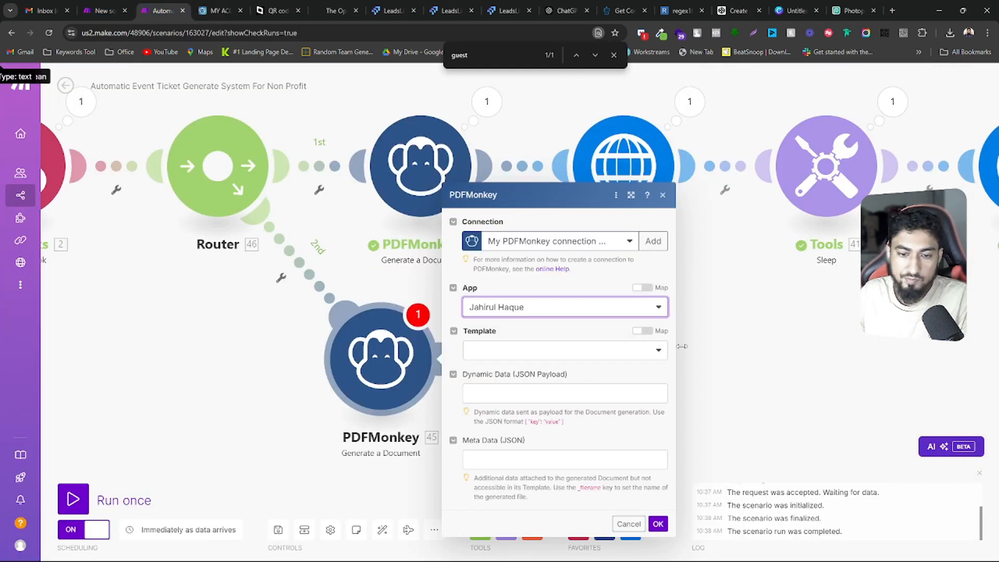
{"action": "left_click", "coordinate": [104, 10]}
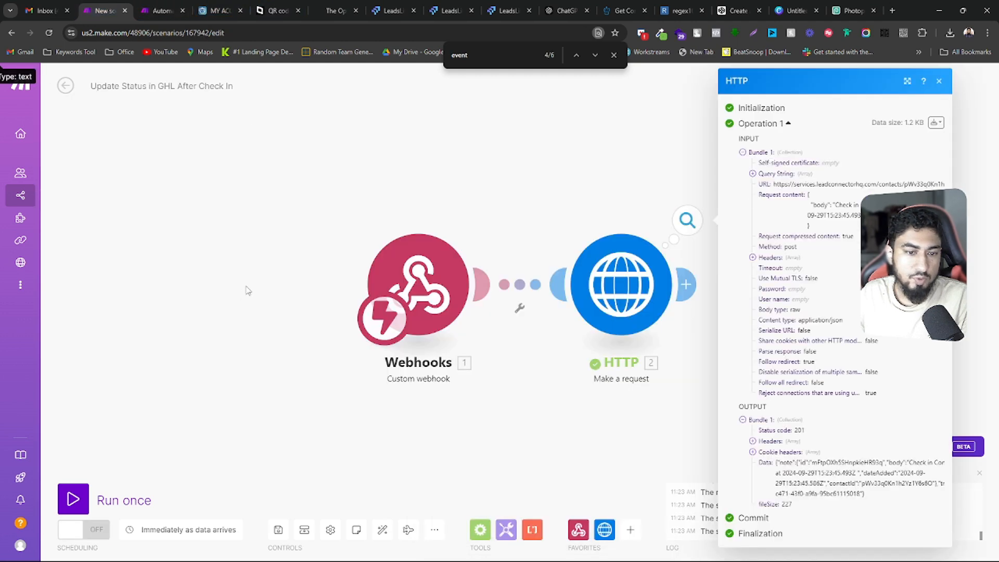
{"action": "left_click_drag", "start_coordinate": [521, 192], "coordinate": [266, 171]}
{"action": "left_click", "coordinate": [345, 453]}
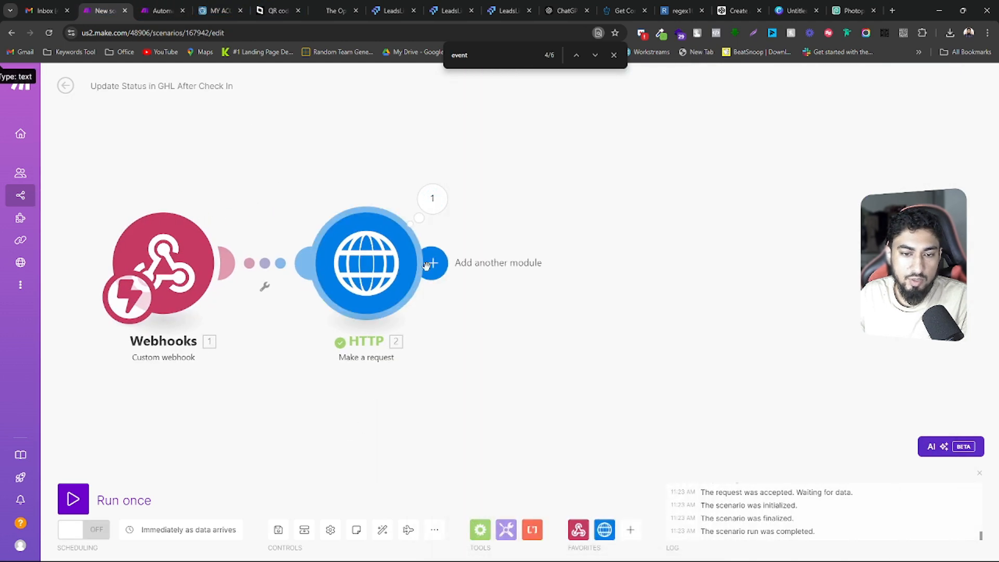
{"action": "left_click", "coordinate": [433, 263]}
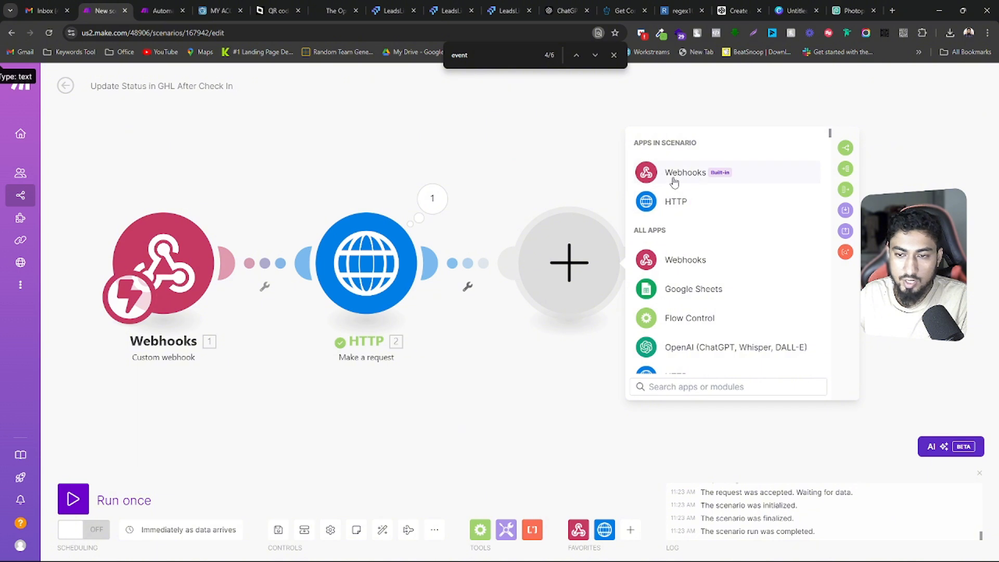
{"action": "left_click", "coordinate": [648, 179]}
{"action": "left_click", "coordinate": [640, 137]}
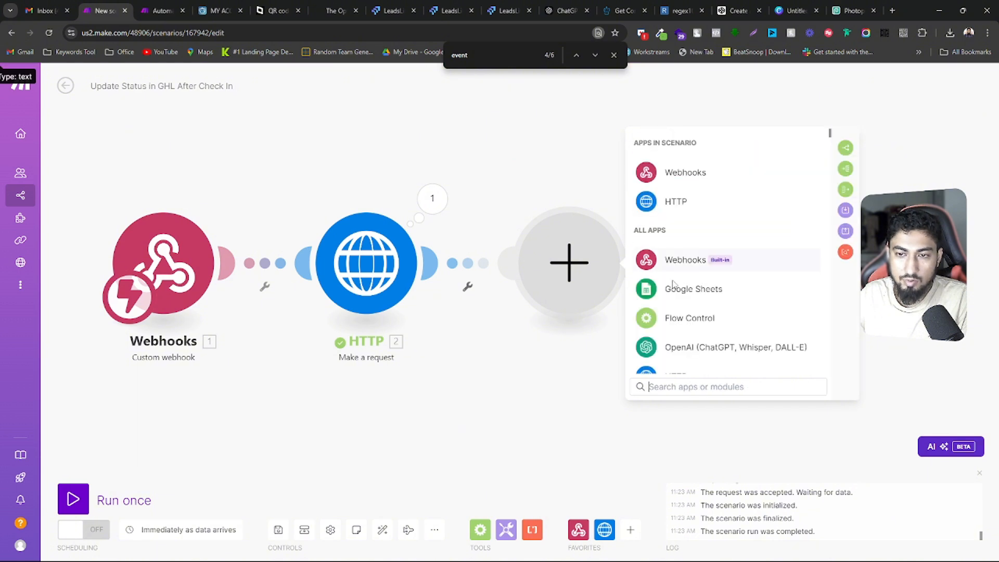
{"action": "type", "text": "pdf"}
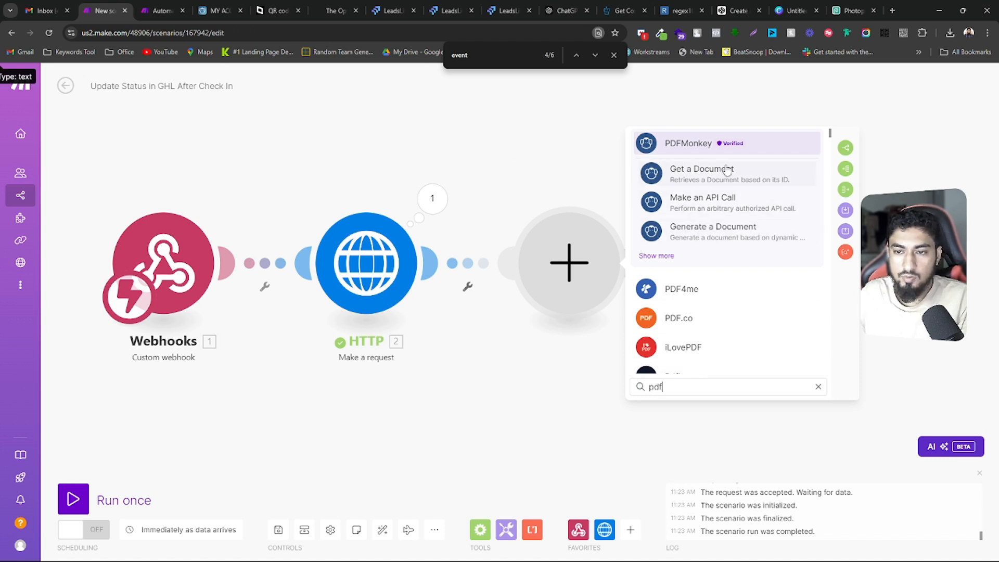
{"action": "left_click", "coordinate": [695, 233]}
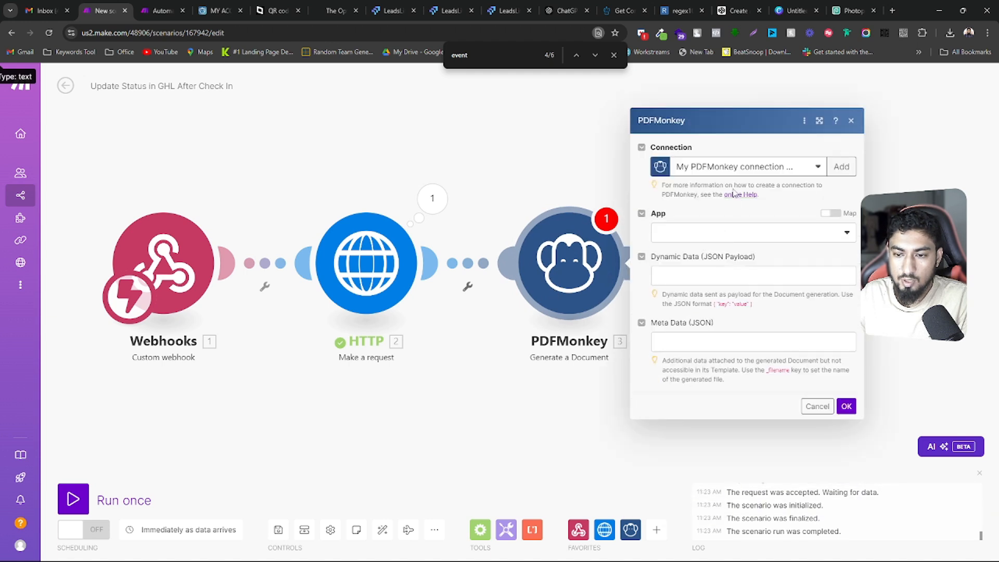
Start a new PDFMonkey connection for the module and paste the API secret key copied from the PDFMonkey account page
{"action": "left_click", "coordinate": [735, 166]}
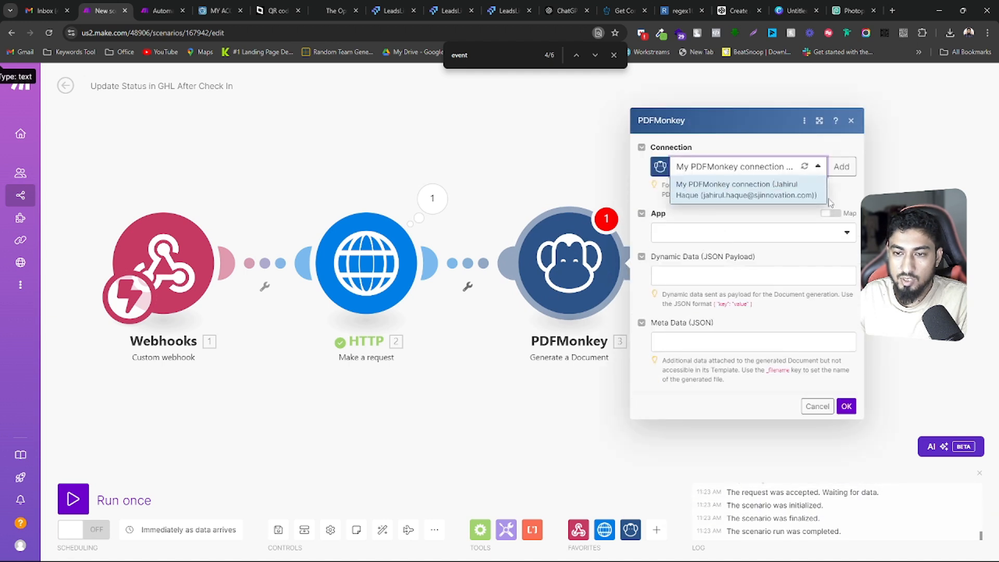
{"action": "left_click", "coordinate": [842, 167]}
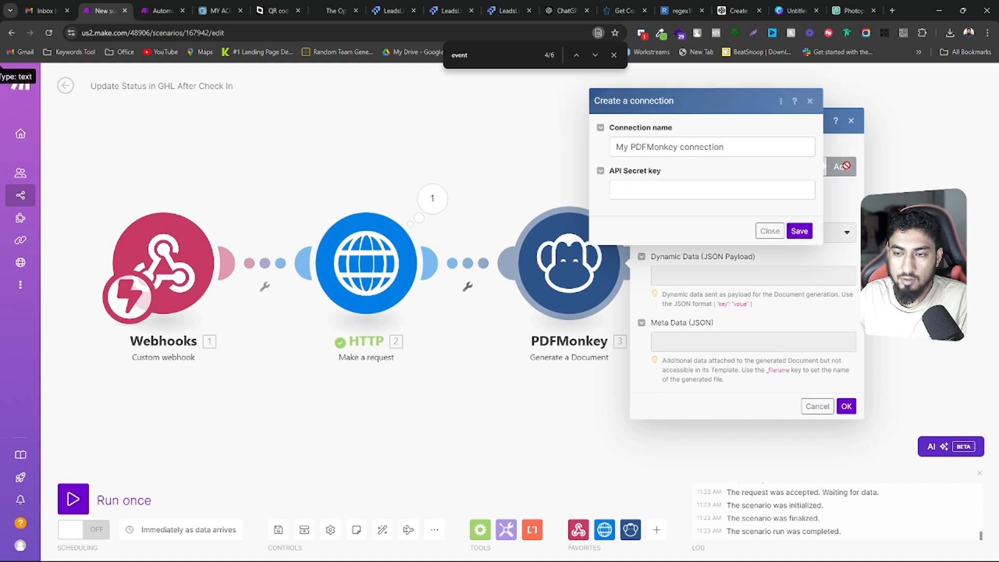
{"action": "left_click", "coordinate": [625, 186]}
{"action": "key", "text": "ctrl+v"}
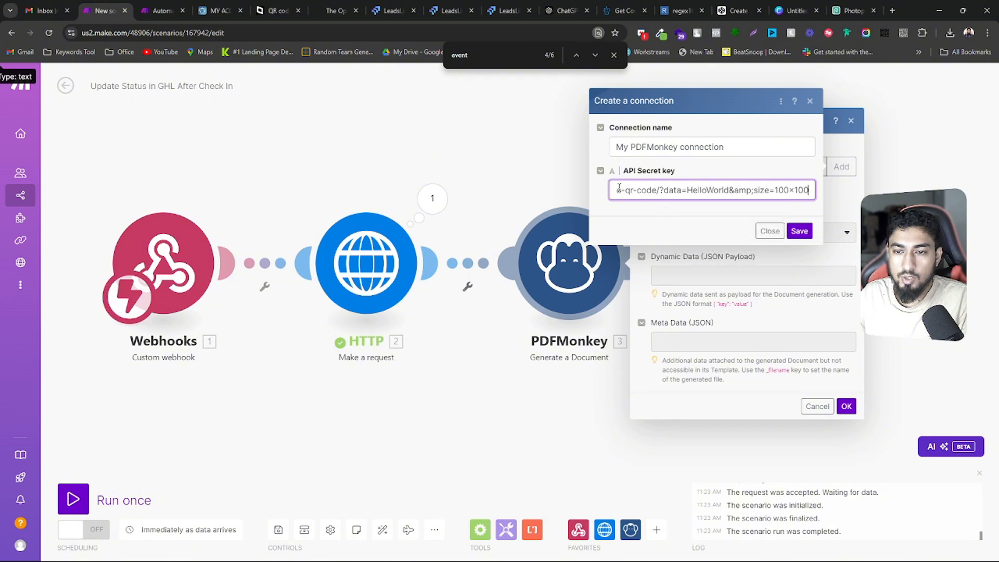
{"action": "key", "text": "ctrl+z"}
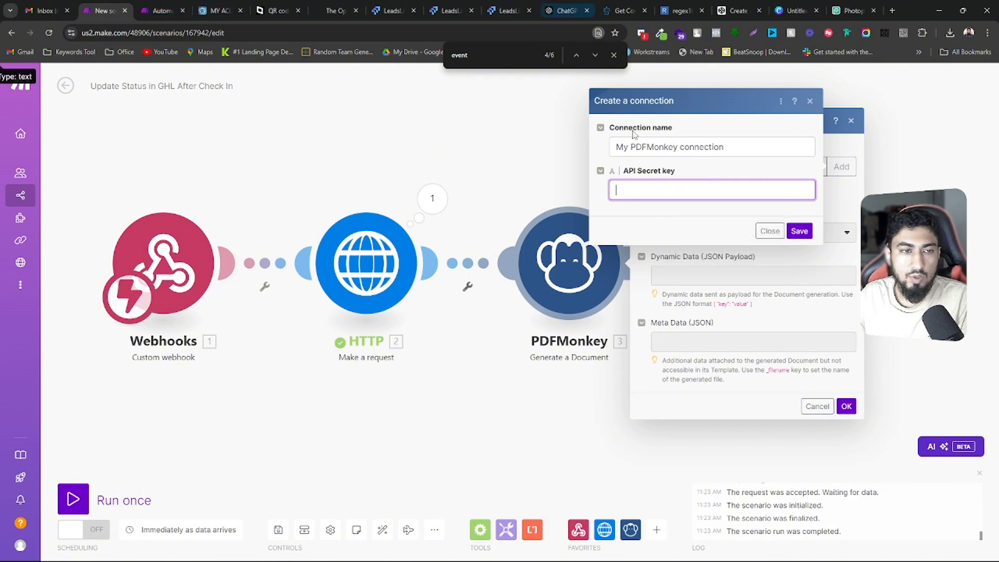
{"action": "left_click", "coordinate": [232, 4]}
{"action": "right_click", "coordinate": [234, 427]}
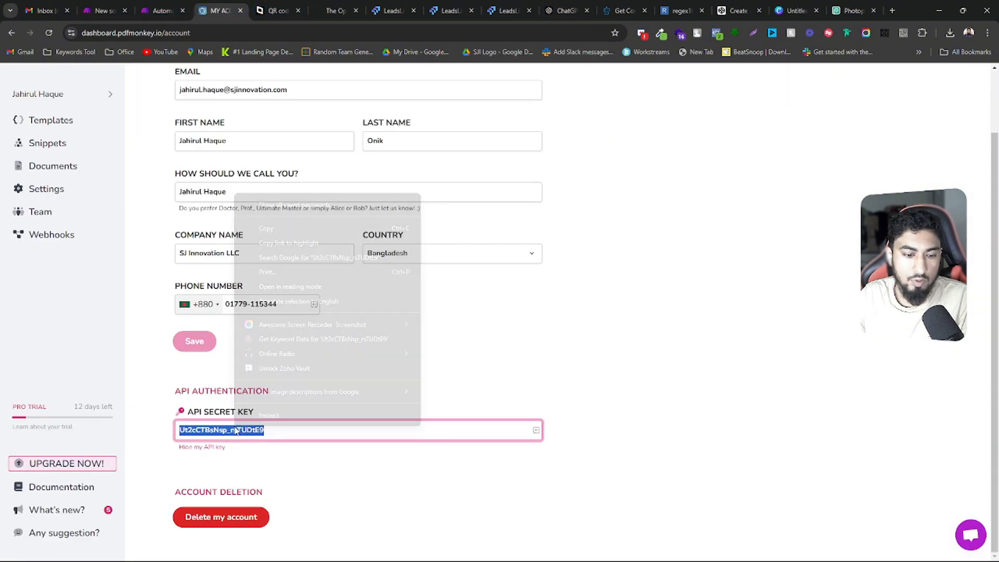
{"action": "left_click", "coordinate": [285, 228]}
{"action": "left_click", "coordinate": [115, 7]}
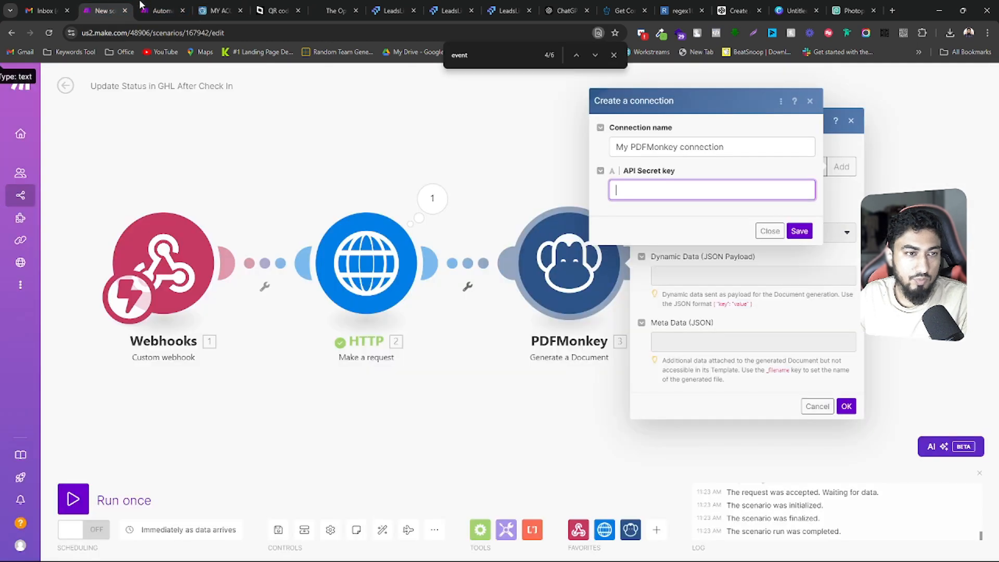
{"action": "key", "text": "ctrl+v"}
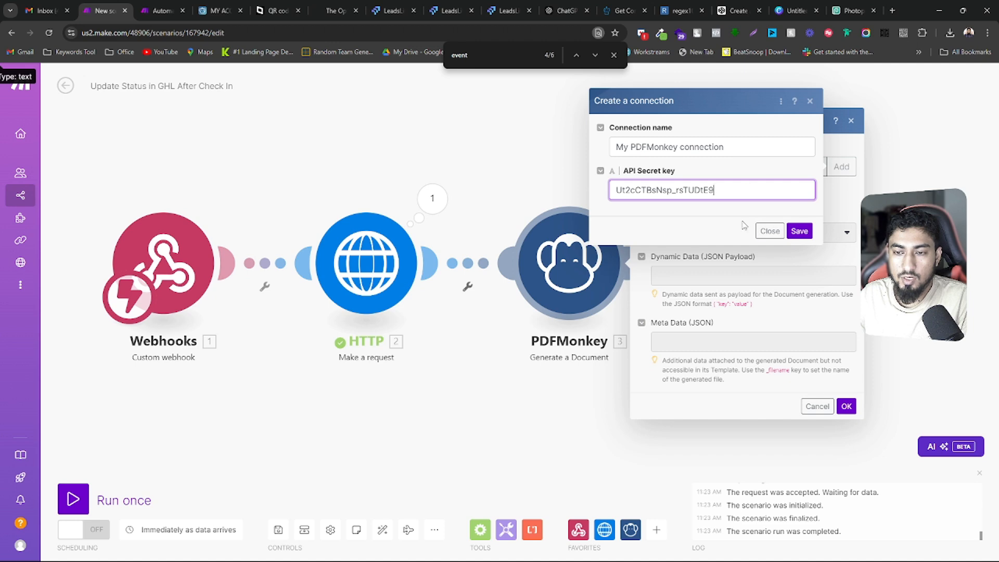
Discard the new connection and the module settings, and delete the PDFMonkey module after the HTTP module
{"action": "left_click", "coordinate": [770, 232]}
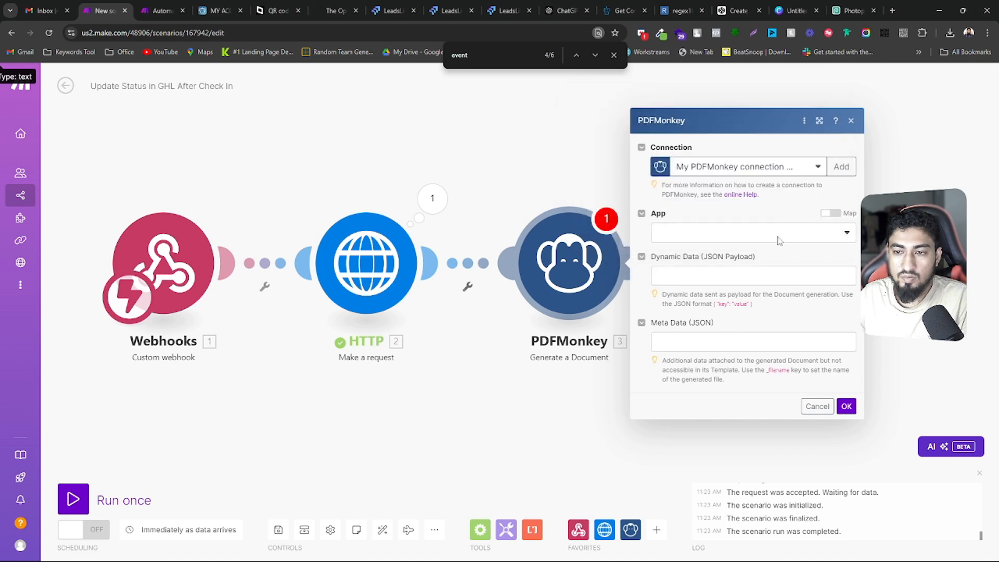
{"action": "left_click", "coordinate": [817, 406]}
{"action": "right_click", "coordinate": [571, 272]}
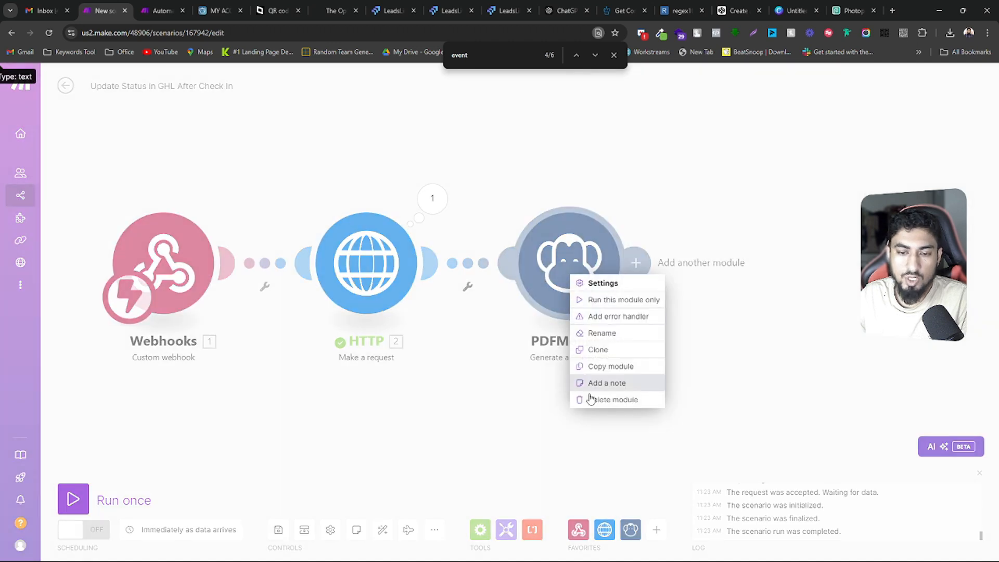
{"action": "left_click", "coordinate": [599, 397]}
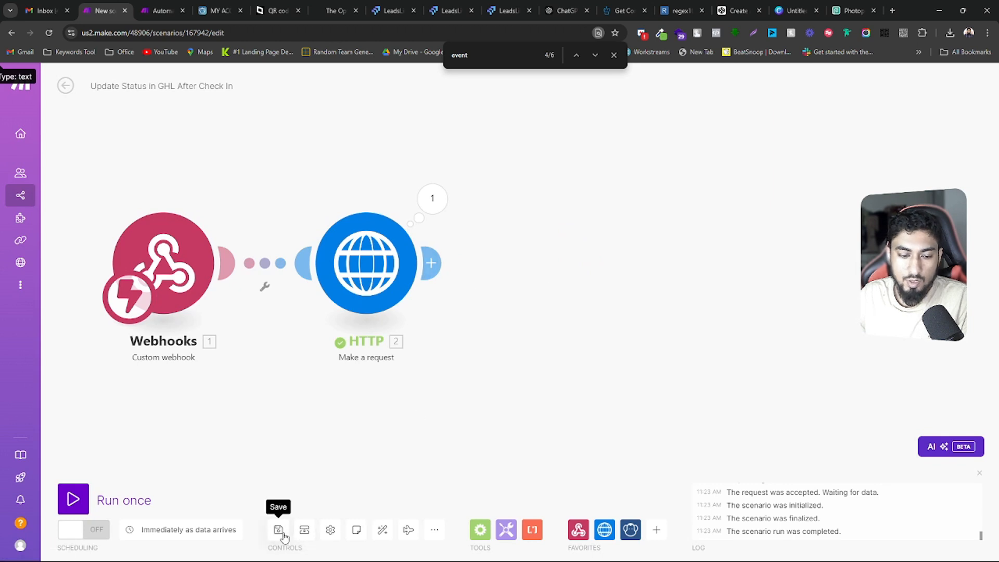
Switch to the "Automatic Event Ticket Generate System For Non Profit" scenario and delete the unconfigured PDFMonkey module on the router's second branch
{"action": "left_click", "coordinate": [160, 7]}
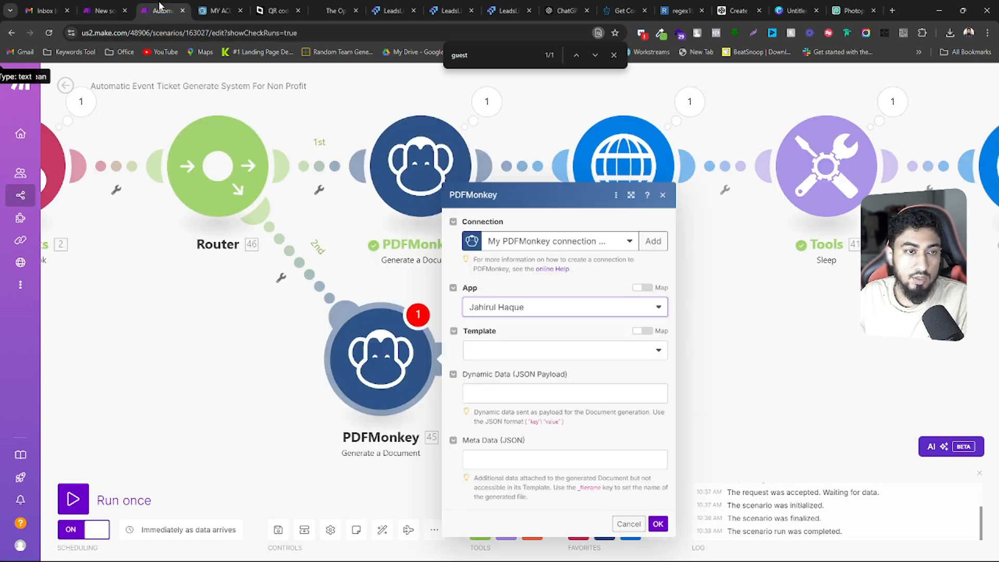
{"action": "right_click", "coordinate": [378, 355]}
{"action": "left_click", "coordinate": [407, 480]}
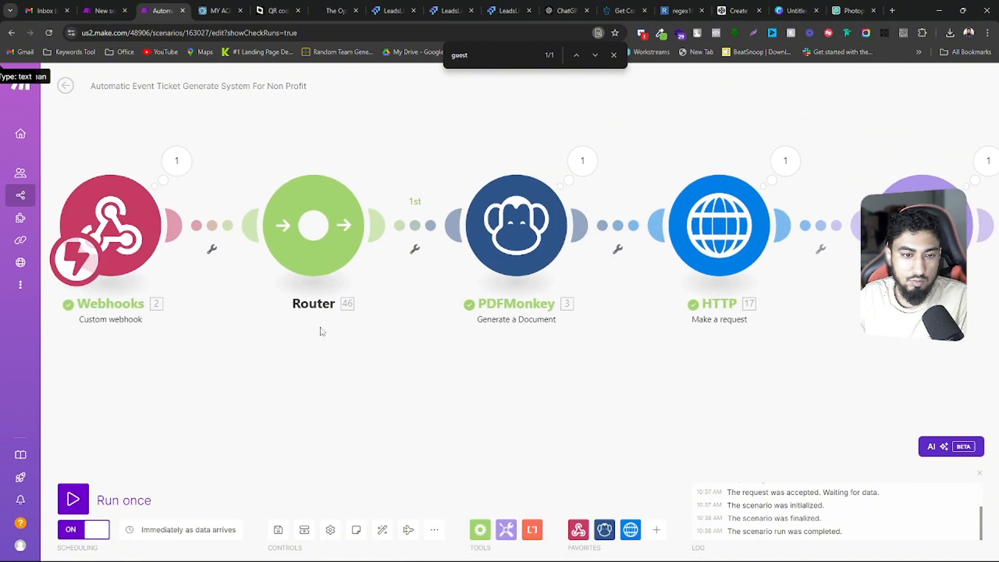
Replace the router with a direct connection from the webhook to the PDFMonkey module, and save the auto-aligned scenario
{"action": "right_click", "coordinate": [329, 262]}
{"action": "left_click", "coordinate": [356, 336]}
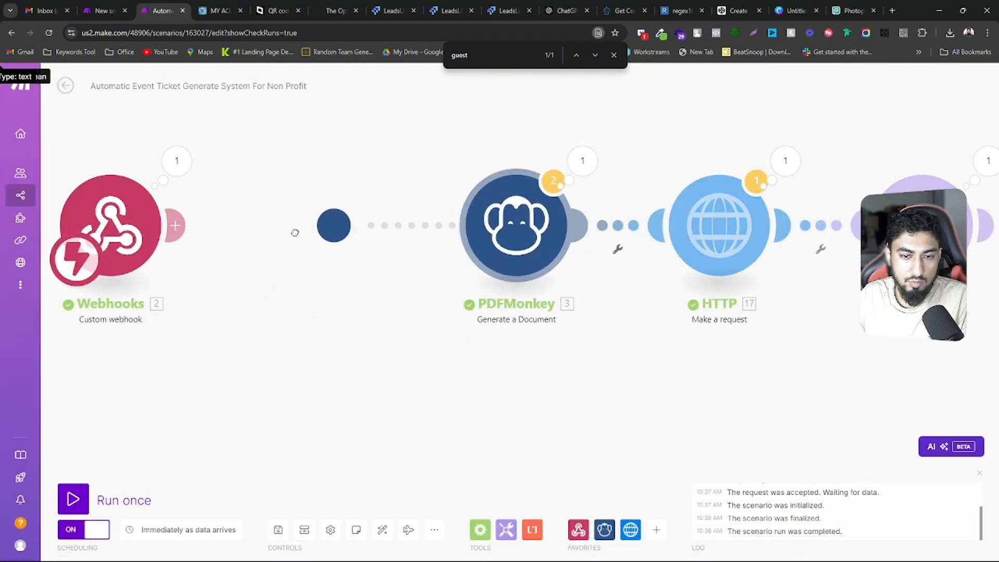
{"action": "left_click", "coordinate": [383, 529]}
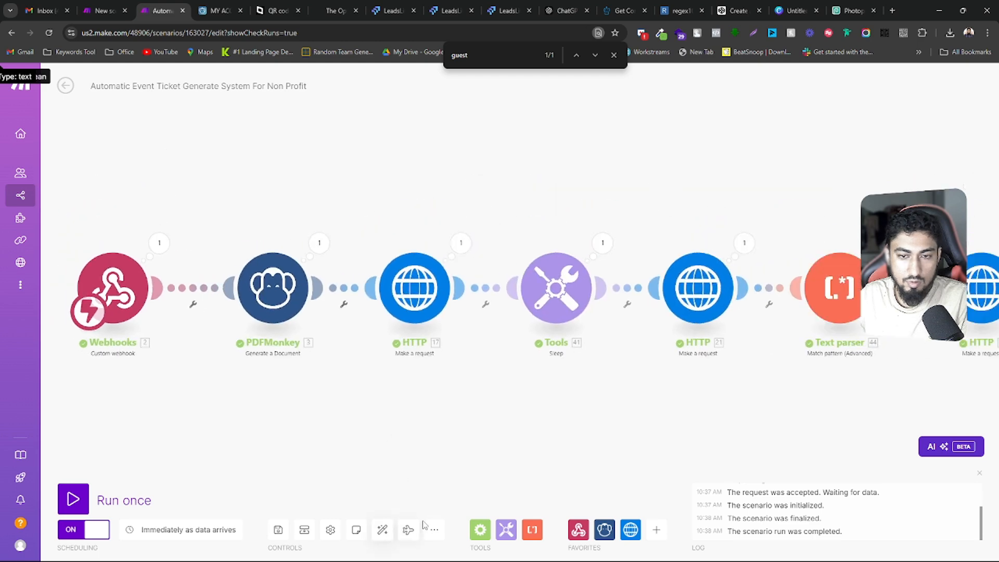
{"action": "left_click", "coordinate": [278, 530]}
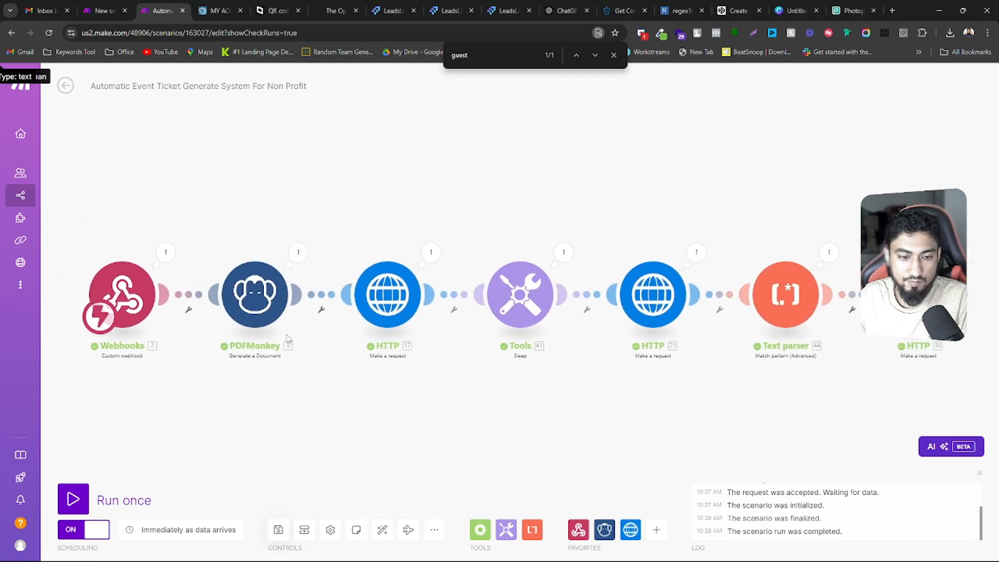
Open the PDFMonkey module's settings and compare its selected Event Ticket template with the template list in PDFMonkey
{"action": "left_click", "coordinate": [260, 290]}
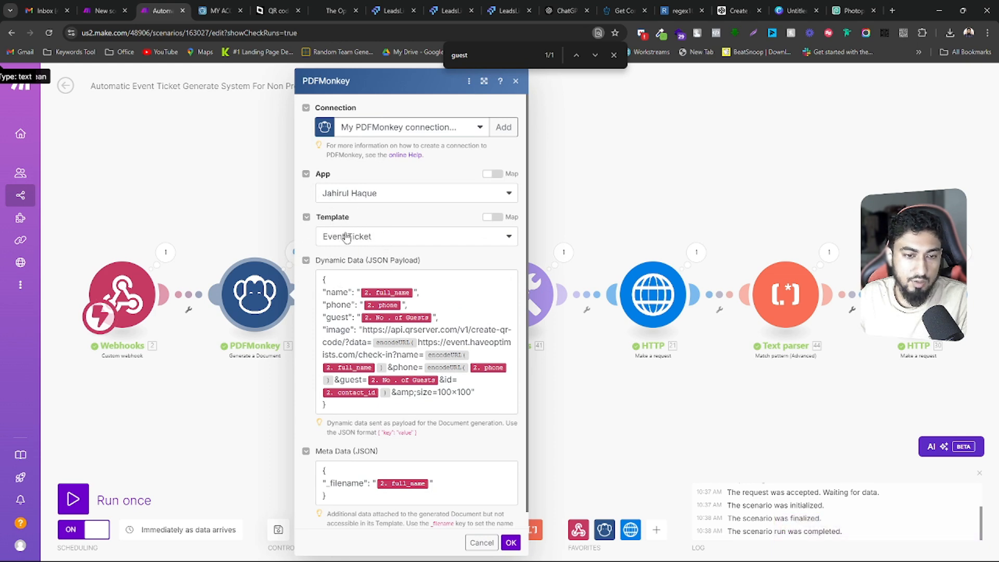
{"action": "left_click", "coordinate": [218, 10]}
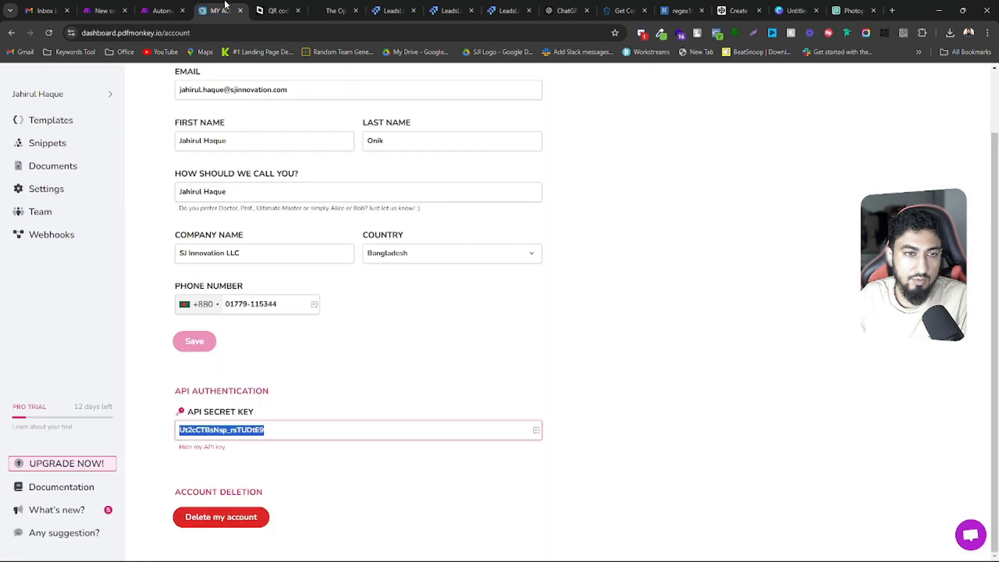
{"action": "left_click", "coordinate": [48, 127]}
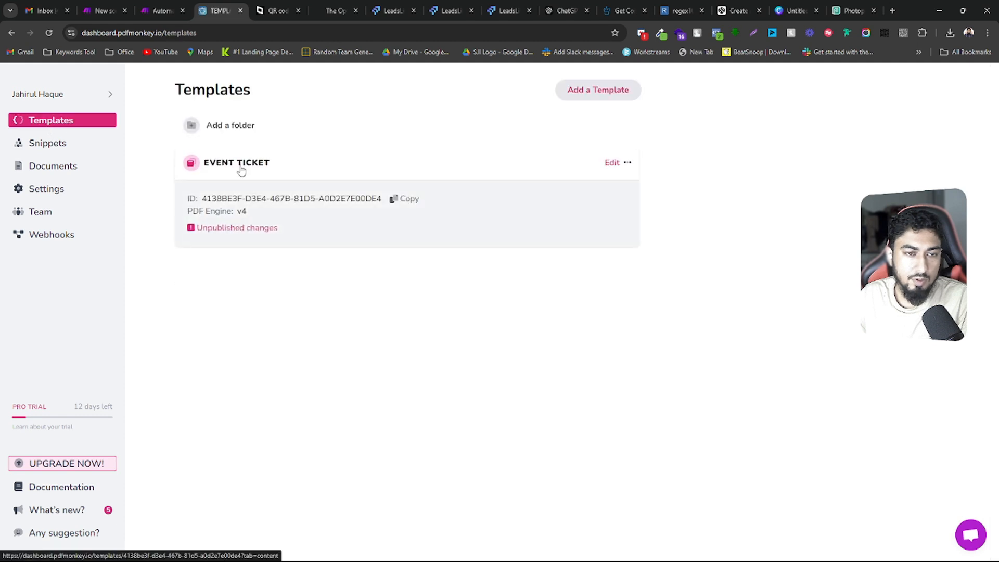
{"action": "left_click", "coordinate": [159, 10]}
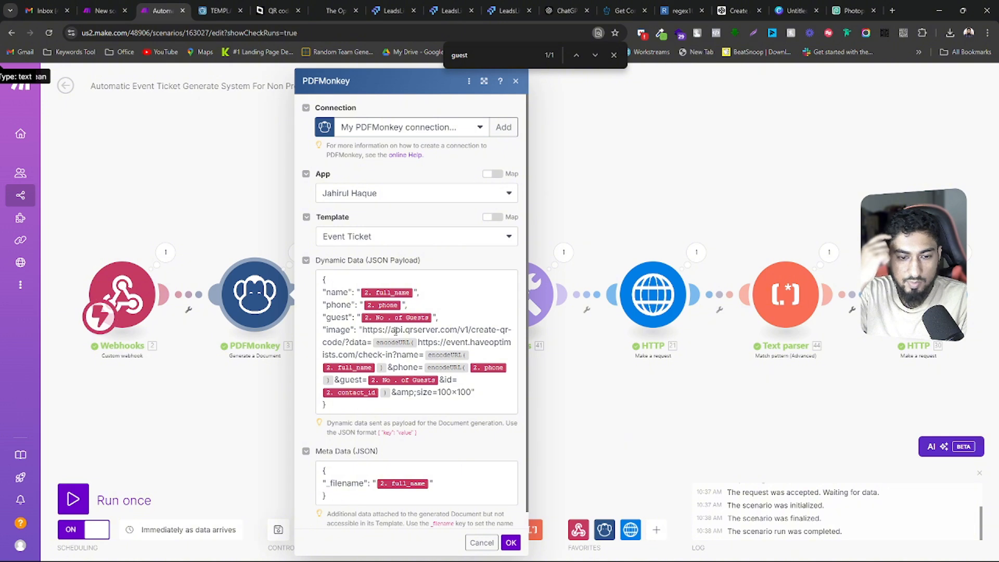
Examine the module's dynamic data JSON payload, including the name, phone, guest and image keys
{"action": "scroll", "coordinate": [353, 276], "scroll_direction": "down", "scroll_amount": 1}
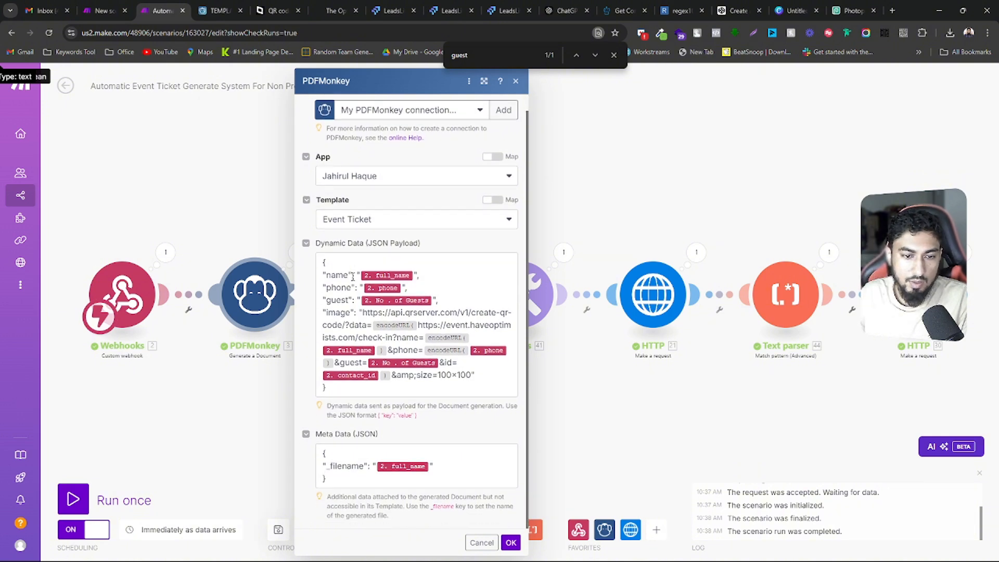
{"action": "left_click_drag", "start_coordinate": [334, 391], "coordinate": [319, 270]}
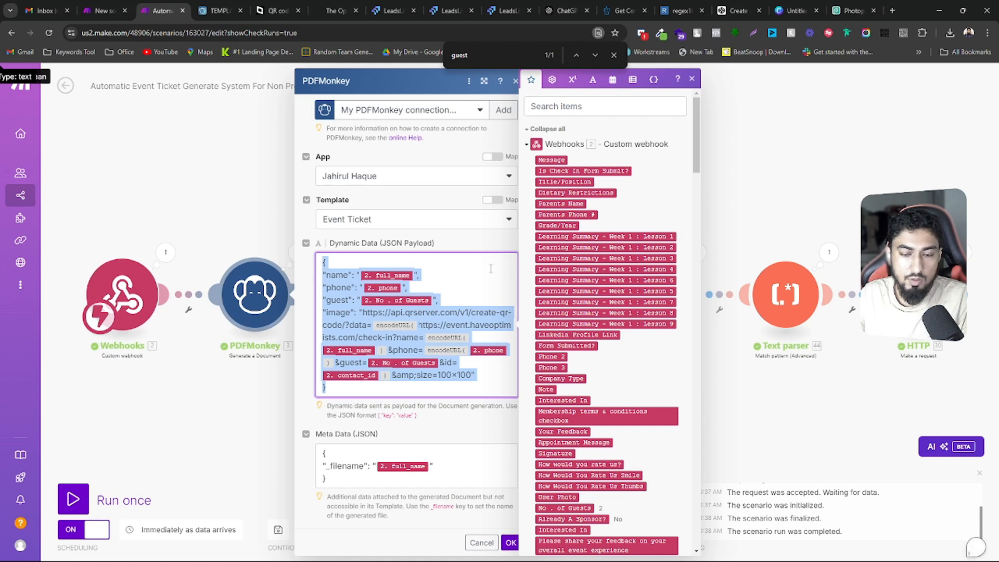
{"action": "left_click", "coordinate": [476, 375]}
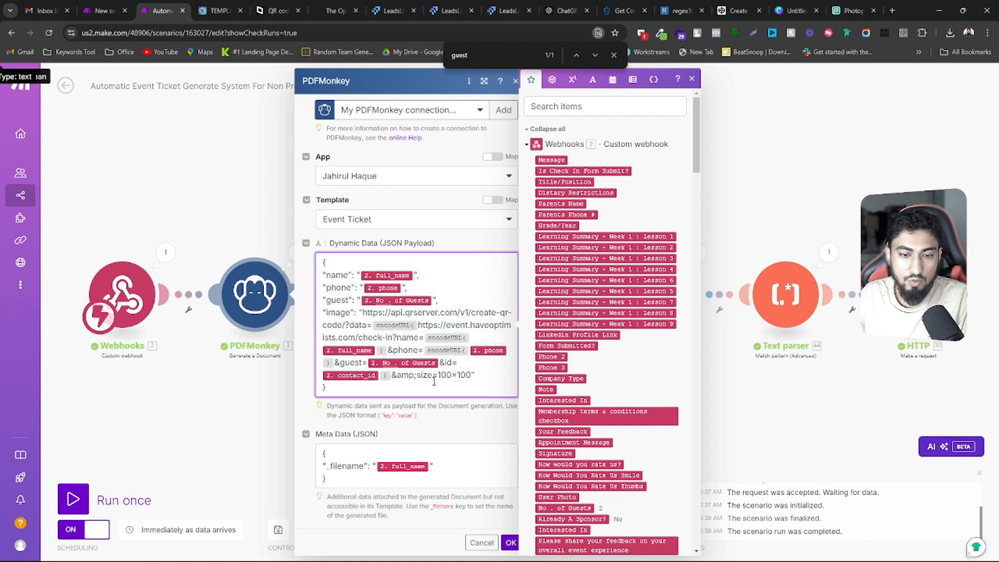
Switch to the goQR.me API documentation, copy the image URL from the quick start guide's img tag, and highlight its HelloWorld data value
{"action": "left_click_drag", "start_coordinate": [278, 10], "coordinate": [221, 6]}
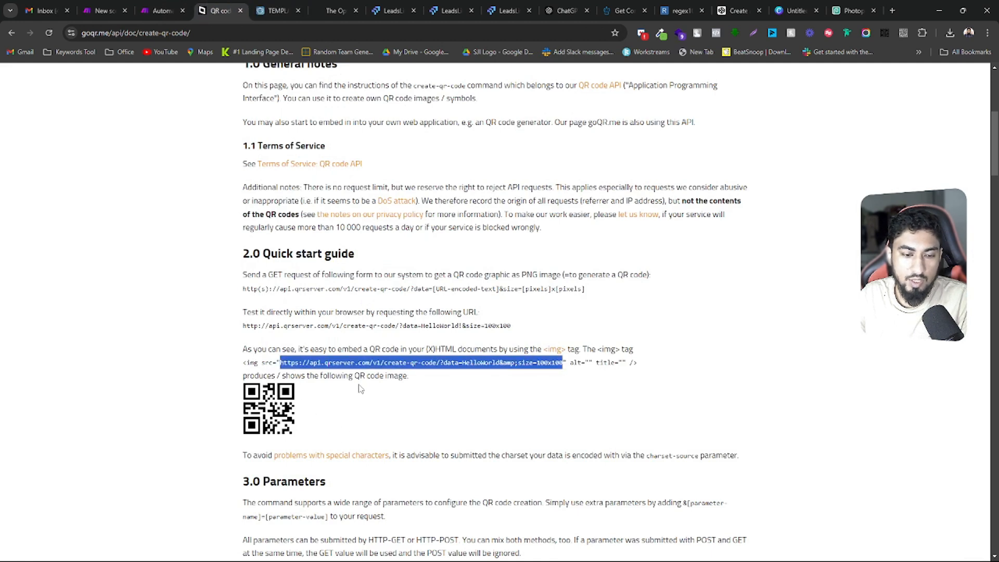
{"action": "left_click", "coordinate": [567, 365]}
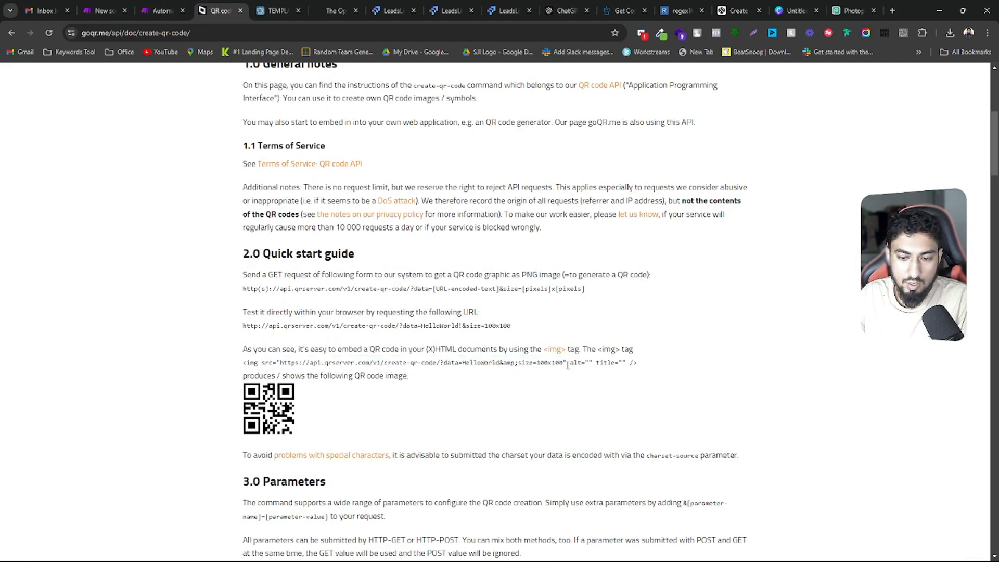
{"action": "left_click_drag", "start_coordinate": [562, 364], "coordinate": [281, 364]}
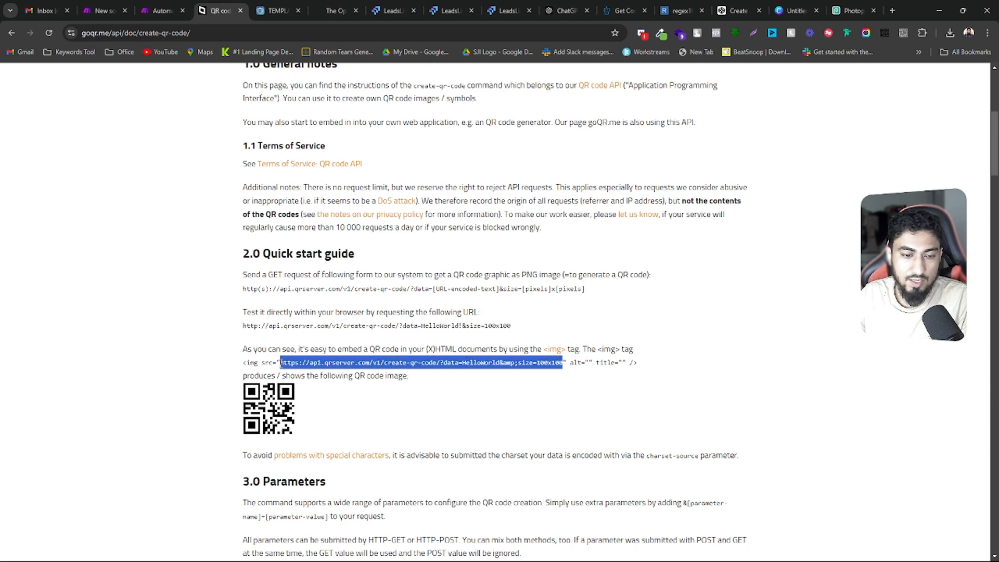
{"action": "right_click", "coordinate": [281, 363]}
{"action": "left_click", "coordinate": [309, 165]}
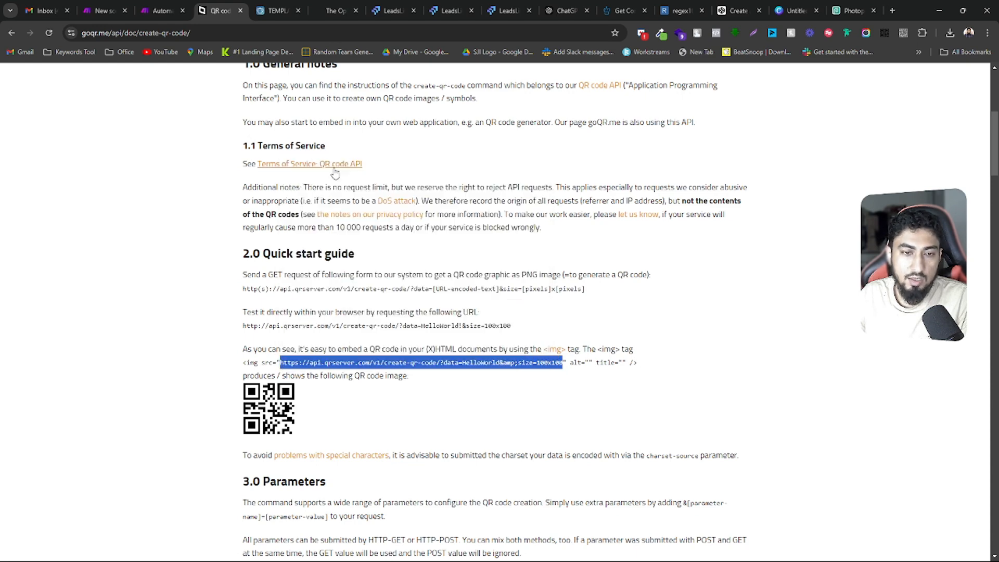
{"action": "left_click", "coordinate": [370, 362]}
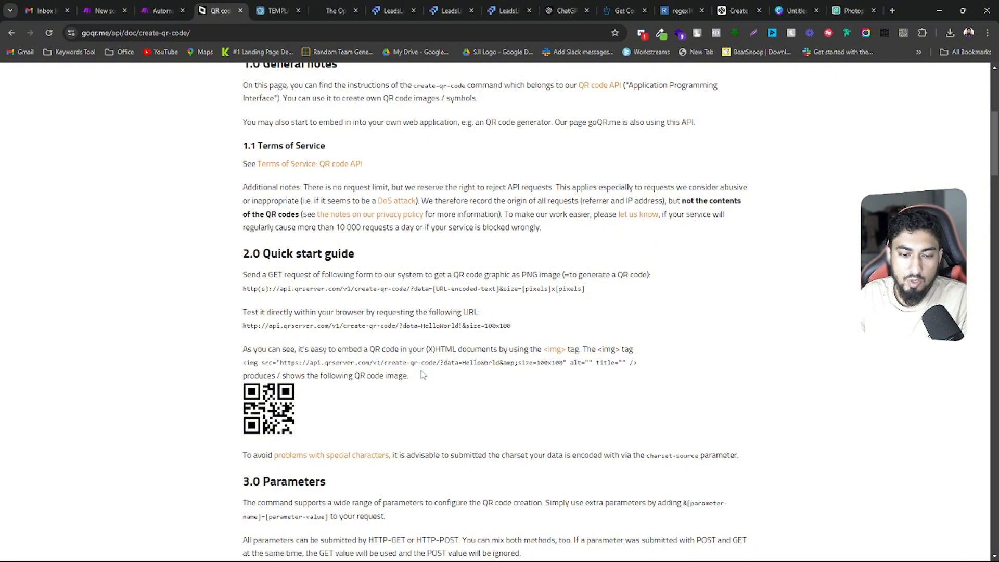
{"action": "left_click_drag", "start_coordinate": [460, 364], "coordinate": [493, 362]}
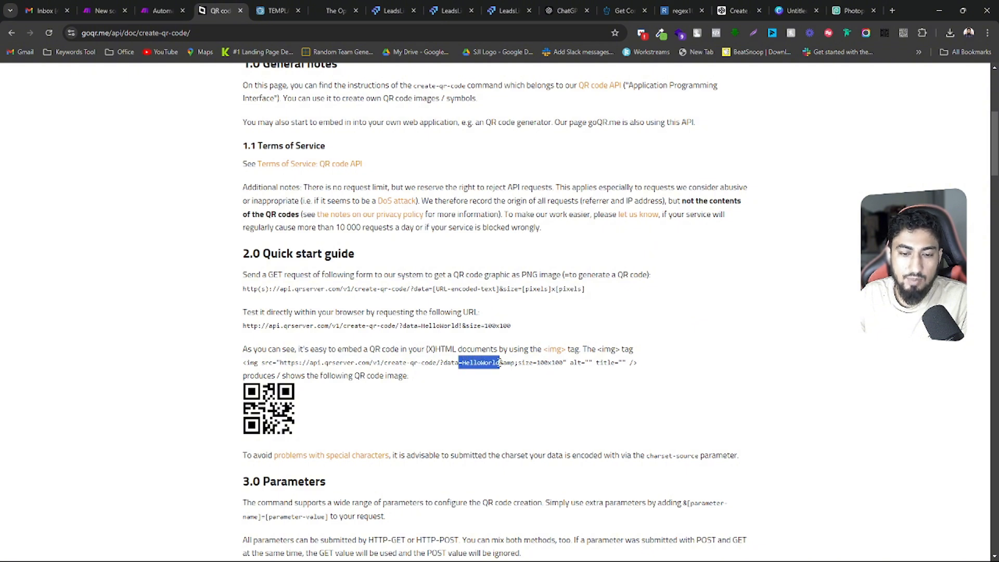
Highlight the HelloWorld value in the img tag, return to the Make scenario, and close the PDFMonkey module's settings
{"action": "double_click", "coordinate": [498, 363]}
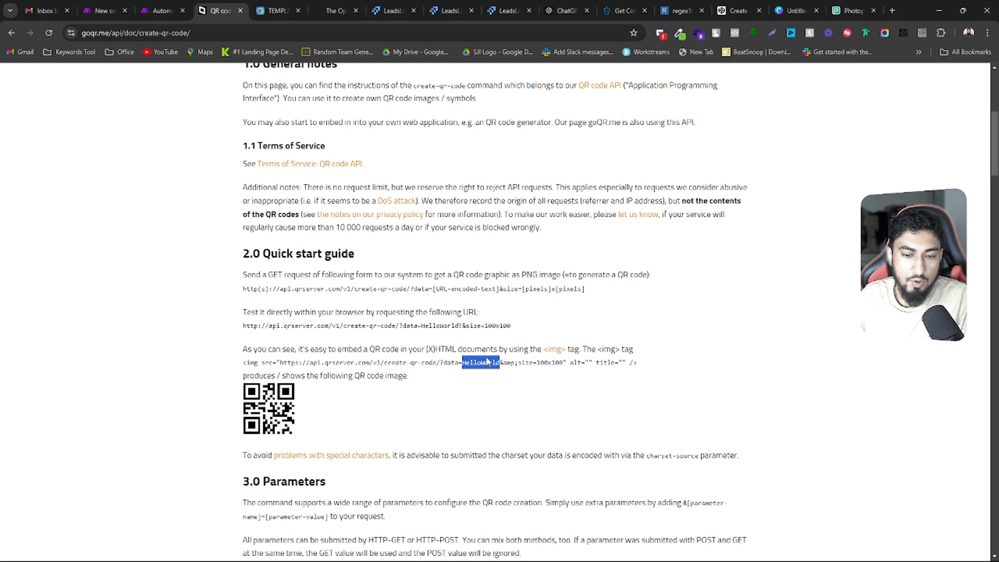
{"action": "left_click", "coordinate": [479, 362]}
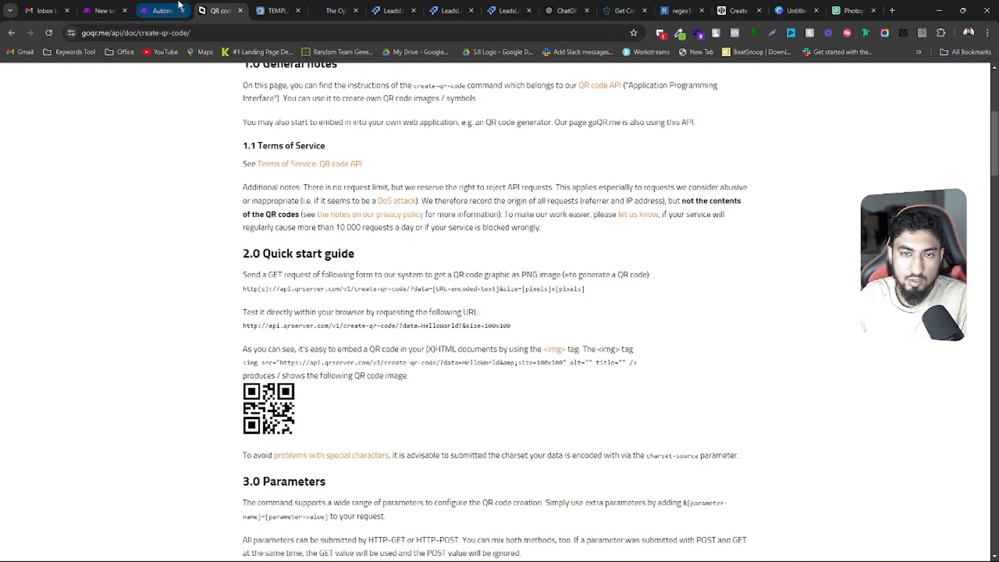
{"action": "left_click", "coordinate": [157, 4]}
{"action": "left_click", "coordinate": [620, 181]}
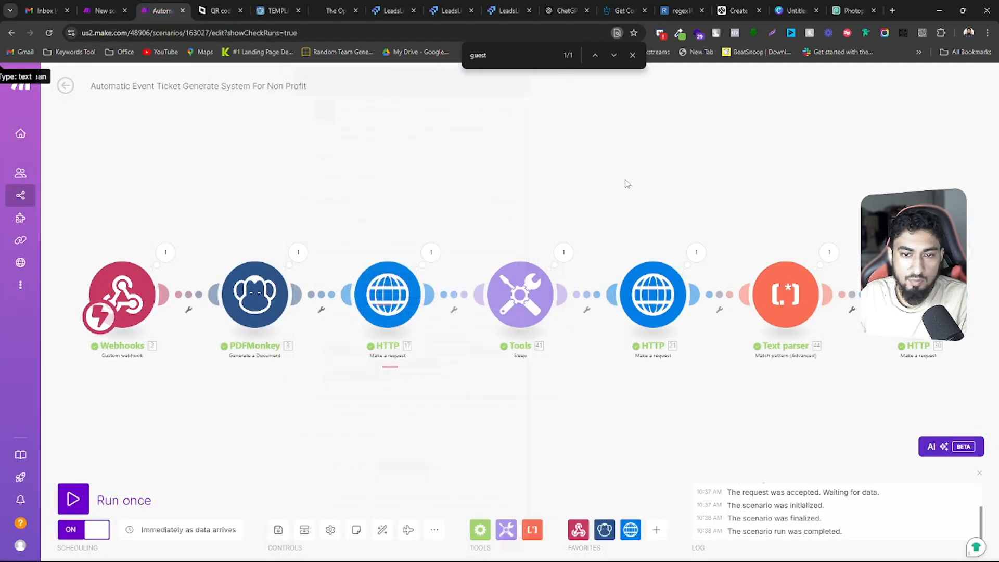
Inspect the PDFMonkey module's run output and open its preview_url to view the generated ticket
{"action": "left_click", "coordinate": [261, 236]}
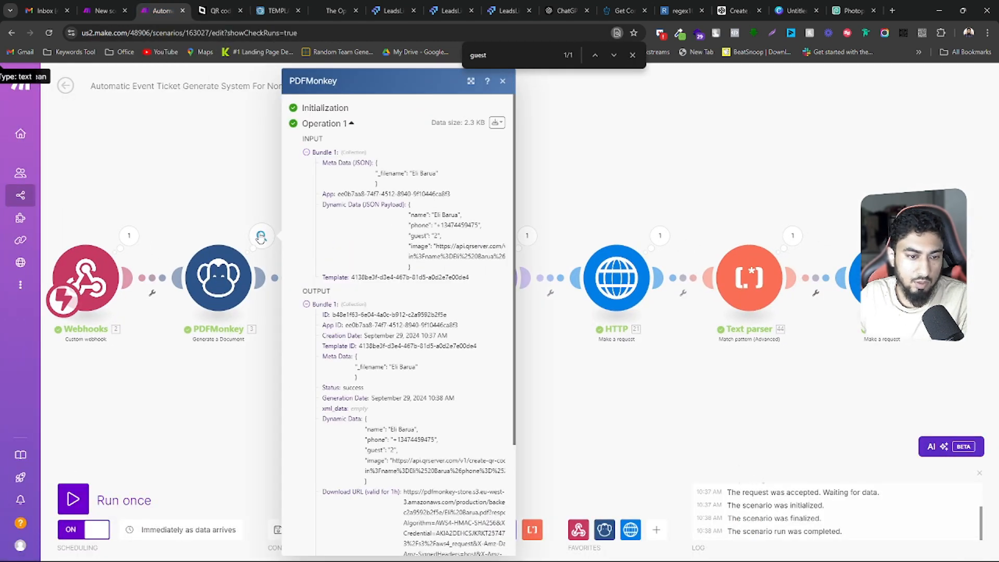
{"action": "scroll", "coordinate": [416, 266], "scroll_direction": "down", "scroll_amount": 3}
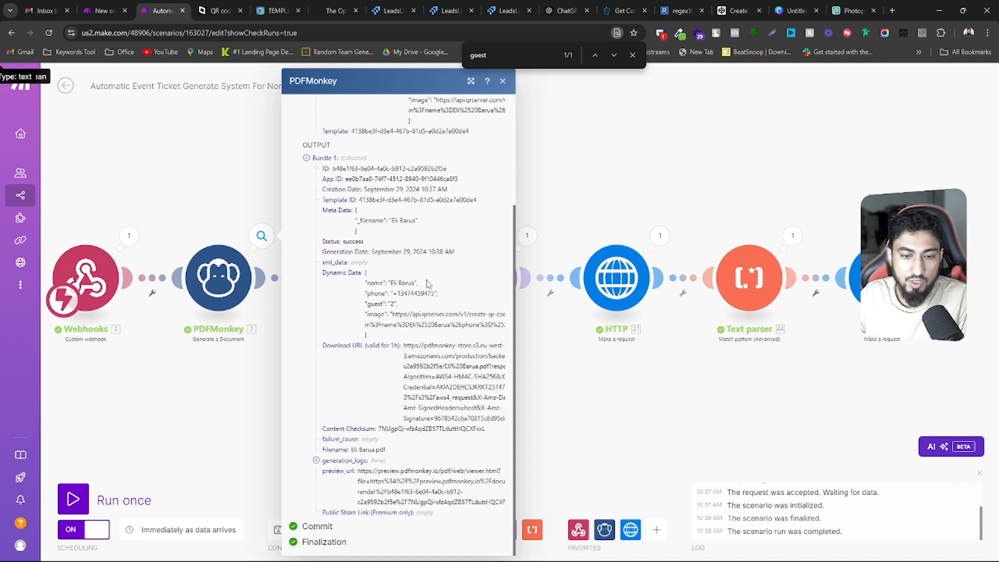
{"action": "triple_click", "coordinate": [410, 491]}
{"action": "right_click", "coordinate": [409, 483]}
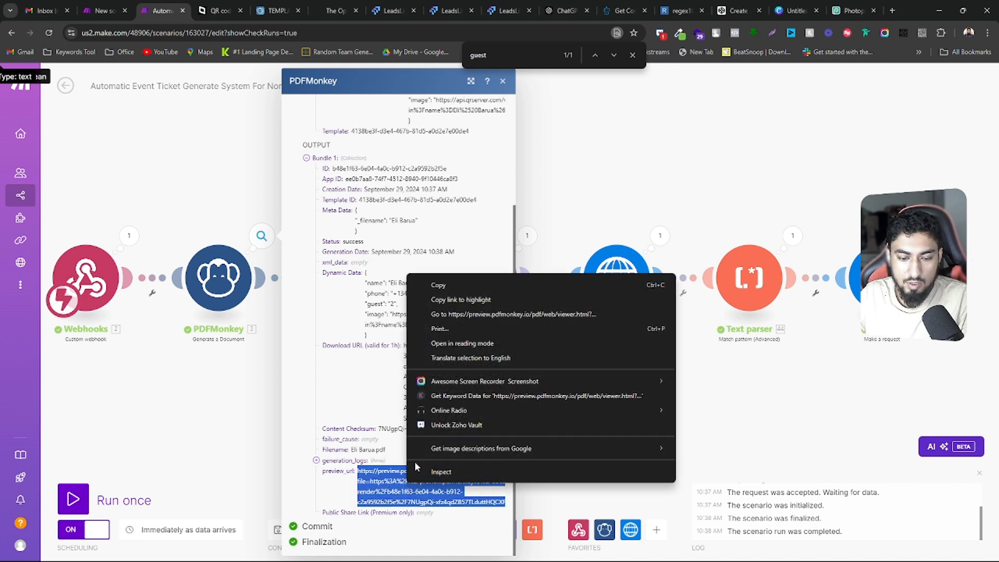
{"action": "left_click", "coordinate": [477, 315]}
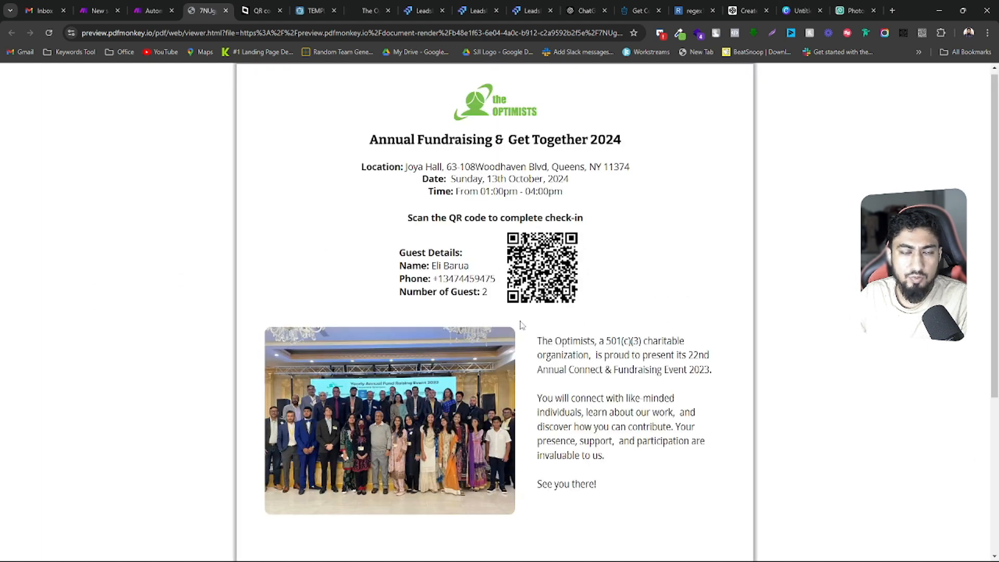
Review the generated ticket, decode its QR code with the QR reader extension, and open the decoded check-in link
{"action": "scroll", "coordinate": [440, 281], "scroll_direction": "down", "scroll_amount": 3}
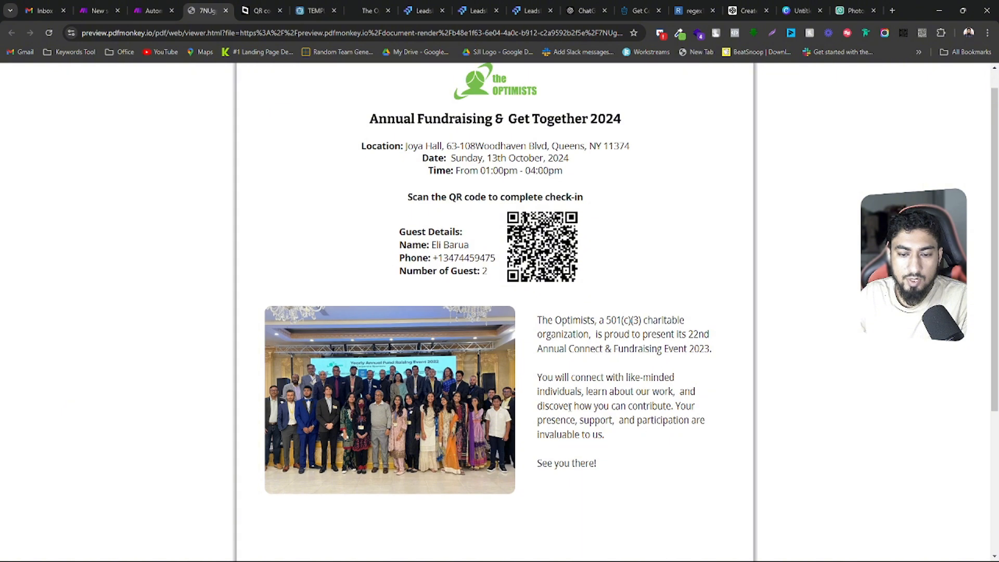
{"action": "scroll", "coordinate": [571, 410], "scroll_direction": "up", "scroll_amount": 3}
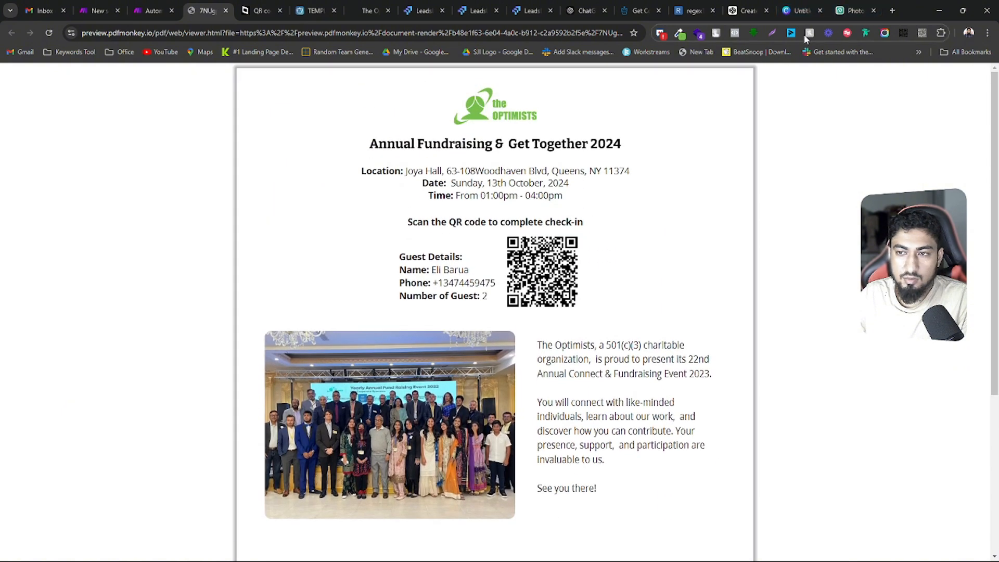
{"action": "left_click", "coordinate": [921, 33]}
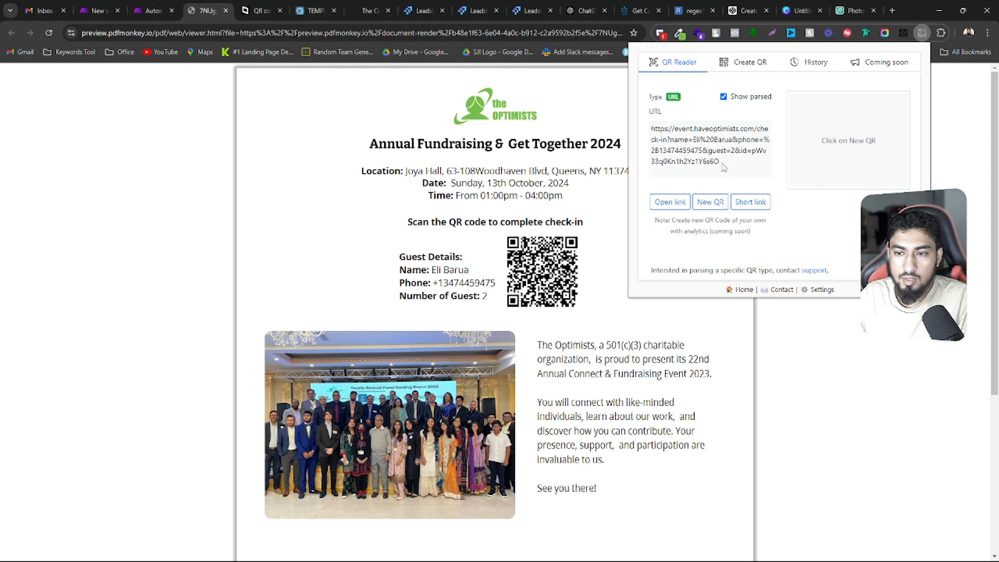
{"action": "left_click_drag", "start_coordinate": [723, 166], "coordinate": [652, 129]}
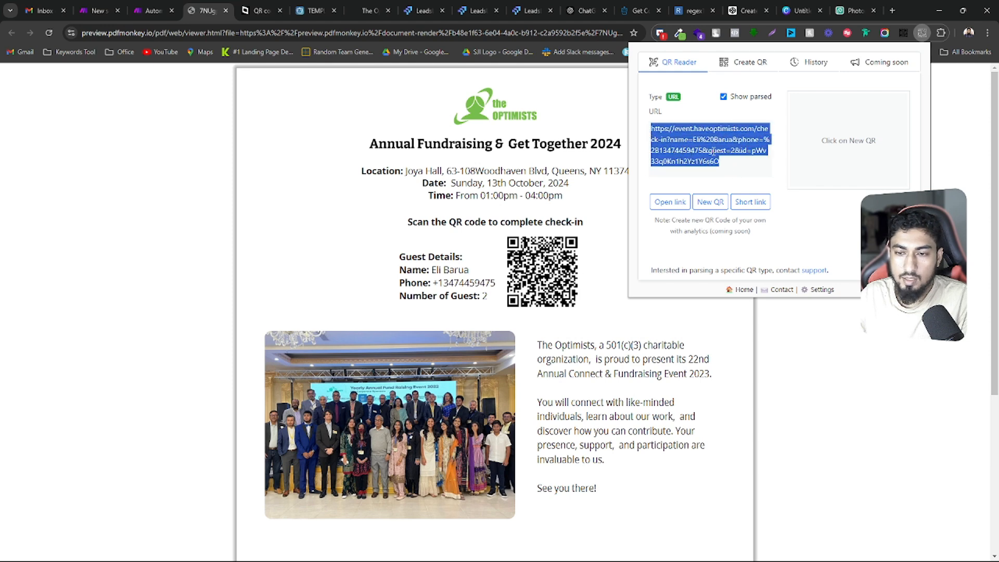
{"action": "left_click", "coordinate": [669, 202]}
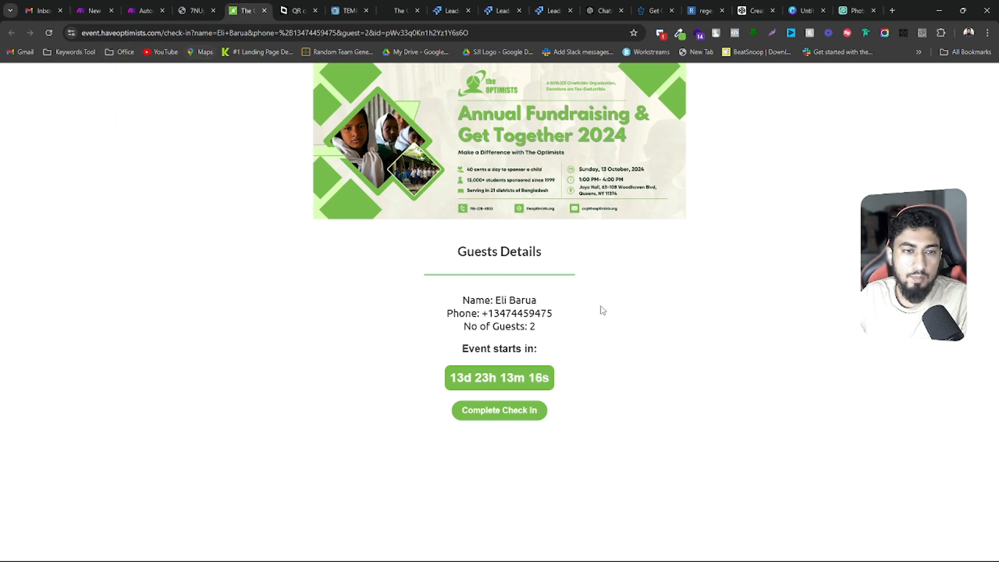
Examine the guest details on the check-in page and the matching name, phone, guest and id parameters in its URL
{"action": "left_click_drag", "start_coordinate": [465, 296], "coordinate": [552, 332]}
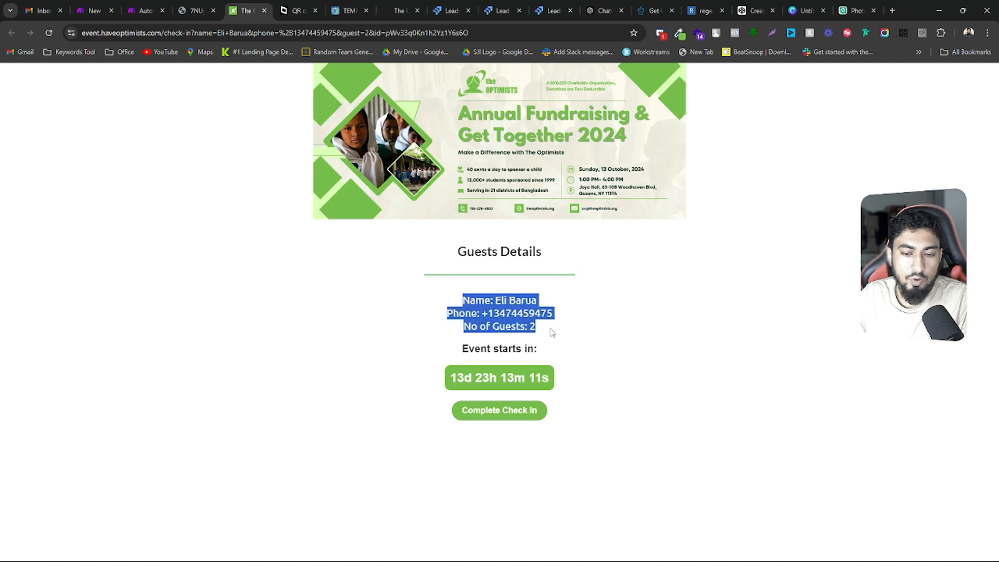
{"action": "left_click", "coordinate": [552, 333]}
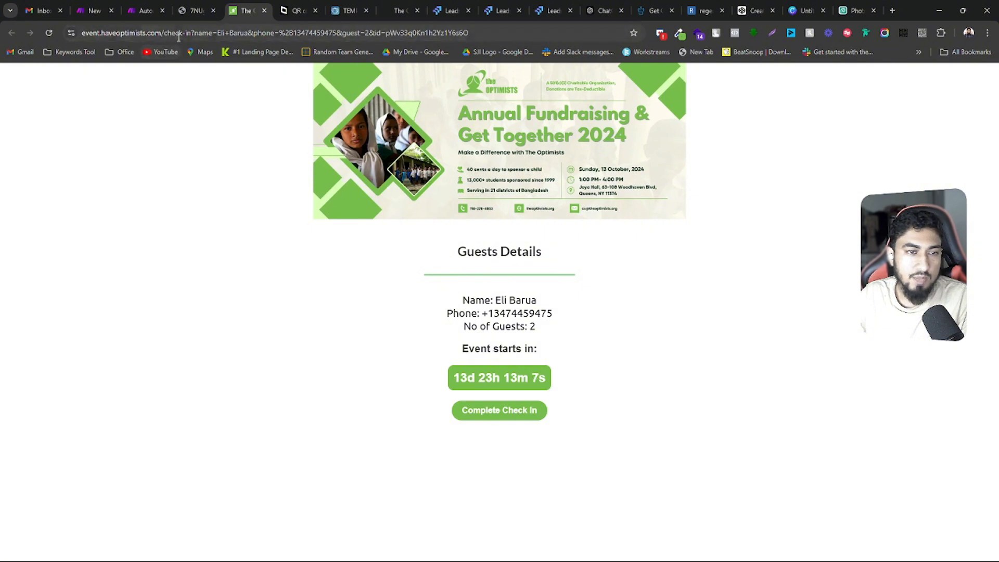
{"action": "left_click_drag", "start_coordinate": [194, 32], "coordinate": [436, 36]}
{"action": "left_click", "coordinate": [286, 35]}
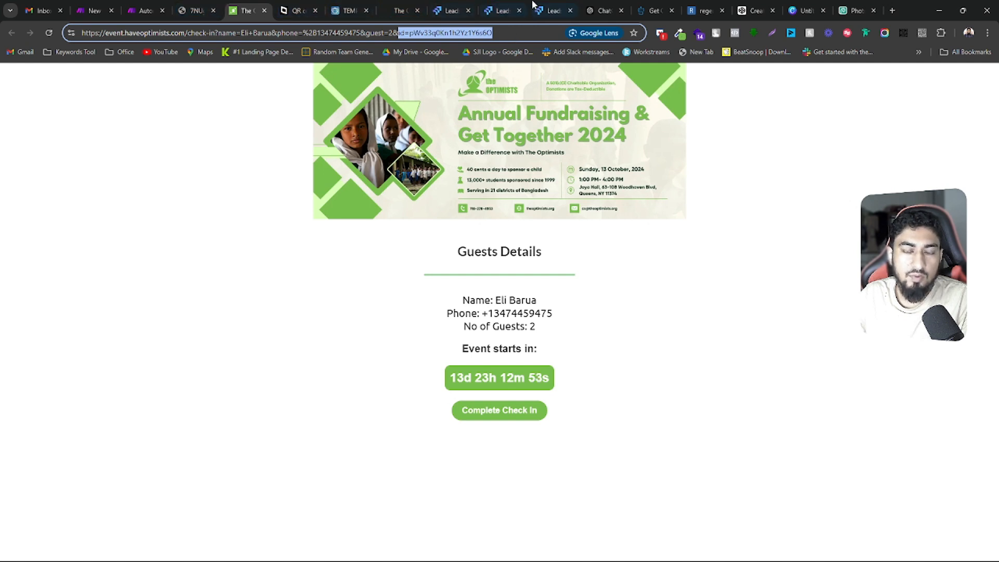
Return to the Make scenario and search the webhook's run output for "contact" to locate the contact_id field
{"action": "left_click", "coordinate": [152, 4]}
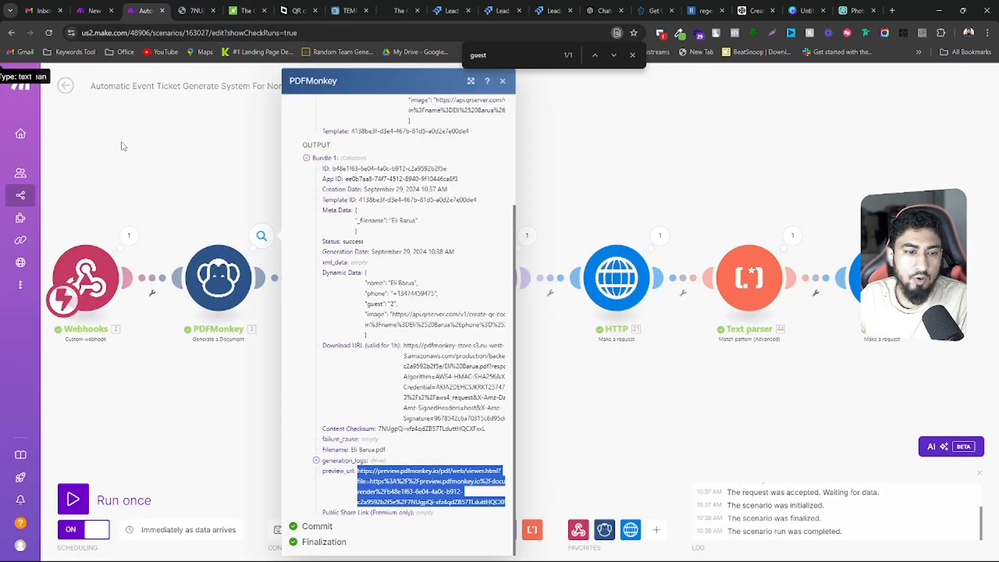
{"action": "left_click", "coordinate": [129, 236]}
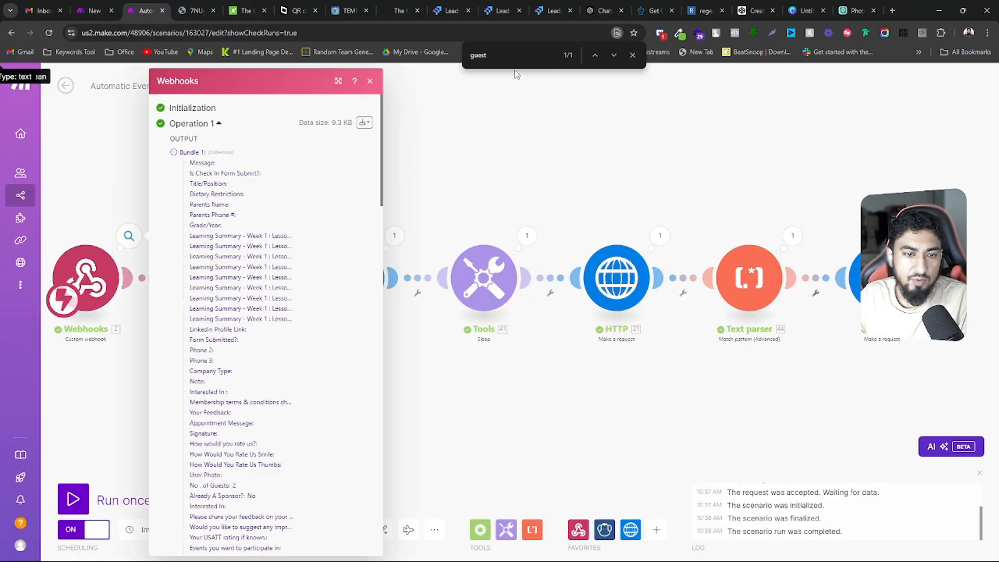
{"action": "double_click", "coordinate": [476, 59]}
{"action": "type", "text": "d"}
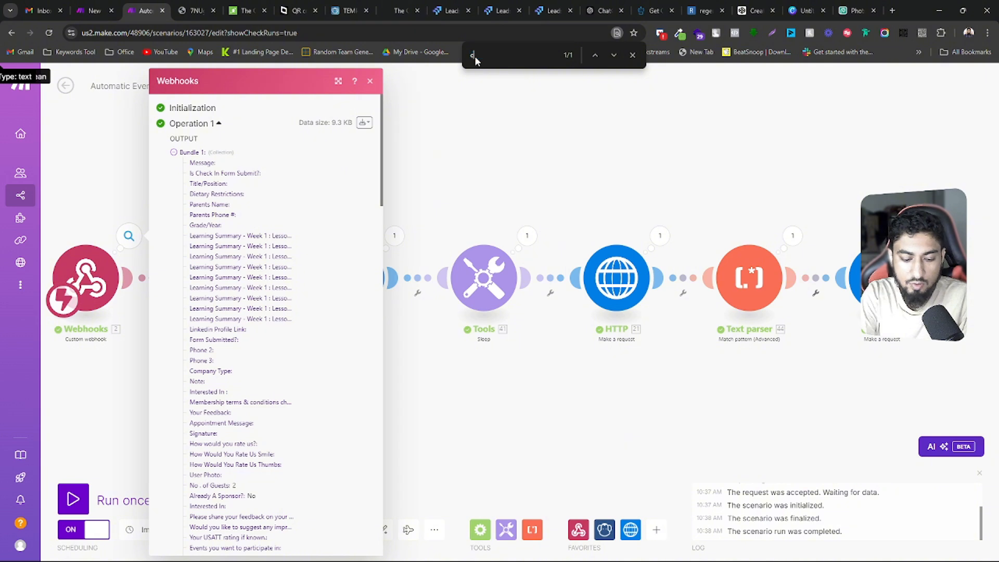
{"action": "type", "text": "ontaff"}
{"action": "key", "text": "BackSpace"}
{"action": "key", "text": "BackSpace"}
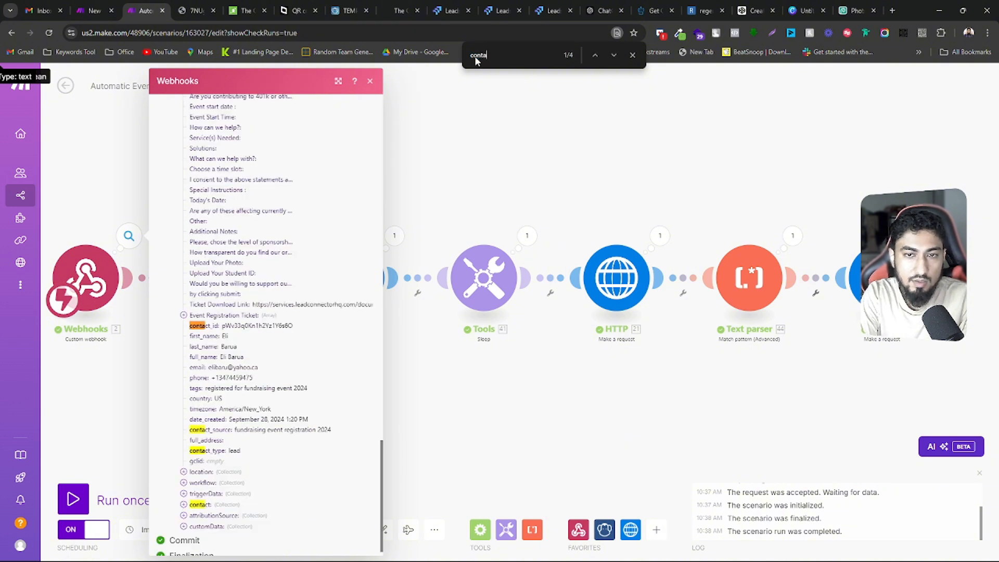
{"action": "type", "text": "ct id"}
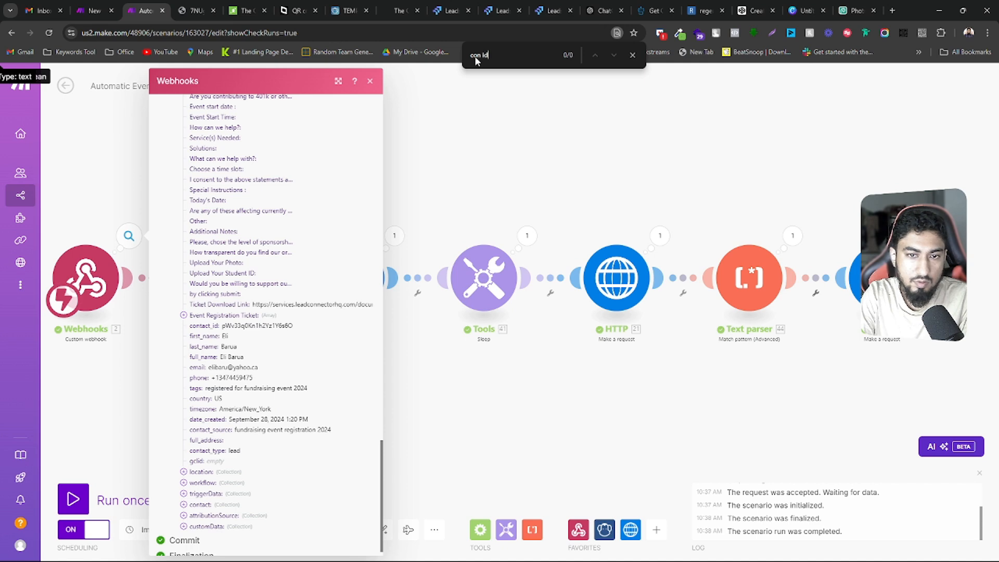
{"action": "key", "text": "Delete"}
{"action": "key", "text": "Delete"}
{"action": "type", "text": "tact"}
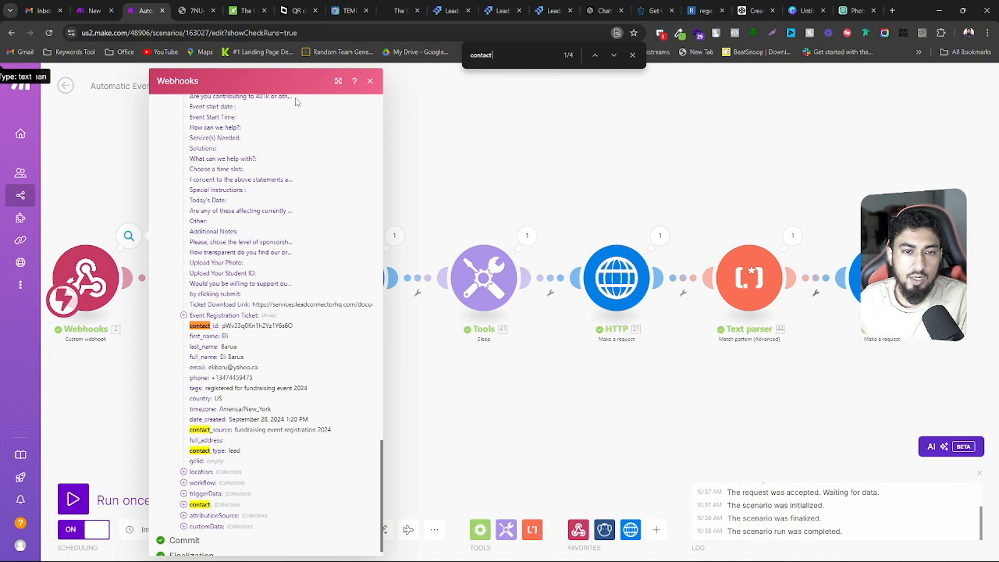
Go back to the check-in page and compare its full set of URL parameters with the displayed guest details
{"action": "left_click", "coordinate": [197, 5]}
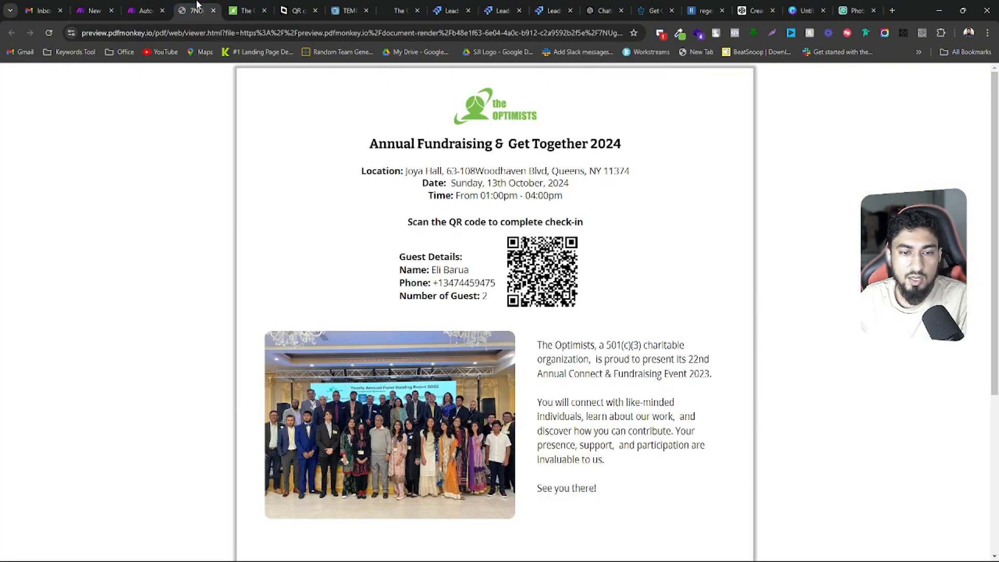
{"action": "left_click", "coordinate": [292, 6]}
{"action": "left_click", "coordinate": [244, 5]}
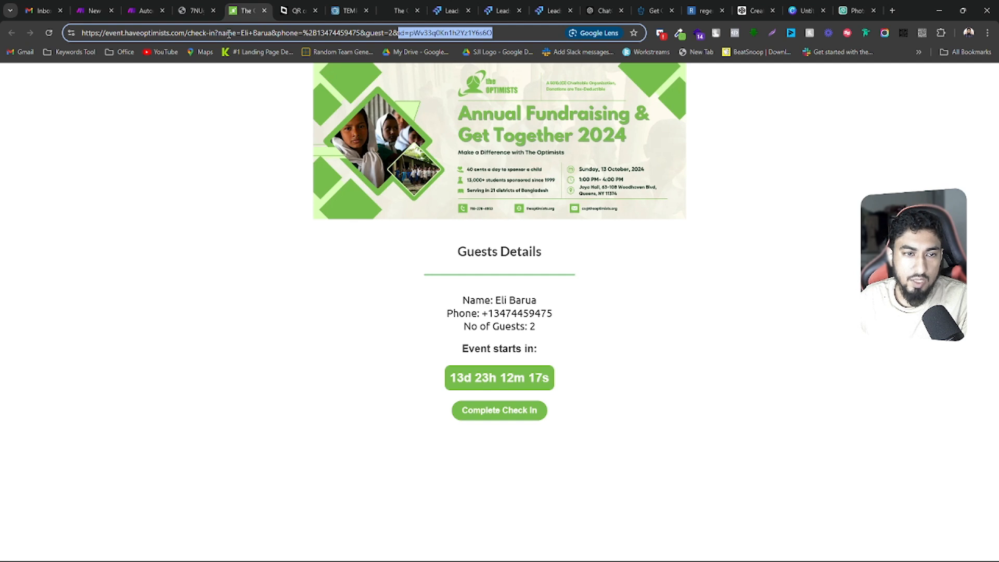
{"action": "left_click_drag", "start_coordinate": [218, 32], "coordinate": [512, 33]}
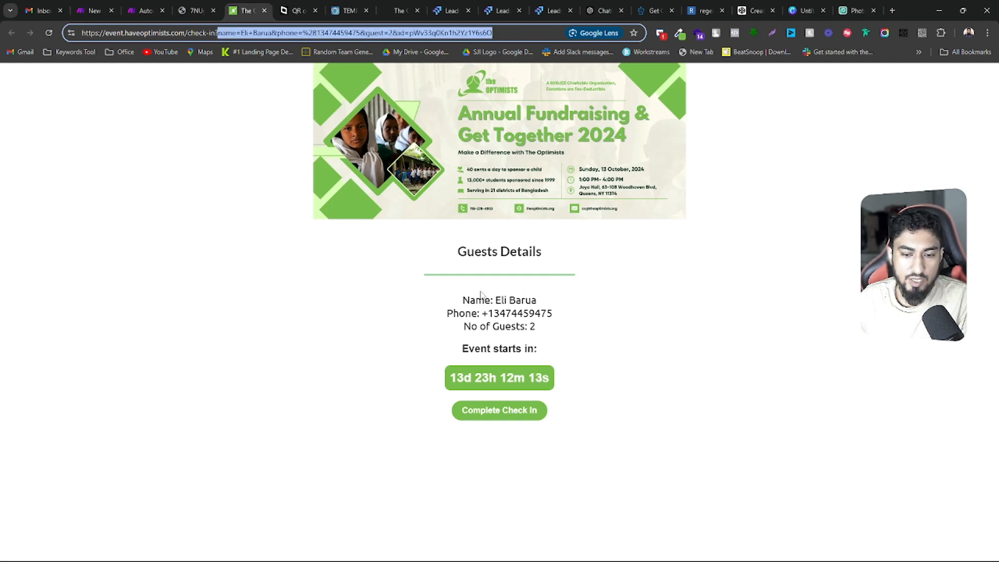
{"action": "left_click_drag", "start_coordinate": [463, 297], "coordinate": [552, 332]}
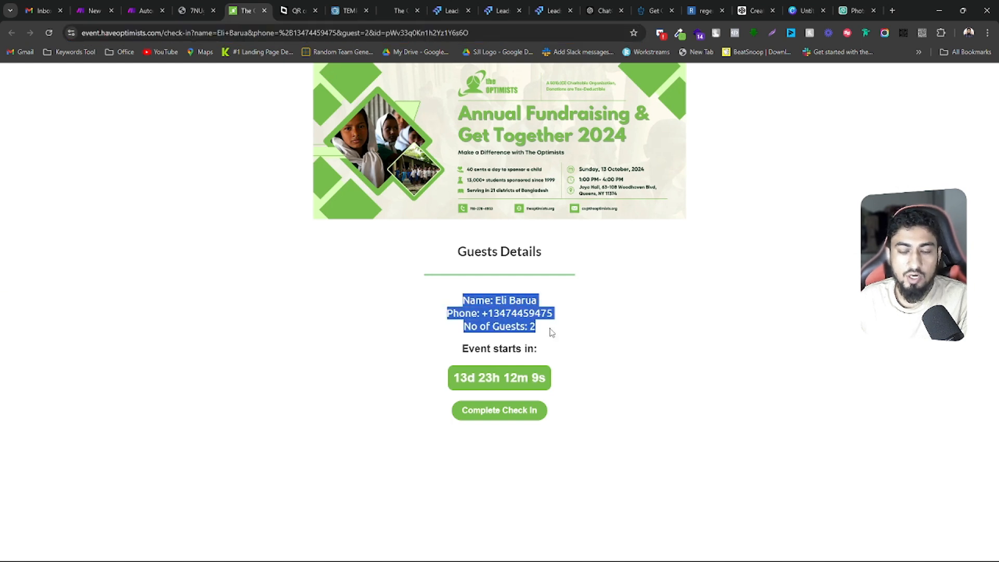
{"action": "left_click", "coordinate": [552, 332]}
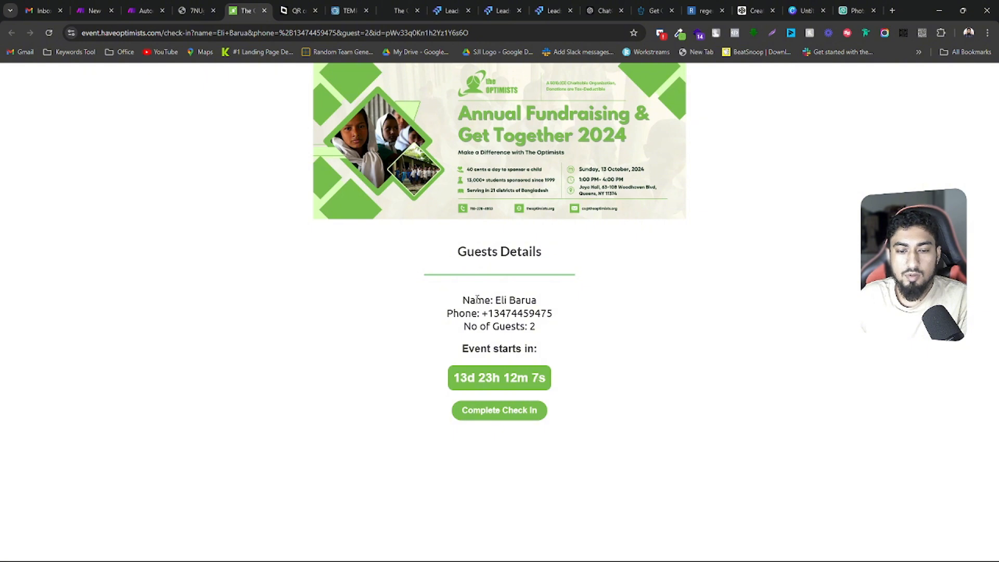
{"action": "left_click_drag", "start_coordinate": [462, 301], "coordinate": [546, 327]}
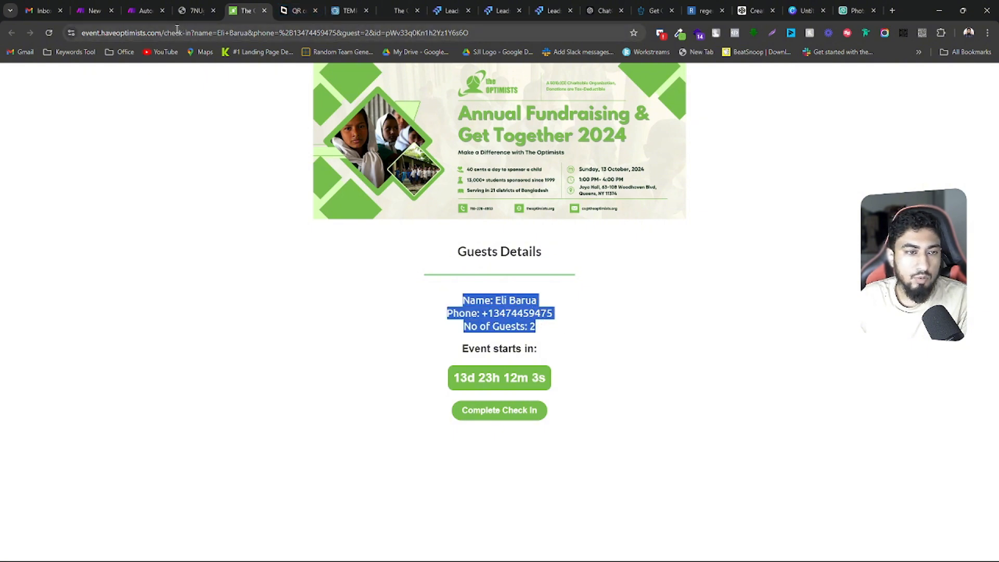
Reopen the PDFMonkey module in Make, highlight the payload's name line, and search the mappable items for "name"
{"action": "left_click", "coordinate": [147, 6]}
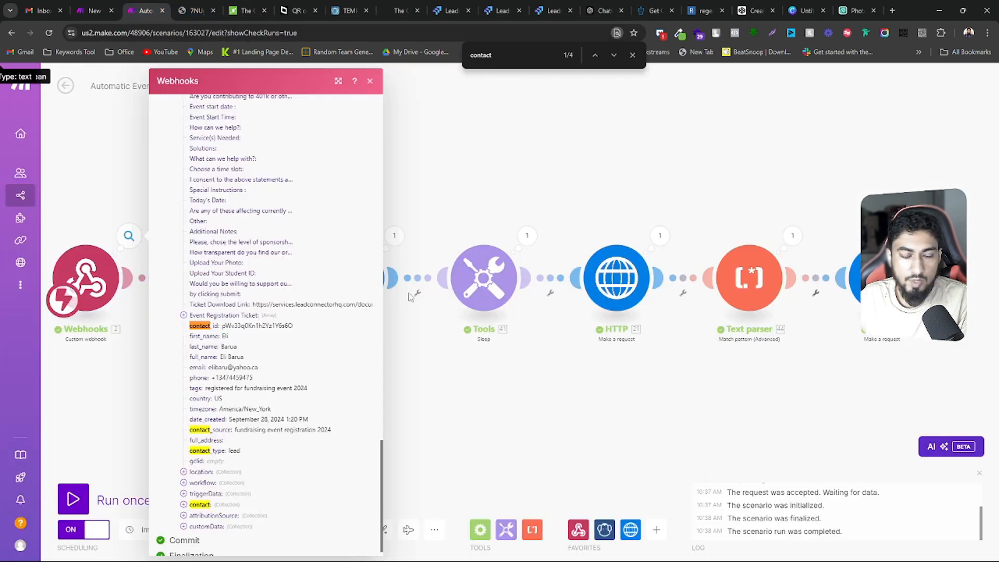
{"action": "left_click", "coordinate": [461, 172]}
{"action": "left_click", "coordinate": [221, 276]}
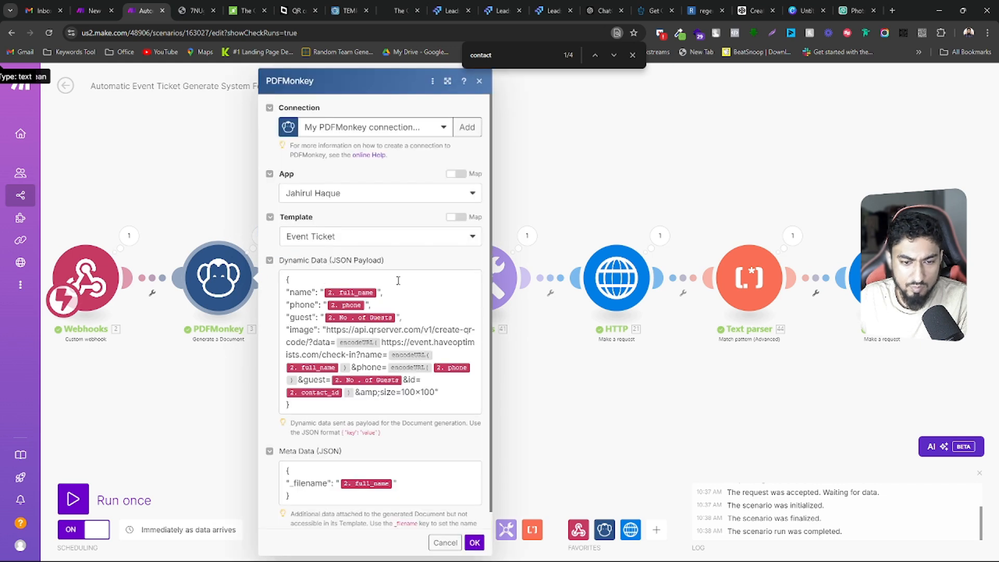
{"action": "left_click", "coordinate": [290, 293]}
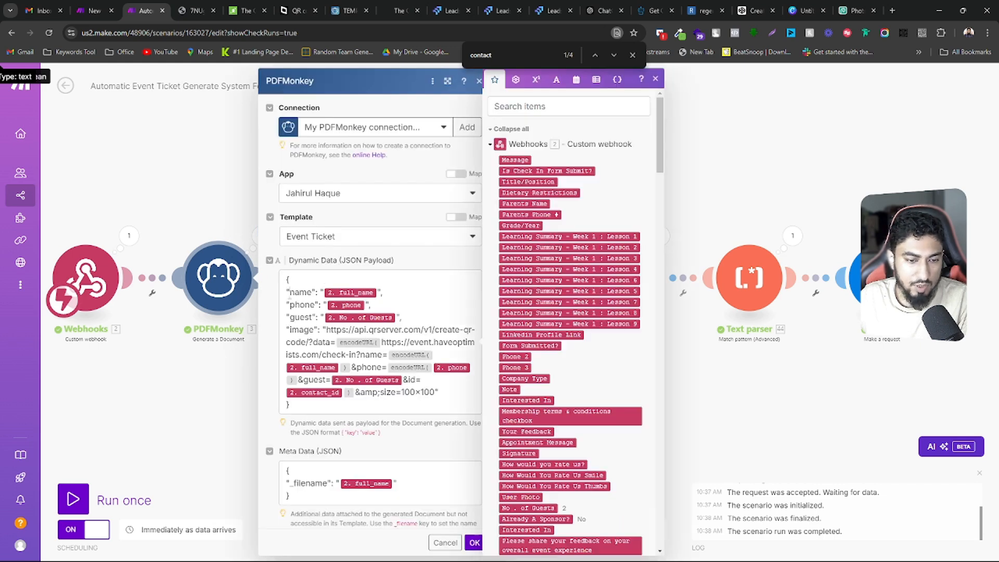
{"action": "left_click_drag", "start_coordinate": [290, 292], "coordinate": [346, 286]}
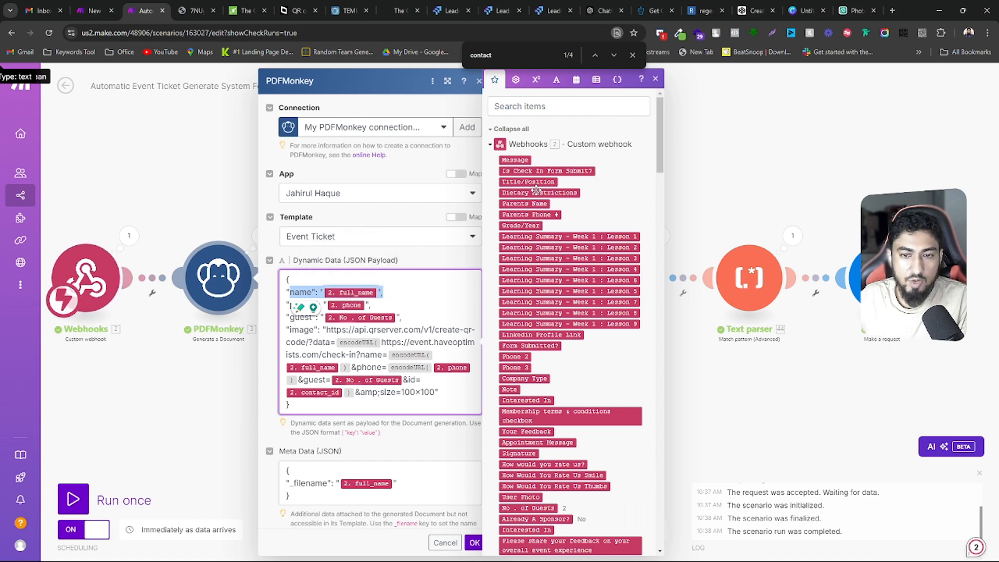
{"action": "left_click", "coordinate": [530, 104]}
{"action": "type", "text": "name"}
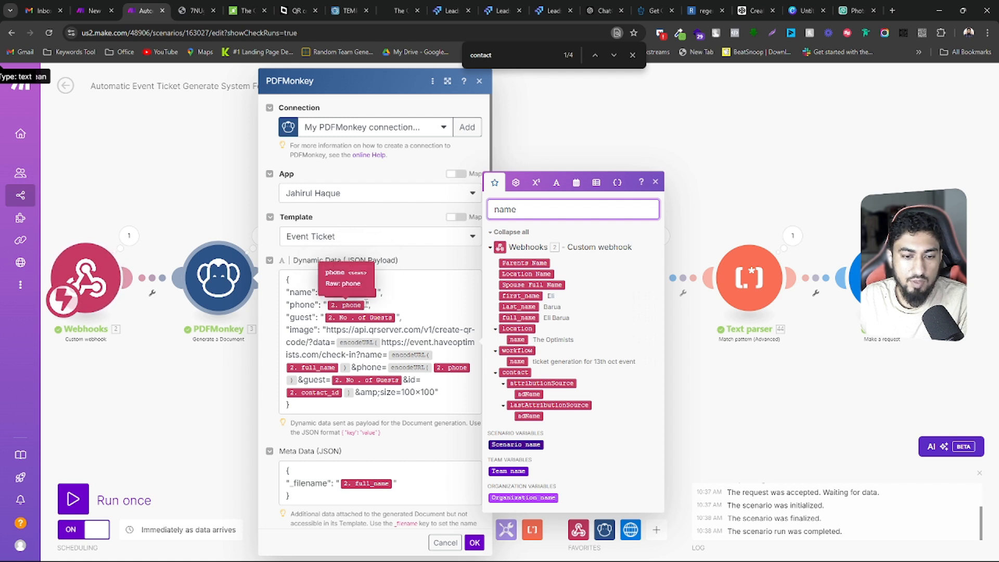
{"action": "left_click", "coordinate": [457, 288]}
{"action": "left_click_drag", "start_coordinate": [521, 210], "coordinate": [485, 215]}
{"action": "type", "text": "phone"}
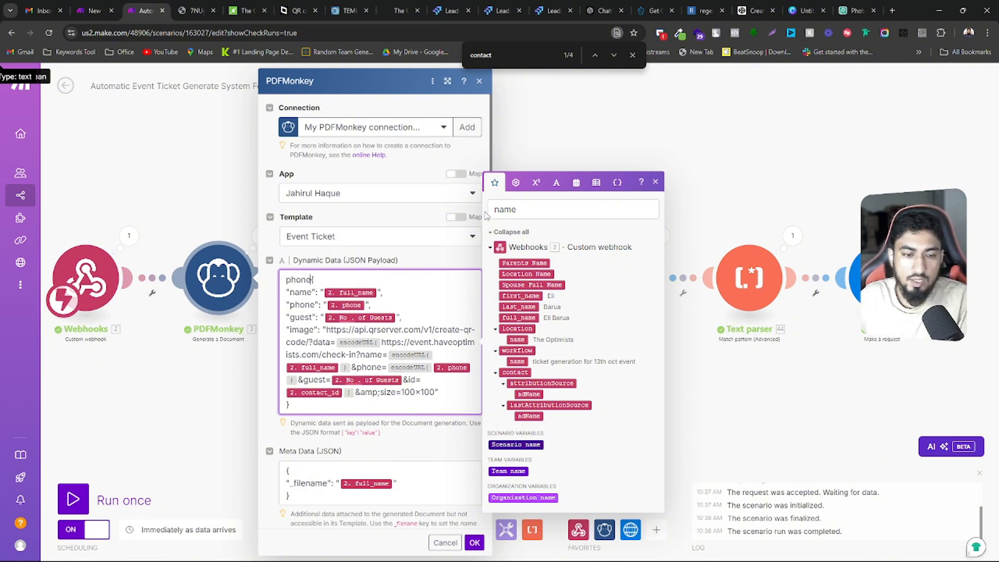
{"action": "key", "text": "BackSpace"}
{"action": "key", "text": "BackSpace"}
{"action": "key", "text": "BackSpace"}
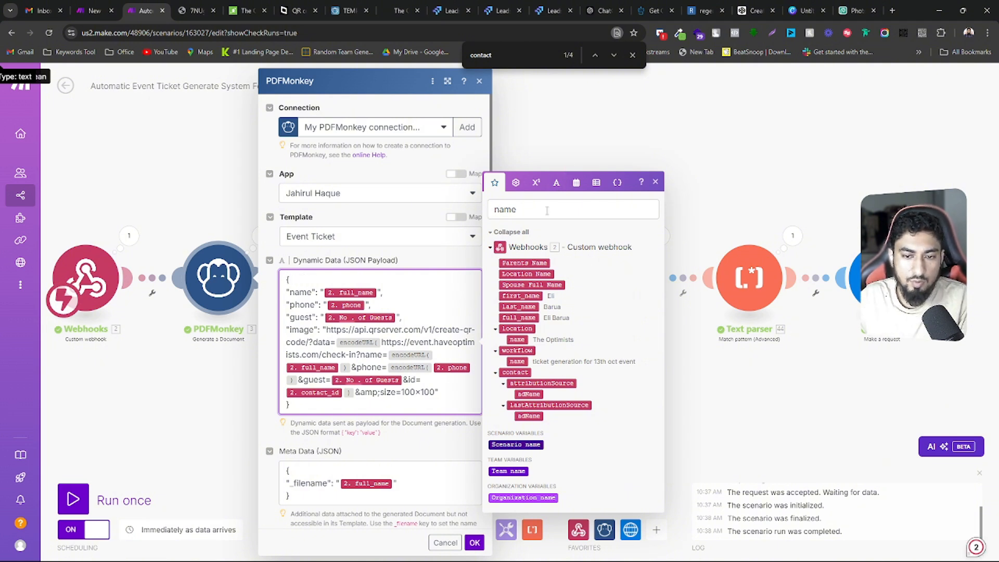
Search the PDFMonkey module's mappable items for "phone"
{"action": "left_click_drag", "start_coordinate": [516, 209], "coordinate": [500, 211]}
{"action": "double_click", "coordinate": [499, 211]}
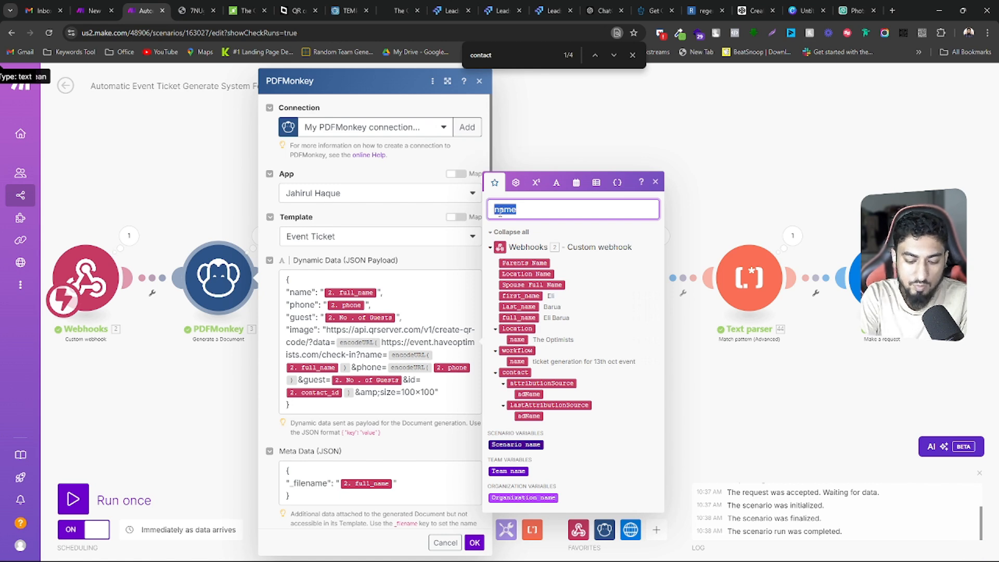
{"action": "type", "text": "phone"}
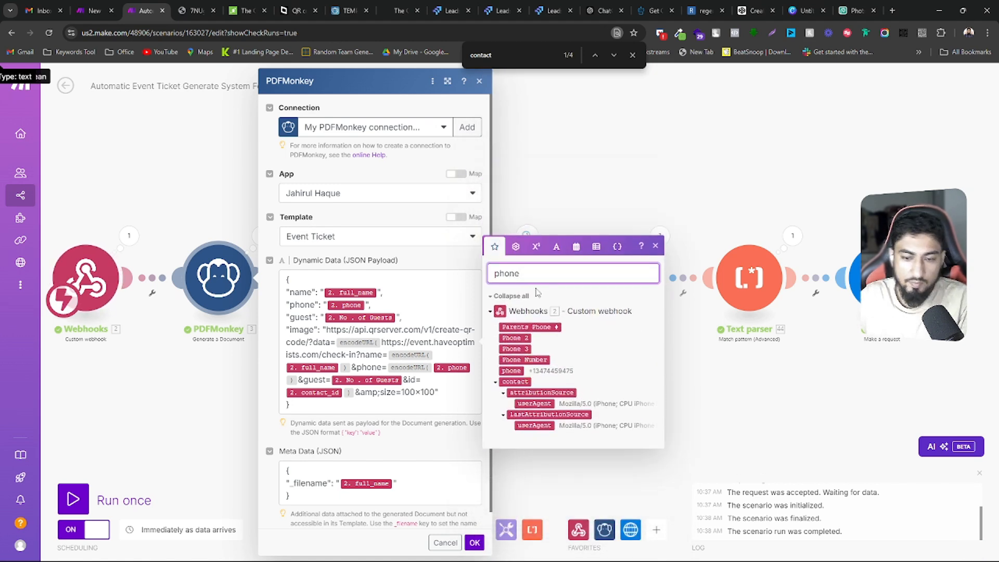
Clear any stray characters from the JSON payload and search the mappable items for "guest"
{"action": "left_click", "coordinate": [397, 316]}
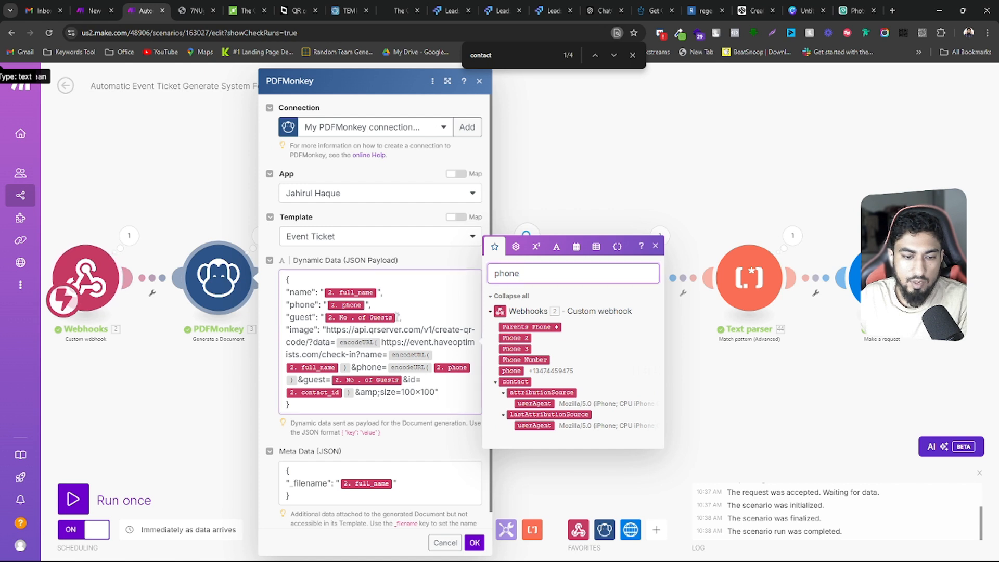
{"action": "type", "text": "n"}
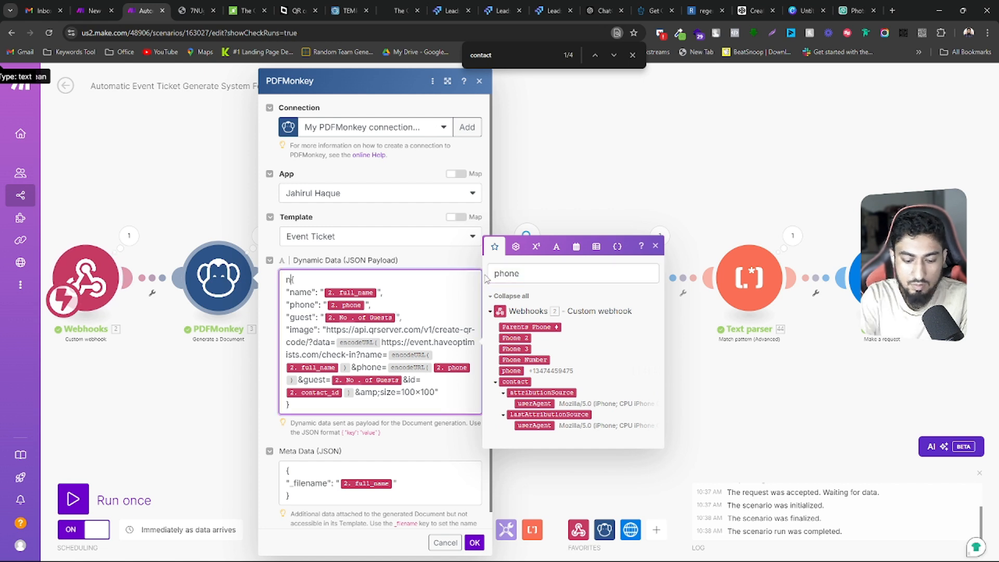
{"action": "type", "text": "o"}
{"action": "key", "text": "BackSpace"}
{"action": "key", "text": "BackSpace"}
{"action": "key", "text": "BackSpace"}
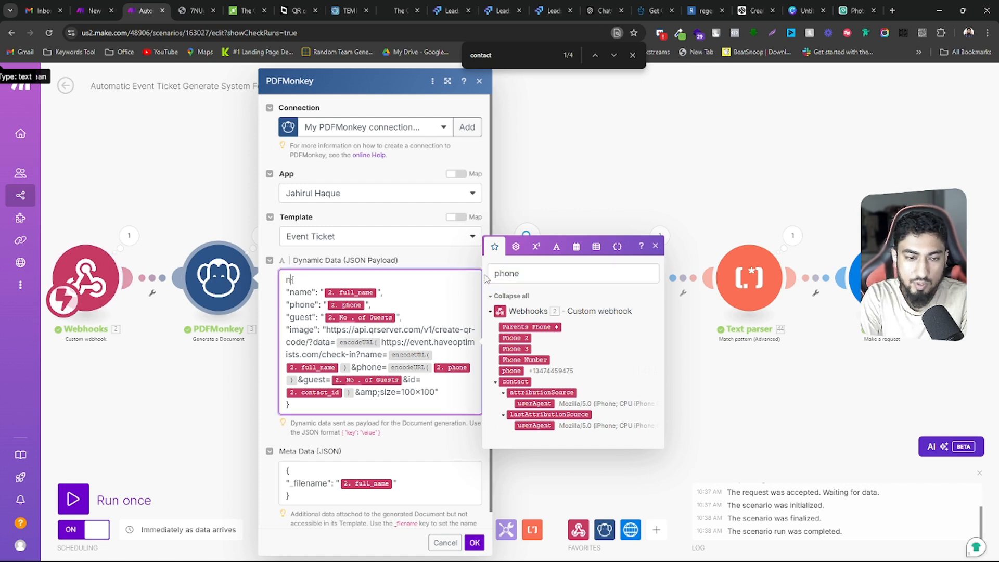
{"action": "double_click", "coordinate": [499, 274]}
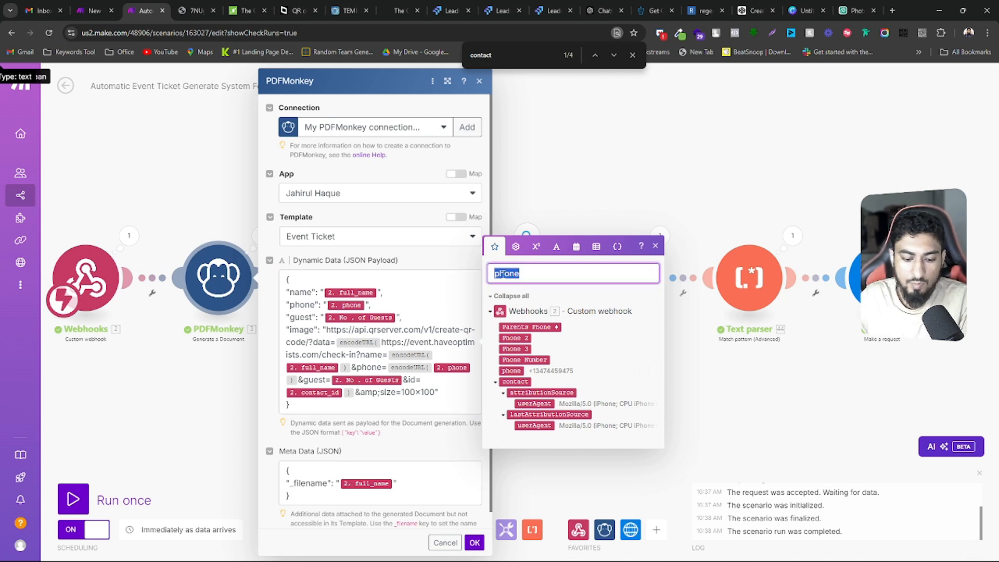
{"action": "type", "text": "guest"}
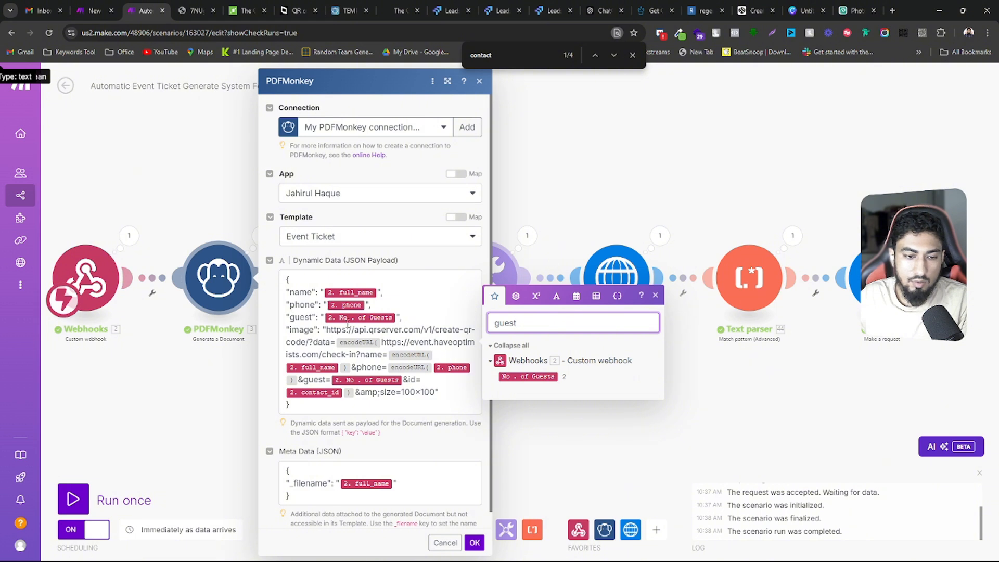
Examine the payload's name, phone and guest lines, the full image URL, and its QR server base address
{"action": "left_click_drag", "start_coordinate": [407, 315], "coordinate": [287, 291]}
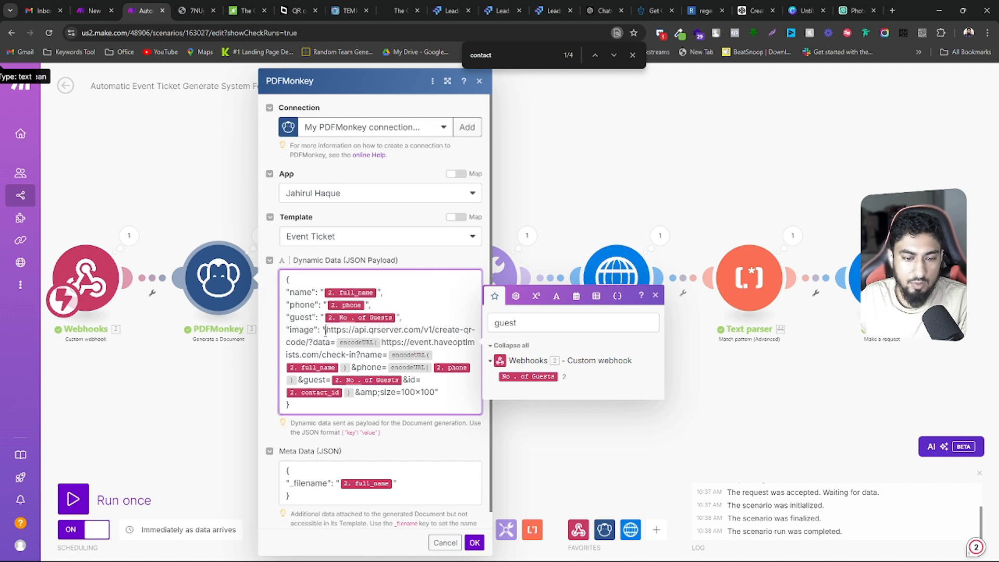
{"action": "left_click_drag", "start_coordinate": [325, 331], "coordinate": [437, 390]}
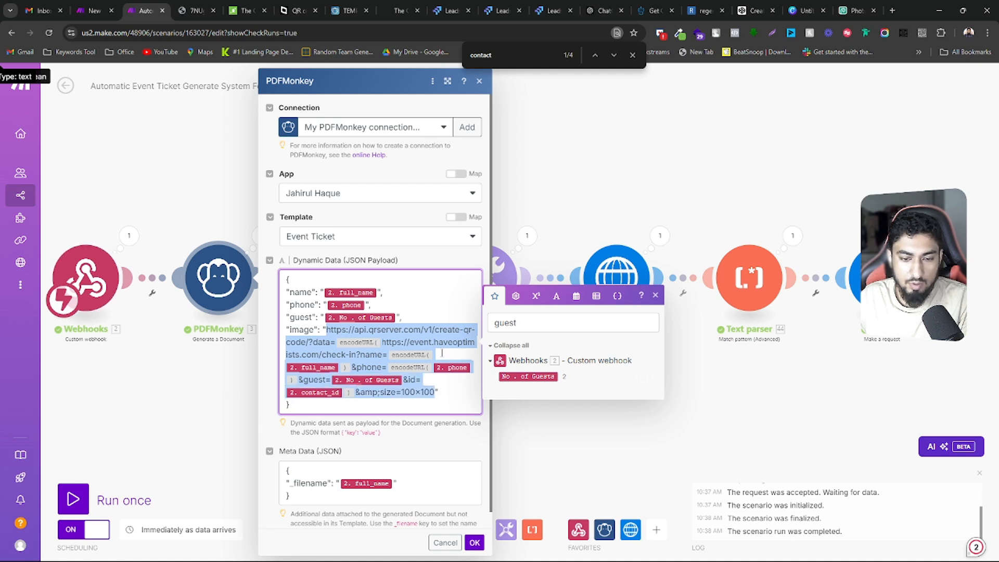
{"action": "left_click", "coordinate": [428, 332]}
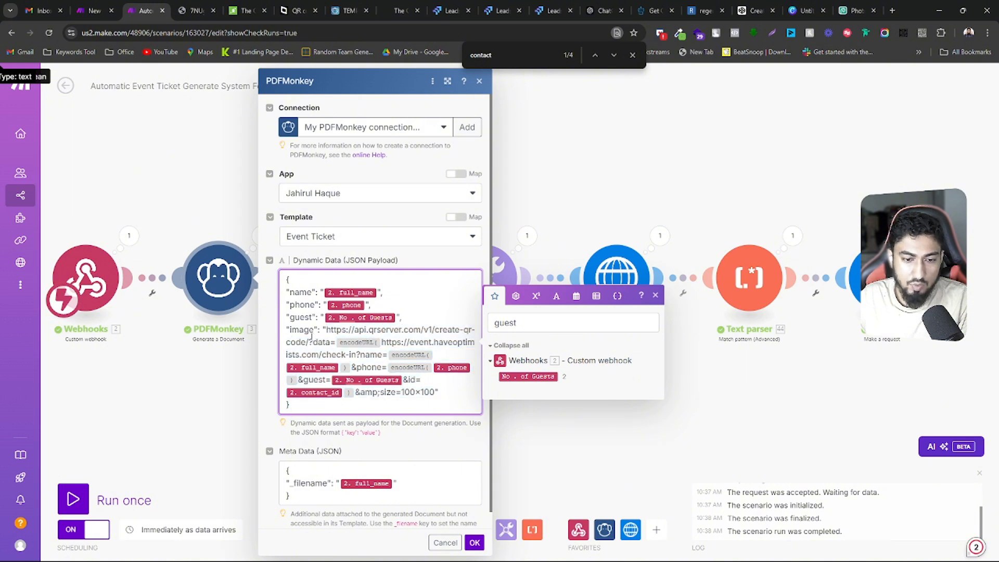
{"action": "left_click_drag", "start_coordinate": [326, 329], "coordinate": [313, 342]}
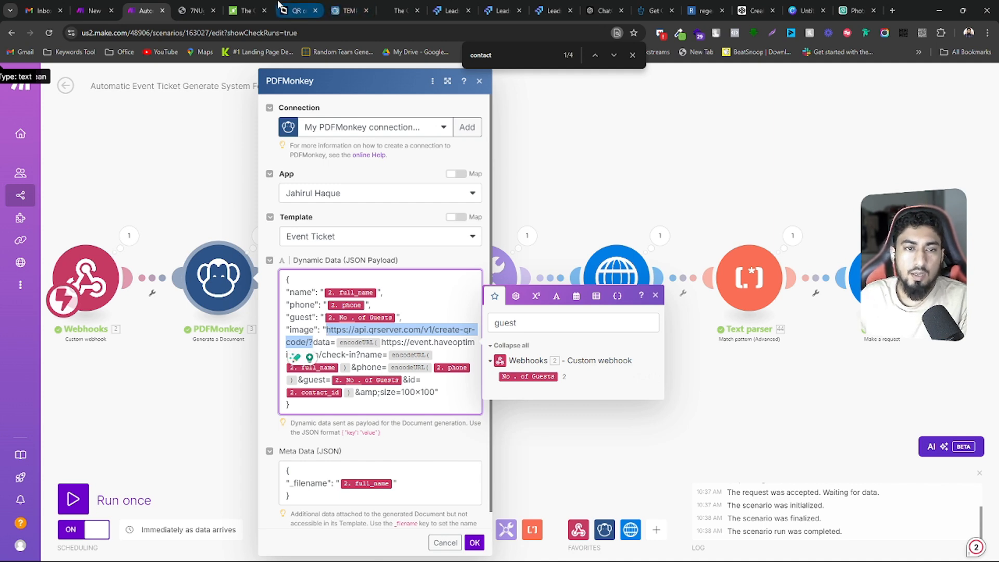
View the goQR.me create-qr-code documentation, highlight the sample image URL in the quick start guide, and return to the Make scenario
{"action": "left_click", "coordinate": [297, 10]}
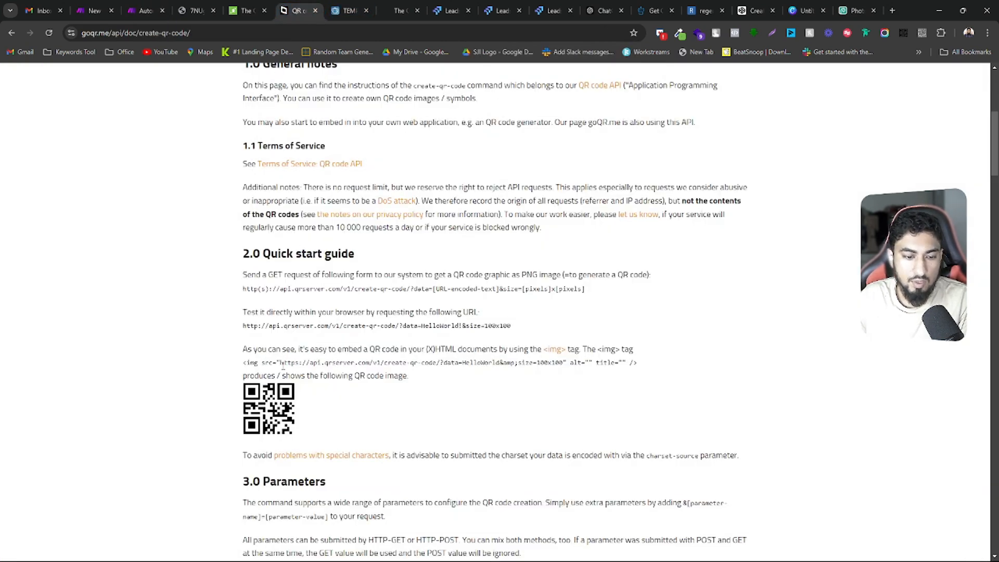
{"action": "left_click_drag", "start_coordinate": [281, 364], "coordinate": [565, 365]}
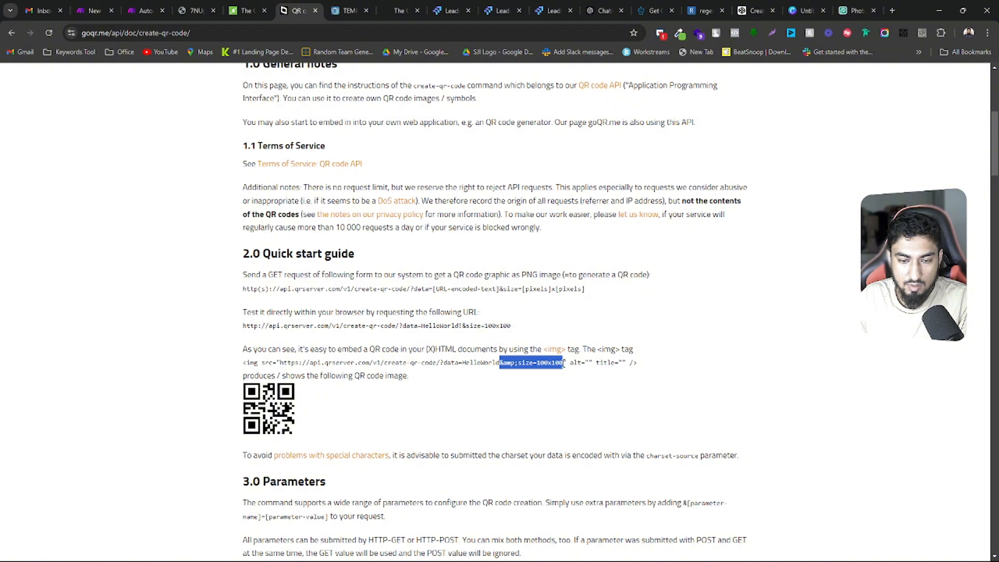
{"action": "left_click", "coordinate": [143, 11]}
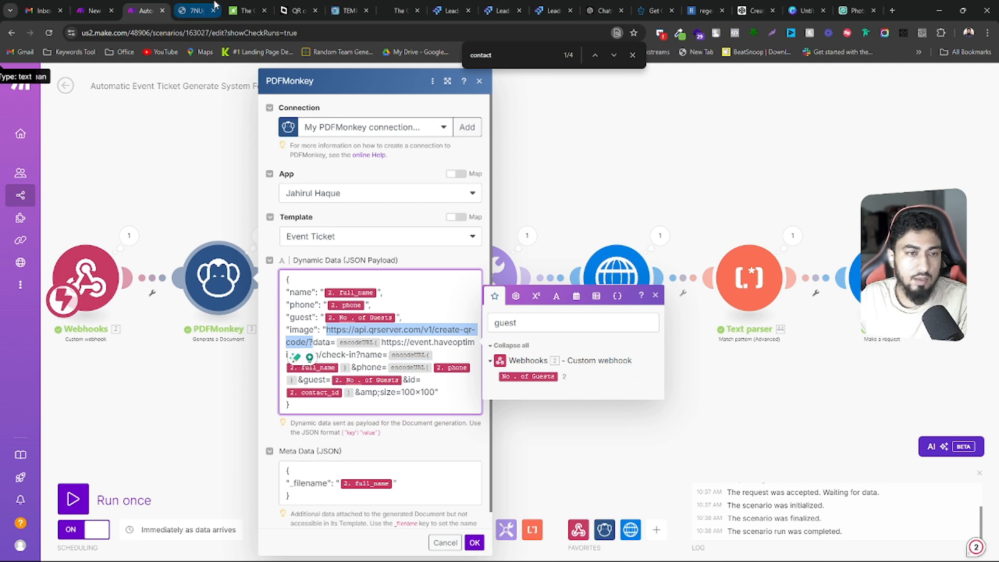
Copy the sample HelloWorld image URL from the img tag in the goQR.me quick start guide
{"action": "left_click", "coordinate": [279, 9]}
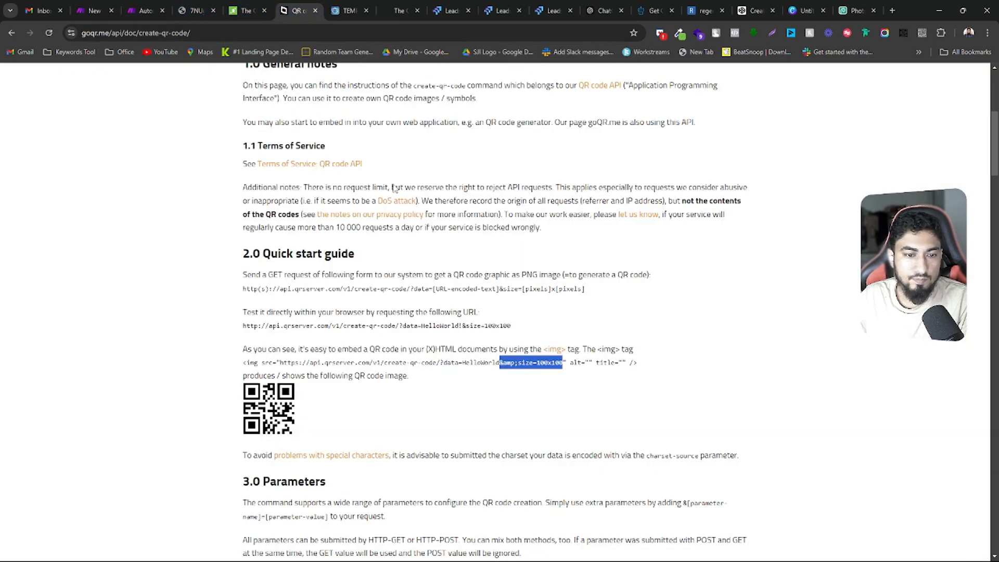
{"action": "left_click", "coordinate": [466, 365]}
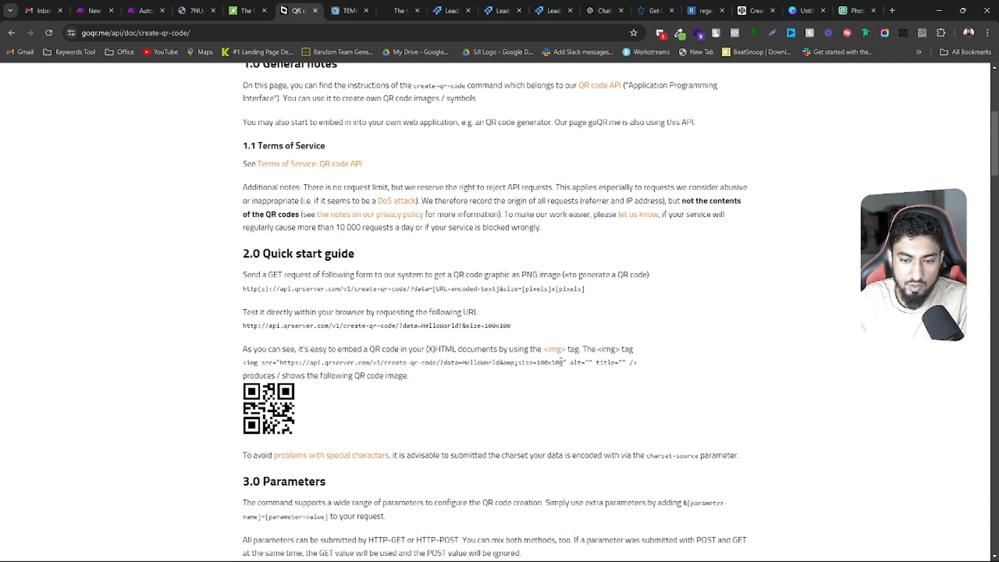
{"action": "left_click_drag", "start_coordinate": [563, 362], "coordinate": [280, 362]}
{"action": "right_click", "coordinate": [286, 362]}
{"action": "left_click", "coordinate": [333, 159]}
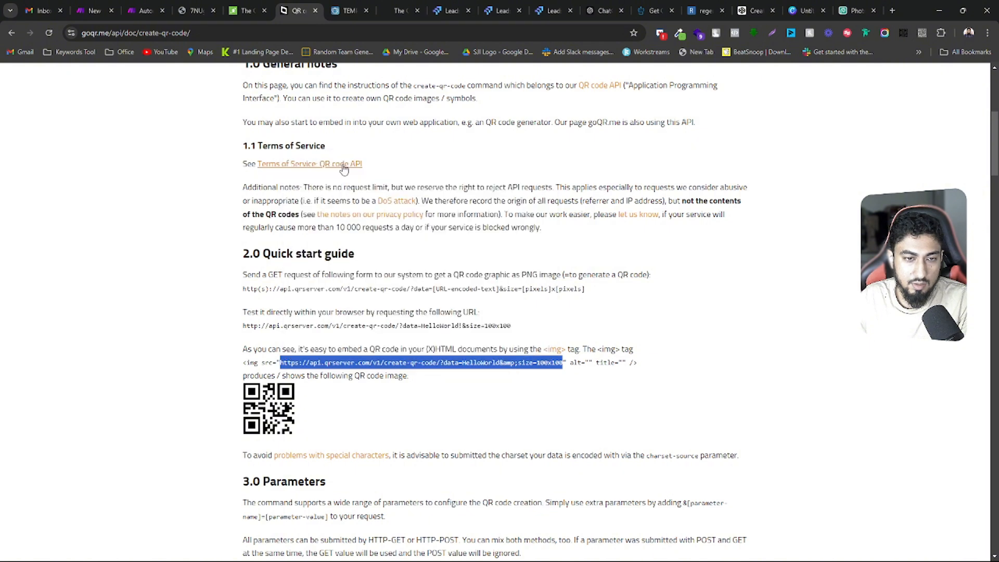
Load the copied HelloWorld QR code URL in the browser tab holding the annual fundraising event page
{"action": "left_click", "coordinate": [405, 10]}
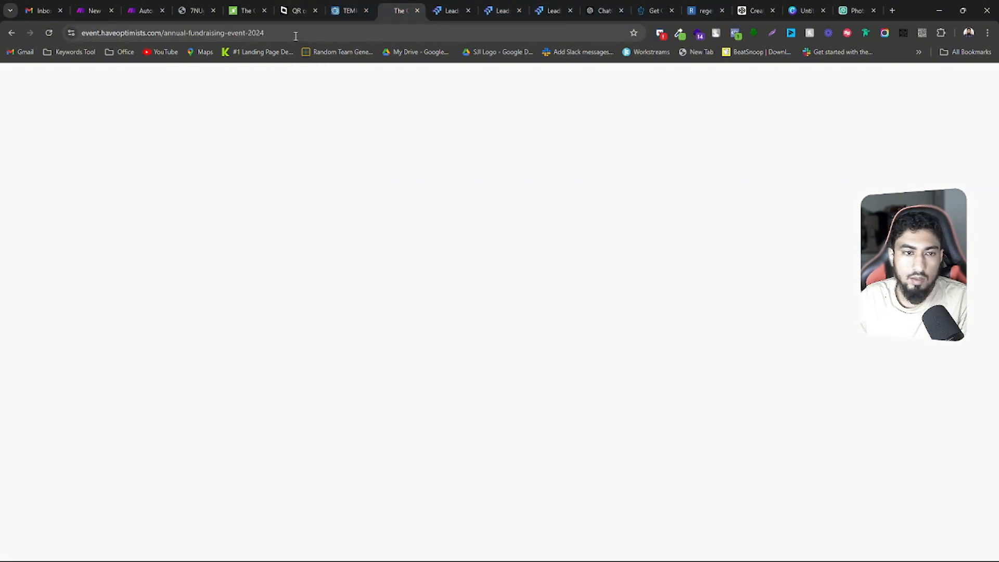
{"action": "left_click", "coordinate": [276, 33]}
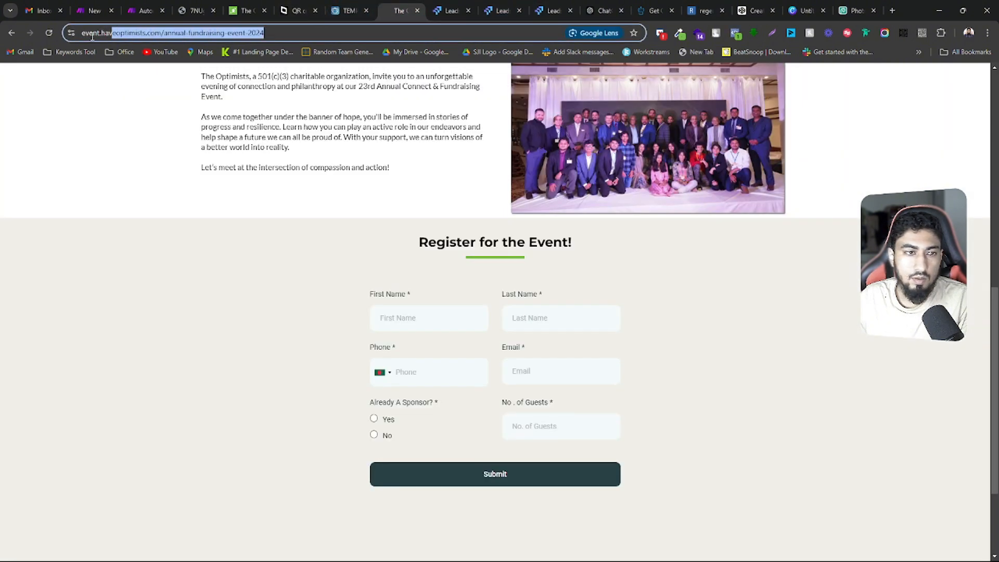
{"action": "triple_click", "coordinate": [209, 36]}
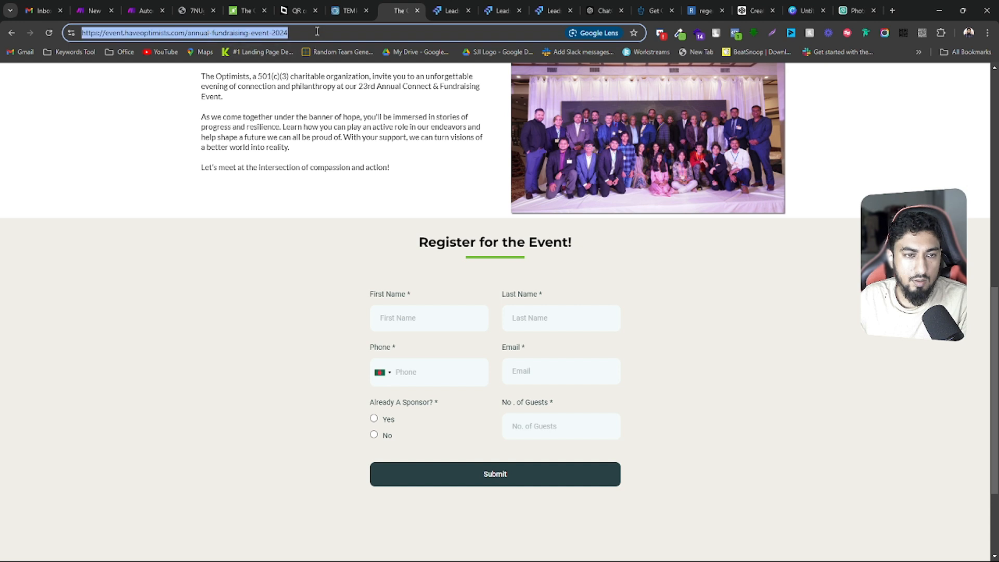
{"action": "key", "text": "ctrl+v"}
{"action": "key", "text": "Return"}
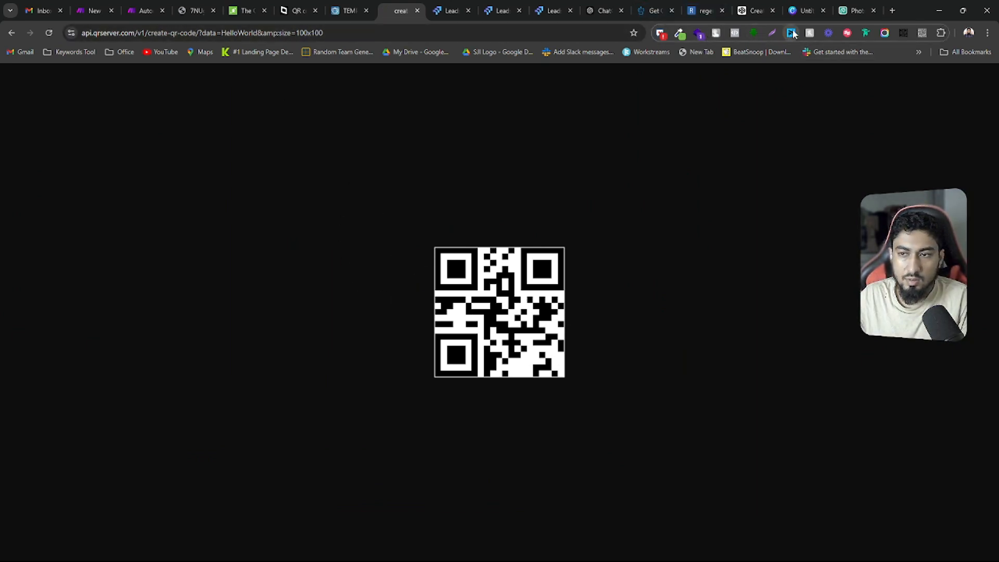
Decode the generated QR code with the QR Reader extension and compare the decoded text with the URL's data value
{"action": "left_click", "coordinate": [921, 34]}
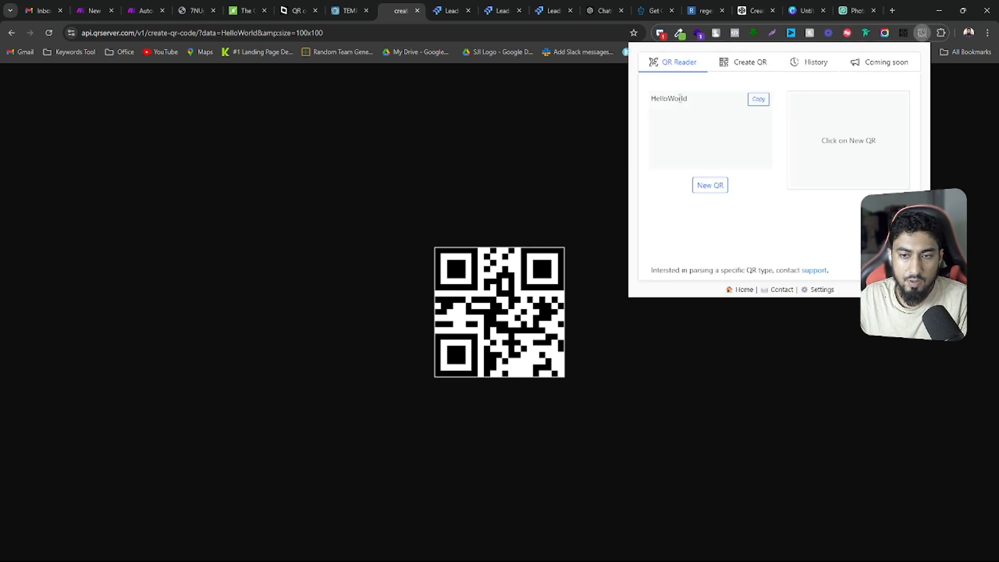
{"action": "left_click_drag", "start_coordinate": [702, 102], "coordinate": [647, 104]}
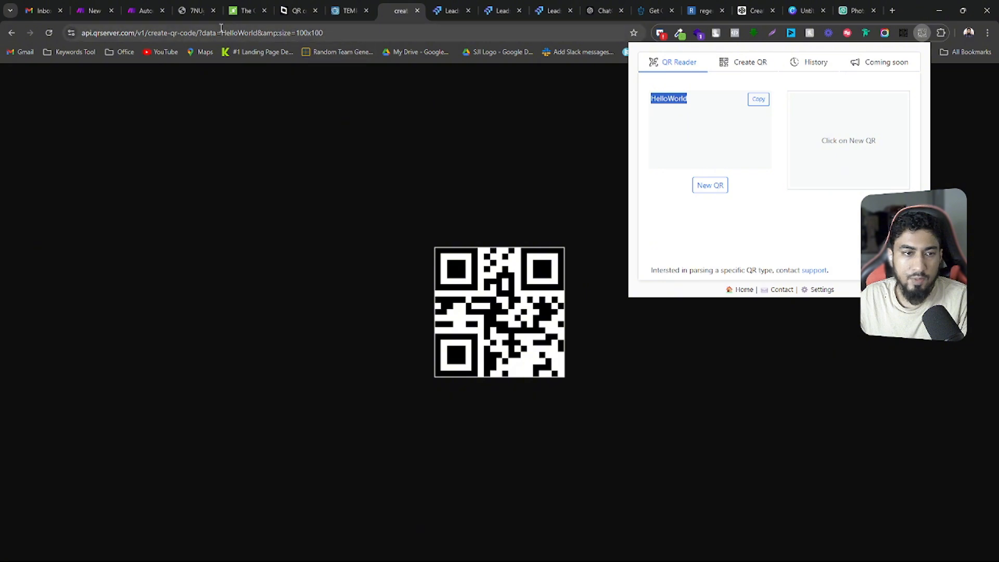
{"action": "left_click_drag", "start_coordinate": [217, 33], "coordinate": [261, 33]}
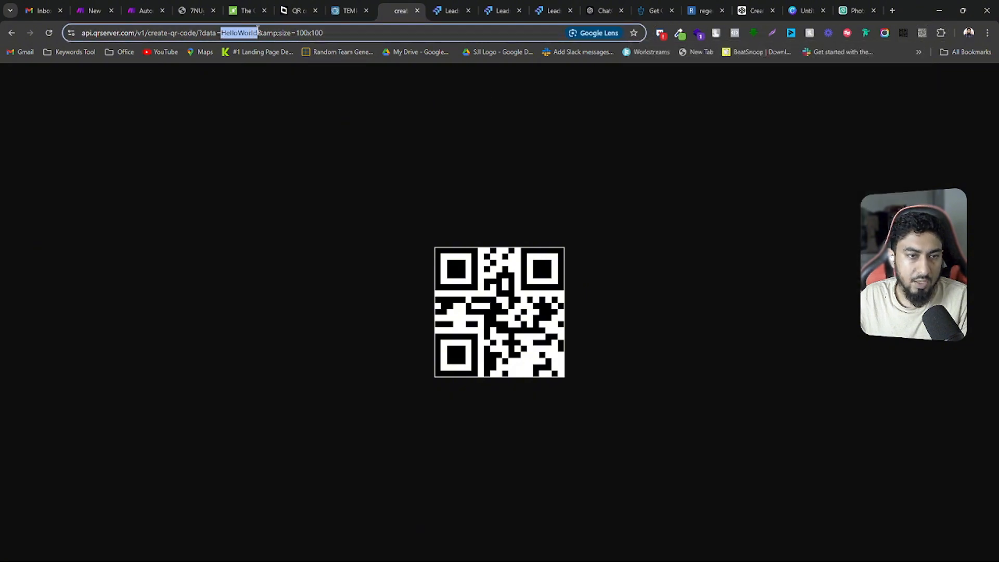
Compare the check-in page and the ticket PDF's QR code with the generated HelloWorld QR code
{"action": "left_click", "coordinate": [248, 8]}
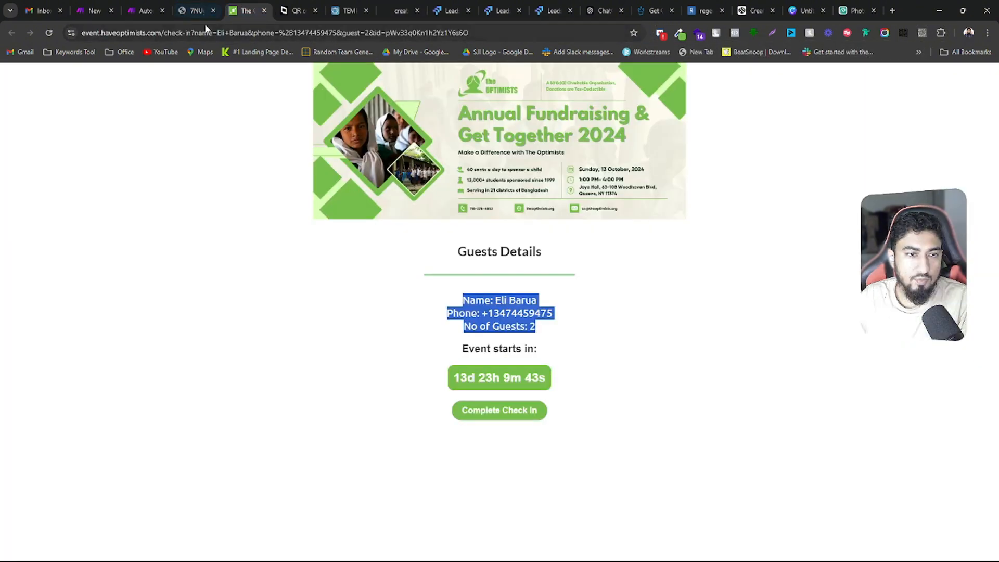
{"action": "left_click", "coordinate": [194, 10]}
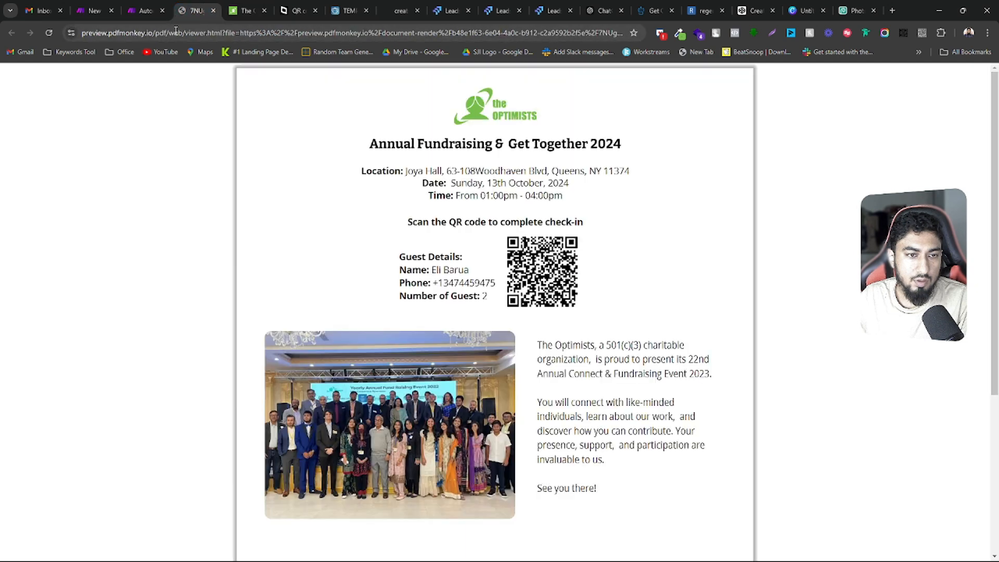
{"action": "left_click", "coordinate": [400, 8]}
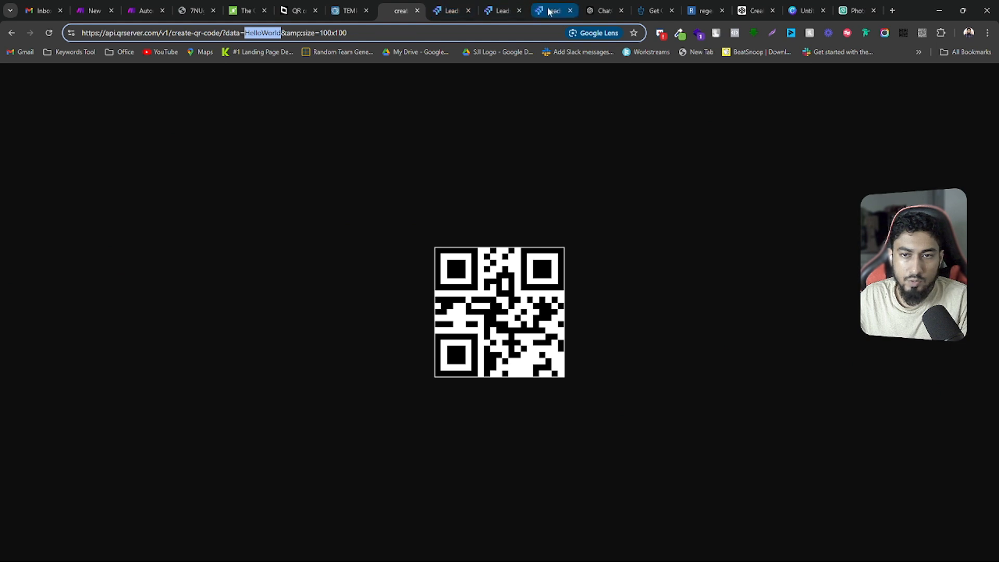
{"action": "left_click", "coordinate": [201, 6]}
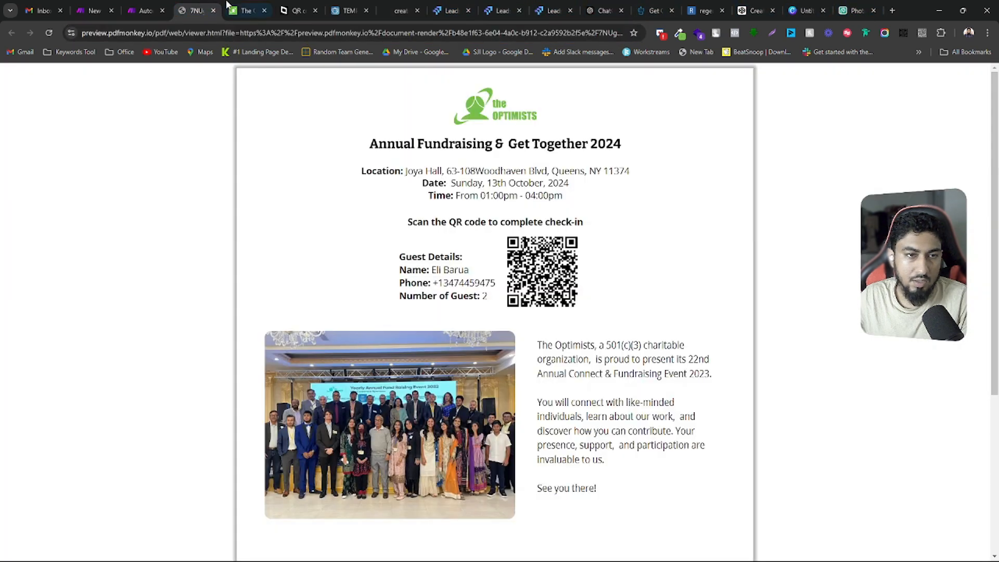
{"action": "left_click", "coordinate": [244, 10]}
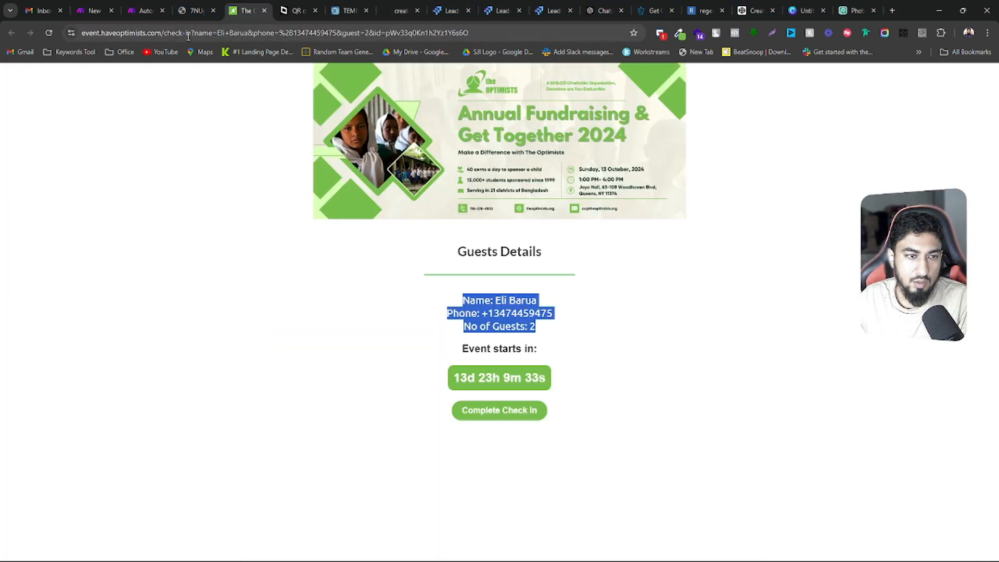
{"action": "left_click_drag", "start_coordinate": [196, 35], "coordinate": [62, 38]}
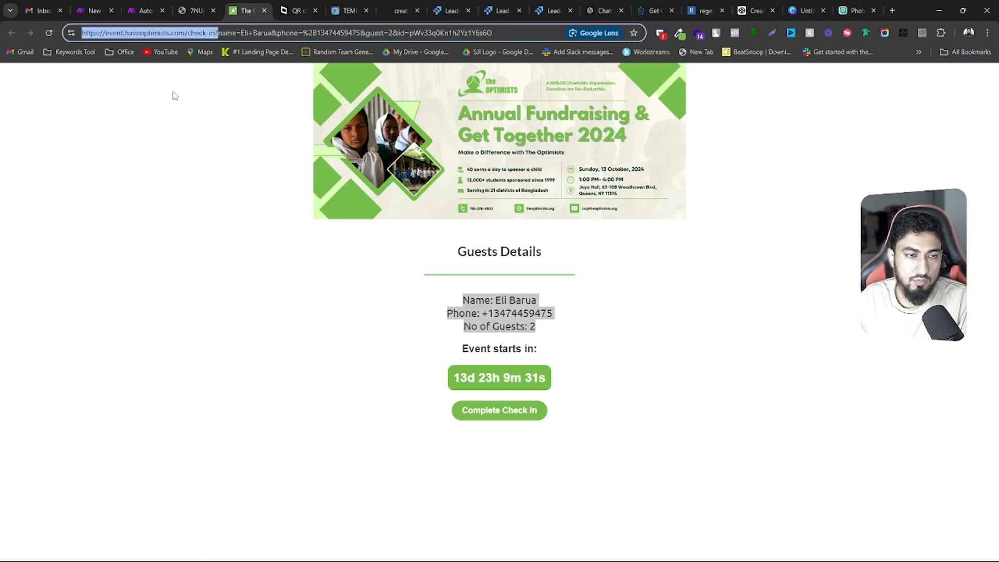
{"action": "left_click", "coordinate": [385, 6]}
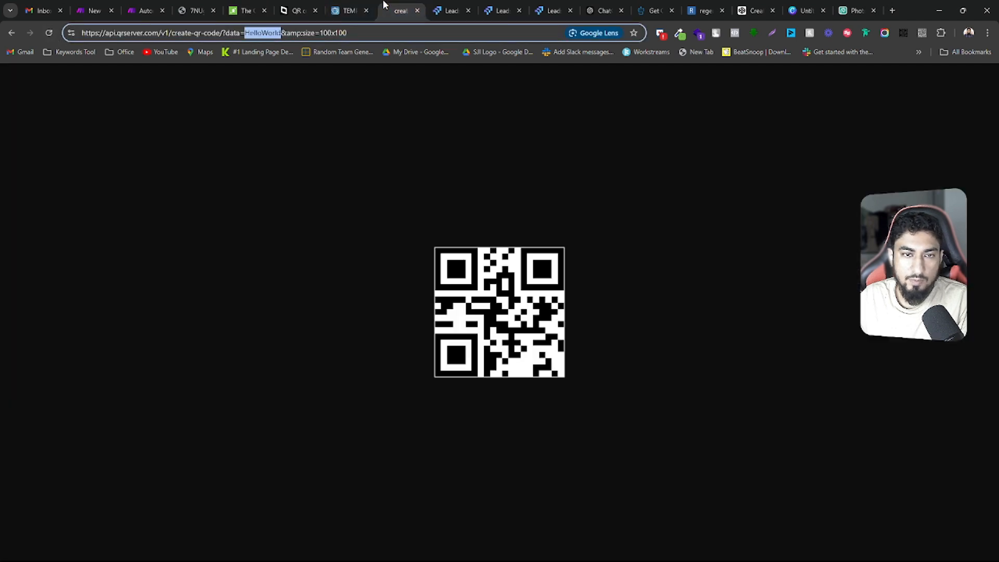
{"action": "key", "text": "ctrl+v"}
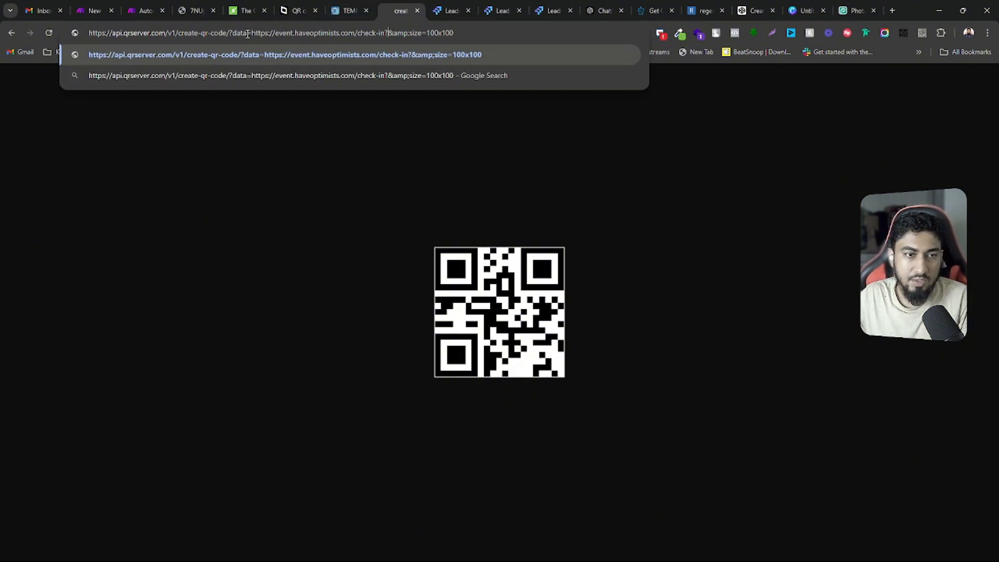
Append a name= parameter with the guest's name after check-in? in the QR code URL and load it
{"action": "left_click_drag", "start_coordinate": [249, 33], "coordinate": [386, 29]}
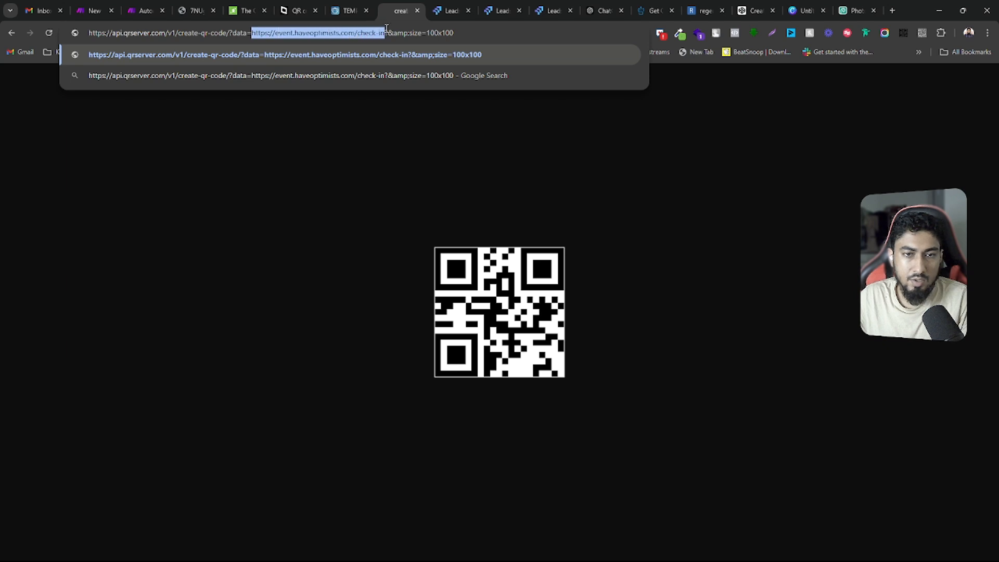
{"action": "left_click", "coordinate": [388, 32]}
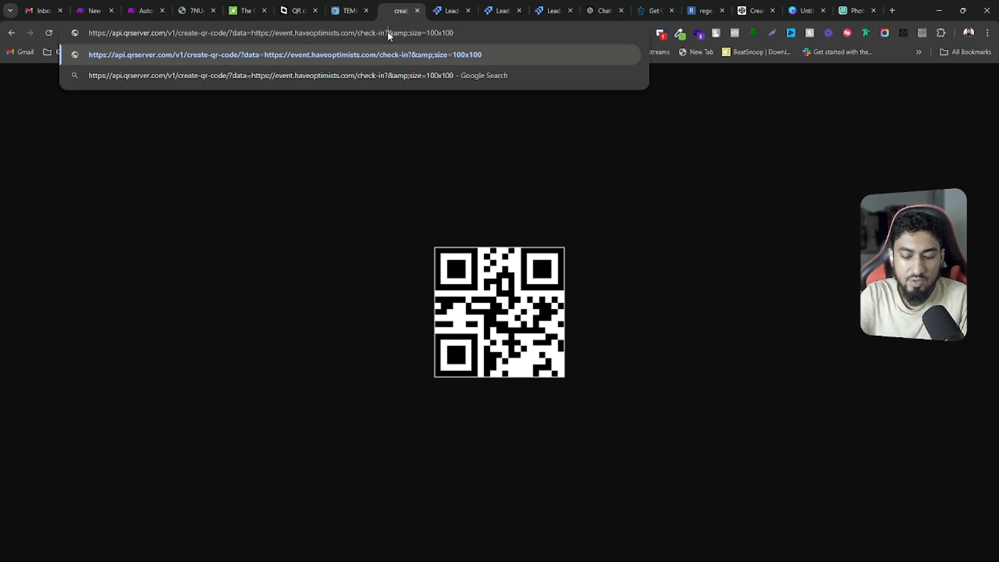
{"action": "type", "text": "name"}
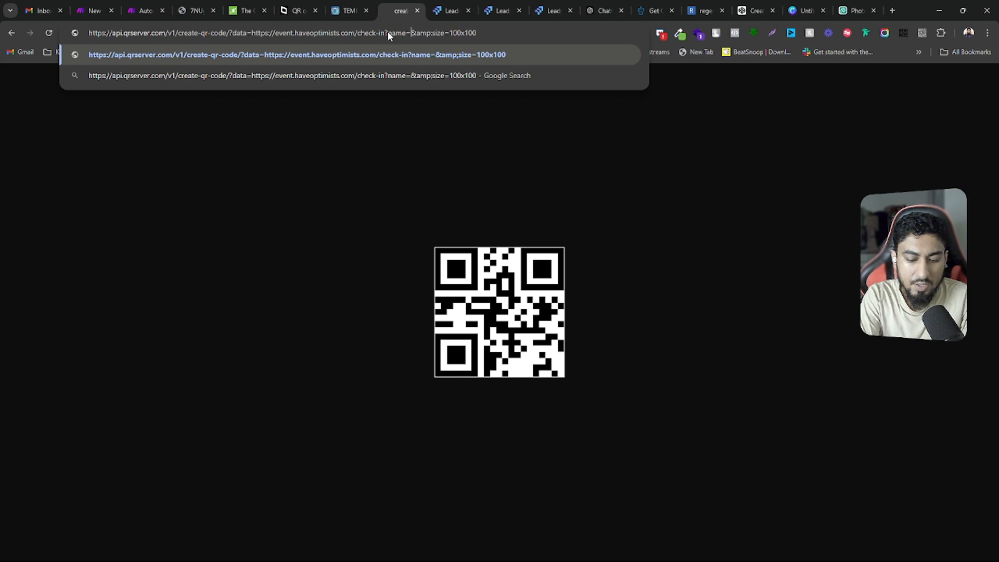
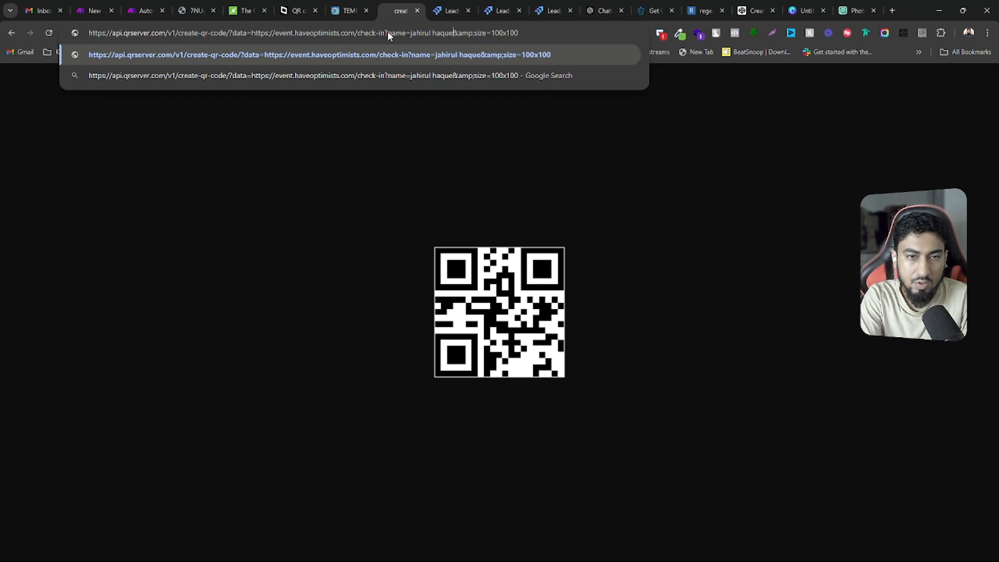
{"action": "key", "text": "Return"}
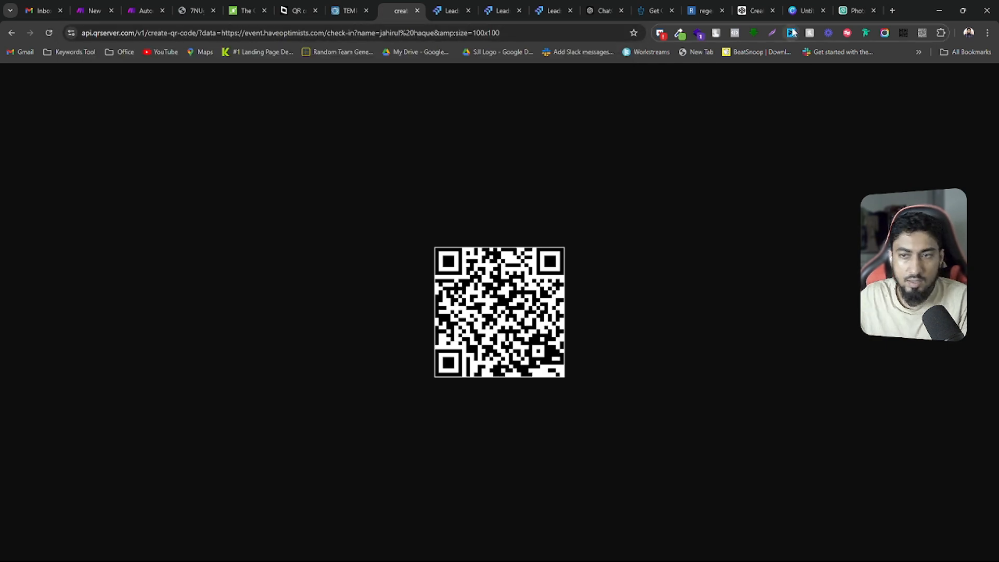
Decode the new QR code with the QR Reader extension, open its link, and check the guest name on the check-in page
{"action": "left_click", "coordinate": [922, 34]}
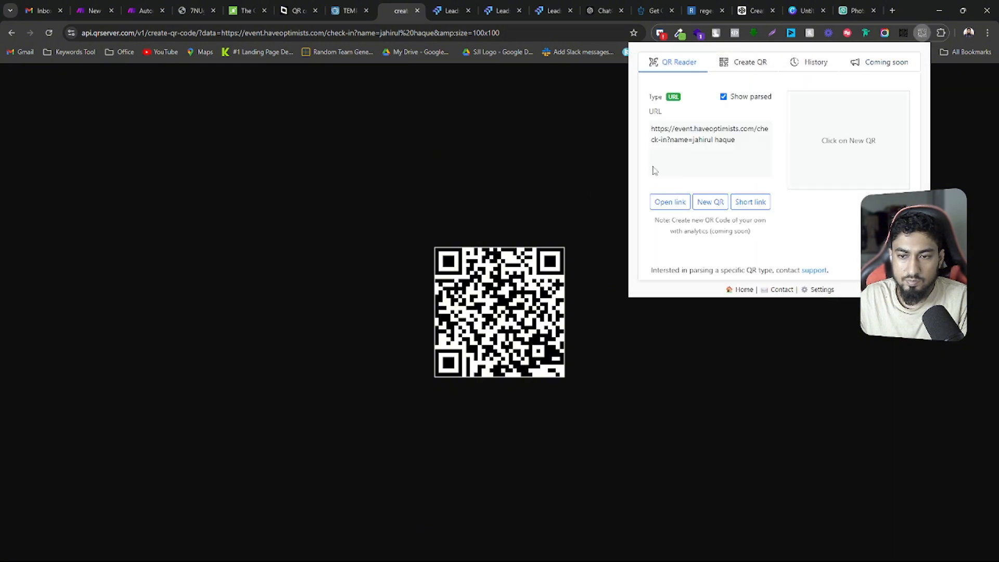
{"action": "left_click", "coordinate": [669, 202]}
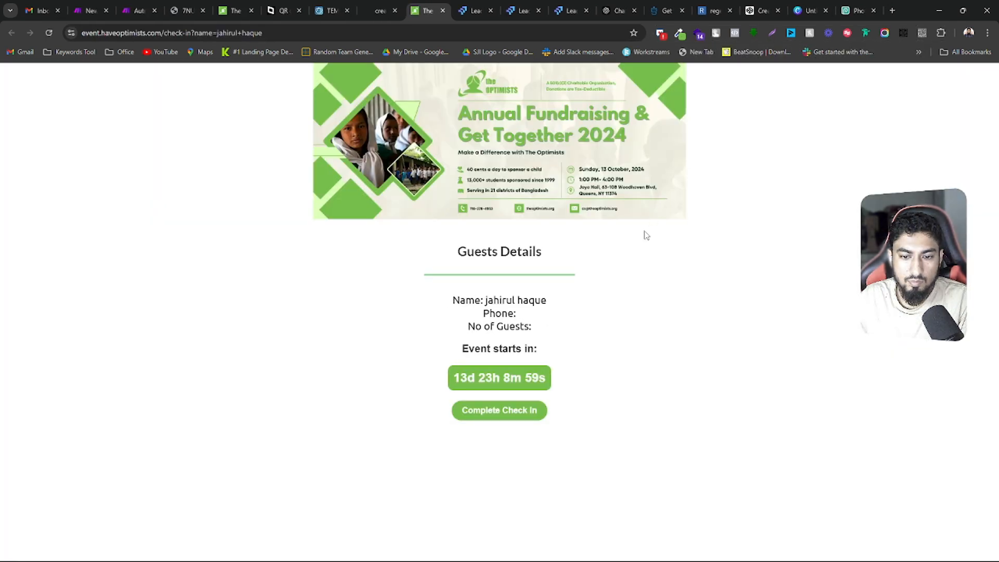
{"action": "left_click_drag", "start_coordinate": [485, 302], "coordinate": [554, 308]}
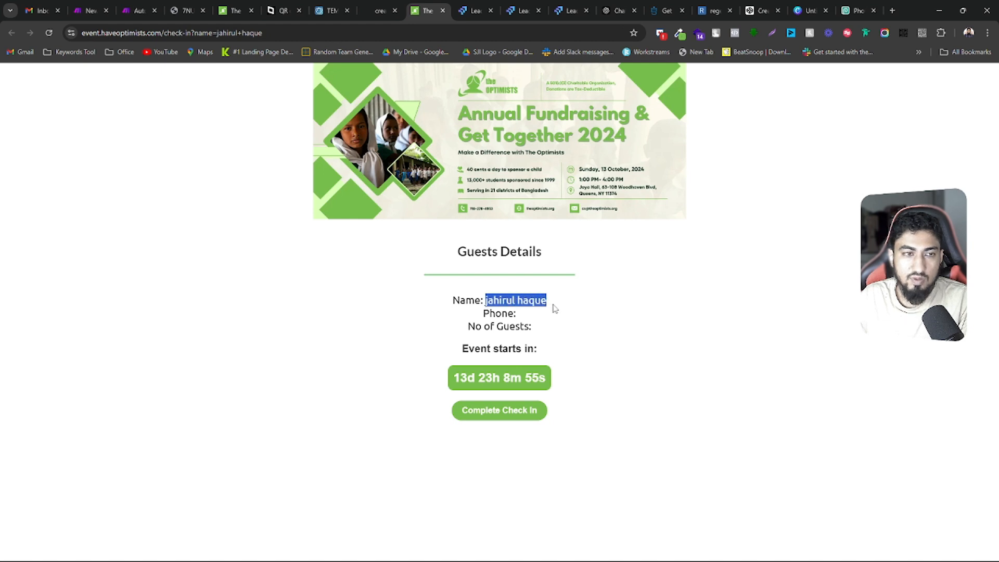
Add an &phone= parameter with the guest's phone number after the name in the QR code URL and regenerate the code
{"action": "left_click", "coordinate": [379, 10]}
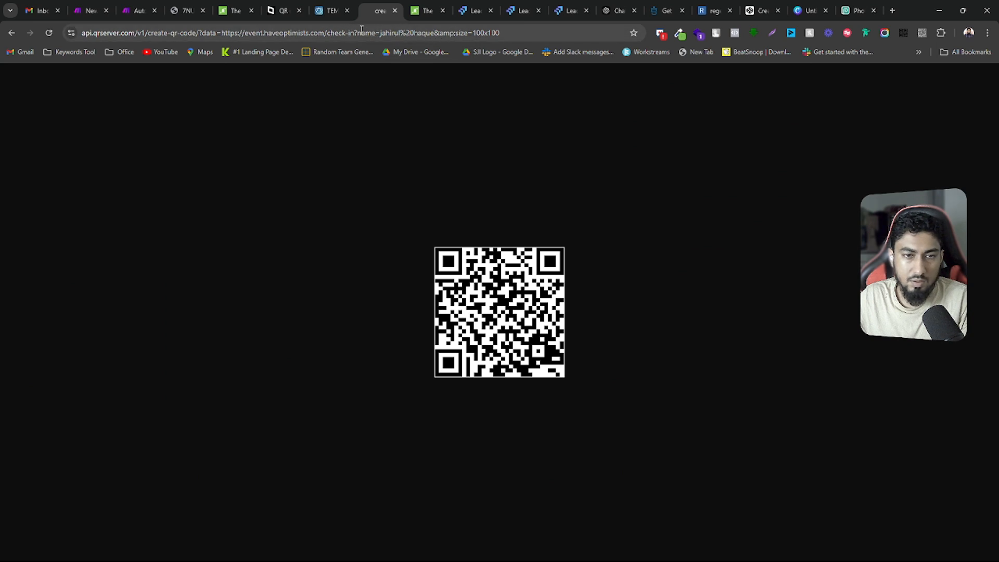
{"action": "left_click_drag", "start_coordinate": [402, 35], "coordinate": [406, 36]}
{"action": "left_click", "coordinate": [458, 33]}
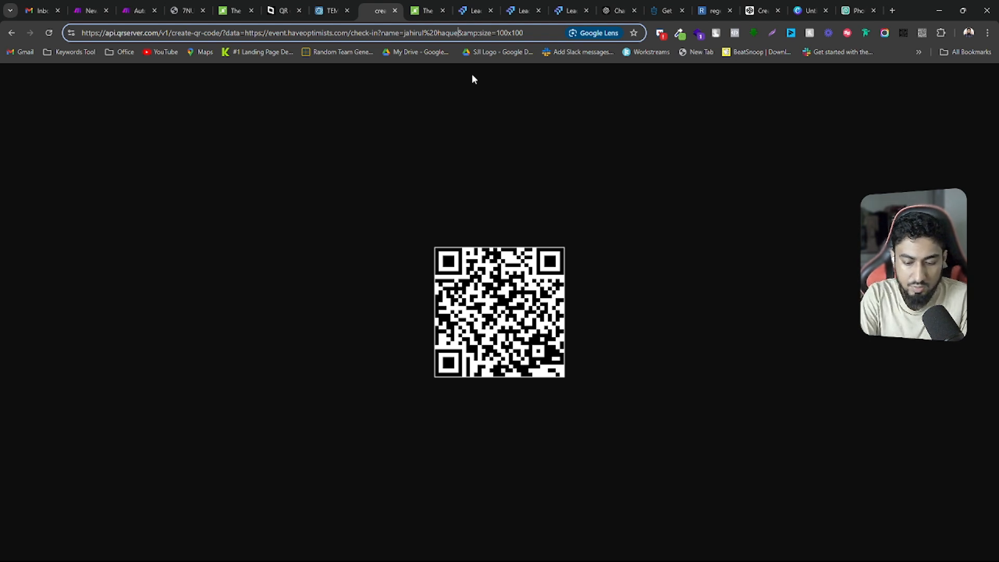
{"action": "key", "text": "Down"}
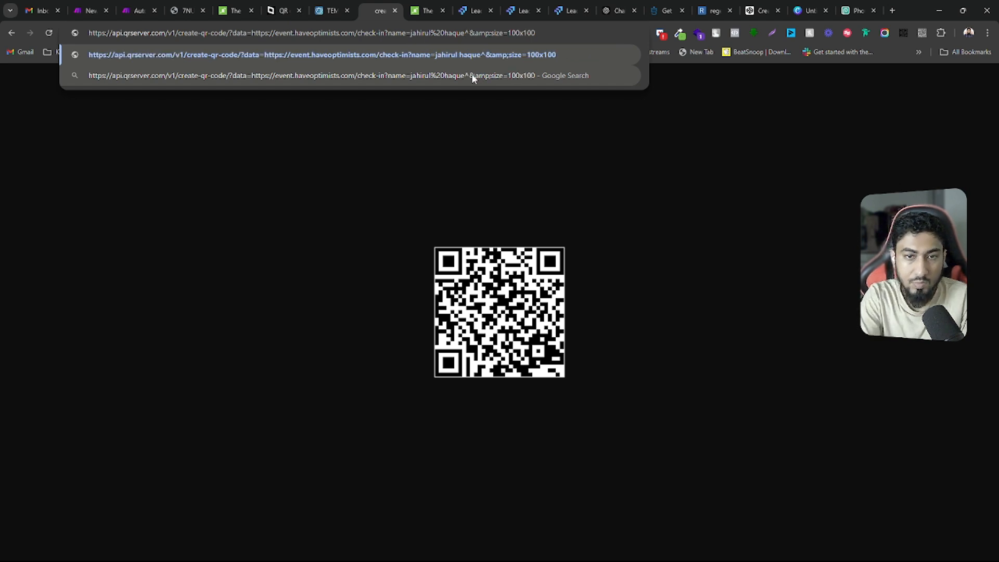
{"action": "key", "text": "BackSpace"}
{"action": "type", "text": "&"}
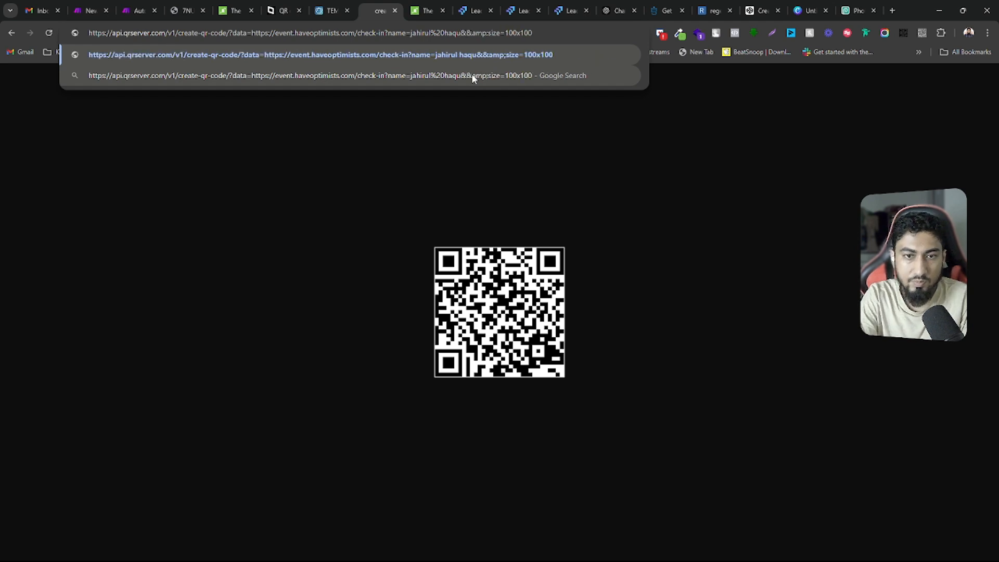
{"action": "type", "text": "phone="}
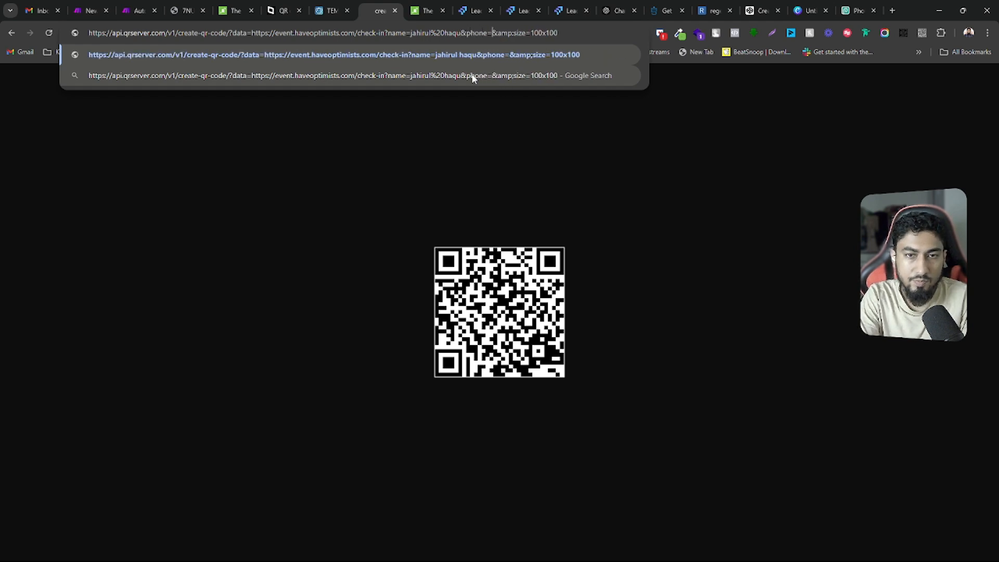
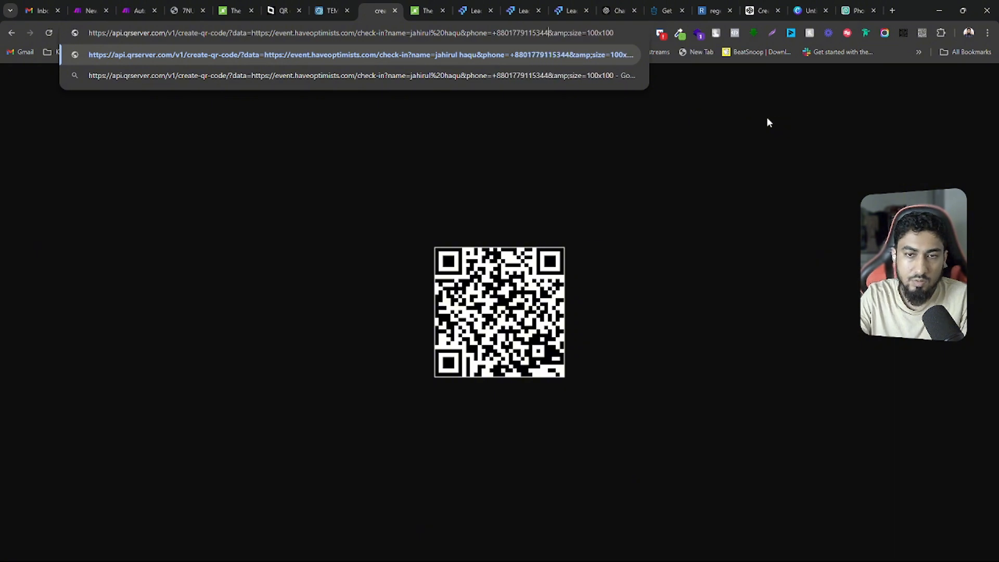
{"action": "key", "text": "Return"}
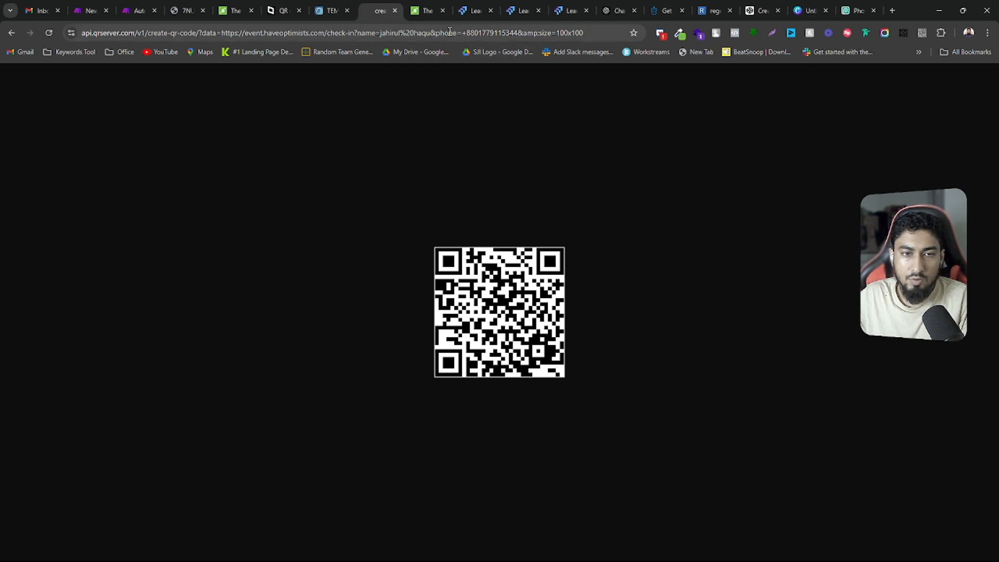
Decode the regenerated QR code, open its link, and check the name and phone fields under Guests Details
{"action": "left_click_drag", "start_coordinate": [584, 33], "coordinate": [81, 33]}
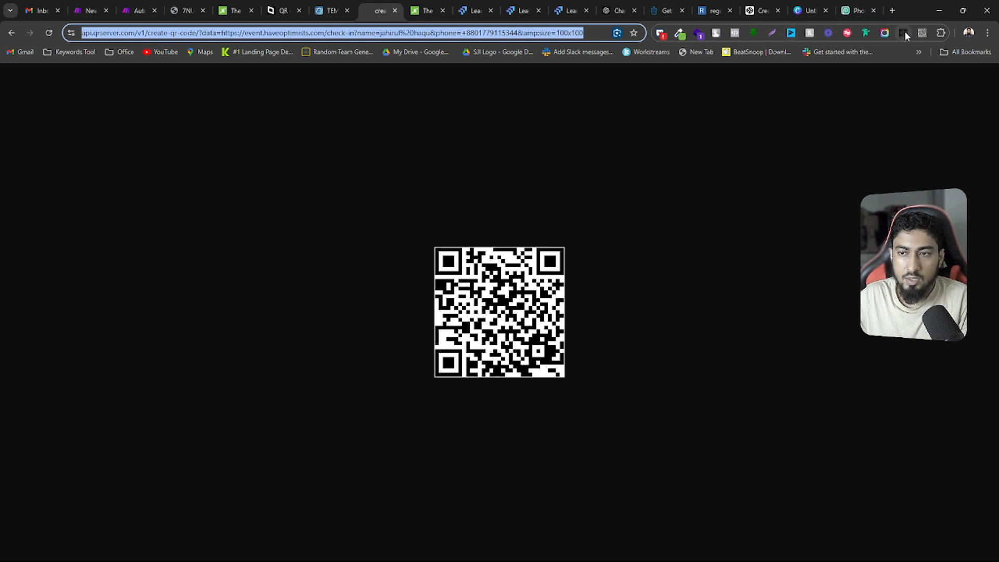
{"action": "left_click", "coordinate": [921, 32]}
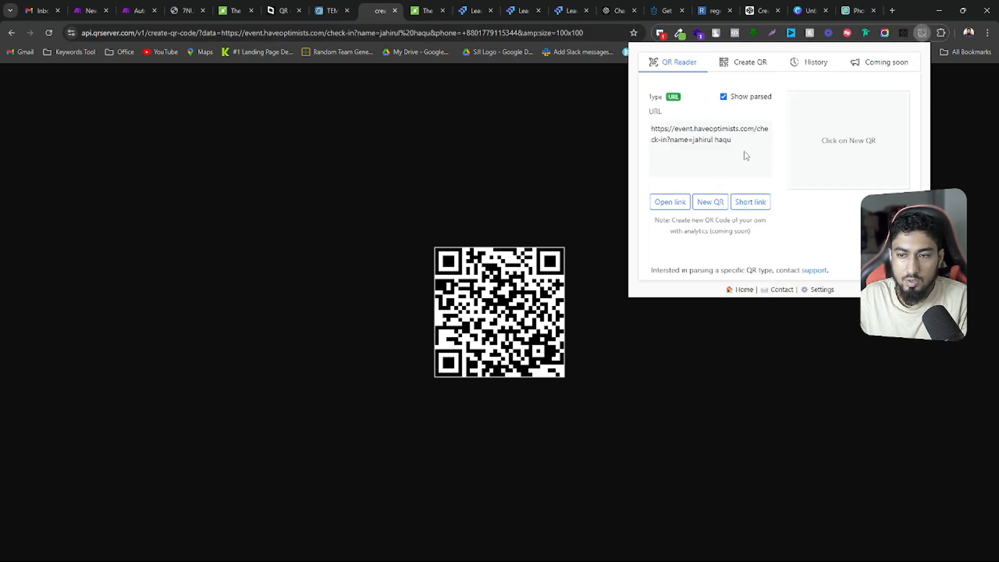
{"action": "left_click", "coordinate": [664, 203]}
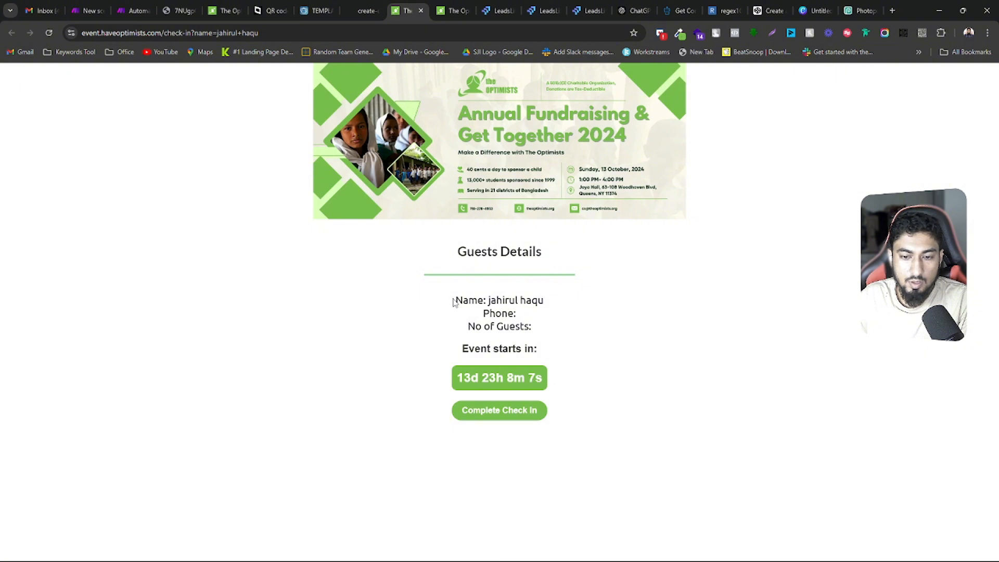
{"action": "left_click_drag", "start_coordinate": [487, 300], "coordinate": [545, 300]}
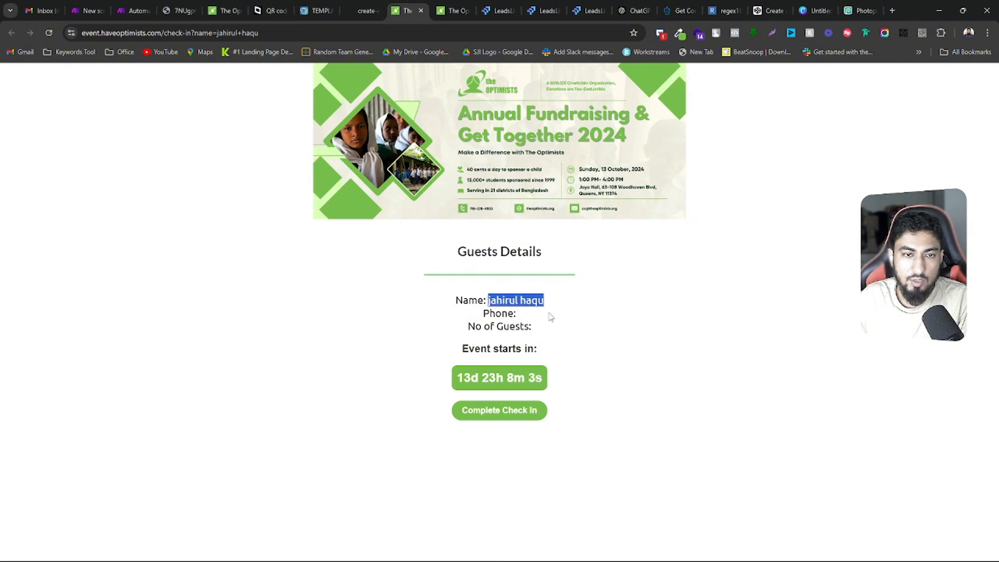
{"action": "left_click", "coordinate": [526, 321]}
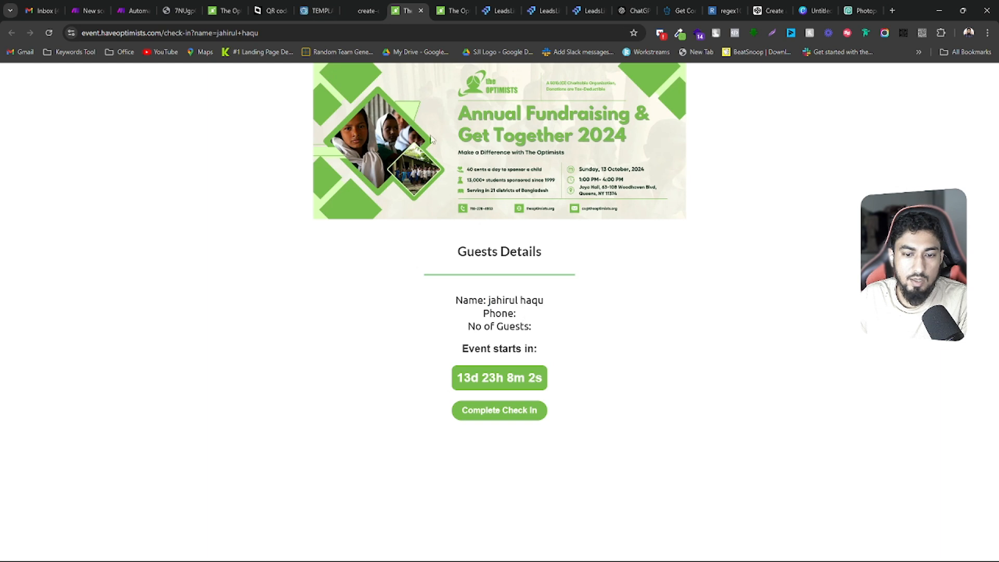
Replace the name value in the QR code URL with the guest's full name and reload the code
{"action": "left_click", "coordinate": [374, 11]}
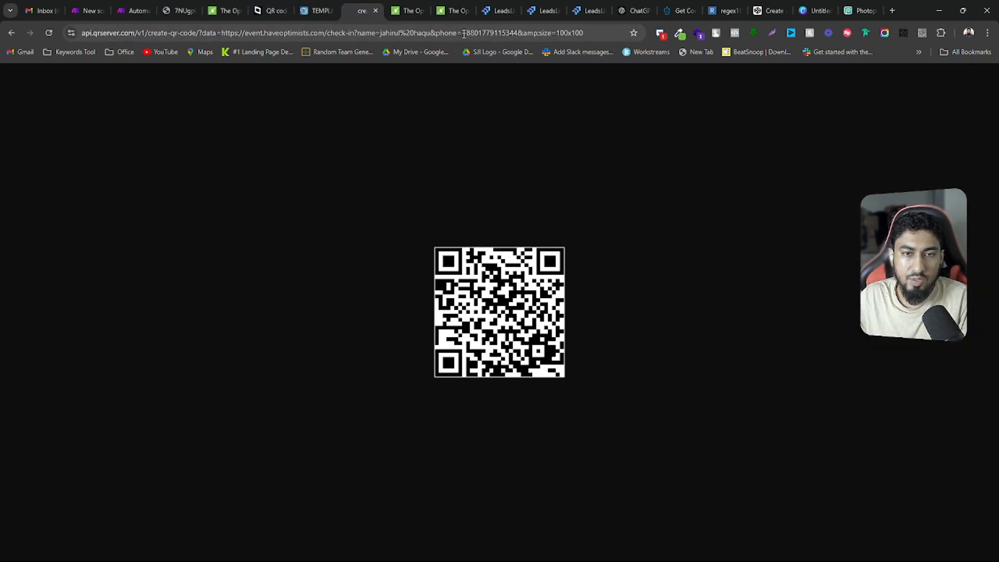
{"action": "left_click", "coordinate": [415, 34]}
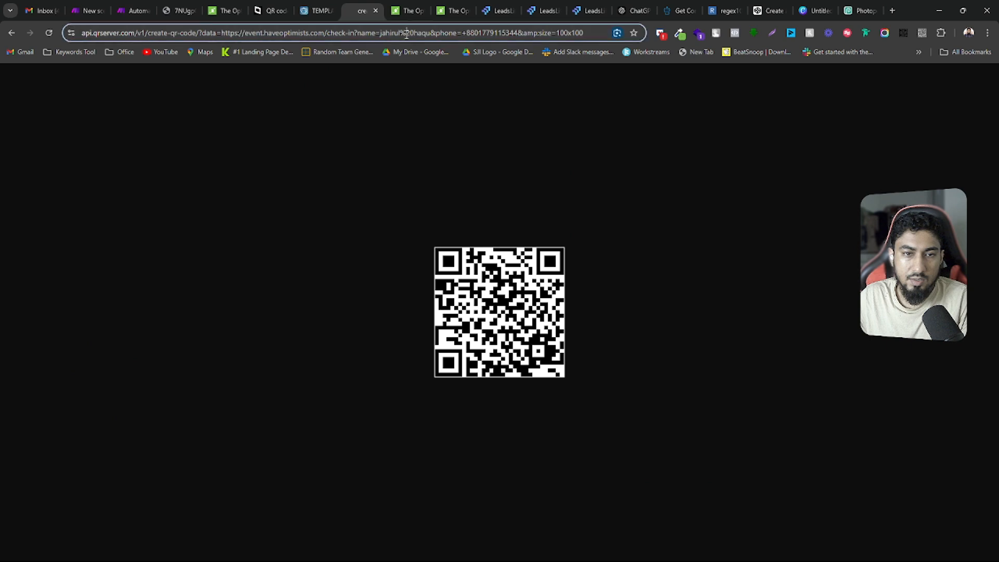
{"action": "mouse_move", "coordinate": [423, 33]}
{"action": "left_mouse_down"}
{"action": "mouse_move", "coordinate": [445, 33]}
{"action": "mouse_move", "coordinate": [423, 33]}
{"action": "left_mouse_up"}
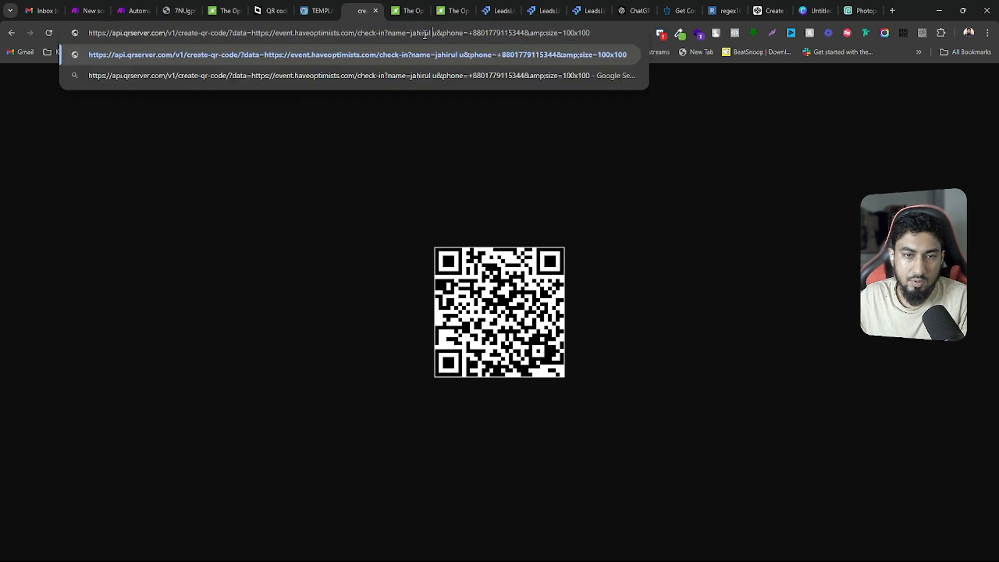
{"action": "key", "text": "BackSpace"}
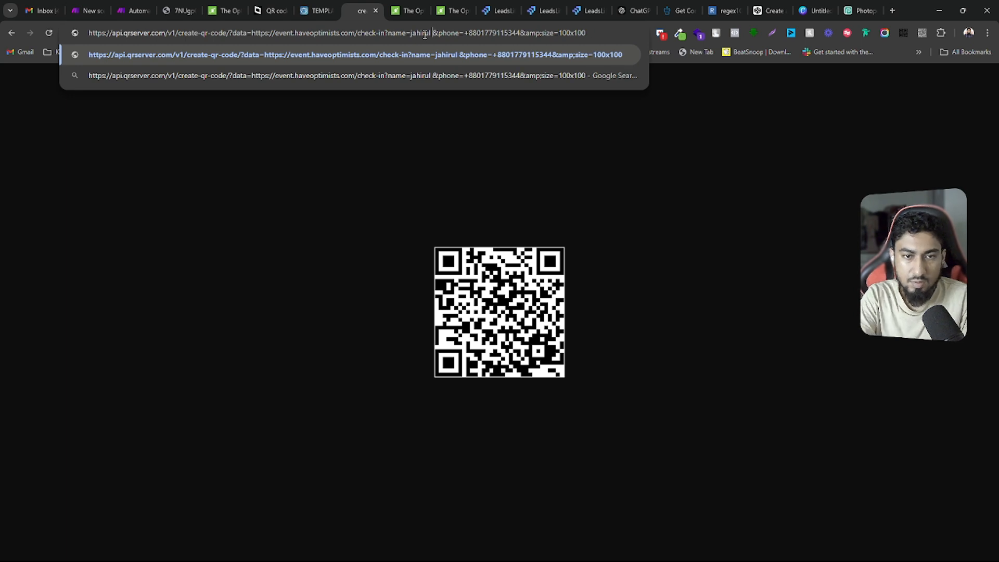
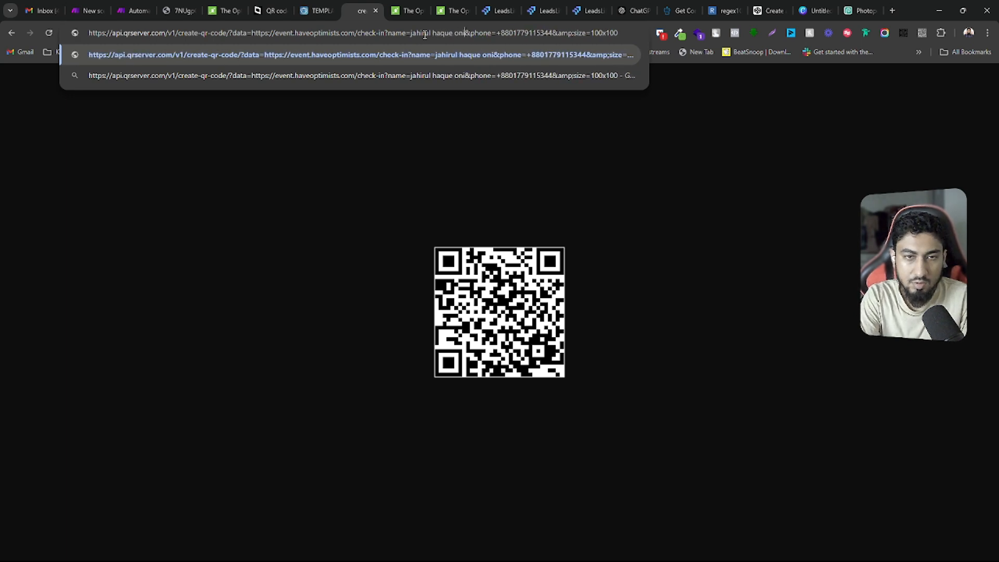
{"action": "key", "text": "Return"}
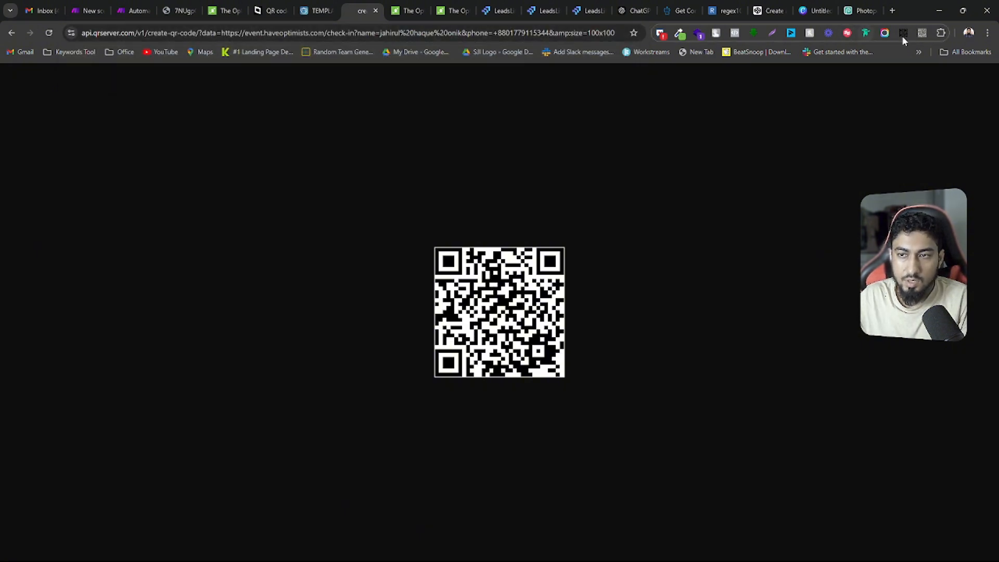
Decode the full-name QR code and compare the decoded link with the URL's ampersand and the phone and size parameters following it
{"action": "left_click", "coordinate": [922, 32]}
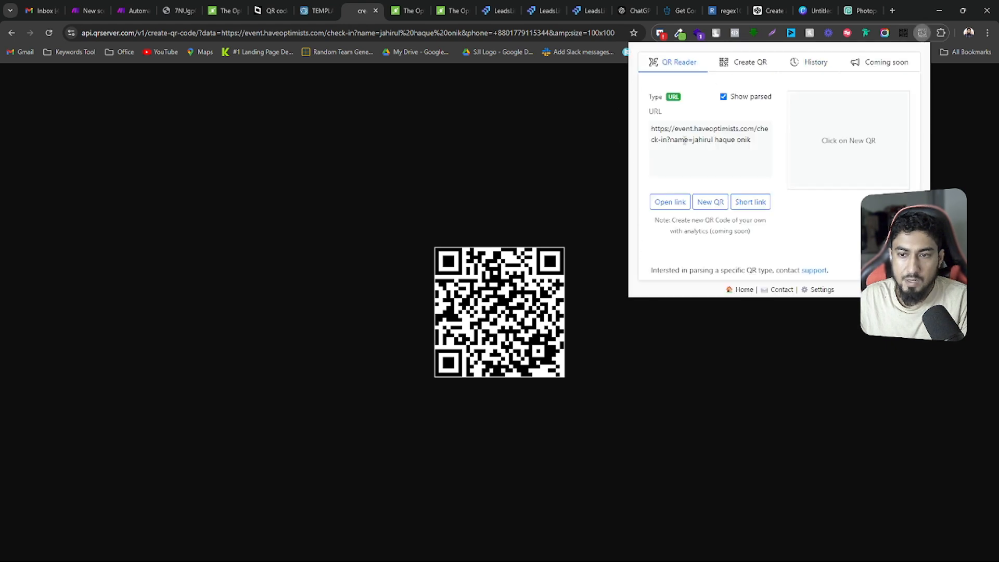
{"action": "left_click_drag", "start_coordinate": [652, 130], "coordinate": [761, 143]}
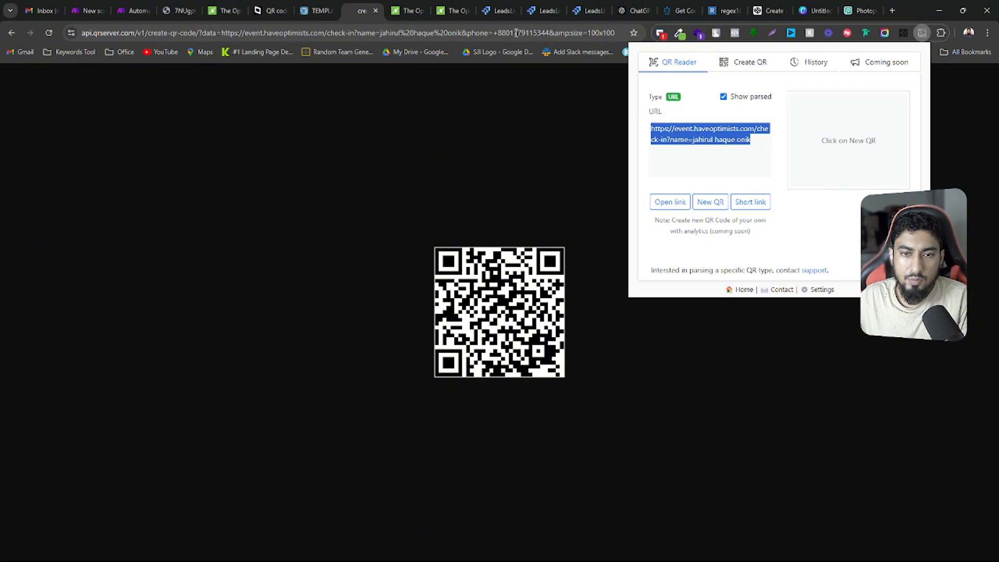
{"action": "left_click_drag", "start_coordinate": [549, 32], "coordinate": [489, 33]}
{"action": "left_click", "coordinate": [488, 33]}
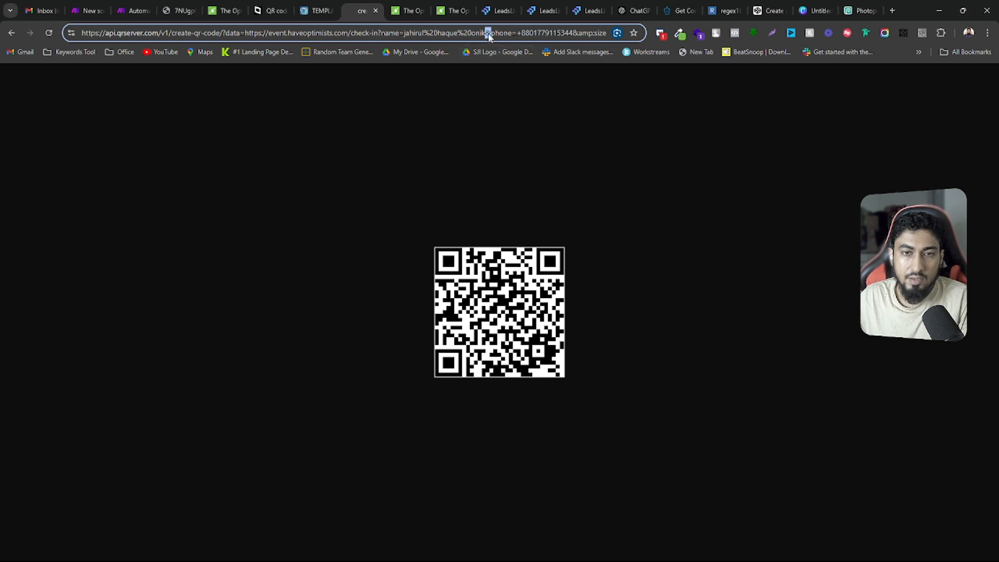
{"action": "left_click_drag", "start_coordinate": [572, 33], "coordinate": [612, 33]}
{"action": "left_click", "coordinate": [594, 33]}
{"action": "left_click", "coordinate": [571, 33]}
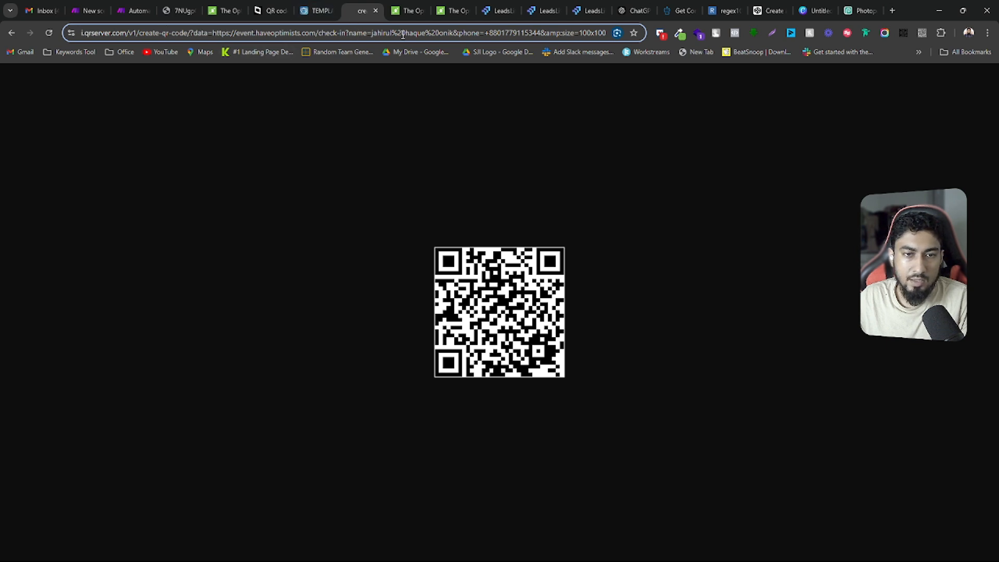
{"action": "double_click", "coordinate": [455, 33]}
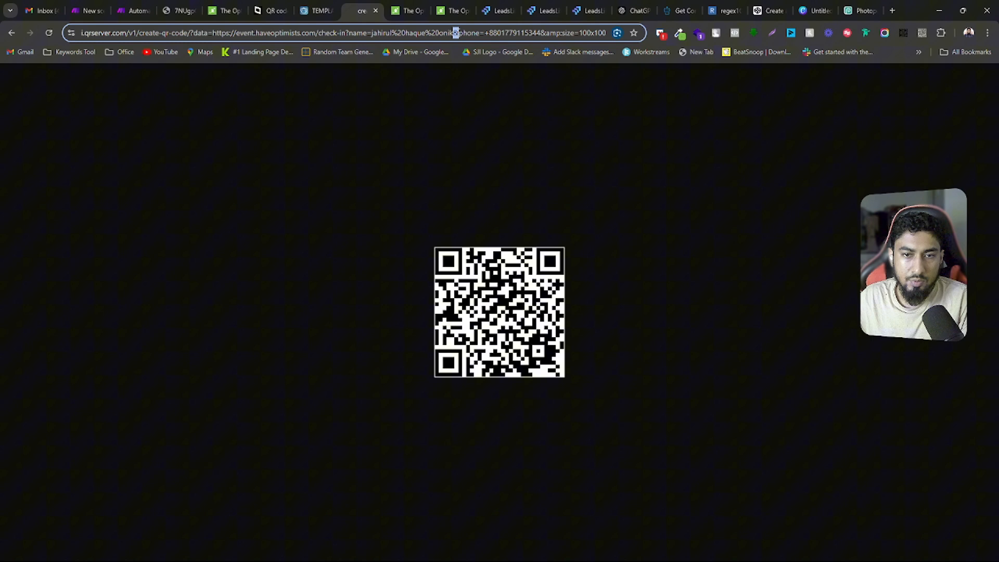
{"action": "left_click", "coordinate": [461, 33]}
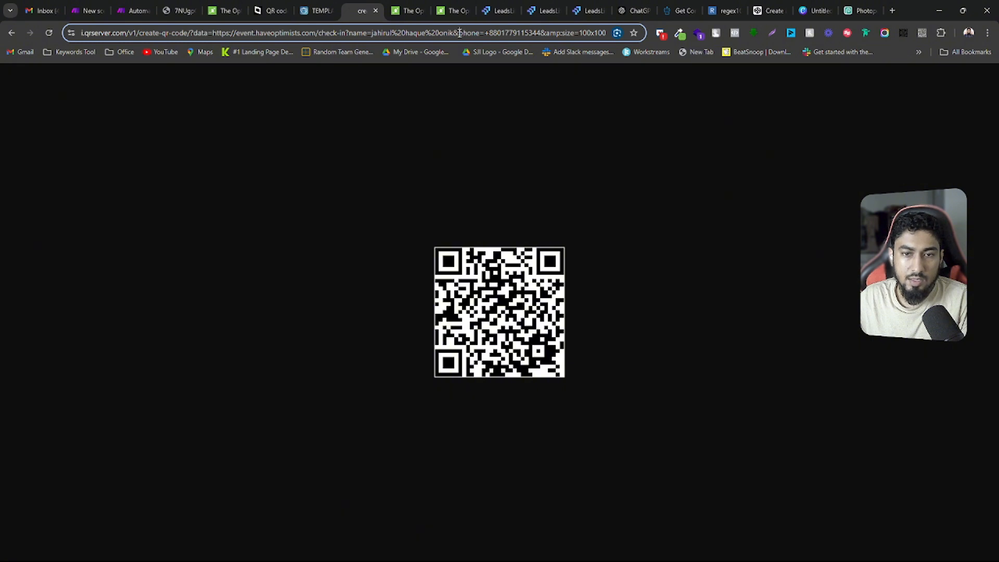
{"action": "left_click_drag", "start_coordinate": [460, 33], "coordinate": [611, 33]}
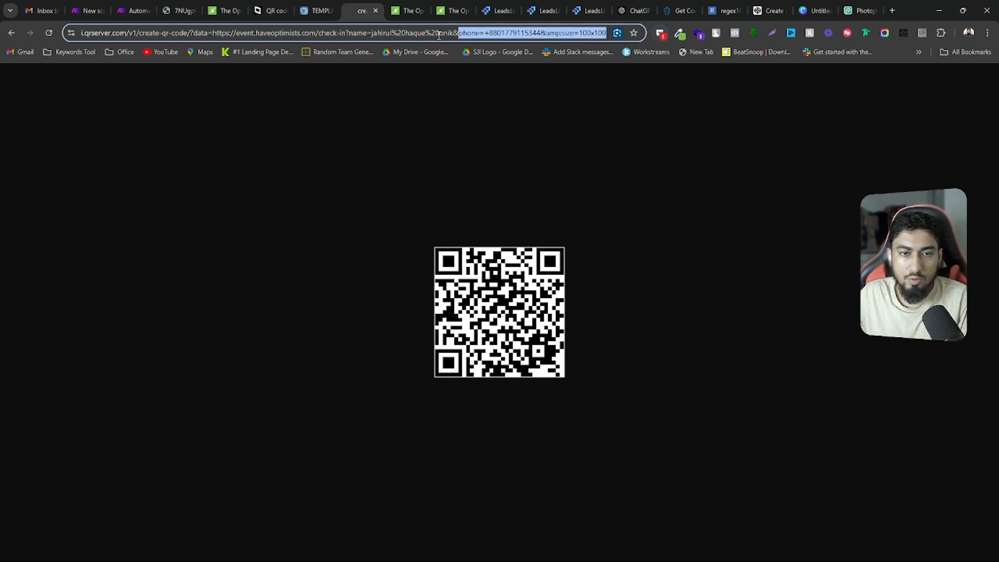
Examine the QR code URL's parts: the check-in link passed as data, the phone parameter and the 100x100 size value
{"action": "left_click", "coordinate": [419, 33]}
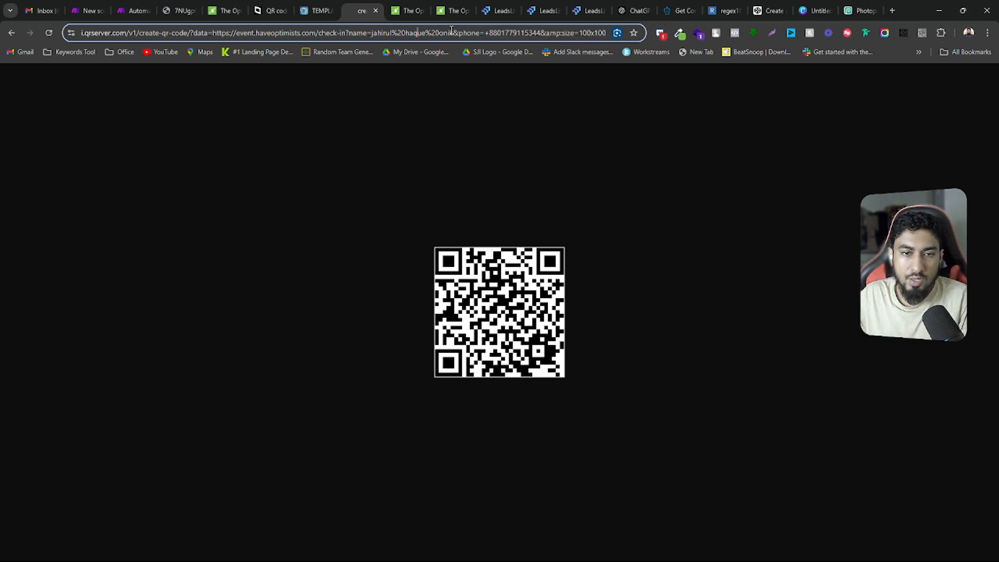
{"action": "left_click_drag", "start_coordinate": [450, 32], "coordinate": [83, 33]}
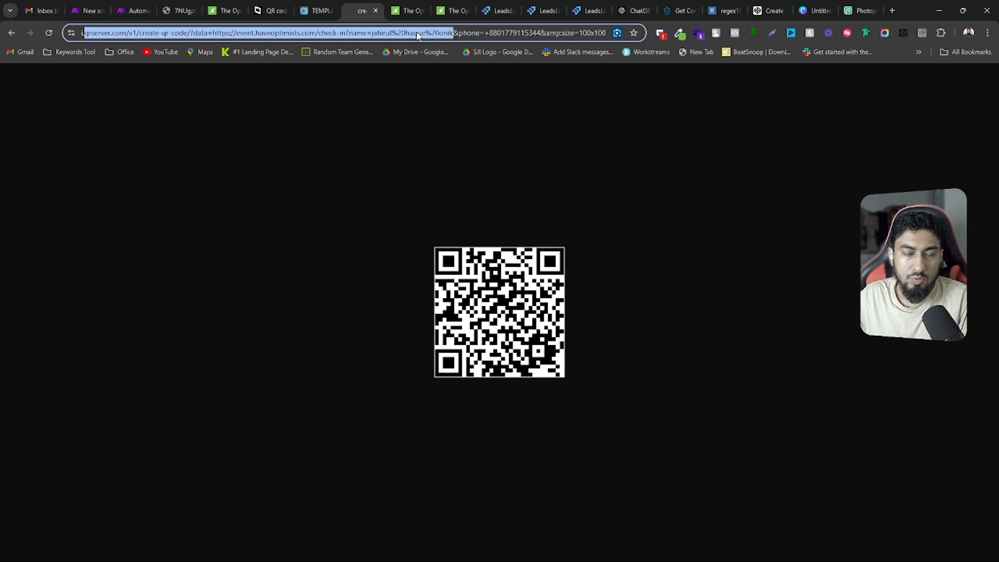
{"action": "left_click", "coordinate": [516, 33]}
{"action": "left_click_drag", "start_coordinate": [579, 33], "coordinate": [618, 34]}
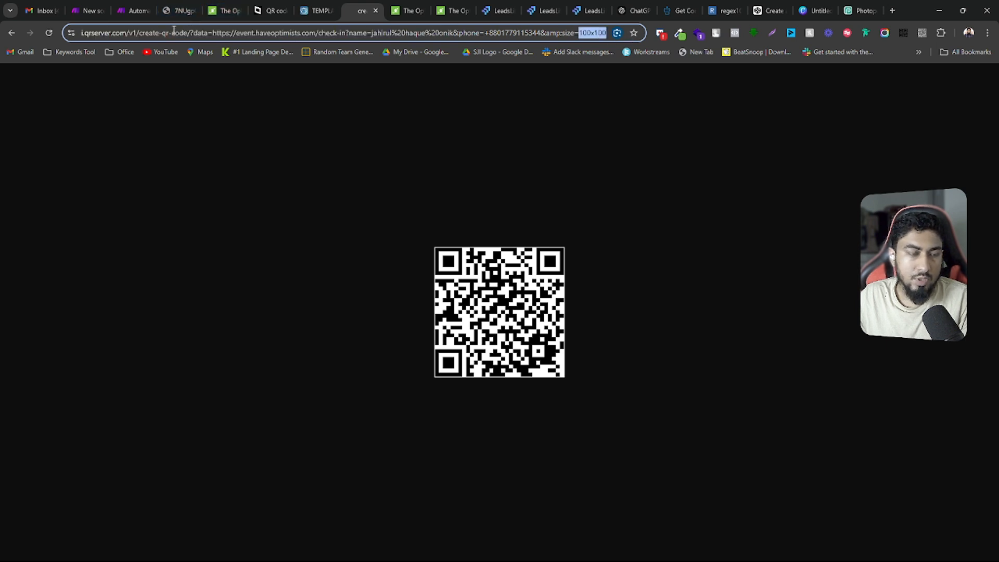
{"action": "left_click_drag", "start_coordinate": [211, 33], "coordinate": [453, 33]}
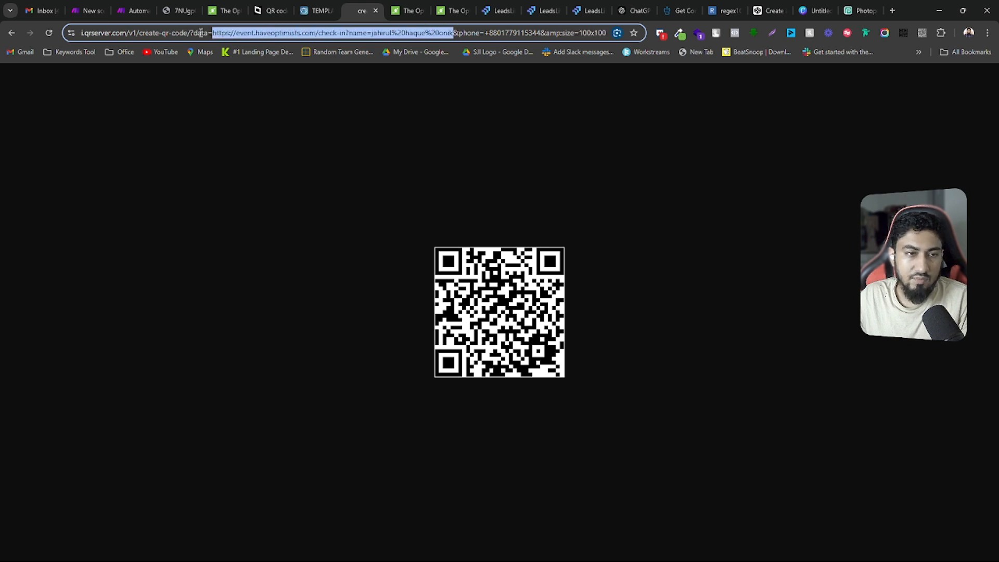
{"action": "left_click", "coordinate": [219, 33]}
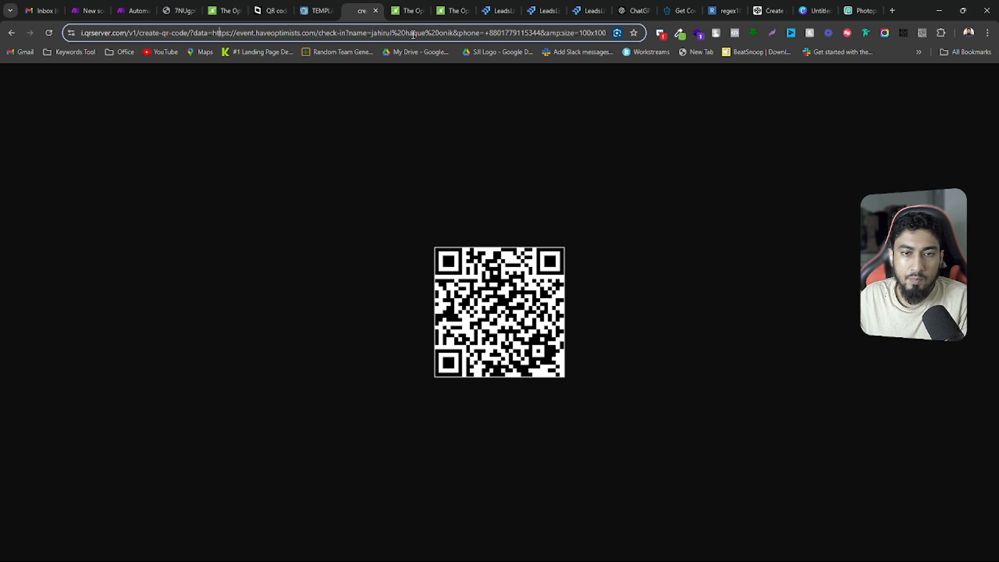
Try an ampersand in place of the first %20 in the URL's name value, and swap it for a plain space
{"action": "left_click_drag", "start_coordinate": [391, 33], "coordinate": [406, 34]}
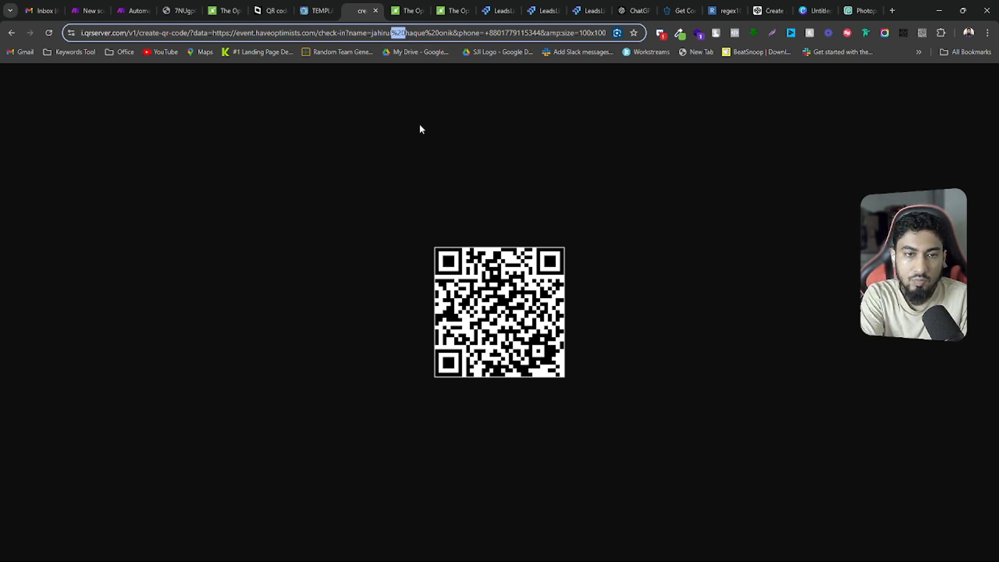
{"action": "type", "text": "l&"}
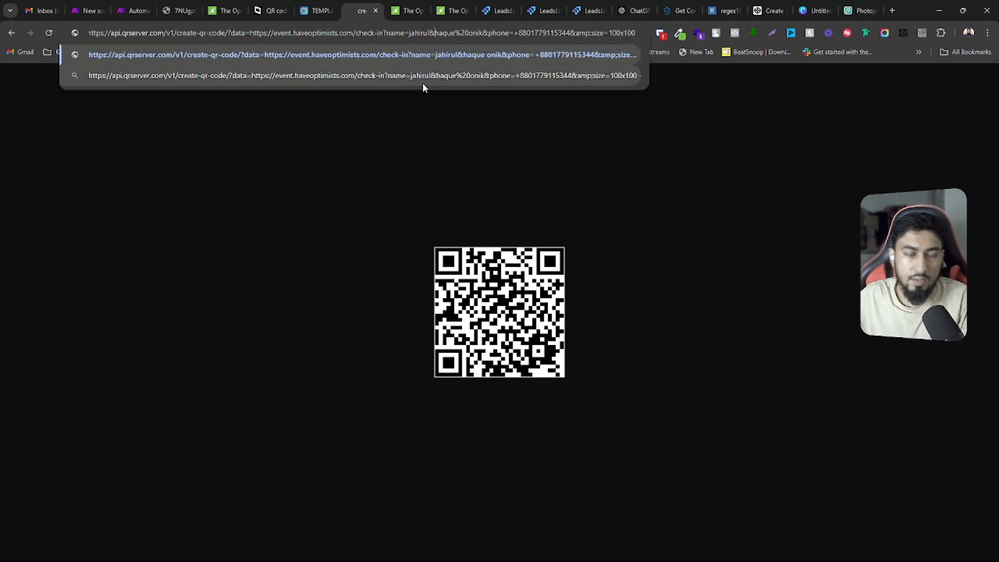
{"action": "key", "text": "ctrl+z"}
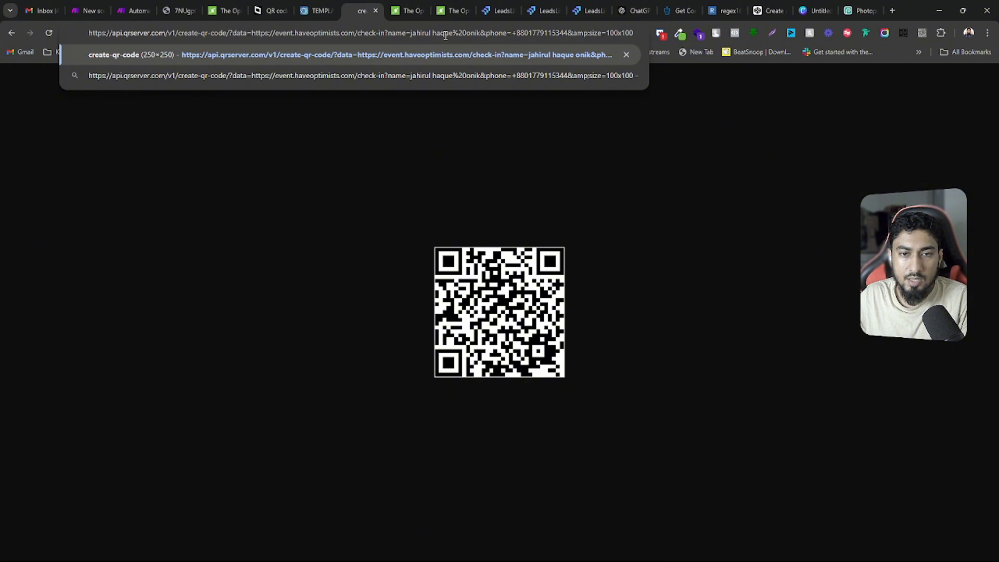
Compare the plain space in the URL's name value with the remaining %20 encoding
{"action": "left_click_drag", "start_coordinate": [452, 33], "coordinate": [467, 32]}
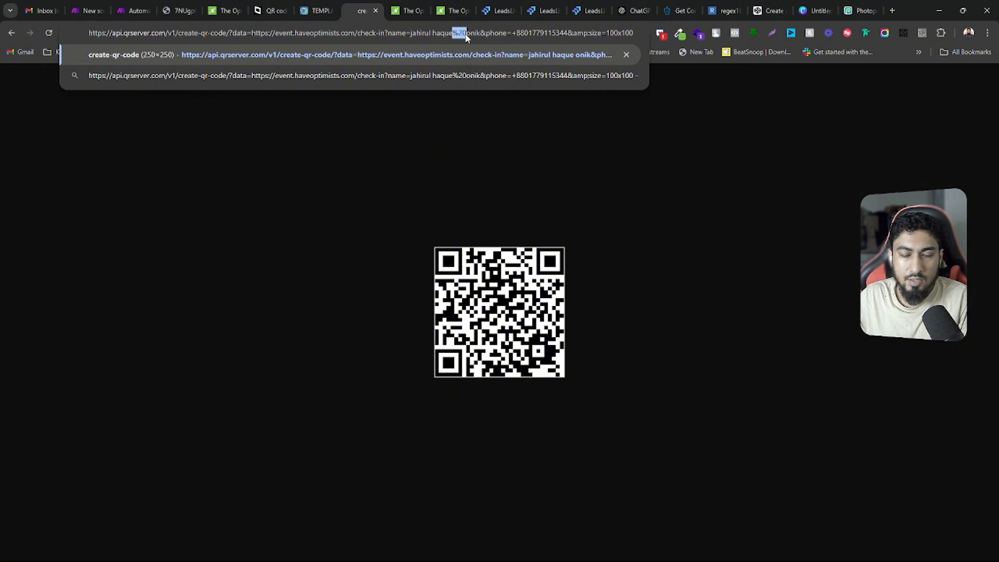
{"action": "left_click", "coordinate": [432, 33]}
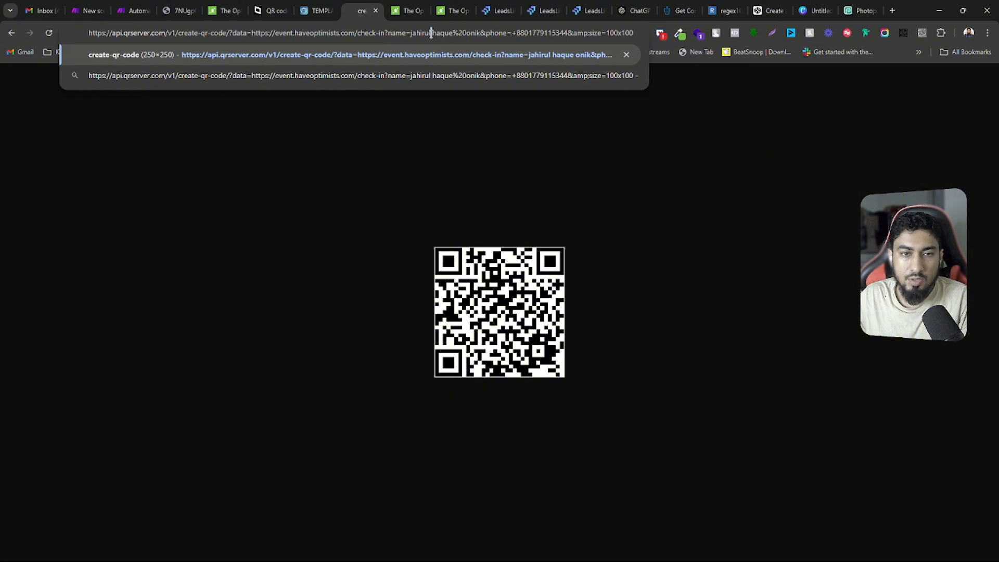
{"action": "left_click_drag", "start_coordinate": [453, 33], "coordinate": [467, 33]}
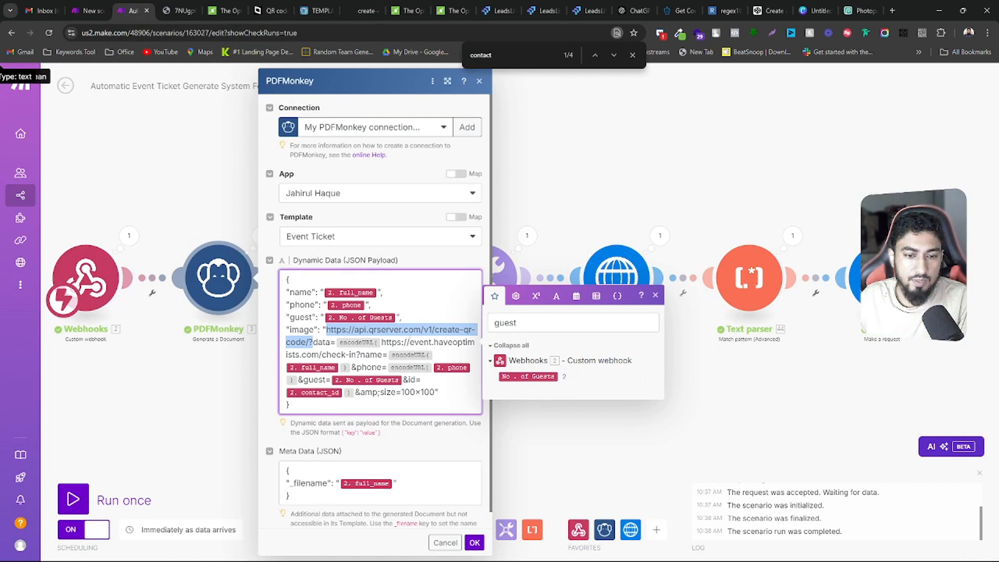
Switch to the Make scenario and examine the encodeURL function around the data link in the PDFMonkey JSON payload
{"action": "left_click", "coordinate": [317, 342]}
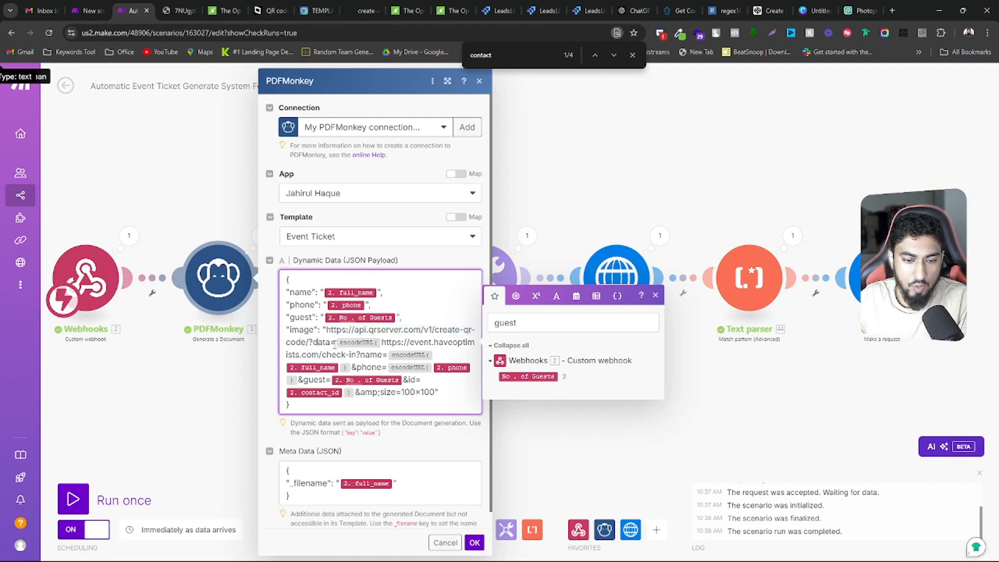
{"action": "left_click", "coordinate": [377, 343]}
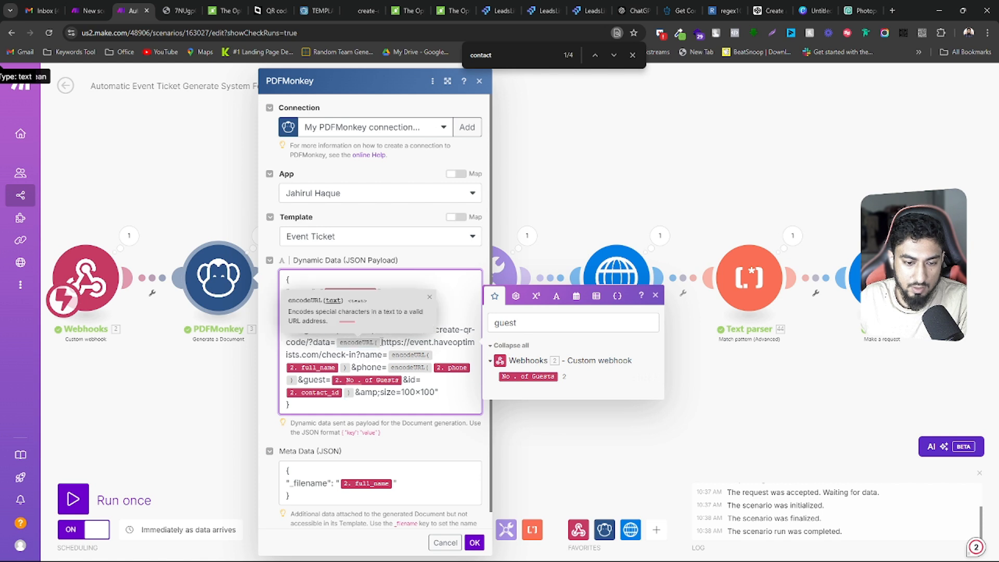
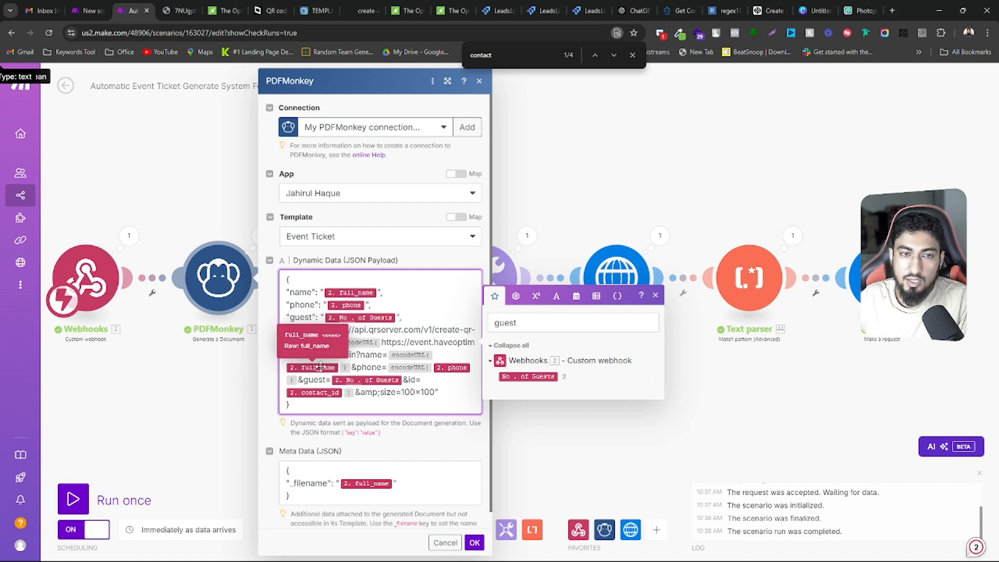
Compare the QR code URL in its browser tab with the encodeURL-wrapped check-in link in Make's PDFMonkey JSON payload
{"action": "left_click", "coordinate": [364, 10]}
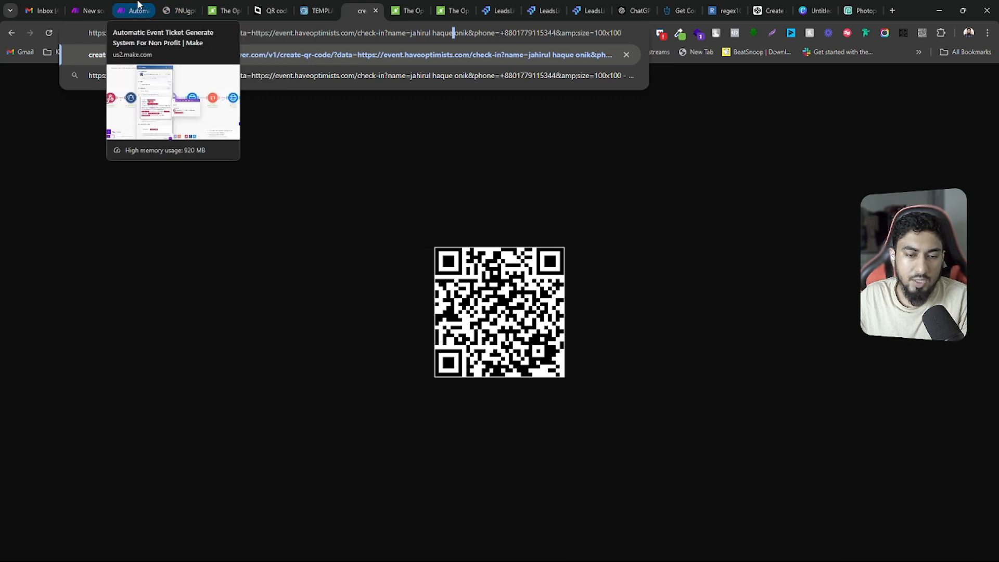
{"action": "left_click", "coordinate": [138, 5]}
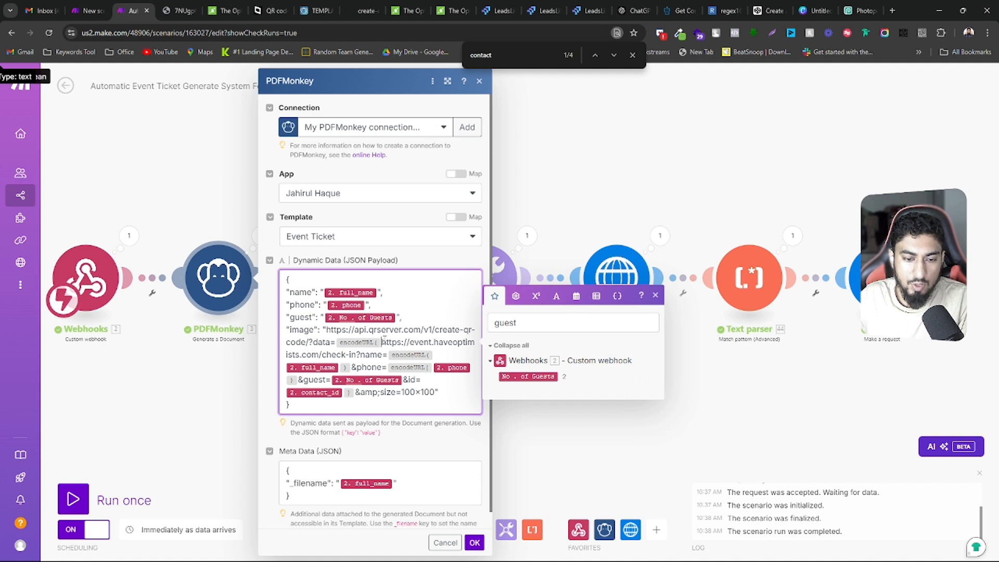
{"action": "left_click_drag", "start_coordinate": [382, 342], "coordinate": [345, 391]}
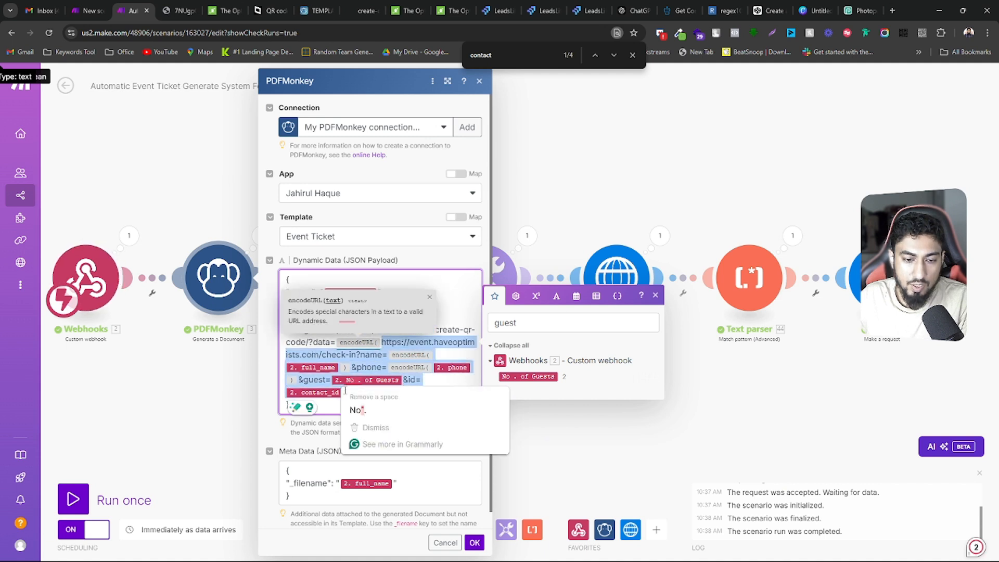
{"action": "left_click", "coordinate": [446, 362]}
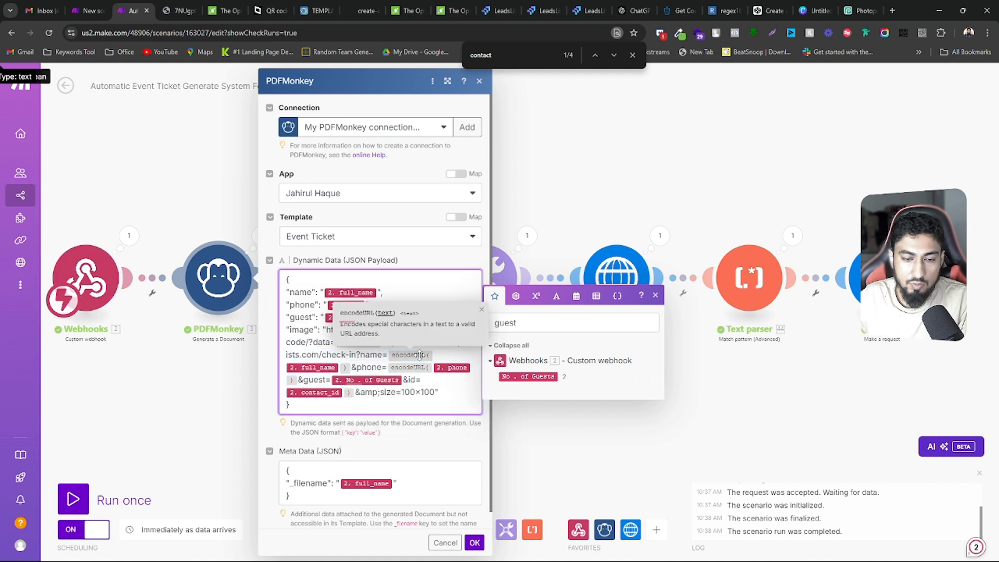
{"action": "left_click", "coordinate": [336, 364]}
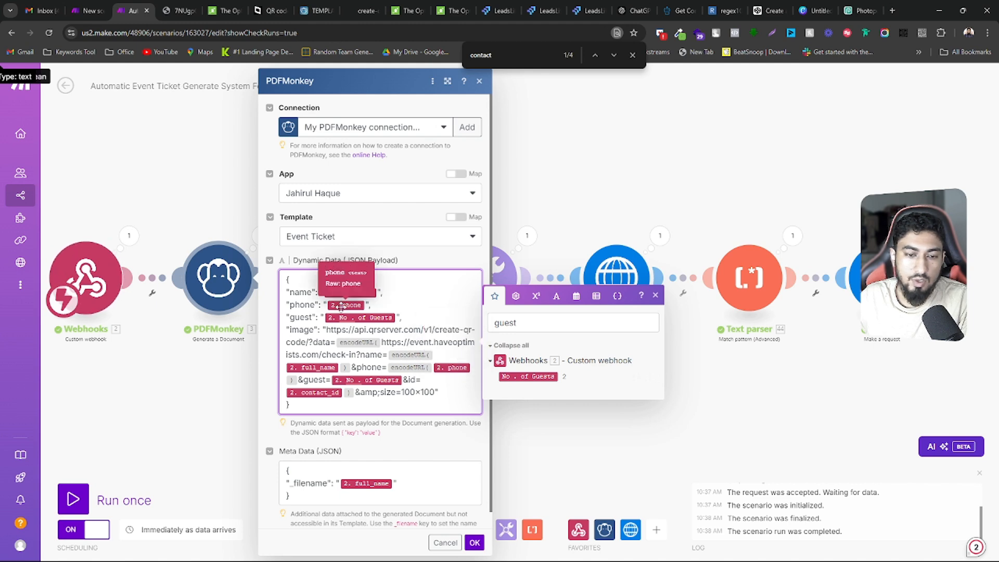
Search the Webhooks module's output bundle for "phone" to find the contact's phone field, and close the output
{"action": "left_click", "coordinate": [129, 235]}
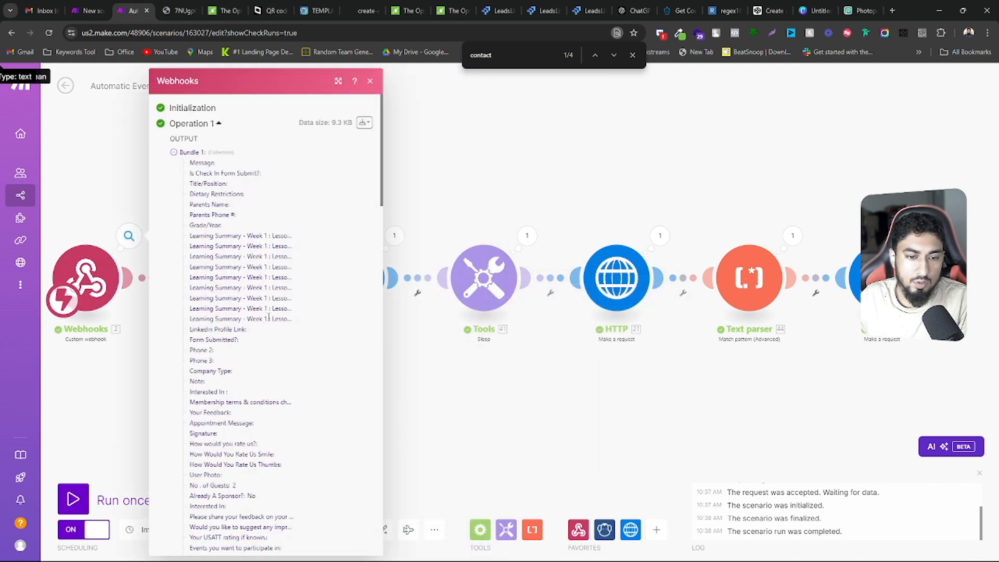
{"action": "scroll", "coordinate": [268, 317], "scroll_direction": "down", "scroll_amount": 15}
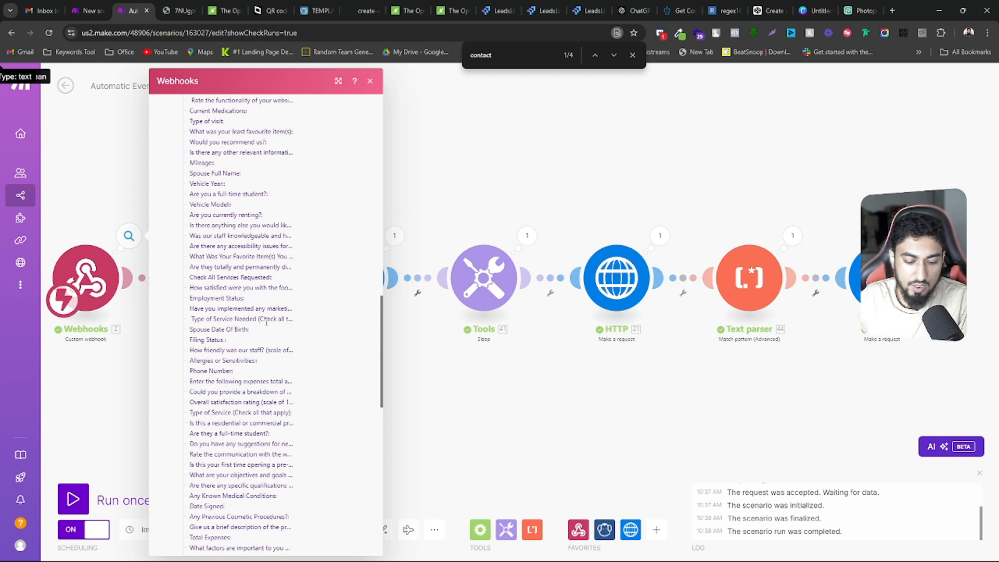
{"action": "key", "text": "ctrl+f"}
{"action": "type", "text": "phone"}
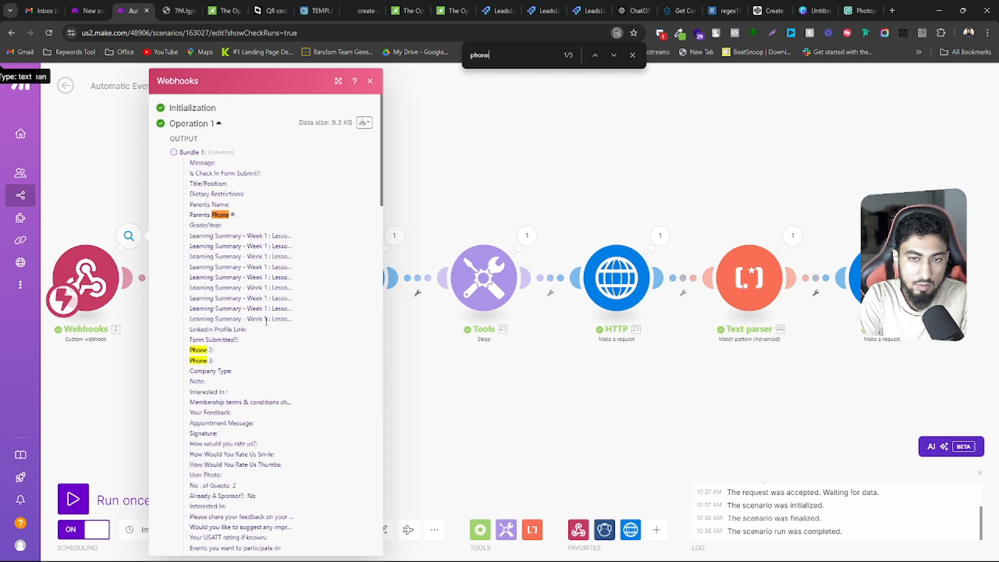
{"action": "left_click", "coordinate": [612, 57]}
{"action": "left_click", "coordinate": [612, 56]}
{"action": "left_click", "coordinate": [612, 56]}
{"action": "left_click", "coordinate": [613, 57]}
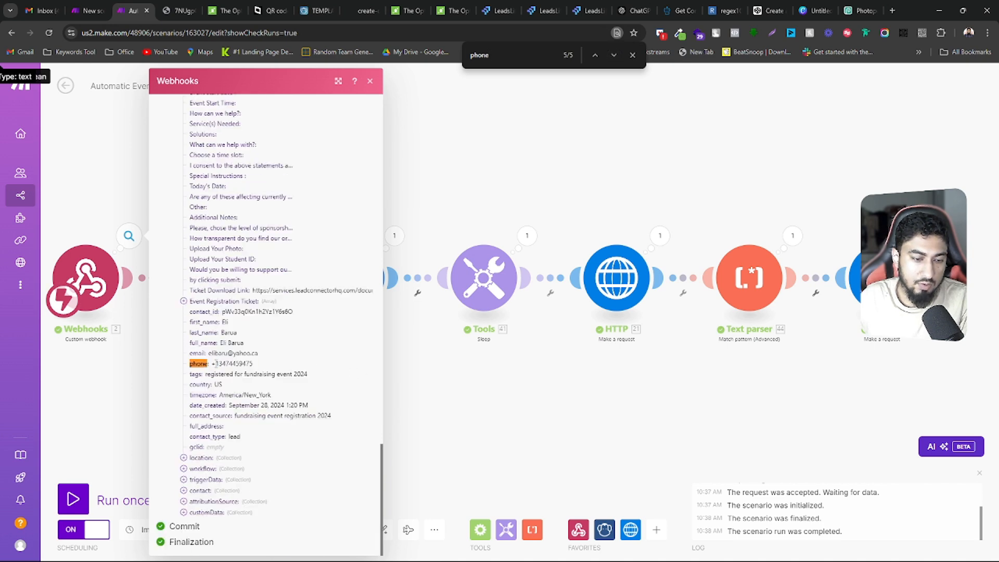
{"action": "left_click", "coordinate": [472, 195]}
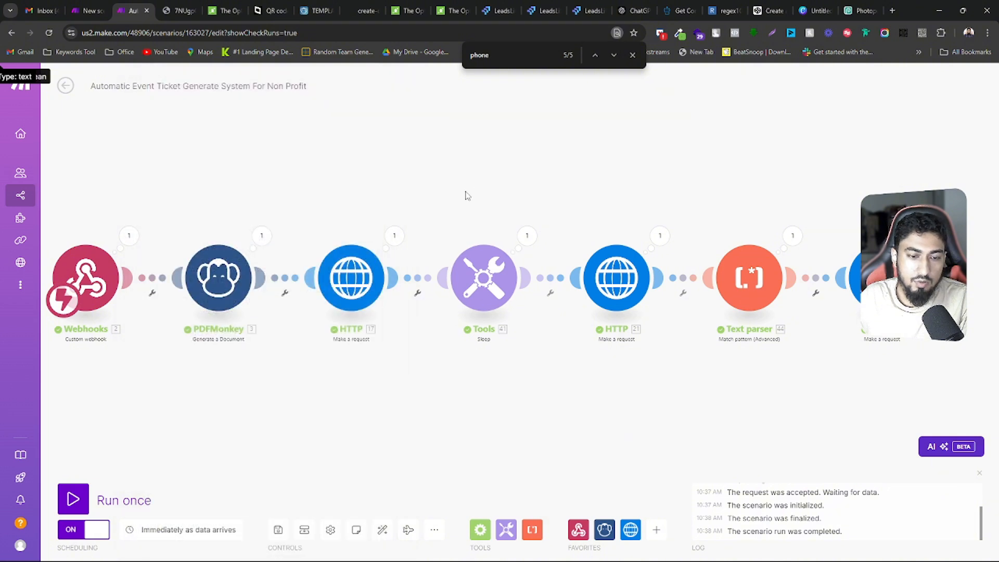
Open the PDFMonkey module's settings and examine the check-in link's encoded parameters, including id, in the JSON payload
{"action": "left_click", "coordinate": [222, 268]}
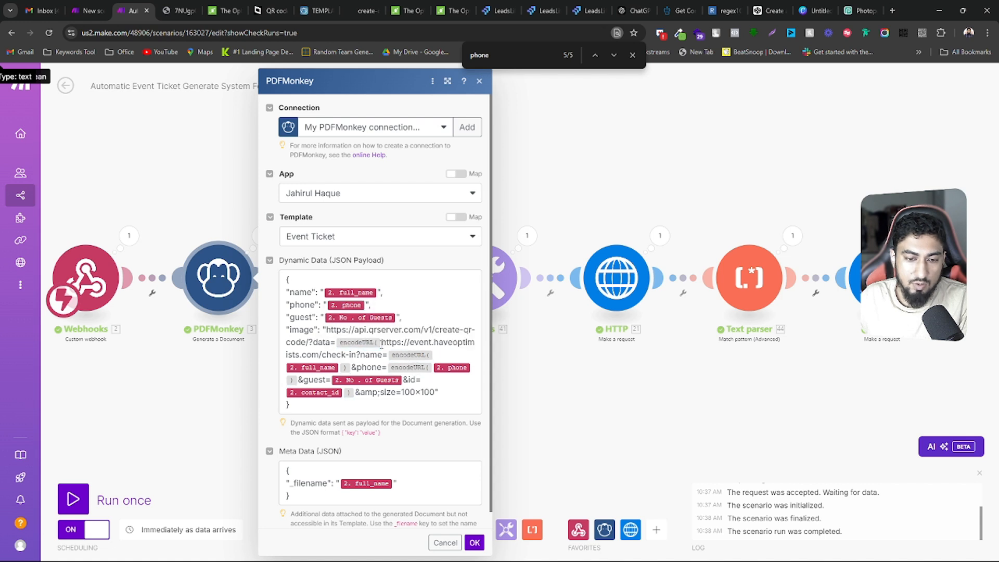
{"action": "left_click_drag", "start_coordinate": [381, 342], "coordinate": [347, 395]}
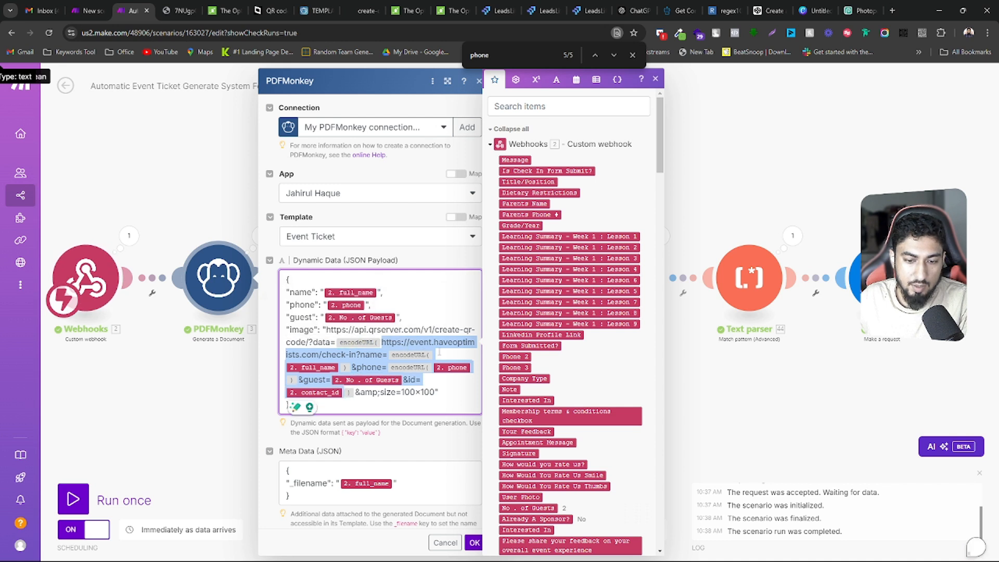
{"action": "left_click", "coordinate": [392, 354]}
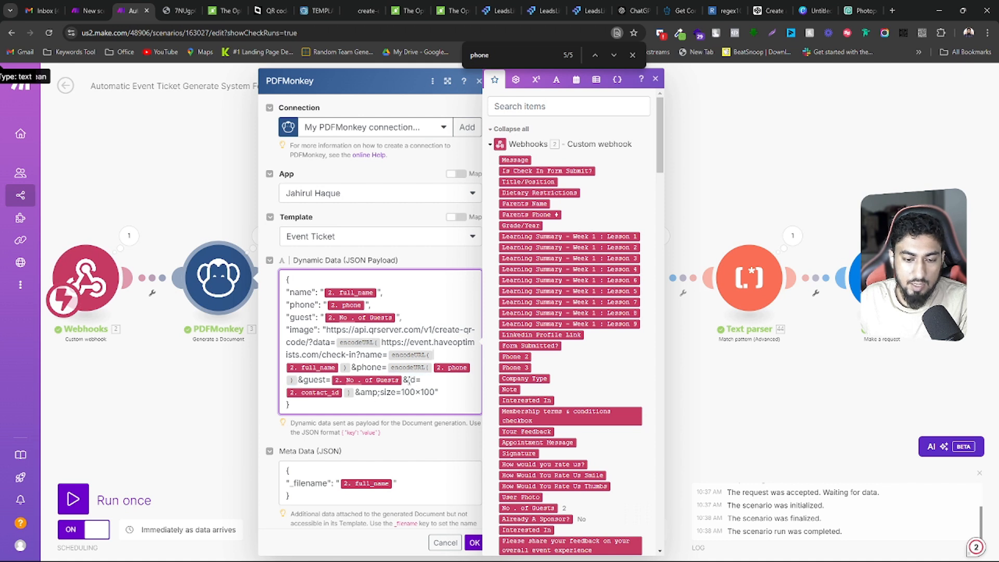
{"action": "double_click", "coordinate": [410, 379]}
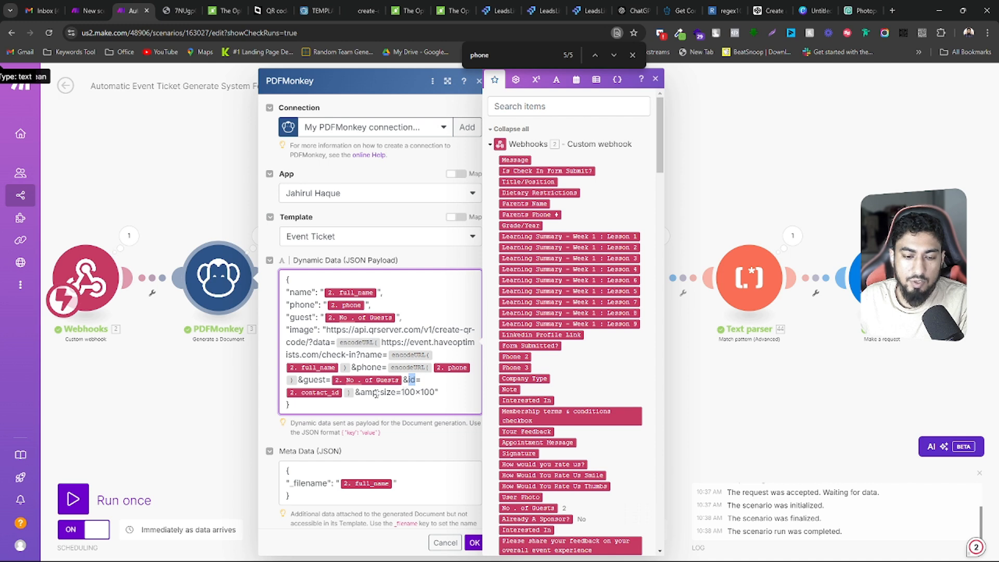
Examine the _filename entry in the Meta Data JSON and the size=100x100 ending of the payload's image URL
{"action": "scroll", "coordinate": [345, 424], "scroll_direction": "down", "scroll_amount": 1}
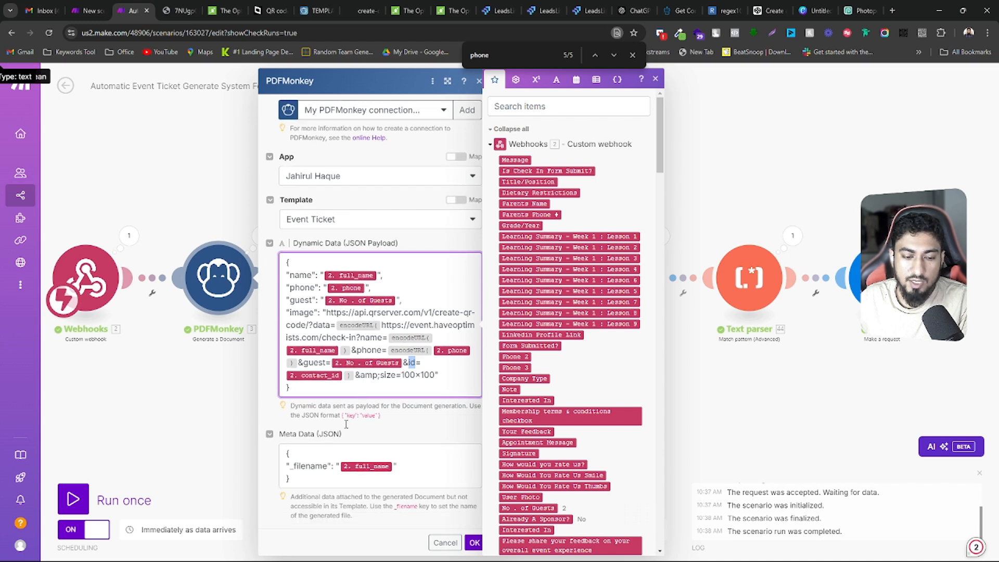
{"action": "left_click_drag", "start_coordinate": [307, 478], "coordinate": [284, 453]}
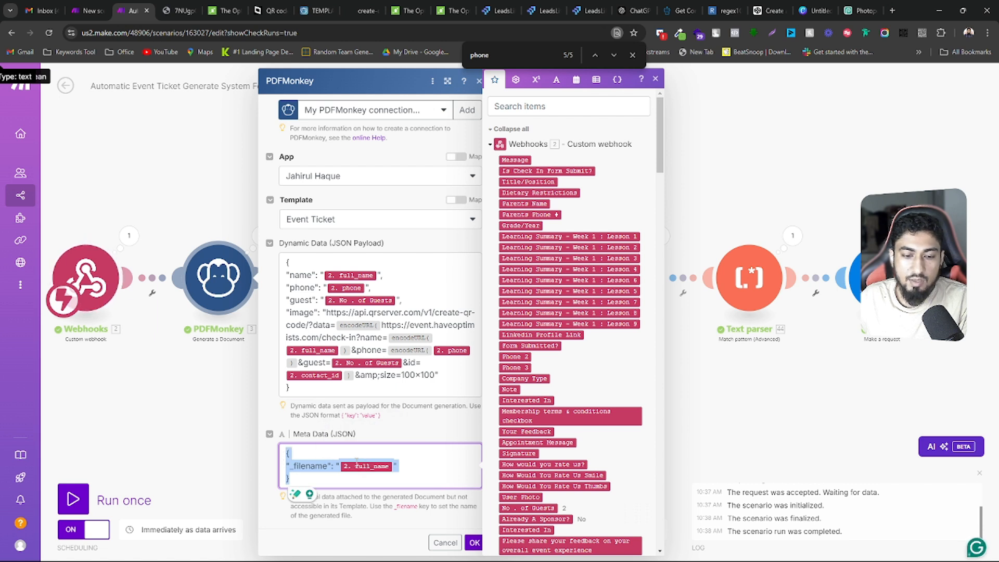
{"action": "left_click", "coordinate": [293, 462]}
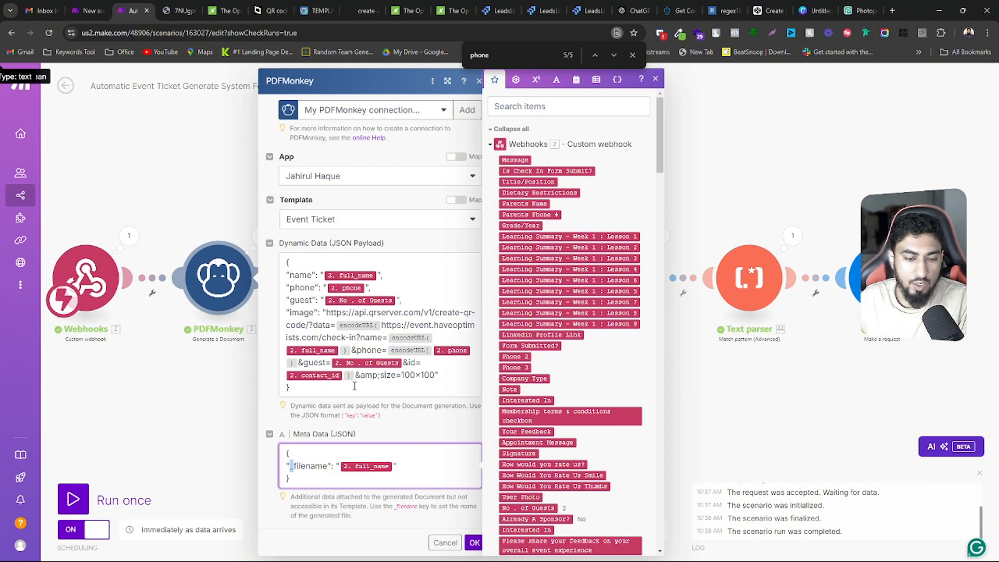
{"action": "left_click_drag", "start_coordinate": [356, 375], "coordinate": [451, 377]}
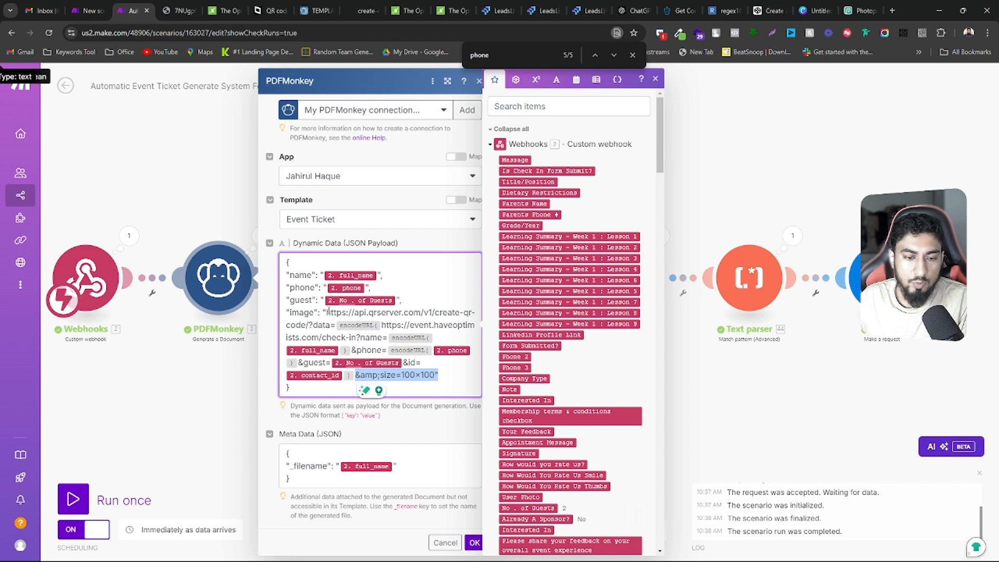
Go back through the QR code tab's history, and highlight the HelloWorld data value in the goQR quick start guide's img example
{"action": "left_click", "coordinate": [365, 10]}
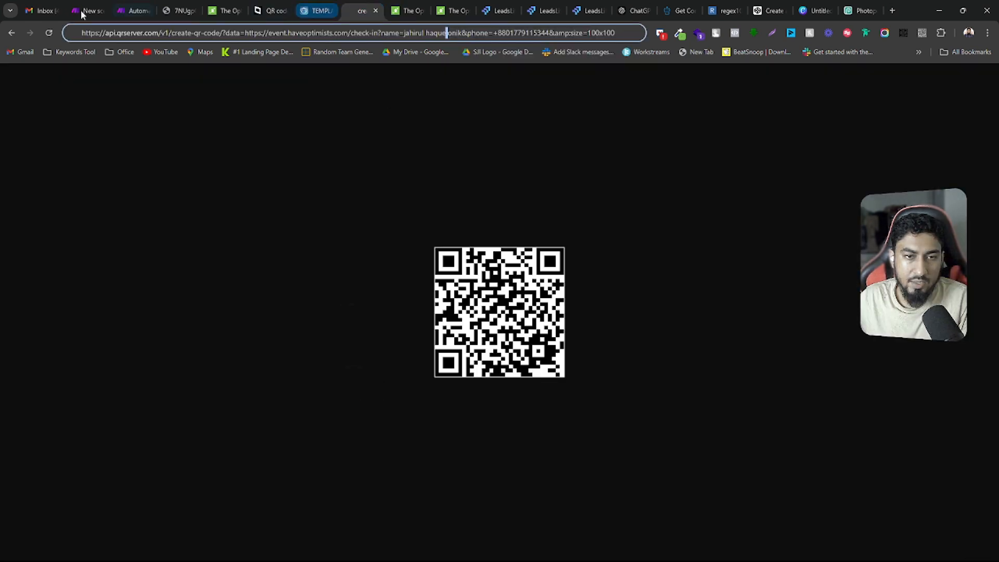
{"action": "left_click", "coordinate": [12, 33]}
{"action": "left_click", "coordinate": [12, 33]}
{"action": "left_click", "coordinate": [12, 33]}
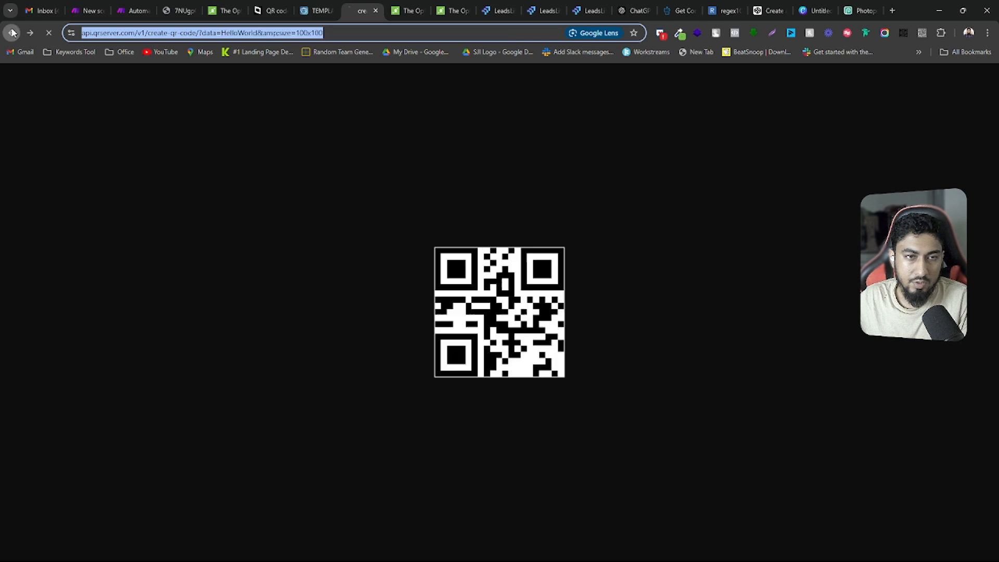
{"action": "left_click", "coordinate": [12, 33]}
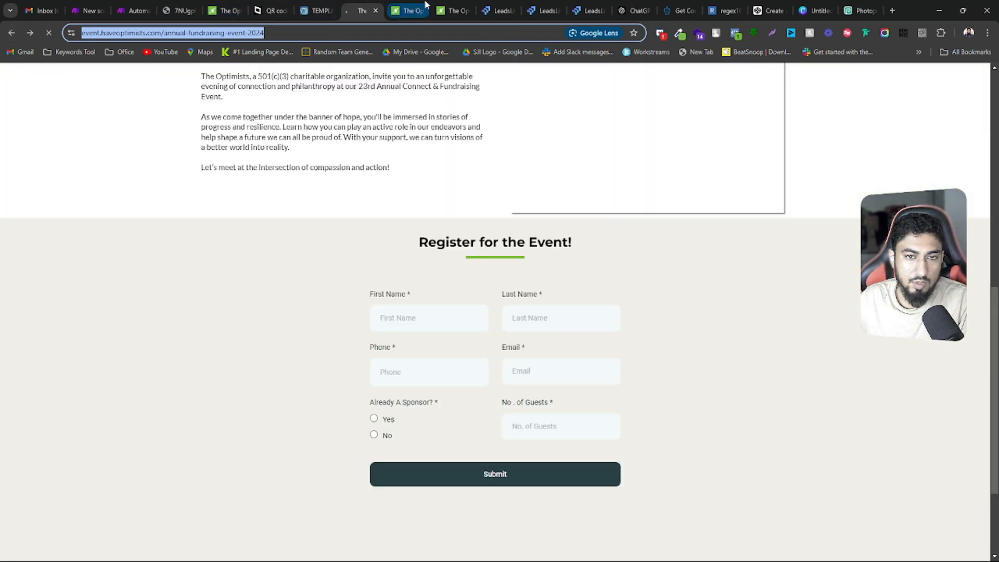
{"action": "left_click", "coordinate": [271, 10]}
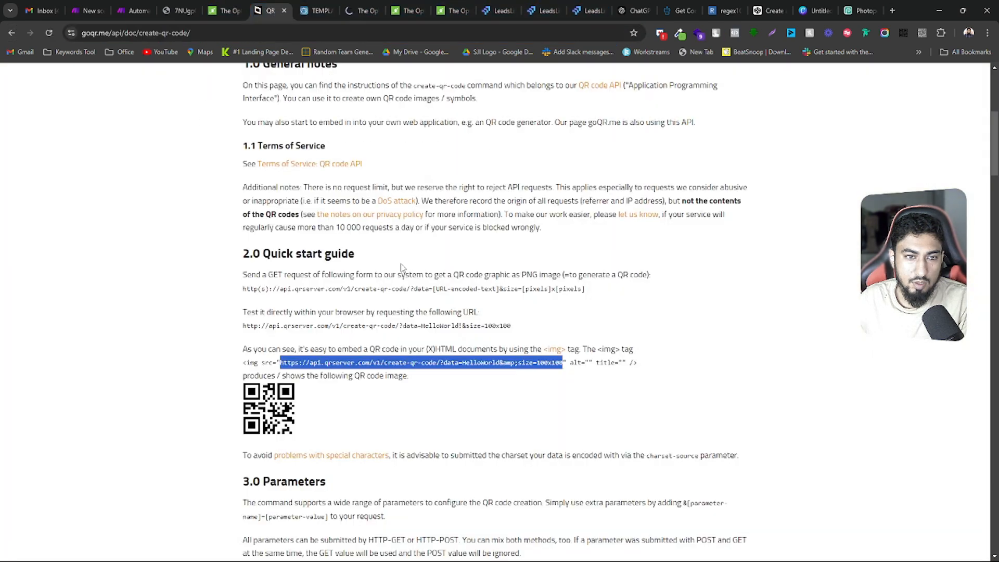
{"action": "left_click", "coordinate": [453, 362]}
{"action": "left_click_drag", "start_coordinate": [464, 363], "coordinate": [497, 361]}
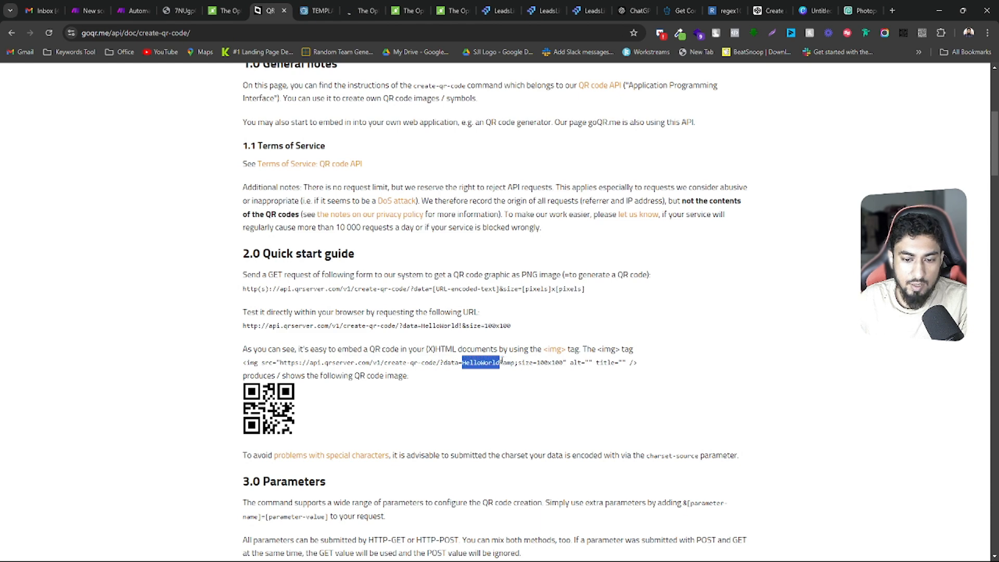
Return to the Make scenario, cancel the PDFMonkey settings and inspect the module's run input and output bundles
{"action": "left_click", "coordinate": [135, 6]}
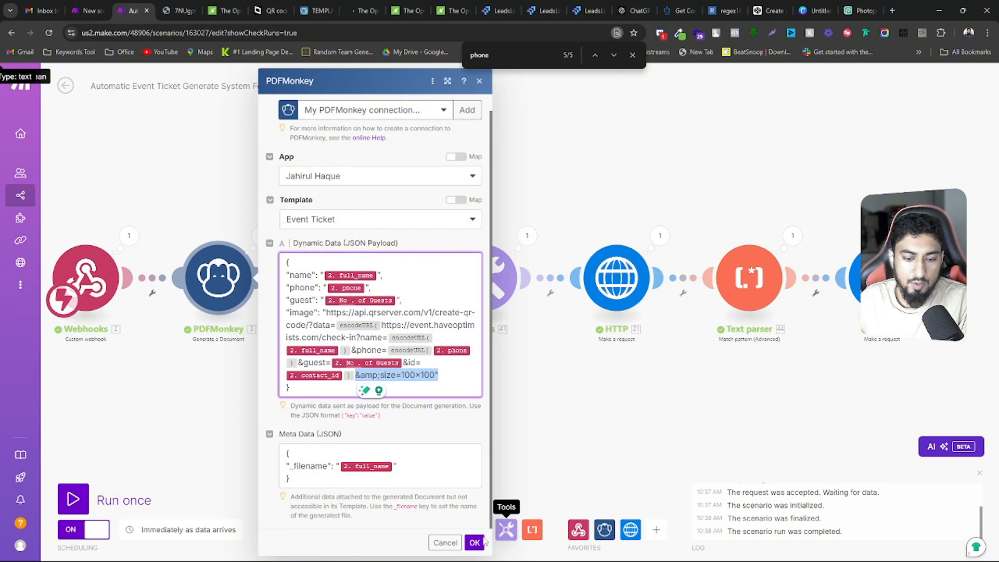
{"action": "left_click", "coordinate": [446, 543]}
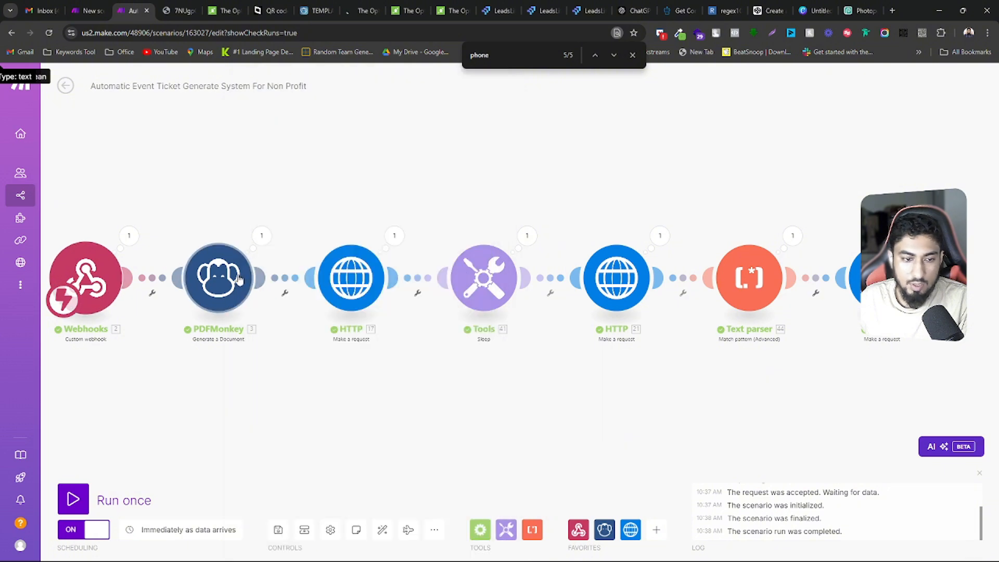
{"action": "left_click", "coordinate": [262, 237]}
{"action": "scroll", "coordinate": [405, 313], "scroll_direction": "down", "scroll_amount": 2}
{"action": "scroll", "coordinate": [420, 274], "scroll_direction": "up", "scroll_amount": 2}
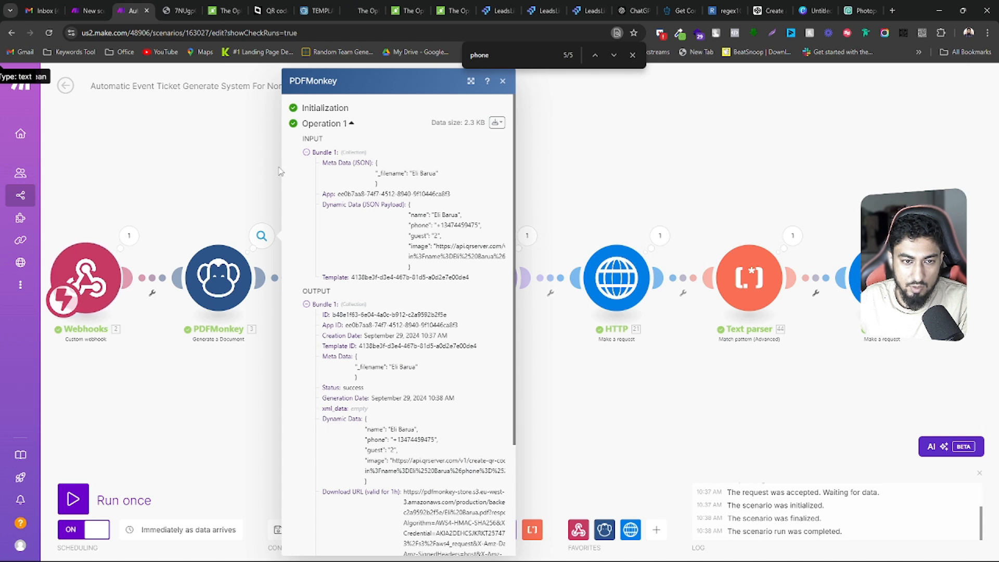
Copy the image line from the PDFMonkey input payload and replace all the text in Notepad with it
{"action": "triple_click", "coordinate": [437, 246]}
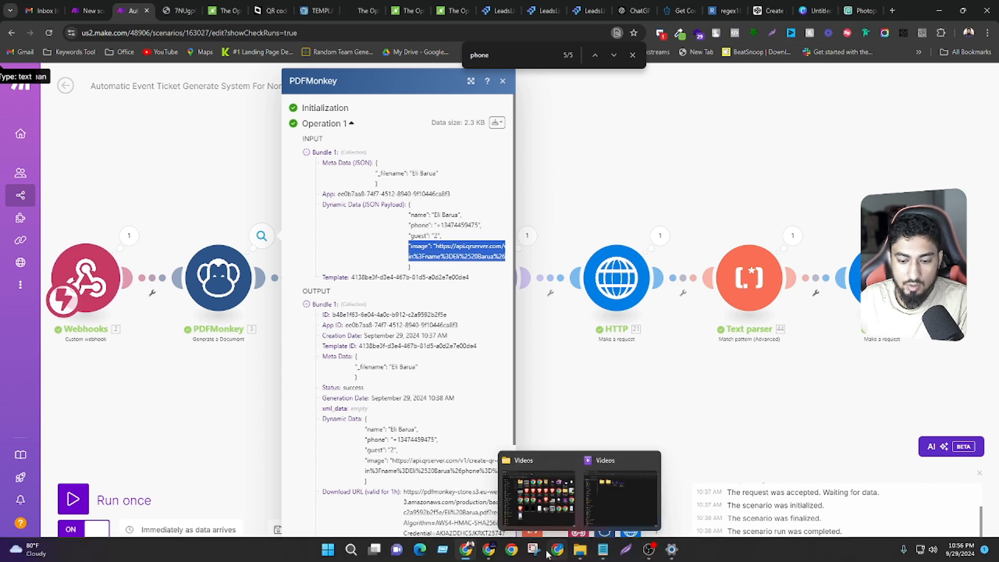
{"action": "left_click", "coordinate": [602, 549]}
{"action": "key", "text": "ctrl+a"}
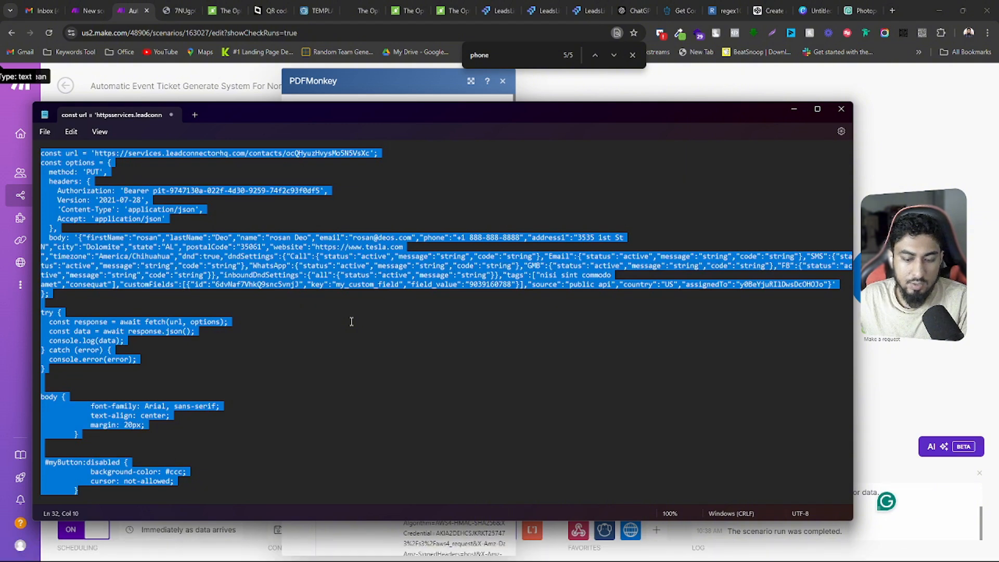
{"action": "key", "text": "ctrl+v"}
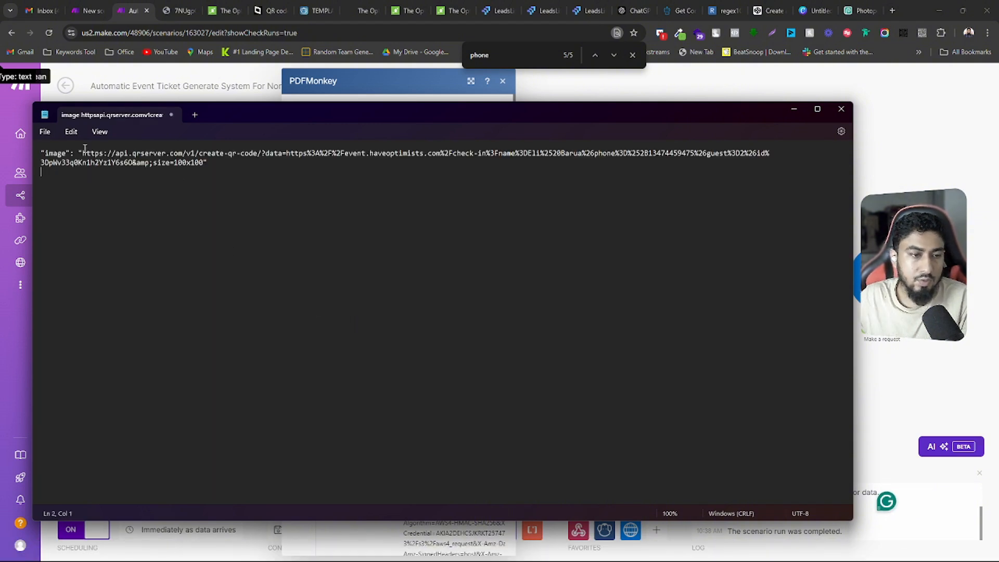
Examine the encoded data link and full image URL in Notepad, minimize Notepad and close the PDFMonkey run output
{"action": "left_click_drag", "start_coordinate": [82, 153], "coordinate": [205, 162]}
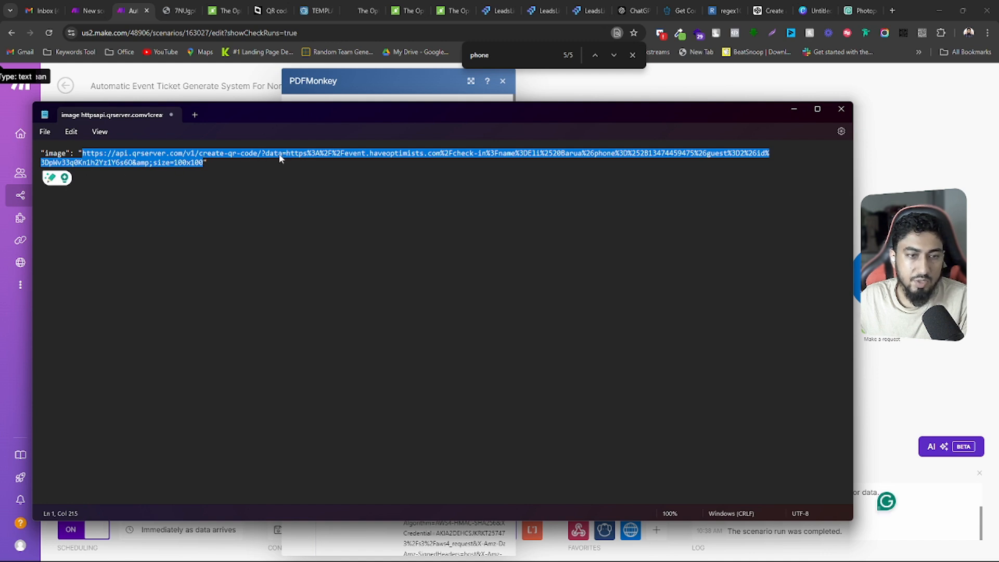
{"action": "left_click", "coordinate": [255, 154]}
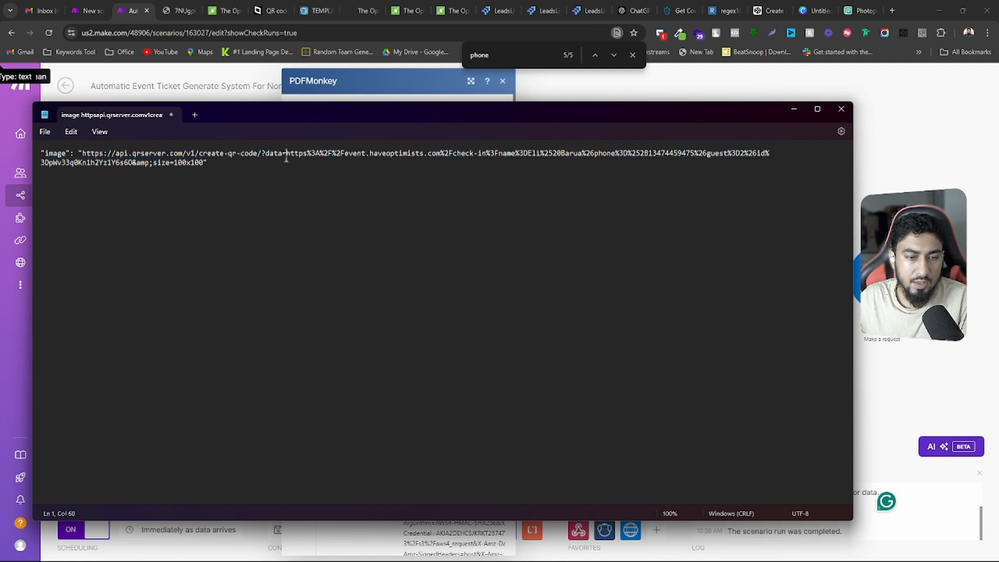
{"action": "left_click_drag", "start_coordinate": [288, 154], "coordinate": [131, 164]}
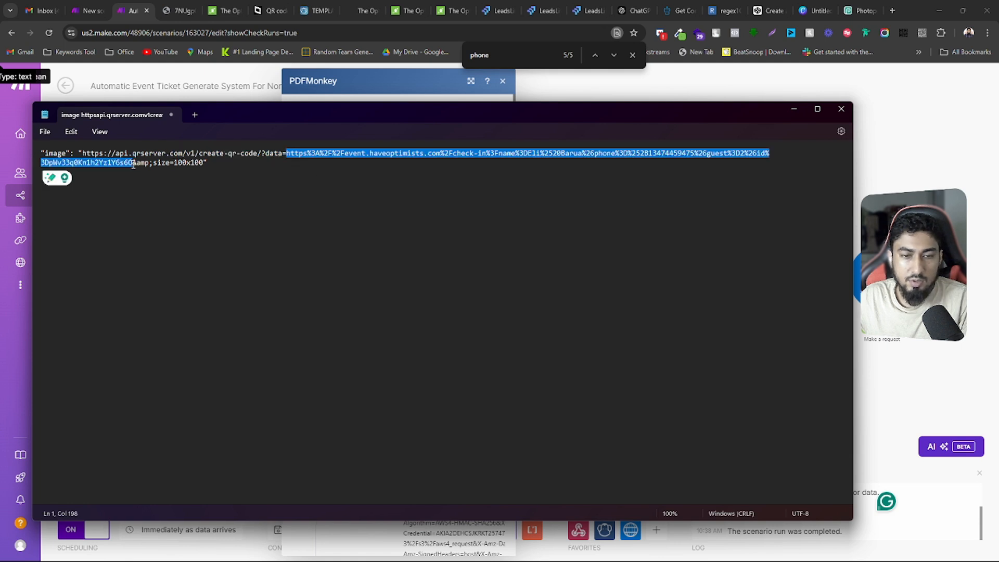
{"action": "left_click", "coordinate": [446, 156]}
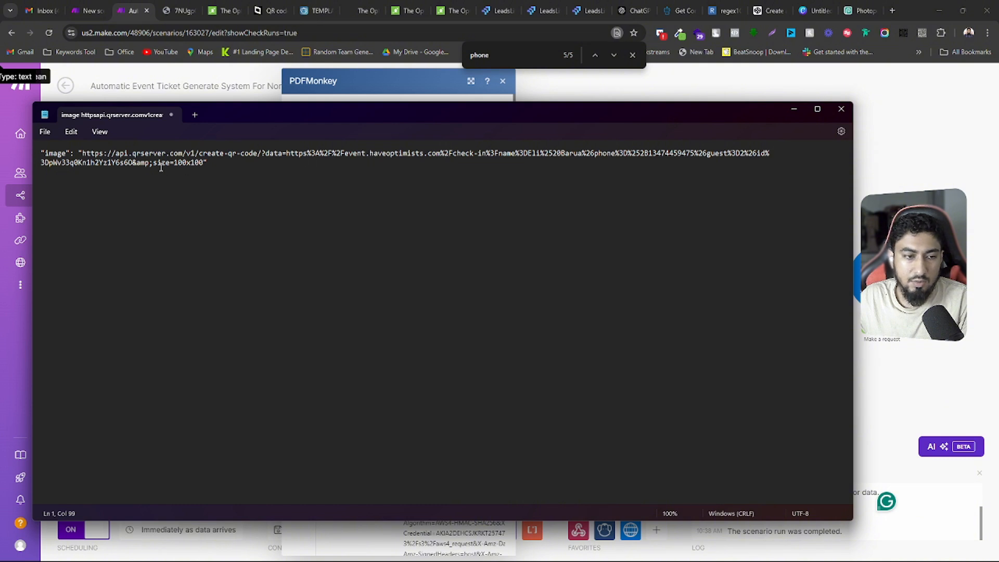
{"action": "left_click_drag", "start_coordinate": [228, 163], "coordinate": [35, 152]}
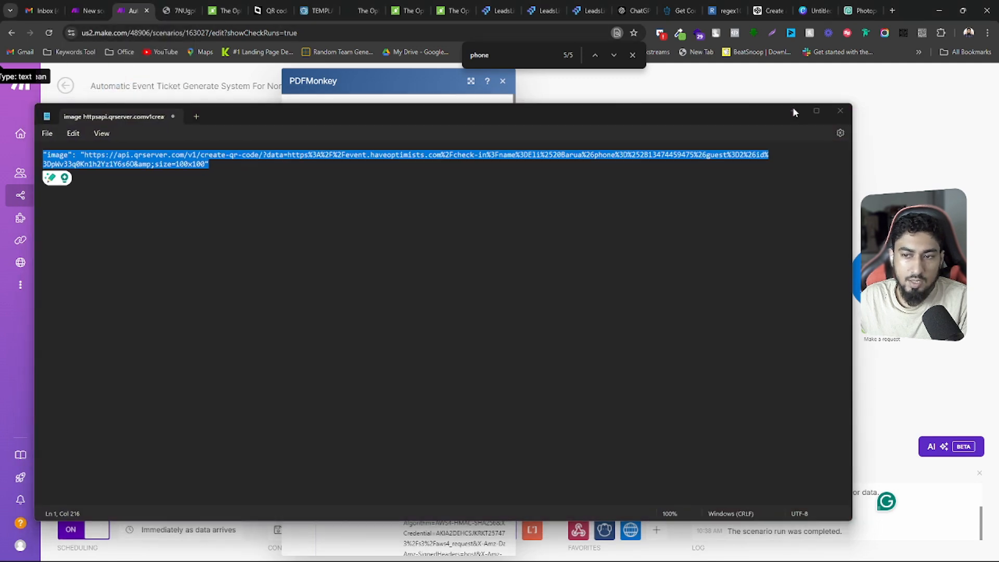
{"action": "left_click", "coordinate": [793, 108]}
{"action": "left_click", "coordinate": [264, 242]}
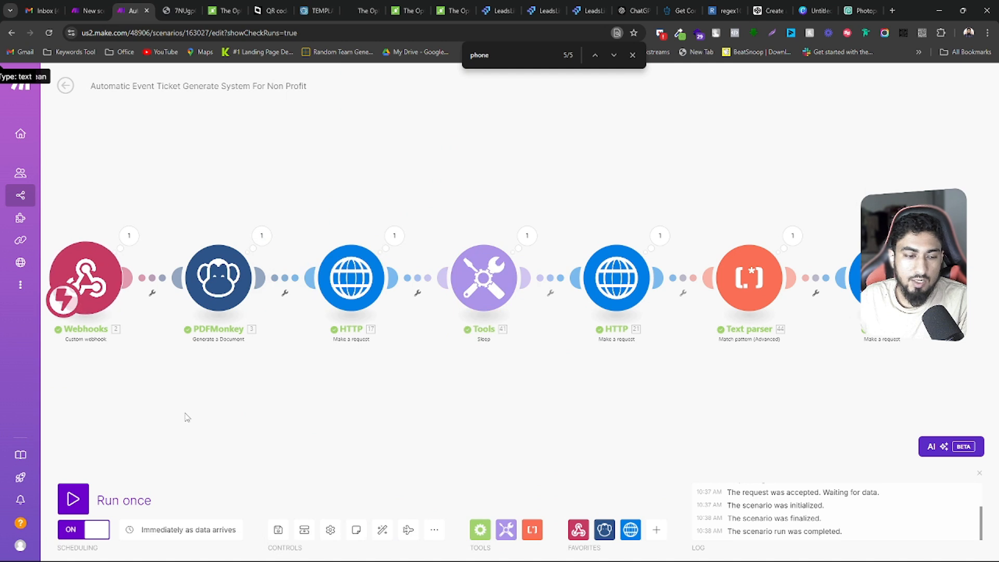
Move the Webhooks module farther from PDFMonkey to open a gap between them at the start of the scenario
{"action": "left_click_drag", "start_coordinate": [185, 415], "coordinate": [364, 325]}
{"action": "left_click_drag", "start_coordinate": [336, 357], "coordinate": [263, 366]}
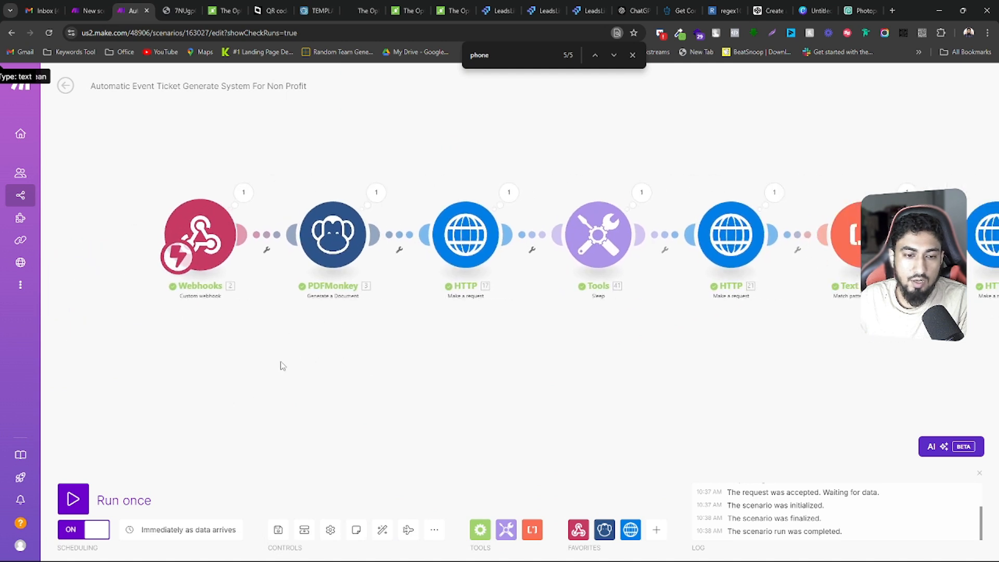
{"action": "left_click_drag", "start_coordinate": [204, 249], "coordinate": [97, 251]}
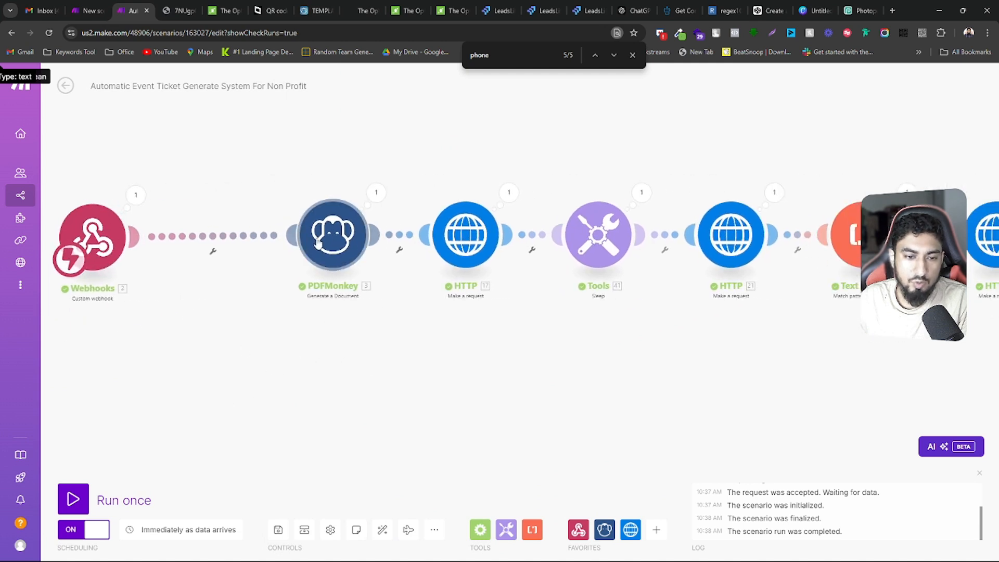
{"action": "left_click_drag", "start_coordinate": [292, 186], "coordinate": [393, 184]}
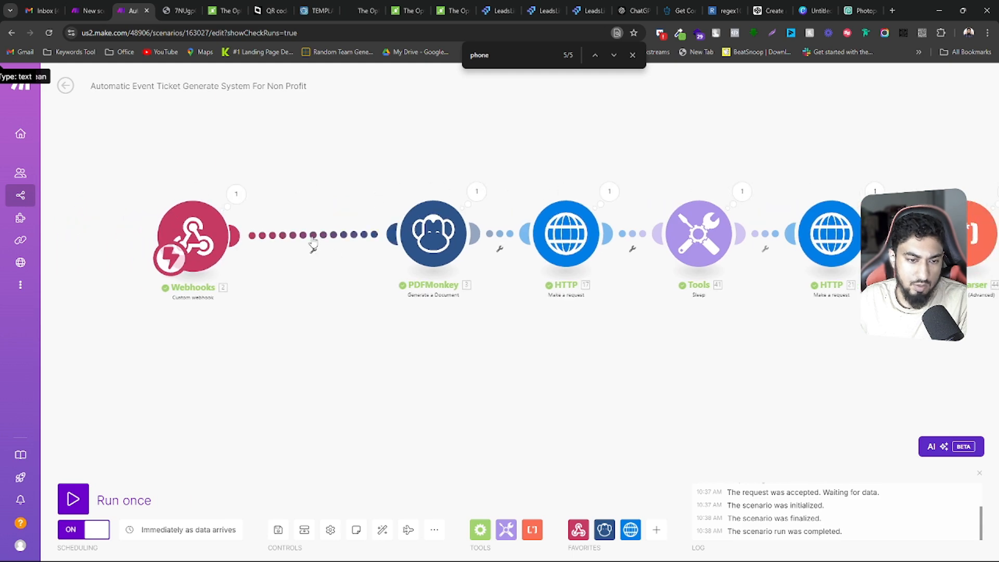
Review the PDFMonkey module's dynamic data payload and cancel its settings
{"action": "right_click", "coordinate": [312, 245]}
{"action": "left_click", "coordinate": [370, 196]}
{"action": "left_click", "coordinate": [420, 245]}
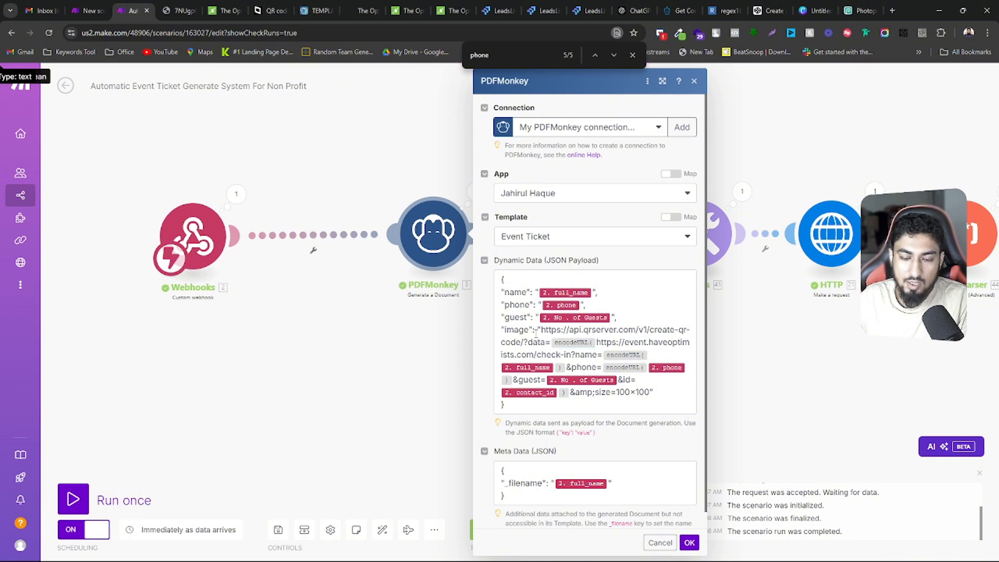
{"action": "left_click", "coordinate": [659, 543]}
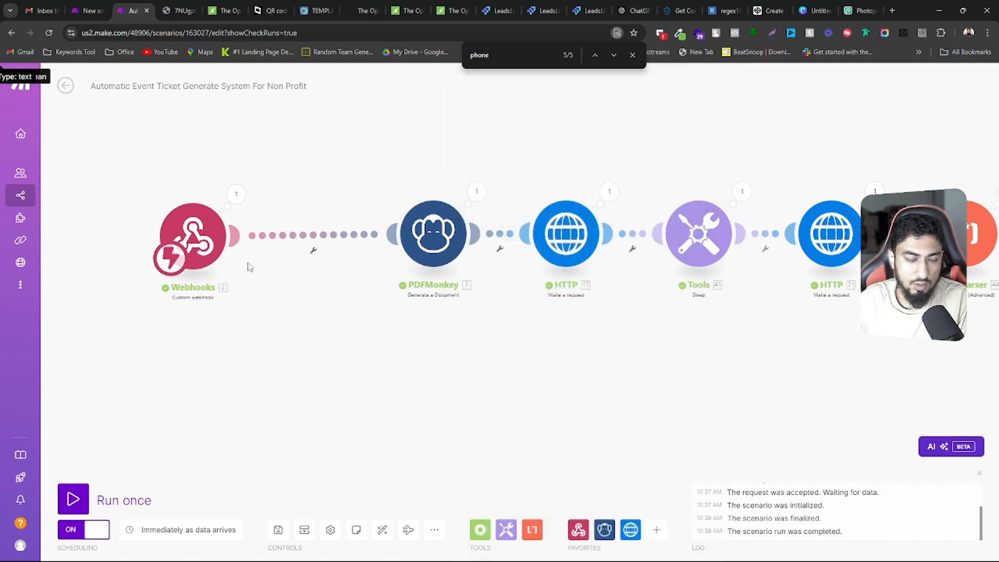
Add a Tools Set variable module between Webhooks and PDFMonkey, and dismiss its configuration window
{"action": "right_click", "coordinate": [282, 275]}
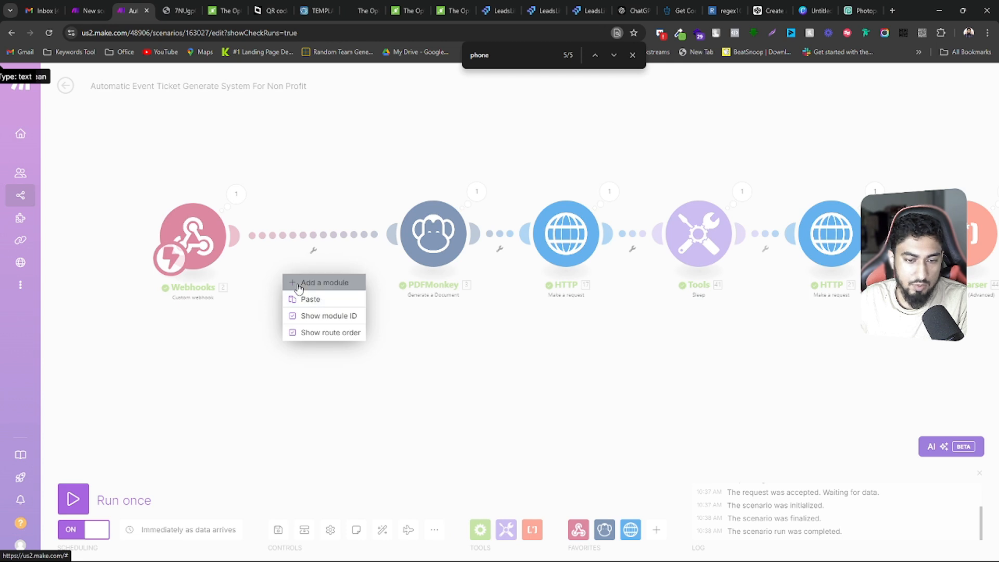
{"action": "left_click", "coordinate": [313, 282]}
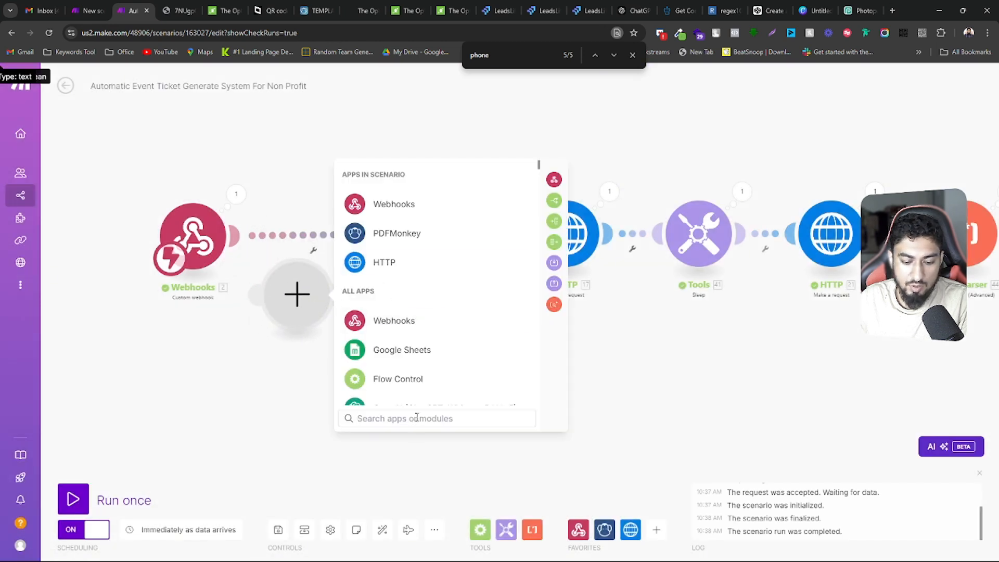
{"action": "type", "text": "tol"}
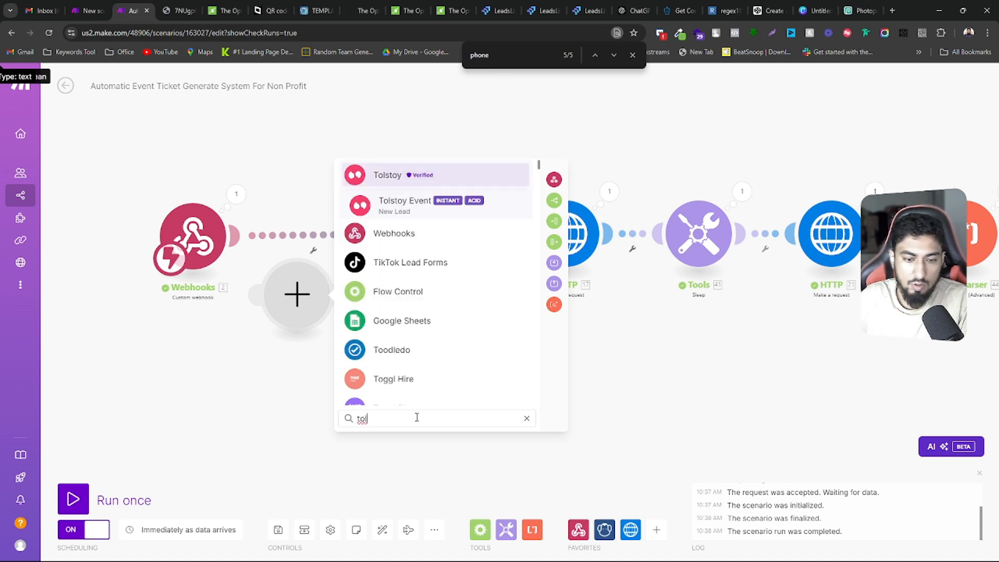
{"action": "type", "text": "ol"}
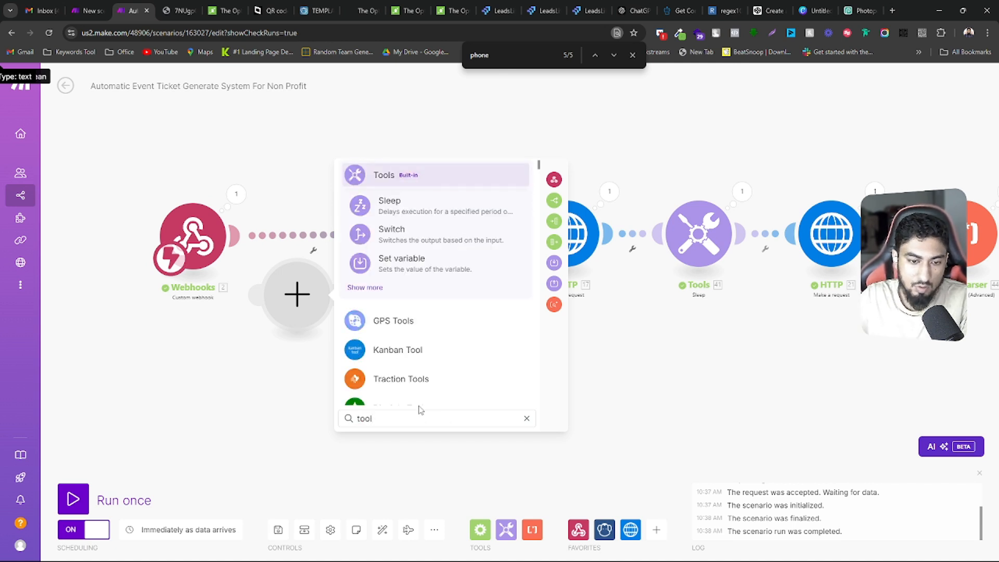
{"action": "left_click", "coordinate": [394, 268]}
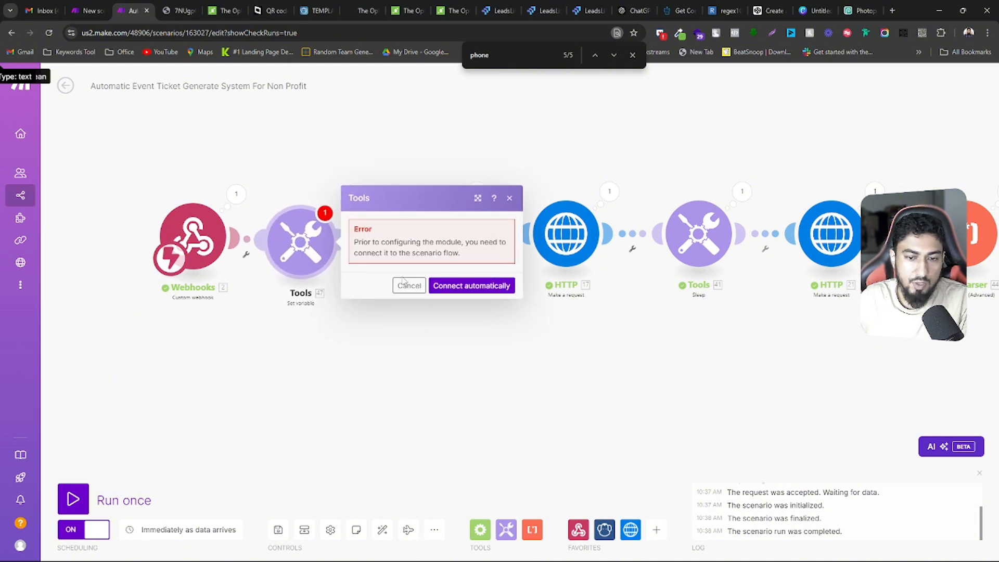
{"action": "left_click", "coordinate": [407, 285]}
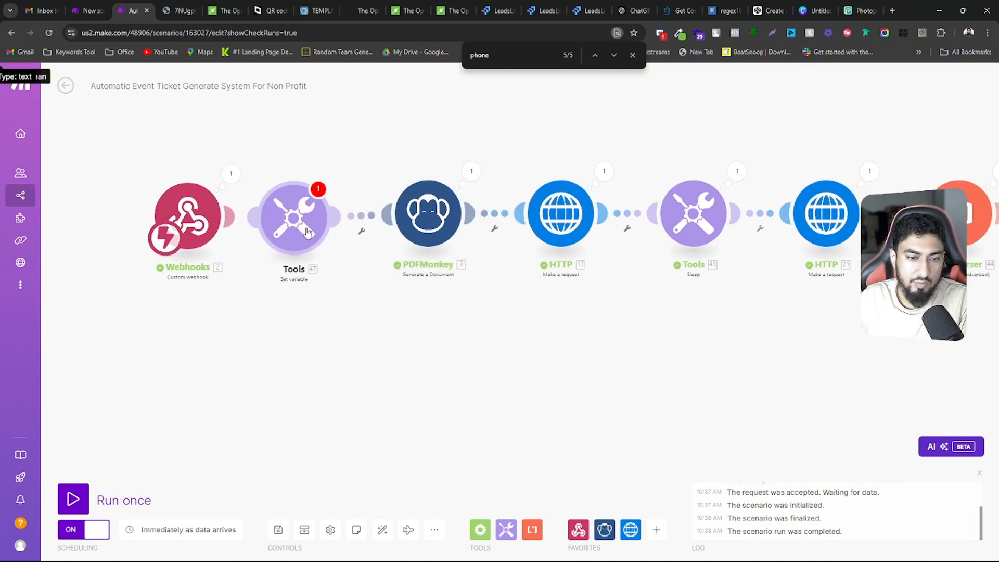
Name the new module's variable link and set its value to the encodeURL check-in link copied from PDFMonkey's image line
{"action": "left_click", "coordinate": [428, 221]}
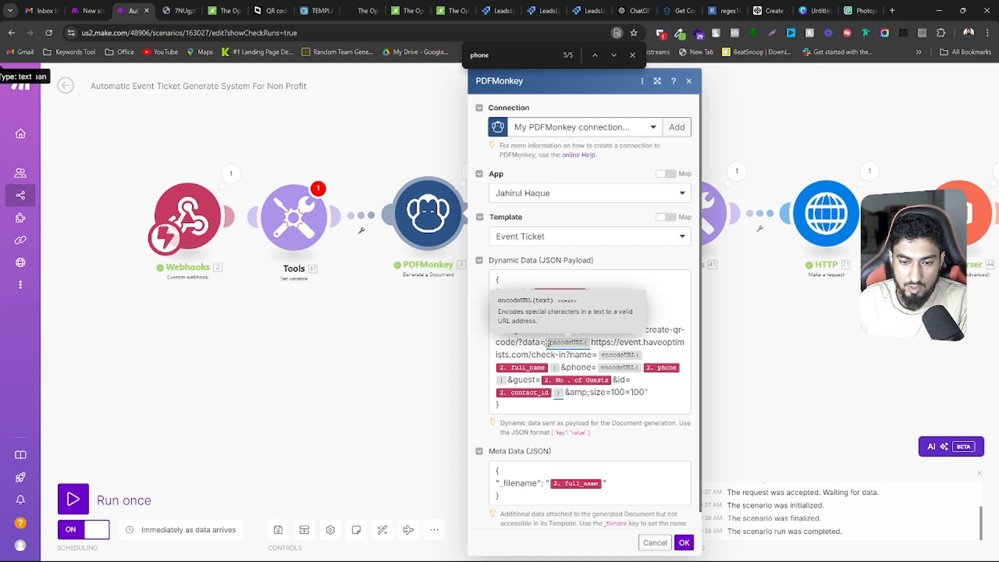
{"action": "left_click_drag", "start_coordinate": [549, 344], "coordinate": [561, 396]}
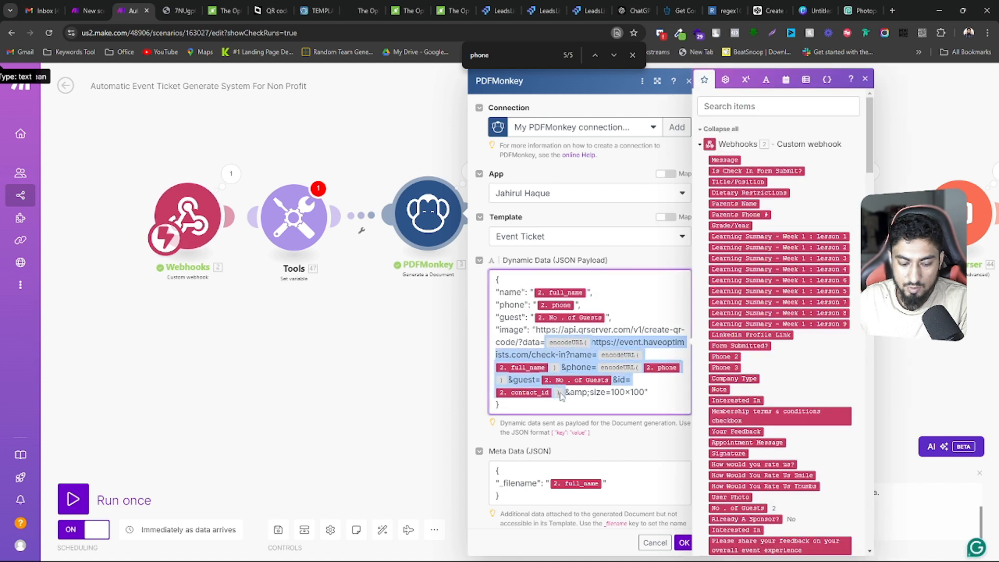
{"action": "left_click", "coordinate": [293, 221]}
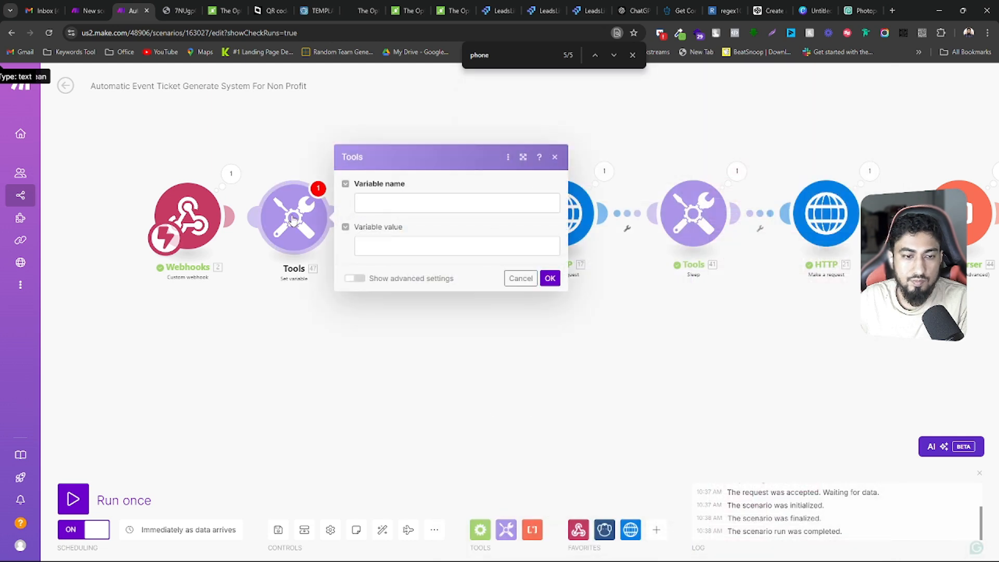
{"action": "left_click", "coordinate": [377, 204]}
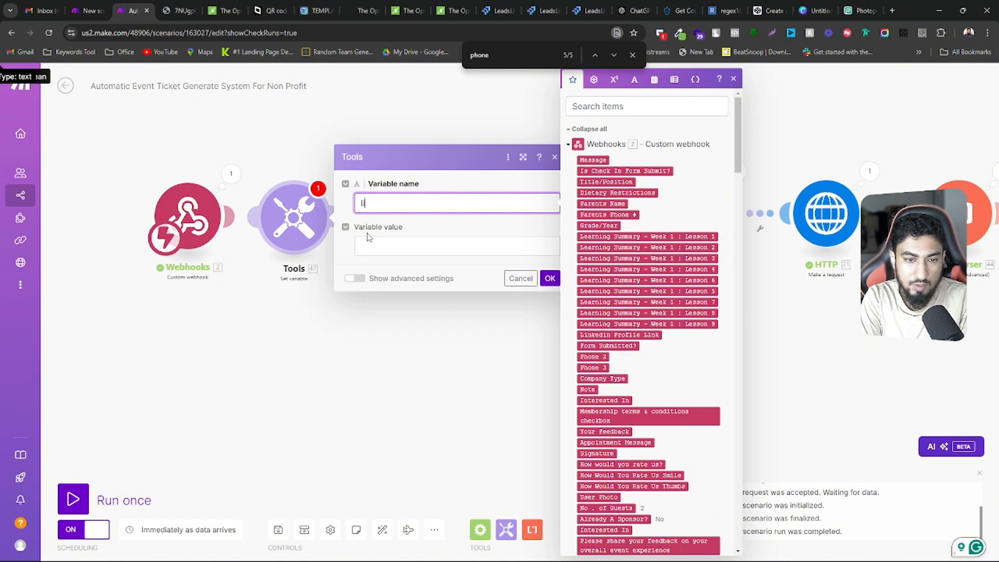
{"action": "left_click", "coordinate": [375, 244]}
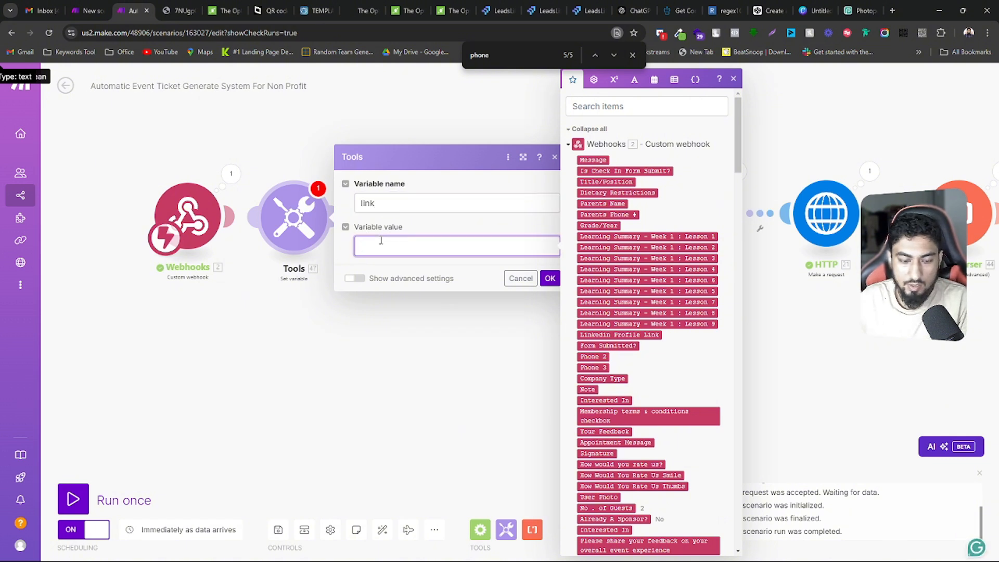
{"action": "type", "text": "encodeURL(https://event.haveoptimists.com/check-in?name=encodeURL(2. full_name)&phone=encodeURL(2. phone)&guest=2. No . of Guests&id=2. contact_id)"}
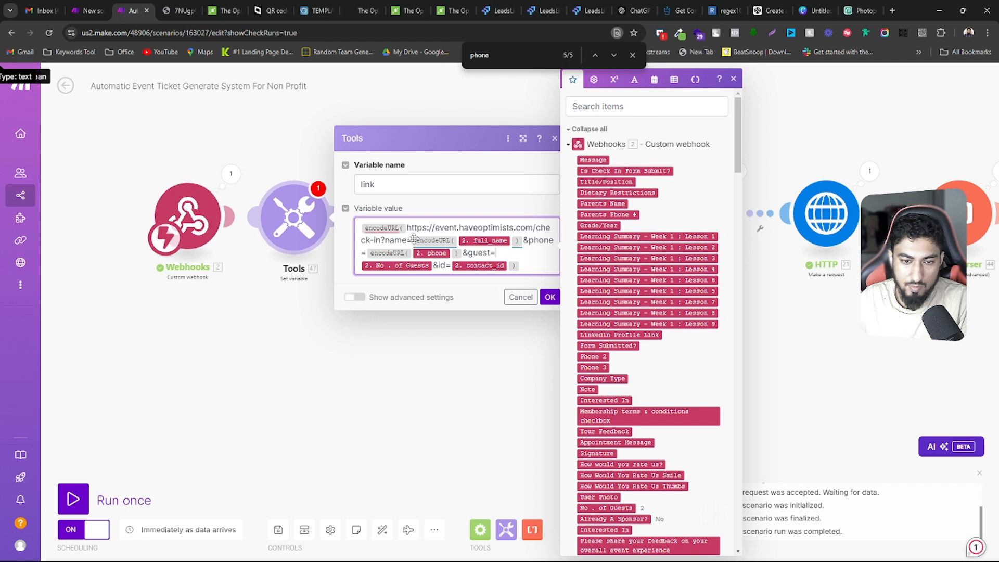
{"action": "left_click_drag", "start_coordinate": [410, 239], "coordinate": [503, 265]}
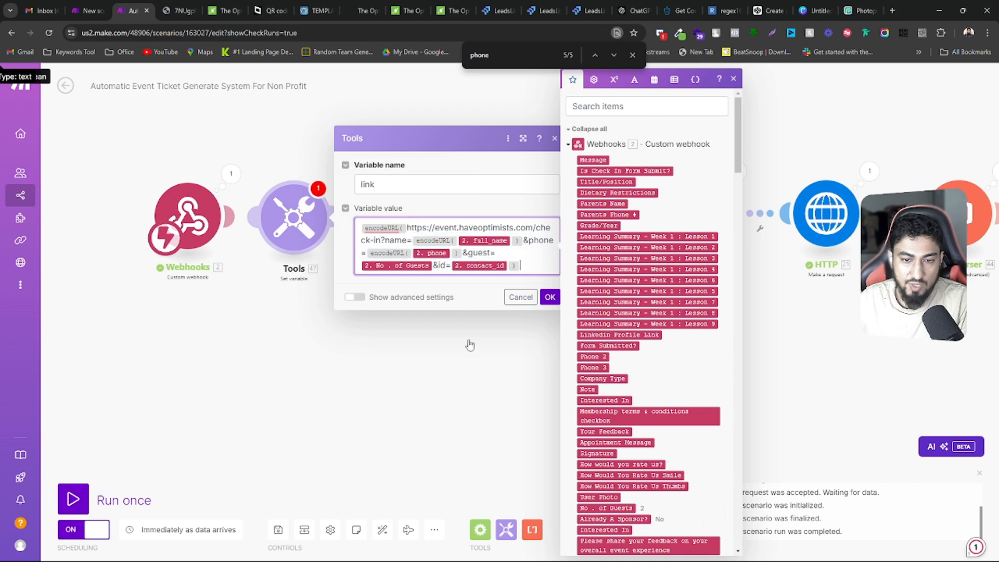
{"action": "left_click", "coordinate": [486, 207]}
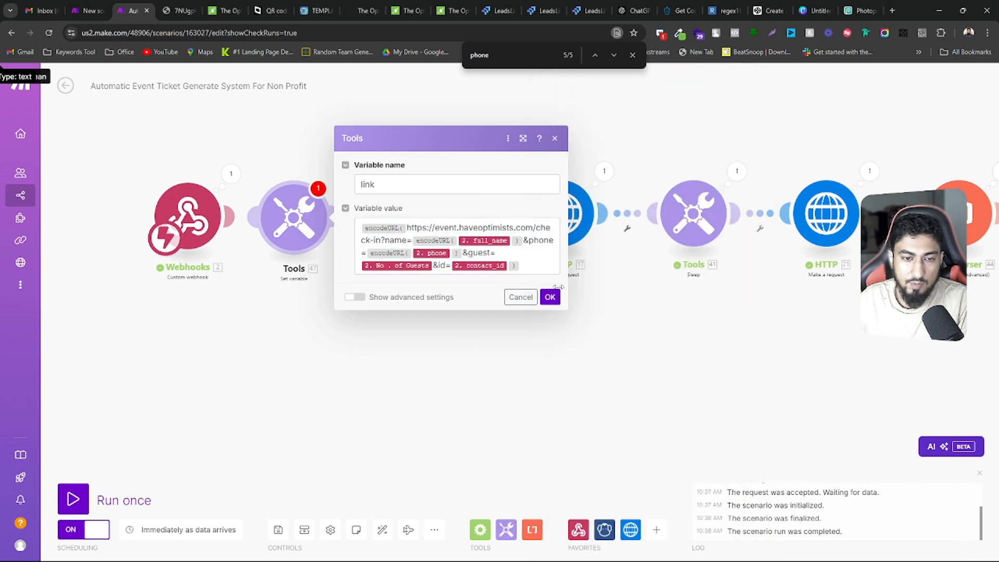
{"action": "left_click", "coordinate": [549, 297]}
Run only the Set variable module with a full name, phone number, 5 guests and a contact ID, and inspect the output link
{"action": "right_click", "coordinate": [304, 221]}
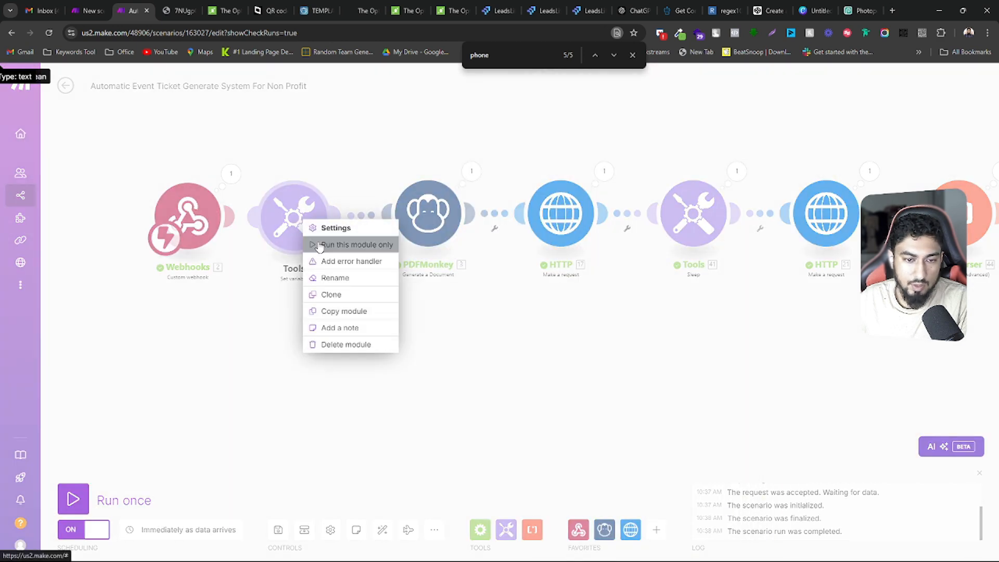
{"action": "left_click", "coordinate": [319, 246]}
{"action": "left_click", "coordinate": [411, 257]}
{"action": "left_click", "coordinate": [420, 292]}
{"action": "left_click", "coordinate": [430, 305]}
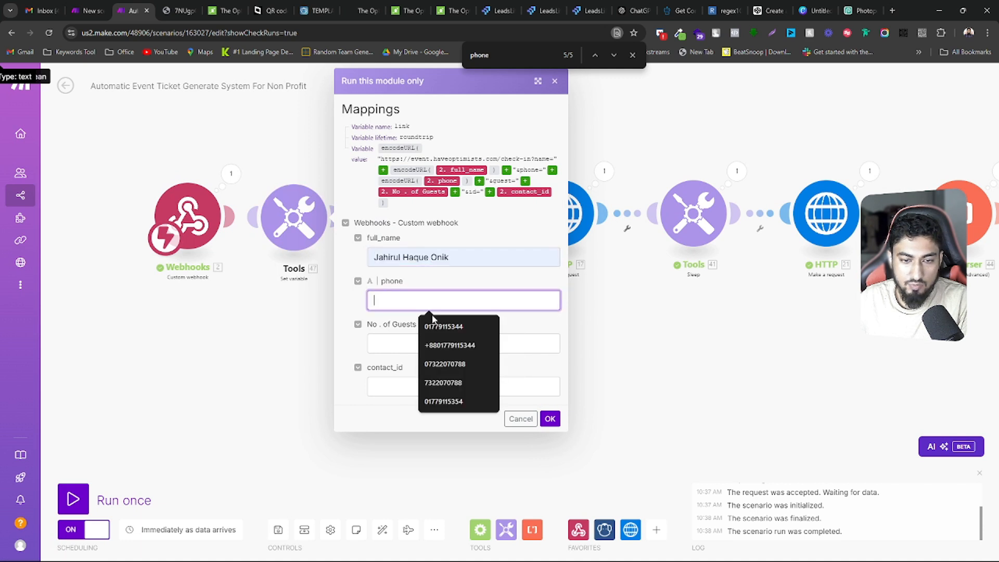
{"action": "left_click", "coordinate": [448, 345]}
{"action": "left_click", "coordinate": [398, 342]}
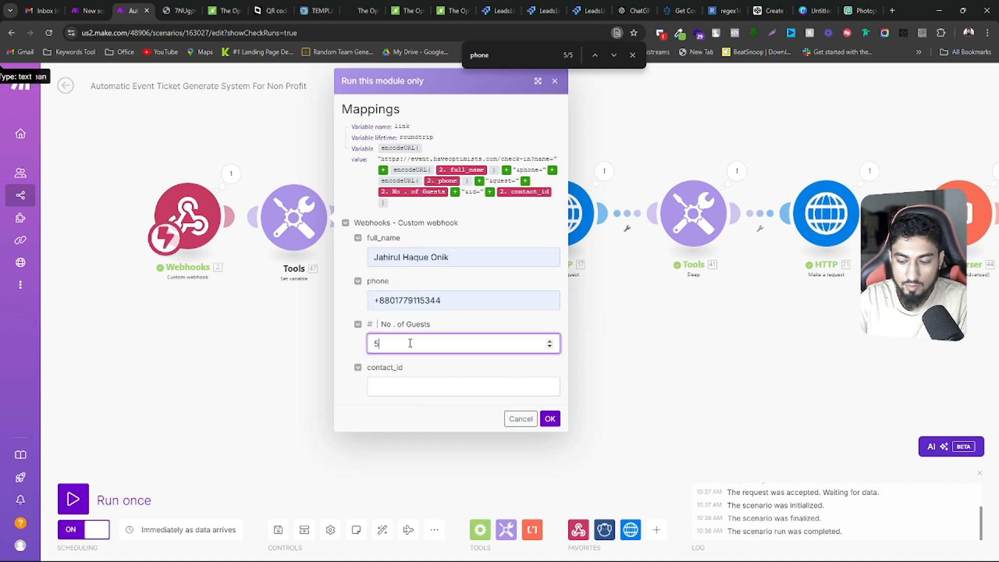
{"action": "left_click", "coordinate": [432, 394]}
{"action": "left_click", "coordinate": [435, 410]}
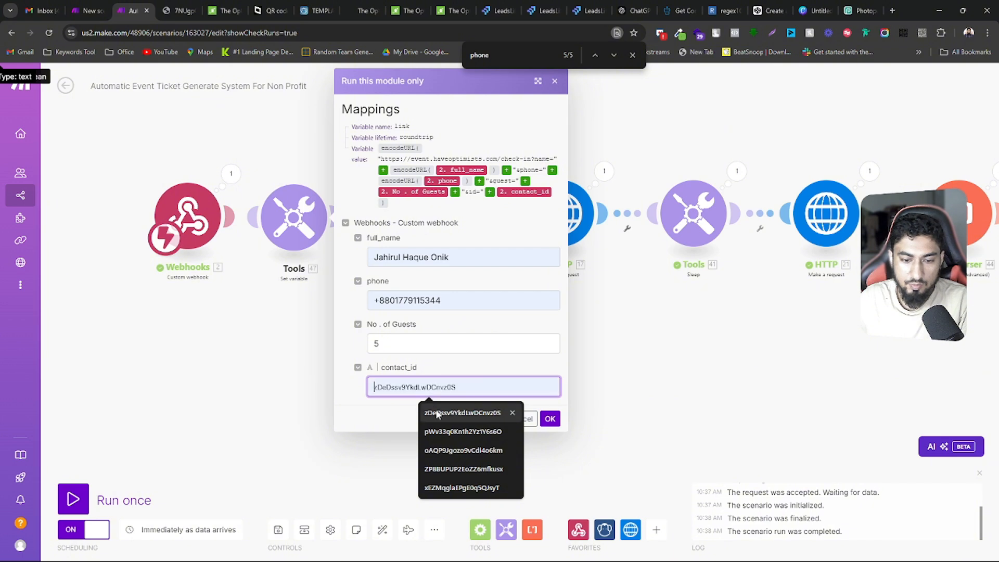
{"action": "left_click", "coordinate": [550, 418]}
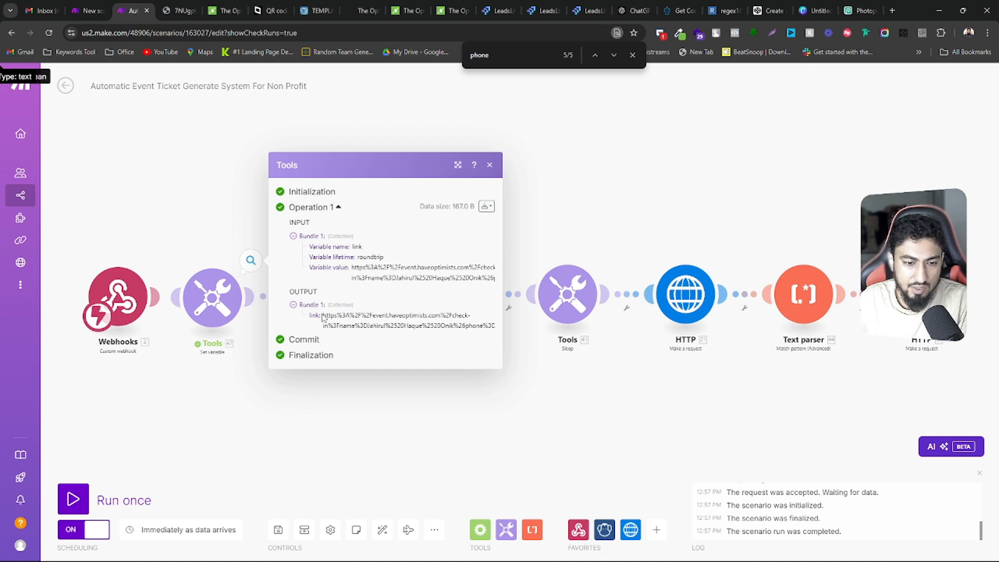
{"action": "left_click_drag", "start_coordinate": [323, 318], "coordinate": [472, 327]}
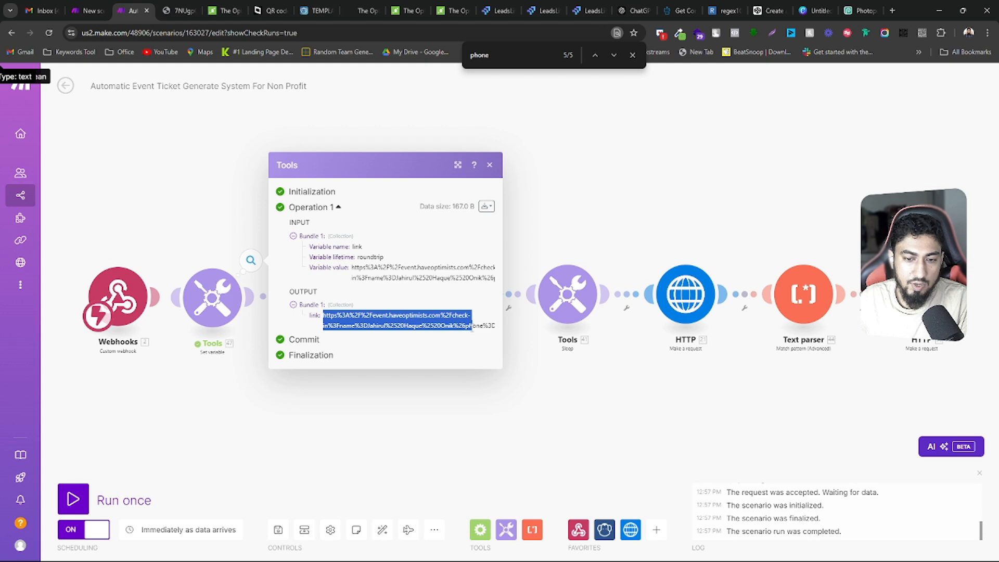
{"action": "left_click", "coordinate": [208, 218]}
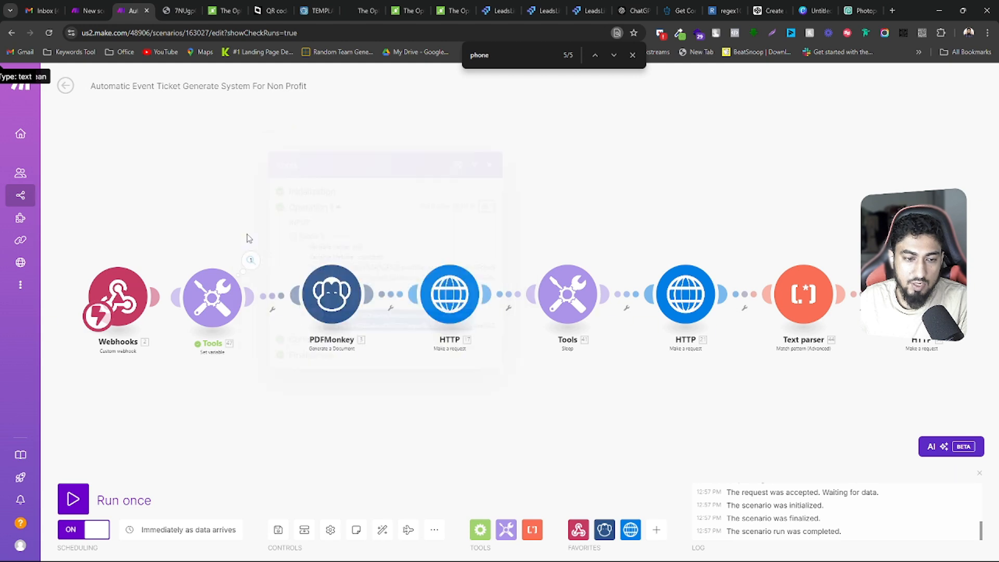
Replace everything between name= and &amp;size in the PDFMonkey image URL with the Set variable module's link value, and try saving
{"action": "left_click", "coordinate": [344, 291]}
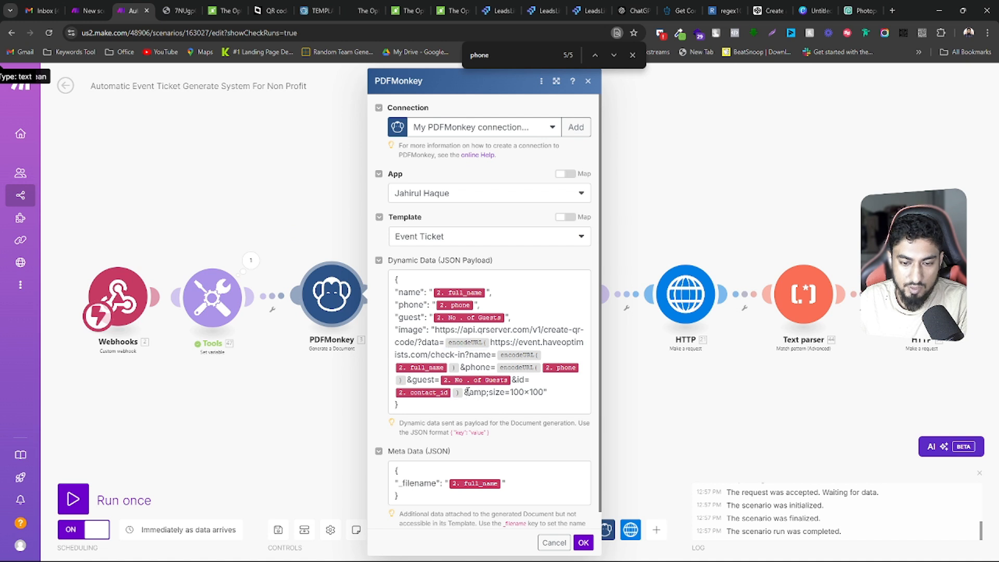
{"action": "left_click_drag", "start_coordinate": [465, 392], "coordinate": [472, 371]}
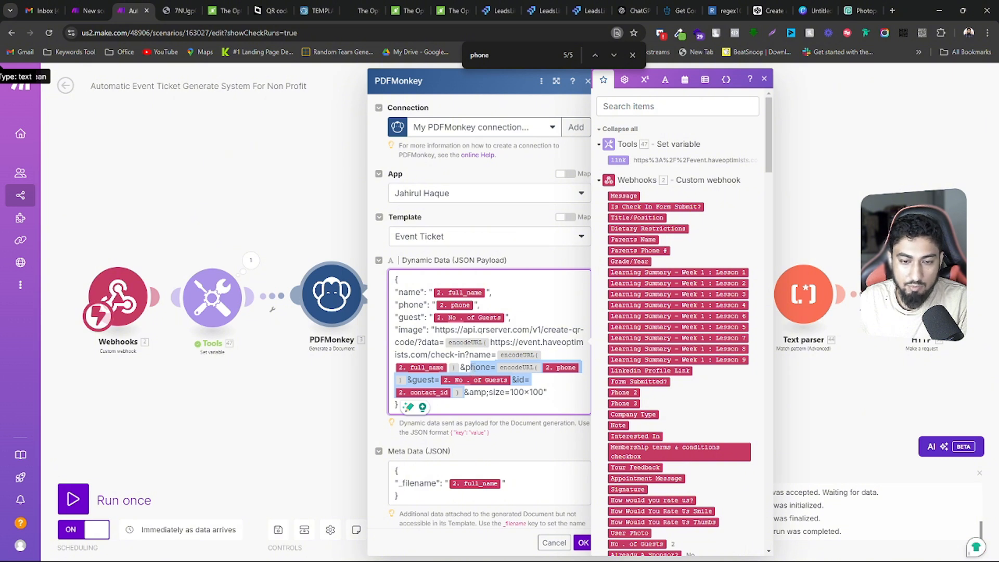
{"action": "left_click_drag", "start_coordinate": [471, 368], "coordinate": [497, 356]}
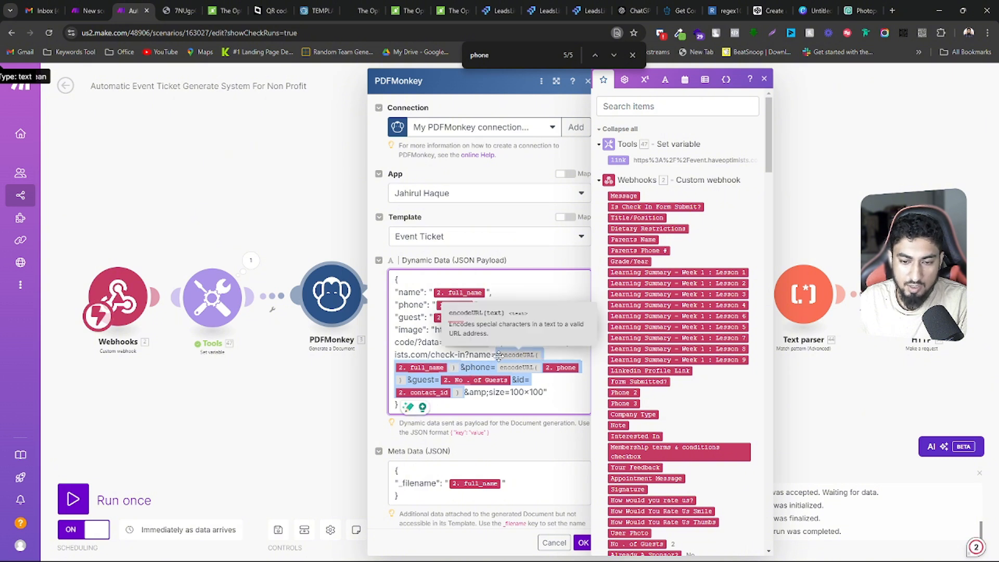
{"action": "key", "text": "BackSpace"}
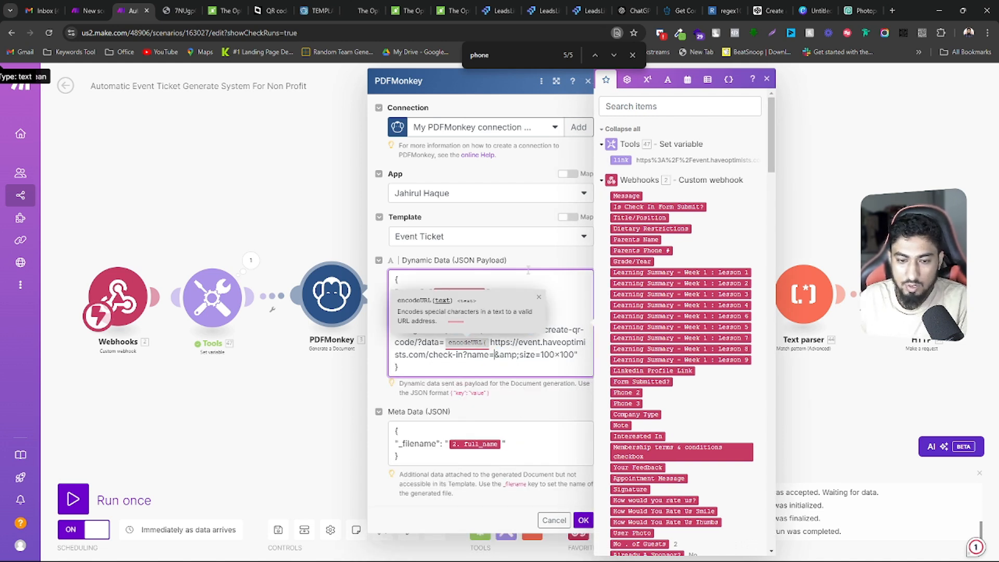
{"action": "left_click", "coordinate": [620, 159]}
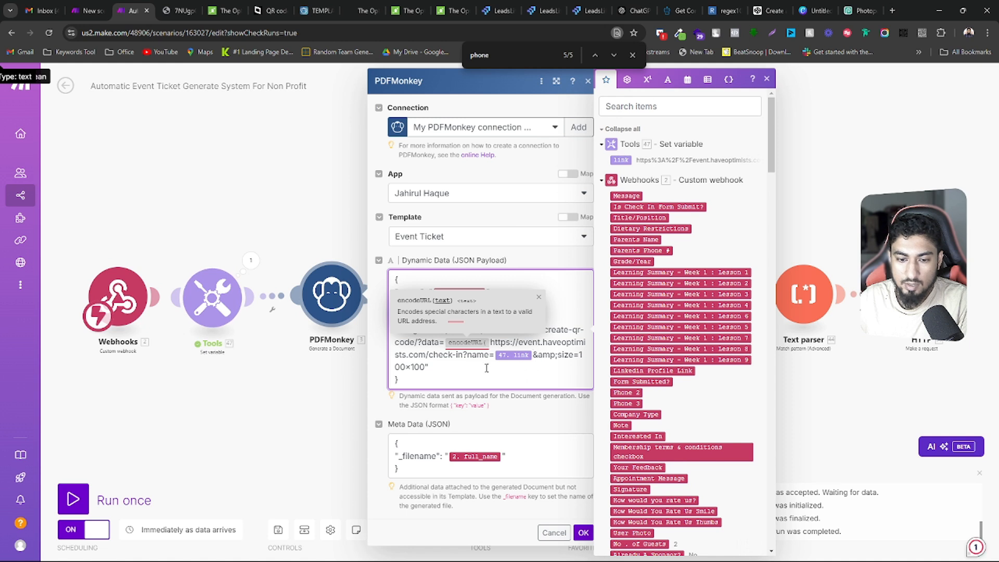
{"action": "left_click", "coordinate": [583, 533]}
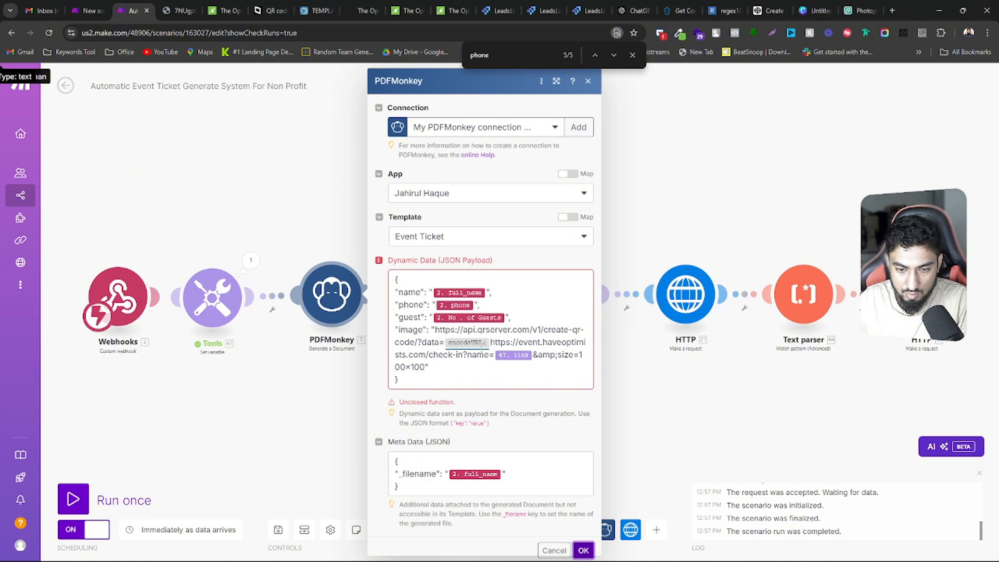
Delete the leftover encodeURL function, check-in address and name= from the image URL, leaving the link variable directly after data=
{"action": "left_click", "coordinate": [468, 356]}
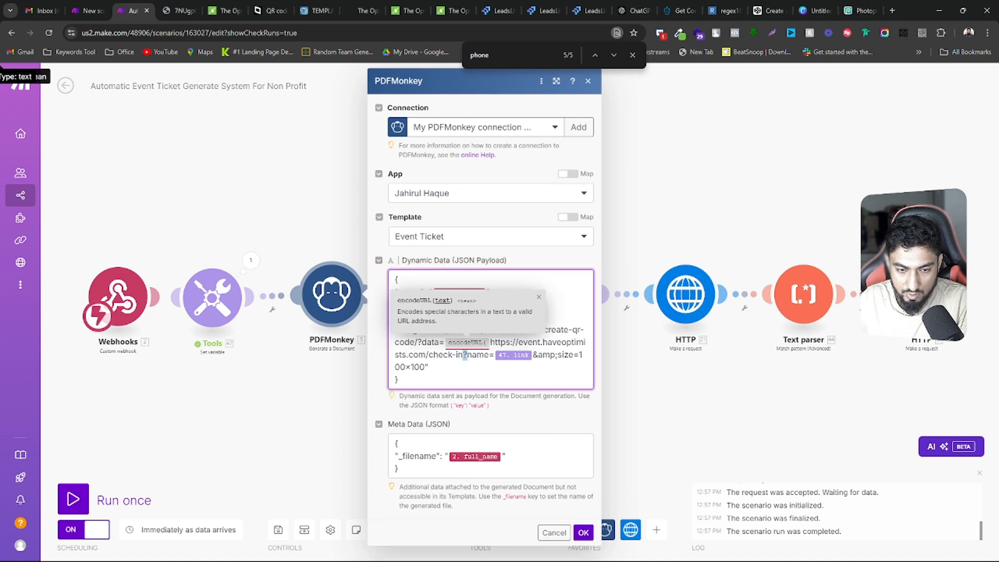
{"action": "left_click_drag", "start_coordinate": [468, 356], "coordinate": [489, 342]}
{"action": "key", "text": "BackSpace"}
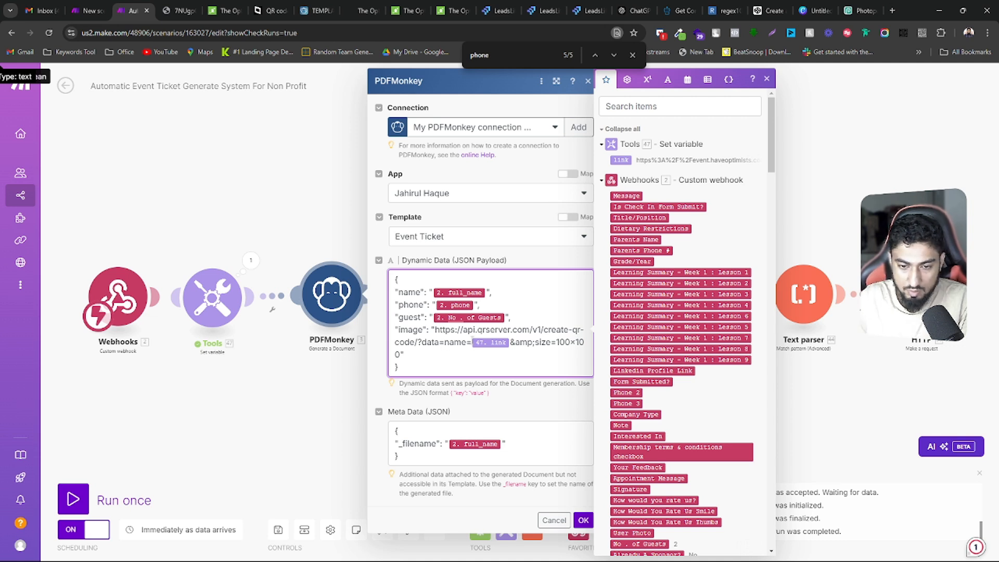
{"action": "key", "text": "BackSpace"}
{"action": "key", "text": "BackSpace"}
{"action": "key", "text": "BackSpace"}
{"action": "key", "text": "BackSpace"}
{"action": "key", "text": "BackSpace"}
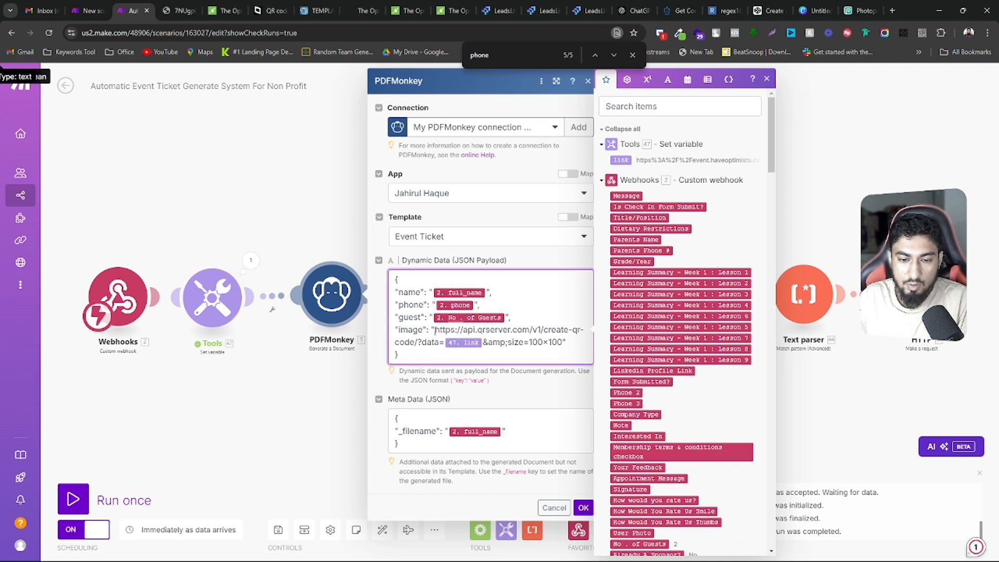
Check the PDFMonkey image URL against the Set variable module's output link and save the PDFMonkey settings
{"action": "left_click_drag", "start_coordinate": [435, 330], "coordinate": [560, 345]}
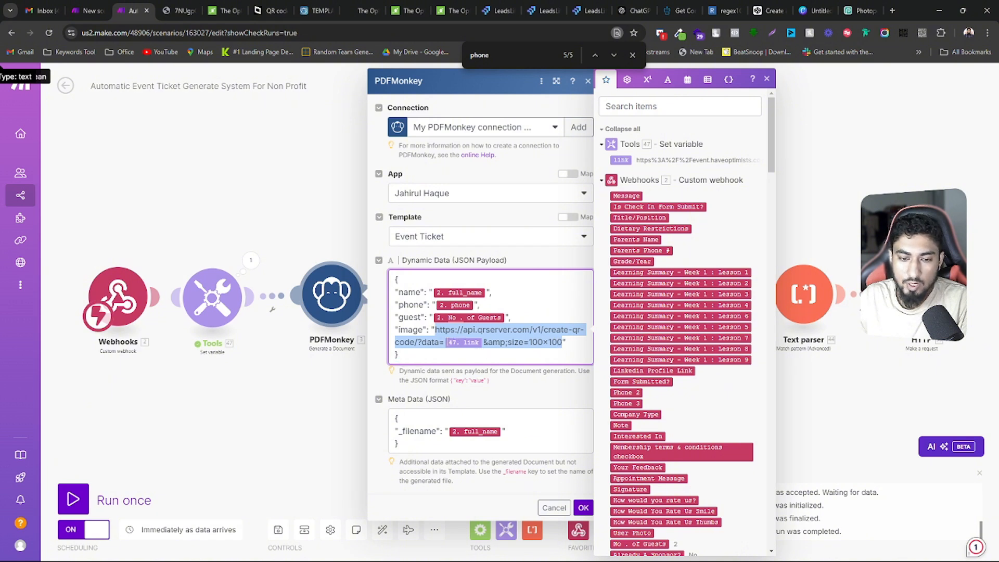
{"action": "left_click", "coordinate": [434, 341]}
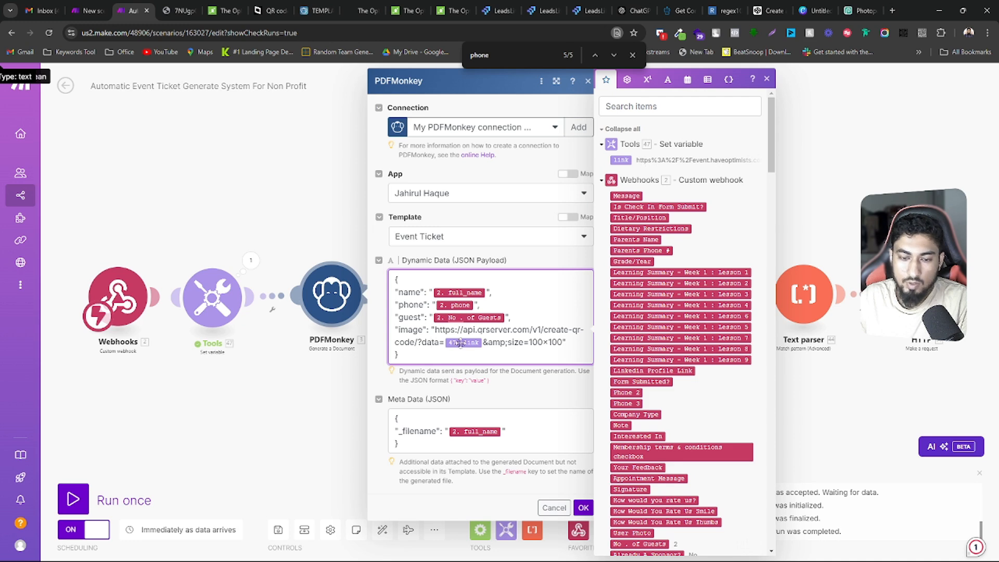
{"action": "left_click", "coordinate": [251, 261]}
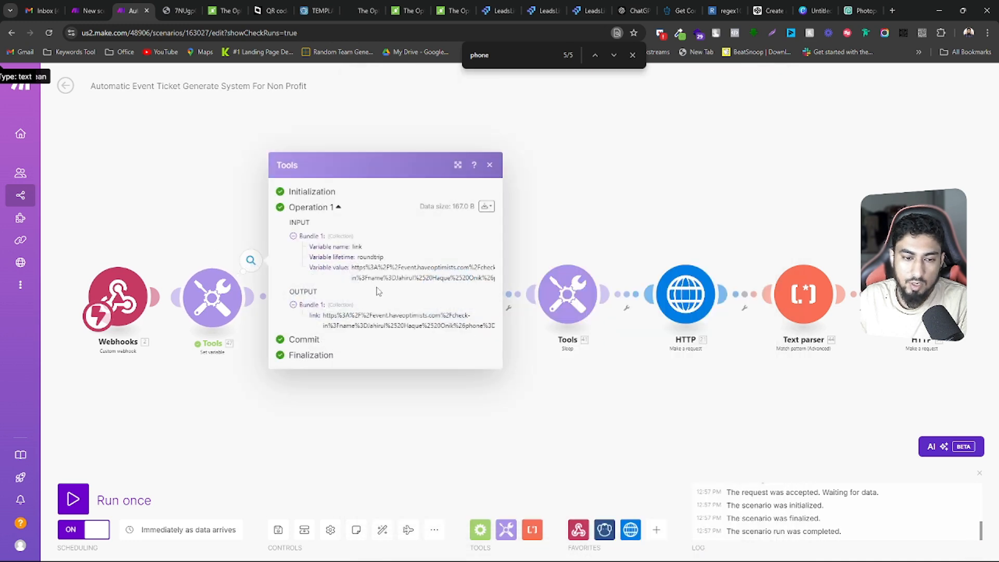
{"action": "left_click", "coordinate": [435, 427]}
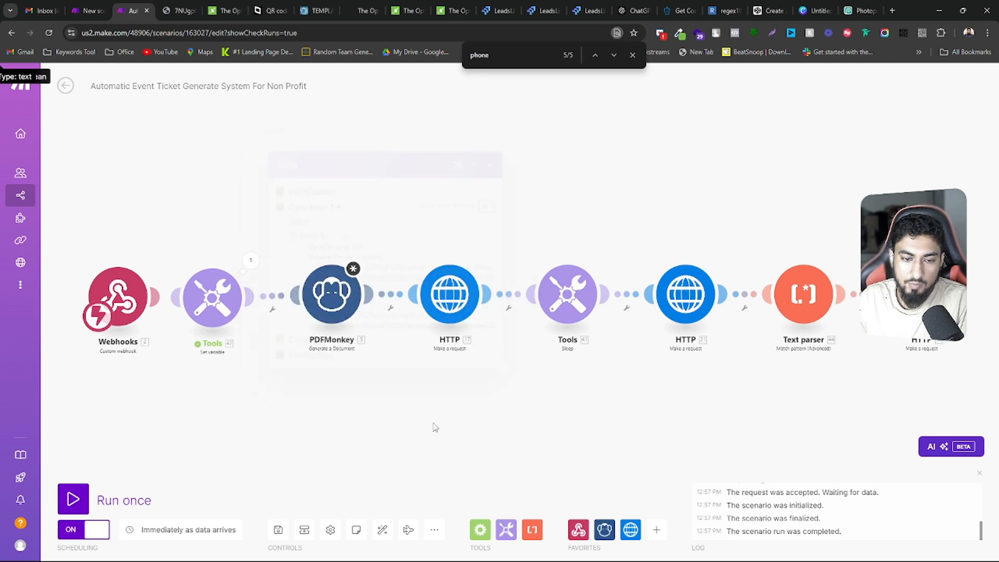
{"action": "left_click", "coordinate": [315, 295]}
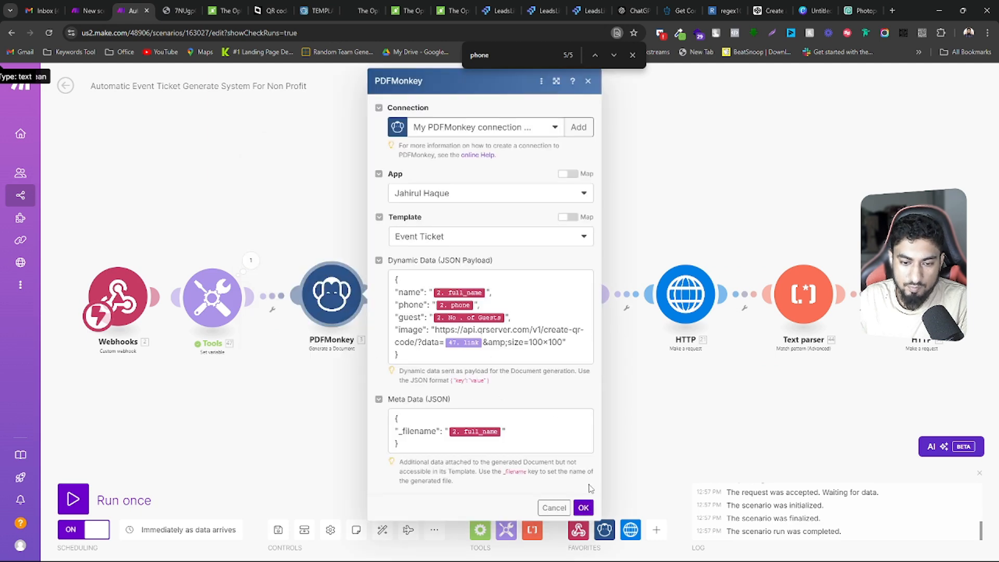
{"action": "left_click", "coordinate": [585, 507]}
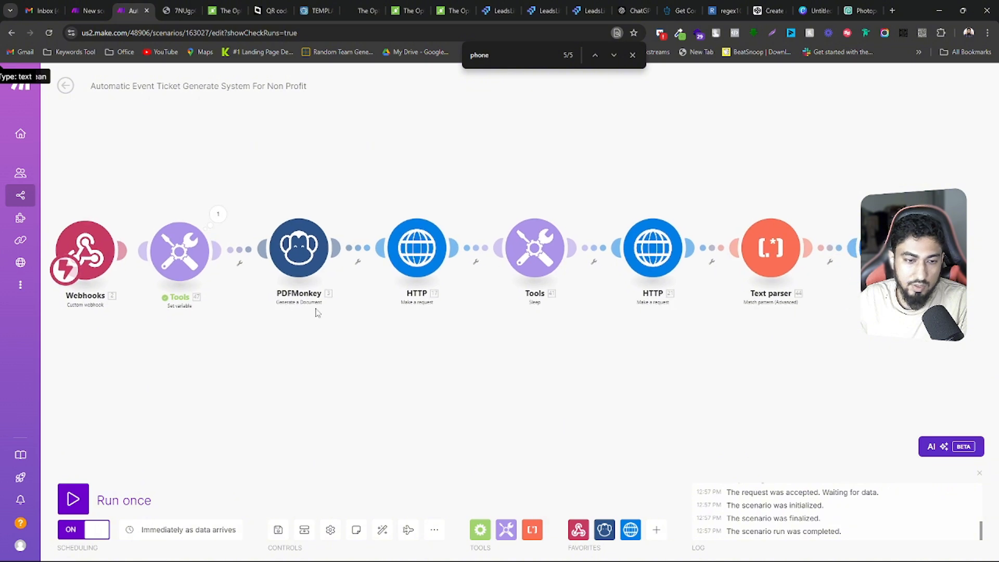
Set up a run of only the PDFMonkey module with a full name, a phone number and 4 guests
{"action": "right_click", "coordinate": [296, 245]}
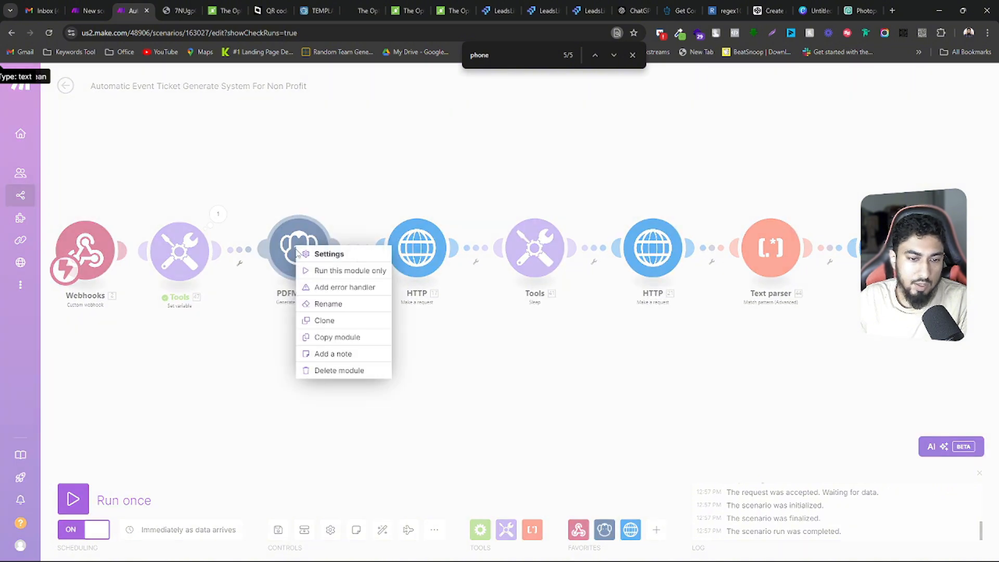
{"action": "left_click", "coordinate": [313, 268]}
{"action": "left_click", "coordinate": [421, 300]}
{"action": "left_click", "coordinate": [437, 325]}
{"action": "left_click", "coordinate": [418, 344]}
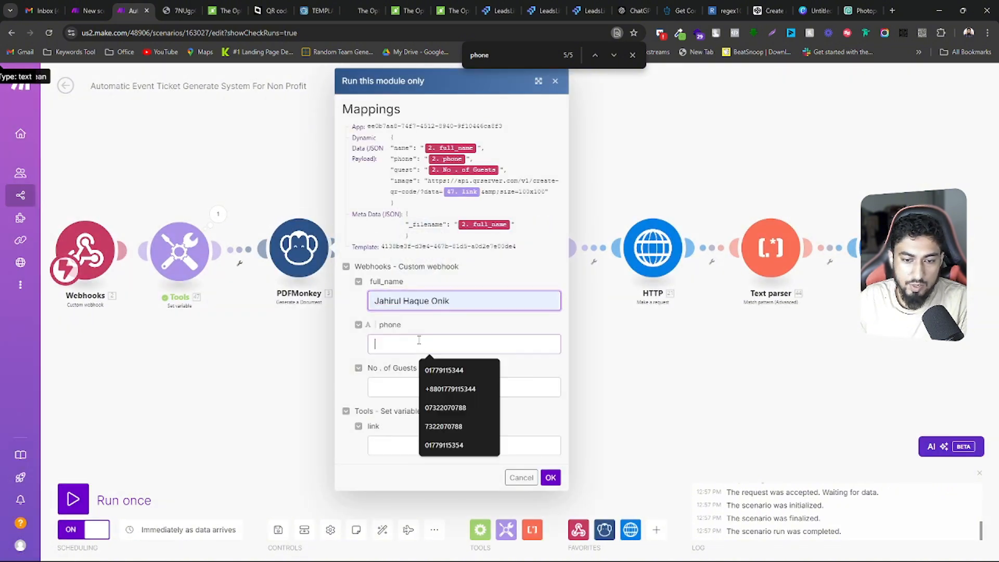
{"action": "left_click", "coordinate": [447, 390]}
Copy the output link from the Set variable result into the run's link value and run the PDFMonkey module
{"action": "left_click", "coordinate": [430, 446]}
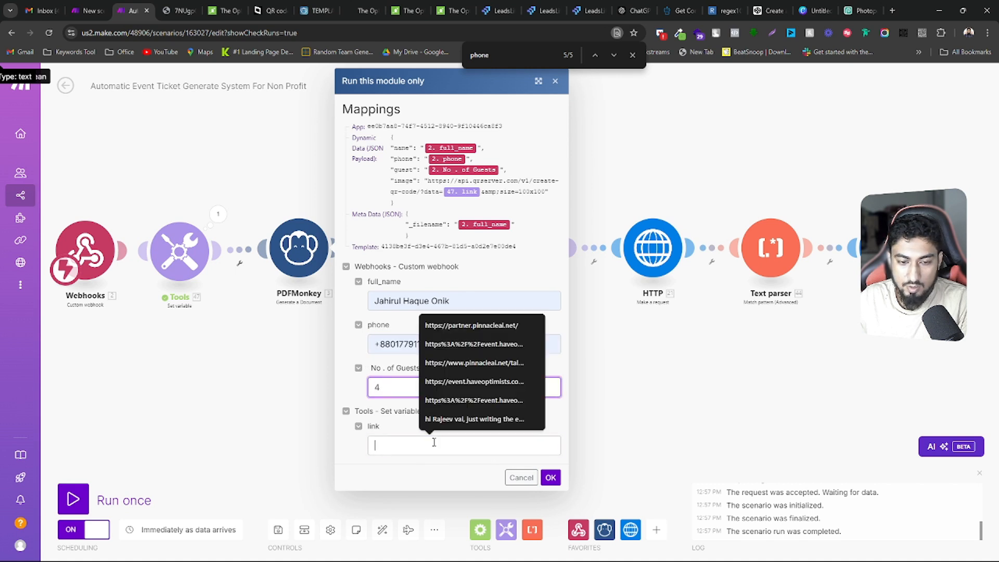
{"action": "left_click", "coordinate": [217, 214]}
{"action": "triple_click", "coordinate": [323, 278]}
{"action": "key", "text": "ctrl+c"}
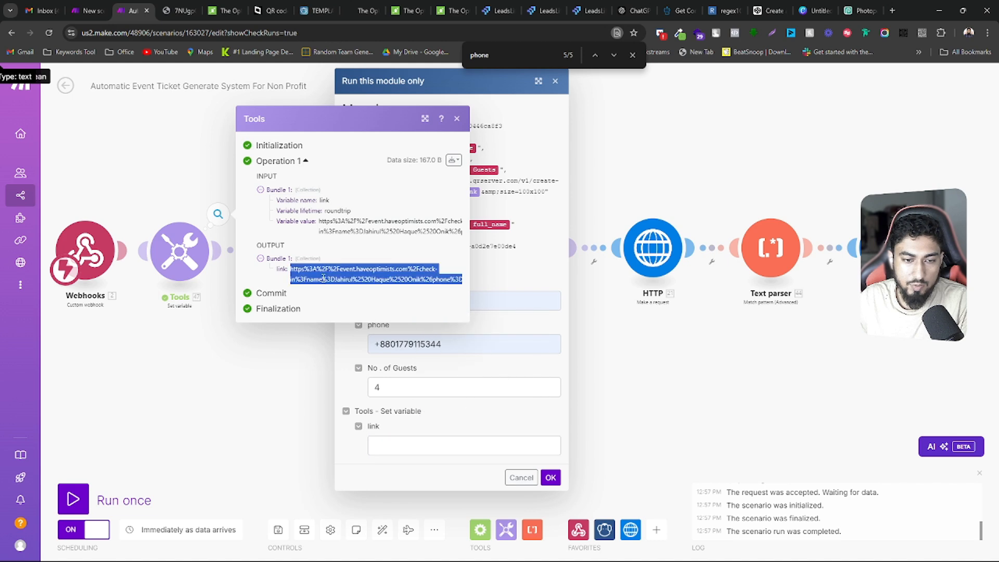
{"action": "left_click", "coordinate": [416, 446]}
{"action": "key", "text": "ctrl+v"}
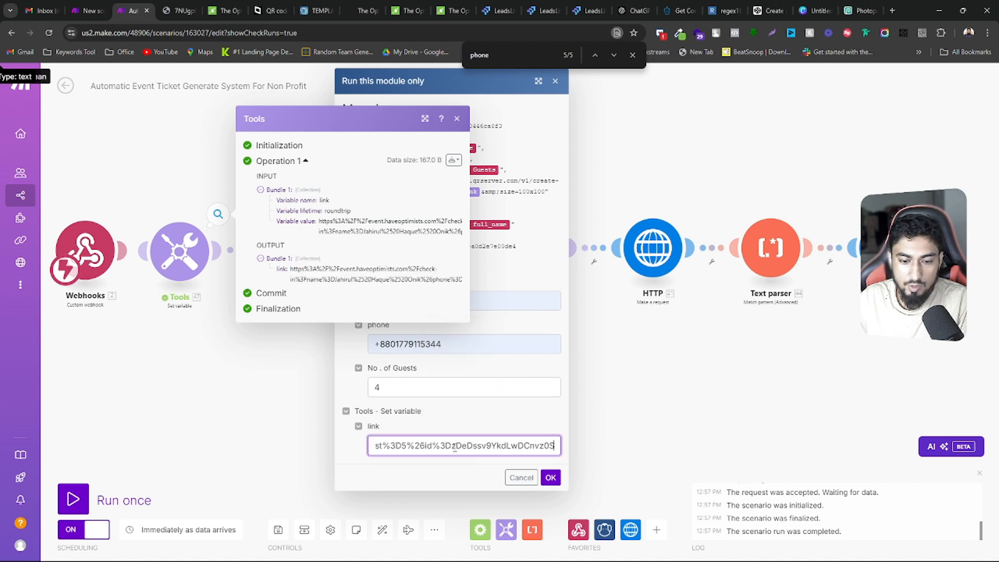
{"action": "left_click", "coordinate": [549, 477]}
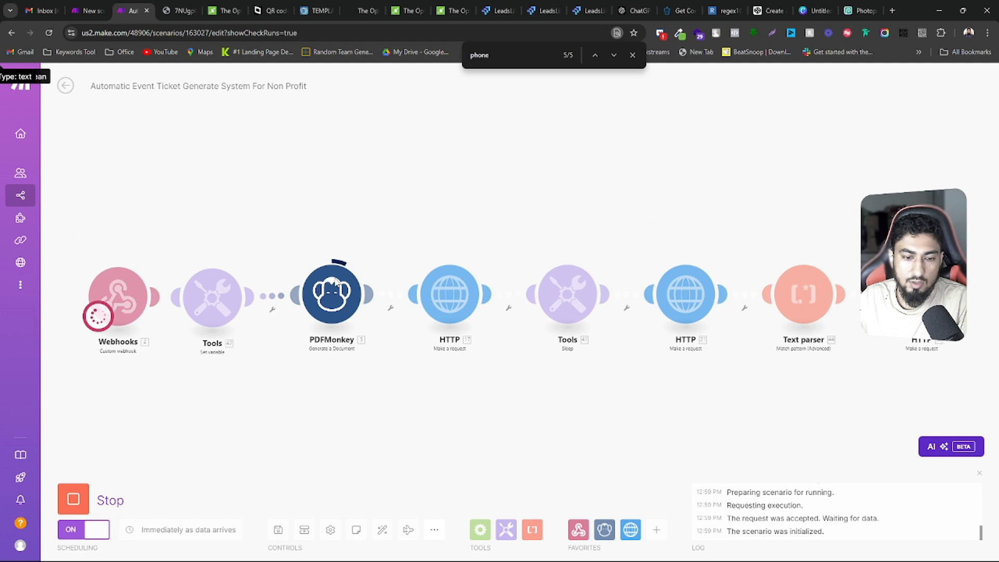
Find the preview_url in the PDFMonkey output and open it to view the generated ticket
{"action": "scroll", "coordinate": [463, 396], "scroll_direction": "down", "scroll_amount": 3}
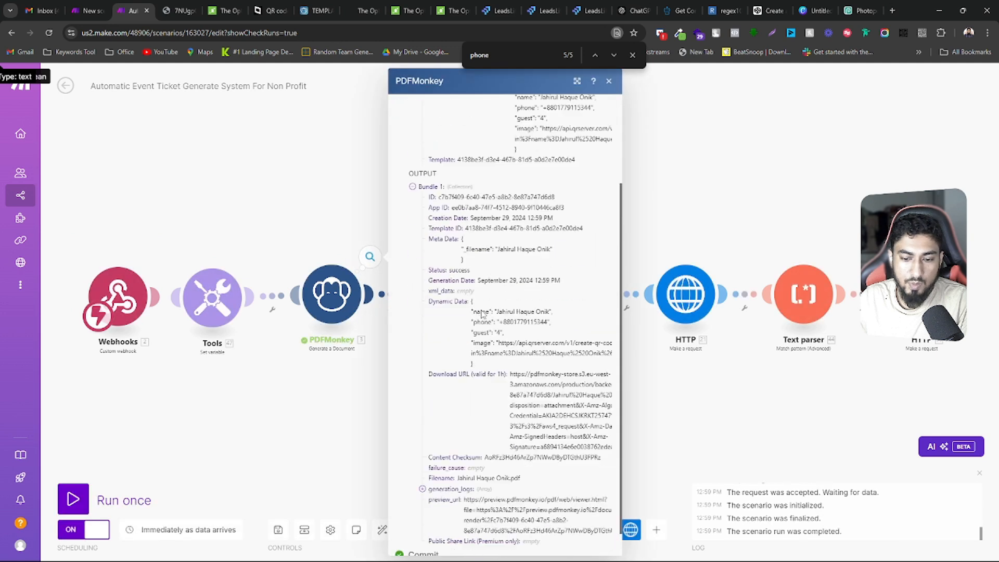
{"action": "left_click_drag", "start_coordinate": [475, 482], "coordinate": [490, 482]}
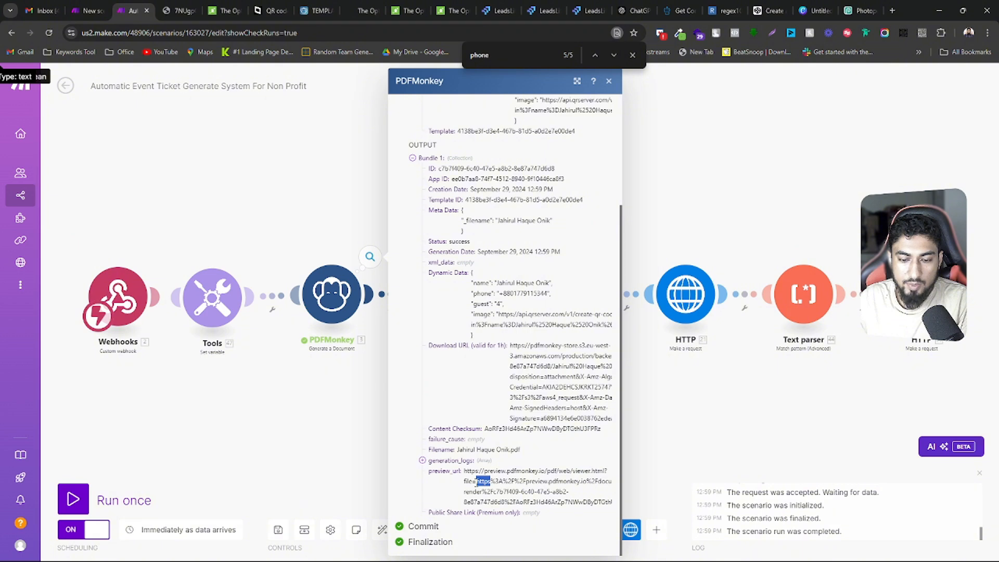
{"action": "triple_click", "coordinate": [484, 481]}
{"action": "right_click", "coordinate": [474, 481]}
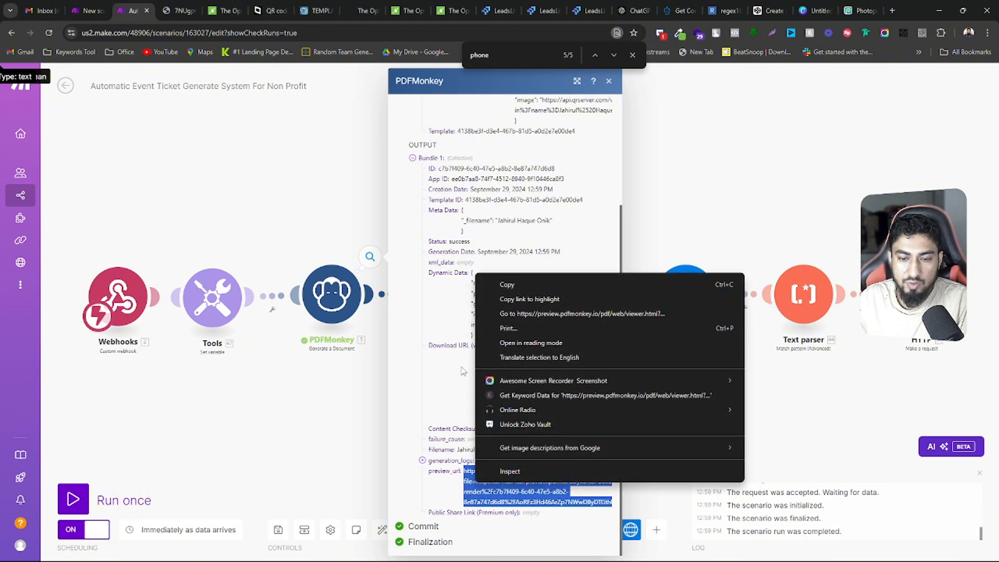
{"action": "left_click", "coordinate": [451, 357]}
{"action": "triple_click", "coordinate": [528, 345]}
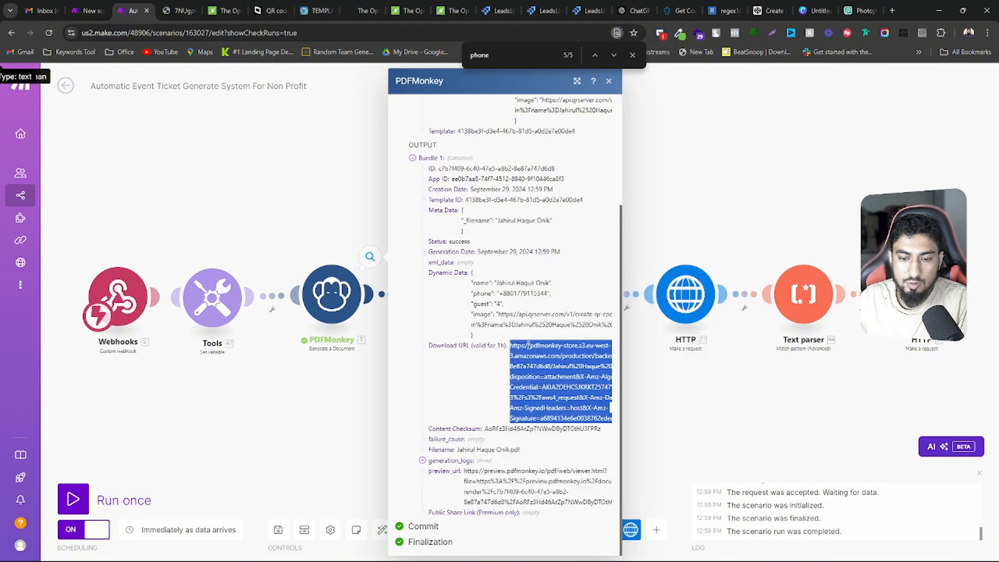
{"action": "triple_click", "coordinate": [484, 481]}
{"action": "right_click", "coordinate": [477, 472]}
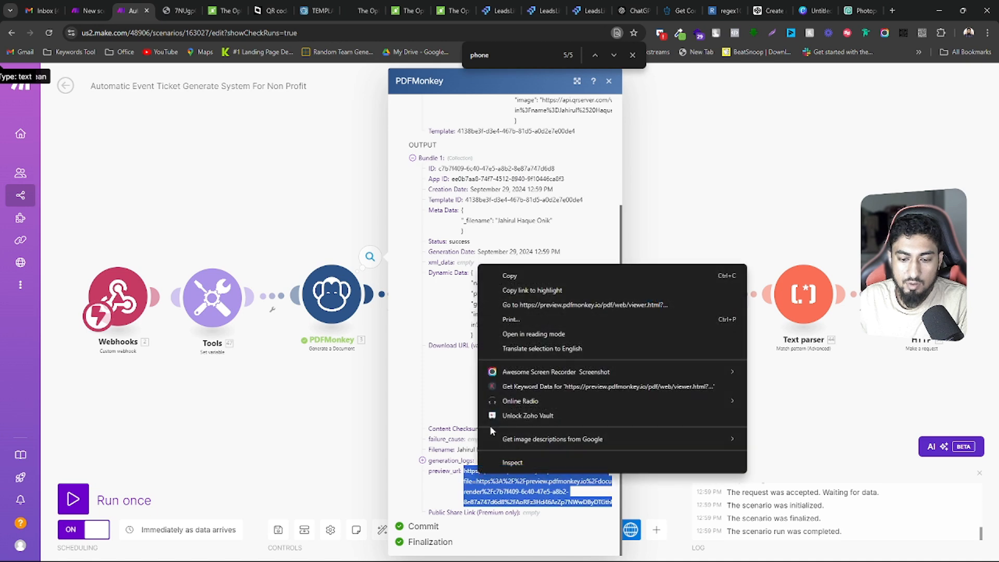
{"action": "left_click", "coordinate": [529, 305]}
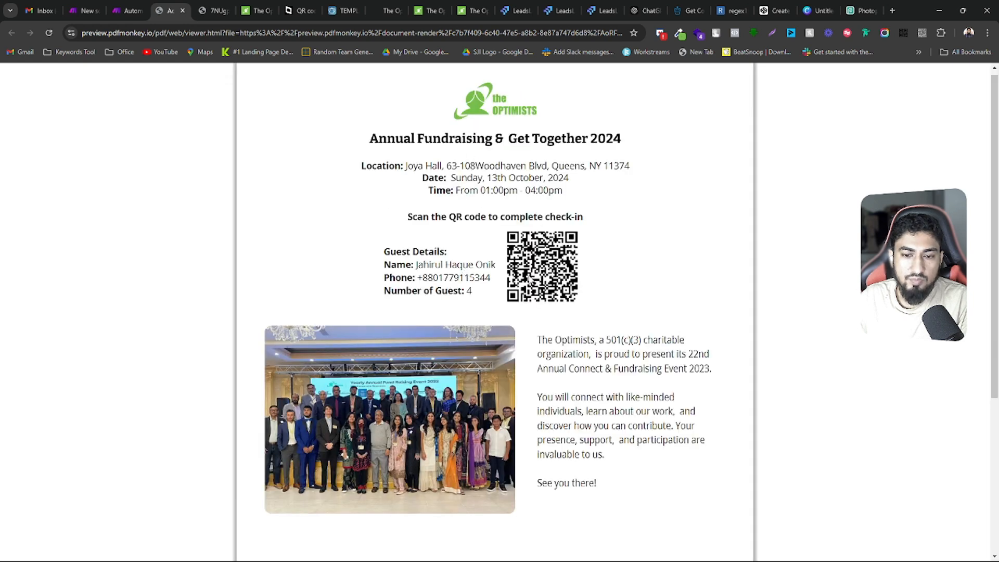
Review the guest details on the generated ticket, read its QR code with the QR reader extension and open the decoded link
{"action": "left_click_drag", "start_coordinate": [418, 263], "coordinate": [498, 270]}
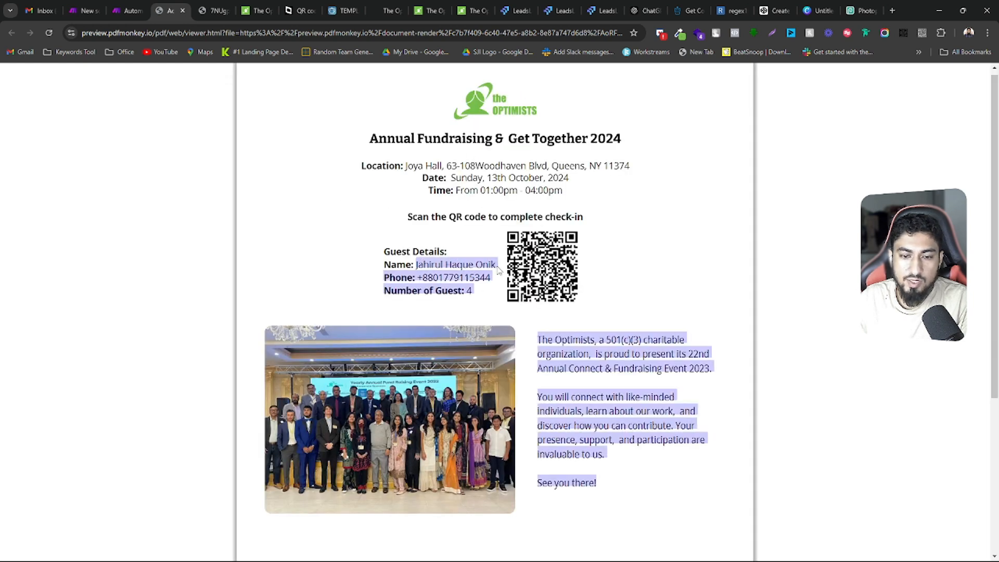
{"action": "left_click", "coordinate": [427, 275]}
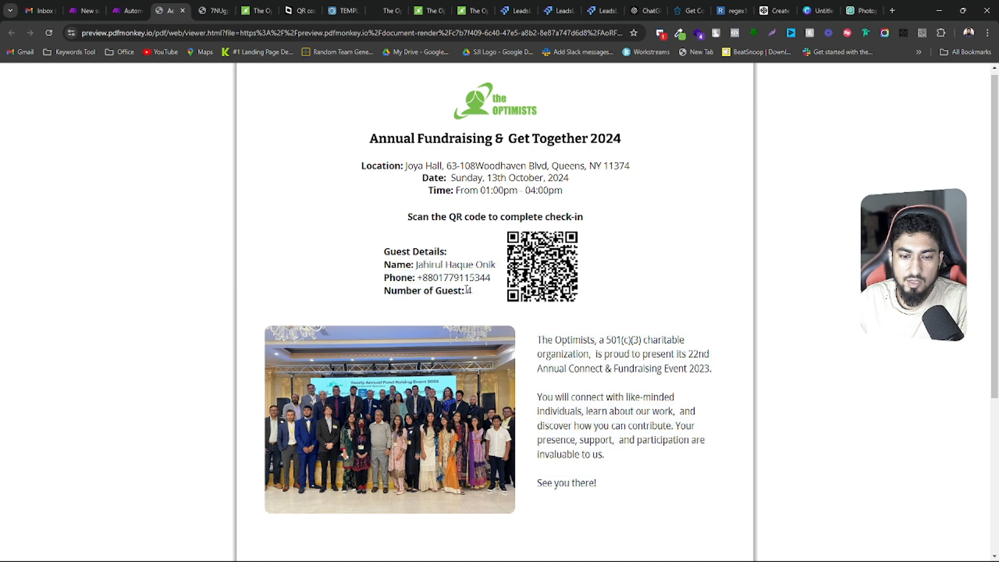
{"action": "left_click", "coordinate": [128, 11]}
{"action": "left_click", "coordinate": [169, 10]}
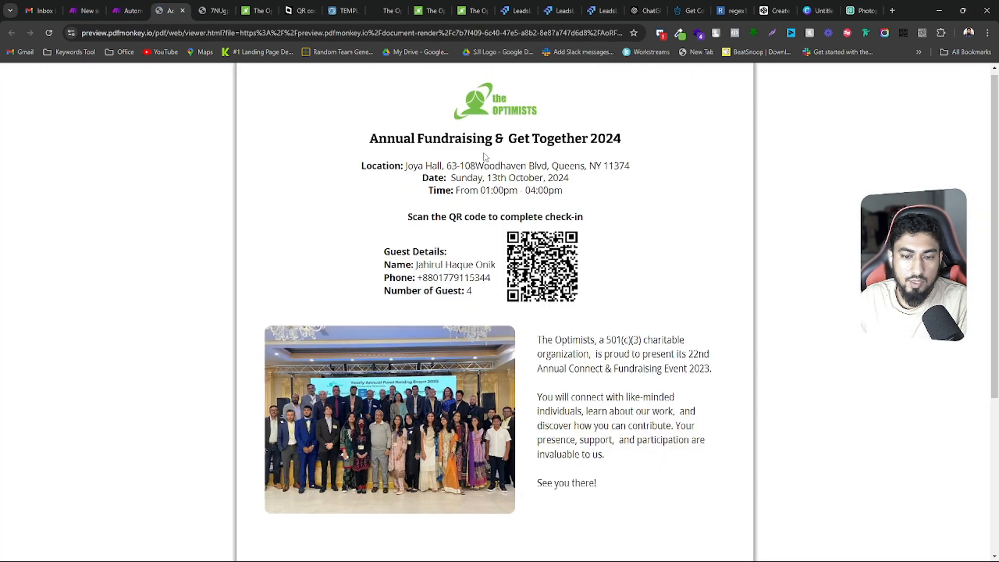
{"action": "left_click", "coordinate": [922, 32]}
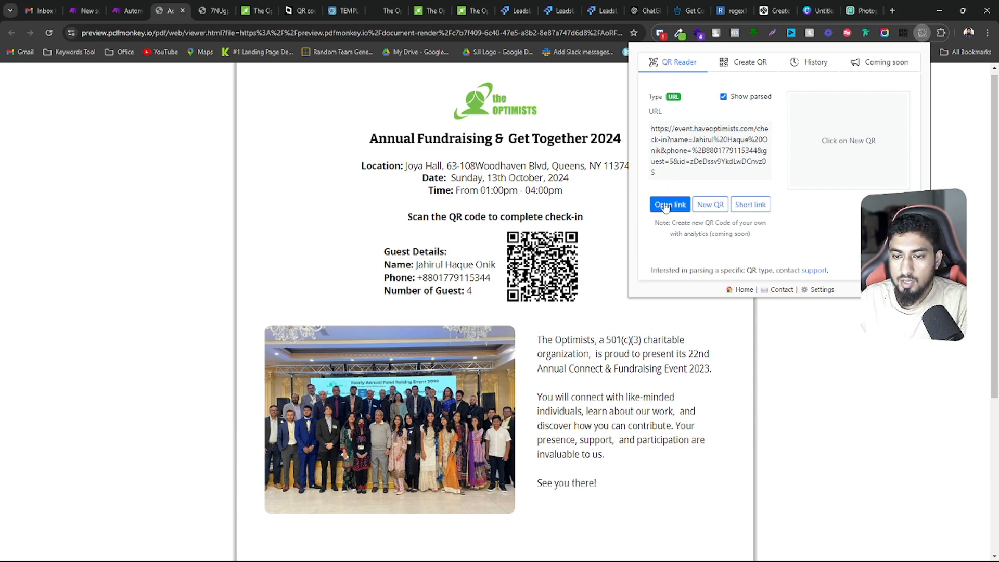
{"action": "left_click", "coordinate": [666, 205]}
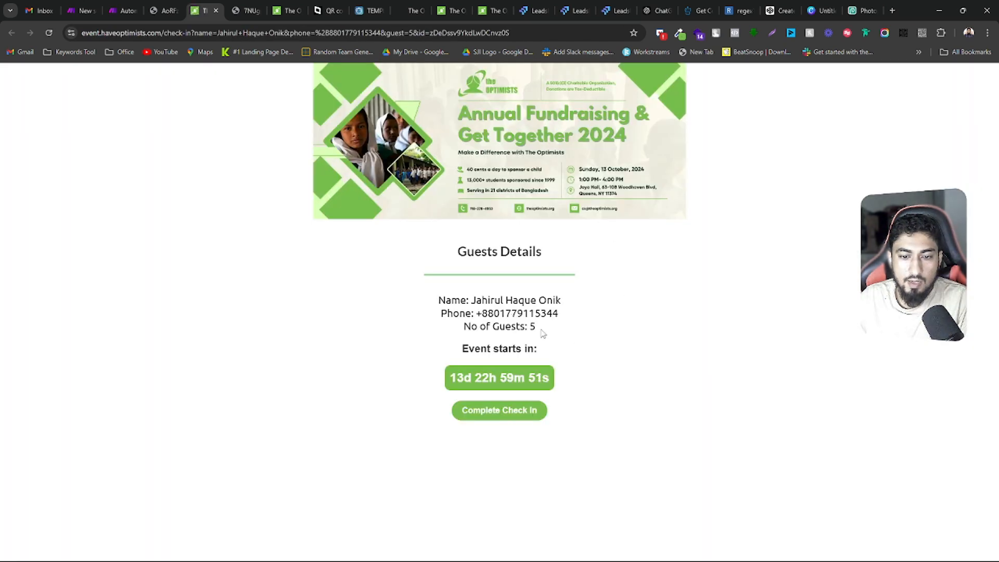
Compare the guest details on the check-in page with the name, phone, guest and id parameters in its address
{"action": "left_click_drag", "start_coordinate": [476, 304], "coordinate": [432, 304]}
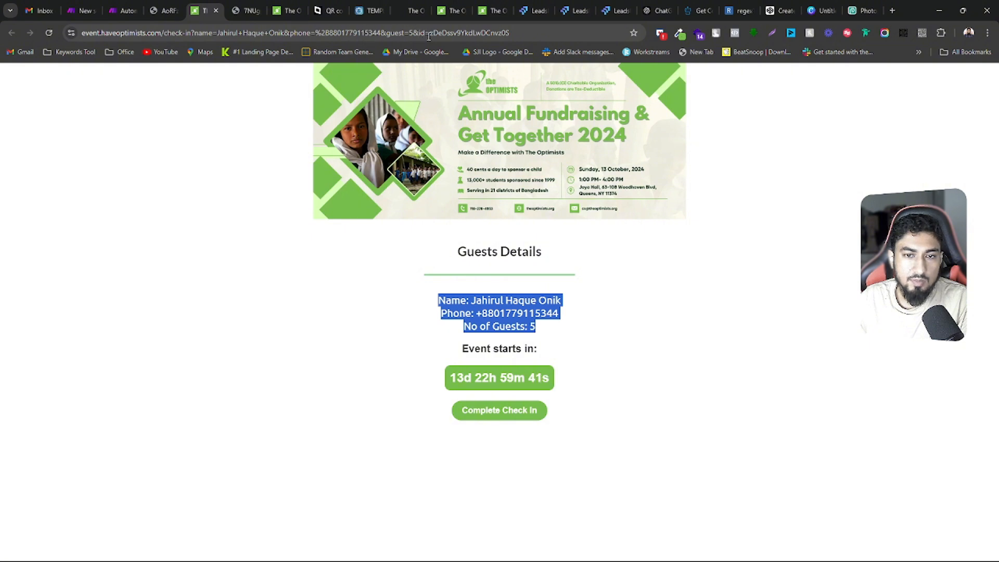
{"action": "left_click_drag", "start_coordinate": [415, 292], "coordinate": [569, 331]}
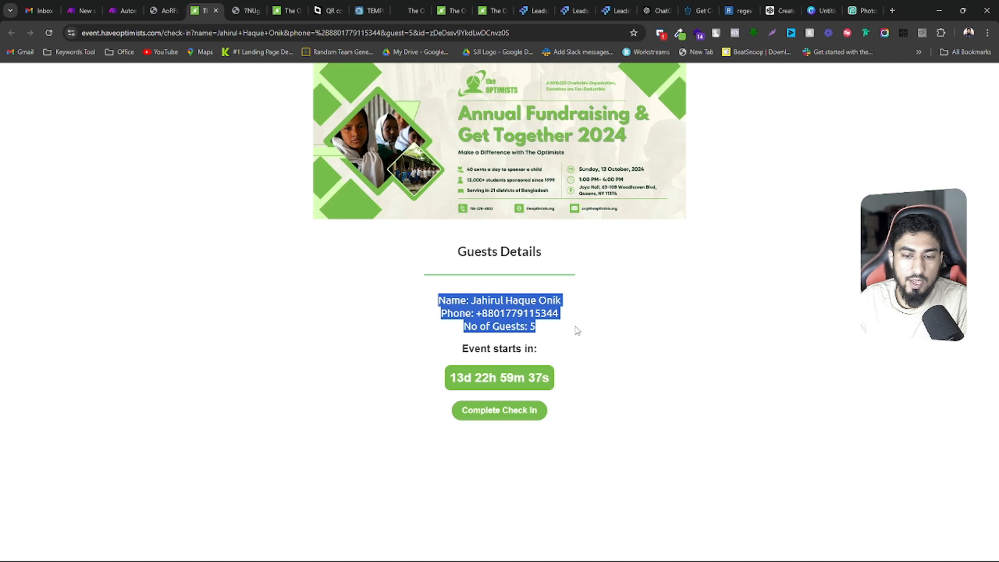
{"action": "double_click", "coordinate": [280, 34]}
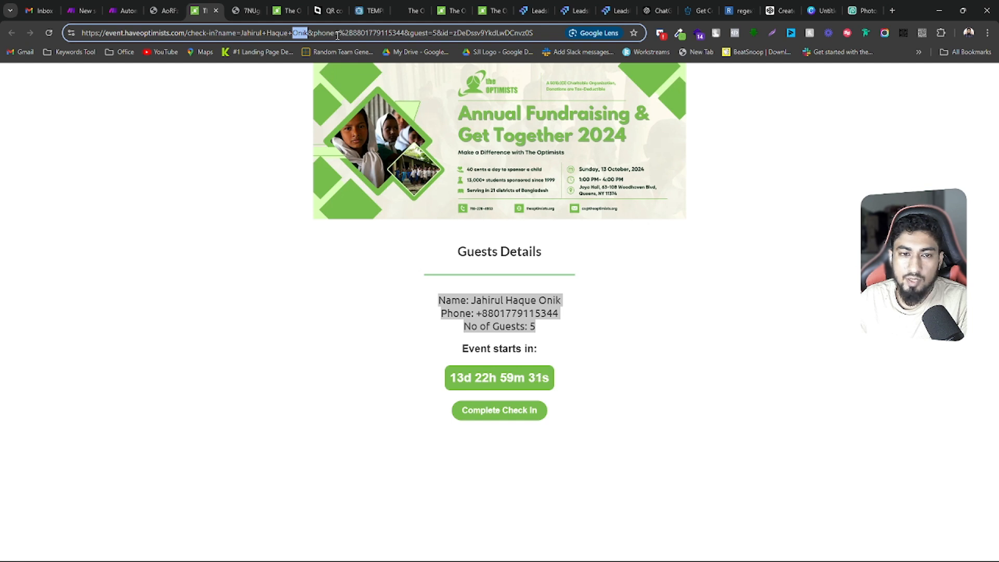
{"action": "left_click_drag", "start_coordinate": [288, 32], "coordinate": [556, 34]}
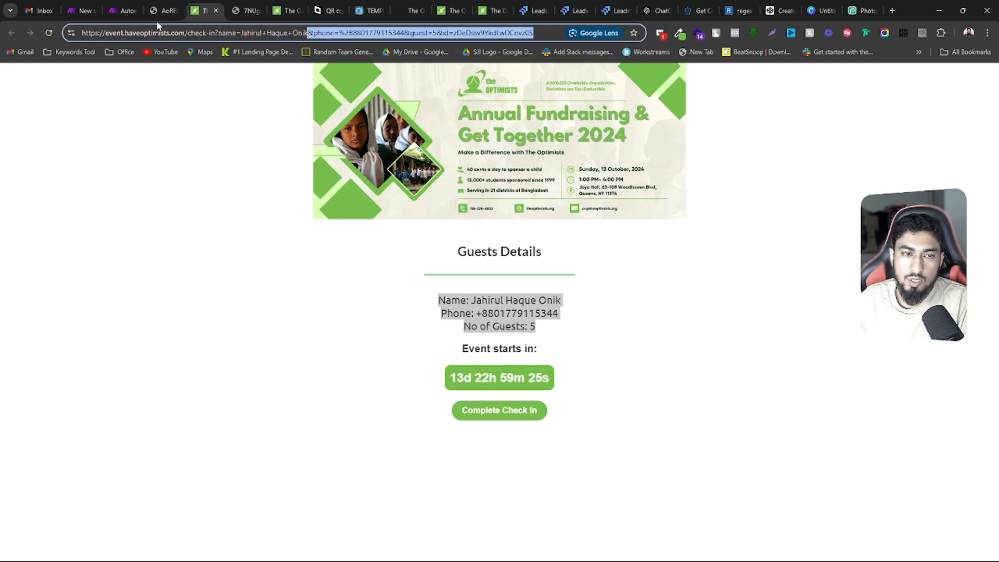
Return to the Make scenario, review the Set variable module's encoded link value, and auto-align the modules
{"action": "left_click", "coordinate": [122, 11]}
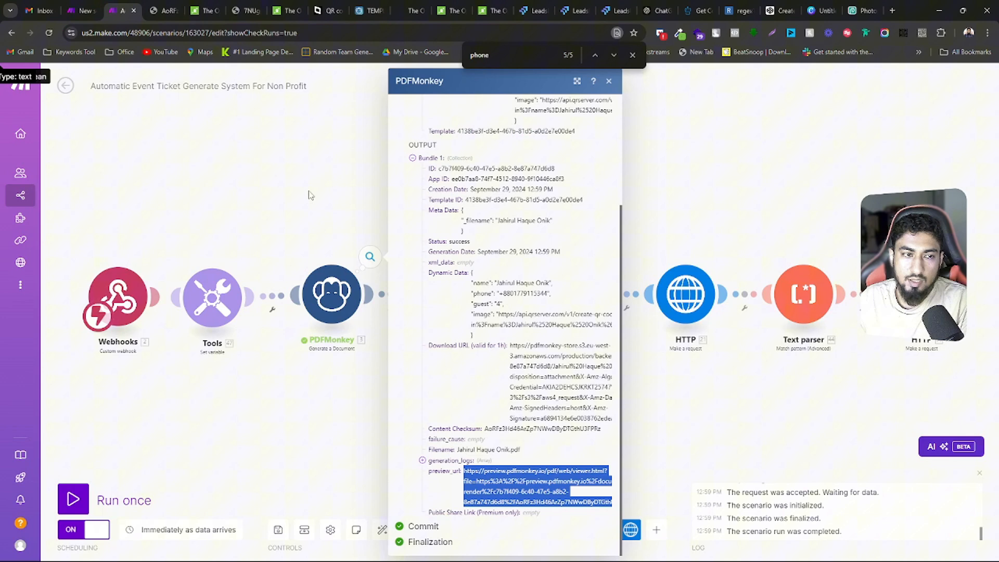
{"action": "left_click", "coordinate": [227, 304]}
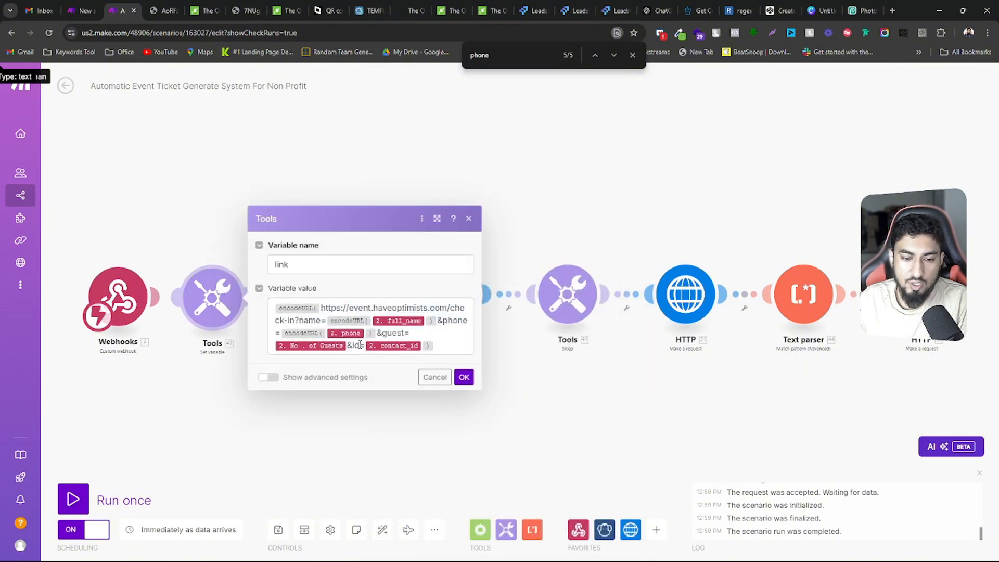
{"action": "left_click", "coordinate": [435, 377]}
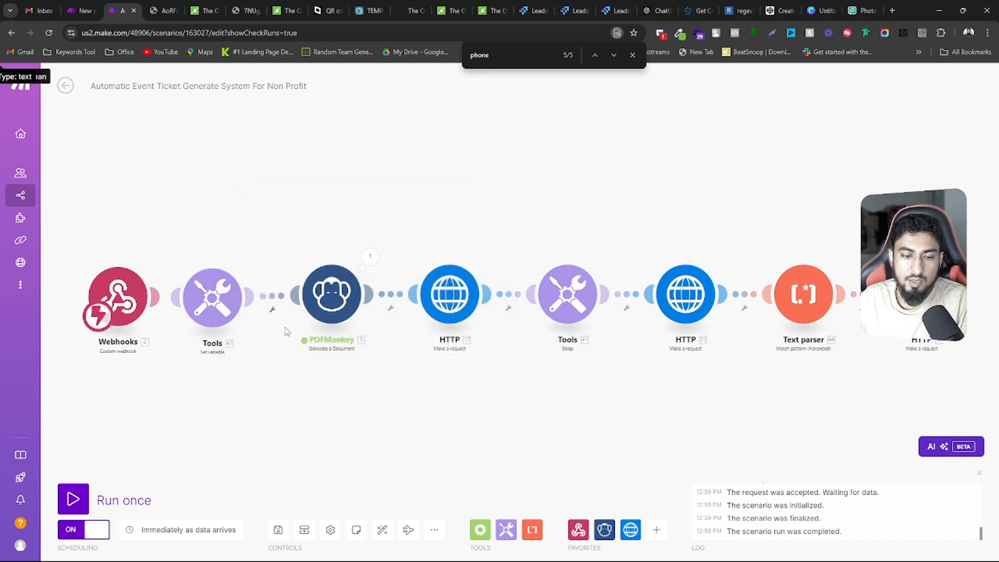
{"action": "left_click", "coordinate": [383, 529]}
Review the link variable in PDFMonkey's image URL and its definition in the Set variable module
{"action": "left_click", "coordinate": [364, 309]}
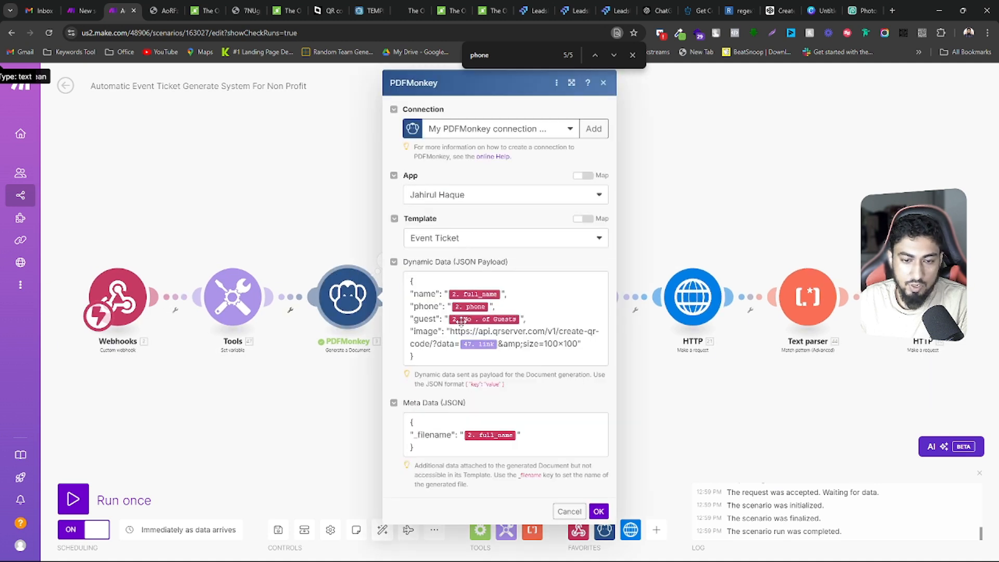
{"action": "left_click", "coordinate": [232, 296]}
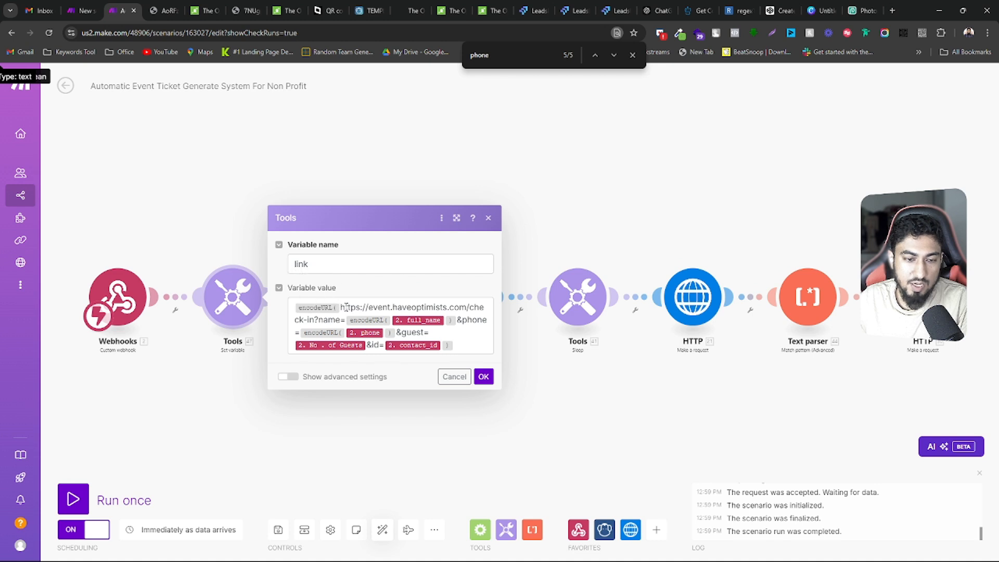
{"action": "left_click", "coordinate": [453, 376]}
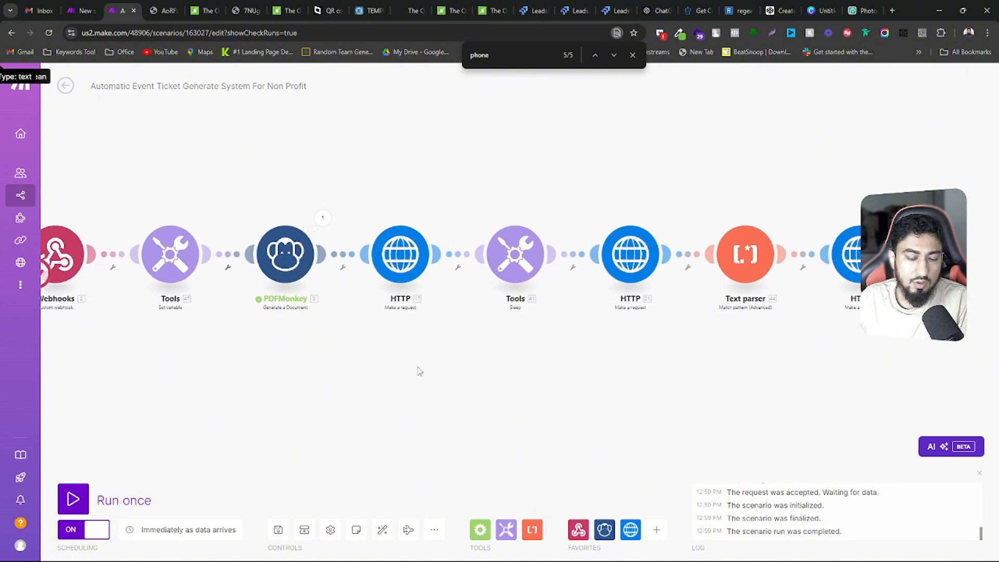
Open the HTTP module following PDFMonkey and review its contact URL, PUT method, headers and JSON request content
{"action": "left_click", "coordinate": [386, 276]}
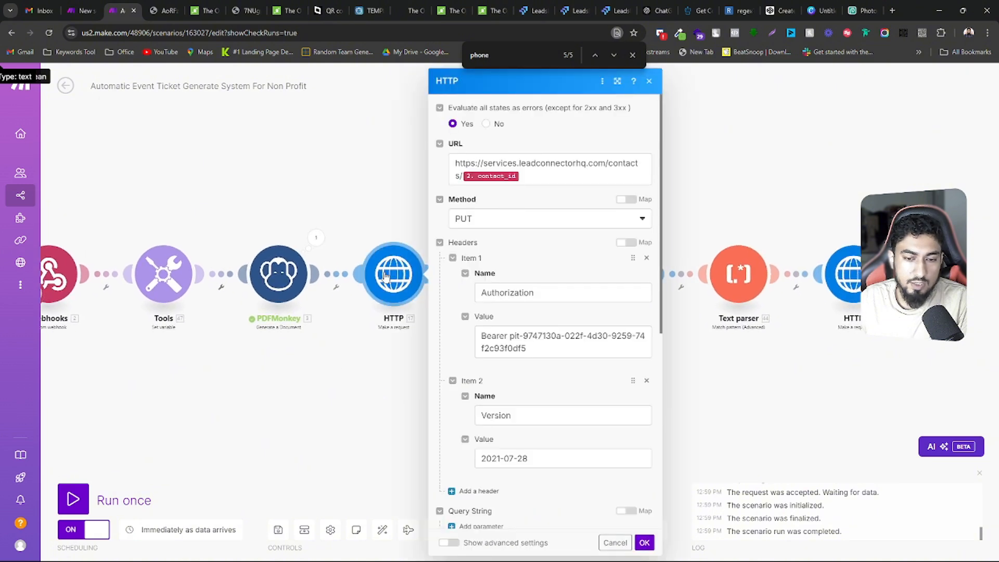
{"action": "scroll", "coordinate": [508, 329], "scroll_direction": "down", "scroll_amount": 7}
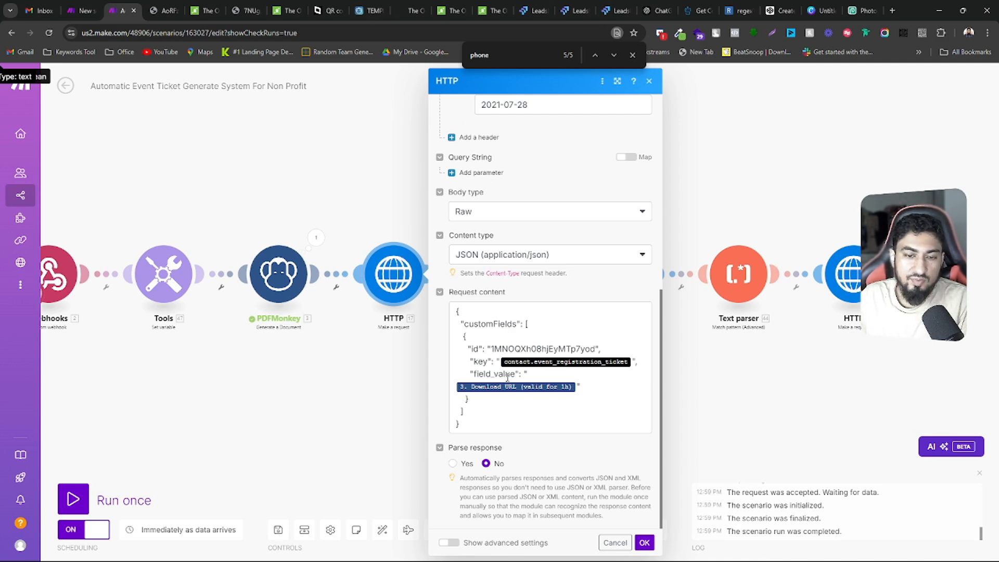
{"action": "scroll", "coordinate": [507, 377], "scroll_direction": "up", "scroll_amount": 6}
{"action": "scroll", "coordinate": [507, 377], "scroll_direction": "down", "scroll_amount": 5}
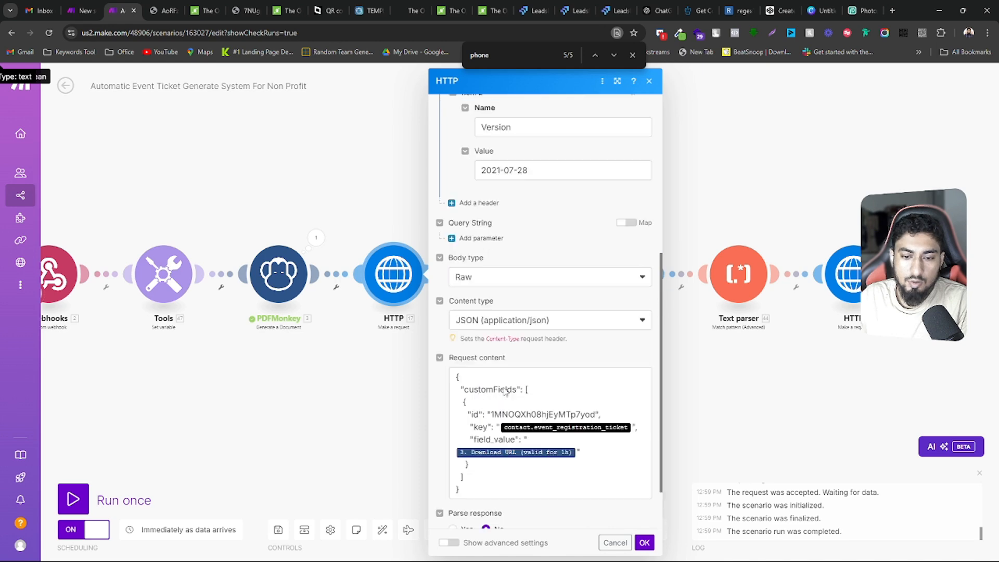
{"action": "scroll", "coordinate": [504, 391], "scroll_direction": "up", "scroll_amount": 5}
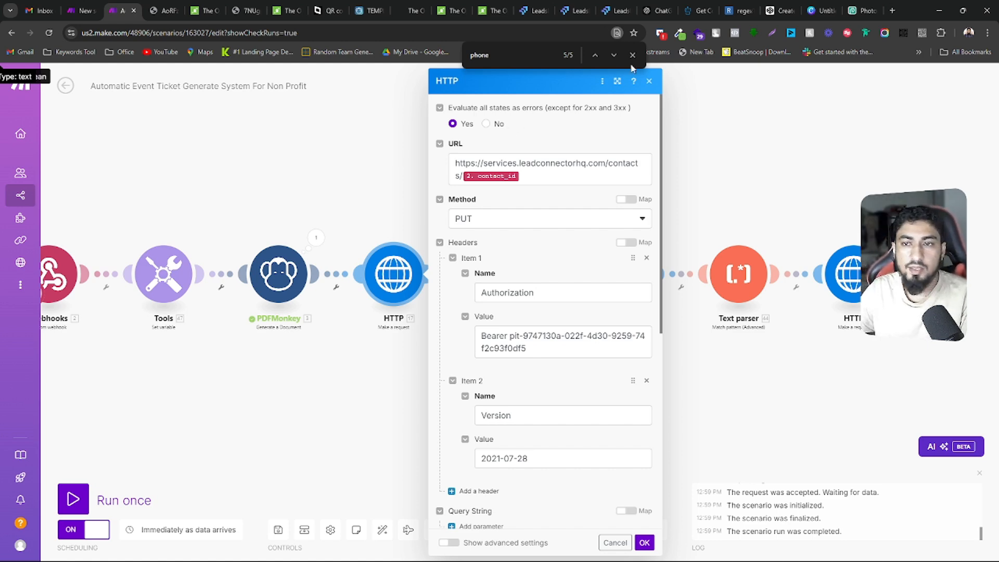
Place the Integrations API documentation tab beside the Make scenario tab and look over the Get Contact endpoint
{"action": "left_click_drag", "start_coordinate": [700, 10], "coordinate": [164, 5]}
{"action": "scroll", "coordinate": [126, 220], "scroll_direction": "up", "scroll_amount": 1}
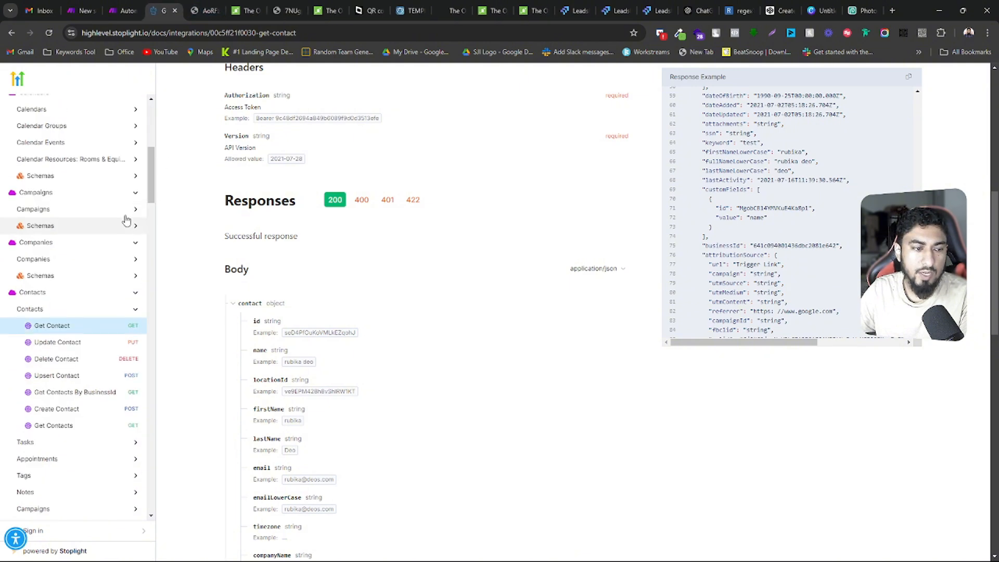
{"action": "scroll", "coordinate": [126, 220], "scroll_direction": "up", "scroll_amount": 15}
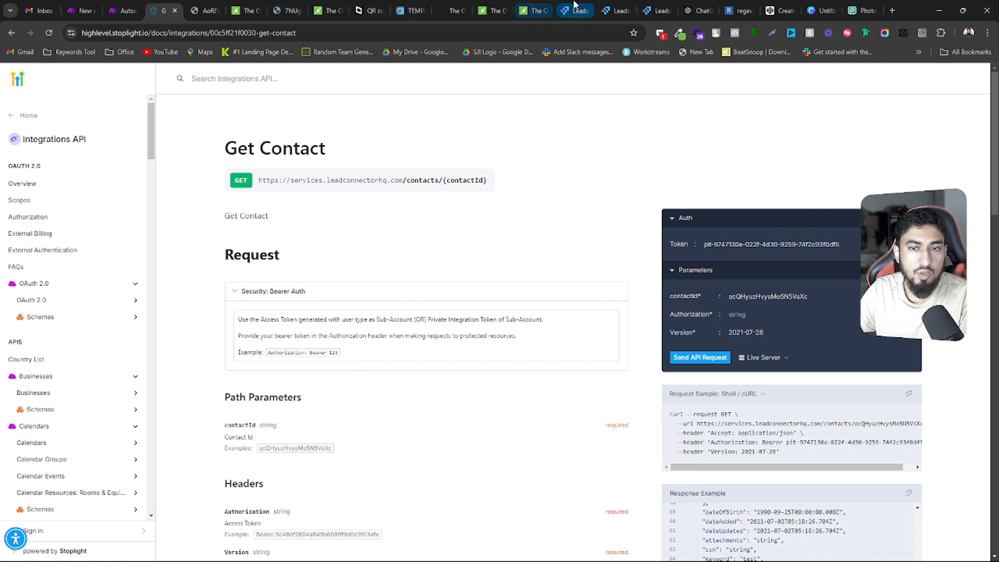
Switch to LeadsLift with its tab beside the API documentation, leave the ticket generation workflow and open the Private Integrations settings
{"action": "mouse_move", "coordinate": [609, 6]}
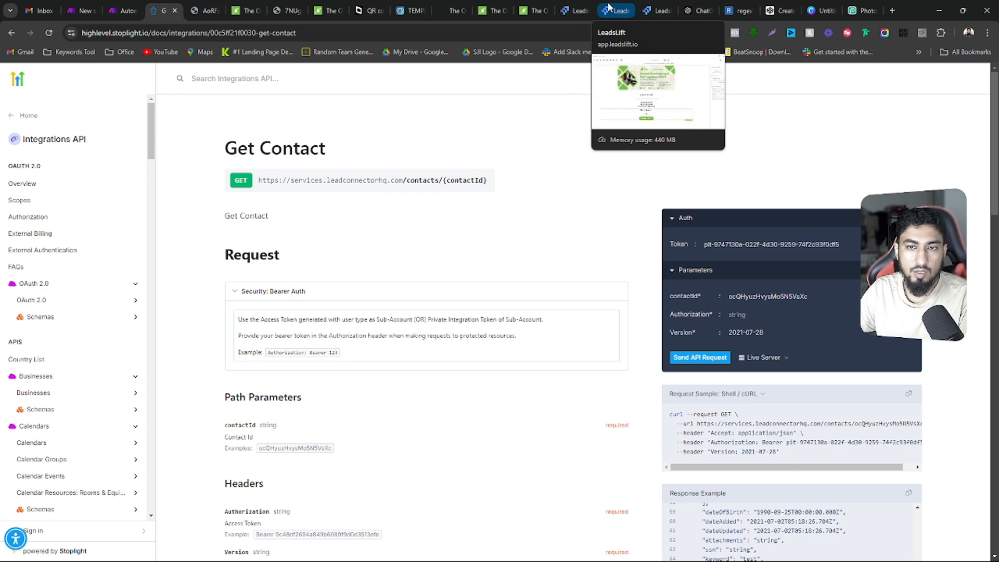
{"action": "left_click_drag", "start_coordinate": [609, 7], "coordinate": [200, 11]}
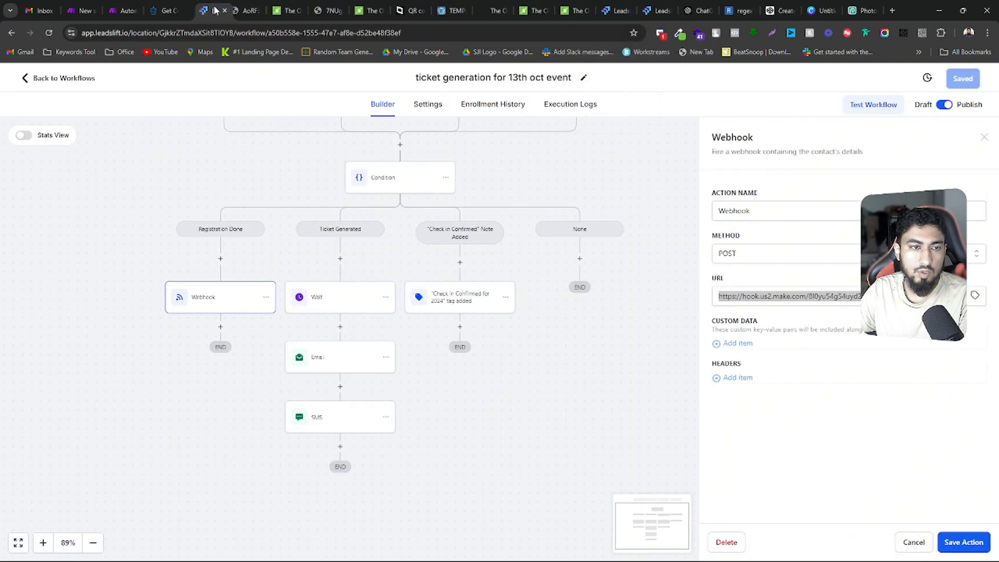
{"action": "left_click", "coordinate": [47, 78]}
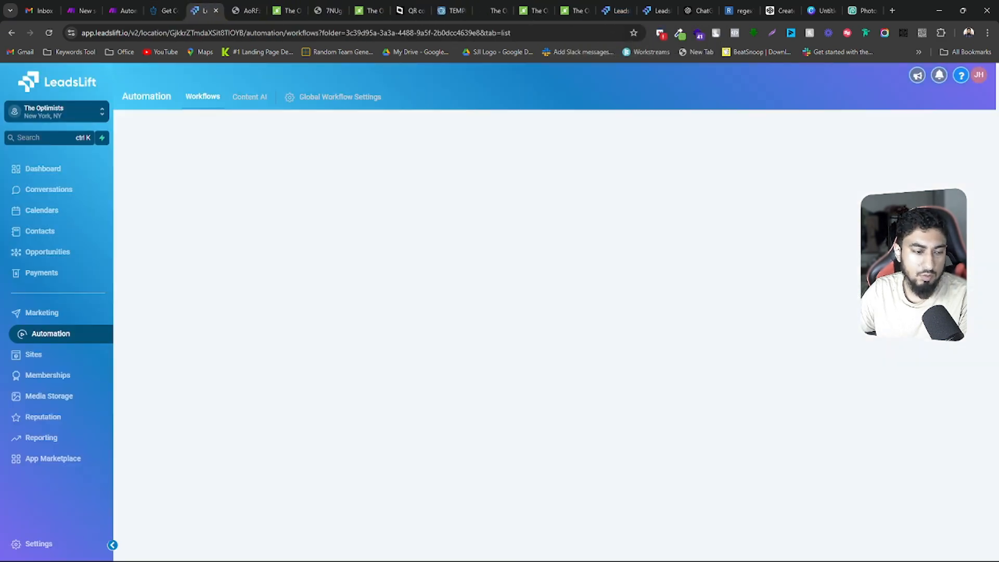
{"action": "left_click", "coordinate": [21, 545]}
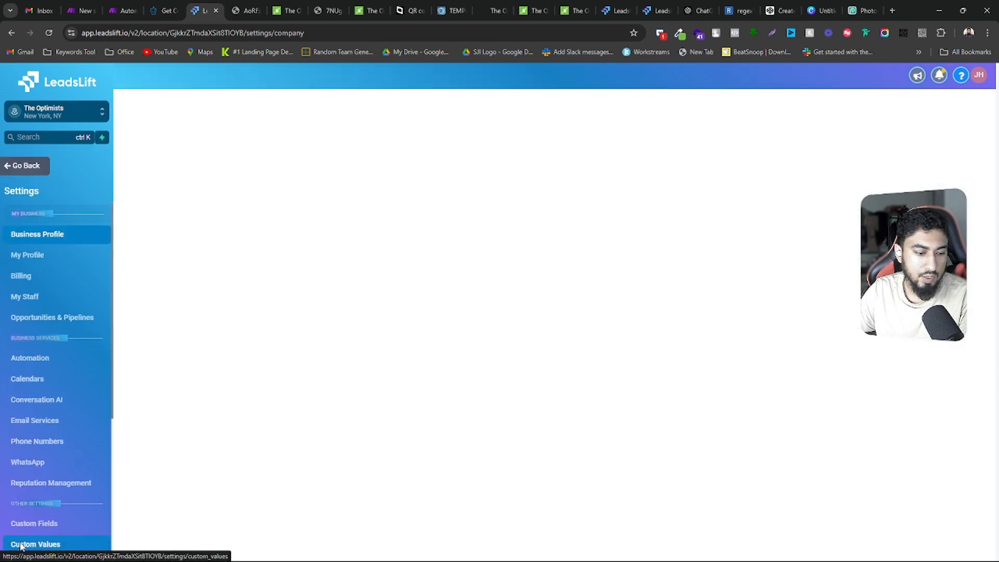
{"action": "scroll", "coordinate": [57, 405], "scroll_direction": "down", "scroll_amount": 4}
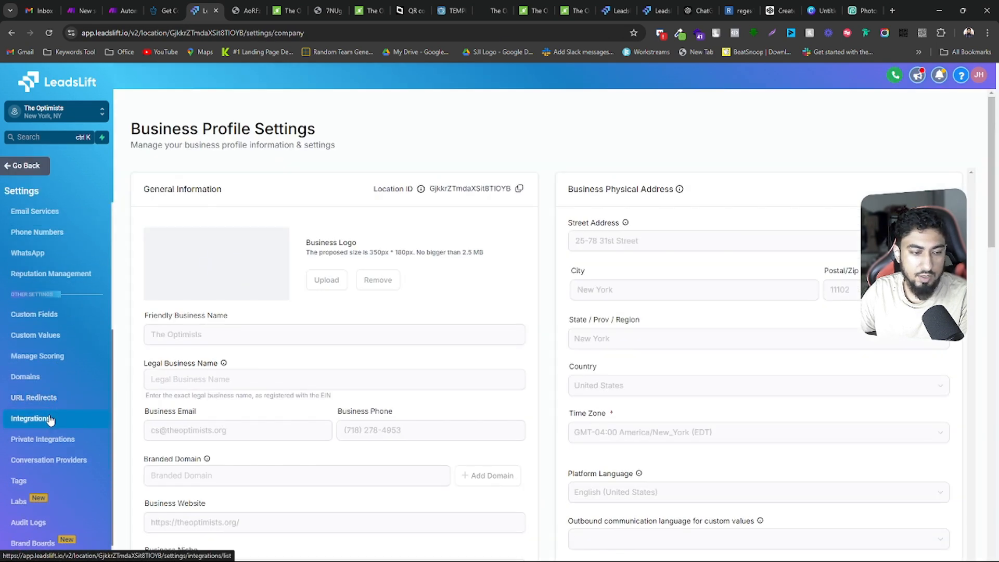
{"action": "left_click", "coordinate": [64, 441]}
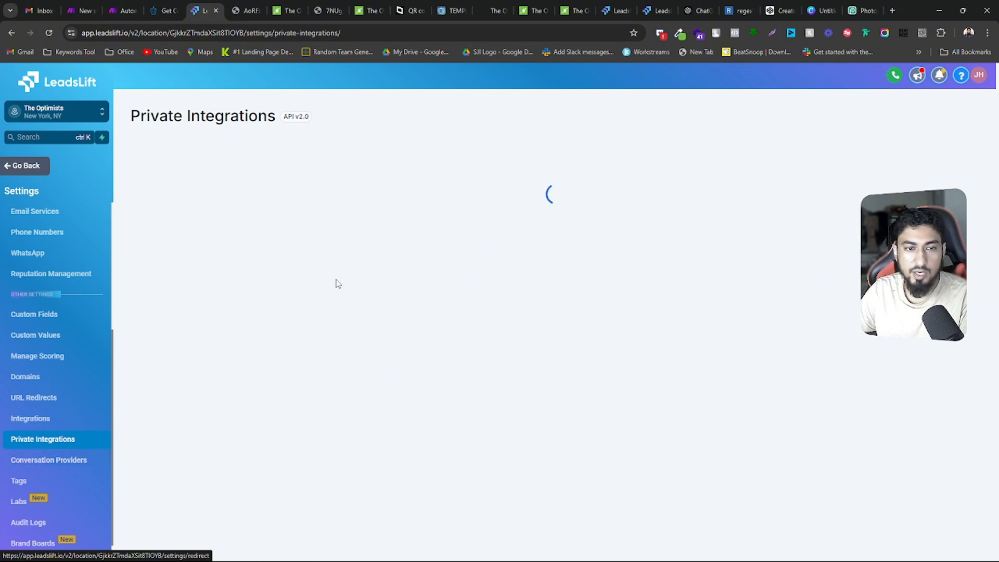
Open the Event Organization private integration and continue past its name and description to the scopes
{"action": "left_click_drag", "start_coordinate": [279, 117], "coordinate": [316, 118]}
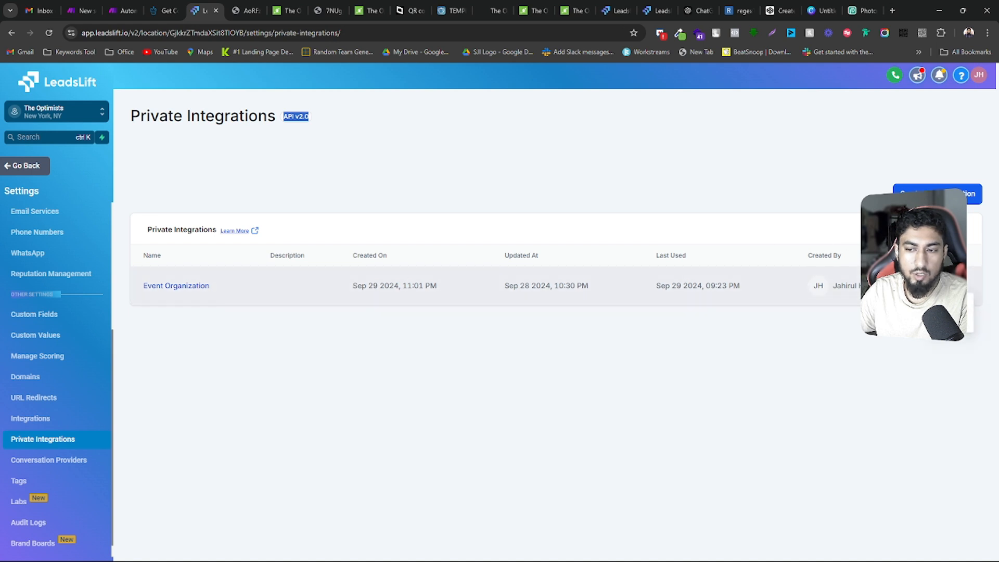
{"action": "left_click", "coordinate": [177, 285]}
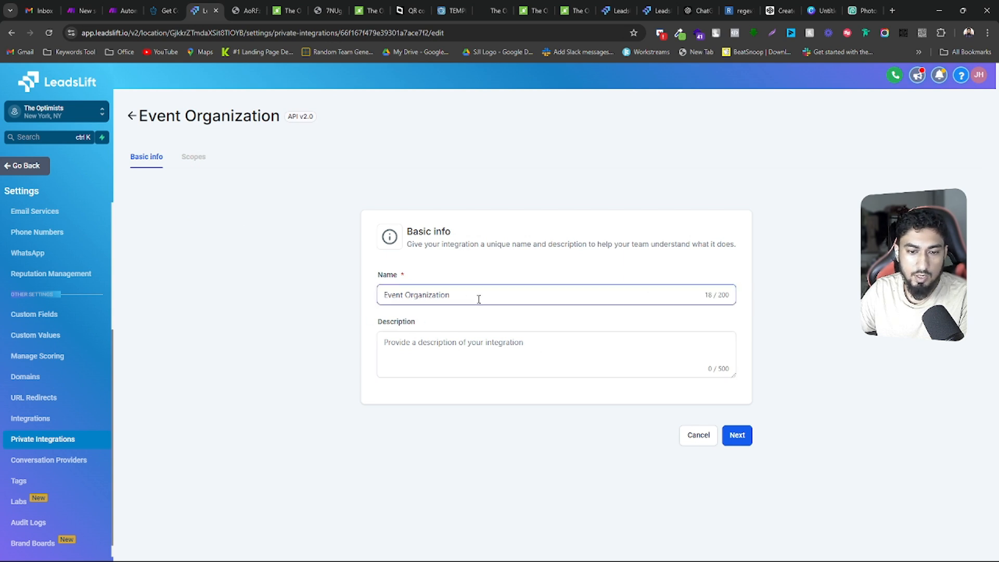
{"action": "left_click_drag", "start_coordinate": [478, 299], "coordinate": [360, 317]}
{"action": "left_click", "coordinate": [402, 345]}
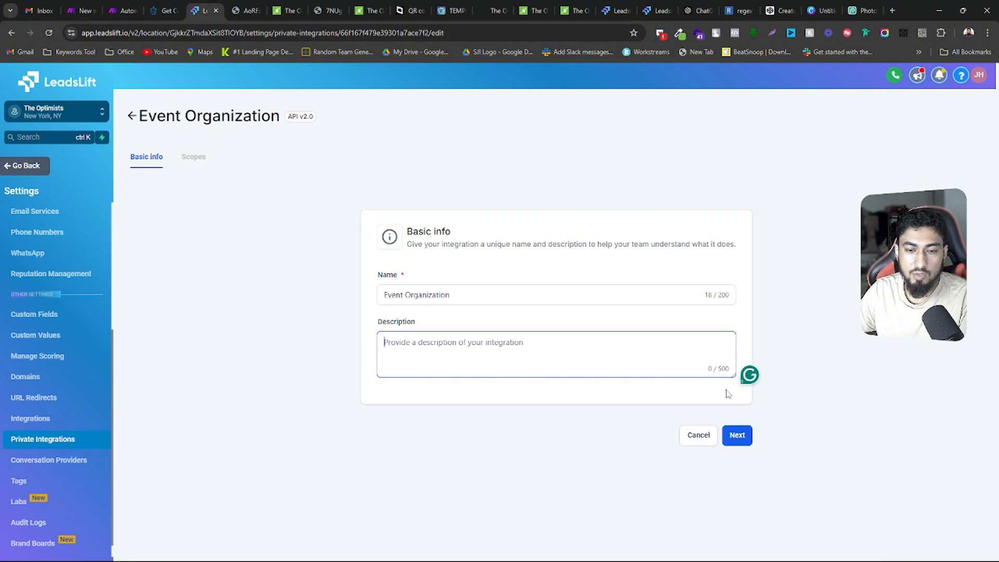
{"action": "left_click", "coordinate": [737, 435]}
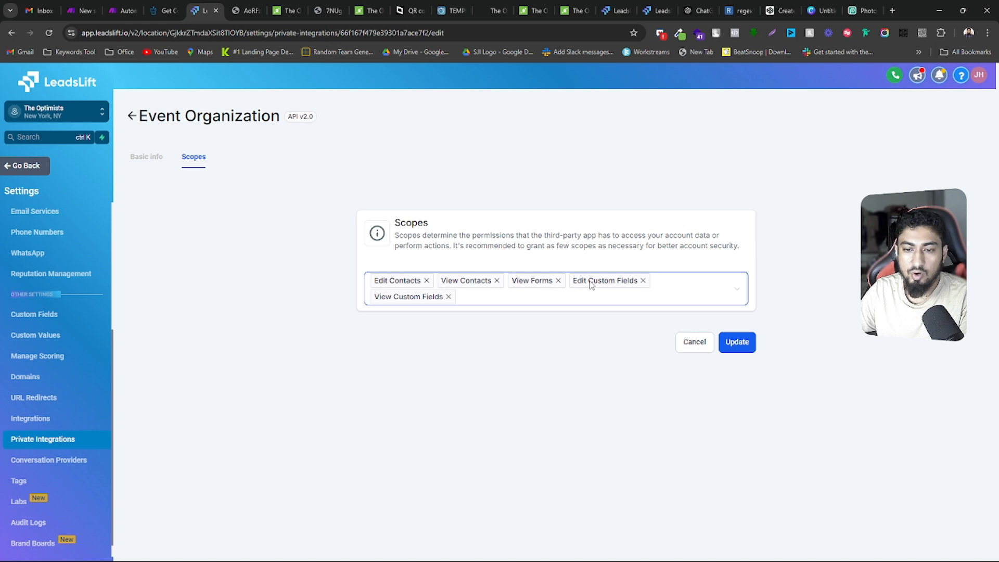
Examine the list of permission scopes available for the Event Organization integration
{"action": "left_click", "coordinate": [502, 297]}
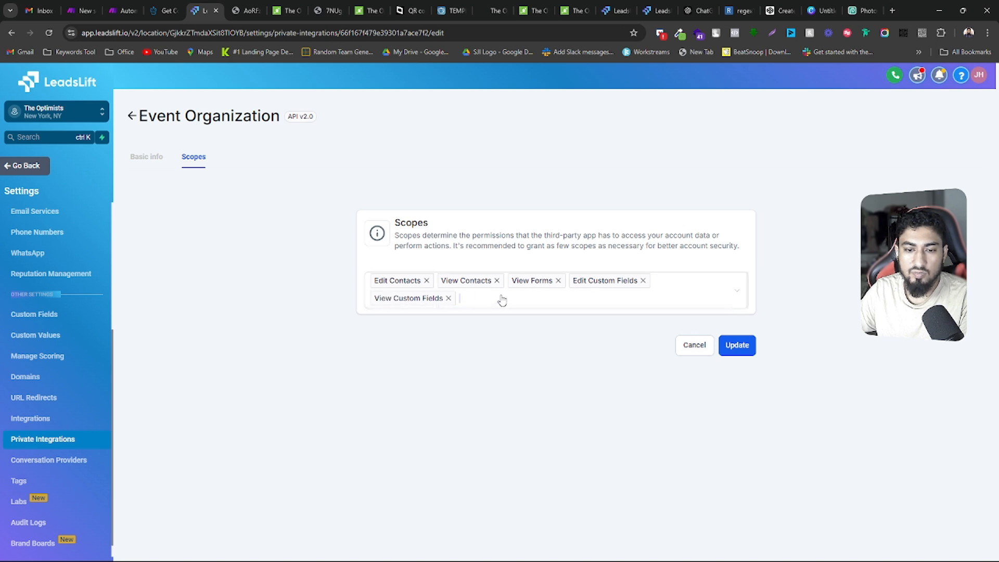
{"action": "scroll", "coordinate": [451, 362], "scroll_direction": "down", "scroll_amount": 10}
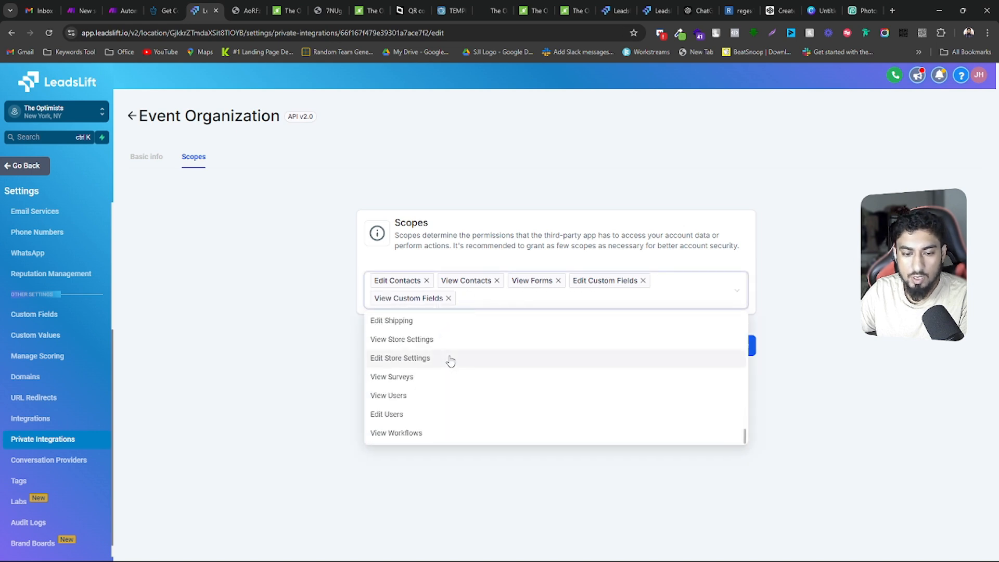
{"action": "scroll", "coordinate": [450, 357], "scroll_direction": "up", "scroll_amount": 3}
{"action": "scroll", "coordinate": [451, 353], "scroll_direction": "down", "scroll_amount": 3}
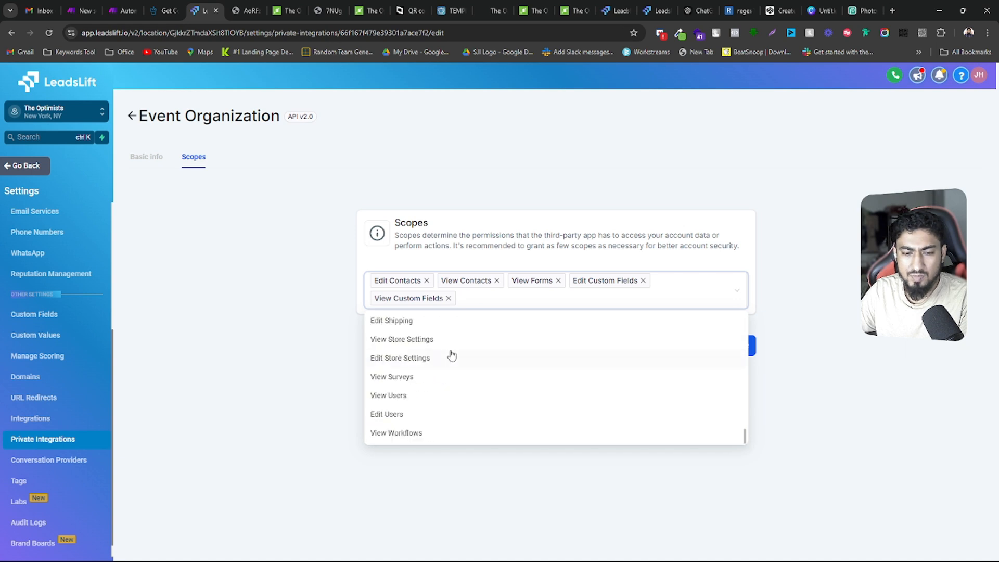
{"action": "scroll", "coordinate": [448, 380], "scroll_direction": "up", "scroll_amount": 3}
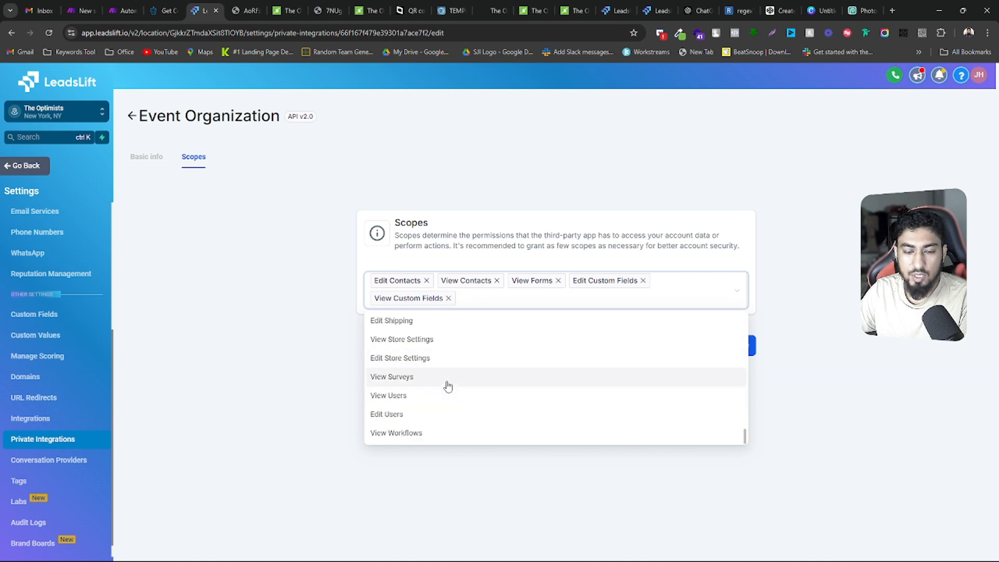
{"action": "scroll", "coordinate": [446, 383], "scroll_direction": "up", "scroll_amount": 10}
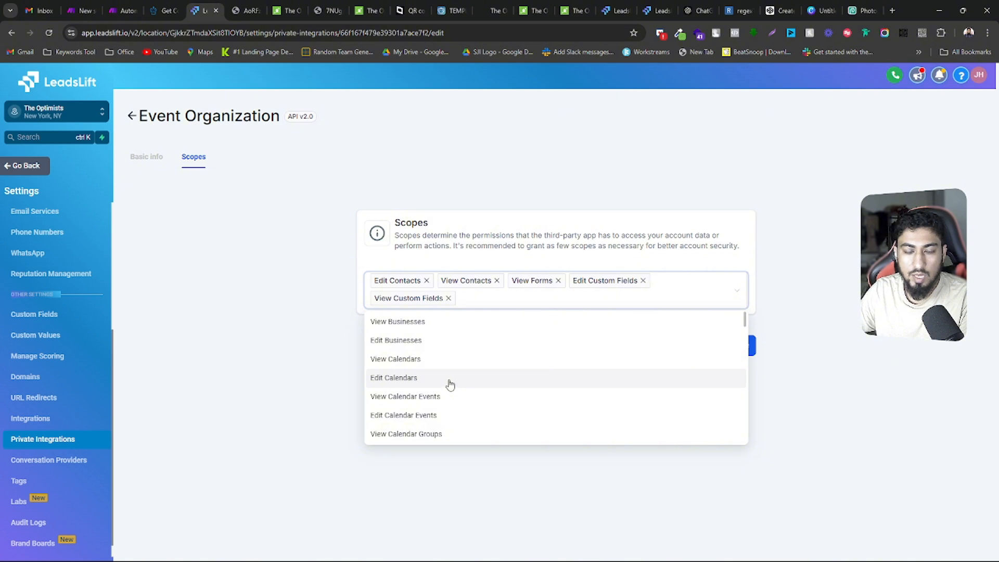
Compare the API documentation's endpoint categories with the selectable and assigned scopes of the Event Organization integration
{"action": "key", "text": "ctrl+shift+Tab"}
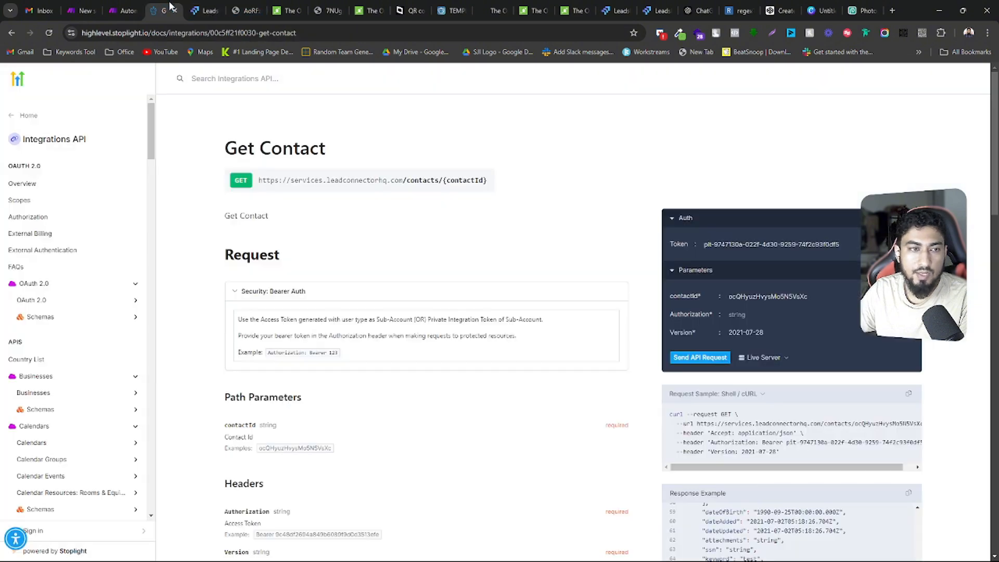
{"action": "scroll", "coordinate": [78, 260], "scroll_direction": "down", "scroll_amount": 15}
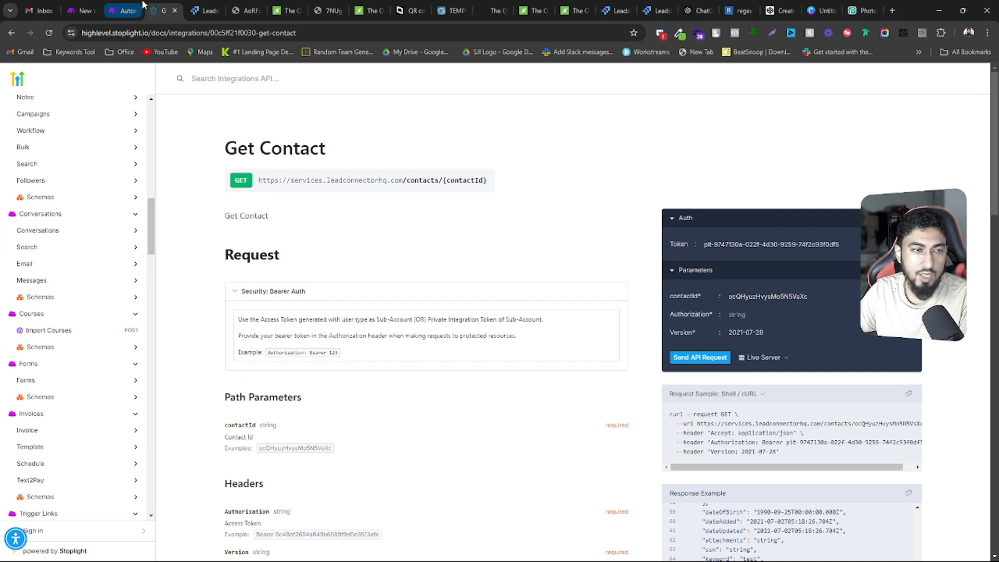
{"action": "left_click", "coordinate": [204, 7]}
{"action": "left_click", "coordinate": [519, 292]}
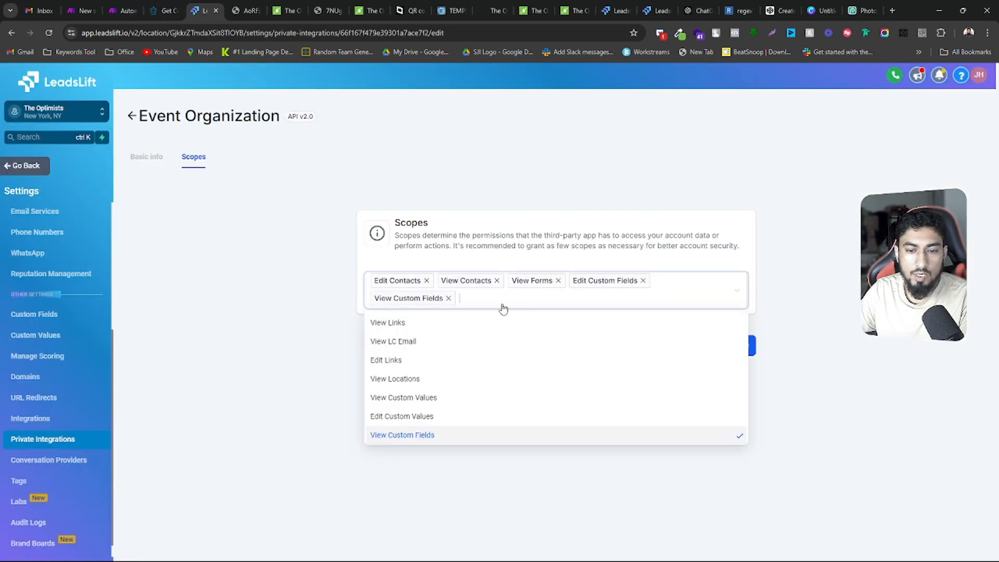
{"action": "scroll", "coordinate": [448, 403], "scroll_direction": "up", "scroll_amount": 10}
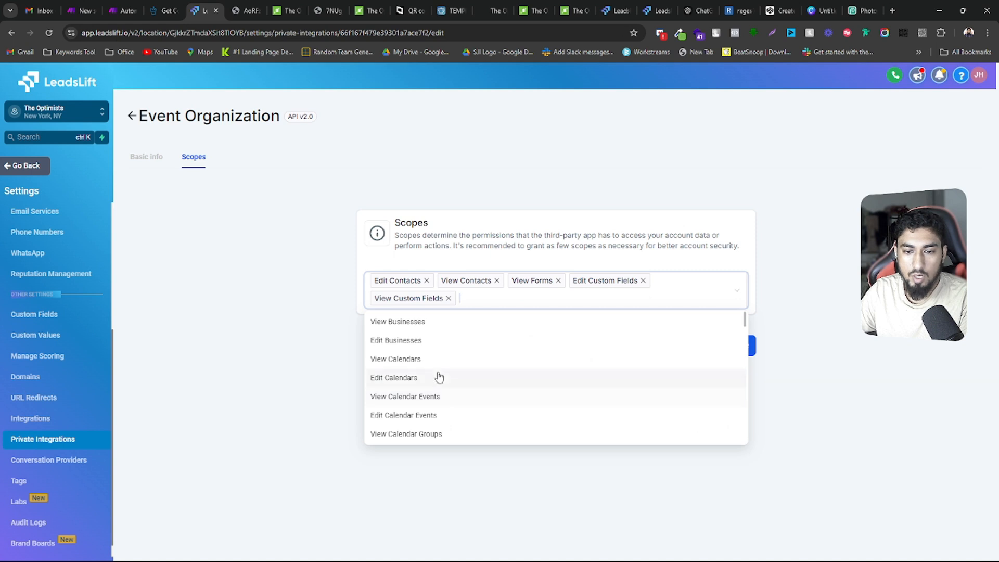
{"action": "scroll", "coordinate": [440, 385], "scroll_direction": "up", "scroll_amount": 5}
{"action": "scroll", "coordinate": [436, 382], "scroll_direction": "up", "scroll_amount": 10}
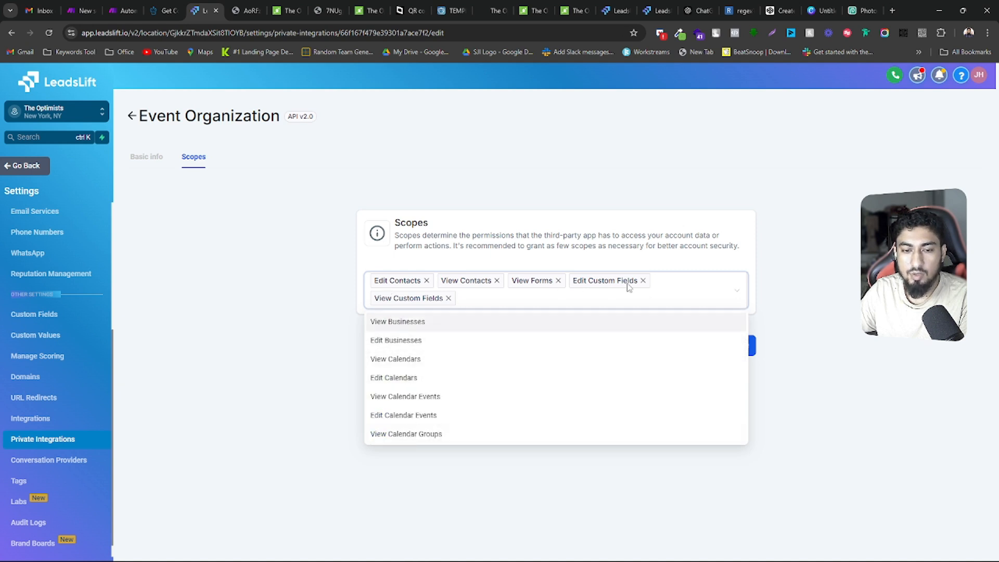
{"action": "left_click", "coordinate": [422, 259]}
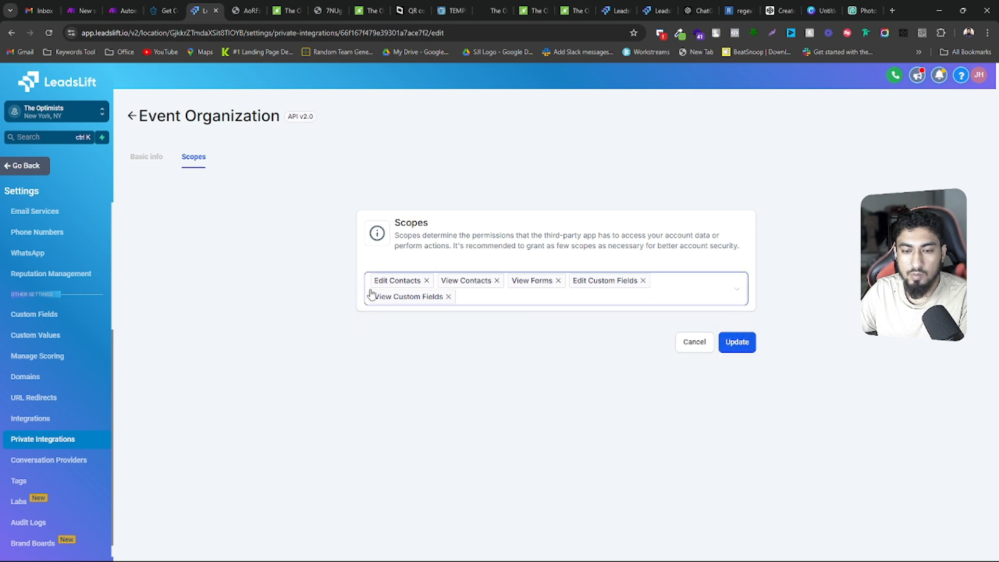
Leave the scope editing without updating and highlight the integration's new masked access token
{"action": "left_click", "coordinate": [699, 353]}
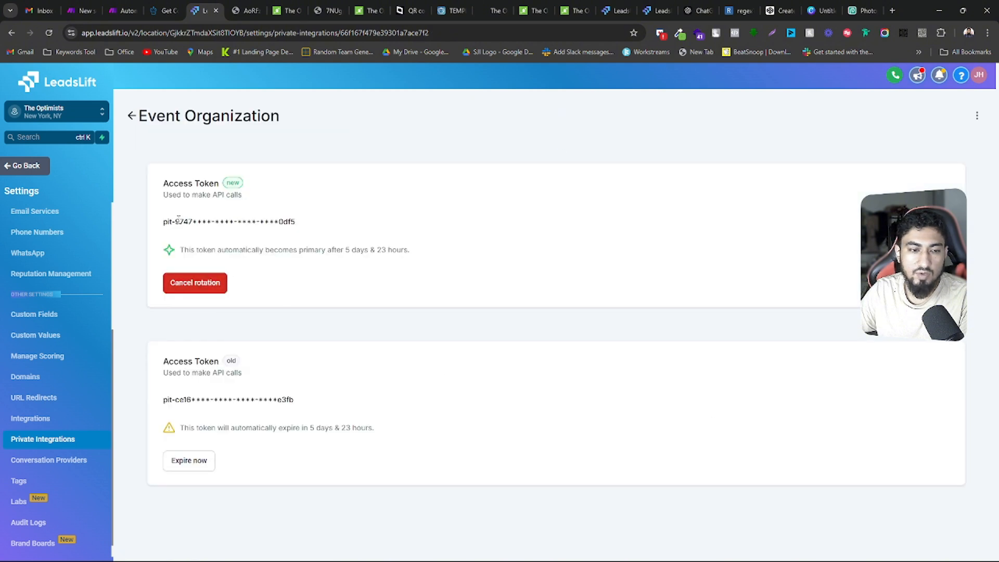
{"action": "left_click_drag", "start_coordinate": [165, 222], "coordinate": [344, 229]}
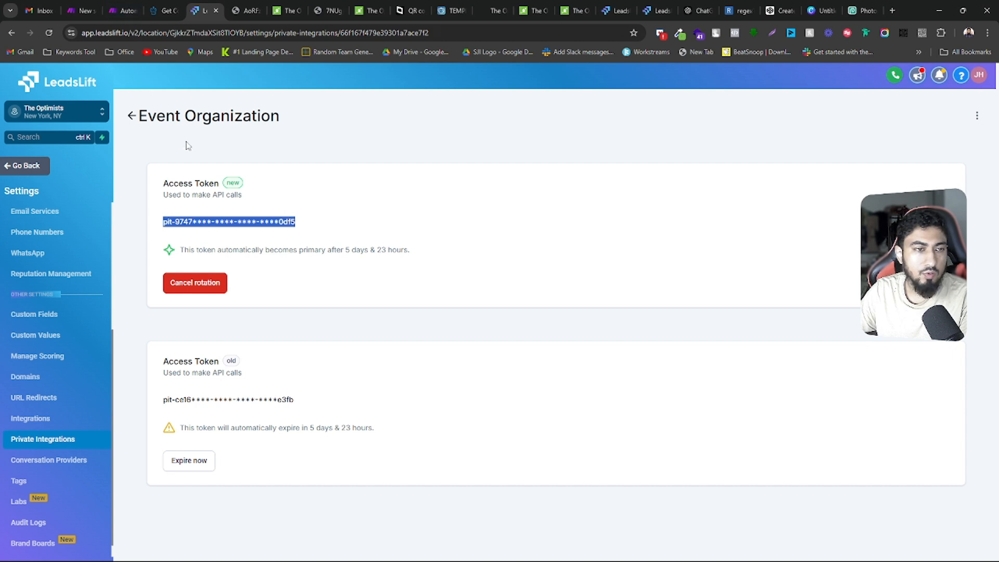
Return to the Make scenario and review the Authorization and Version headers in the open HTTP module
{"action": "left_click", "coordinate": [125, 10]}
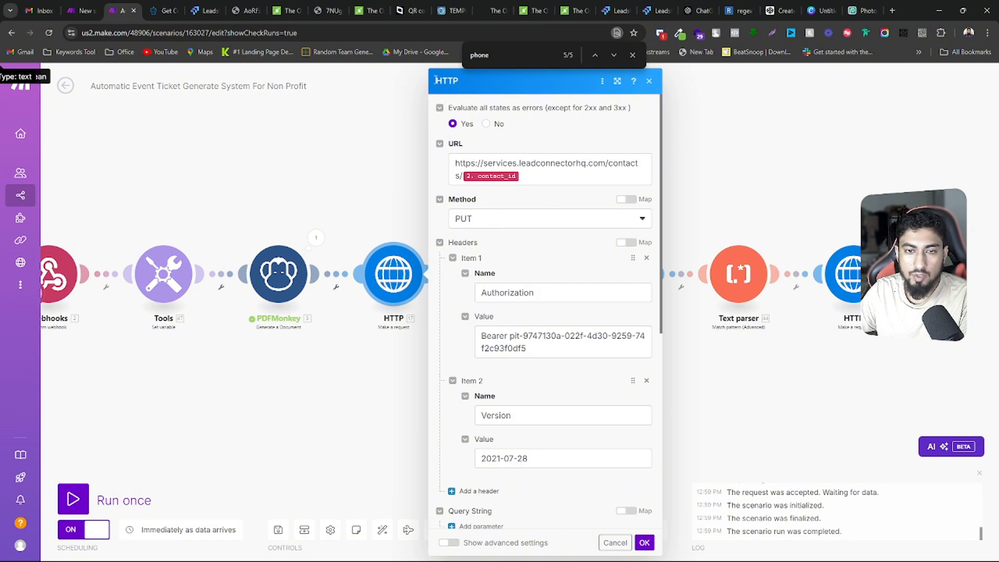
{"action": "scroll", "coordinate": [368, 190], "scroll_direction": "down", "scroll_amount": 2}
{"action": "scroll", "coordinate": [333, 333], "scroll_direction": "down", "scroll_amount": 2}
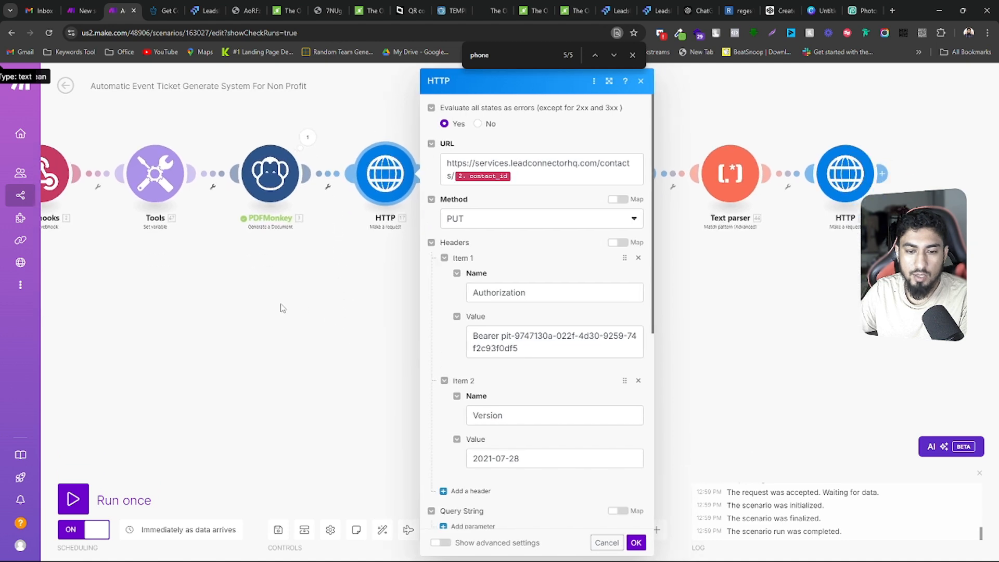
Add an HTTP Make a request module below the Set variable module and connect it to the last HTTP module
{"action": "right_click", "coordinate": [212, 295]}
{"action": "left_click", "coordinate": [246, 303]}
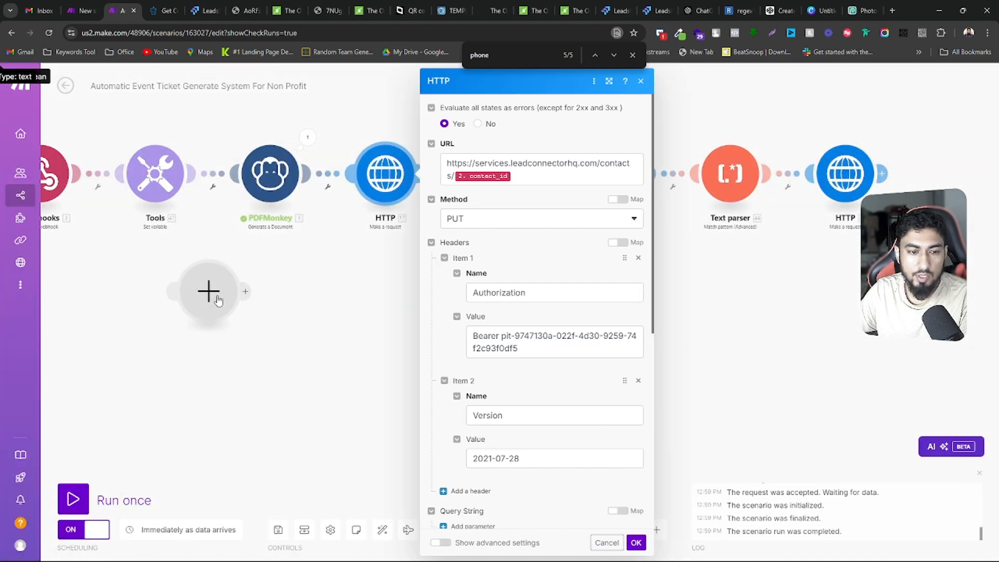
{"action": "left_click", "coordinate": [312, 259]}
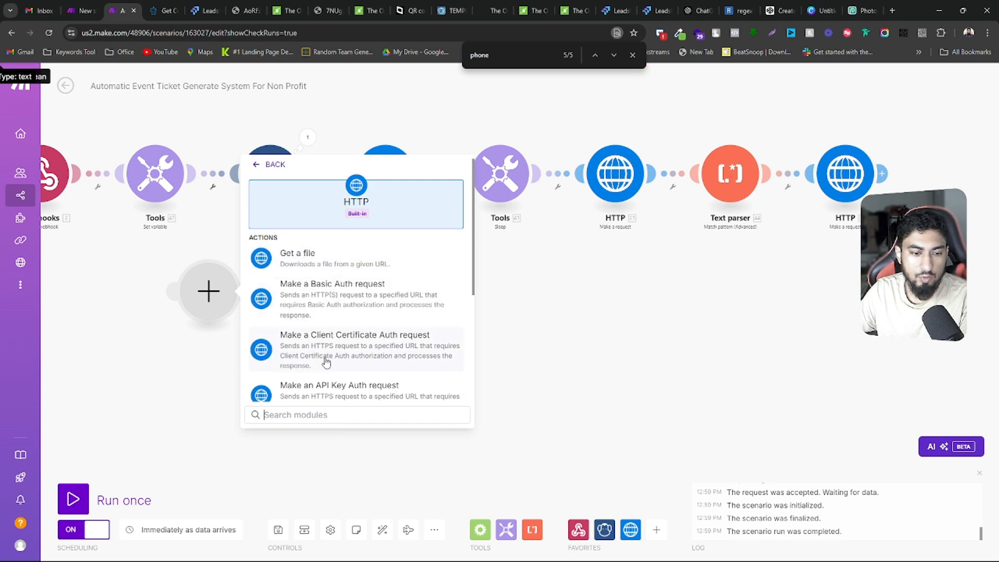
{"action": "scroll", "coordinate": [323, 359], "scroll_direction": "down", "scroll_amount": 2}
{"action": "left_click", "coordinate": [310, 385]}
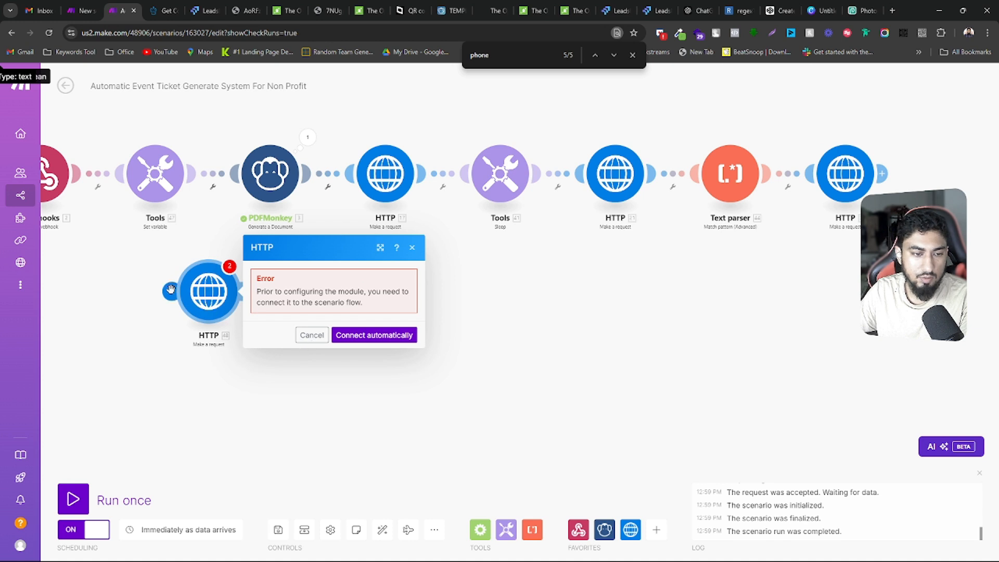
{"action": "left_click_drag", "start_coordinate": [171, 290], "coordinate": [845, 177]}
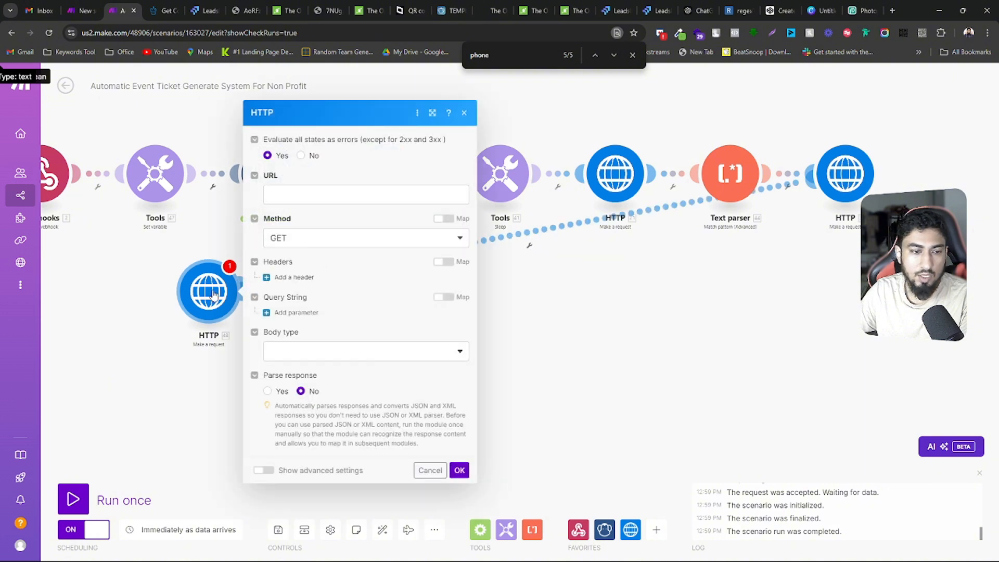
Set the request method of the new HTTP module to PUT
{"action": "left_click_drag", "start_coordinate": [214, 296], "coordinate": [259, 326]}
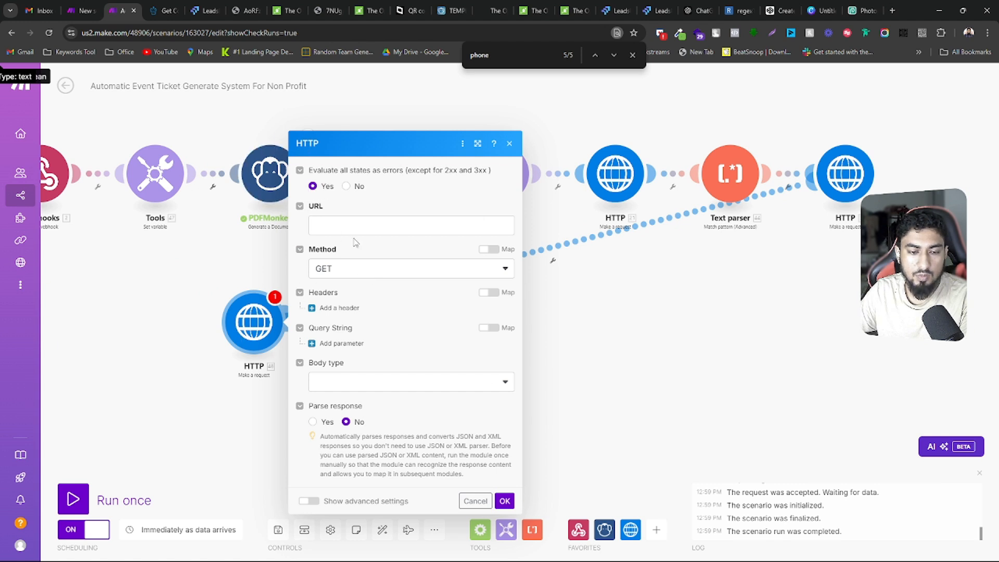
{"action": "left_click", "coordinate": [341, 271]}
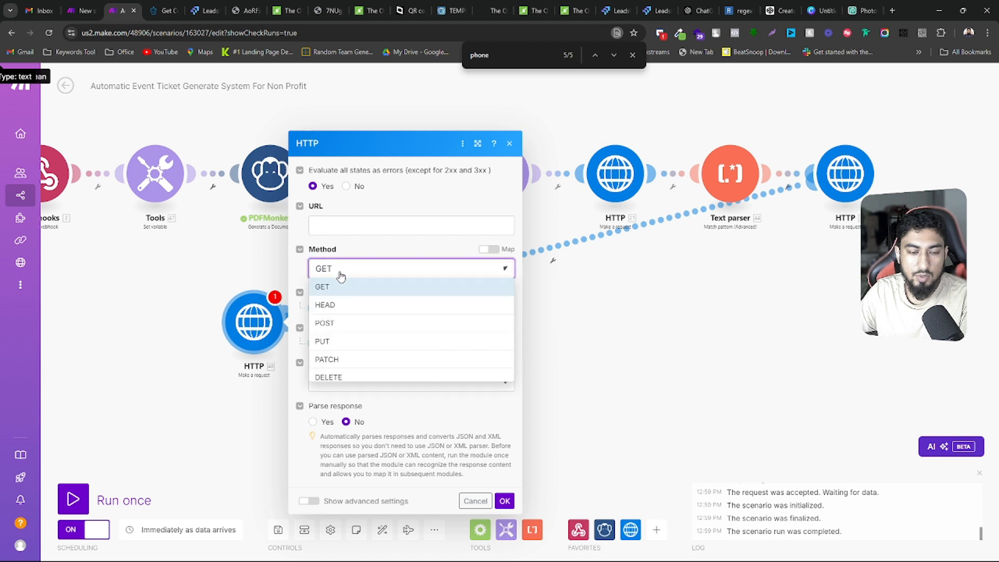
{"action": "left_click", "coordinate": [332, 342]}
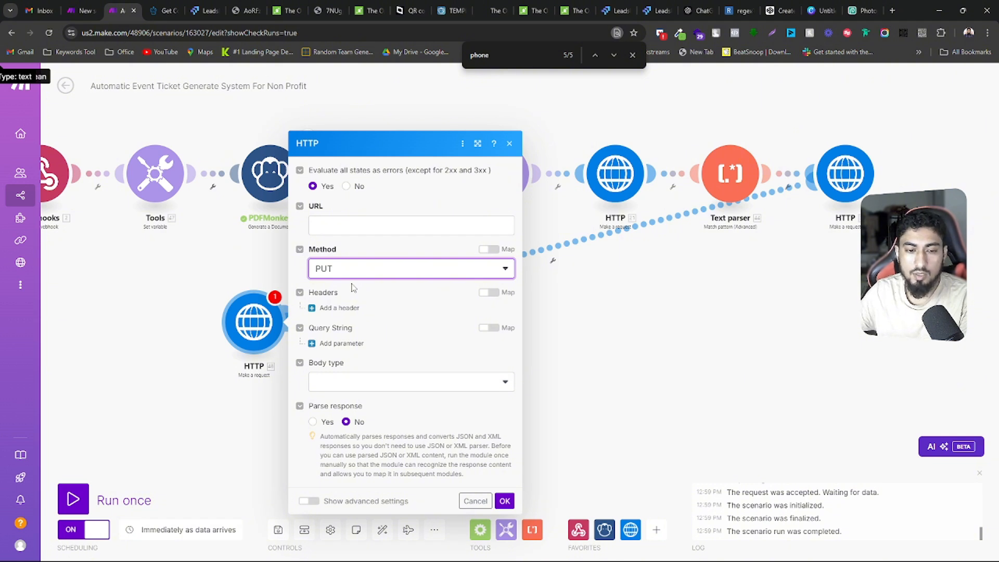
Switch to the HighLevel API documentation and open the Update Contact endpoint under Contacts
{"action": "left_click", "coordinate": [155, 7]}
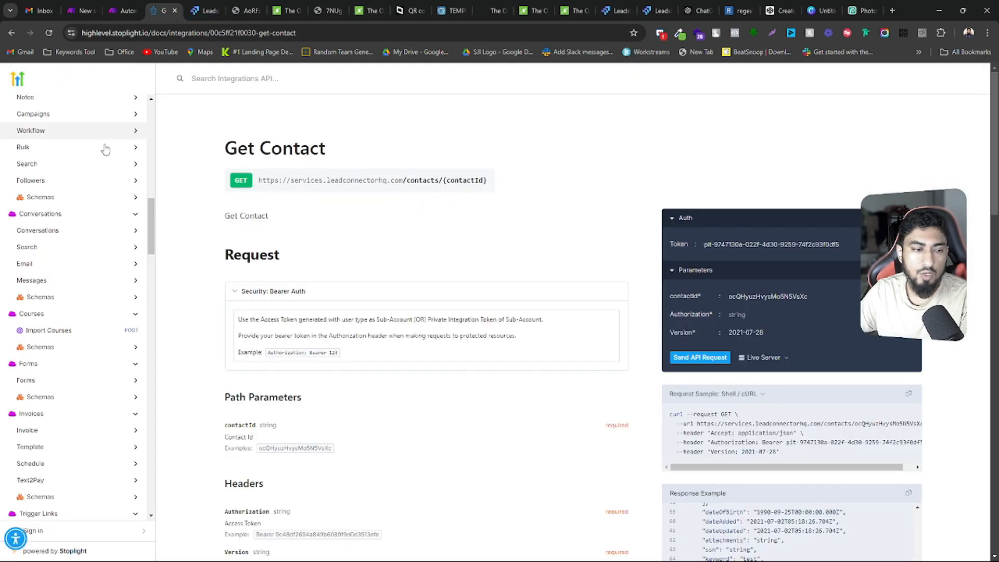
{"action": "scroll", "coordinate": [83, 271], "scroll_direction": "up", "scroll_amount": 10}
{"action": "scroll", "coordinate": [82, 270], "scroll_direction": "down", "scroll_amount": 6}
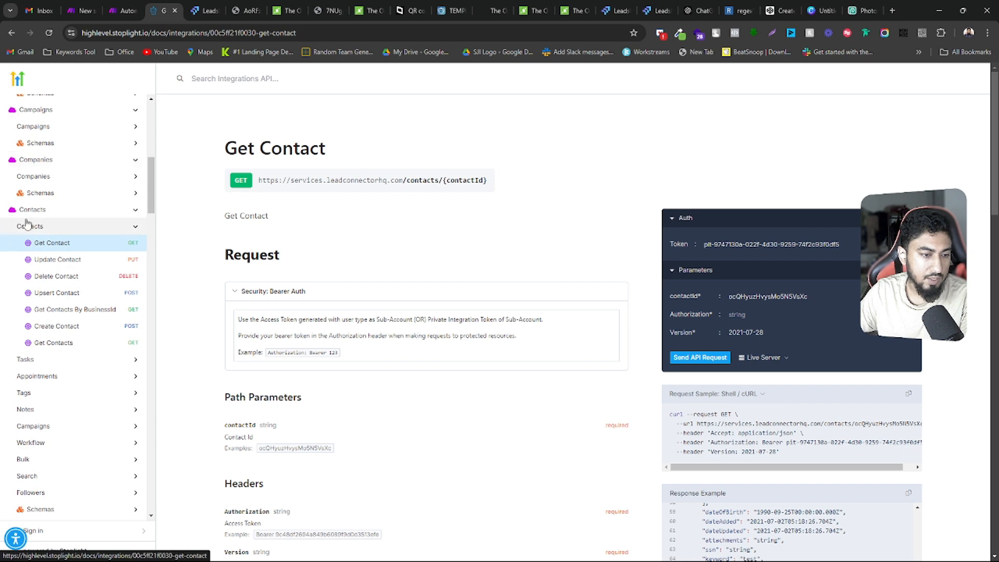
{"action": "left_click", "coordinate": [50, 263]}
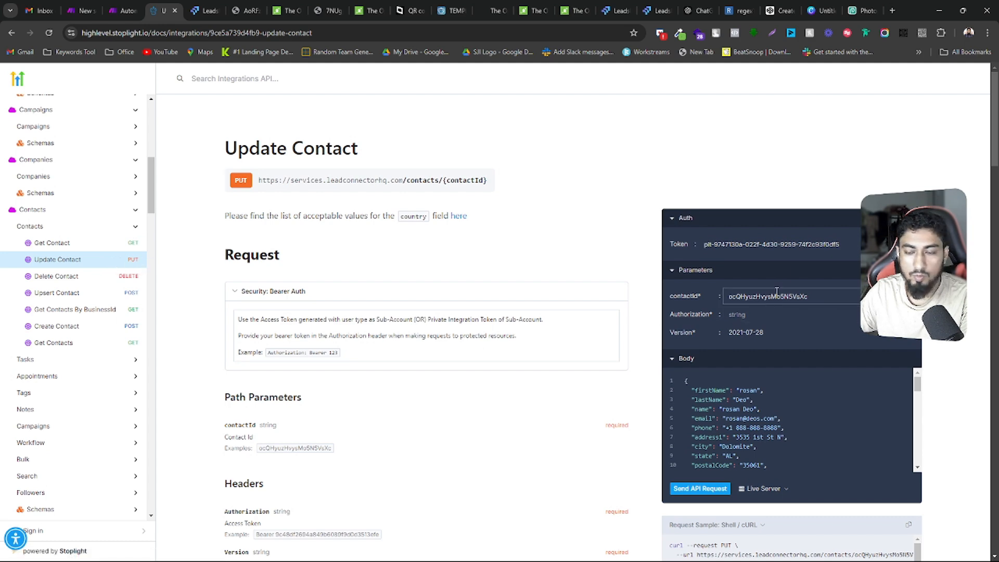
{"action": "scroll", "coordinate": [683, 287], "scroll_direction": "down", "scroll_amount": 2}
{"action": "scroll", "coordinate": [671, 285], "scroll_direction": "up", "scroll_amount": 2}
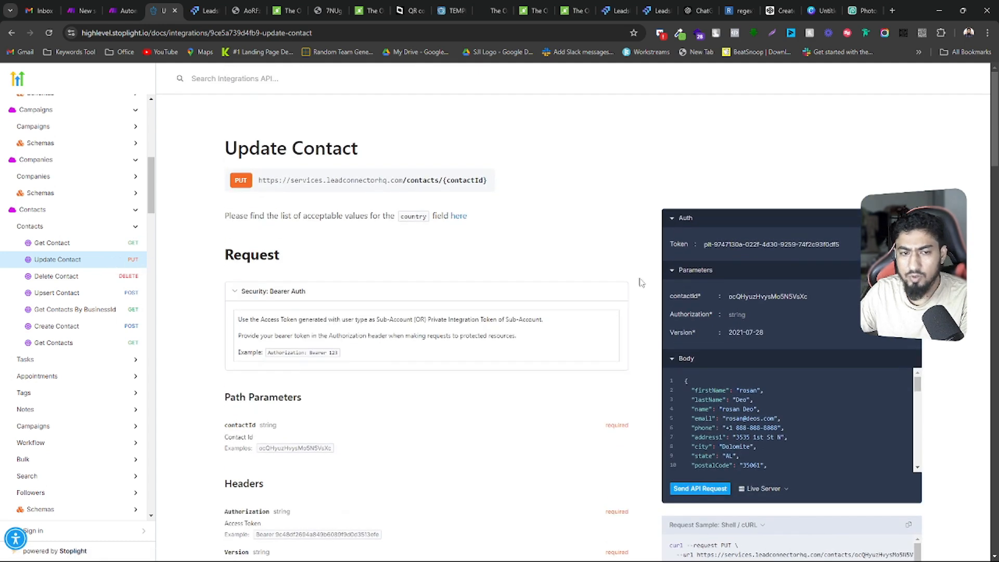
{"action": "triple_click", "coordinate": [260, 179]}
{"action": "left_click_drag", "start_coordinate": [260, 179], "coordinate": [363, 179]}
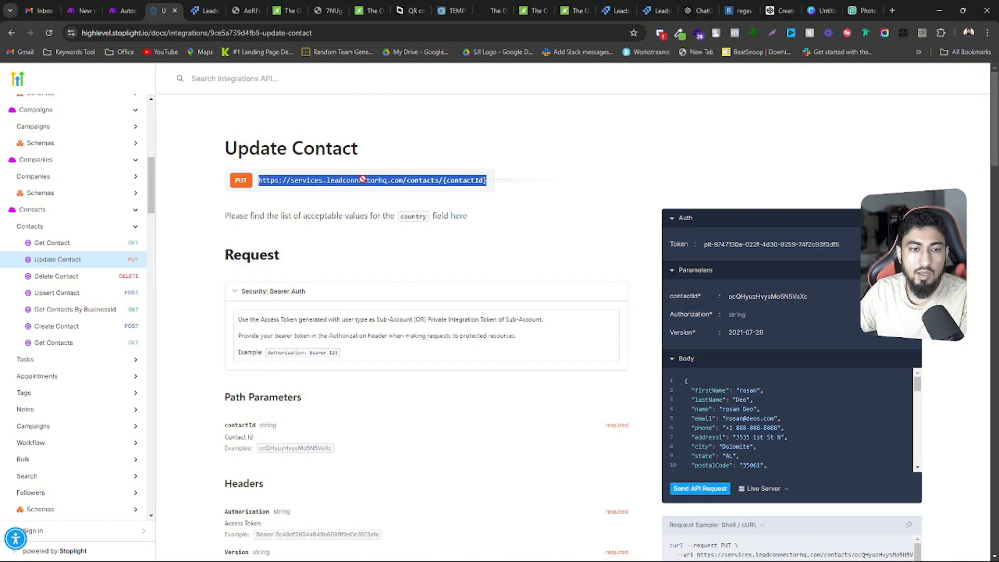
{"action": "left_click_drag", "start_coordinate": [485, 179], "coordinate": [487, 180]}
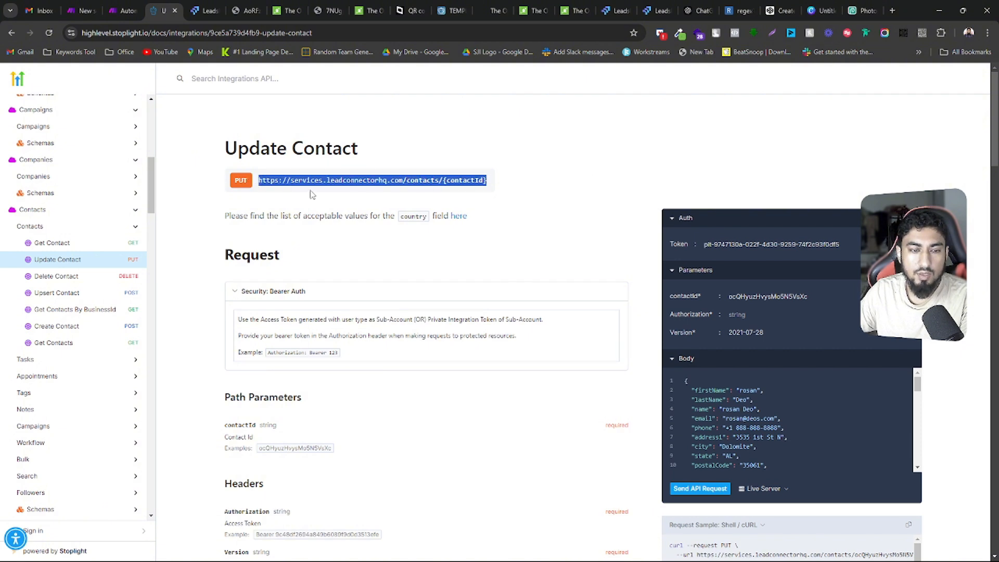
{"action": "left_click", "coordinate": [409, 185]}
{"action": "triple_click", "coordinate": [405, 182]}
{"action": "left_click", "coordinate": [294, 180]}
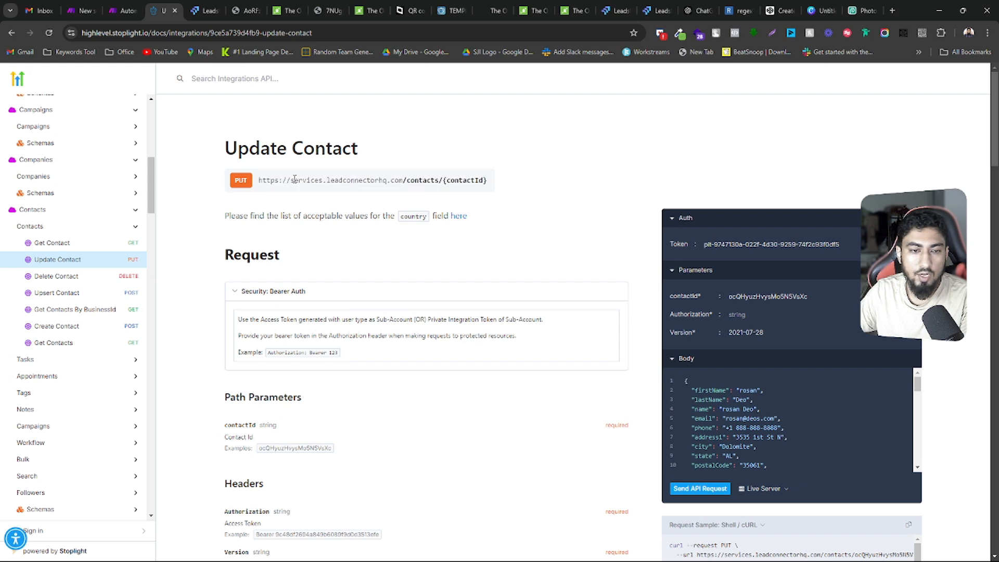
{"action": "triple_click", "coordinate": [408, 181]}
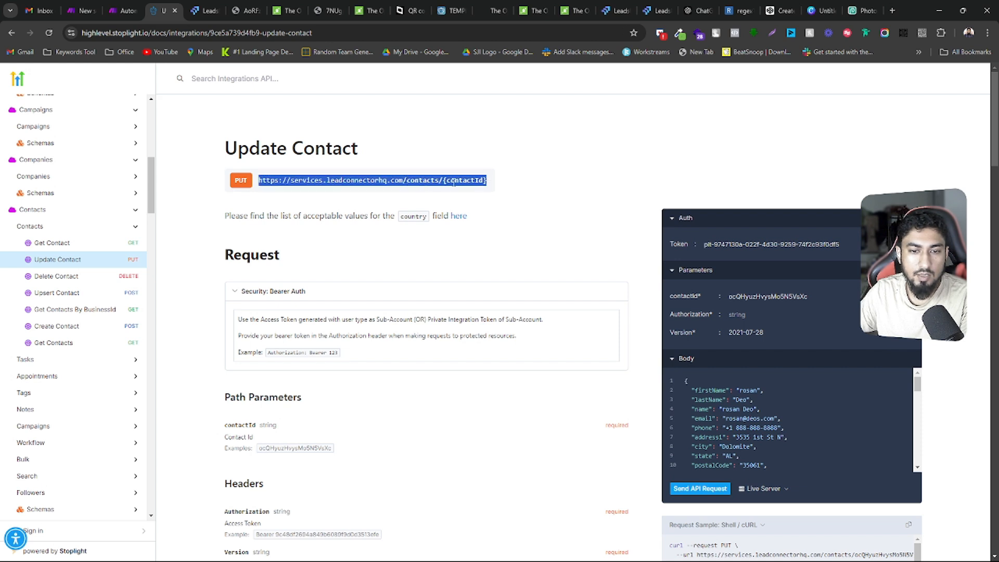
{"action": "left_click", "coordinate": [442, 188]}
{"action": "left_click_drag", "start_coordinate": [494, 184], "coordinate": [302, 180]}
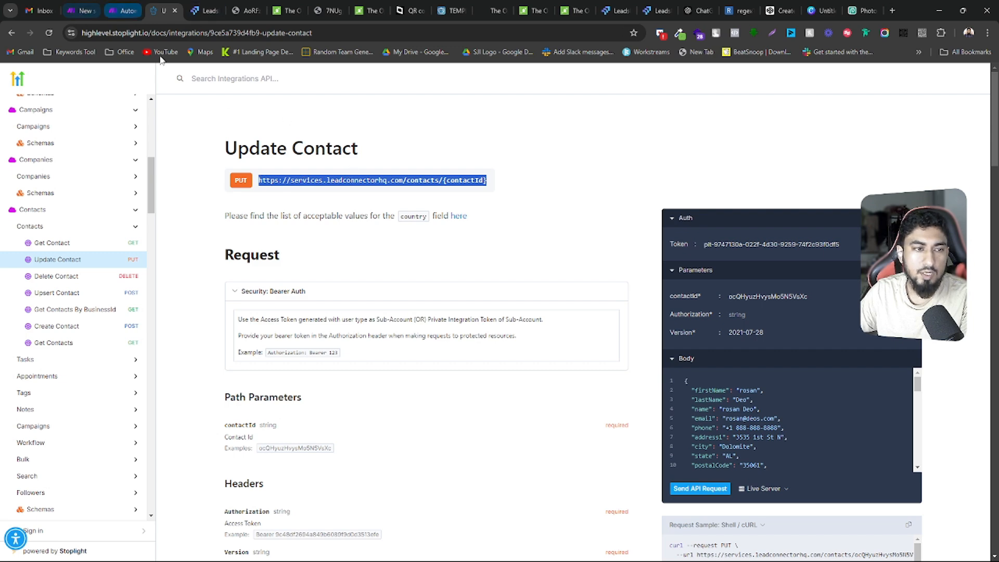
{"action": "right_click", "coordinate": [323, 181]}
{"action": "left_click", "coordinate": [346, 189]}
Return to the Make scenario, paste the copied endpoint as the HTTP module's URL and remove the {contactId} placeholder
{"action": "left_click", "coordinate": [121, 11]}
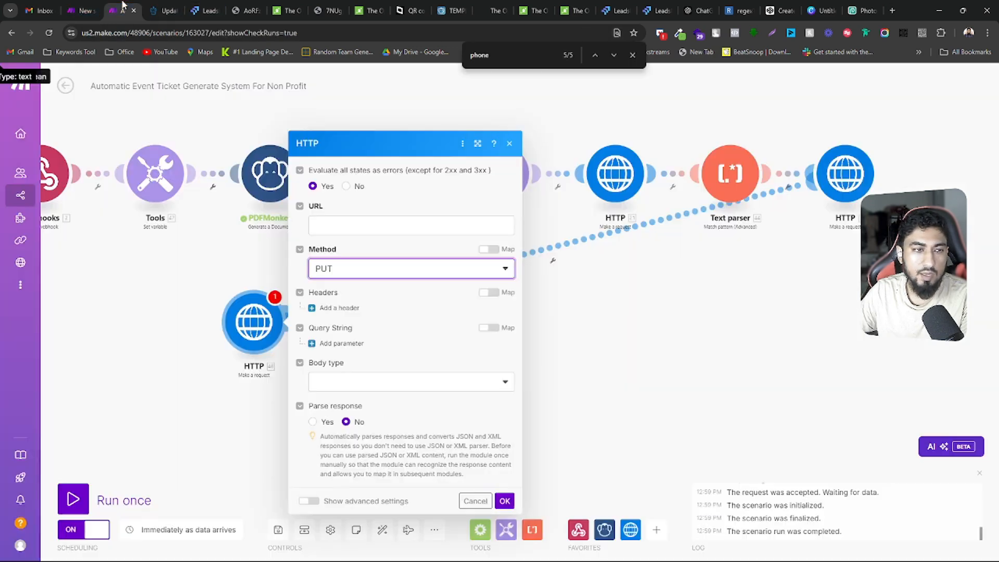
{"action": "left_click", "coordinate": [354, 223]}
{"action": "right_click", "coordinate": [355, 224]}
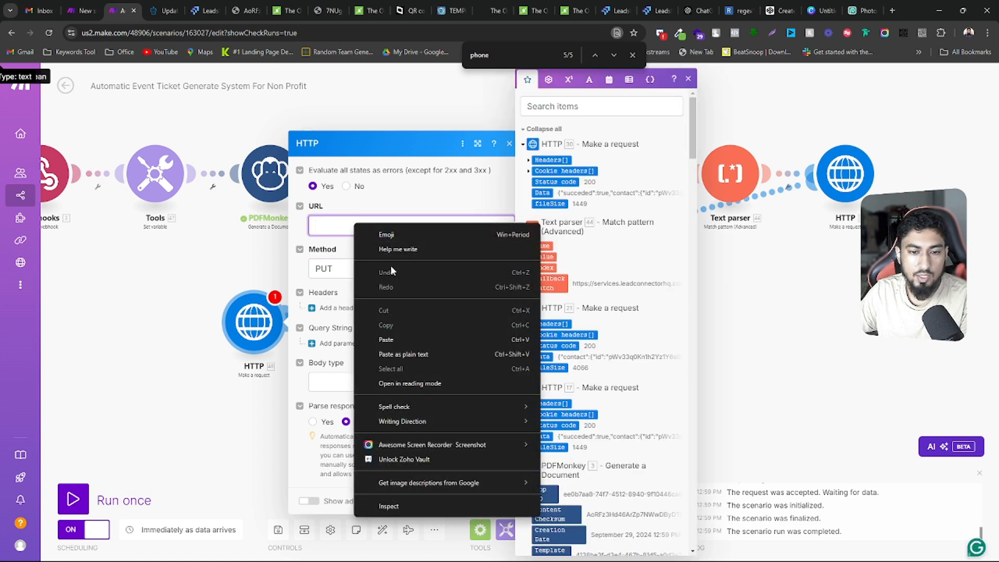
{"action": "left_click", "coordinate": [388, 339]}
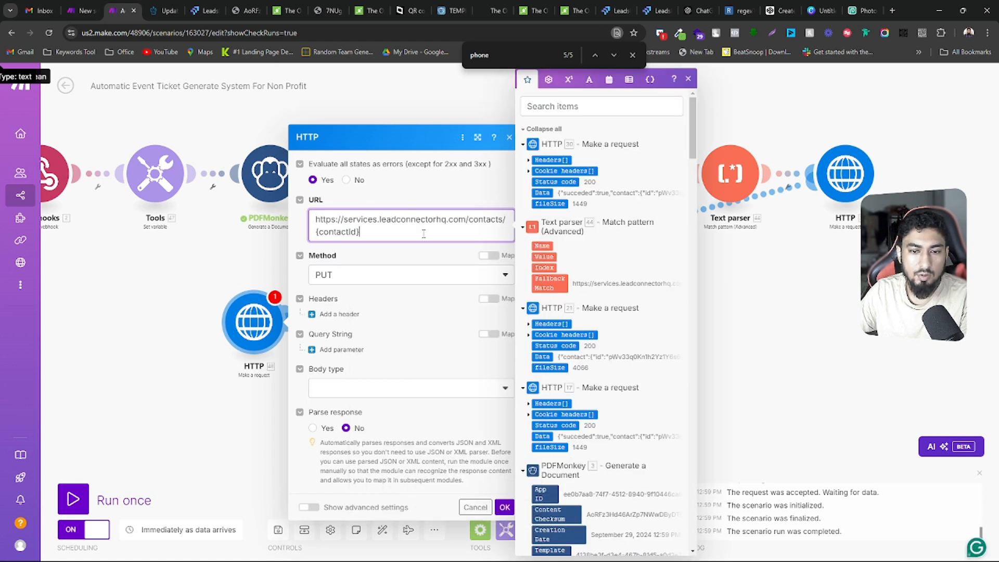
{"action": "left_click_drag", "start_coordinate": [459, 231], "coordinate": [312, 235]}
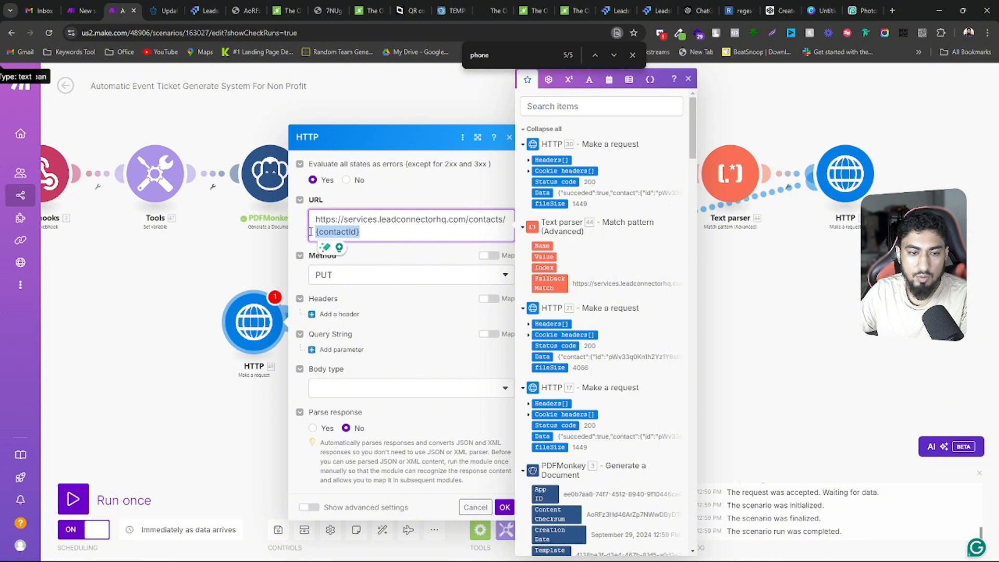
{"action": "key", "text": "BackSpace"}
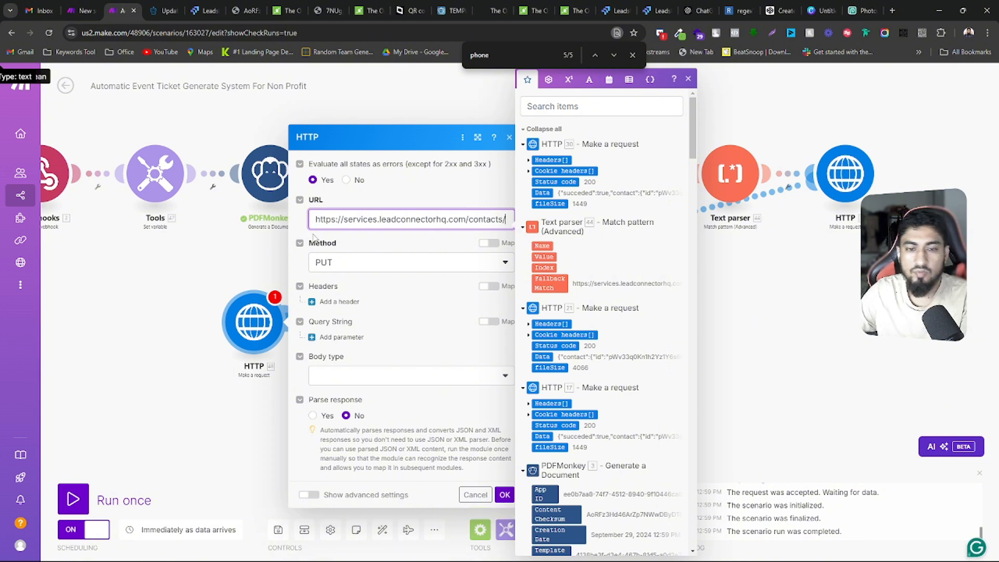
Find the webhook's contact_id variable by searching for "contact id" and map it at the end of the request URL
{"action": "left_click", "coordinate": [573, 102]}
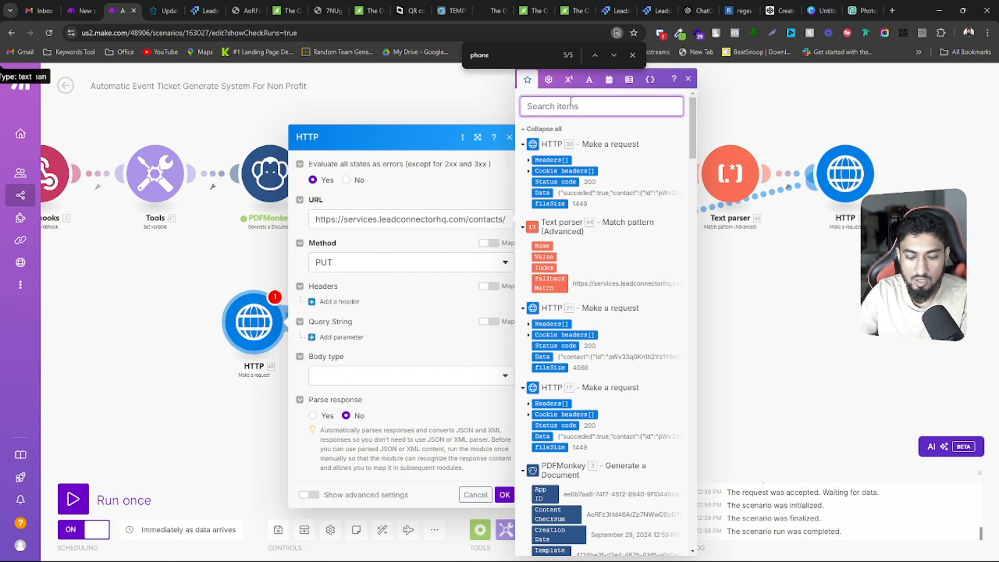
{"action": "type", "text": "co"}
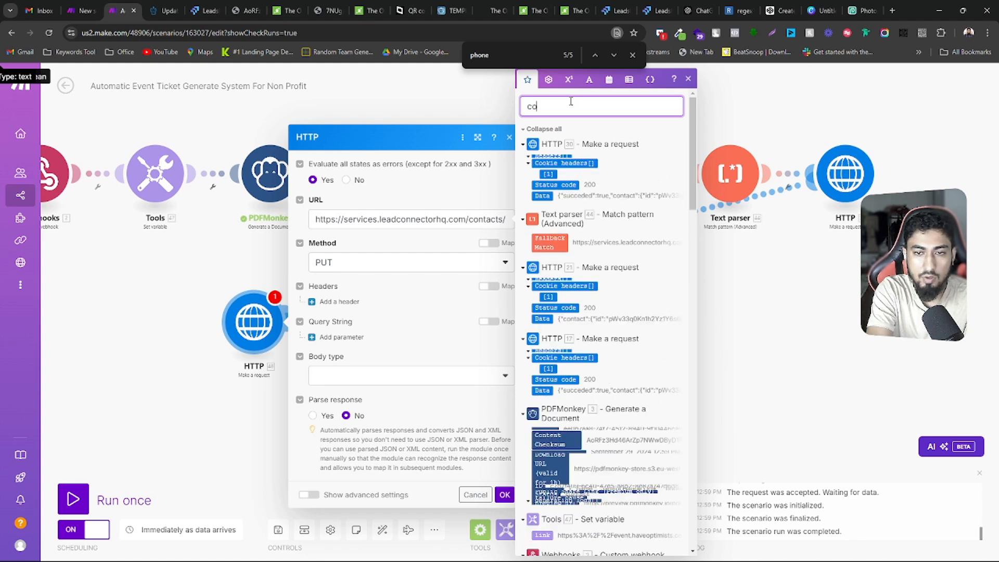
{"action": "type", "text": "ntact id"}
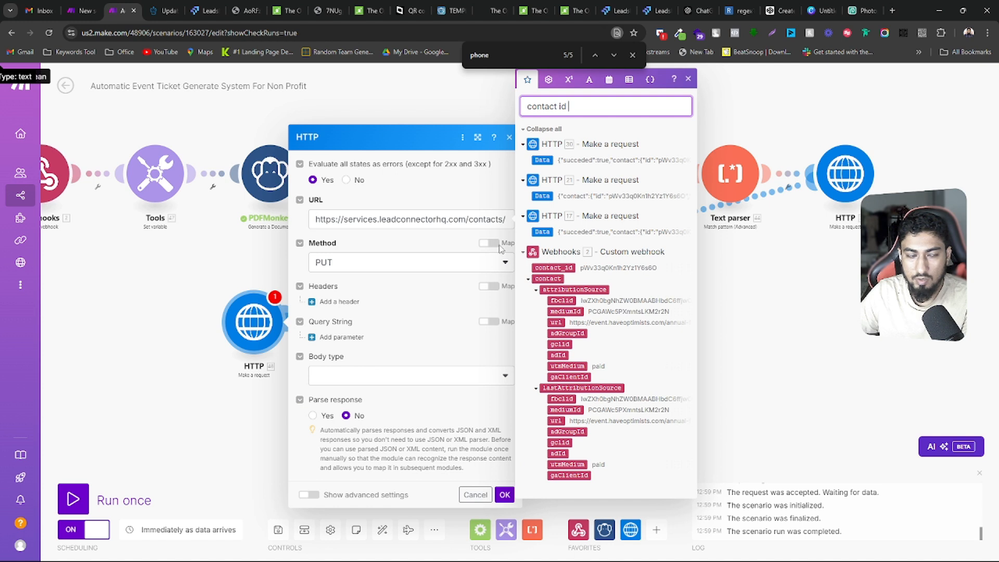
{"action": "left_click", "coordinate": [554, 268]}
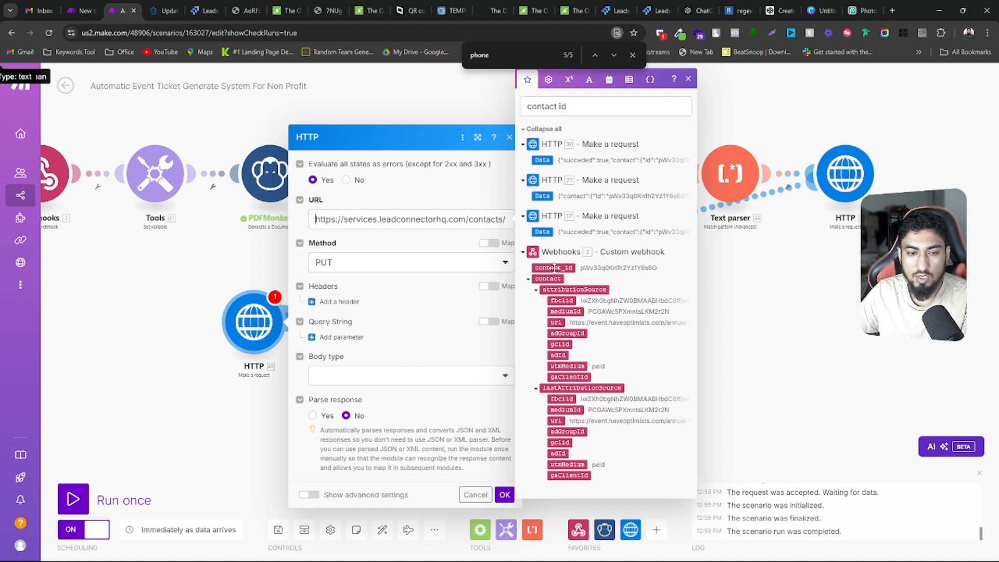
{"action": "left_click", "coordinate": [373, 220]}
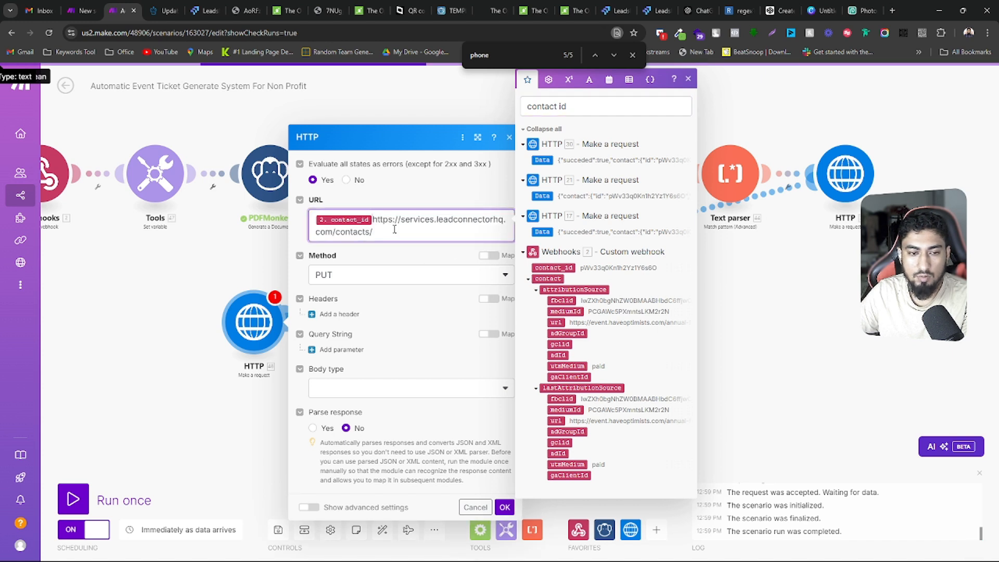
{"action": "key", "text": "BackSpace"}
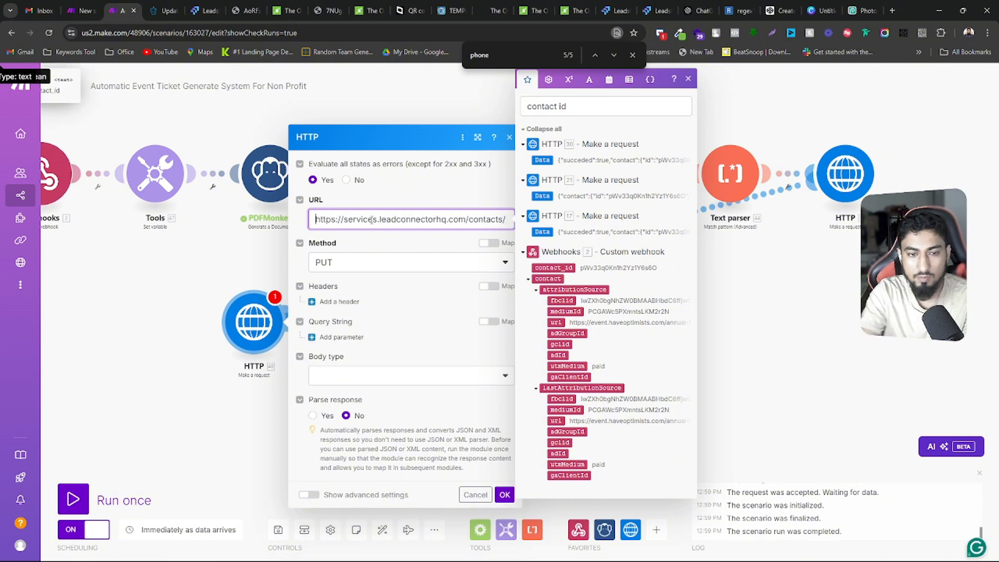
{"action": "left_click", "coordinate": [507, 221]}
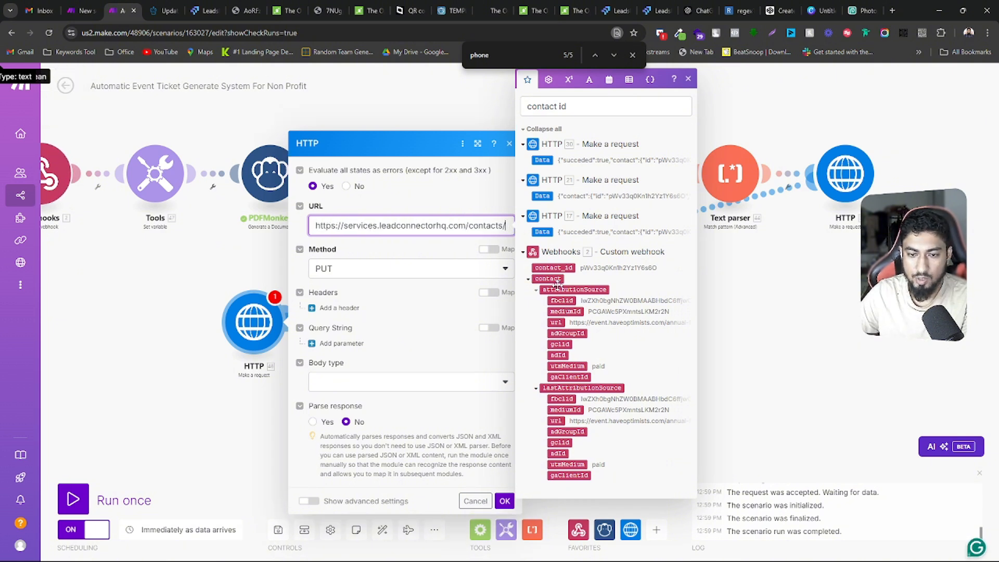
{"action": "left_click", "coordinate": [555, 267]}
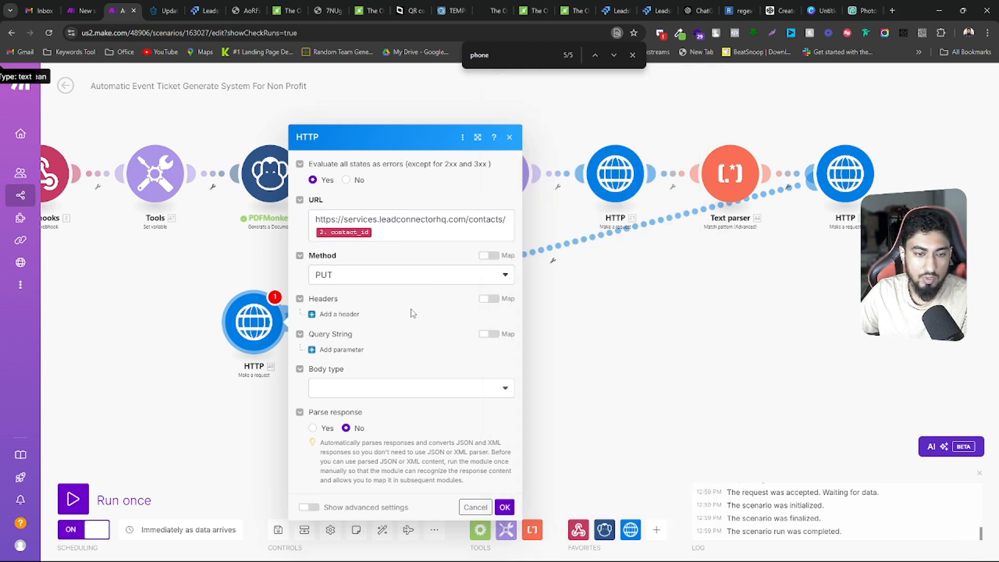
Add a header to the request and name it Authorization, copying the name from the Update Contact documentation
{"action": "left_click", "coordinate": [338, 314]}
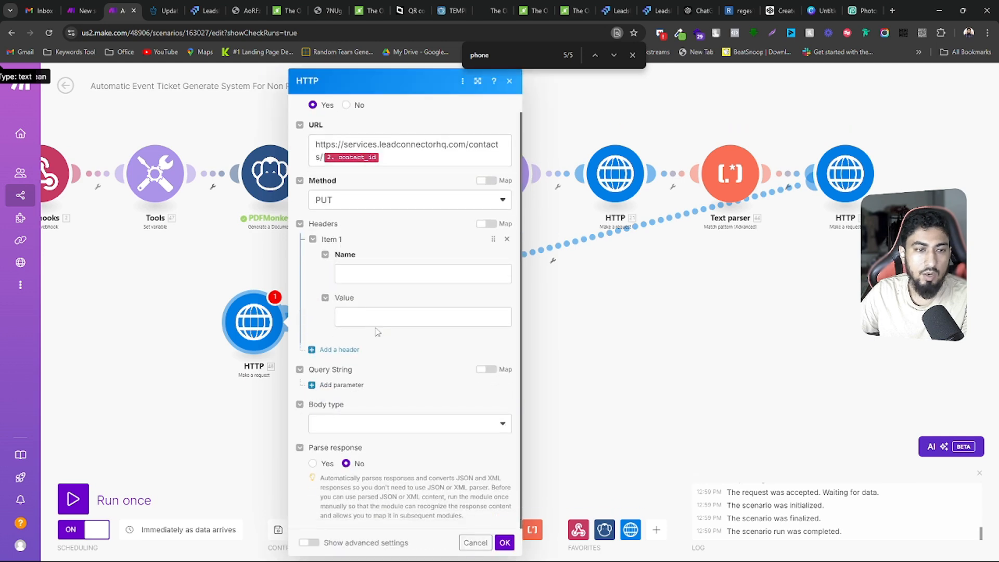
{"action": "left_click", "coordinate": [165, 10]}
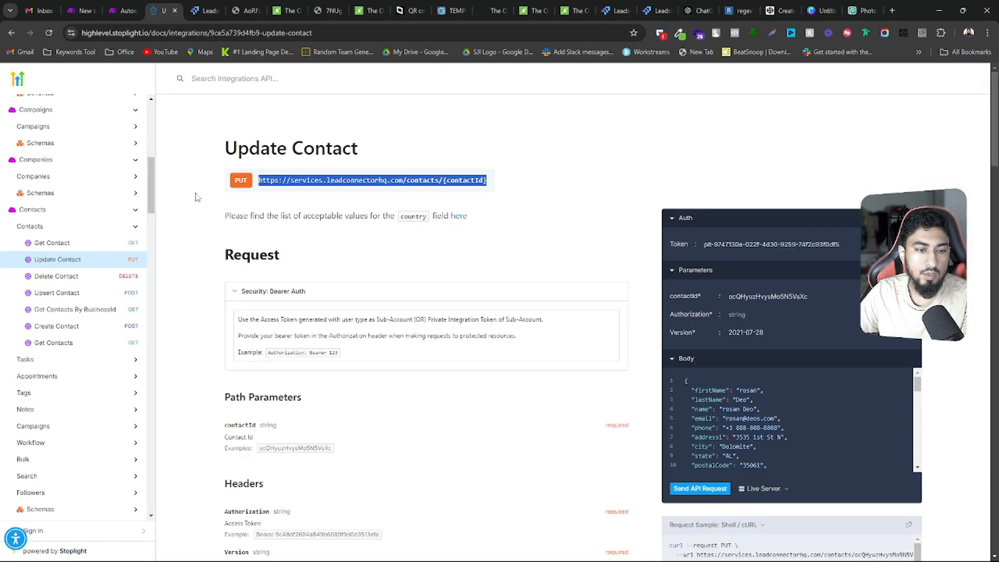
{"action": "scroll", "coordinate": [311, 348], "scroll_direction": "down", "scroll_amount": 6}
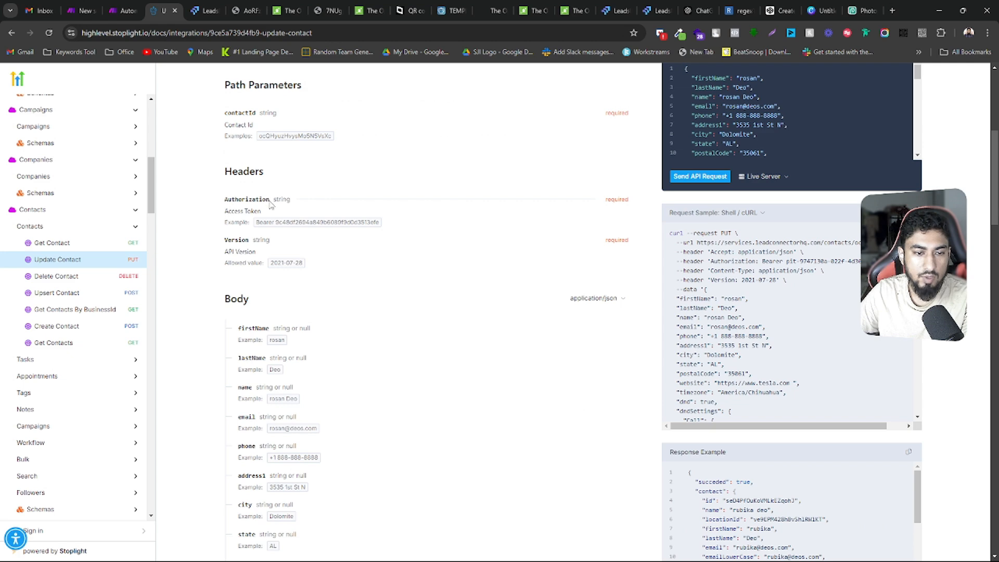
{"action": "left_click_drag", "start_coordinate": [270, 204], "coordinate": [217, 204]}
{"action": "right_click", "coordinate": [231, 200]}
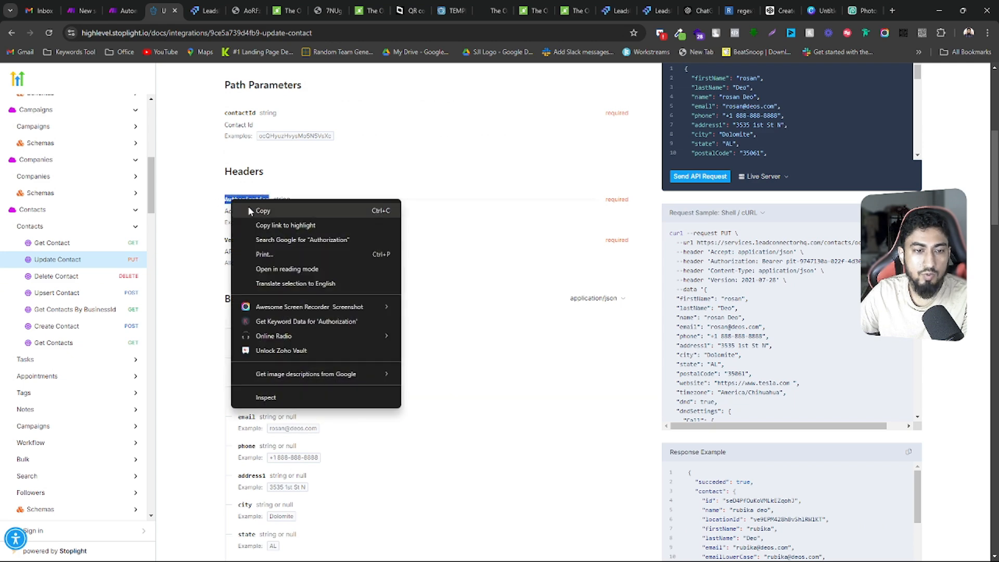
{"action": "left_click", "coordinate": [255, 207]}
{"action": "left_click", "coordinate": [140, 6]}
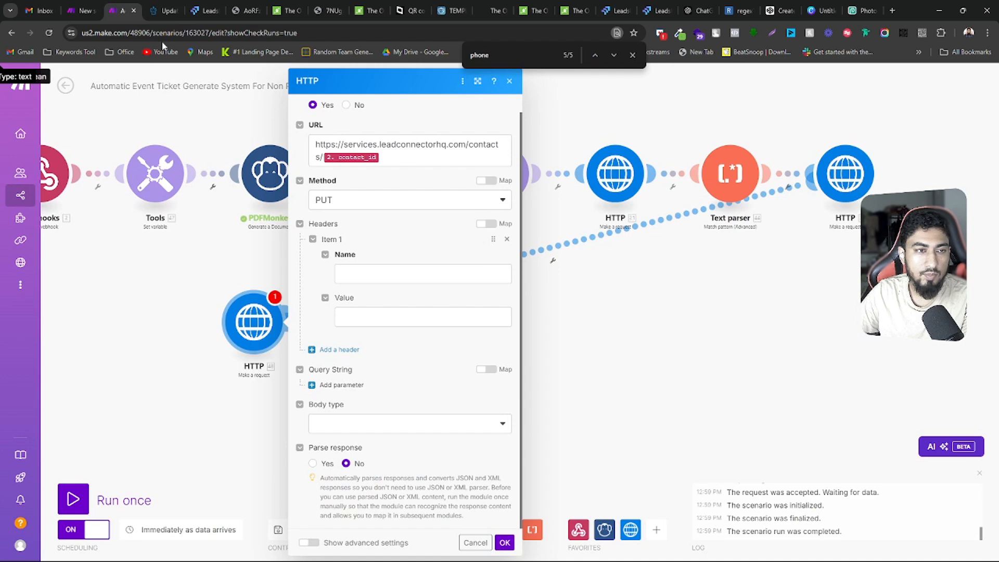
{"action": "left_click", "coordinate": [400, 270]}
{"action": "key", "text": "ctrl+v"}
Fill the Authorization header's value with the documentation's example Bearer access token and select the token part after Bearer
{"action": "left_click", "coordinate": [365, 314]}
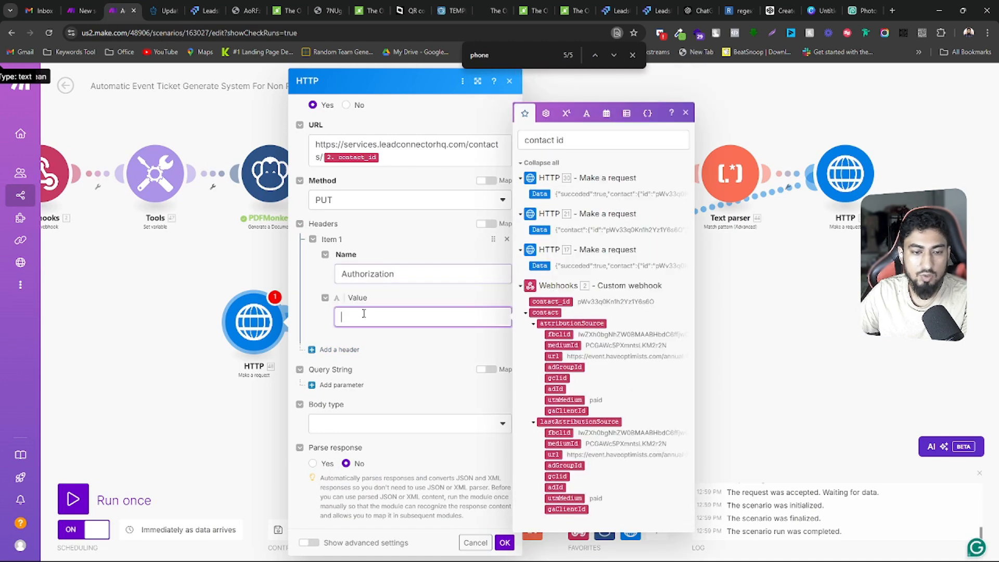
{"action": "left_click", "coordinate": [163, 10]}
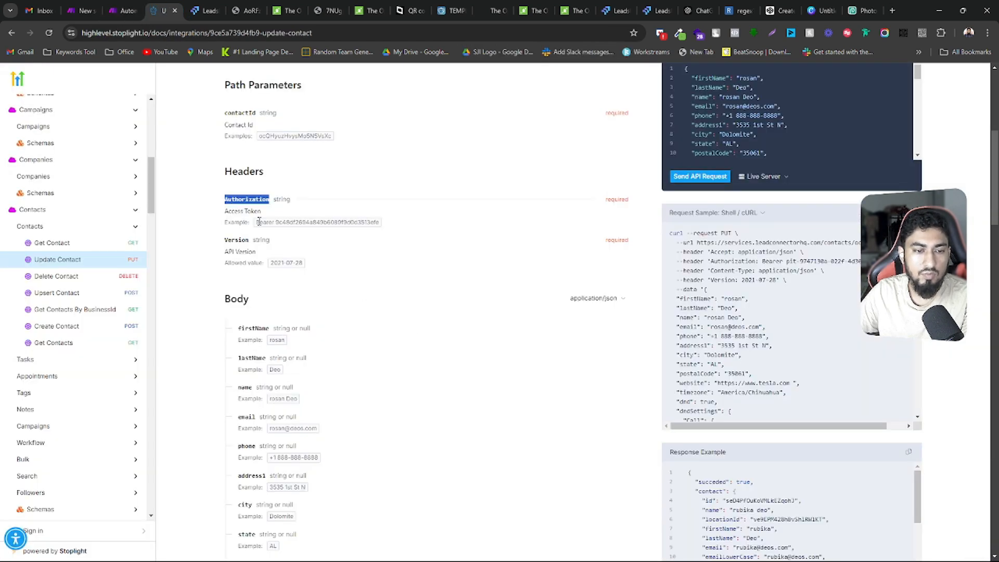
{"action": "left_click_drag", "start_coordinate": [256, 222], "coordinate": [374, 222]}
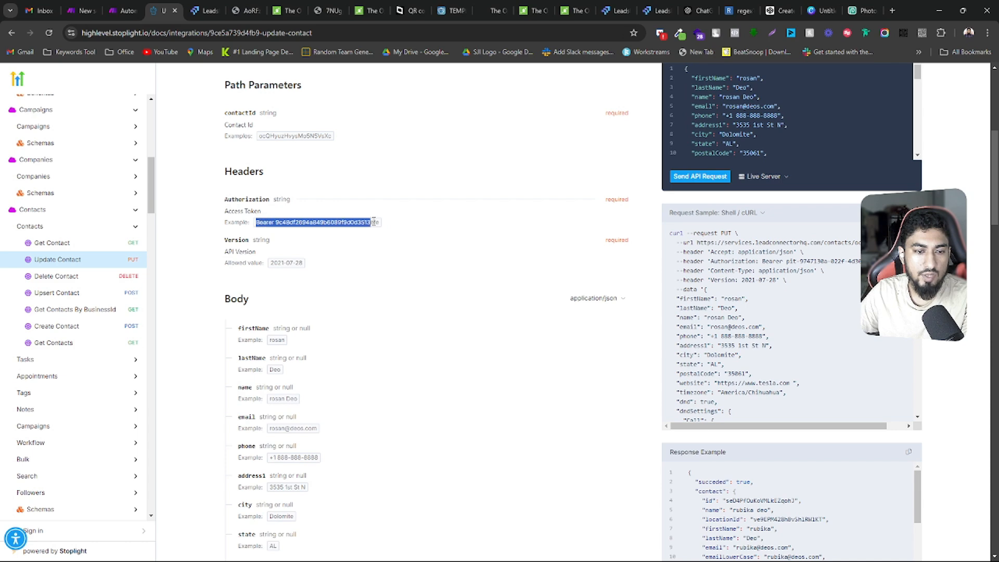
{"action": "key", "text": "ctrl+c"}
{"action": "left_click", "coordinate": [122, 9]}
{"action": "key", "text": "ctrl+v"}
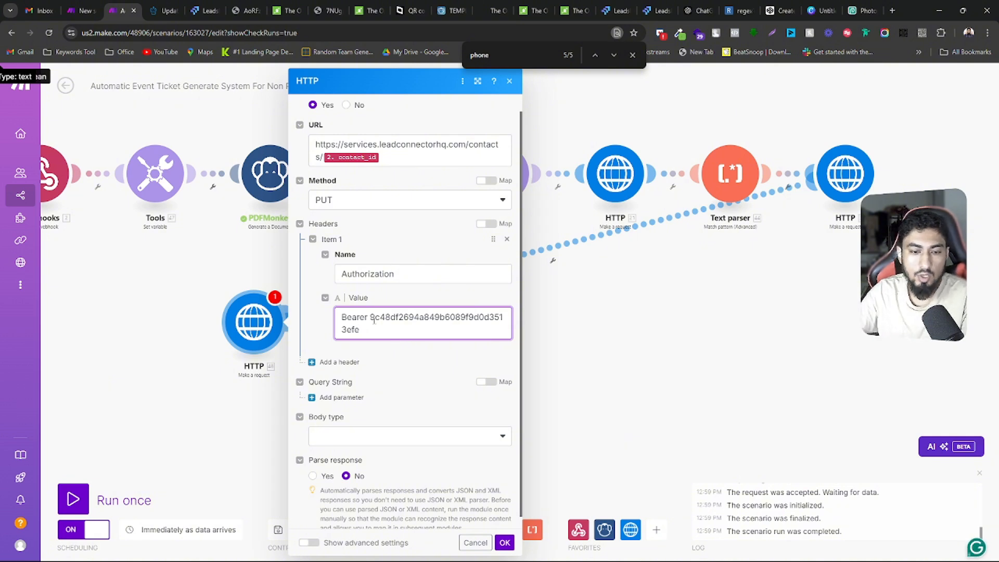
{"action": "left_click_drag", "start_coordinate": [371, 317], "coordinate": [371, 330]}
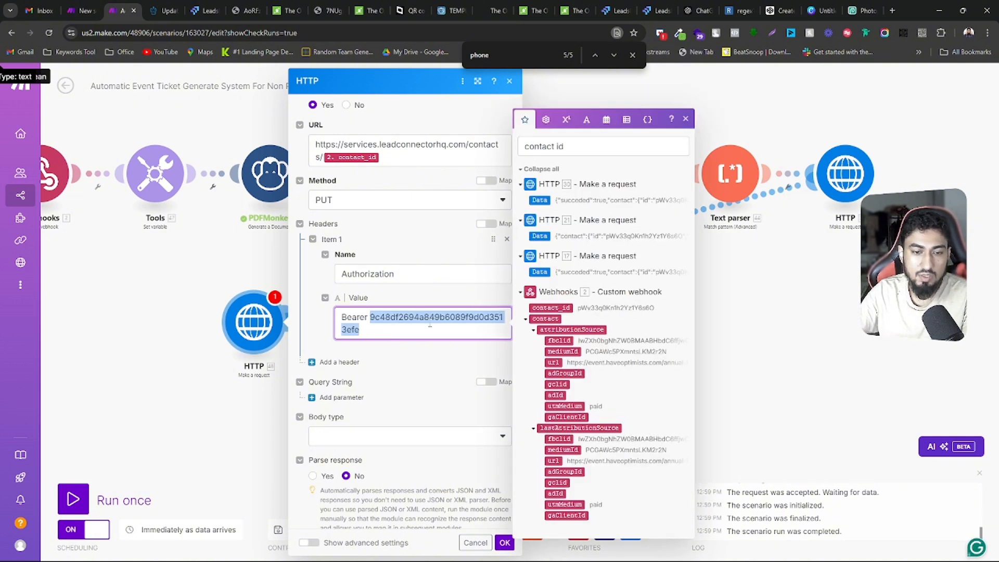
Add a second header to the request and name it Version, copying the name from the Update Contact documentation
{"action": "scroll", "coordinate": [391, 359], "scroll_direction": "down", "scroll_amount": 1}
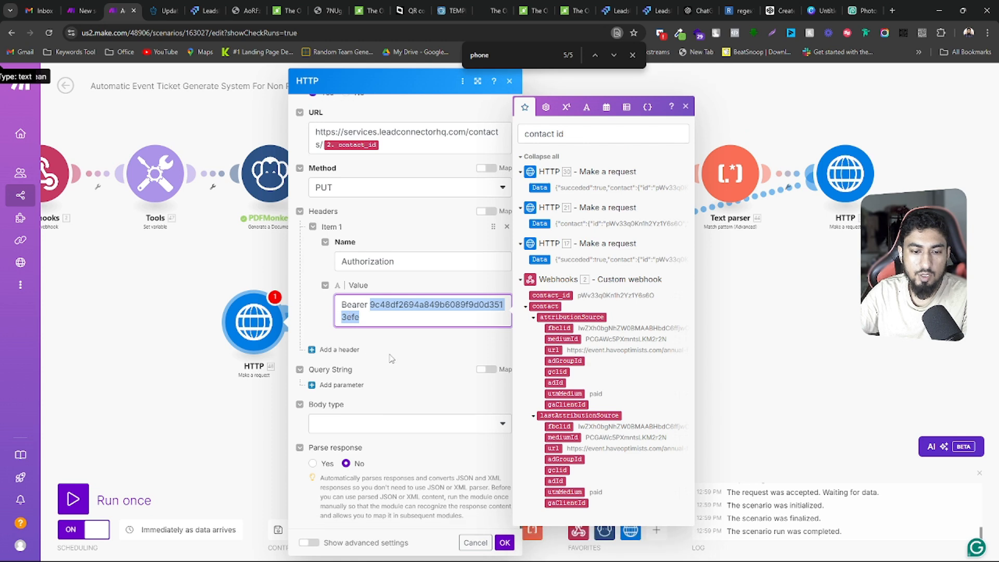
{"action": "left_click", "coordinate": [353, 342]}
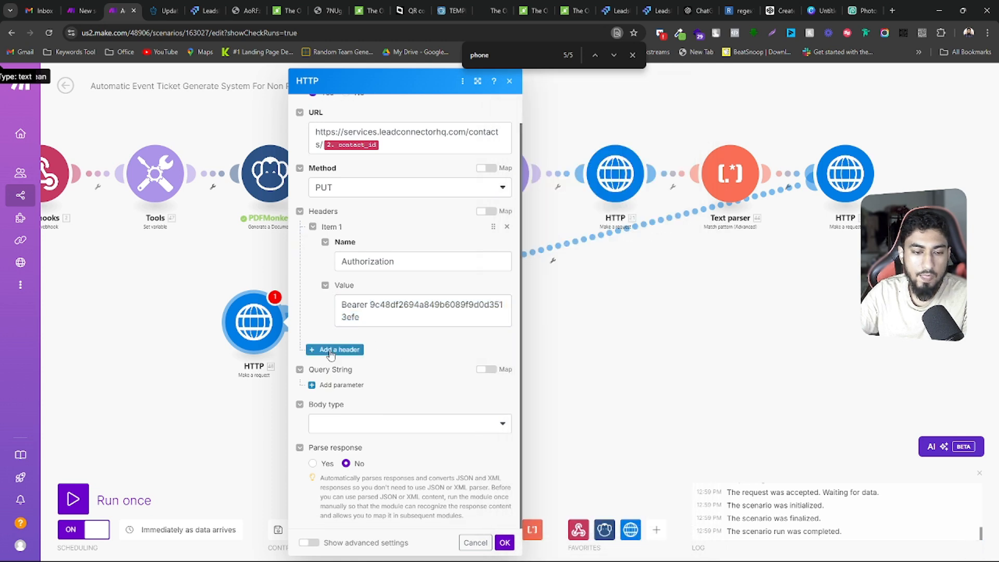
{"action": "left_click", "coordinate": [330, 350]}
{"action": "scroll", "coordinate": [332, 349], "scroll_direction": "down", "scroll_amount": 2}
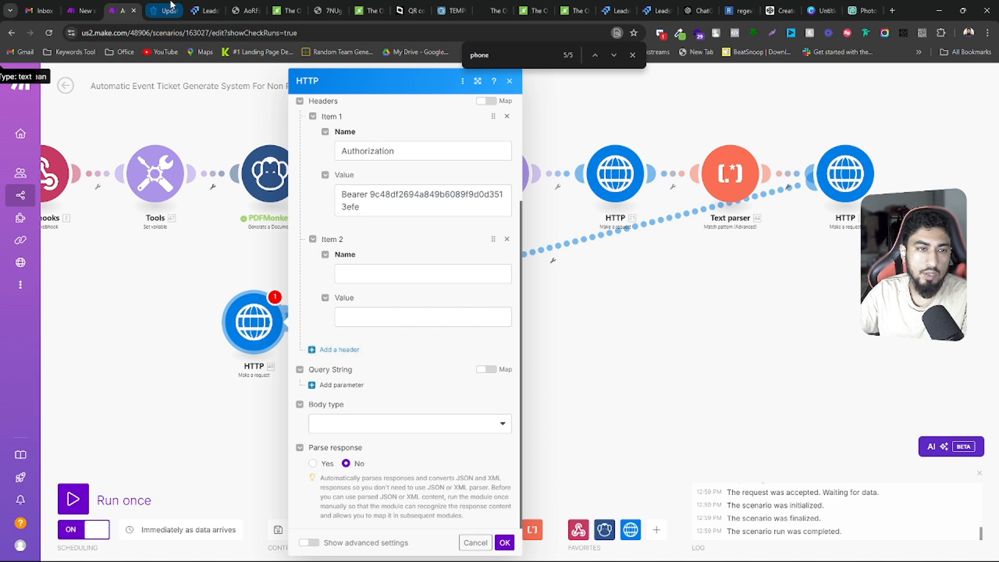
{"action": "left_click", "coordinate": [171, 6]}
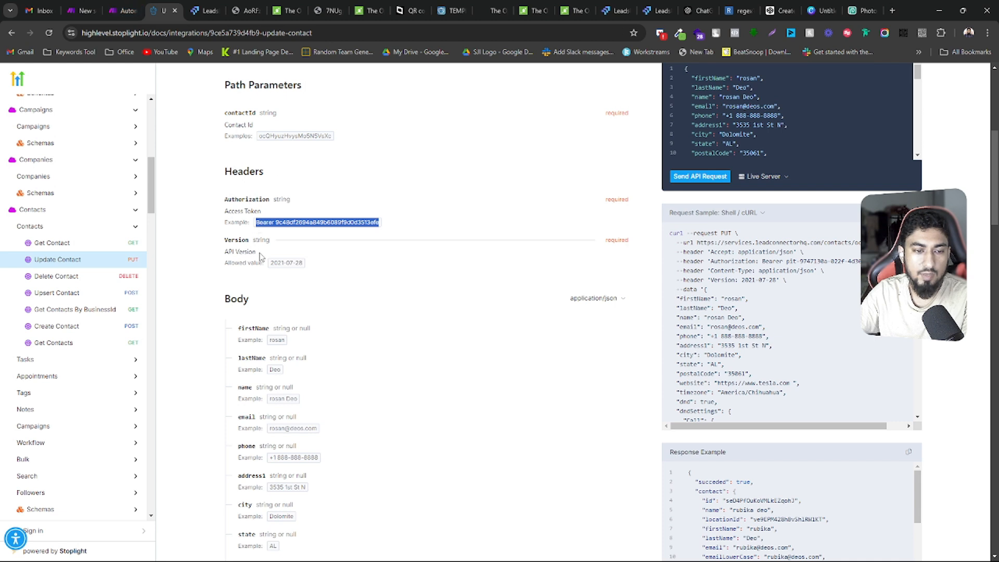
{"action": "double_click", "coordinate": [235, 240]}
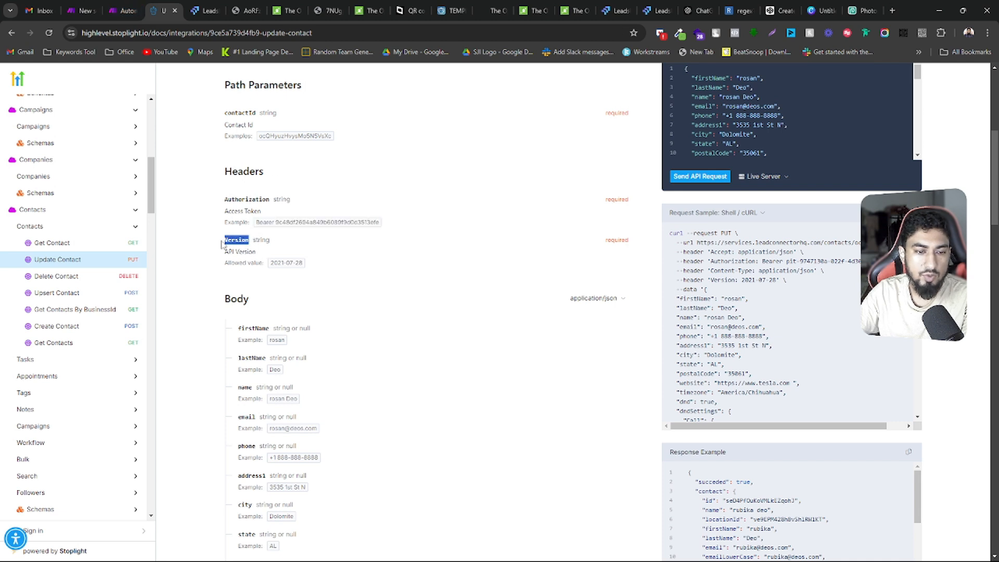
{"action": "right_click", "coordinate": [228, 240]}
{"action": "left_click", "coordinate": [244, 251]}
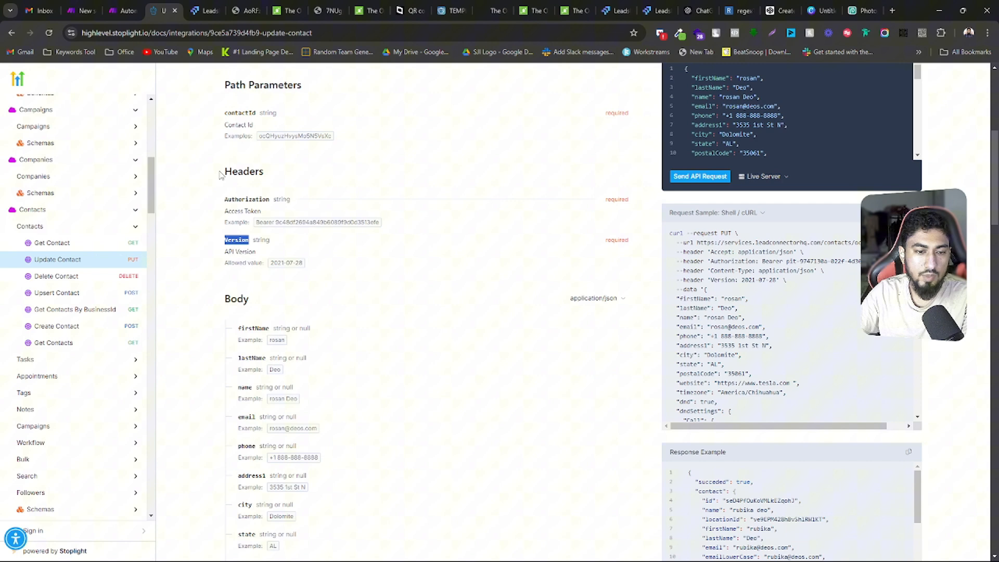
{"action": "left_click", "coordinate": [123, 10]}
{"action": "left_click", "coordinate": [382, 274]}
{"action": "key", "text": "ctrl+v"}
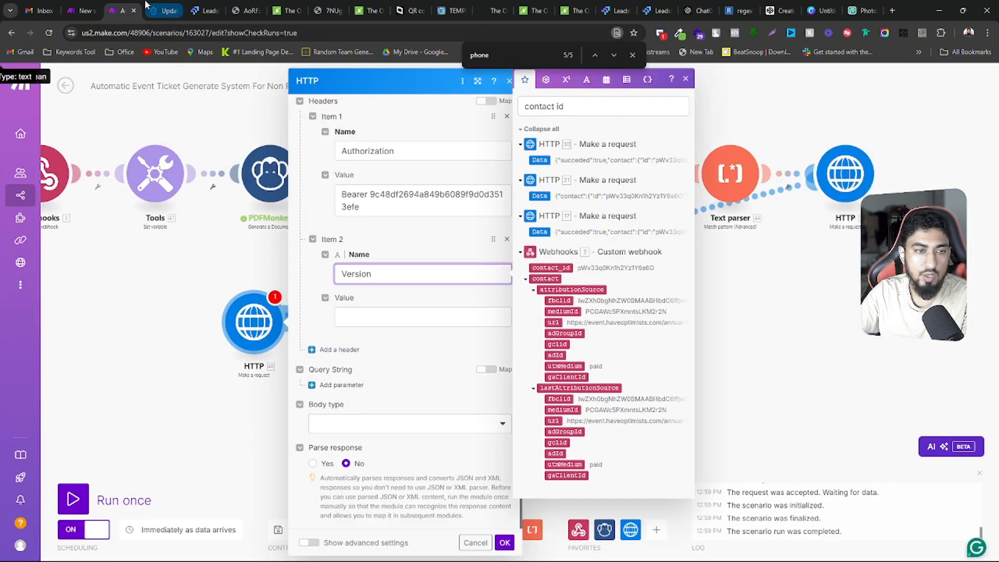
Set the Version header's value to 2021-07-28, copied from the allowed value in the documentation
{"action": "left_click", "coordinate": [166, 11]}
{"action": "triple_click", "coordinate": [290, 263]}
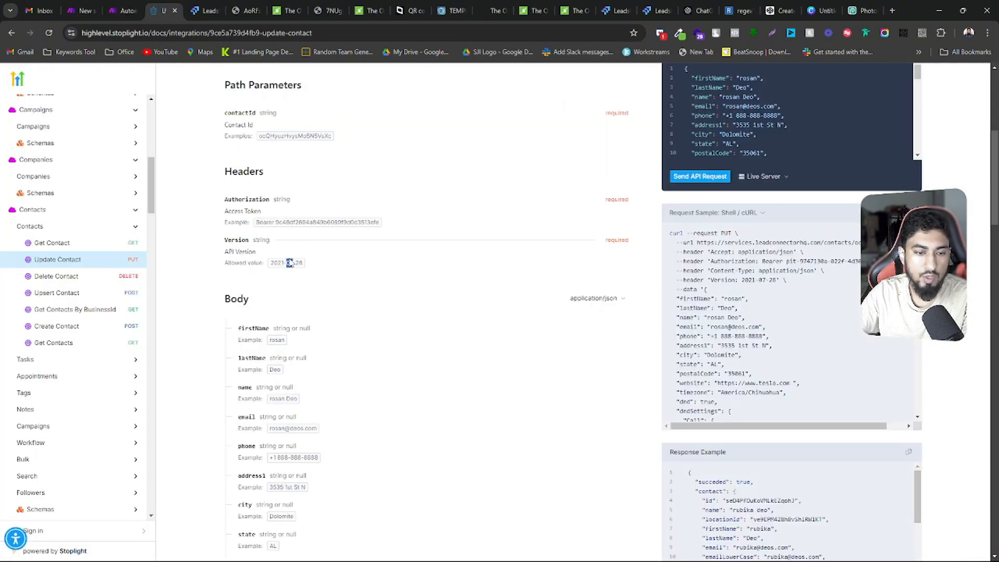
{"action": "right_click", "coordinate": [286, 260]}
{"action": "left_click", "coordinate": [299, 269]}
{"action": "left_click", "coordinate": [124, 10]}
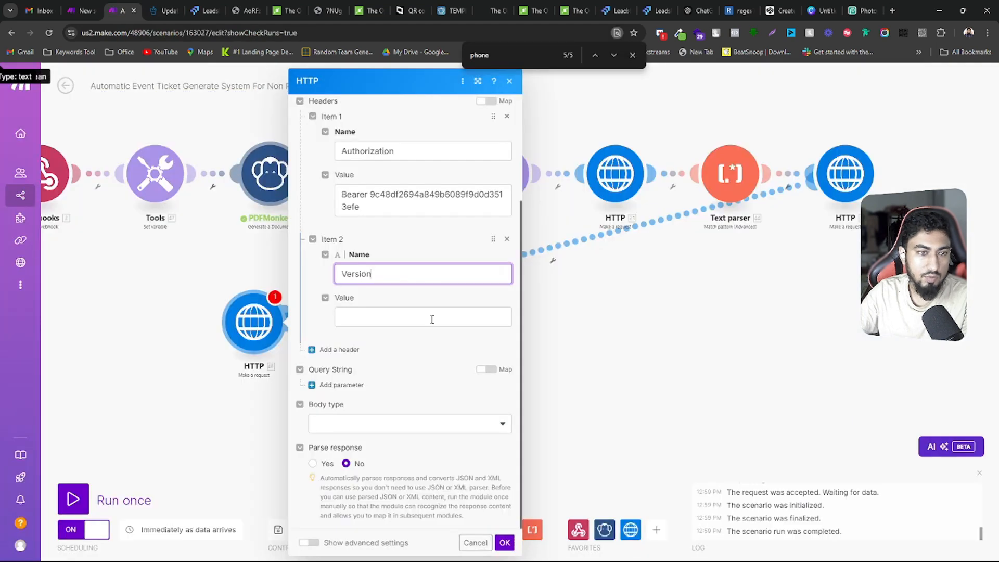
{"action": "left_click", "coordinate": [426, 319]}
{"action": "key", "text": "ctrl+v"}
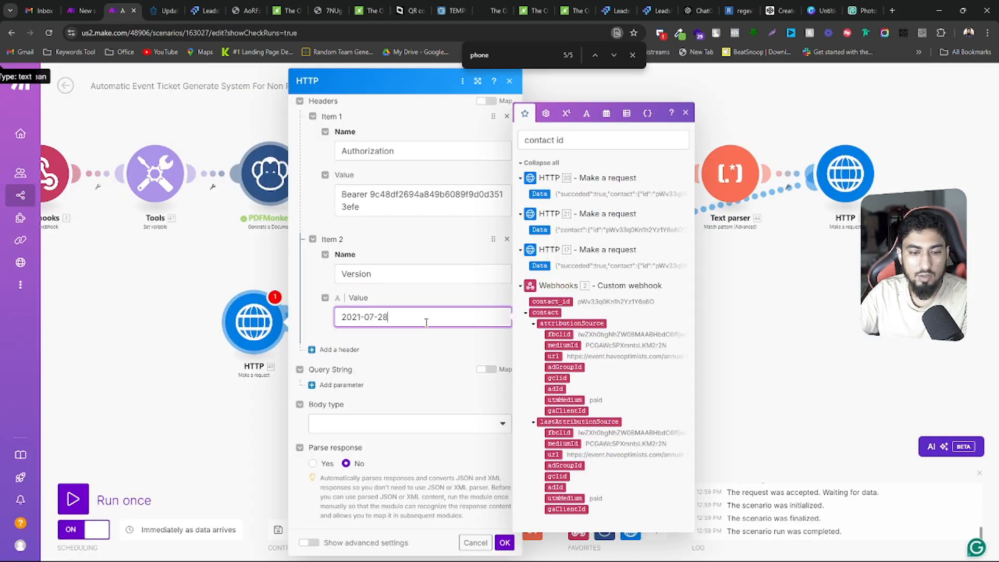
{"action": "scroll", "coordinate": [408, 230], "scroll_direction": "up", "scroll_amount": 3}
{"action": "scroll", "coordinate": [408, 229], "scroll_direction": "down", "scroll_amount": 3}
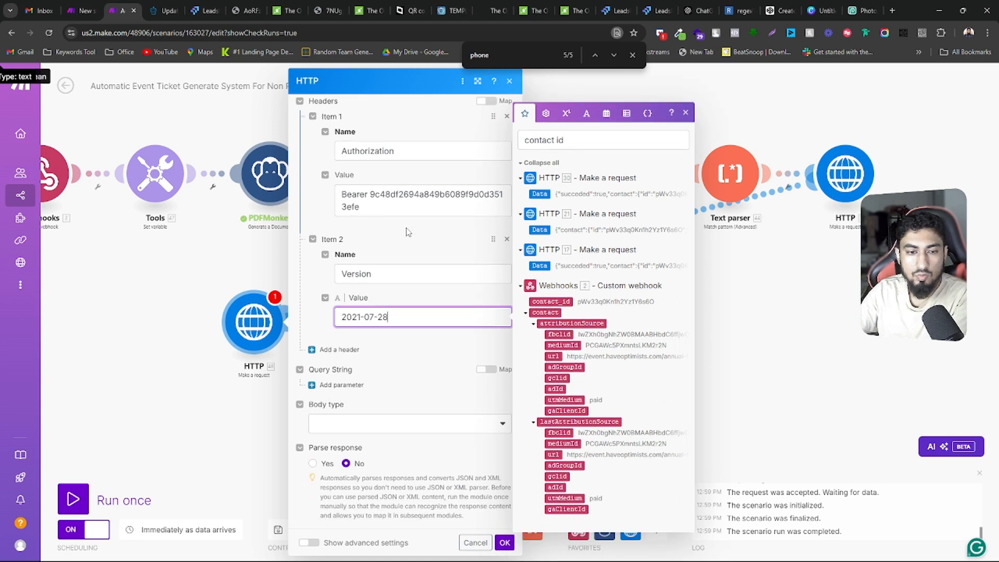
Set the request's body type to Raw and its content type to JSON (application/json), and start editing the request content
{"action": "left_click", "coordinate": [397, 336]}
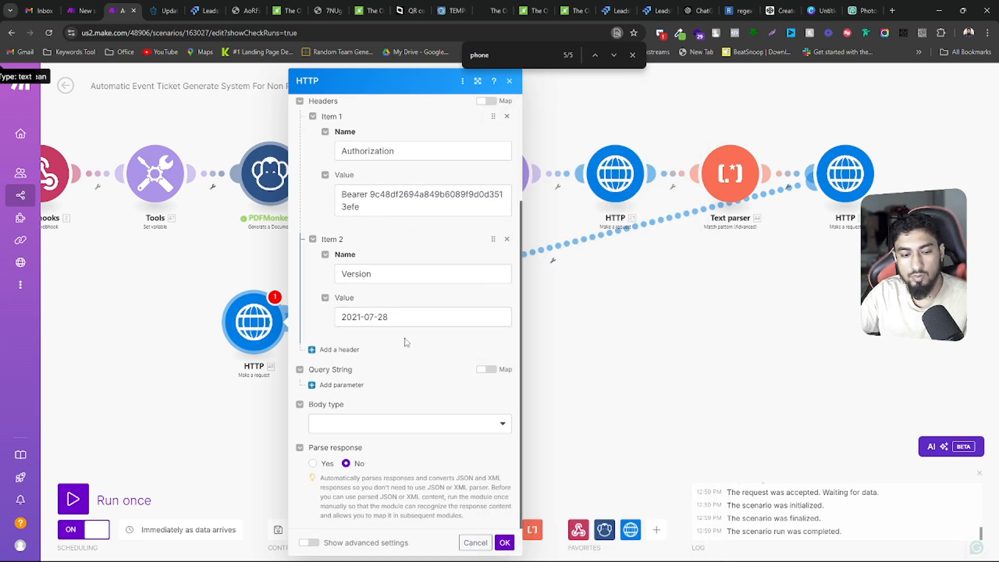
{"action": "left_click", "coordinate": [399, 429]}
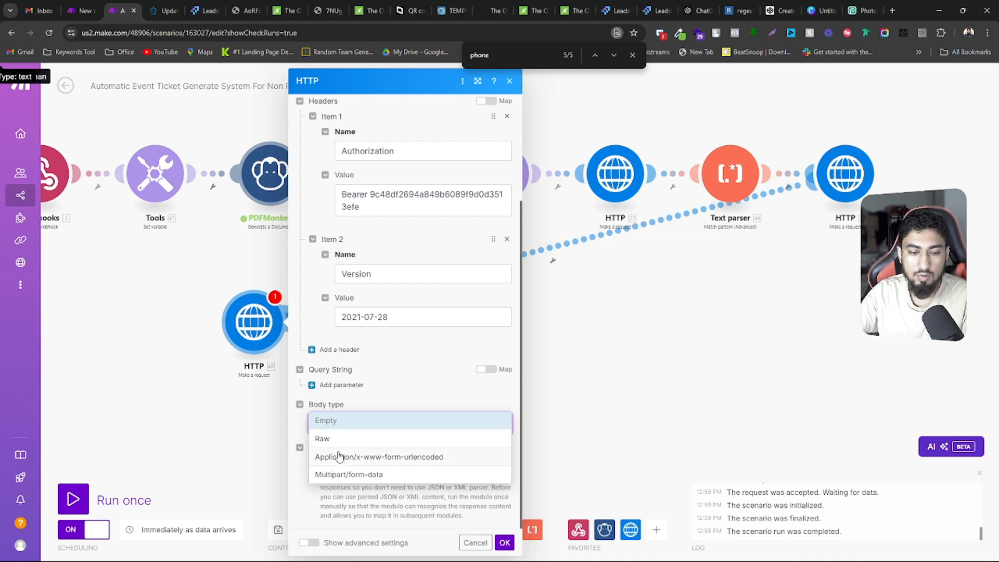
{"action": "left_click", "coordinate": [323, 439]}
{"action": "scroll", "coordinate": [420, 447], "scroll_direction": "down", "scroll_amount": 3}
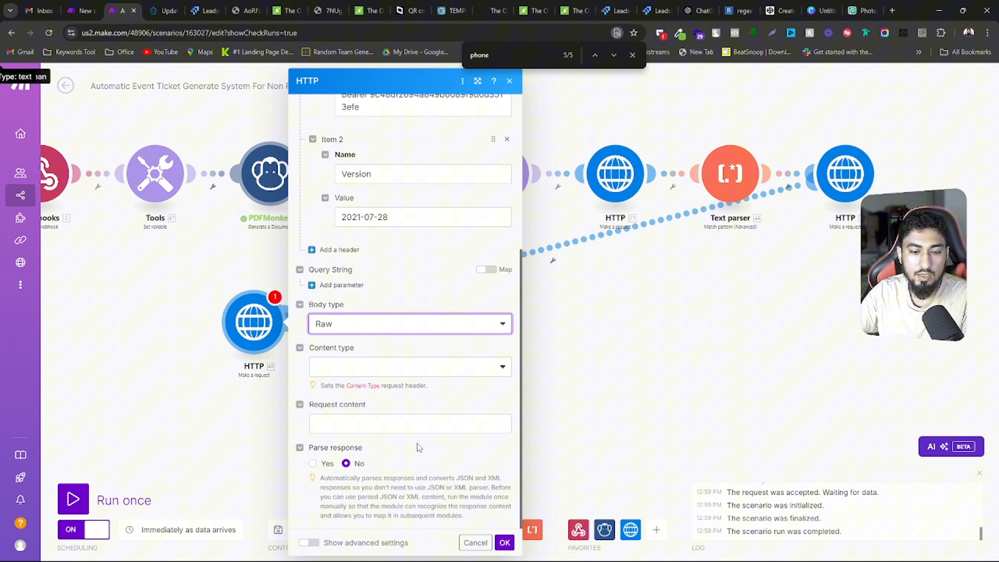
{"action": "left_click", "coordinate": [402, 369]}
{"action": "left_click", "coordinate": [371, 426]}
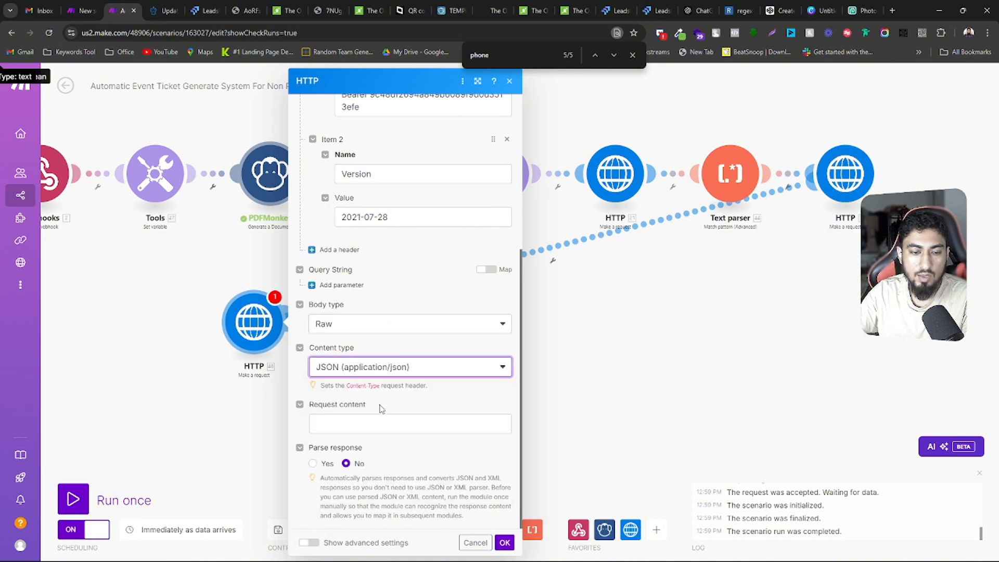
{"action": "left_click", "coordinate": [374, 421]}
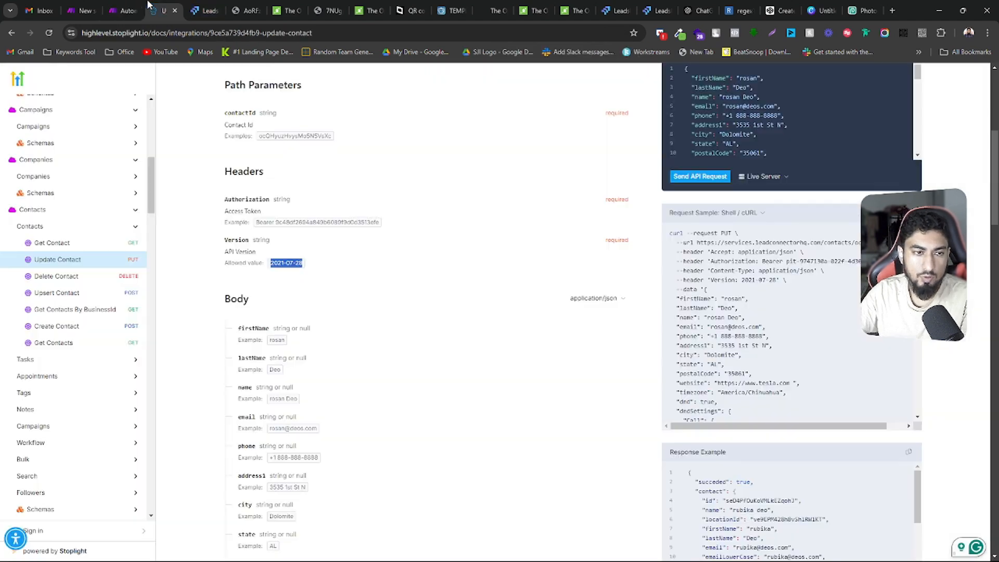
Copy the complete example JSON body from the Update Contact documentation and paste it into Notepad
{"action": "left_click", "coordinate": [163, 11]}
{"action": "scroll", "coordinate": [740, 319], "scroll_direction": "up", "scroll_amount": 5}
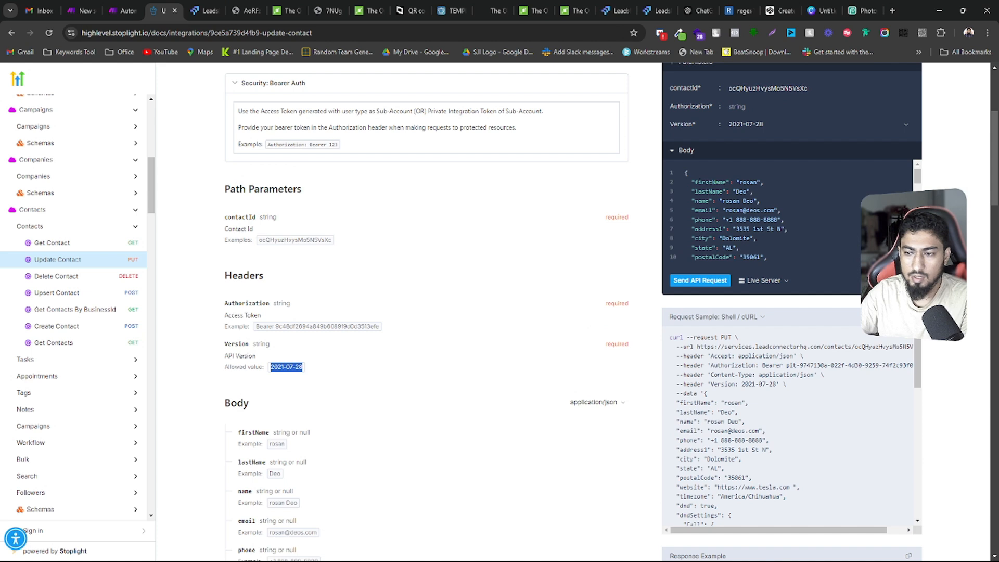
{"action": "left_click_drag", "start_coordinate": [918, 181], "coordinate": [909, 159]}
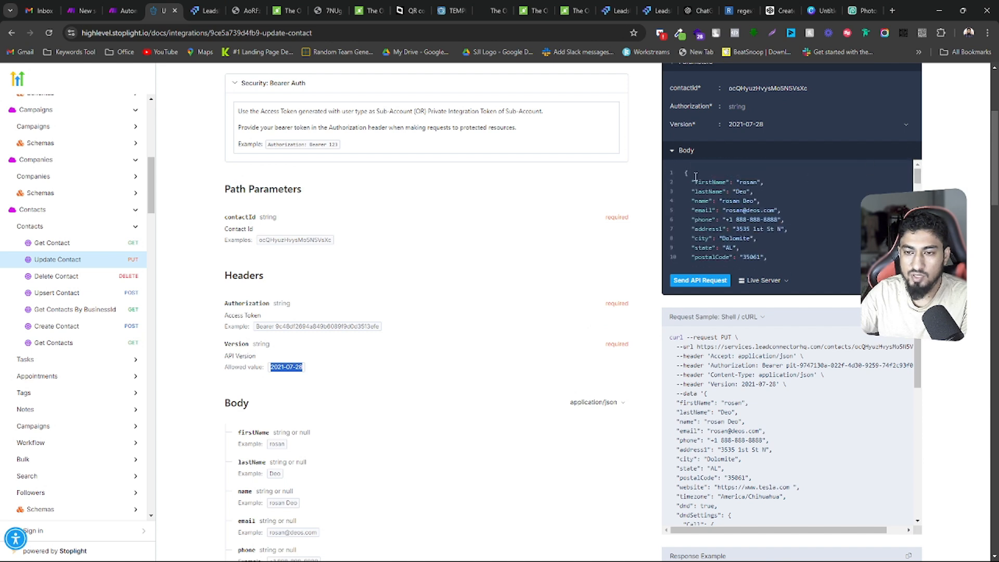
{"action": "left_click_drag", "start_coordinate": [686, 170], "coordinate": [704, 346]}
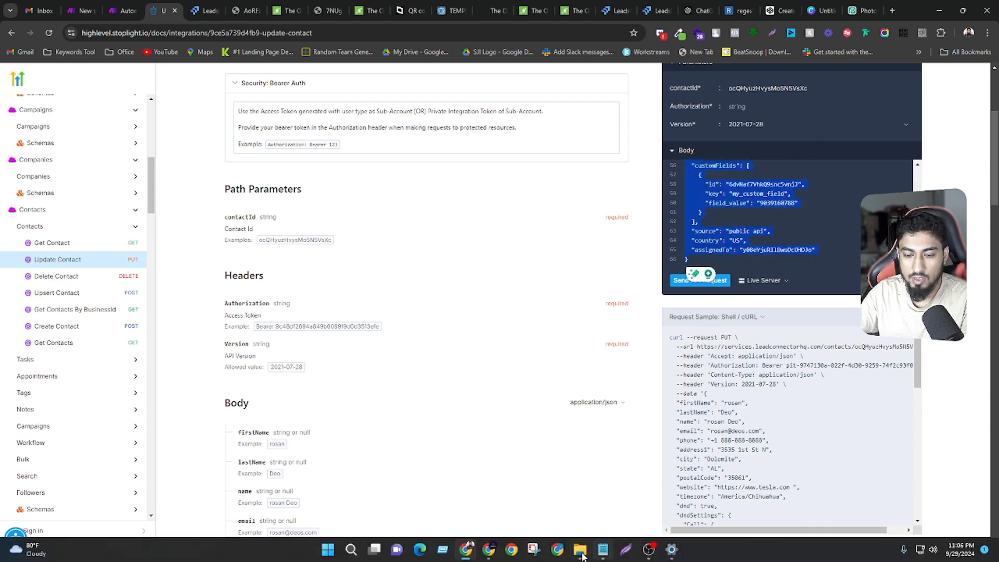
{"action": "left_click", "coordinate": [603, 552]}
{"action": "key", "text": "ctrl+v"}
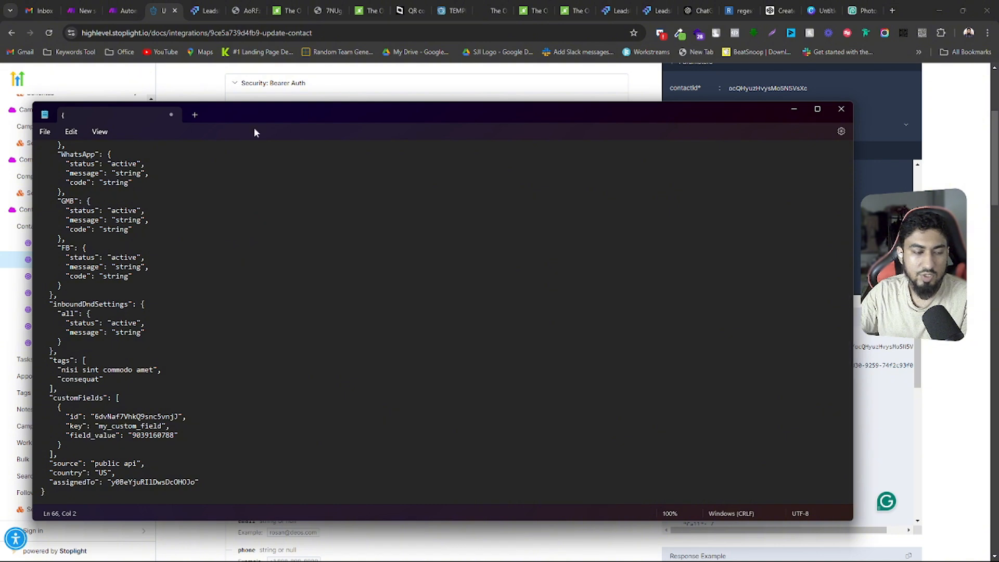
{"action": "left_click_drag", "start_coordinate": [255, 113], "coordinate": [399, 40]}
Review the pasted JSON body from the contact details through the DND settings, tags and customFields to the closing brace
{"action": "scroll", "coordinate": [319, 188], "scroll_direction": "up", "scroll_amount": 10}
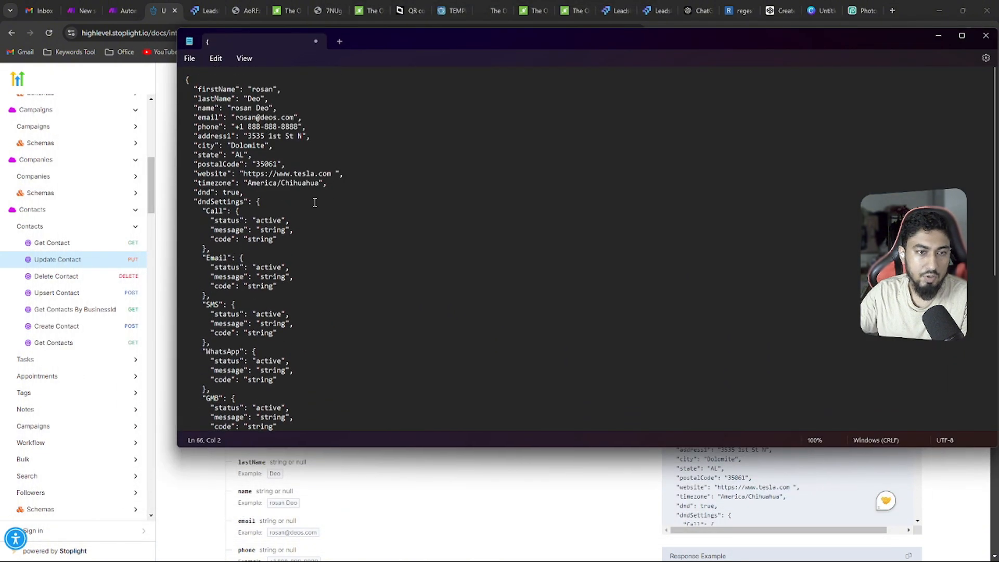
{"action": "scroll", "coordinate": [317, 195], "scroll_direction": "down", "scroll_amount": 4}
{"action": "scroll", "coordinate": [318, 199], "scroll_direction": "up", "scroll_amount": 4}
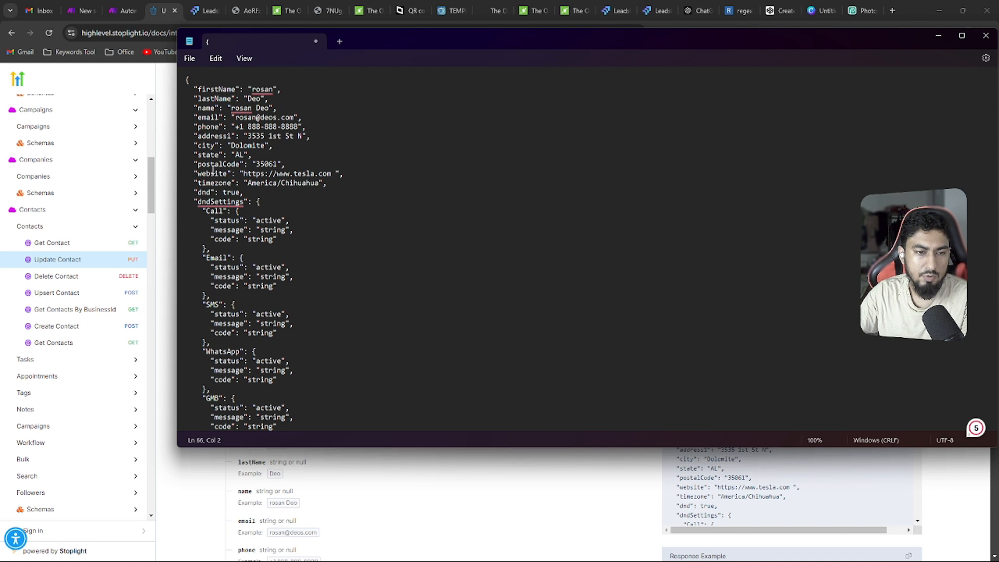
{"action": "left_click_drag", "start_coordinate": [317, 153], "coordinate": [205, 108]}
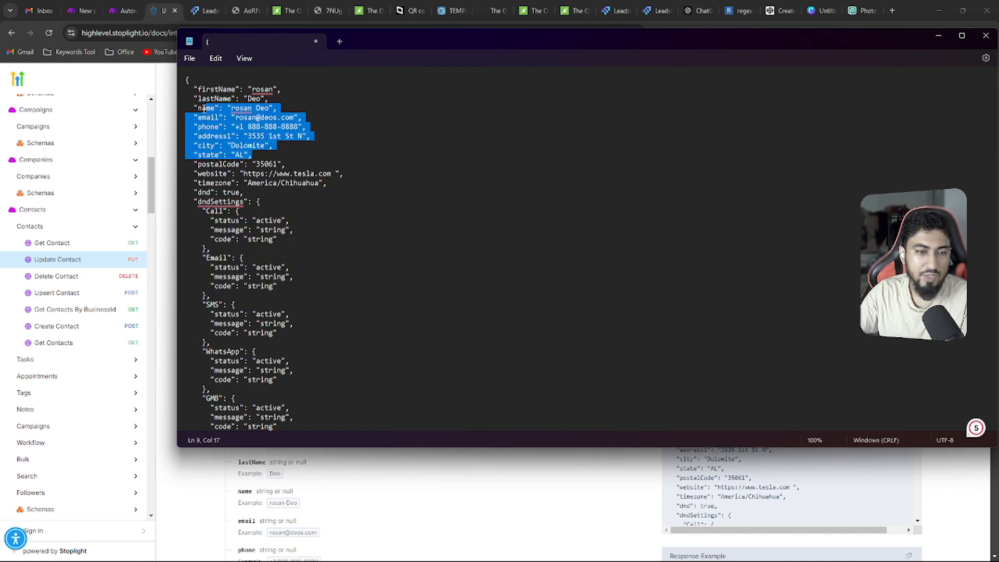
{"action": "scroll", "coordinate": [229, 210], "scroll_direction": "down", "scroll_amount": 8}
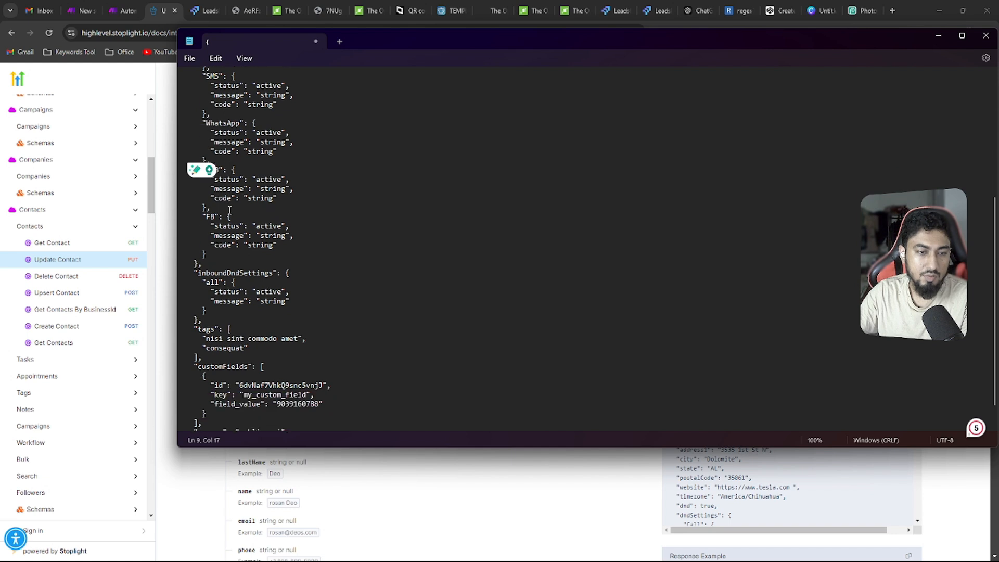
{"action": "scroll", "coordinate": [230, 209], "scroll_direction": "down", "scroll_amount": 2}
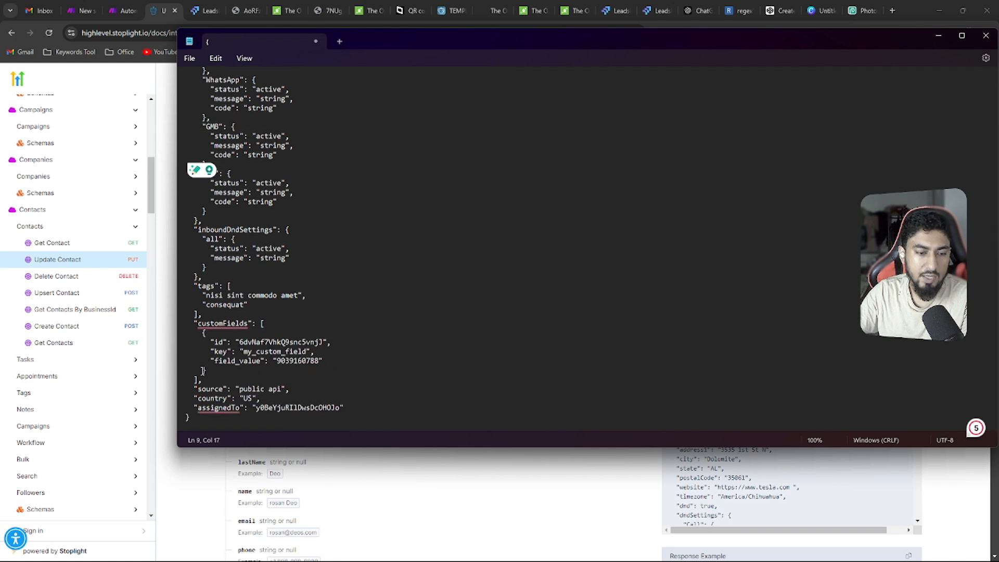
{"action": "left_click", "coordinate": [197, 423]}
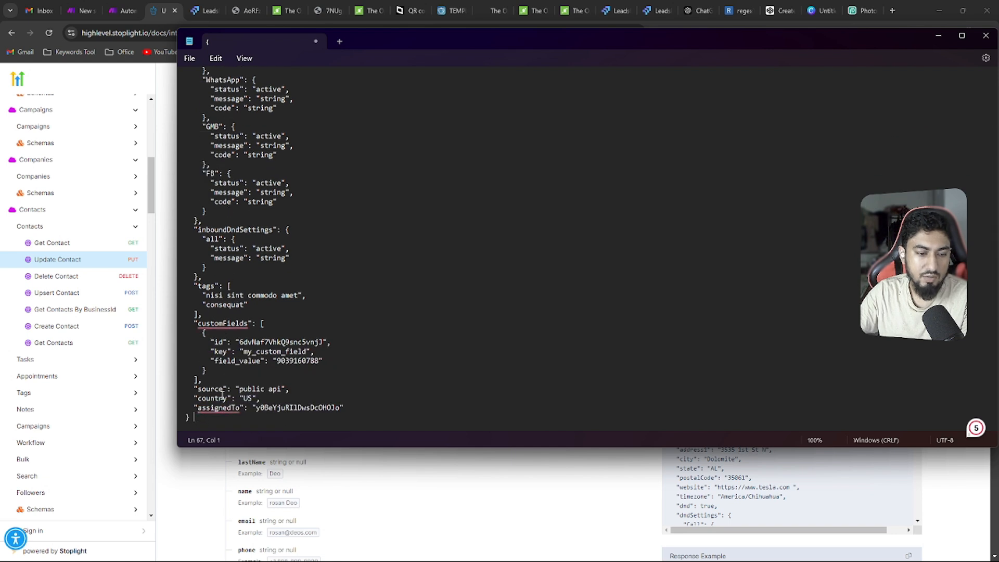
{"action": "scroll", "coordinate": [222, 397], "scroll_direction": "up", "scroll_amount": 13}
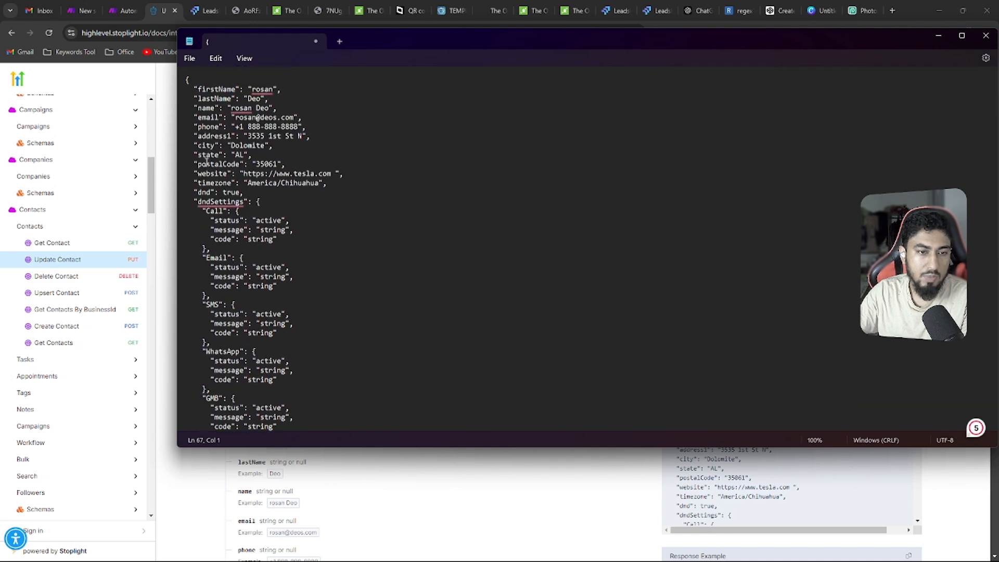
{"action": "scroll", "coordinate": [259, 257], "scroll_direction": "down", "scroll_amount": 10}
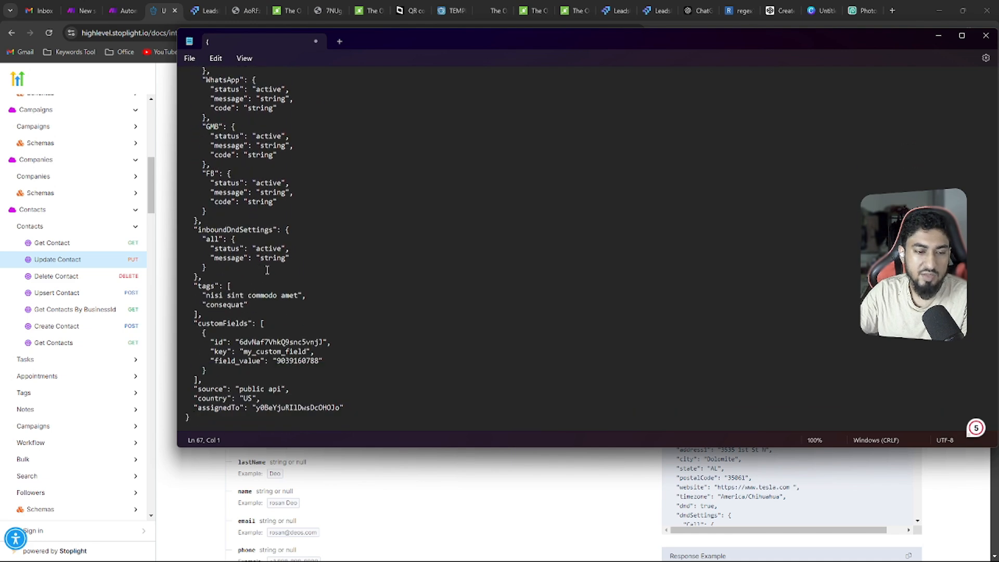
{"action": "scroll", "coordinate": [341, 228], "scroll_direction": "up", "scroll_amount": 10}
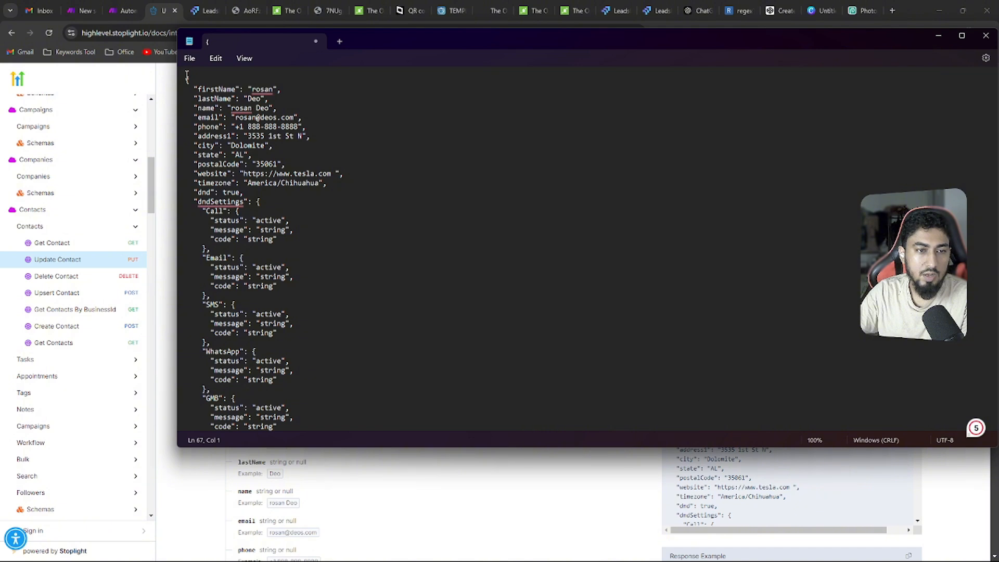
Reduce the JSON body to its customFields block, deleting source, country, assignedTo and every field above customFields
{"action": "scroll", "coordinate": [210, 188], "scroll_direction": "down", "scroll_amount": 10}
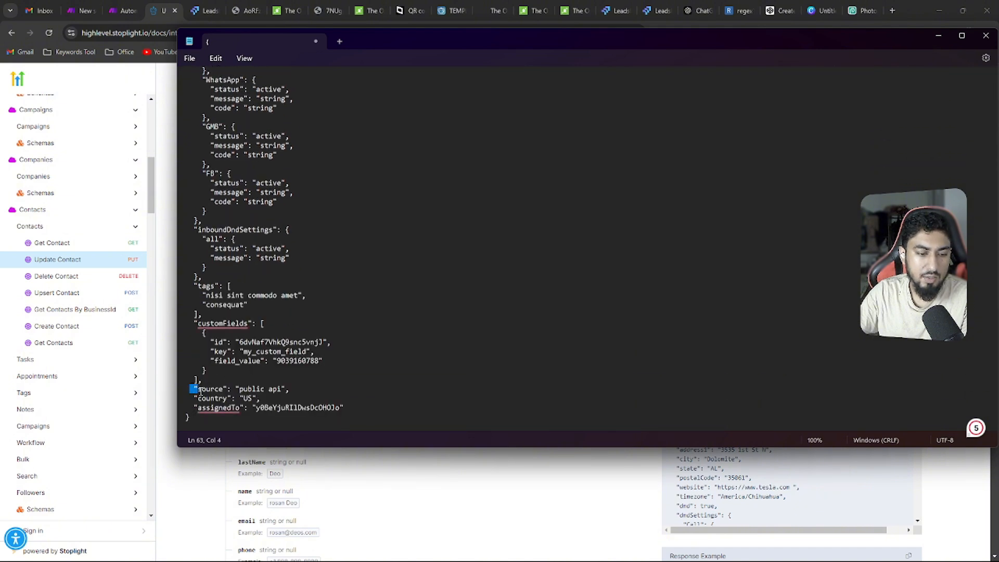
{"action": "left_click_drag", "start_coordinate": [200, 391], "coordinate": [375, 408]}
{"action": "key", "text": "BackSpace"}
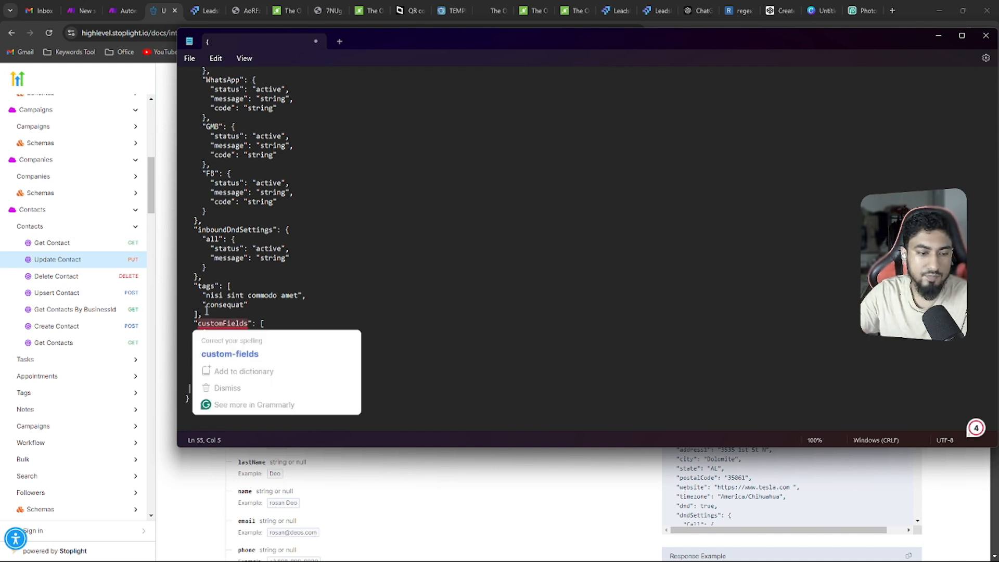
{"action": "left_click_drag", "start_coordinate": [207, 311], "coordinate": [181, 105]}
{"action": "scroll", "coordinate": [202, 277], "scroll_direction": "up", "scroll_amount": 10}
{"action": "key", "text": "BackSpace"}
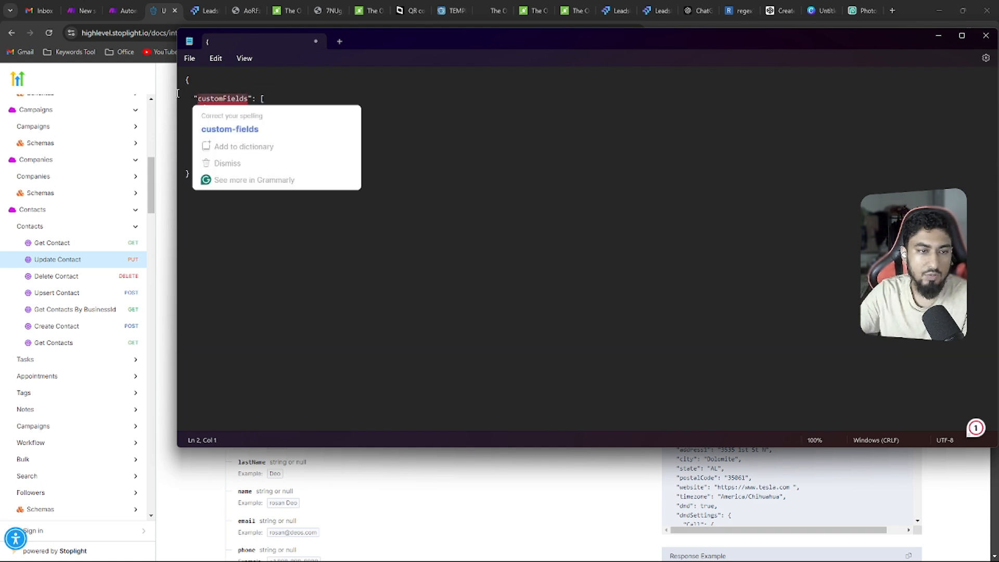
{"action": "key", "text": "BackSpace"}
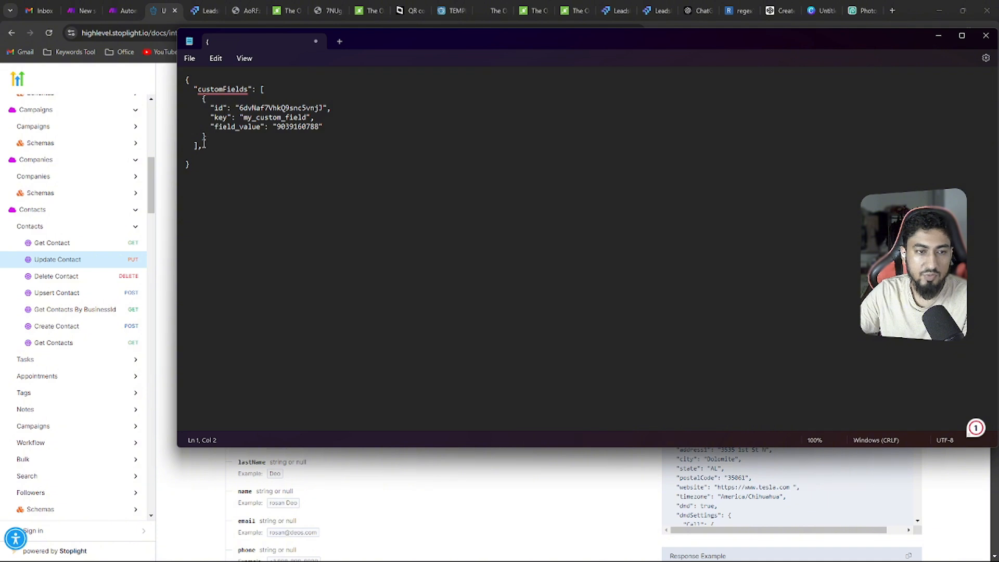
Examine the customFields block of the JSON body in Notepad, focusing on its example id value
{"action": "left_click_drag", "start_coordinate": [201, 164], "coordinate": [180, 76]}
{"action": "left_click", "coordinate": [244, 109]}
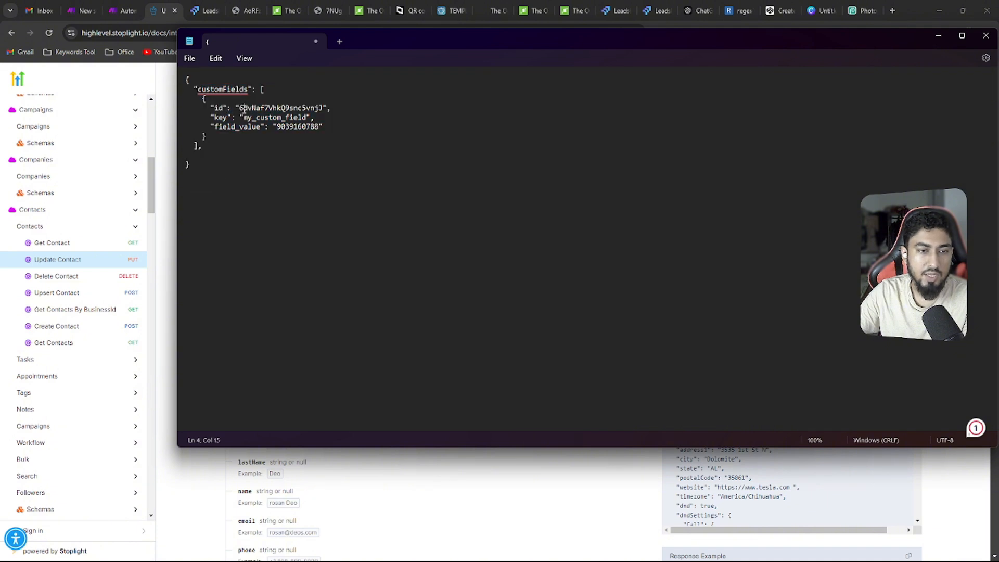
{"action": "left_click_drag", "start_coordinate": [239, 108], "coordinate": [324, 109]}
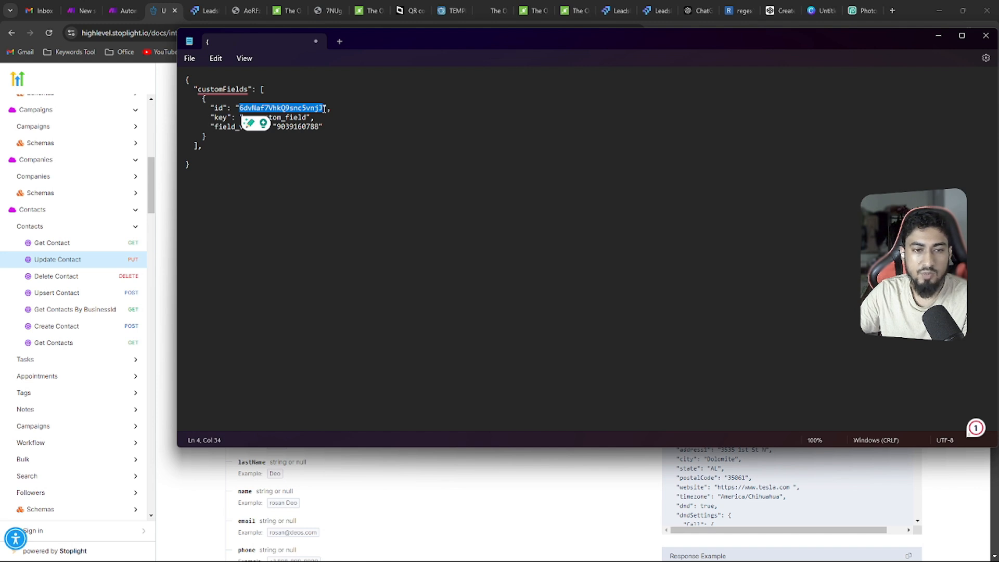
Switch to LeadsLift's custom fields, search them for "event", and open the Event Registration Ticket folder
{"action": "left_click", "coordinate": [204, 10]}
{"action": "scroll", "coordinate": [46, 358], "scroll_direction": "up", "scroll_amount": 1}
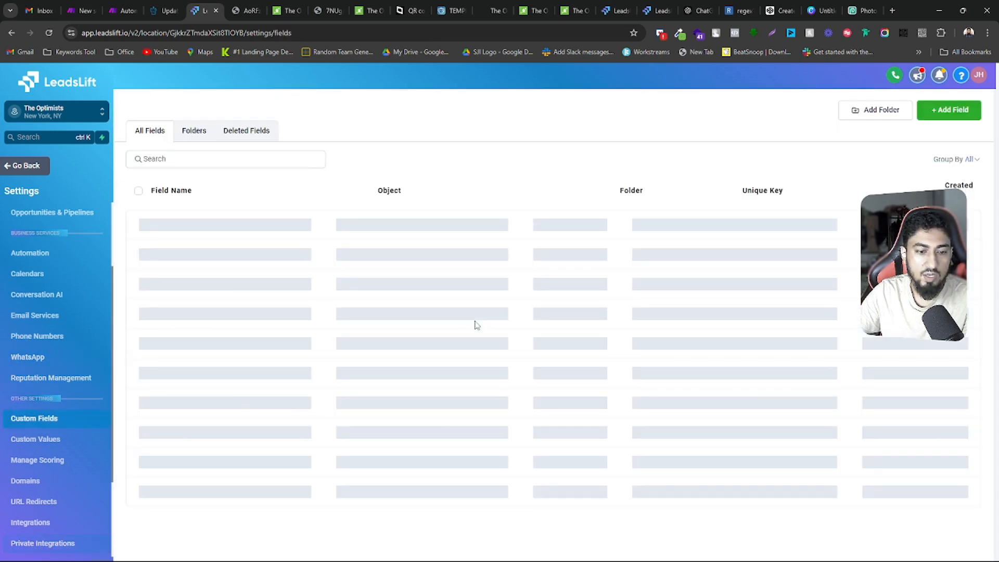
{"action": "left_click", "coordinate": [173, 160]}
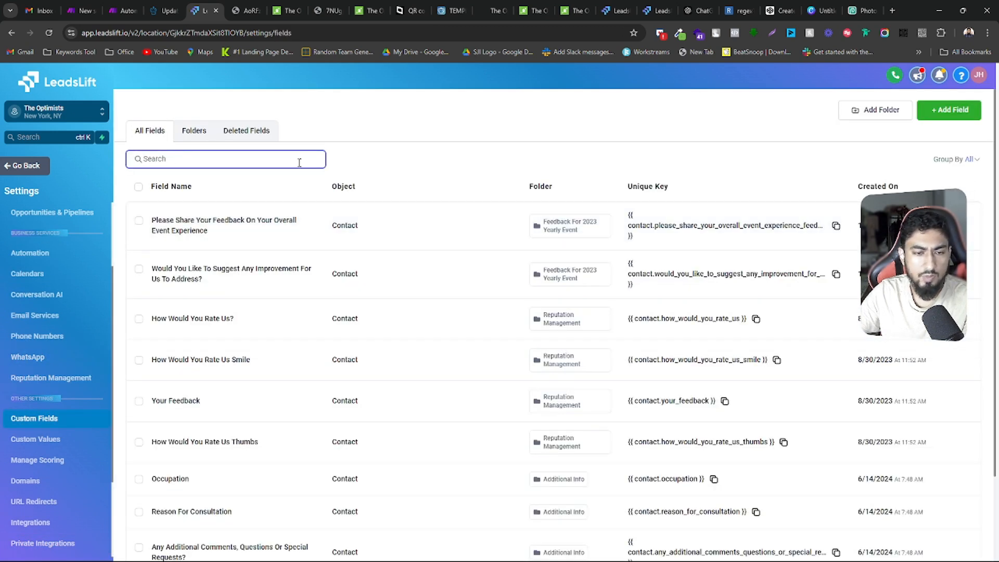
{"action": "type", "text": "event"}
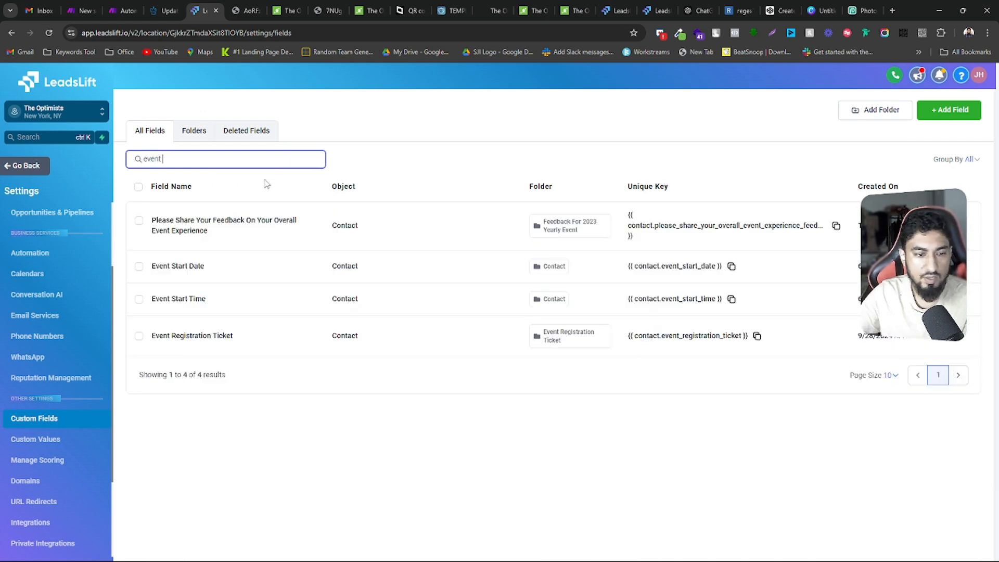
{"action": "left_click_drag", "start_coordinate": [166, 336], "coordinate": [527, 345]}
{"action": "left_click", "coordinate": [194, 130]}
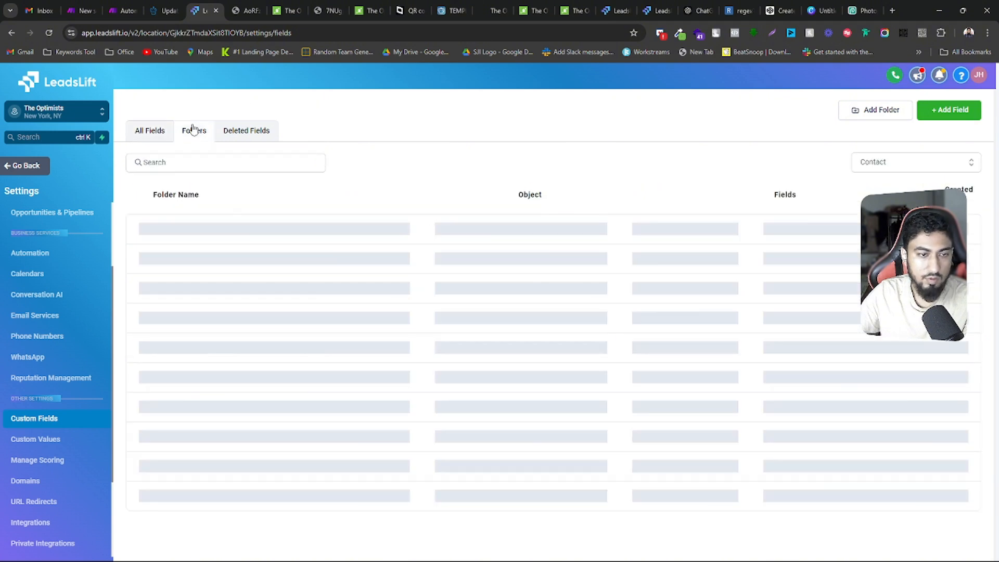
{"action": "scroll", "coordinate": [306, 395], "scroll_direction": "down", "scroll_amount": 2}
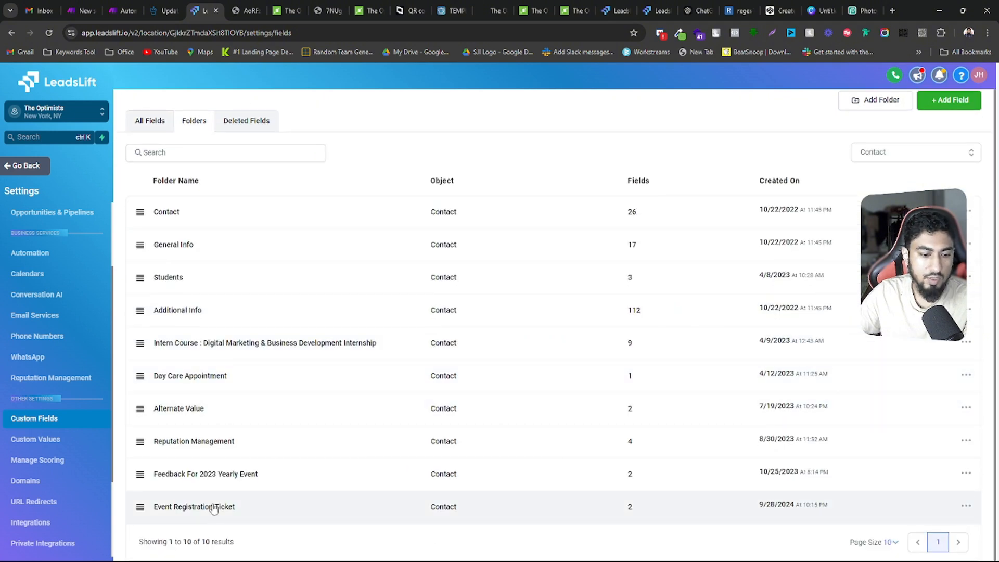
{"action": "left_click", "coordinate": [213, 507]}
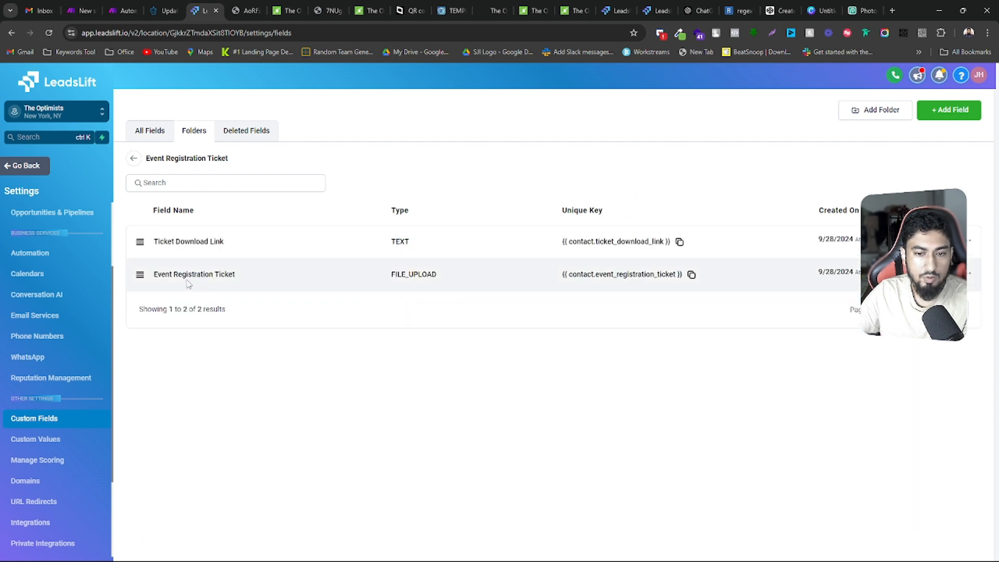
Review the Event Registration Ticket field's name and type in the list and in its edit dialog, closing it without changes
{"action": "left_click_drag", "start_coordinate": [236, 275], "coordinate": [152, 286]}
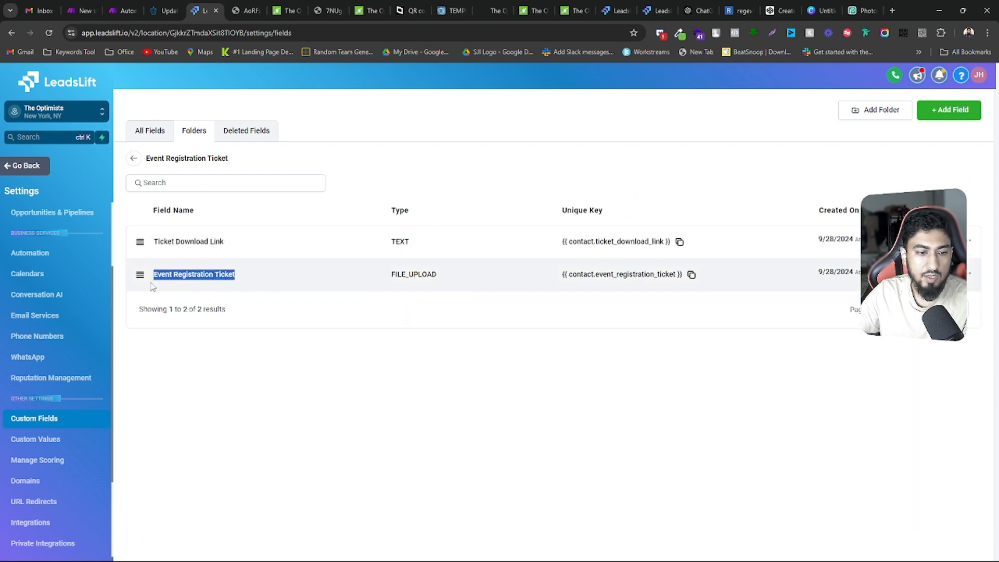
{"action": "left_click_drag", "start_coordinate": [450, 276], "coordinate": [392, 277]}
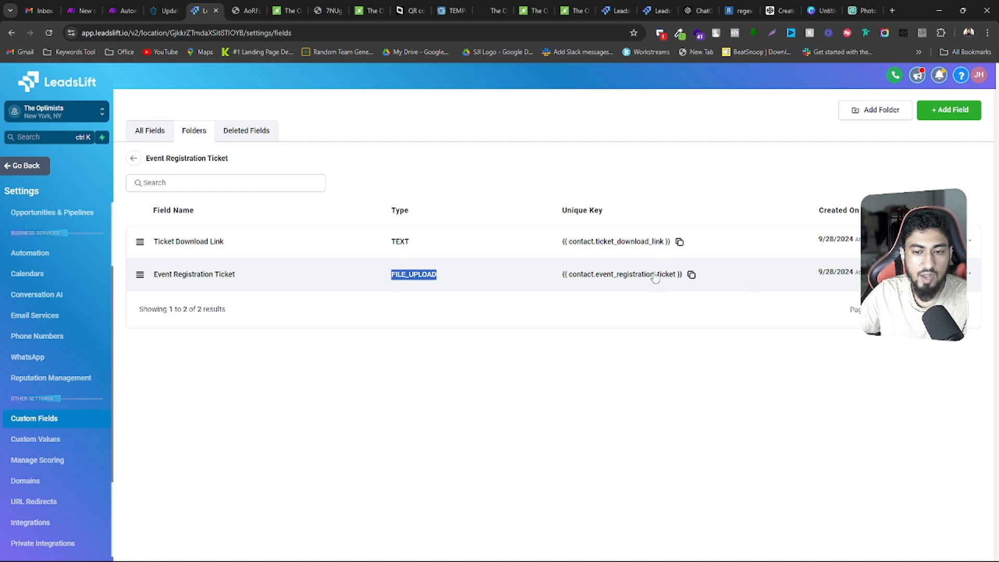
{"action": "left_click", "coordinate": [396, 275]}
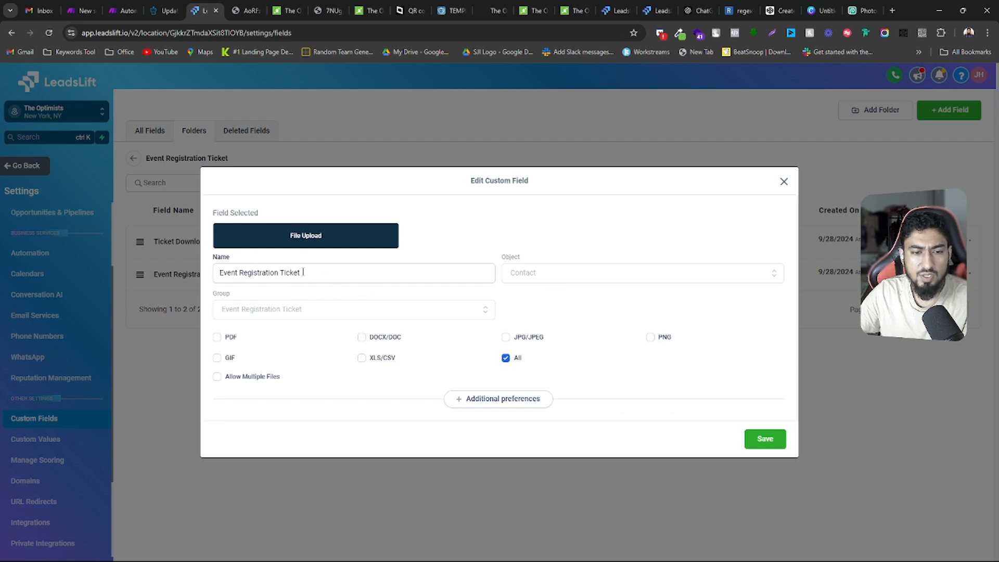
{"action": "left_click_drag", "start_coordinate": [304, 272], "coordinate": [220, 271]}
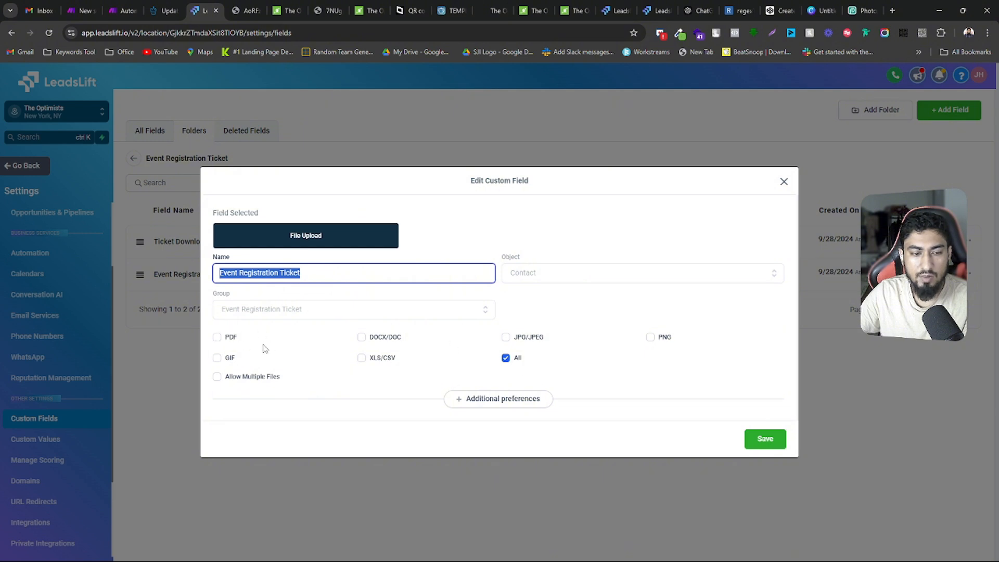
{"action": "left_click", "coordinate": [784, 182]}
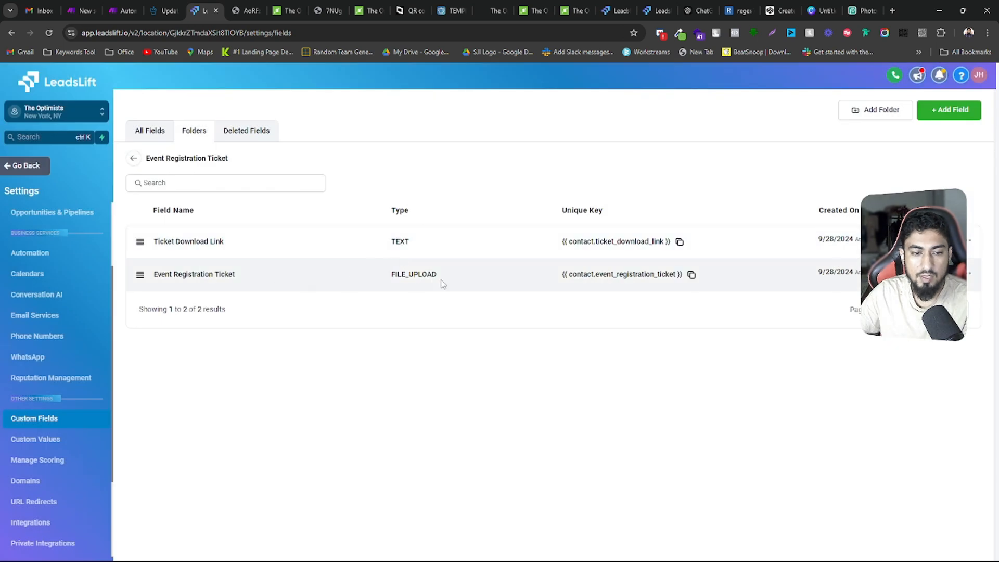
Copy the Event Registration Ticket field's full unique key and return to the JSON body in Notepad to check its id
{"action": "left_click", "coordinate": [691, 275]}
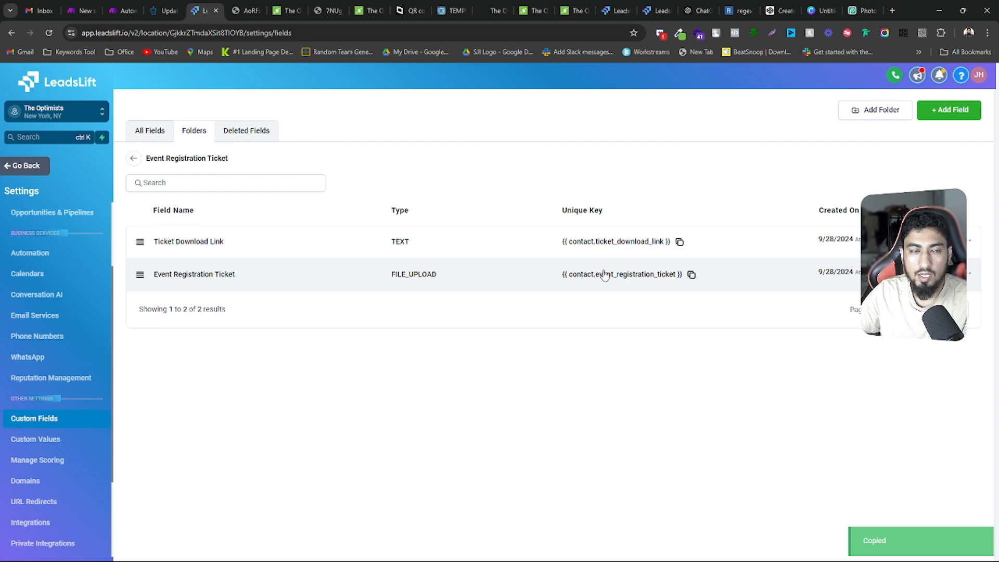
{"action": "left_click", "coordinate": [166, 11]}
{"action": "left_click", "coordinate": [133, 7]}
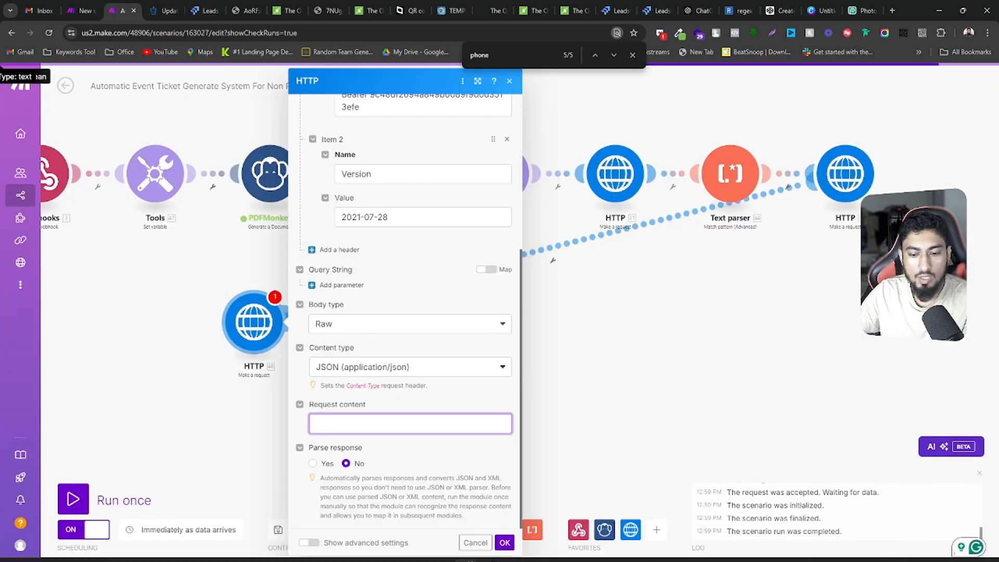
{"action": "left_click", "coordinate": [603, 550]}
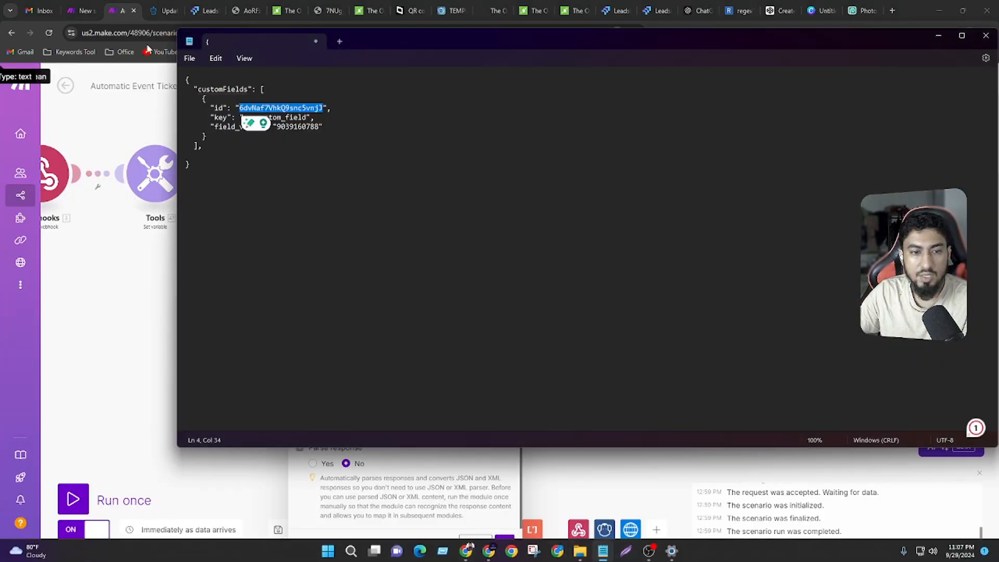
{"action": "left_click_drag", "start_coordinate": [241, 108], "coordinate": [323, 108]}
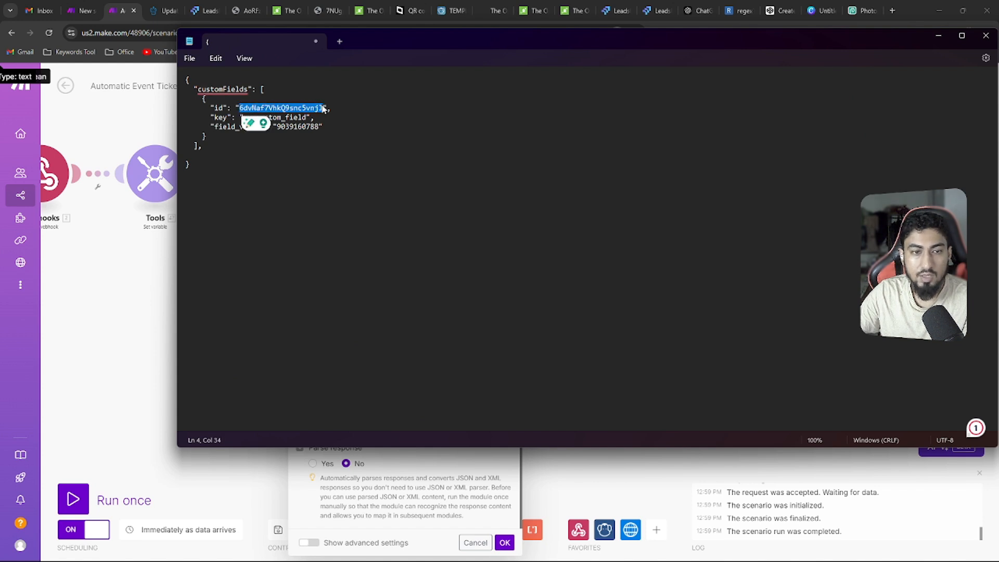
{"action": "left_click", "coordinate": [334, 123]}
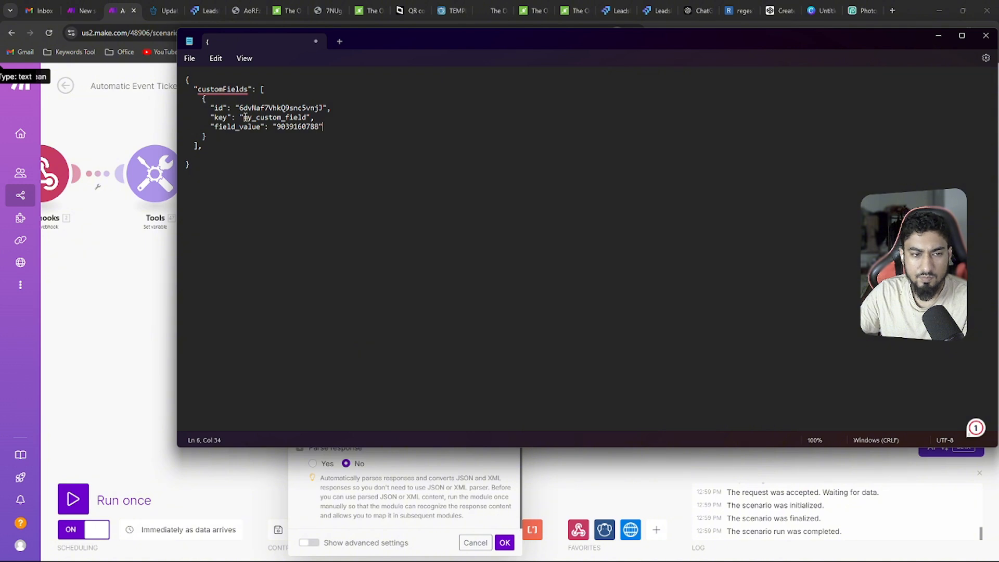
Paste contact.event_registration_ticket from LeadsLift's unique key over the my_custom_field placeholder in the JSON key, removing the leading space
{"action": "left_click_drag", "start_coordinate": [244, 118], "coordinate": [305, 117]}
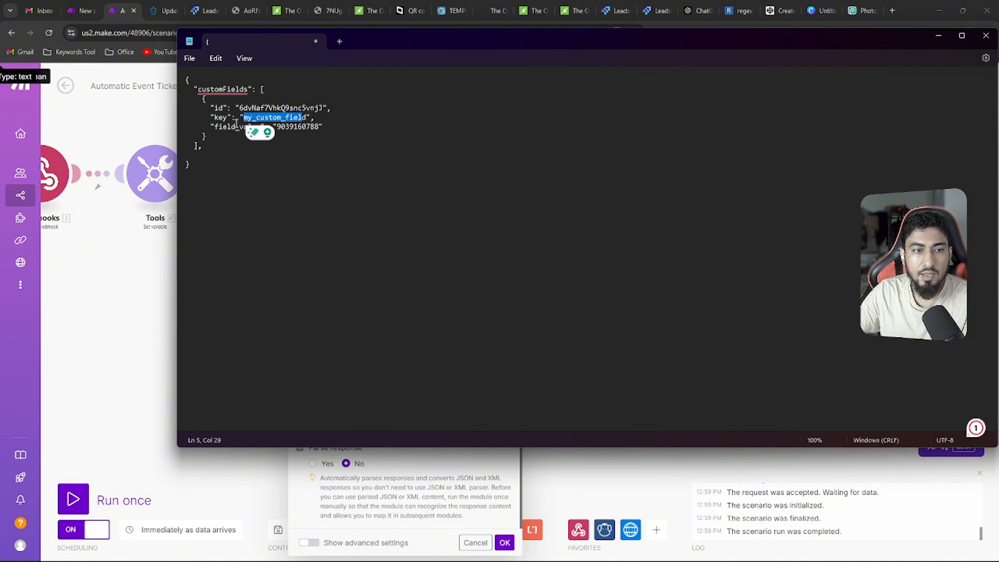
{"action": "left_click", "coordinate": [204, 10]}
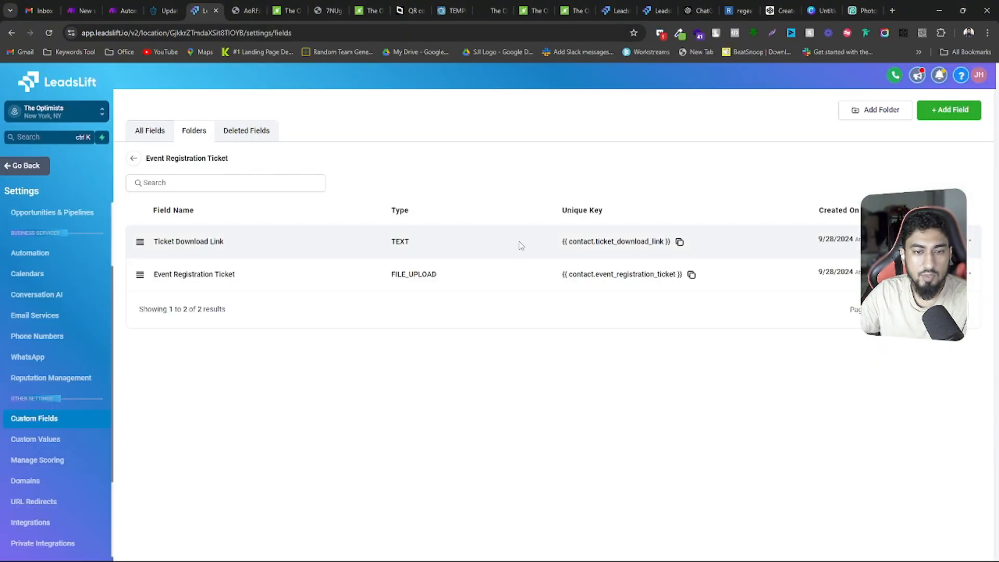
{"action": "left_click_drag", "start_coordinate": [568, 280], "coordinate": [675, 276]}
{"action": "right_click", "coordinate": [673, 275]}
{"action": "left_click", "coordinate": [697, 289]}
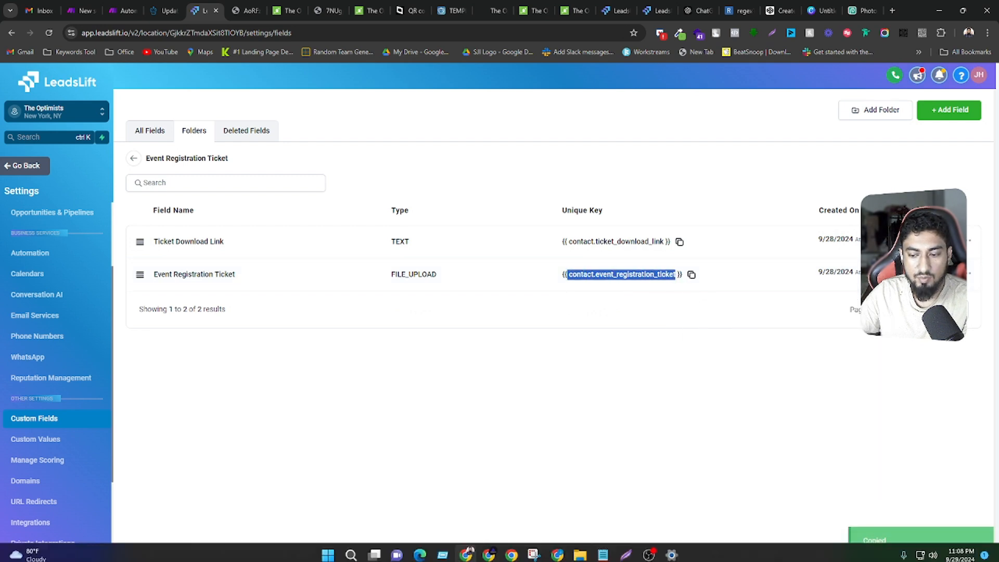
{"action": "left_click", "coordinate": [602, 549]}
{"action": "key", "text": "ctrl+v"}
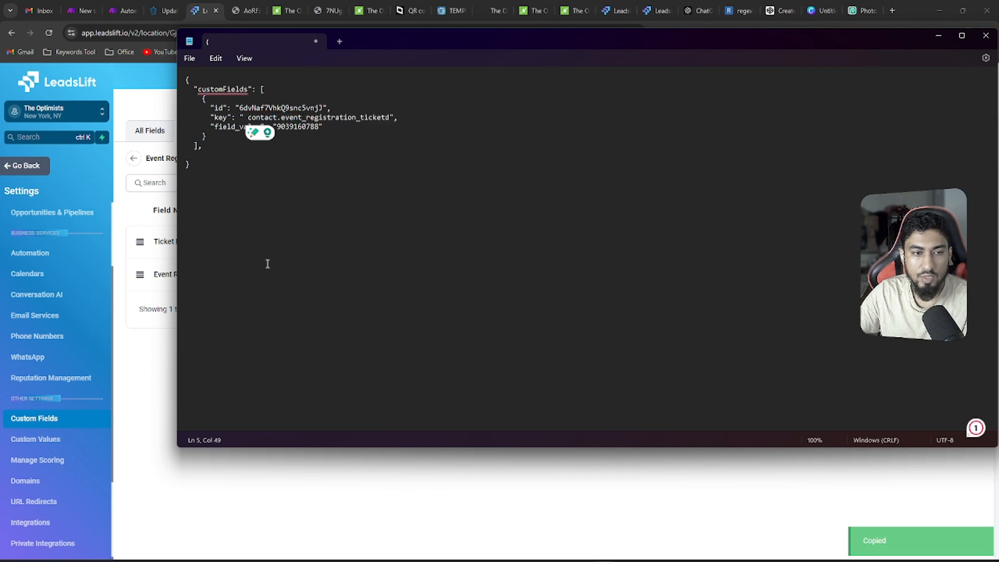
{"action": "left_click", "coordinate": [245, 118]}
{"action": "key", "text": "BackSpace"}
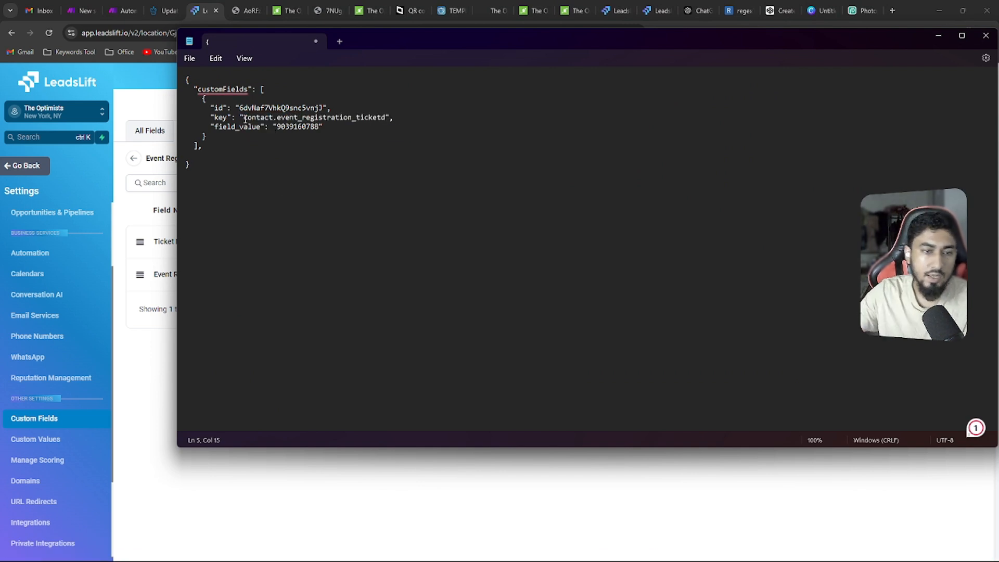
Check the field_value and id entries in the JSON body against the Event Registration Ticket field listed in LeadsLift
{"action": "left_click_drag", "start_coordinate": [277, 126], "coordinate": [319, 127]}
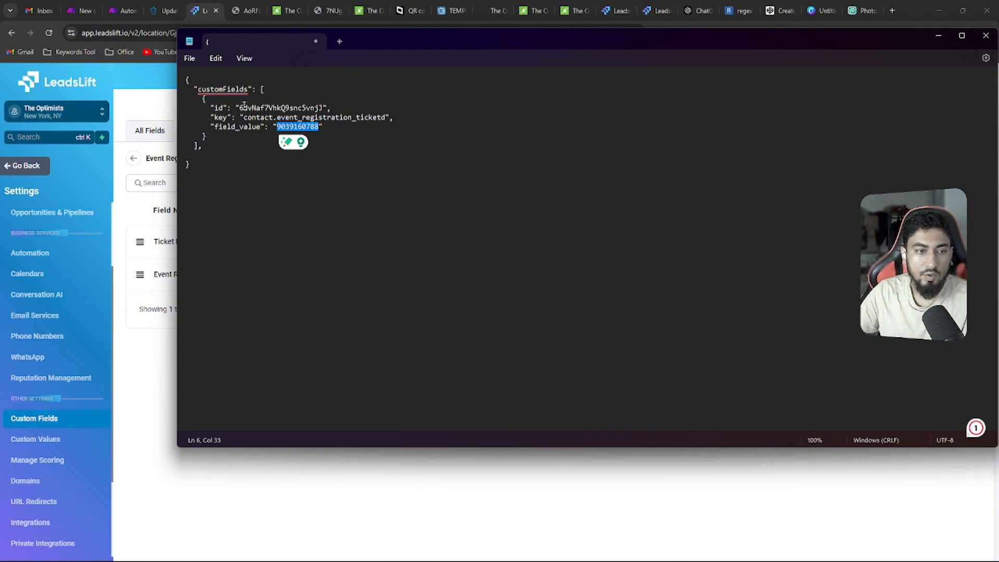
{"action": "left_click_drag", "start_coordinate": [239, 108], "coordinate": [321, 108]}
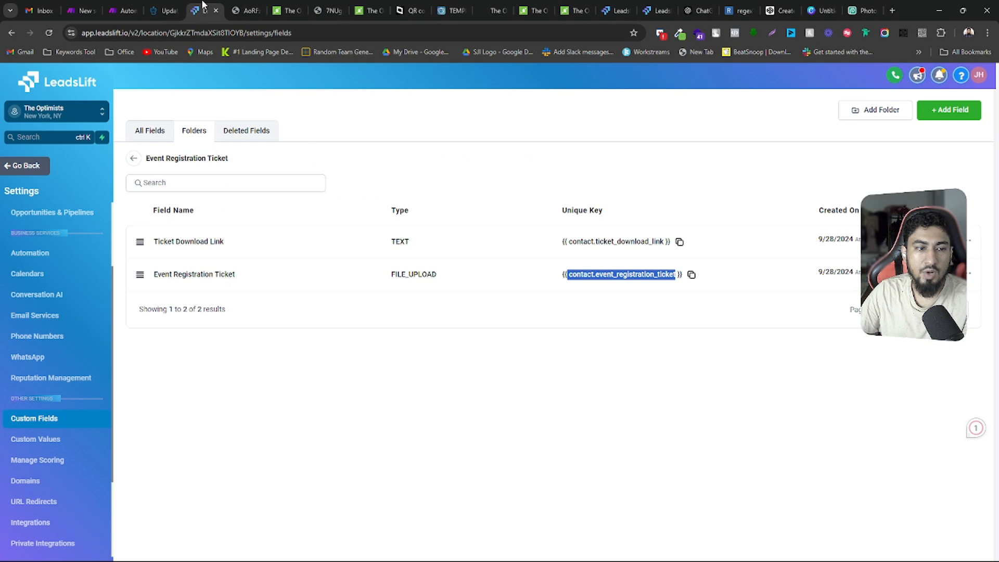
{"action": "left_click", "coordinate": [203, 10]}
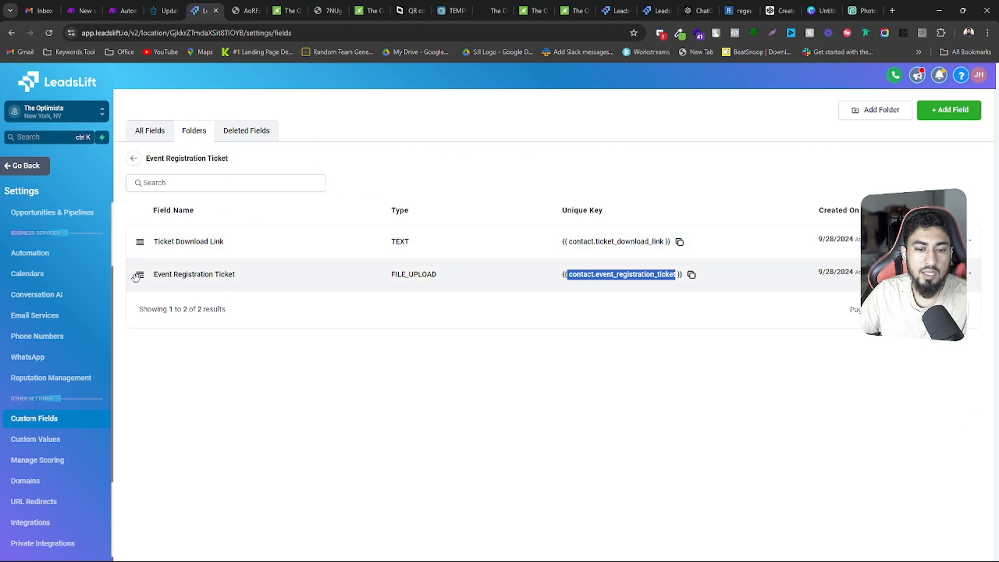
{"action": "left_click_drag", "start_coordinate": [152, 277], "coordinate": [234, 273]}
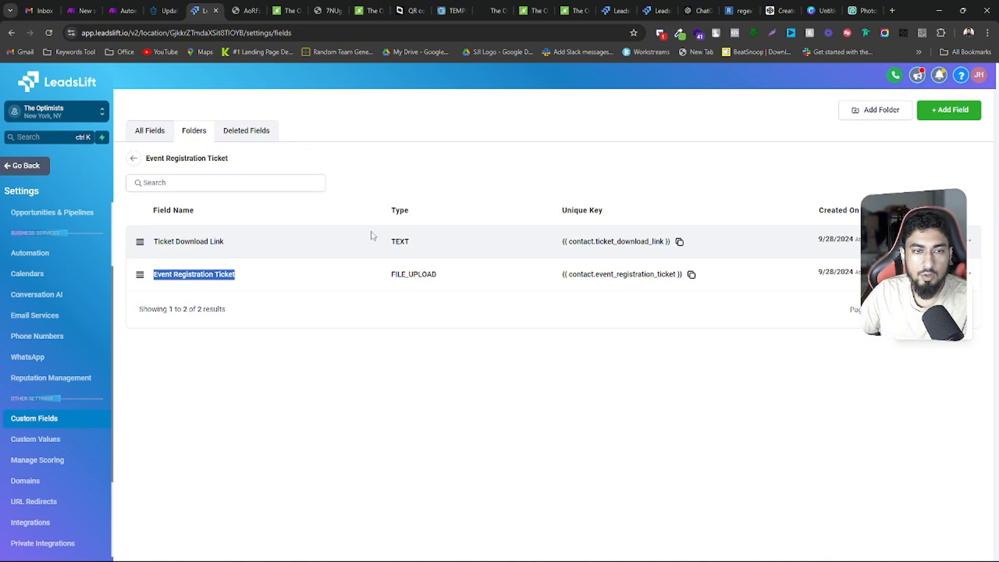
Switch to the HighLevel API documentation and open the Get Custom Fields endpoint in the Sub-Accounts Custom Field section
{"action": "left_click", "coordinate": [164, 6]}
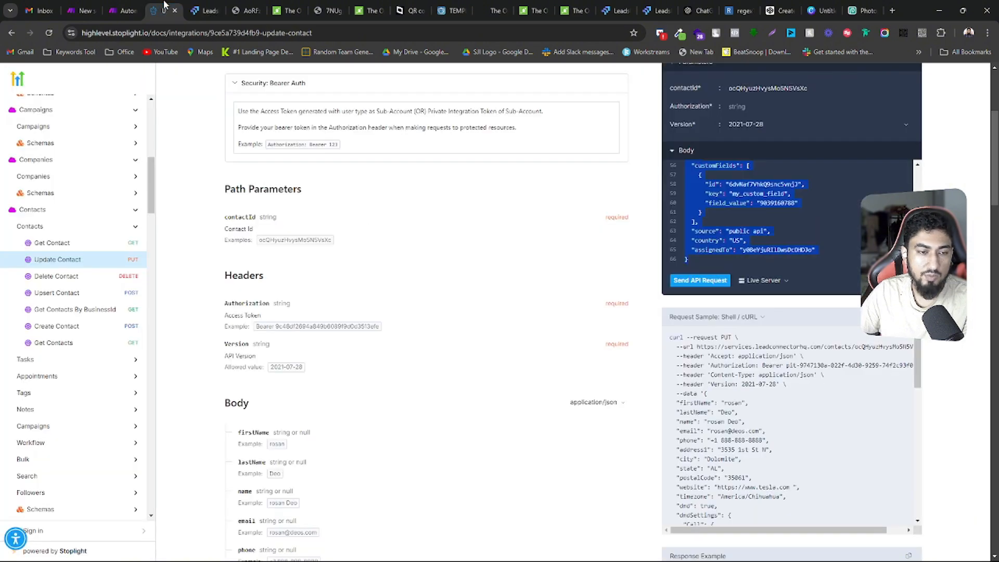
{"action": "left_click", "coordinate": [47, 214]}
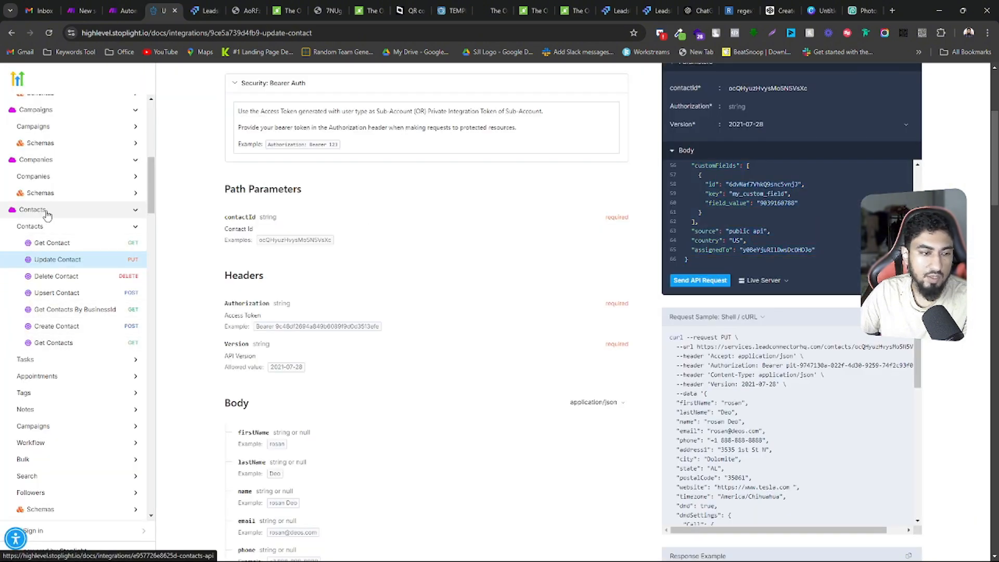
{"action": "left_click", "coordinate": [135, 228]}
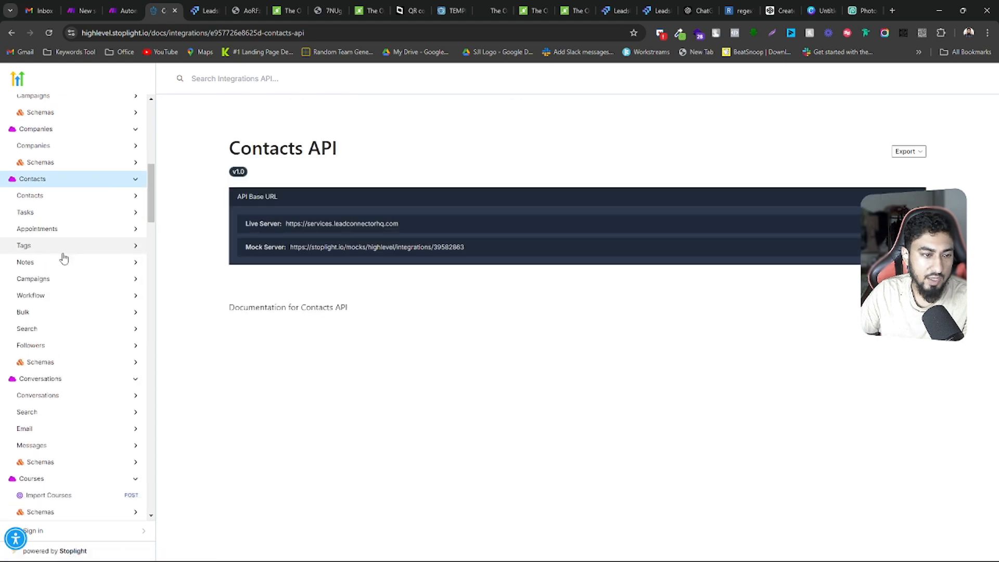
{"action": "scroll", "coordinate": [57, 250], "scroll_direction": "down", "scroll_amount": 5}
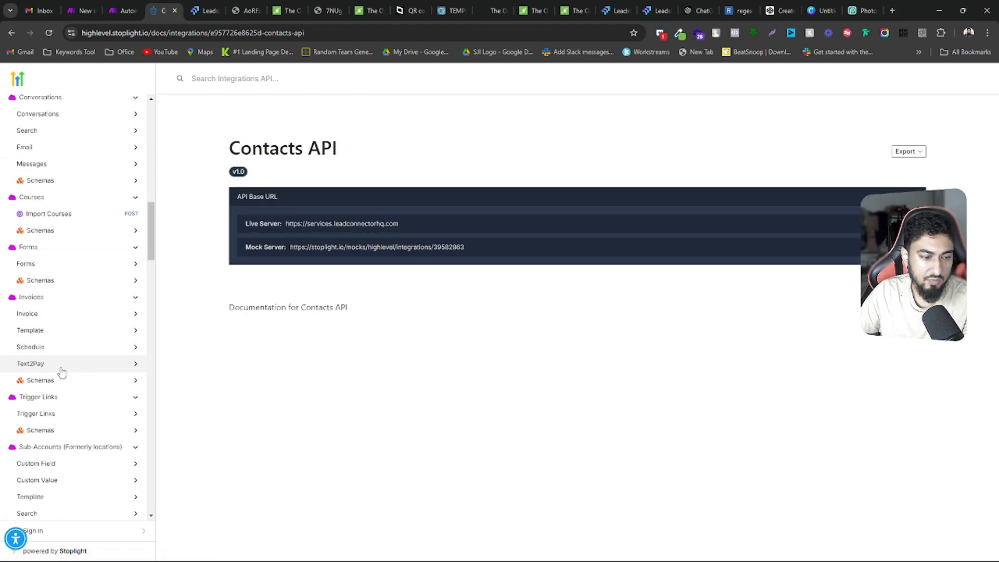
{"action": "scroll", "coordinate": [52, 338], "scroll_direction": "down", "scroll_amount": 4}
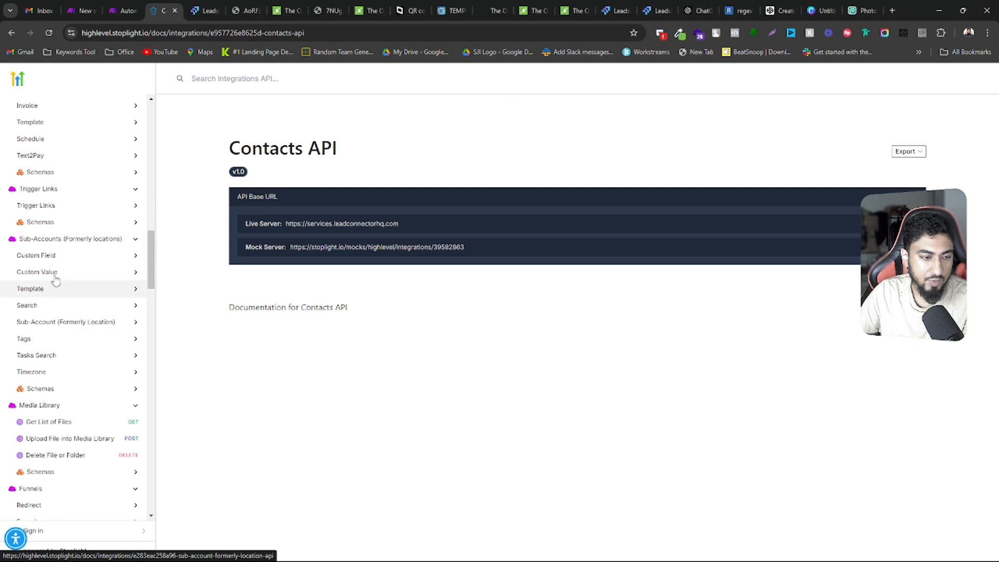
{"action": "scroll", "coordinate": [55, 291], "scroll_direction": "up", "scroll_amount": 2}
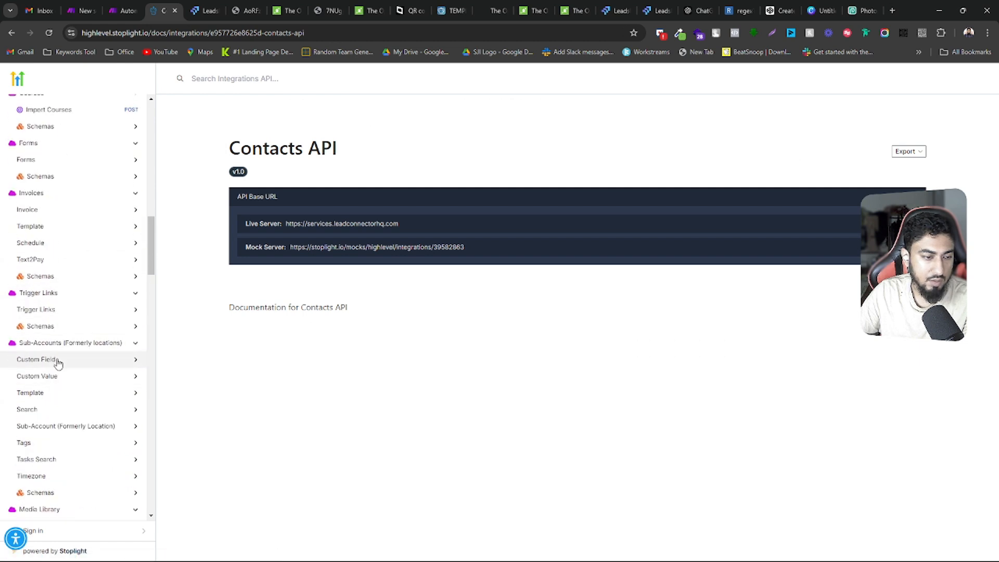
{"action": "left_click", "coordinate": [36, 360]}
{"action": "scroll", "coordinate": [58, 359], "scroll_direction": "down", "scroll_amount": 2}
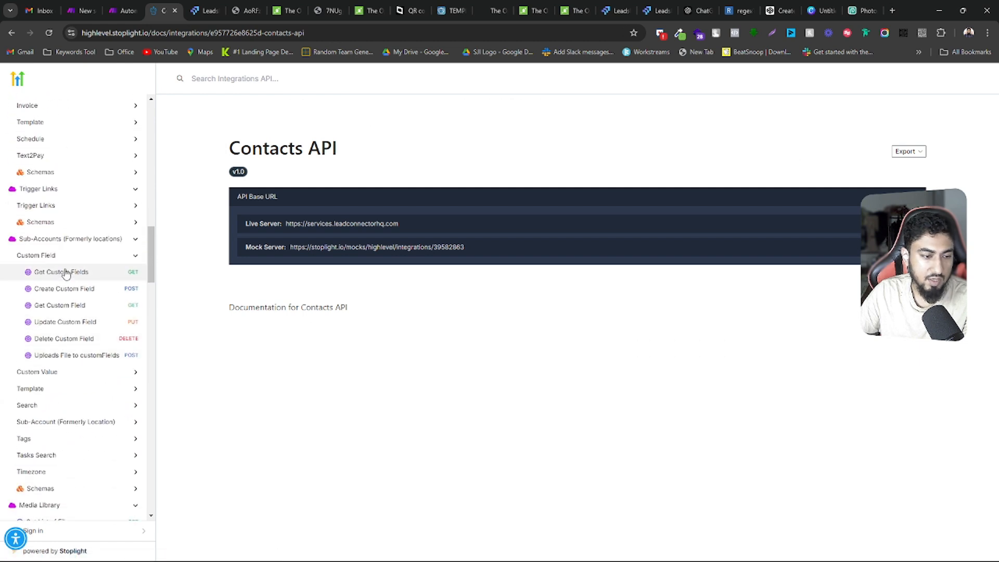
{"action": "left_click", "coordinate": [63, 276]}
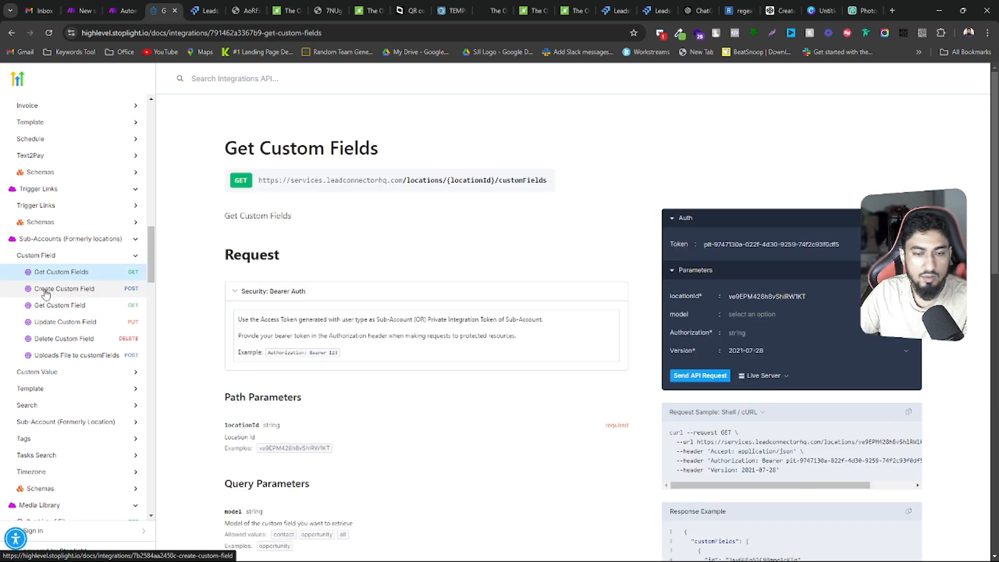
Fill the Get Custom Fields test request with the API token as Authorization and contact as model, and send it
{"action": "scroll", "coordinate": [786, 324], "scroll_direction": "down", "scroll_amount": 2}
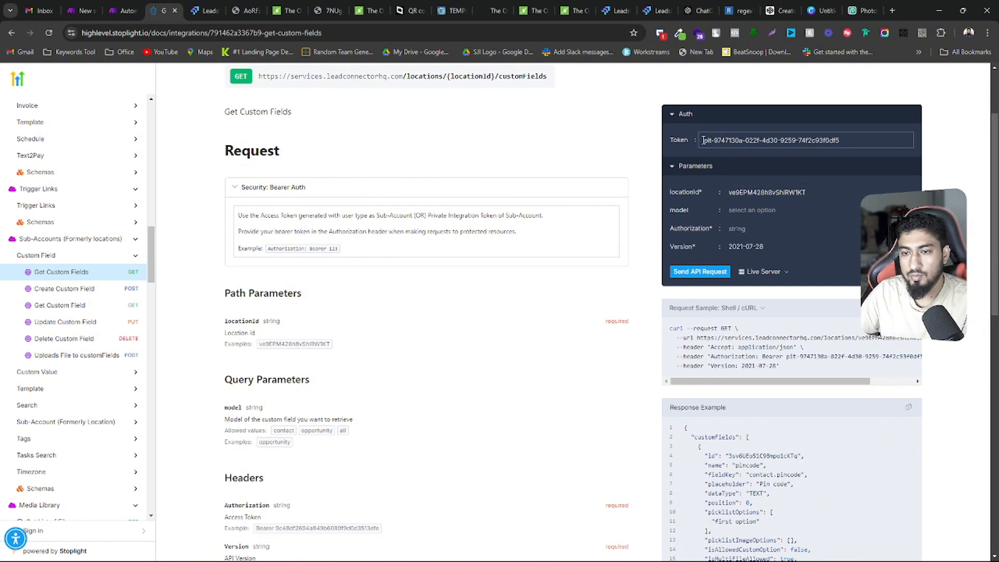
{"action": "left_click_drag", "start_coordinate": [702, 140], "coordinate": [841, 138]}
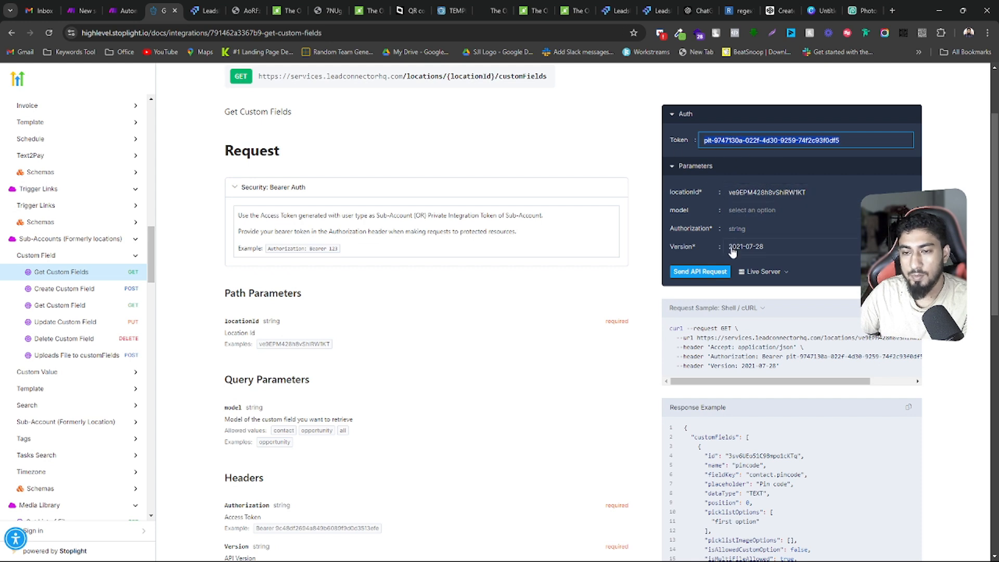
{"action": "left_click", "coordinate": [755, 228]}
{"action": "key", "text": "ctrl+v"}
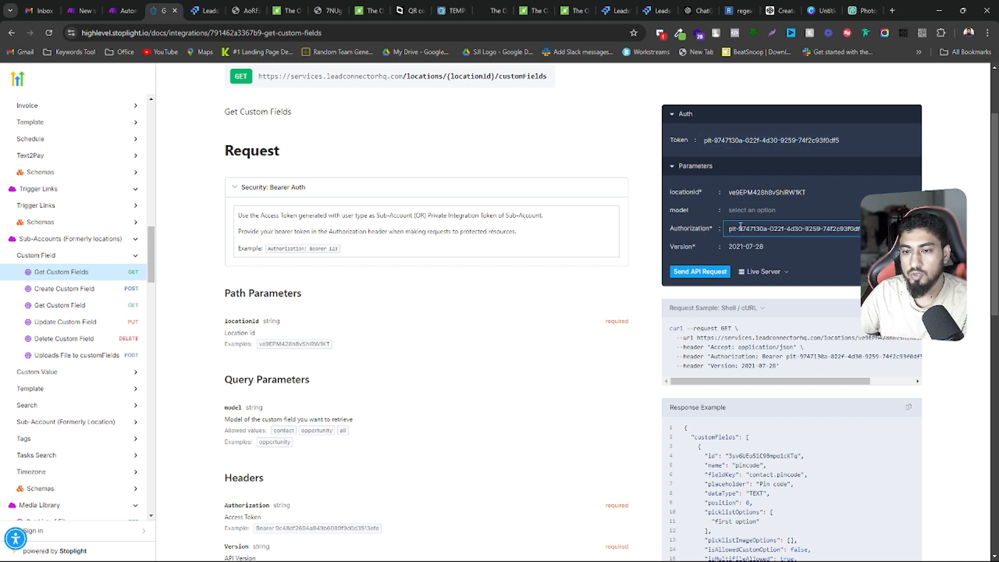
{"action": "left_click", "coordinate": [754, 211]}
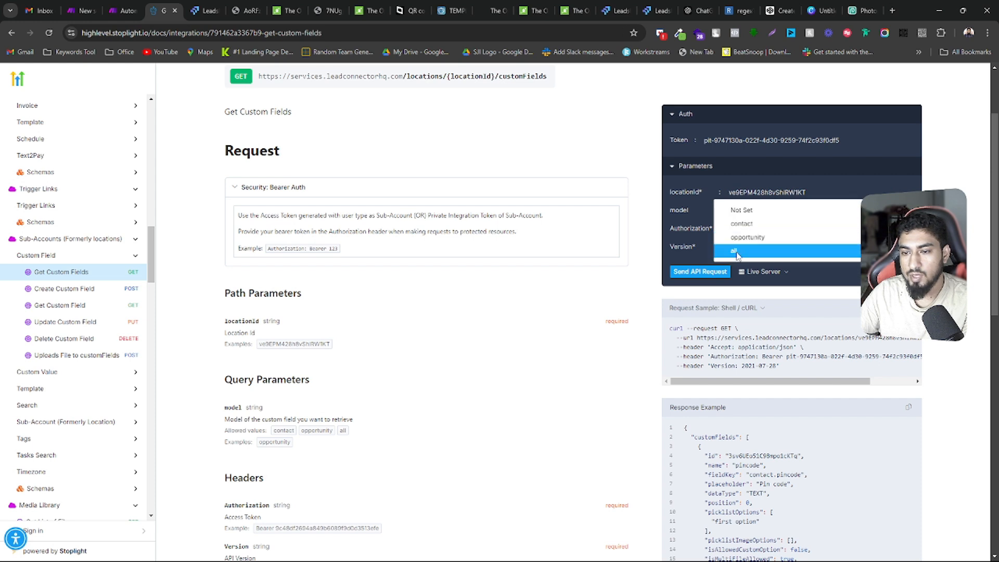
{"action": "left_click", "coordinate": [744, 224]}
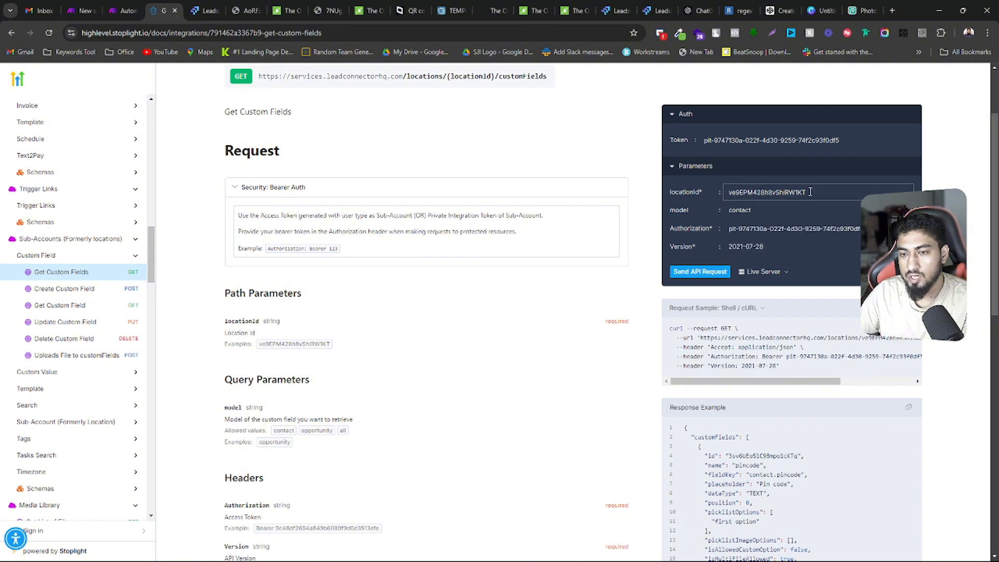
{"action": "left_click_drag", "start_coordinate": [810, 192], "coordinate": [727, 195]}
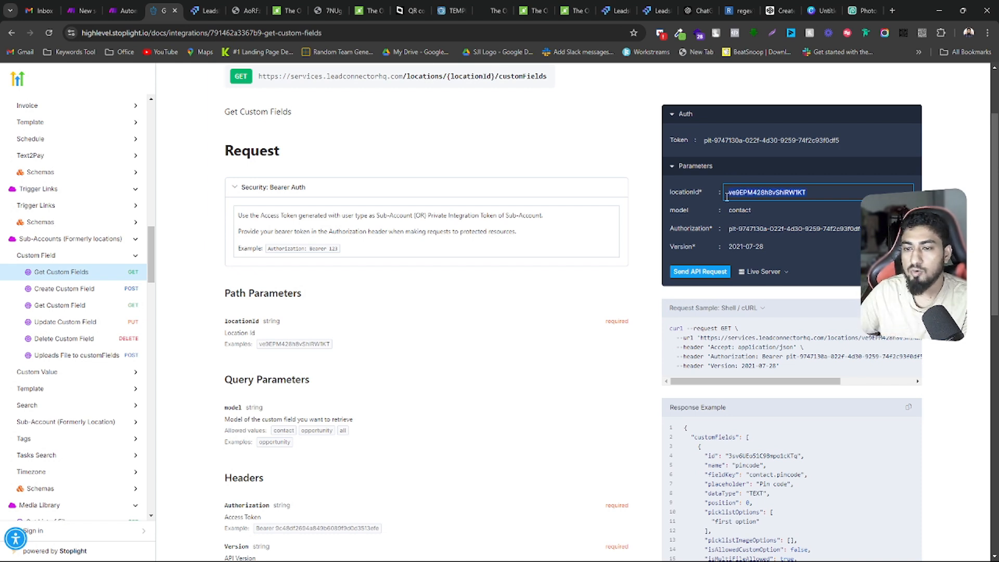
{"action": "left_click", "coordinate": [707, 272]}
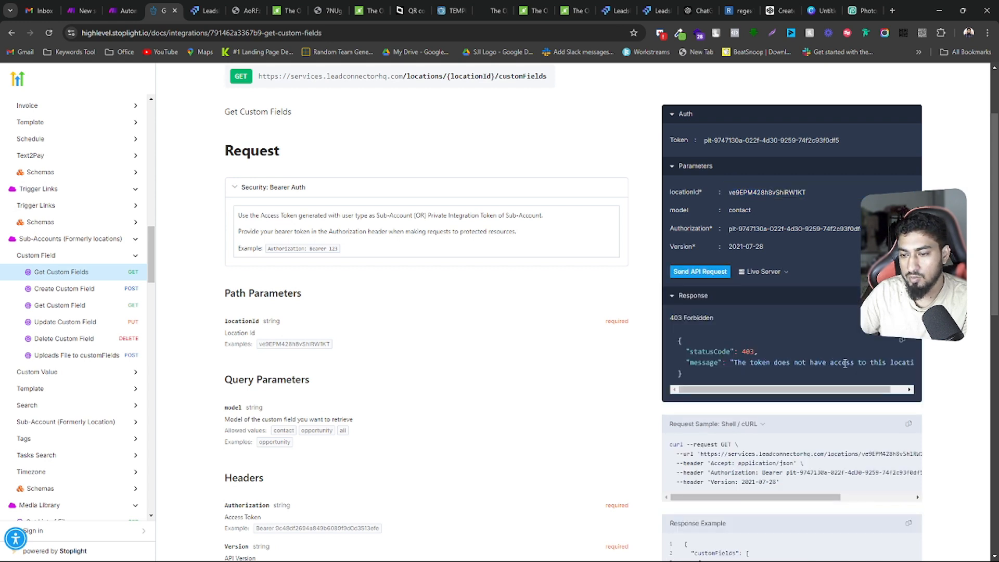
Replace the request's locationId with the location ID from the LeadsLift page address and send the API request again
{"action": "left_click_drag", "start_coordinate": [853, 139], "coordinate": [654, 147]}
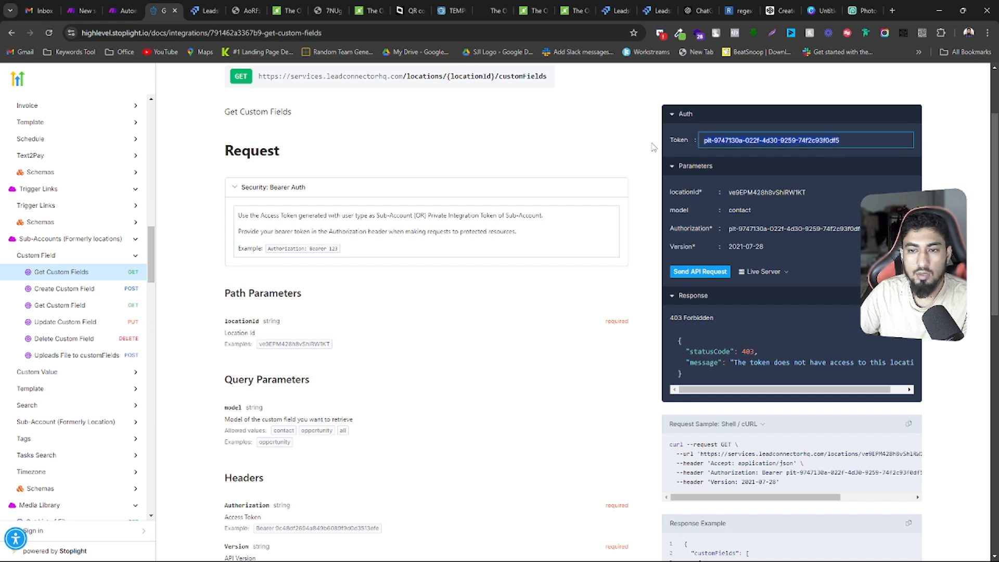
{"action": "left_click", "coordinate": [187, 6]}
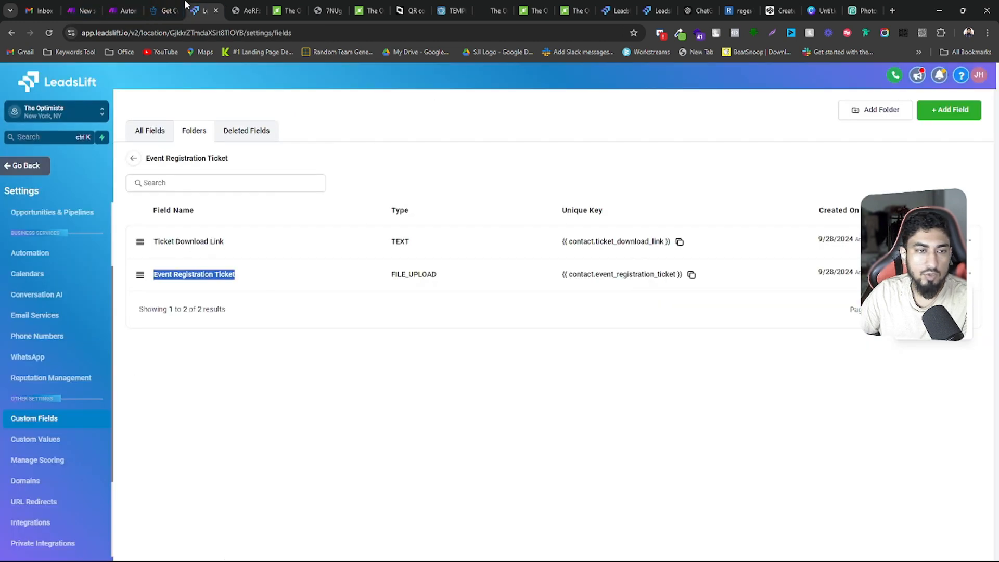
{"action": "left_click_drag", "start_coordinate": [169, 33], "coordinate": [231, 33]}
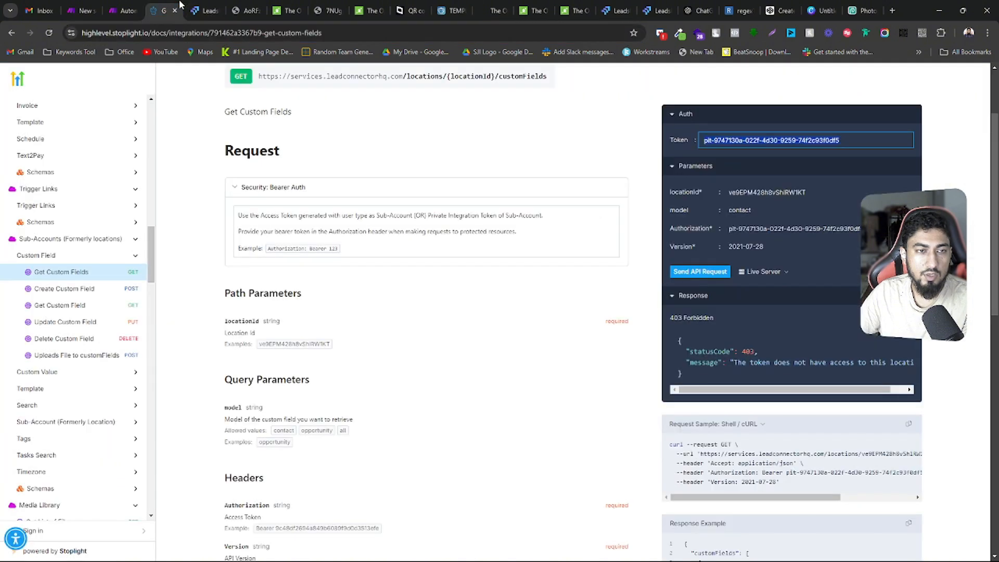
{"action": "left_click", "coordinate": [165, 10]}
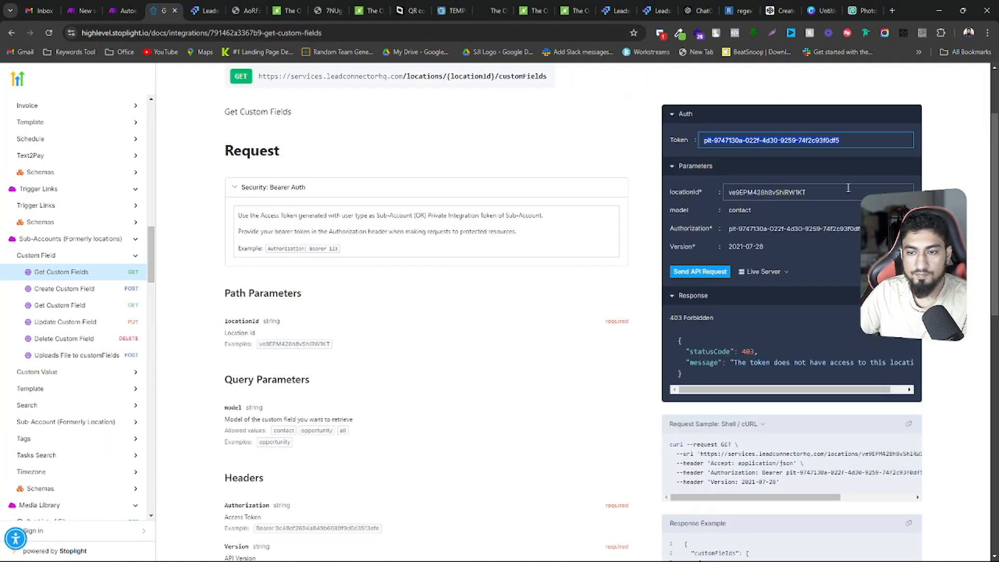
{"action": "left_click", "coordinate": [755, 192]}
{"action": "key", "text": "ctrl+a"}
{"action": "type", "text": "GjkkrZTmdaXSit8TIOYB"}
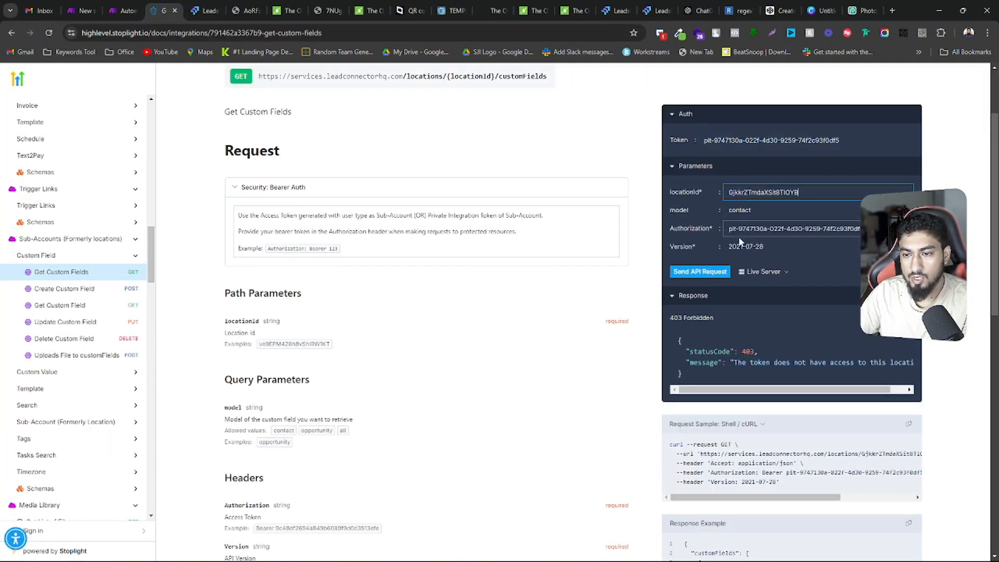
{"action": "left_click", "coordinate": [709, 272]}
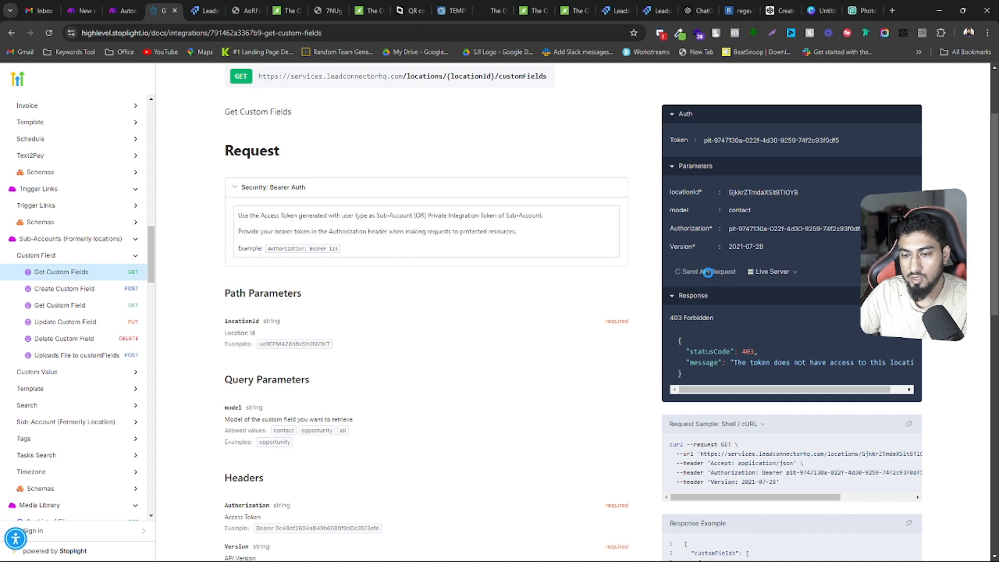
Search the API response for "event reg" to locate the Event Registration Ticket field's entry
{"action": "scroll", "coordinate": [731, 341], "scroll_direction": "down", "scroll_amount": 3}
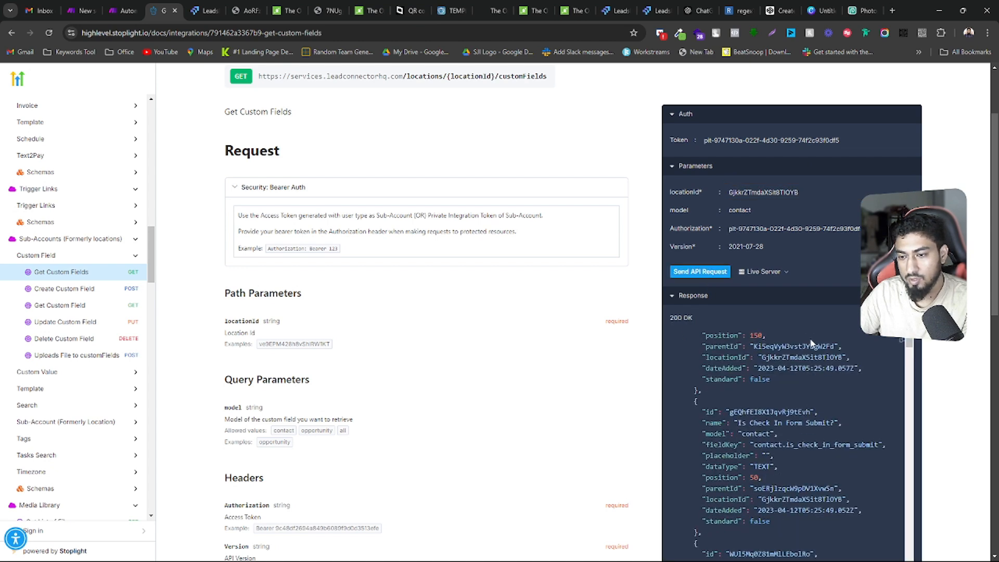
{"action": "scroll", "coordinate": [781, 394], "scroll_direction": "down", "scroll_amount": 10}
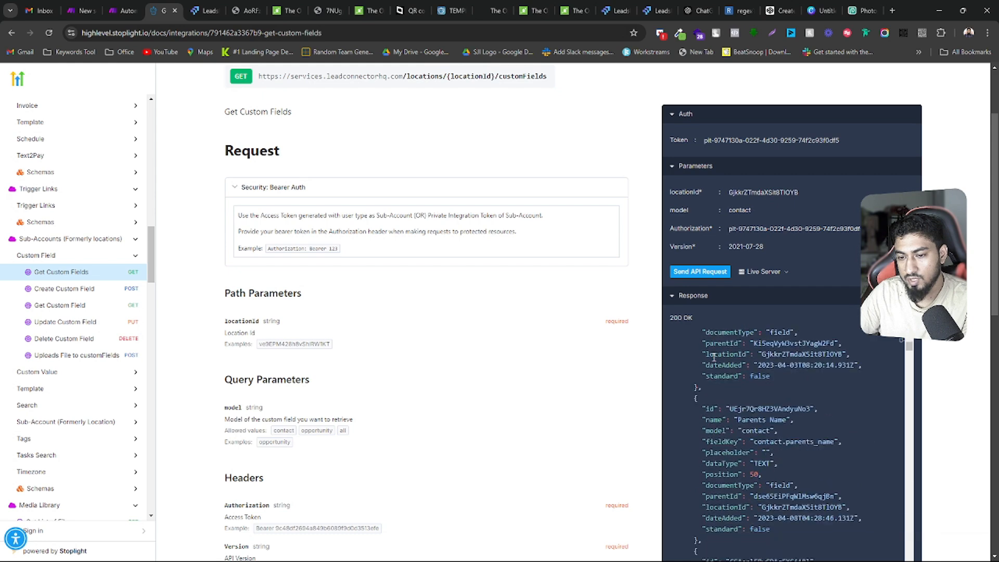
{"action": "scroll", "coordinate": [731, 374], "scroll_direction": "down", "scroll_amount": 1}
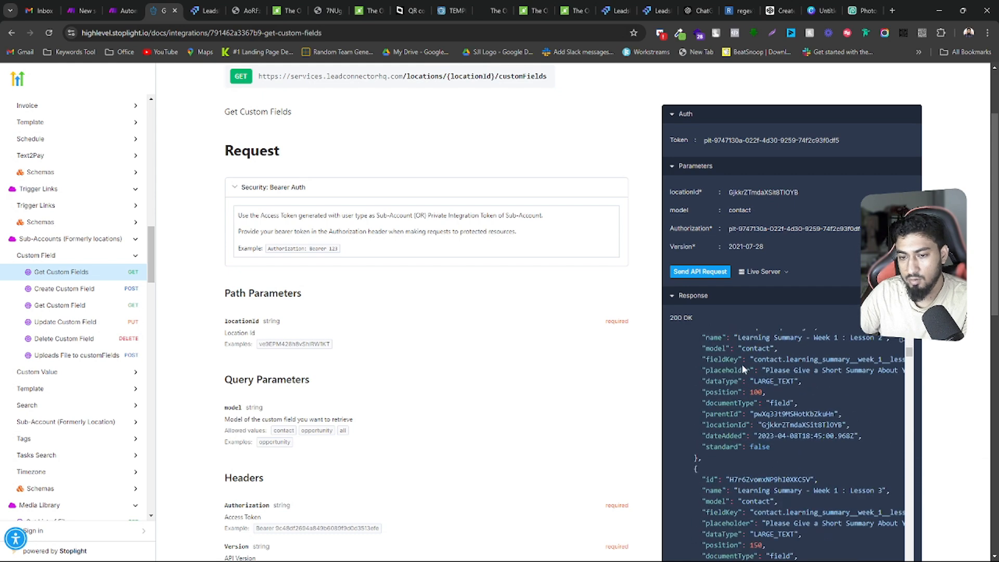
{"action": "key", "text": "ctrl+f"}
{"action": "type", "text": "ev"}
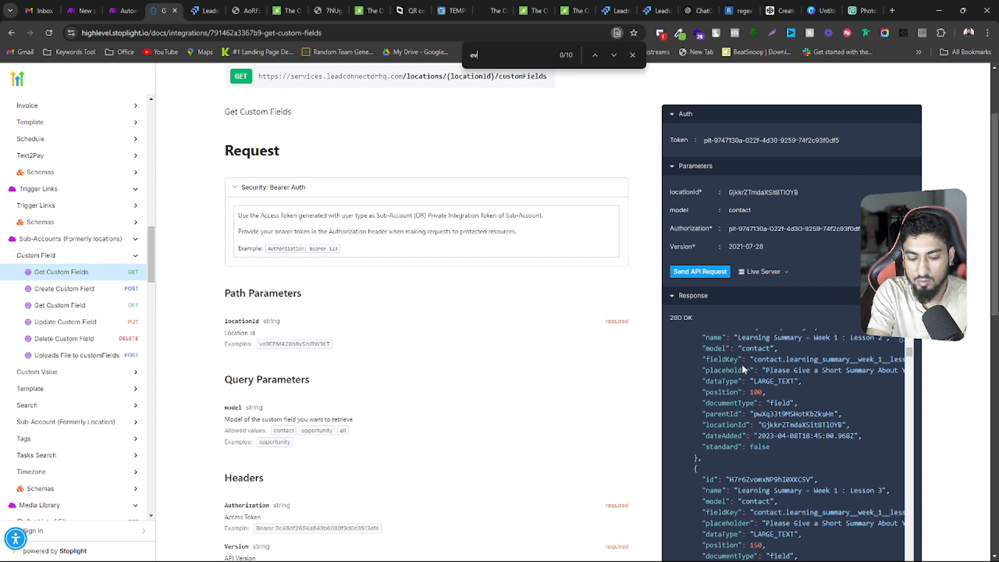
{"action": "type", "text": "ent reg"}
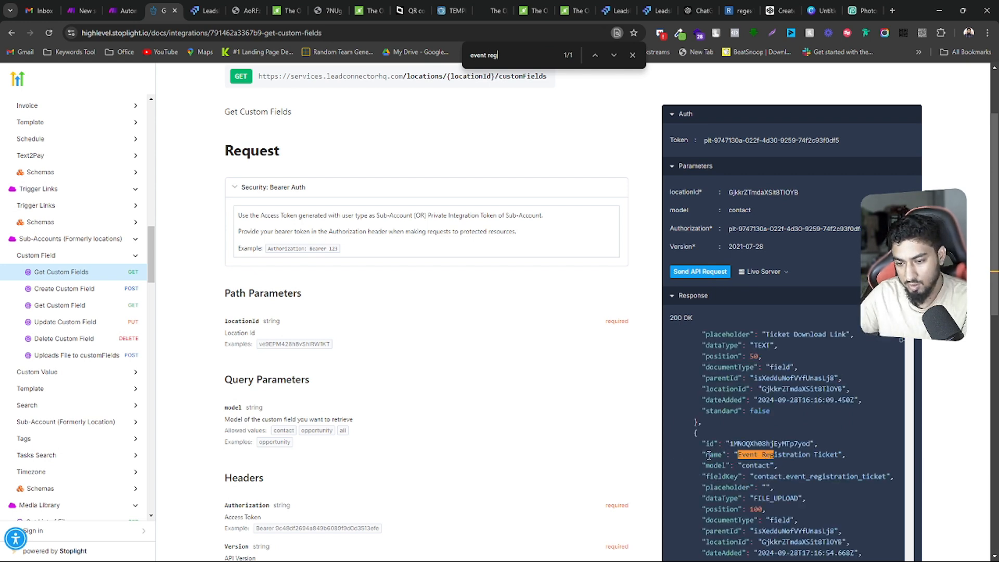
{"action": "scroll", "coordinate": [721, 451], "scroll_direction": "down", "scroll_amount": 1}
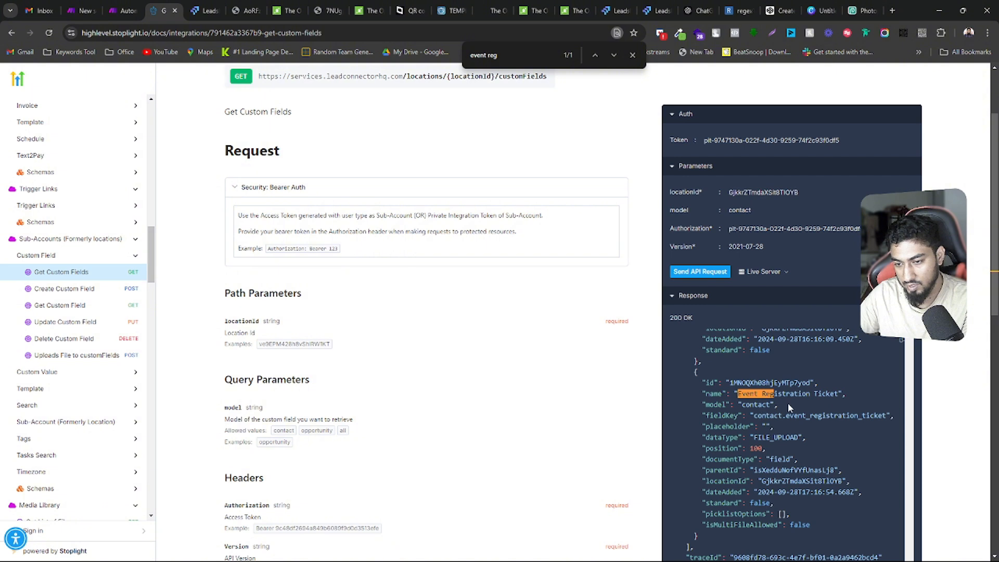
Copy the Event Registration Ticket field's id from the response and paste it over the old id in Notepad's JSON body
{"action": "left_click_drag", "start_coordinate": [729, 382], "coordinate": [808, 383]}
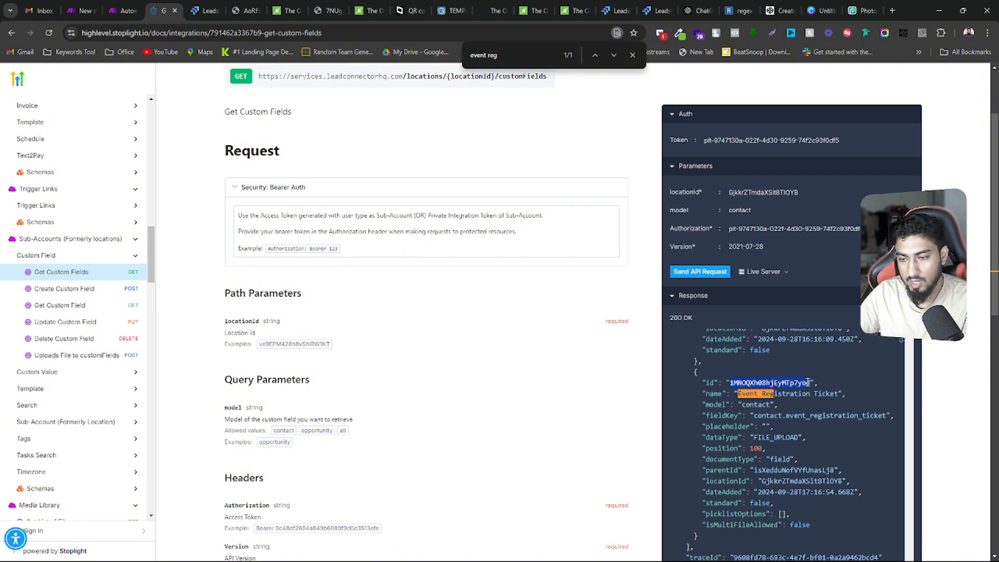
{"action": "right_click", "coordinate": [820, 383]}
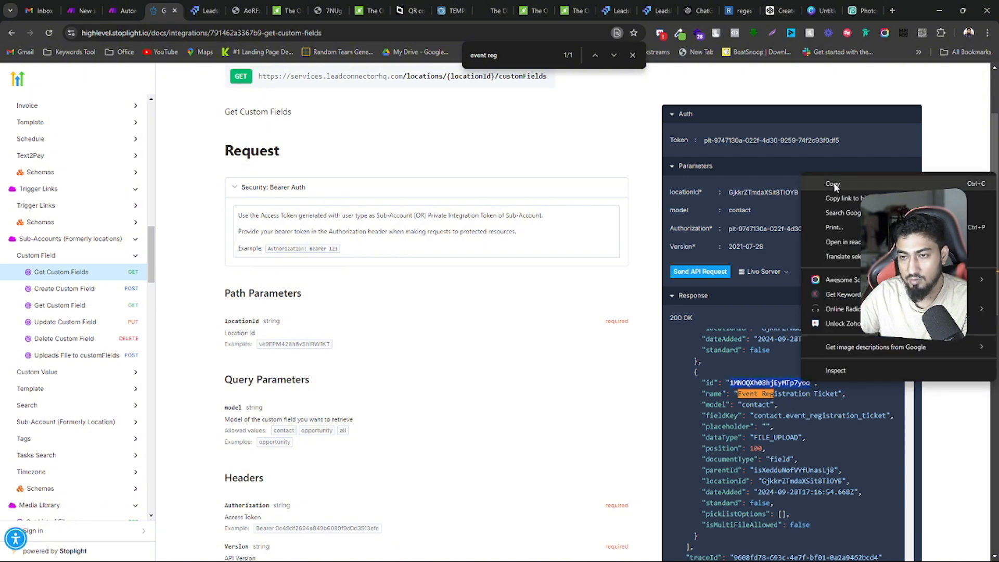
{"action": "left_click", "coordinate": [829, 187]}
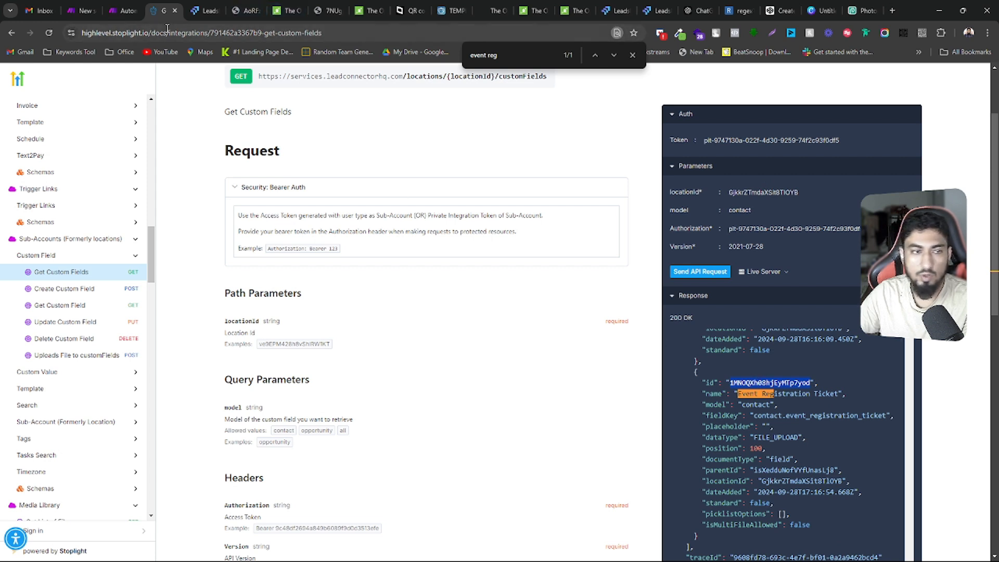
{"action": "left_click", "coordinate": [119, 10]}
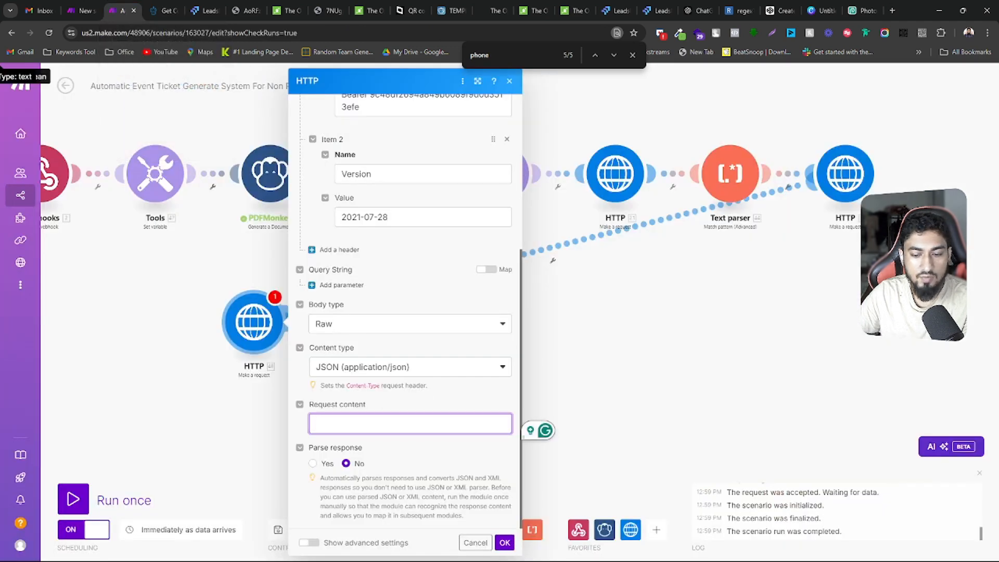
{"action": "left_click", "coordinate": [603, 550]}
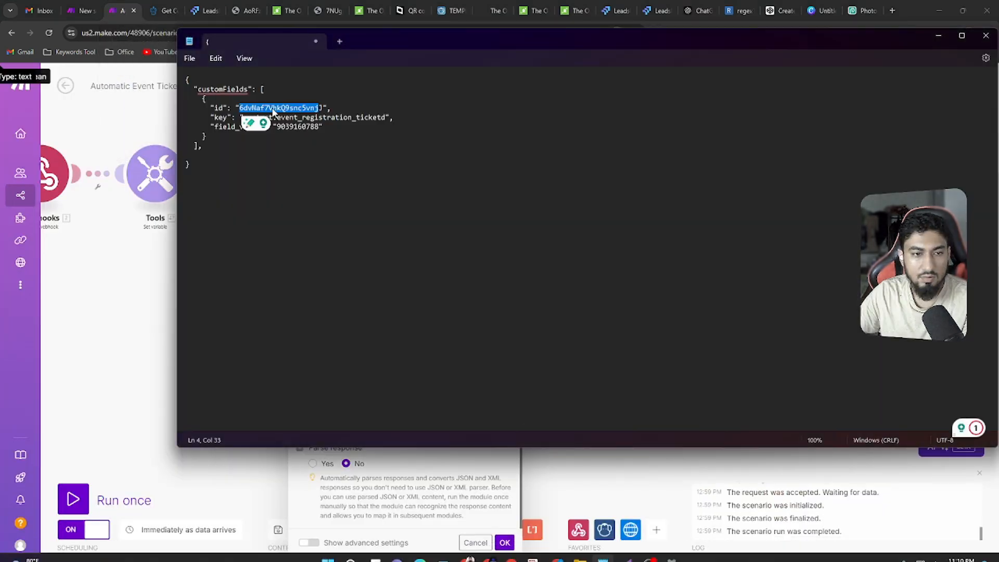
{"action": "key", "text": "ctrl+v"}
Copy the whole JSON body from Notepad into the Make HTTP module's request content and clear the field_value placeholder
{"action": "left_click_drag", "start_coordinate": [197, 175], "coordinate": [187, 66]}
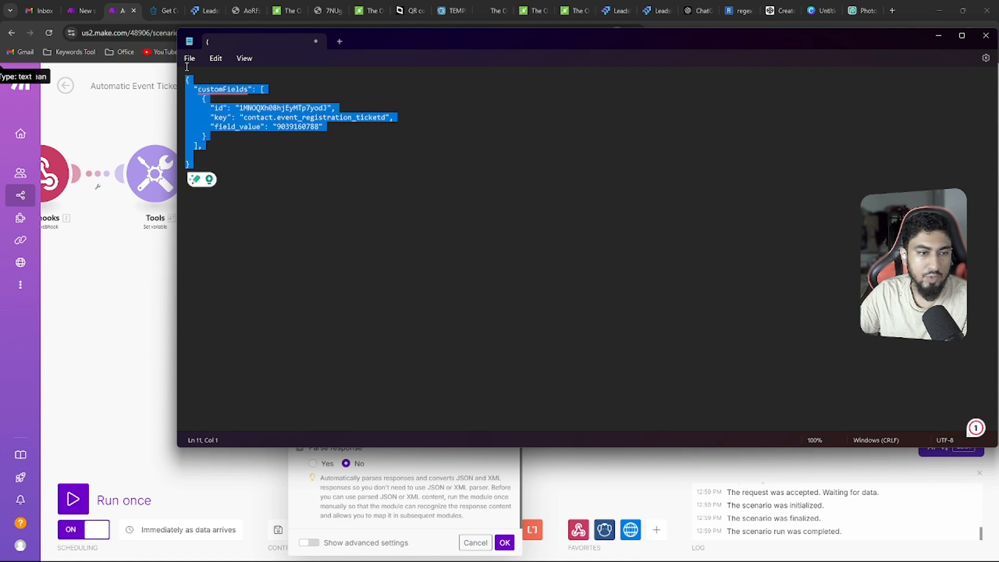
{"action": "left_click", "coordinate": [148, 122]}
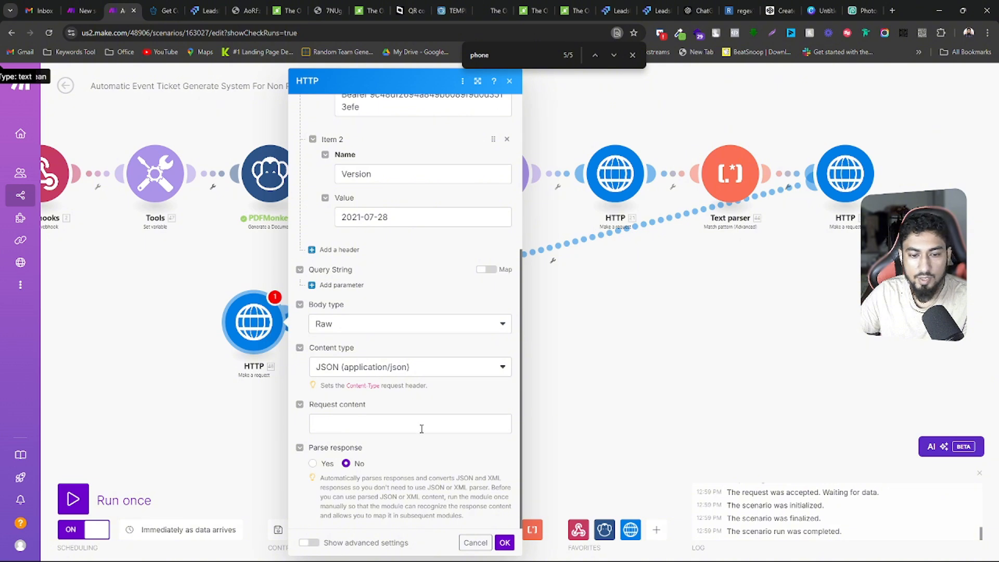
{"action": "left_click", "coordinate": [422, 428]}
{"action": "key", "text": "ctrl+v"}
{"action": "scroll", "coordinate": [411, 416], "scroll_direction": "down", "scroll_amount": 3}
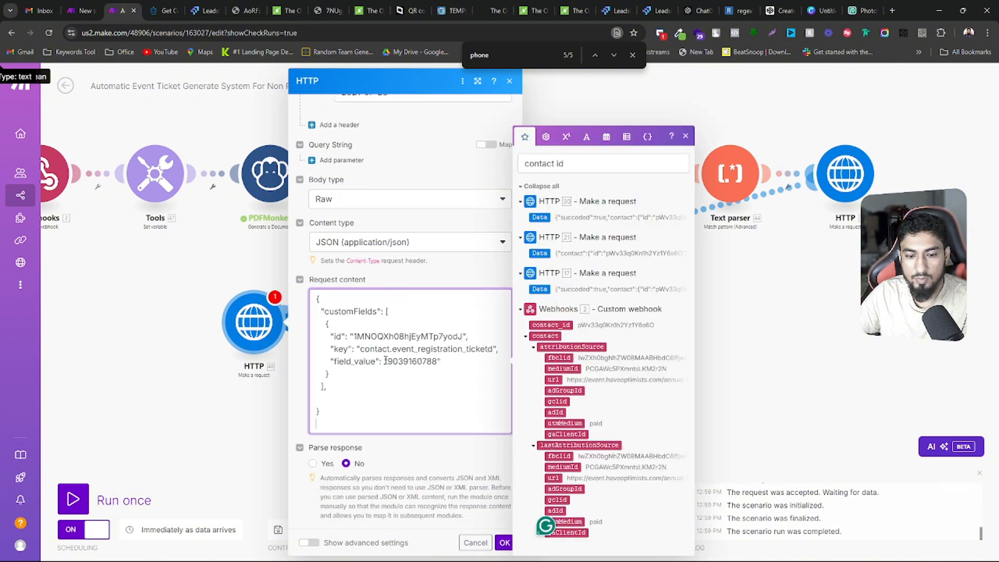
{"action": "left_click_drag", "start_coordinate": [385, 361], "coordinate": [438, 360]}
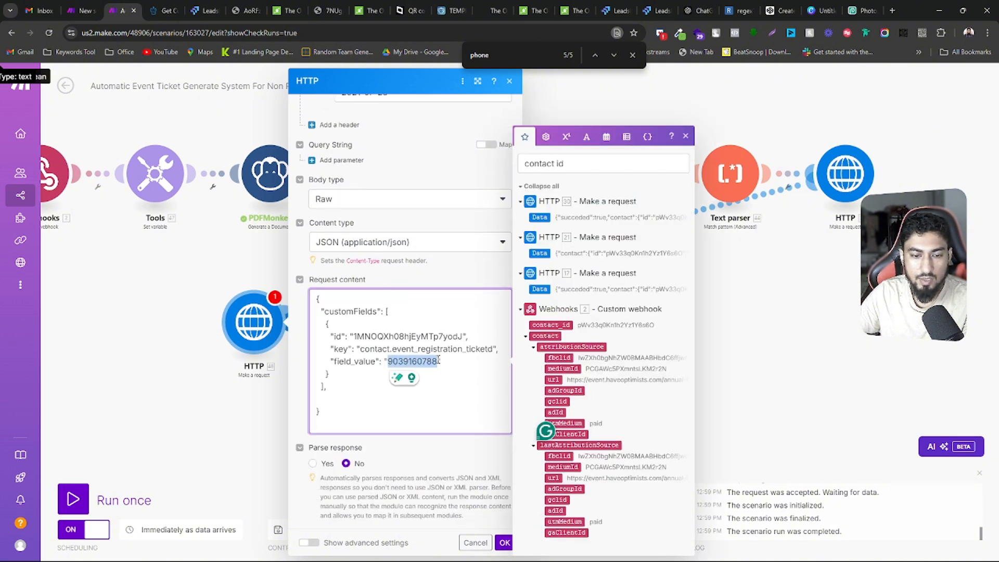
{"action": "key", "text": "BackSpace"}
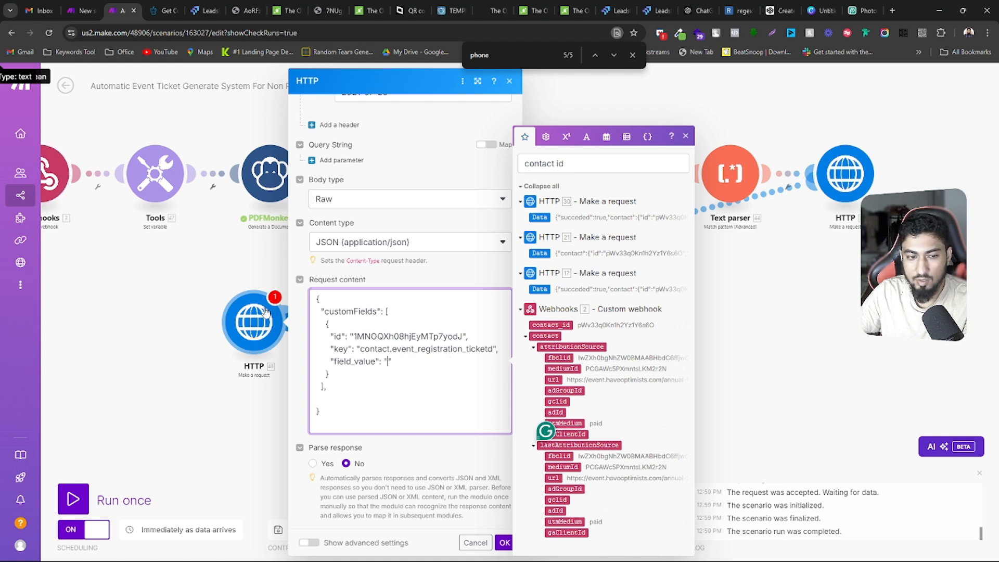
Move the newly built HTTP module next to the last HTTP module in the scenario's chain and close its settings
{"action": "left_click_drag", "start_coordinate": [245, 324], "coordinate": [947, 158]}
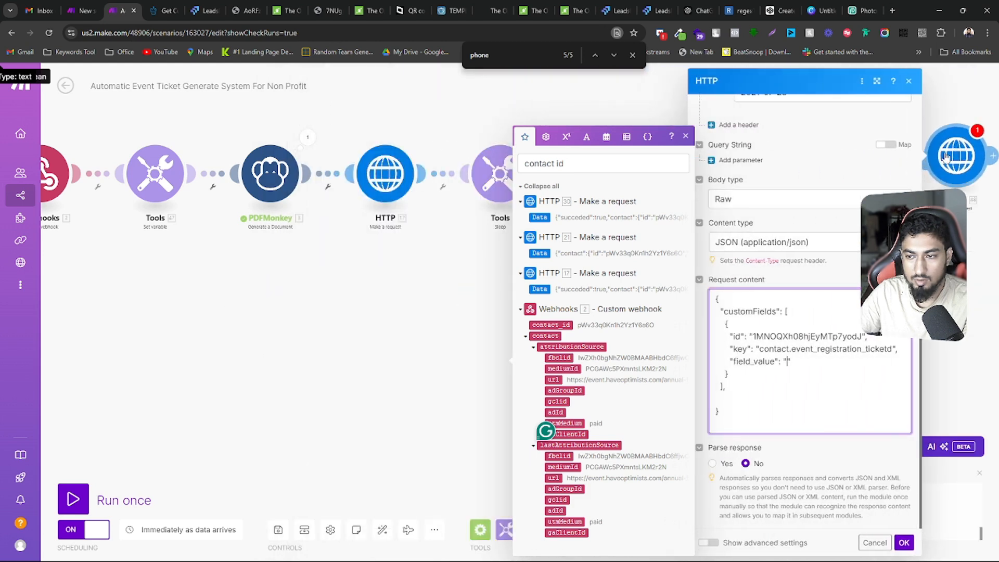
{"action": "left_click_drag", "start_coordinate": [399, 322], "coordinate": [60, 322]}
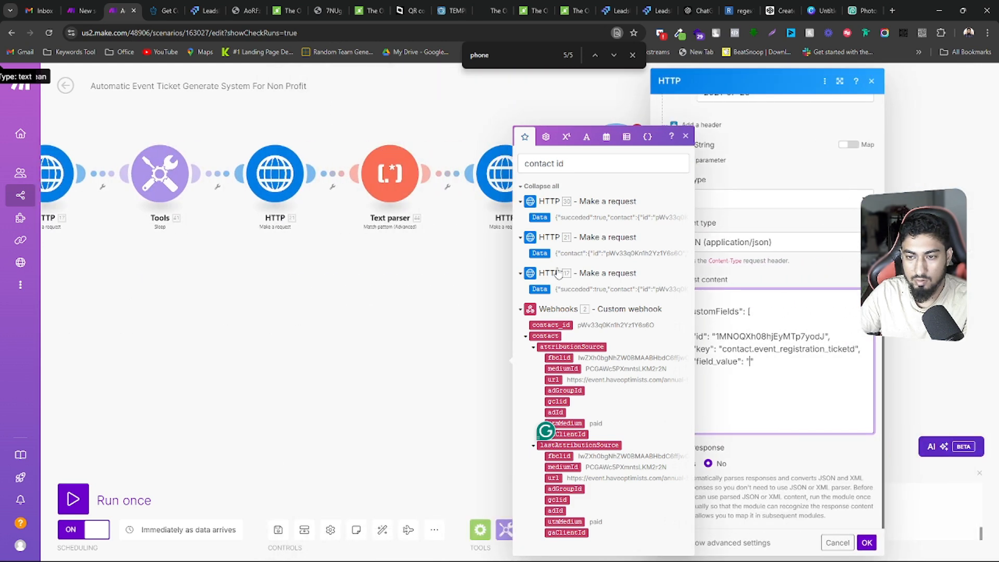
{"action": "left_click", "coordinate": [754, 84]}
{"action": "scroll", "coordinate": [761, 99], "scroll_direction": "up", "scroll_amount": 1}
{"action": "left_click_drag", "start_coordinate": [620, 163], "coordinate": [630, 175]}
{"action": "scroll", "coordinate": [776, 418], "scroll_direction": "up", "scroll_amount": 3}
{"action": "scroll", "coordinate": [794, 401], "scroll_direction": "up", "scroll_amount": 3}
{"action": "scroll", "coordinate": [785, 404], "scroll_direction": "down", "scroll_amount": 6}
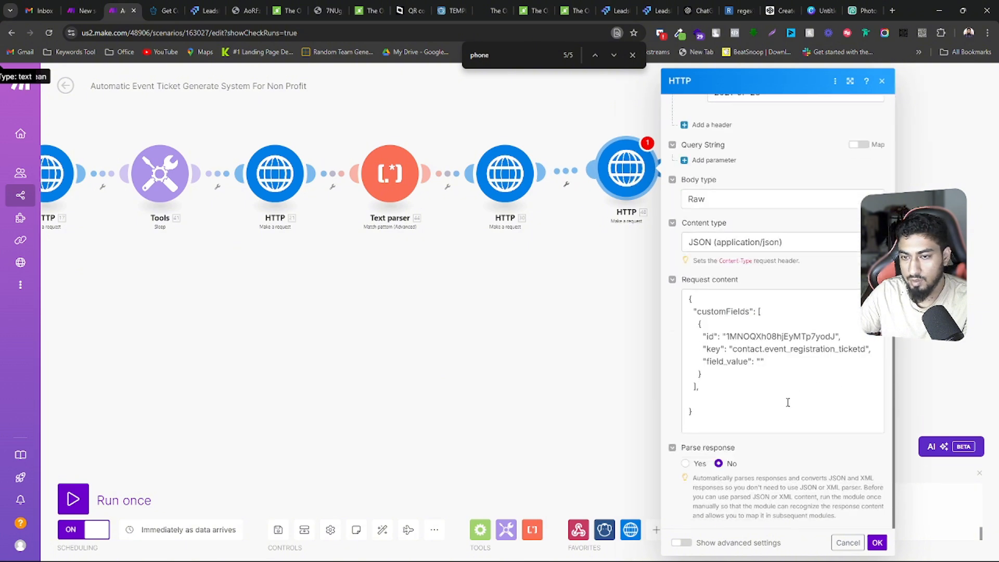
{"action": "left_click", "coordinate": [780, 402]}
{"action": "scroll", "coordinate": [776, 404], "scroll_direction": "up", "scroll_amount": 4}
{"action": "left_click", "coordinate": [486, 271]}
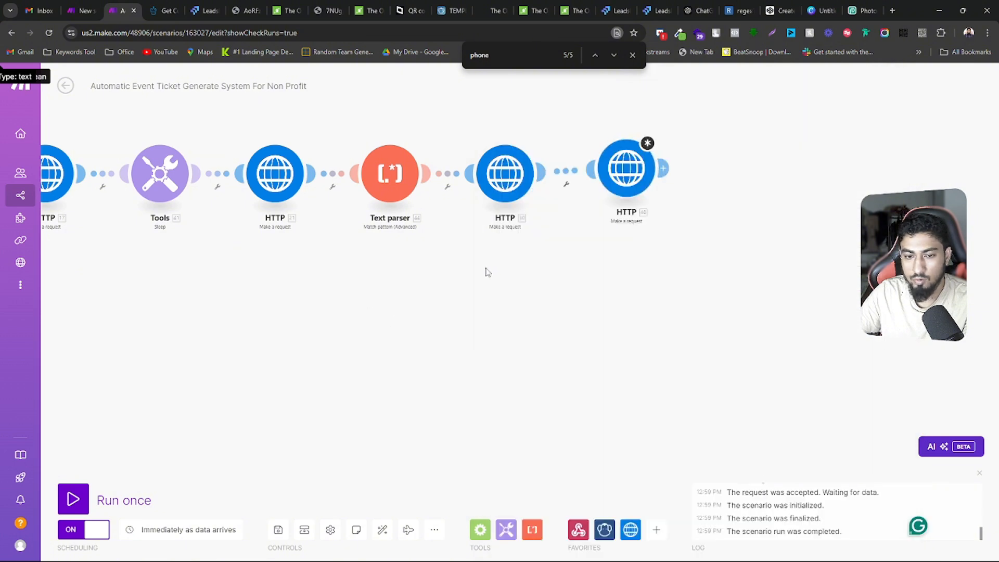
Delete the newly built HTTP module at the end of the scenario
{"action": "right_click", "coordinate": [627, 167]}
{"action": "left_click", "coordinate": [657, 293]}
{"action": "scroll", "coordinate": [582, 341], "scroll_direction": "left", "scroll_amount": 5}
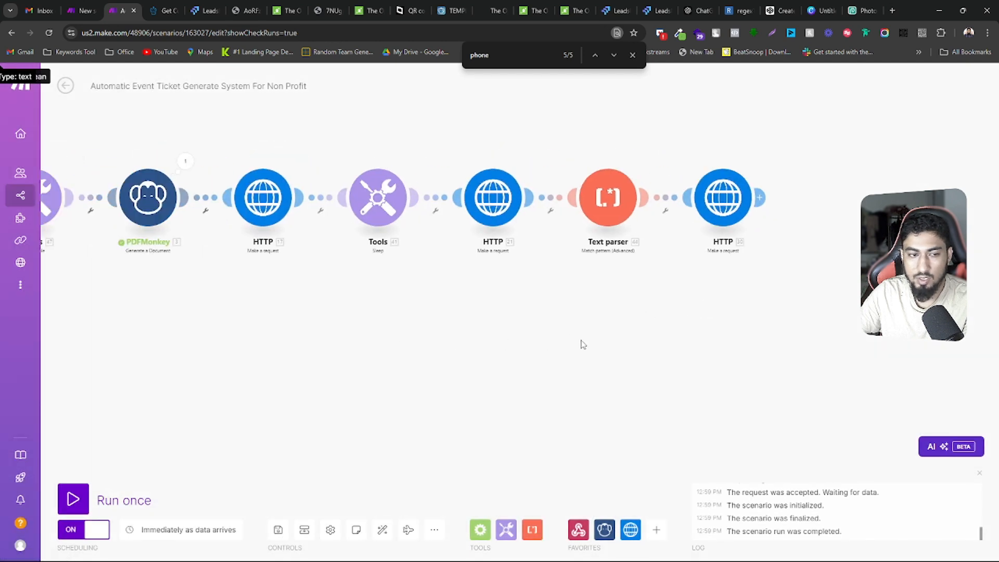
Open the settings of the HTTP module following PDFMonkey and examine its request content, including the value mapped to field_value
{"action": "left_click", "coordinate": [363, 166]}
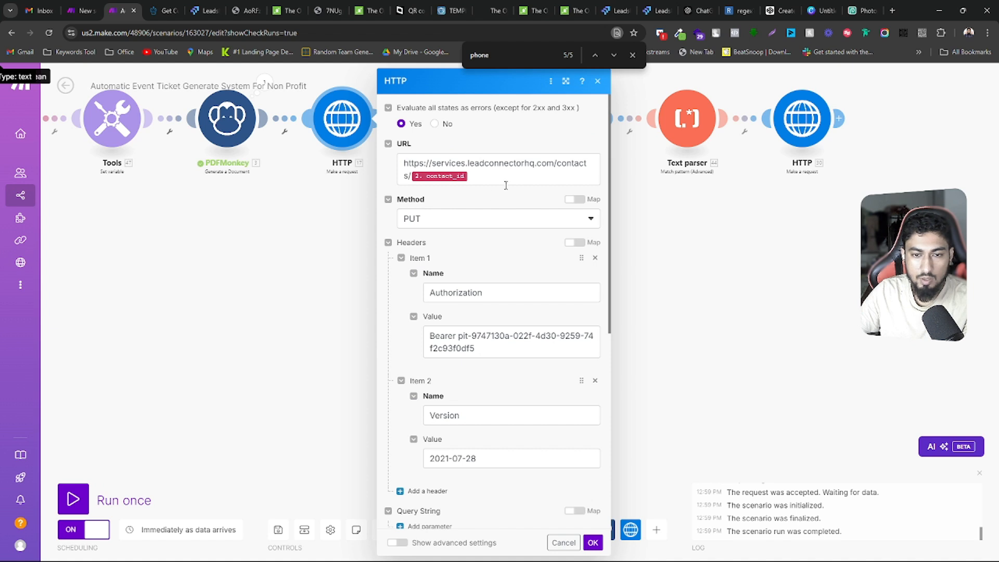
{"action": "scroll", "coordinate": [505, 185], "scroll_direction": "down", "scroll_amount": 6}
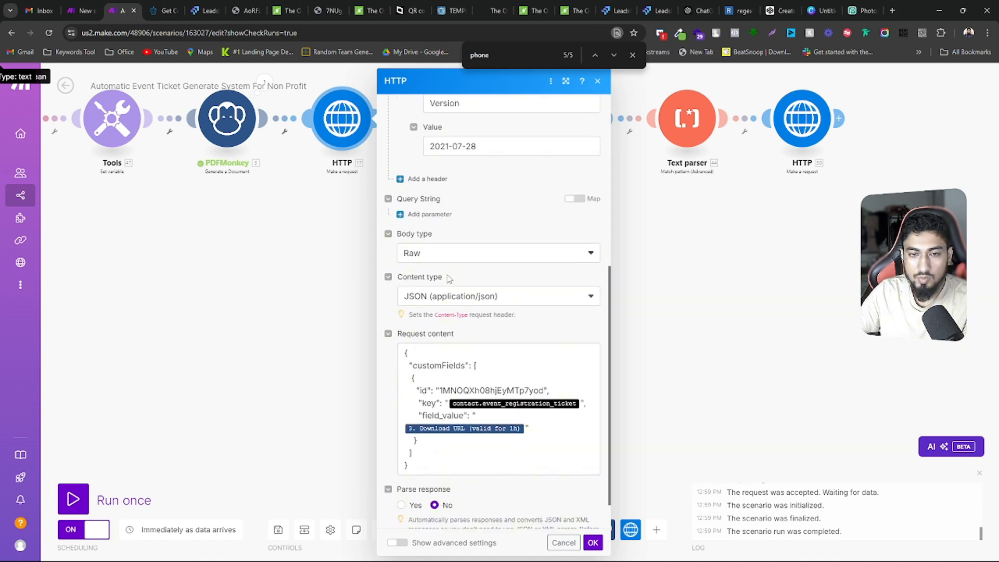
{"action": "scroll", "coordinate": [450, 279], "scroll_direction": "down", "scroll_amount": 1}
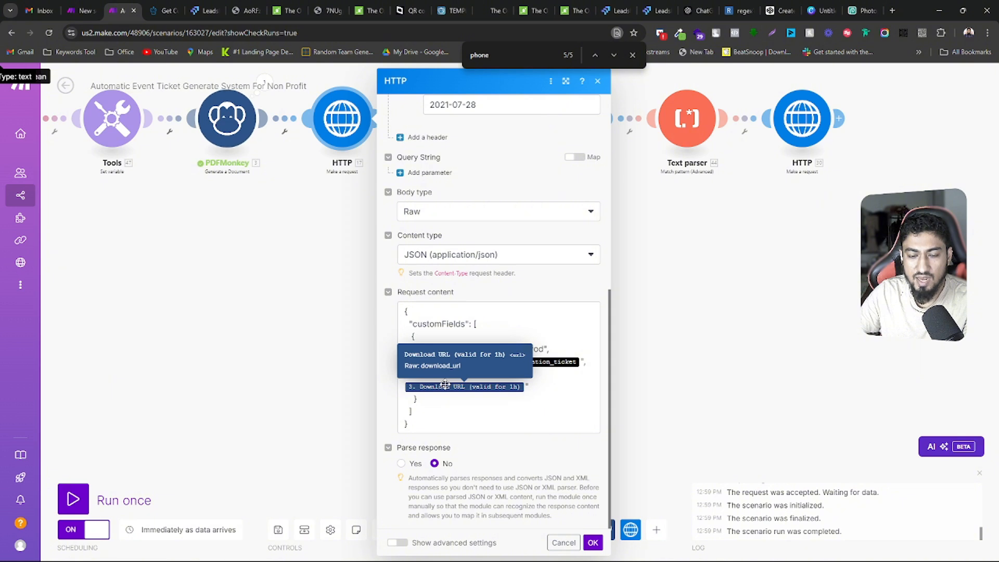
{"action": "left_click", "coordinate": [524, 386]}
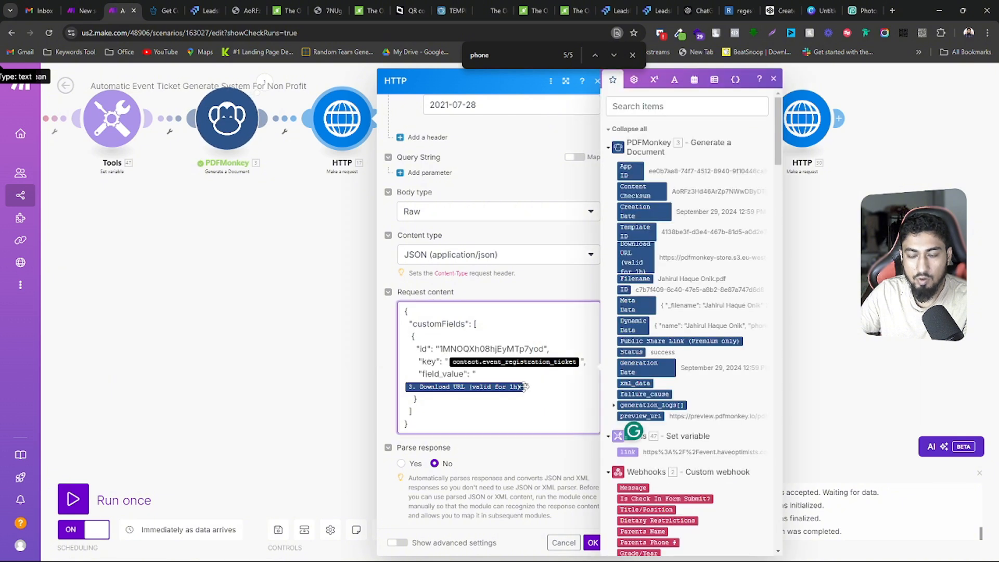
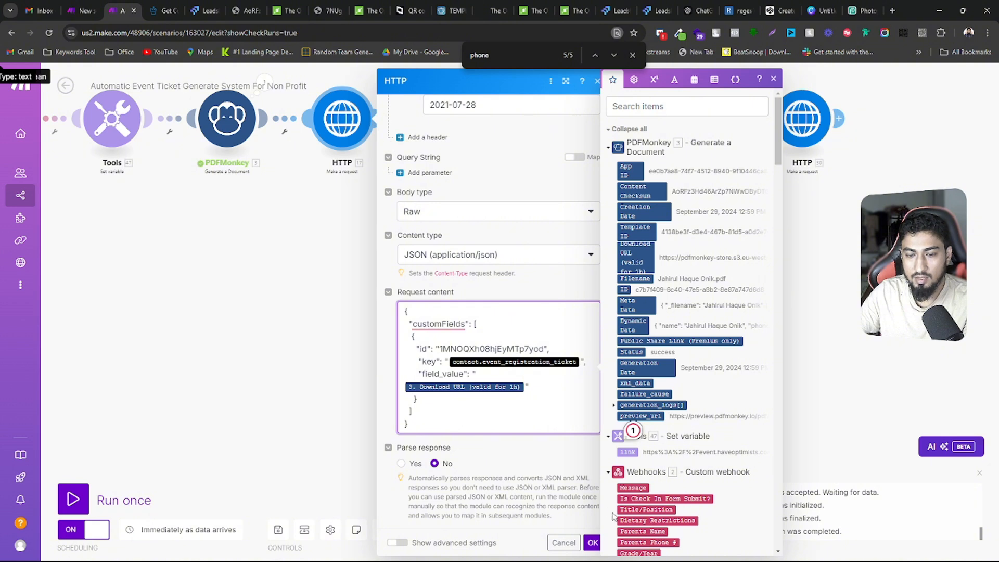
Save the HTTP module's settings and open the single-module run form for the HTTP module following PDFMonkey
{"action": "left_click", "coordinate": [592, 544]}
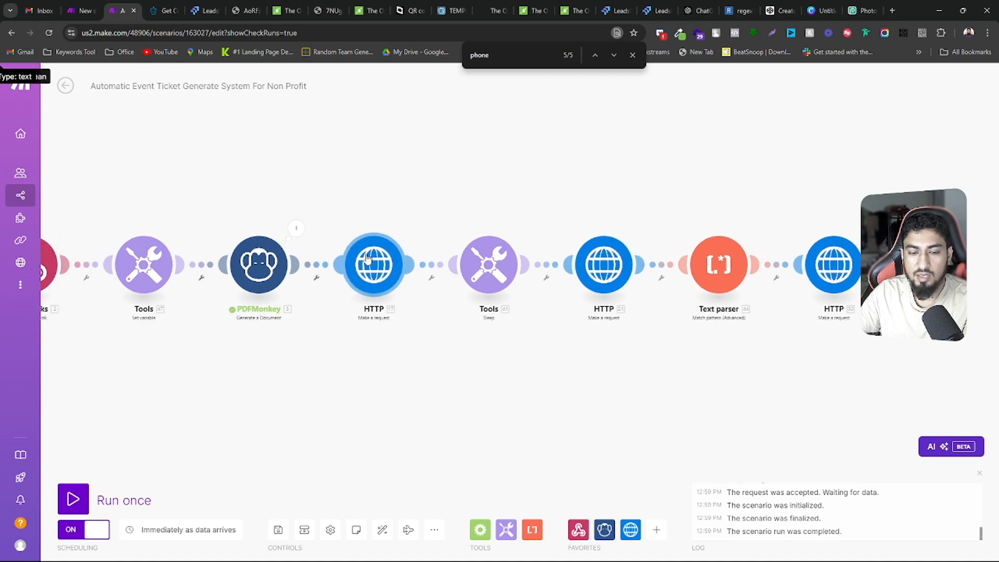
{"action": "left_click_drag", "start_coordinate": [375, 217], "coordinate": [393, 179]}
{"action": "left_click_drag", "start_coordinate": [374, 390], "coordinate": [398, 391]}
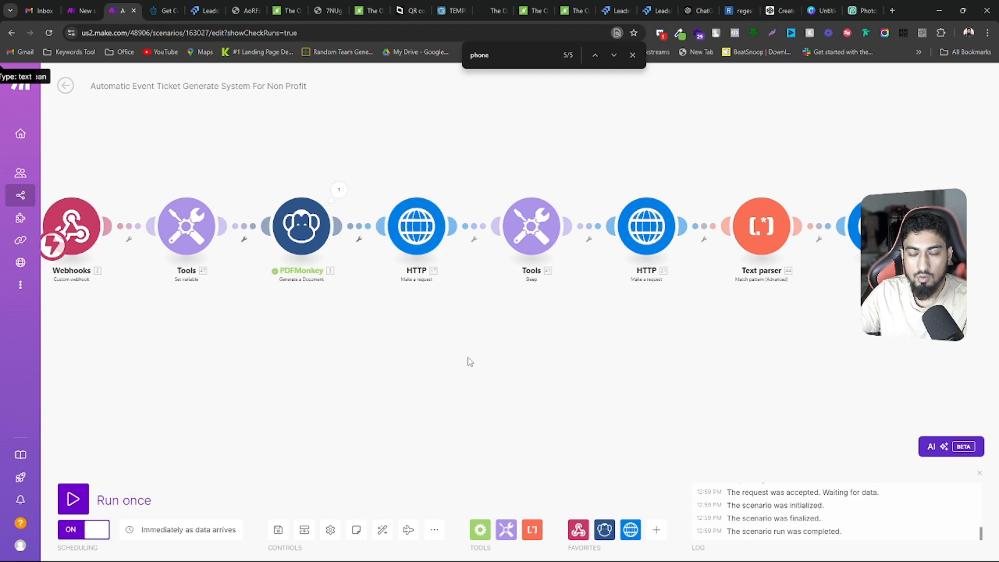
{"action": "left_click_drag", "start_coordinate": [466, 359], "coordinate": [403, 366]}
{"action": "right_click", "coordinate": [350, 229]}
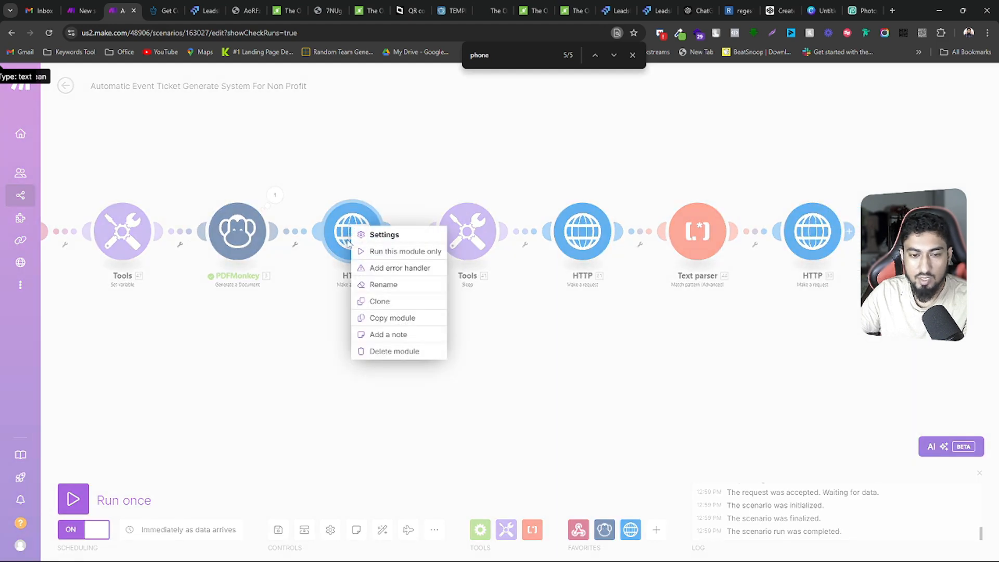
{"action": "left_click", "coordinate": [366, 251]}
{"action": "scroll", "coordinate": [489, 343], "scroll_direction": "down", "scroll_amount": 3}
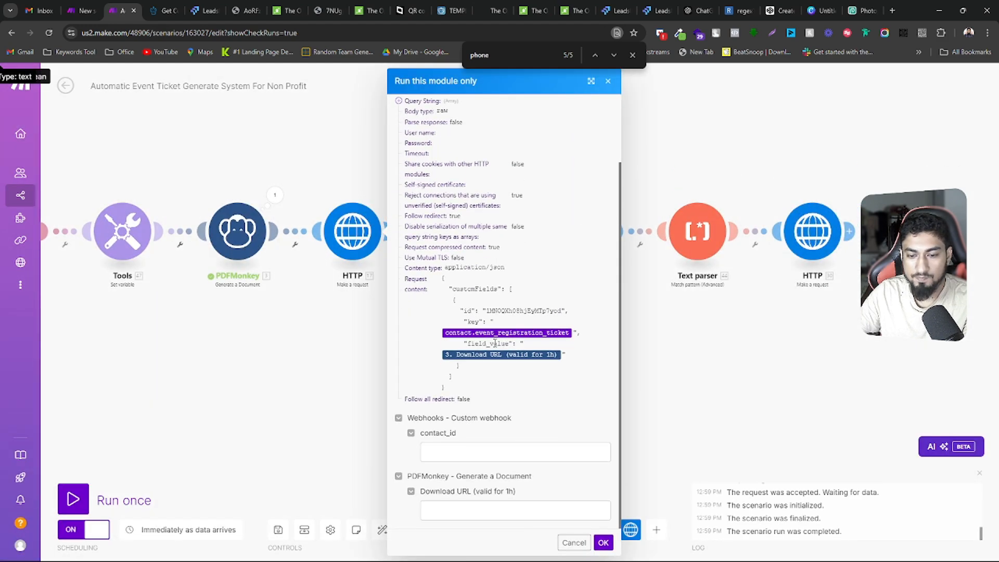
Examine the Download URL in the PDFMonkey module's last output bundle, then close the output
{"action": "left_click", "coordinate": [275, 194]}
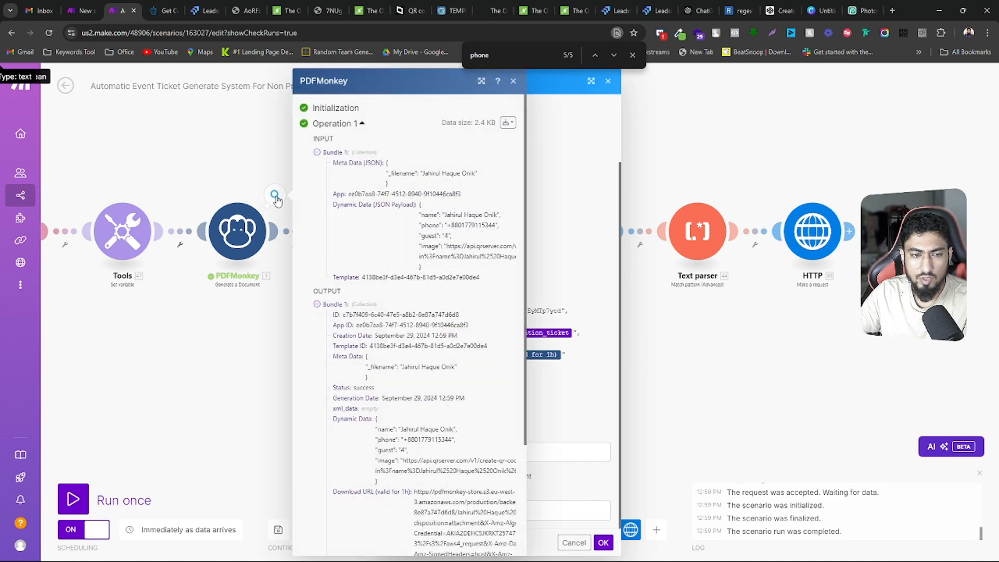
{"action": "scroll", "coordinate": [442, 388], "scroll_direction": "down", "scroll_amount": 3}
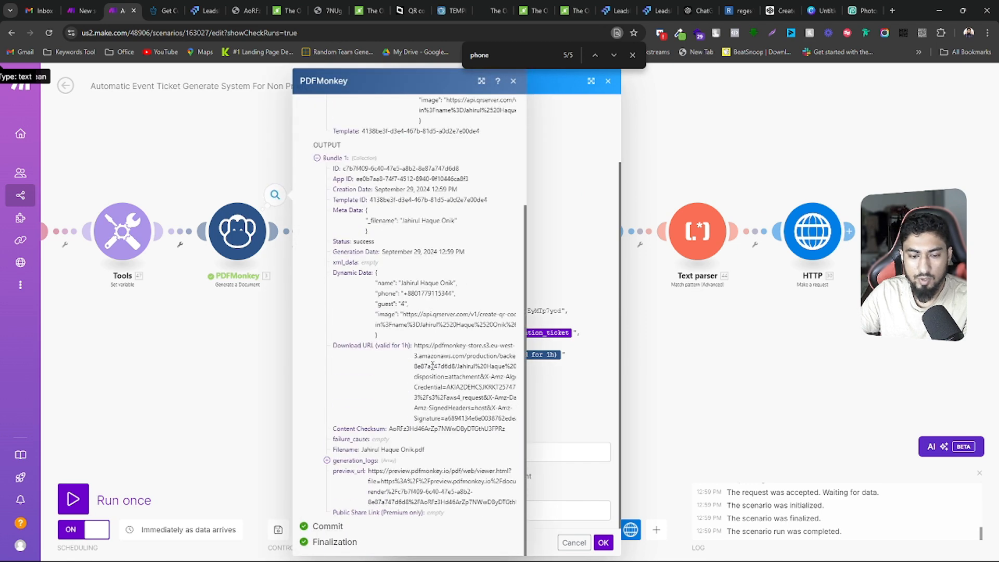
{"action": "triple_click", "coordinate": [432, 366]}
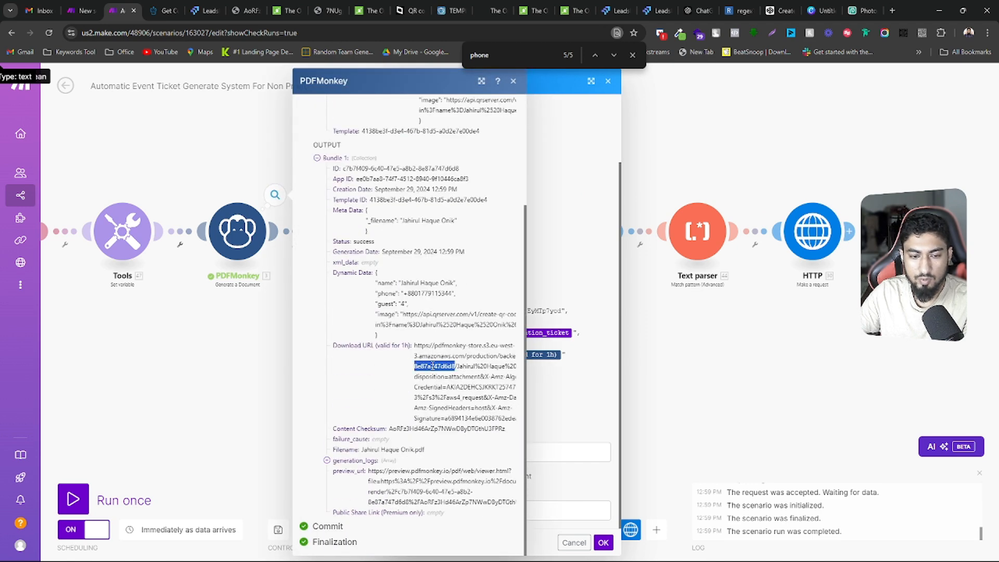
{"action": "left_click", "coordinate": [558, 148]}
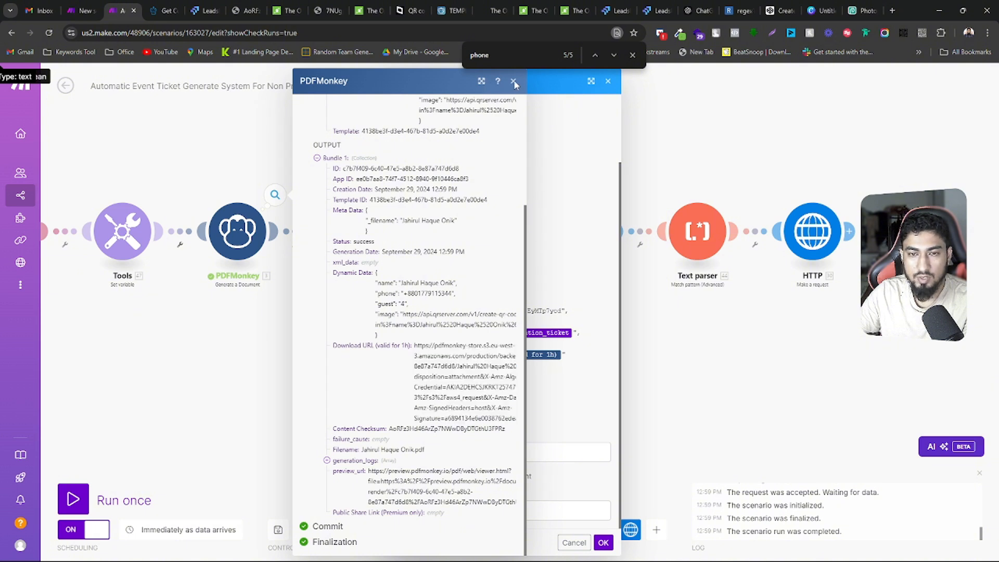
{"action": "left_click_drag", "start_coordinate": [425, 77], "coordinate": [334, 92]}
{"action": "key", "text": "ctrl+a"}
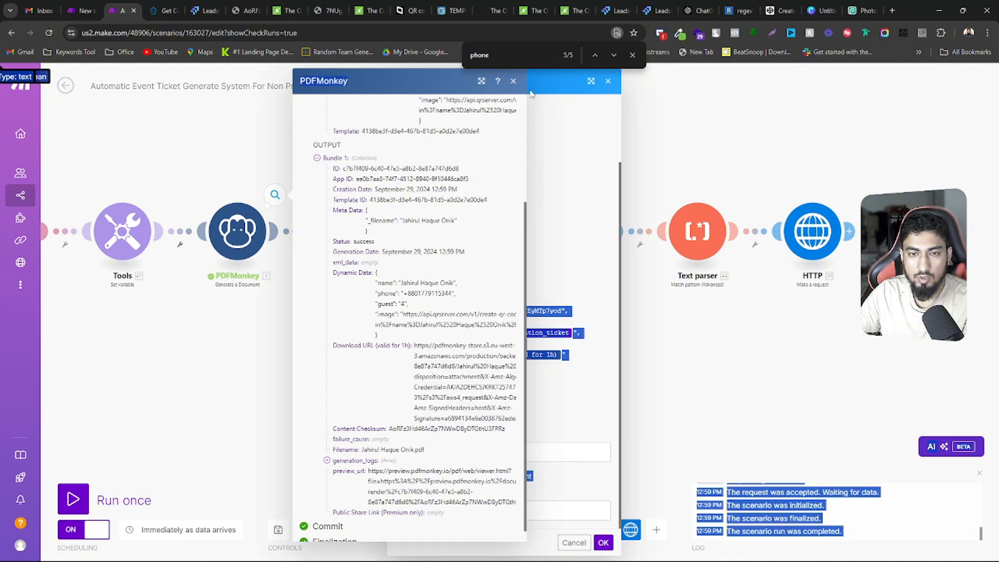
{"action": "left_click", "coordinate": [513, 80]}
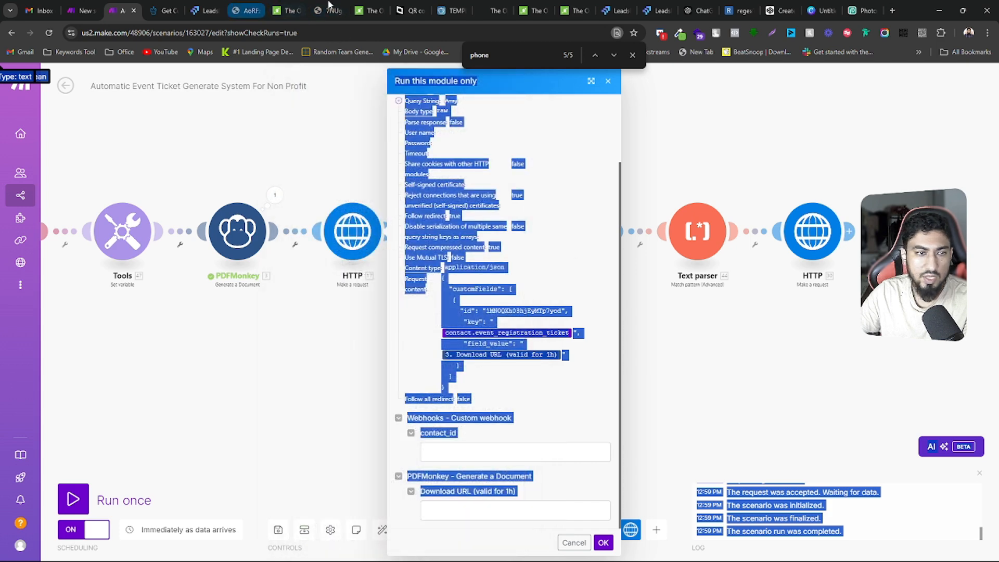
Switch to LeadsLift, go from the custom field settings to the contacts list and start a new contact
{"action": "left_click", "coordinate": [210, 9]}
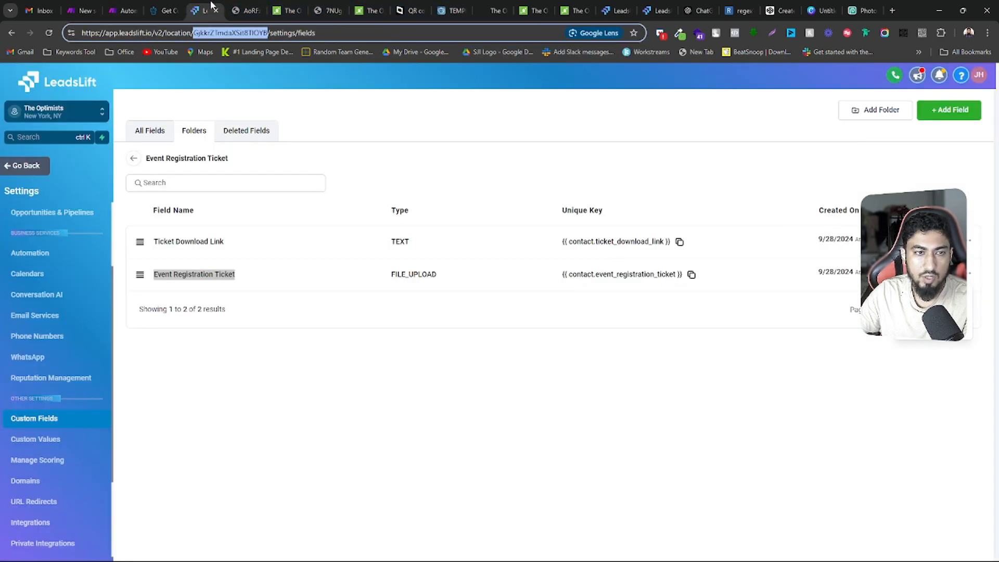
{"action": "left_click", "coordinate": [24, 165]}
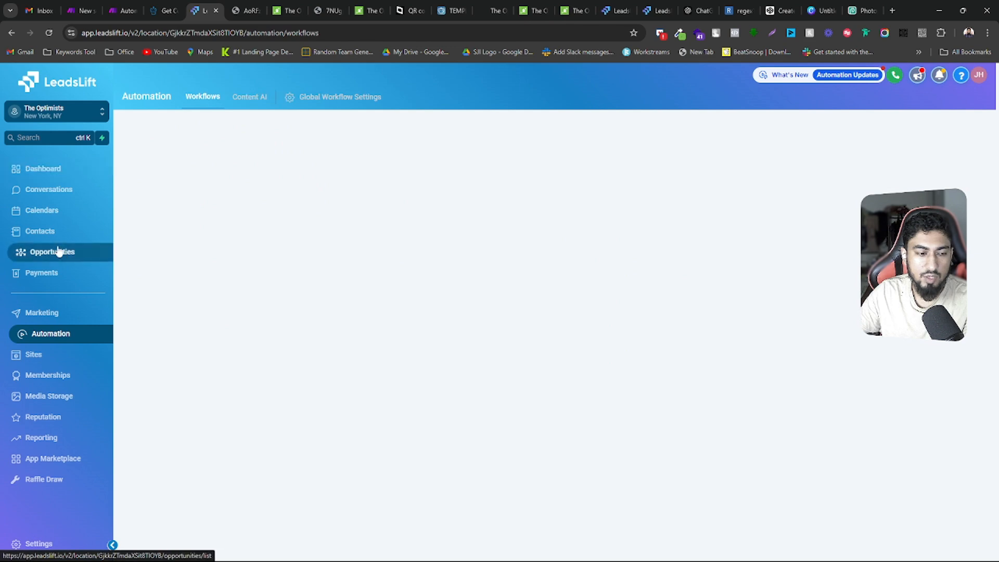
{"action": "left_click", "coordinate": [52, 236]}
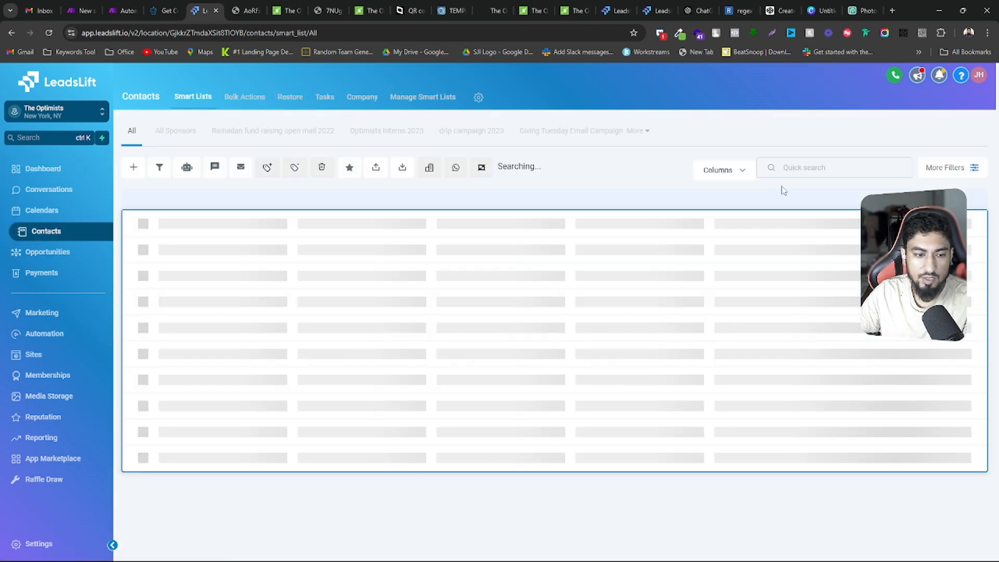
{"action": "left_click", "coordinate": [133, 168]}
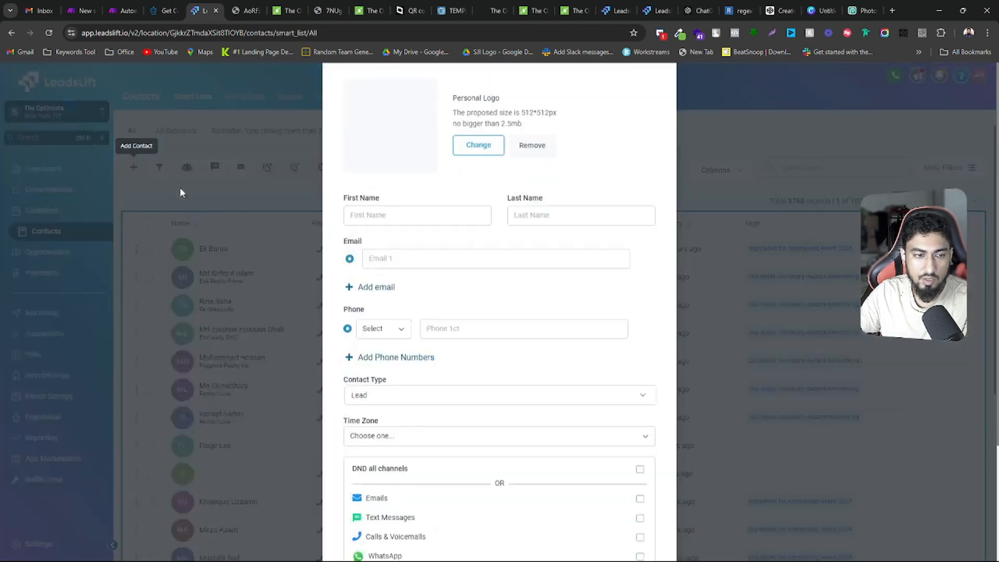
Fill in the new contact with first name test, last name 123 and a test email address, and save it
{"action": "left_click", "coordinate": [404, 262]}
{"action": "type", "text": "test"}
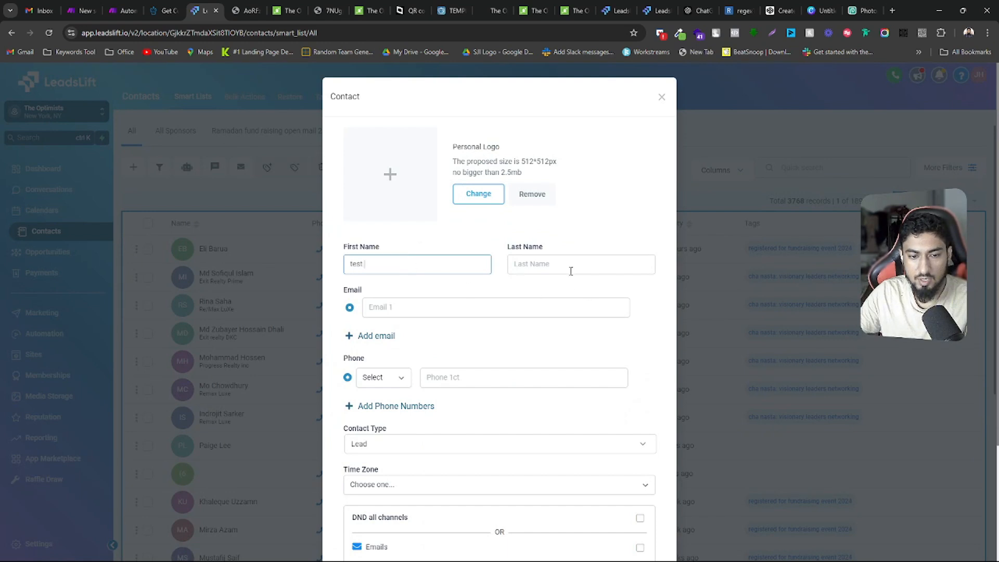
{"action": "left_click", "coordinate": [570, 269]}
{"action": "type", "text": "123"}
{"action": "left_click", "coordinate": [453, 307]}
{"action": "type", "text": "test@gmail.com"}
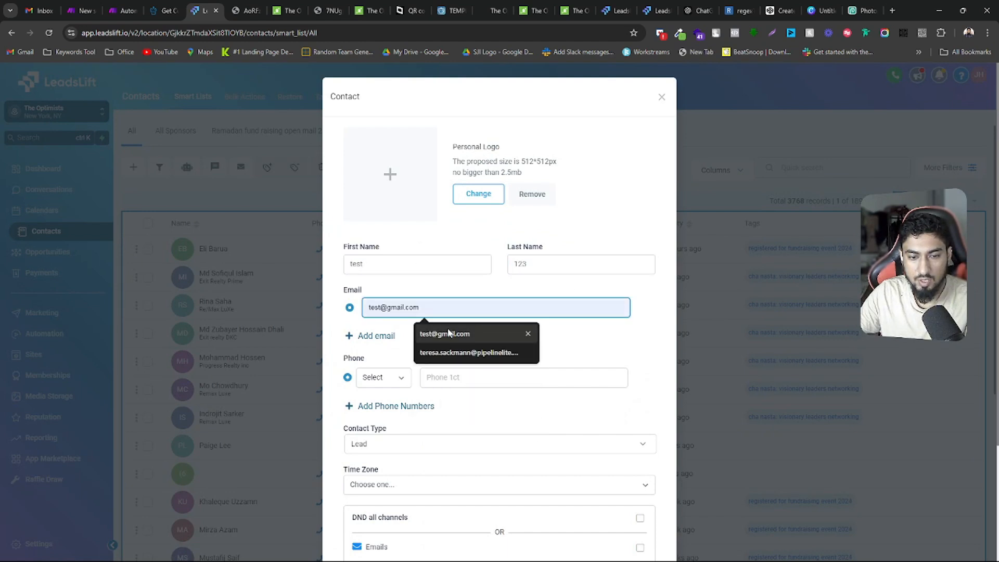
{"action": "left_click", "coordinate": [453, 329]}
{"action": "scroll", "coordinate": [580, 539], "scroll_direction": "down", "scroll_amount": 3}
{"action": "left_click", "coordinate": [630, 519]}
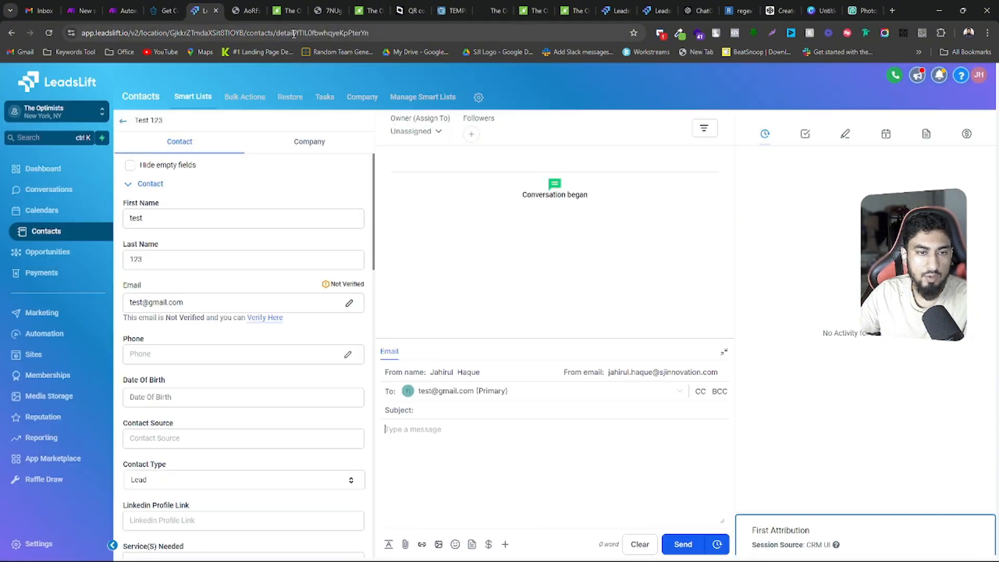
Copy the new contact's ID from its LeadsLift page address into the contact_id value of Make's single-module run form
{"action": "left_click_drag", "start_coordinate": [297, 33], "coordinate": [404, 33]}
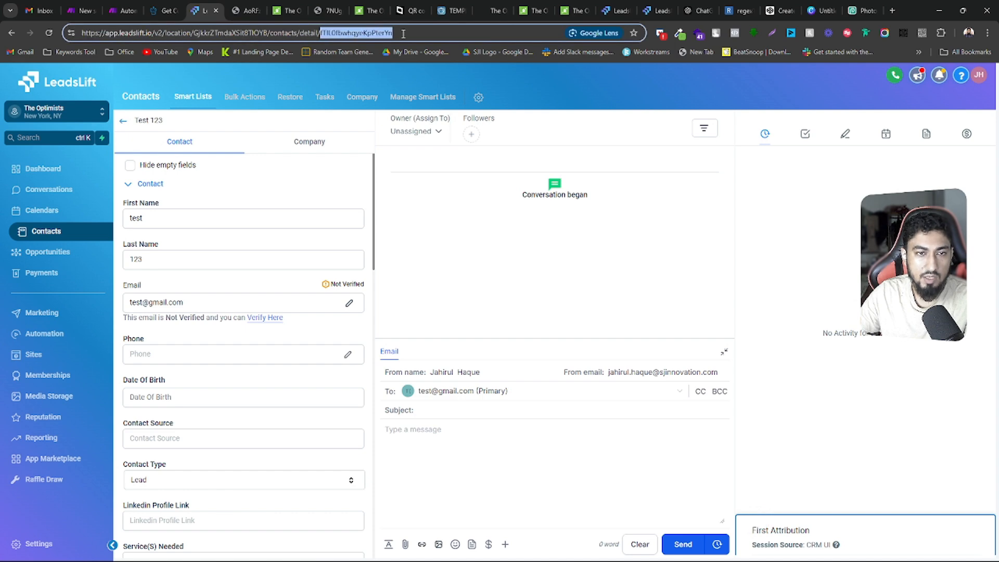
{"action": "left_click", "coordinate": [165, 10]}
{"action": "left_click", "coordinate": [124, 10]}
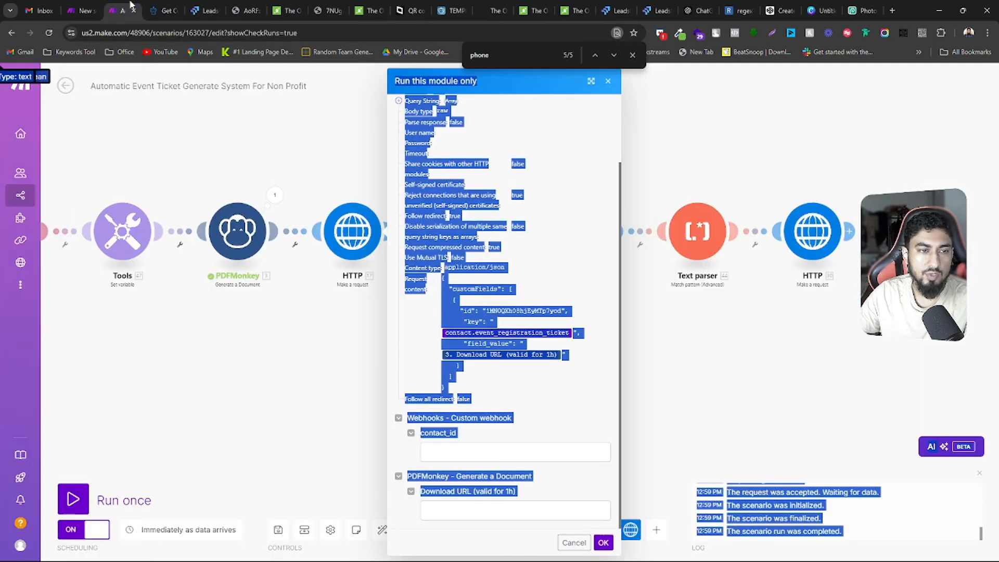
{"action": "left_click", "coordinate": [492, 455]}
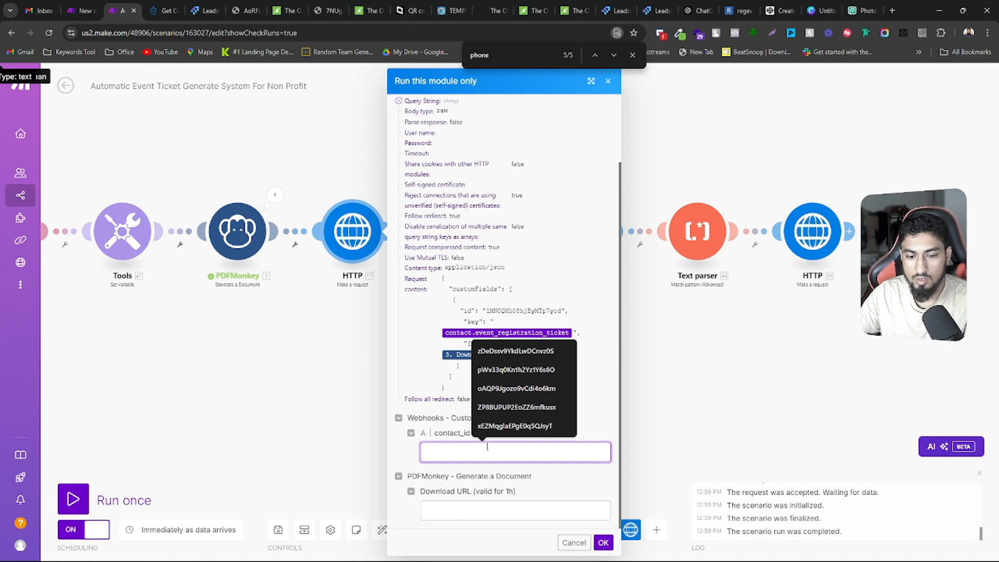
{"action": "type", "text": "fTIL0fbwhqyeKpPterYn"}
Copy the Download URL from the PDFMonkey output into the run form's Download URL (valid for 1h) value
{"action": "left_click", "coordinate": [275, 194]}
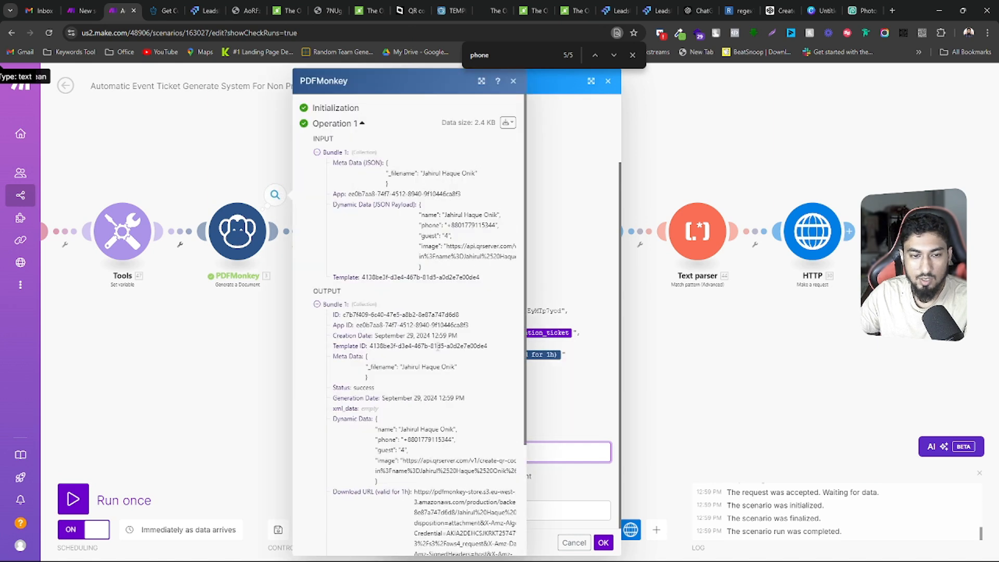
{"action": "scroll", "coordinate": [440, 374], "scroll_direction": "down", "scroll_amount": 5}
{"action": "triple_click", "coordinate": [439, 370]}
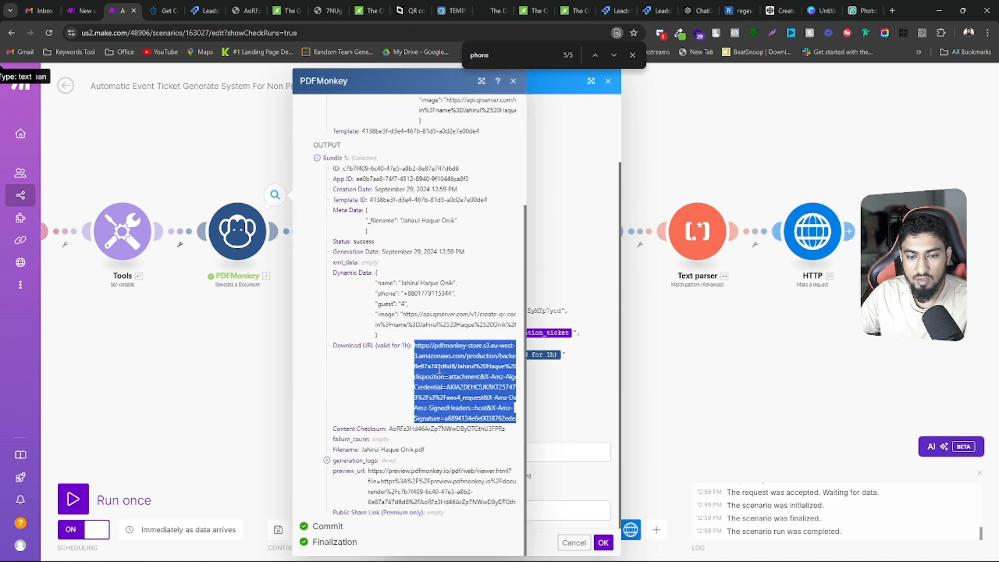
{"action": "key", "text": "ctrl+c"}
{"action": "left_click", "coordinate": [555, 511]}
{"action": "key", "text": "ctrl+v"}
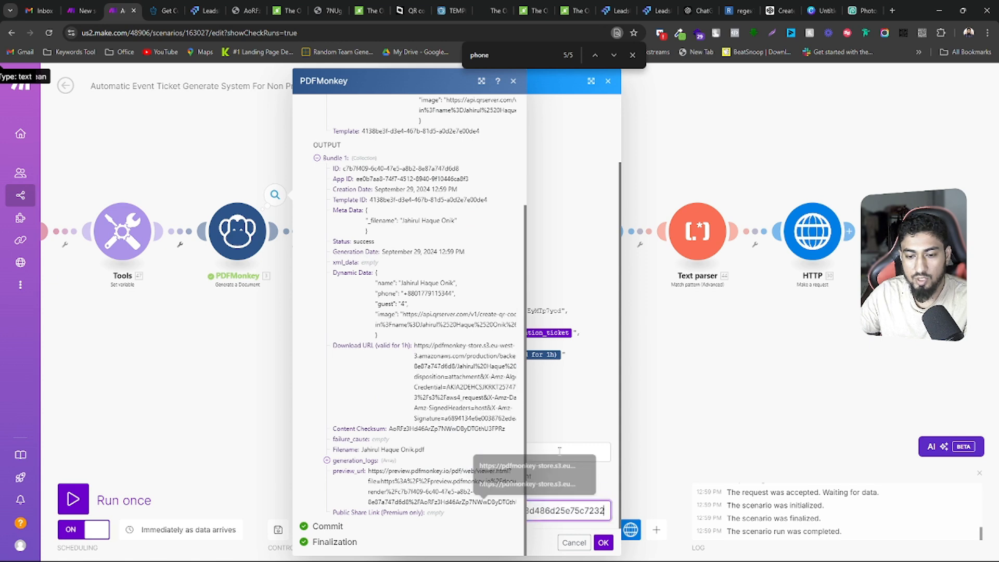
{"action": "left_click", "coordinate": [513, 81]}
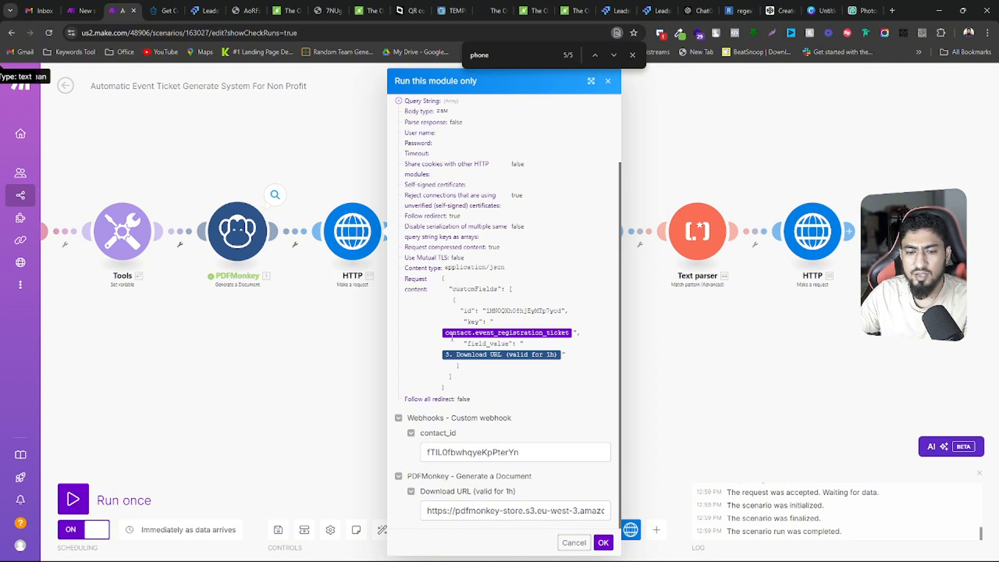
Review the mappings, run only the HTTP module with the entered values and inspect the request's output status code
{"action": "scroll", "coordinate": [500, 331], "scroll_direction": "up", "scroll_amount": 2}
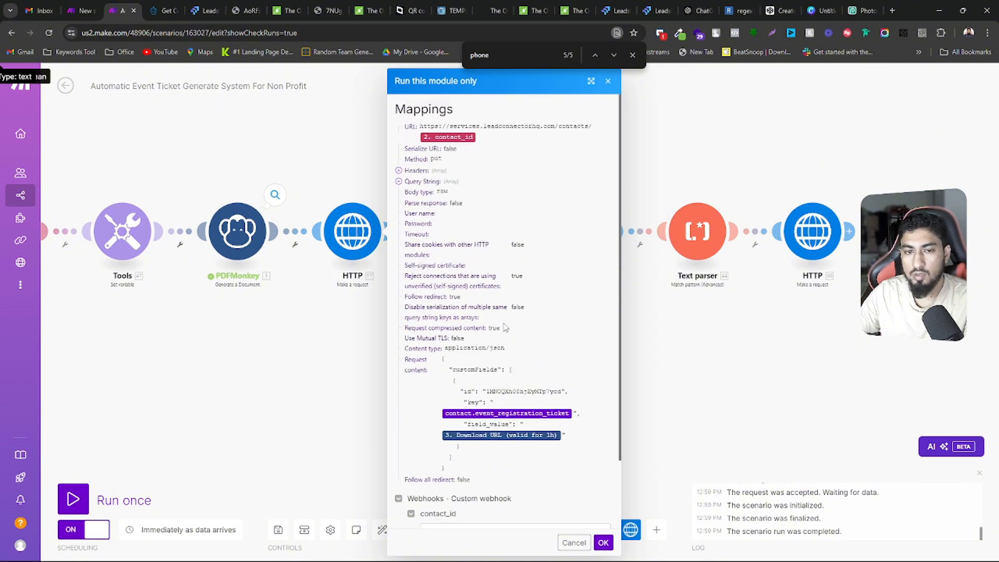
{"action": "scroll", "coordinate": [505, 327], "scroll_direction": "down", "scroll_amount": 2}
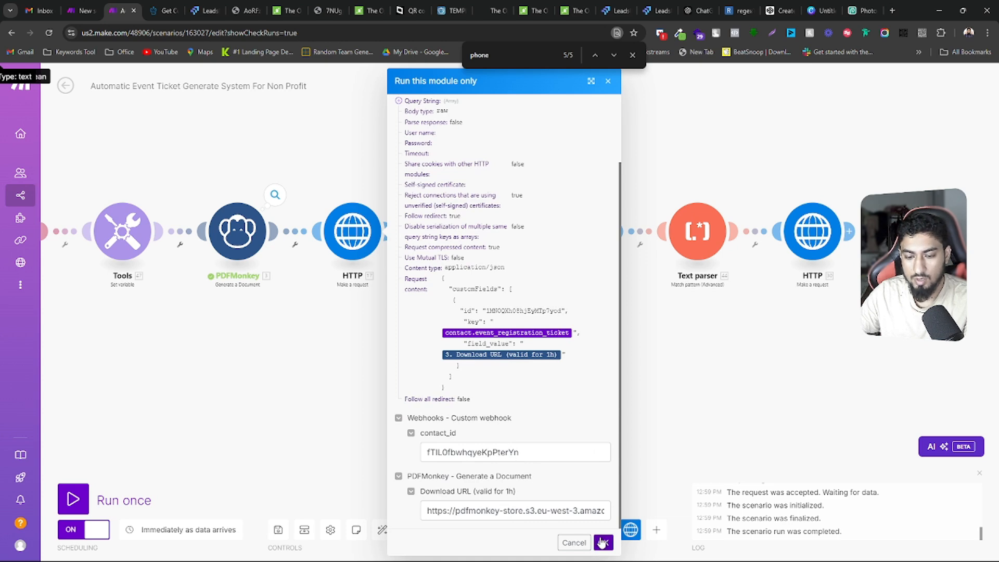
{"action": "left_click", "coordinate": [603, 542]}
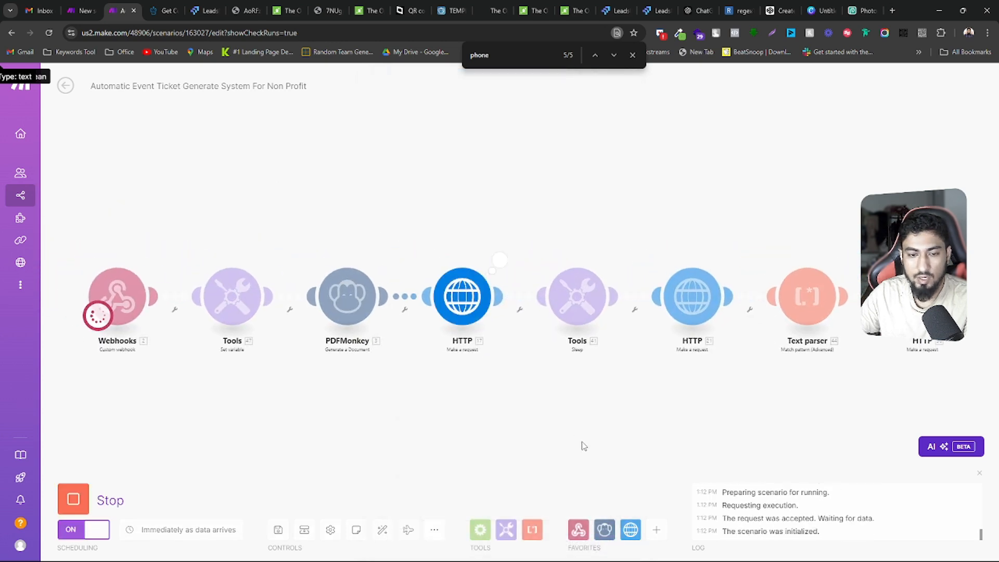
{"action": "scroll", "coordinate": [543, 342], "scroll_direction": "down", "scroll_amount": 2}
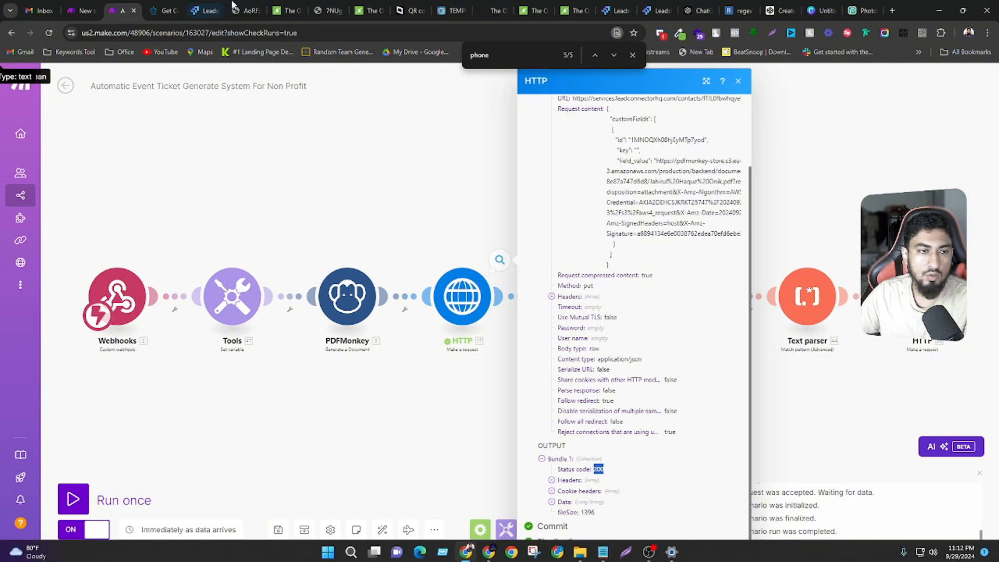
Reopen the Test 123 contact in LeadsLift and check the file in its Event Registration Ticket field
{"action": "left_click", "coordinate": [206, 9]}
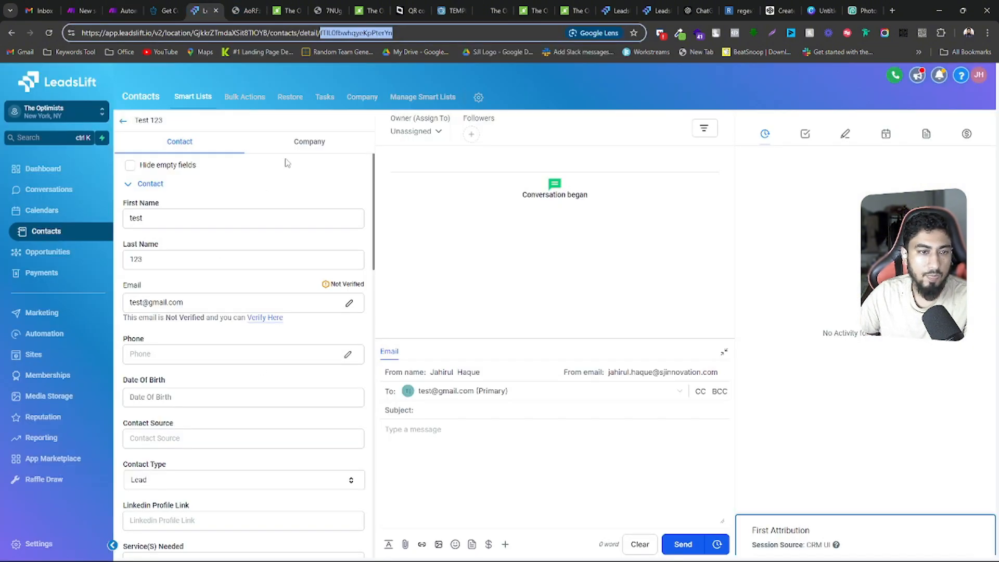
{"action": "left_click", "coordinate": [124, 122]}
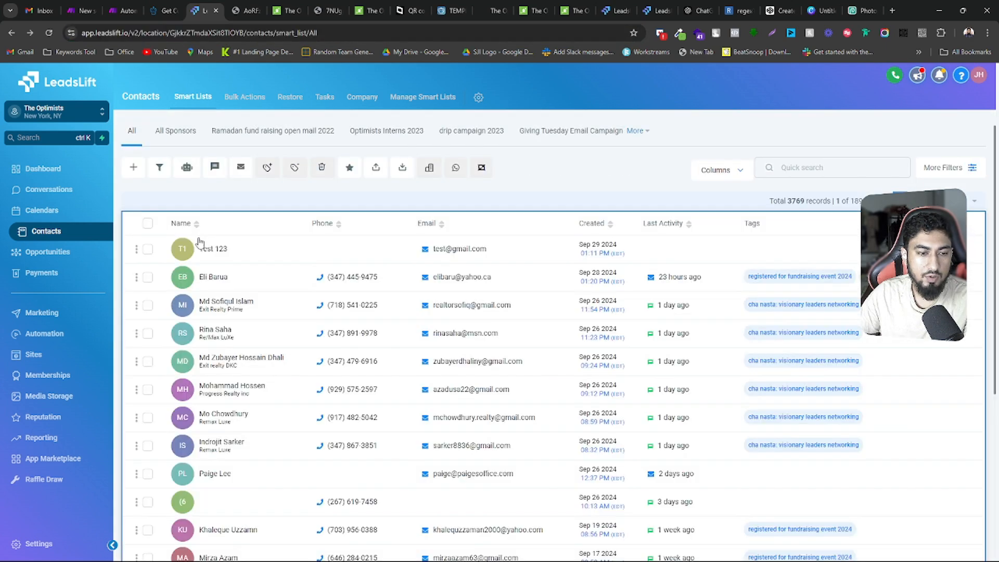
{"action": "left_click", "coordinate": [209, 249]}
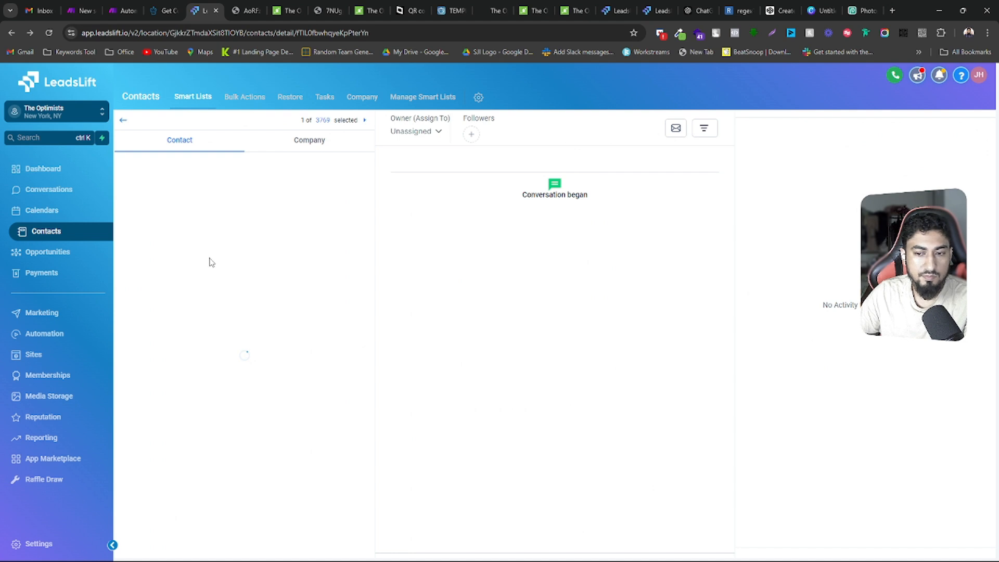
{"action": "scroll", "coordinate": [221, 300], "scroll_direction": "down", "scroll_amount": 2}
{"action": "scroll", "coordinate": [260, 365], "scroll_direction": "down", "scroll_amount": 6}
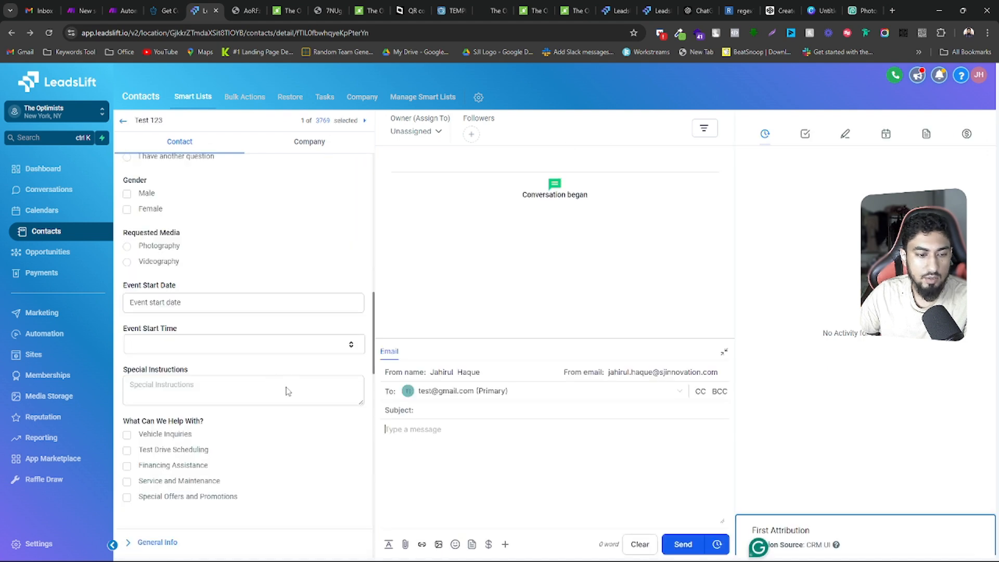
{"action": "scroll", "coordinate": [288, 391], "scroll_direction": "down", "scroll_amount": 8}
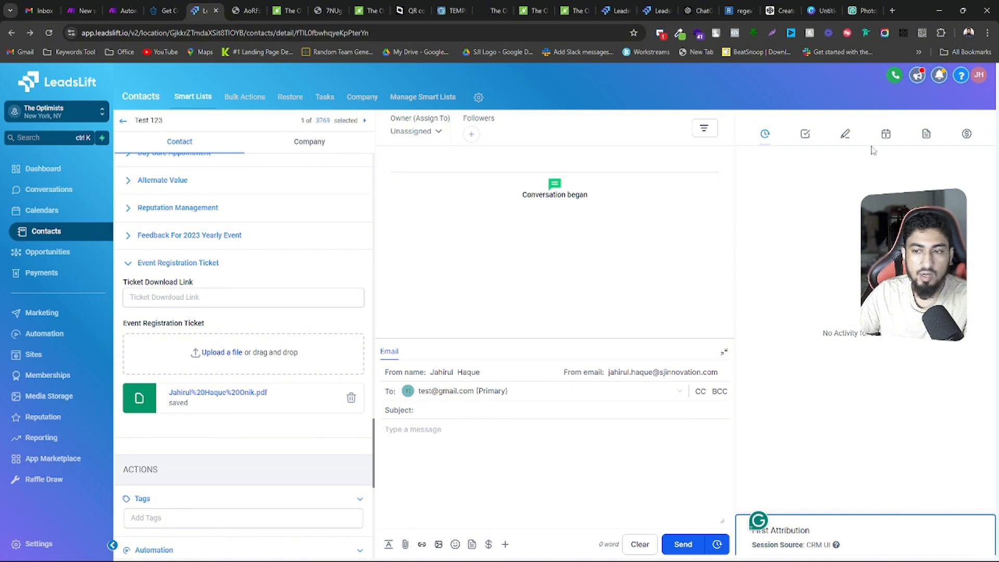
Open the ticket PDF from the Test 123 contact's documents and check its event details, guest details and QR code
{"action": "left_click", "coordinate": [928, 136]}
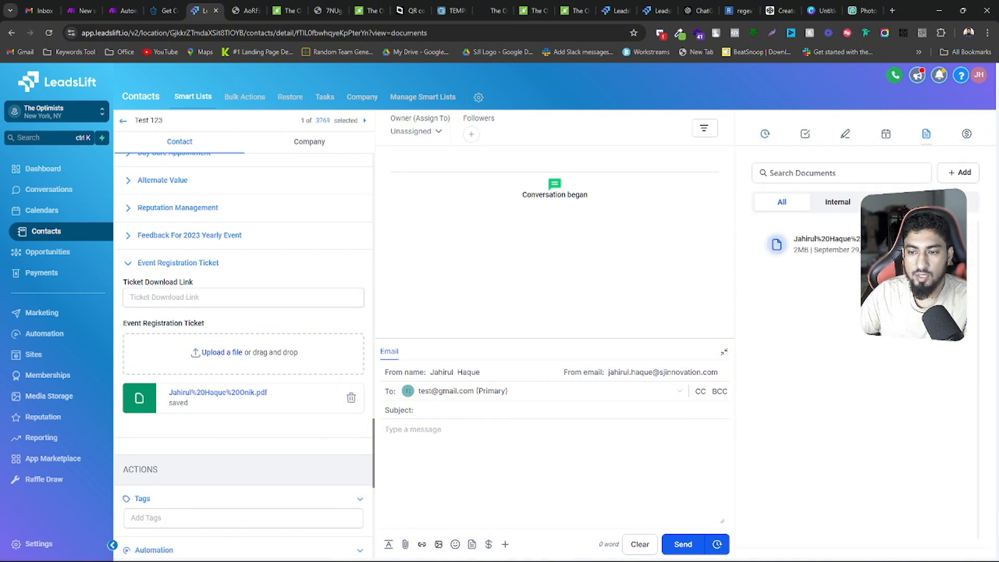
{"action": "left_click", "coordinate": [960, 245]}
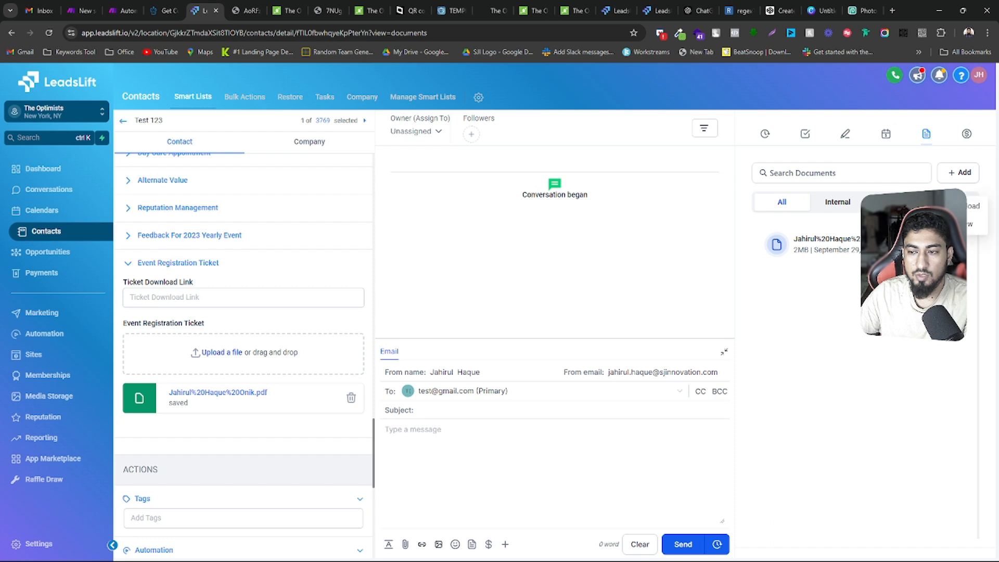
{"action": "left_click", "coordinate": [968, 225]}
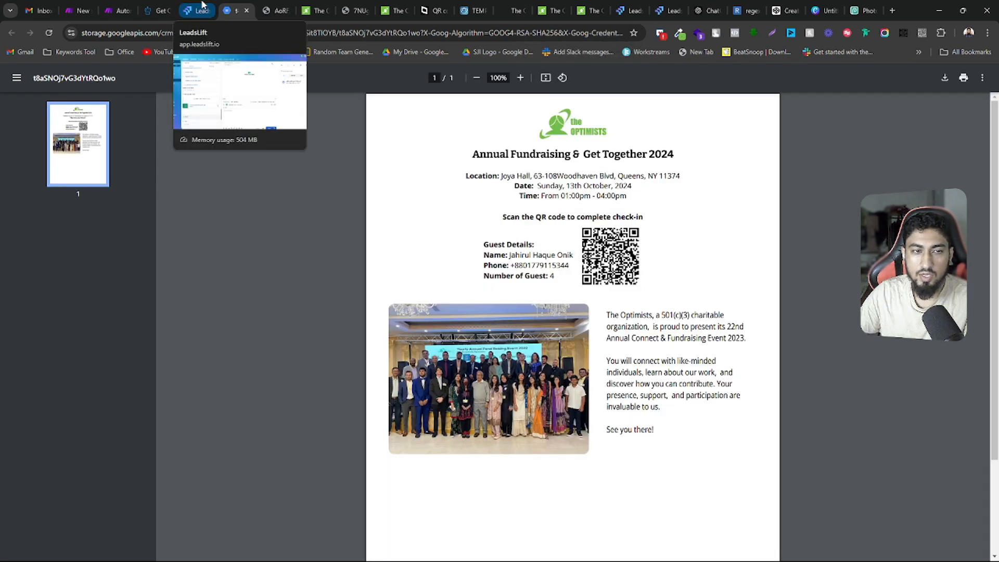
{"action": "left_click", "coordinate": [201, 10]}
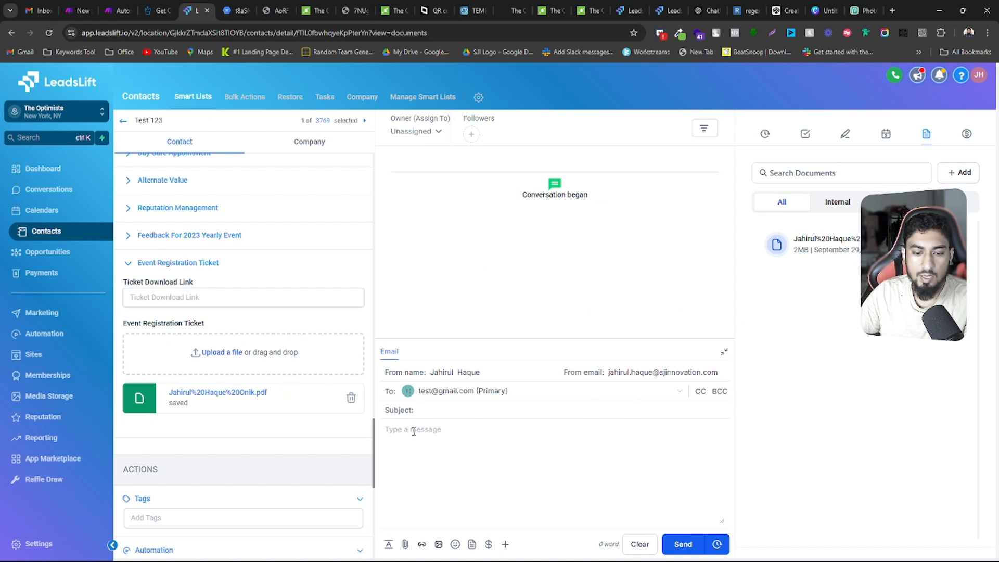
{"action": "left_click", "coordinate": [231, 6]}
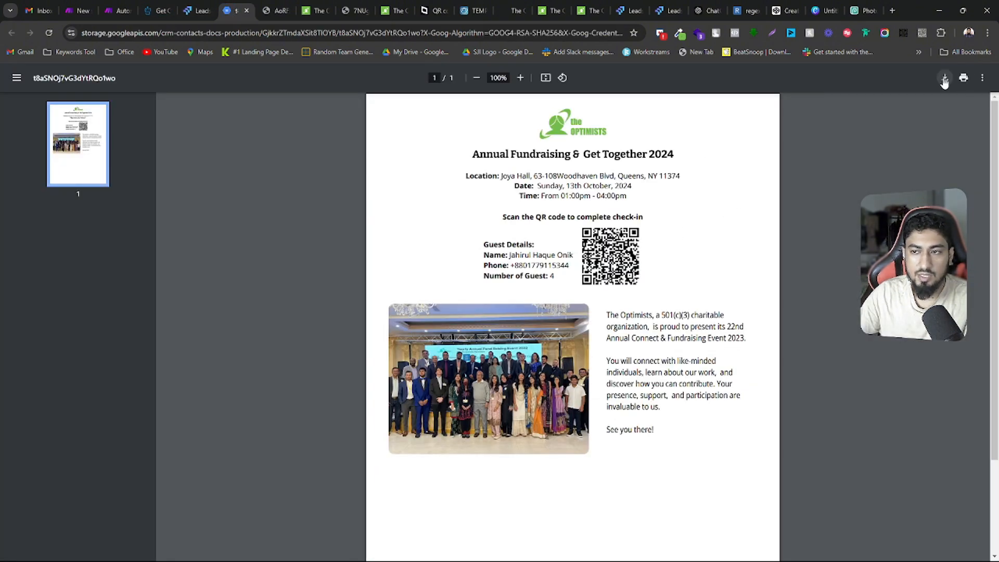
Switch to Make and review the link variable in the Tools module and the PDFMonkey module's template, dynamic data and metadata
{"action": "left_click", "coordinate": [122, 10]}
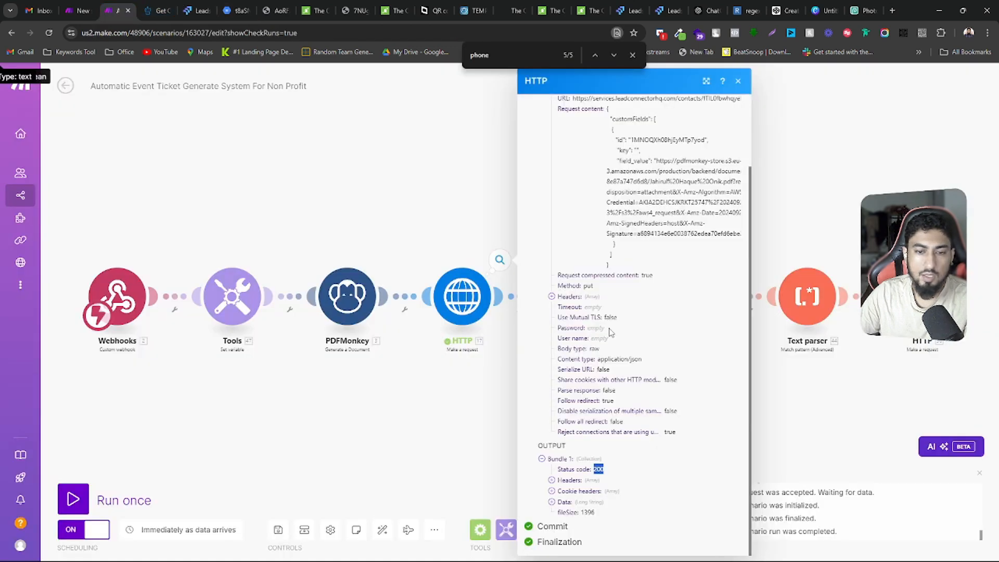
{"action": "left_click", "coordinate": [799, 390]}
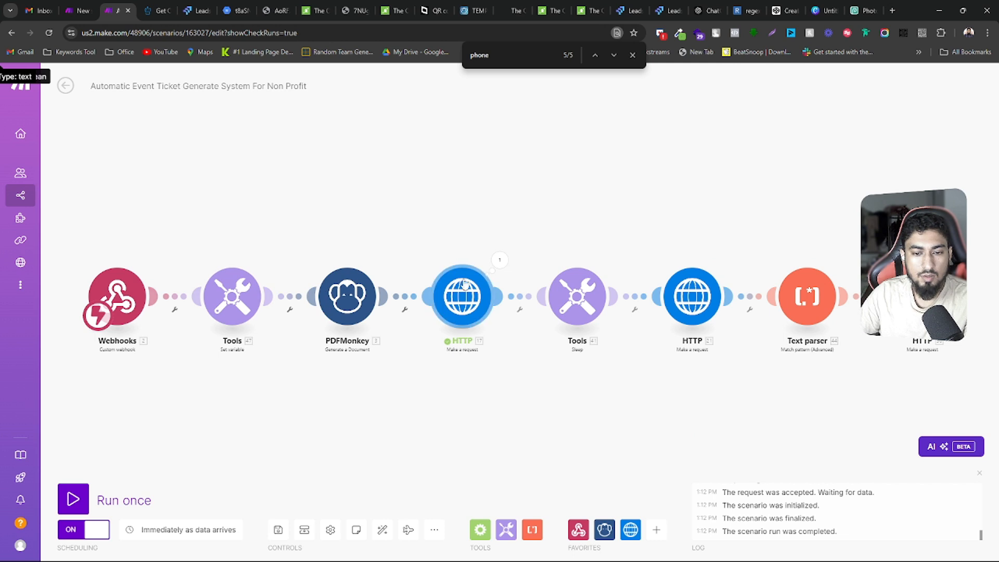
{"action": "left_click_drag", "start_coordinate": [476, 417], "coordinate": [546, 406]}
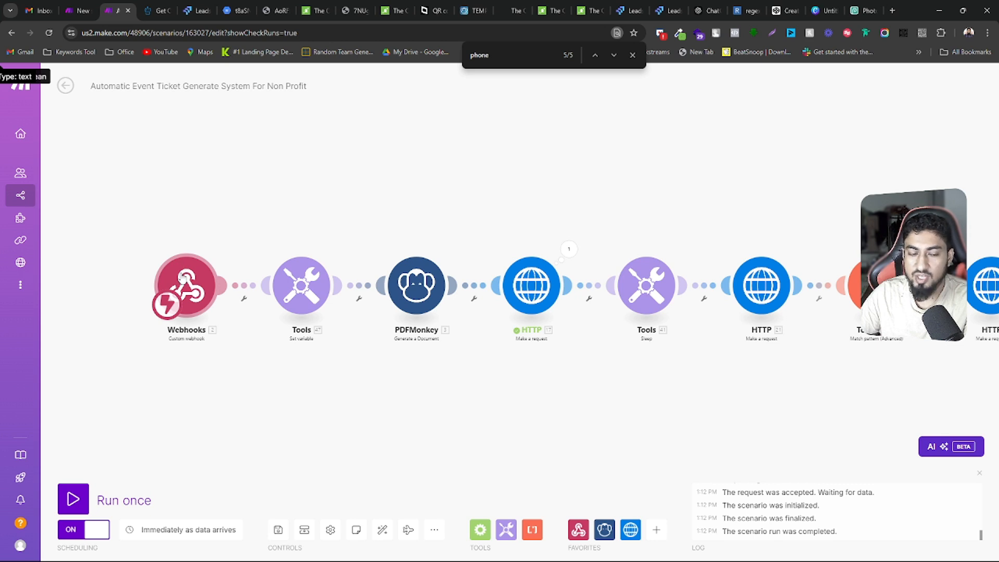
{"action": "left_click", "coordinate": [300, 293]}
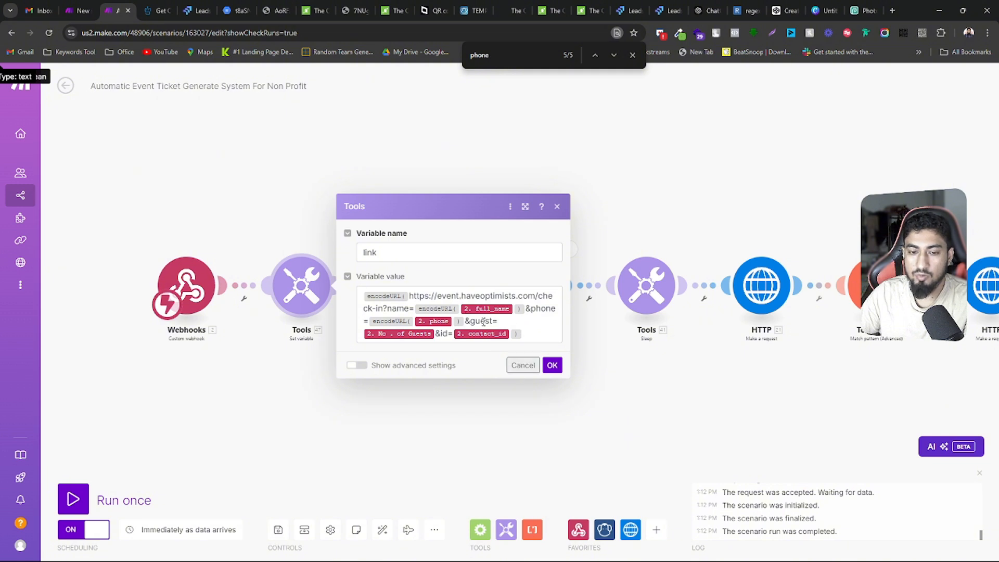
{"action": "left_click", "coordinate": [520, 364]}
{"action": "left_click", "coordinate": [456, 280]}
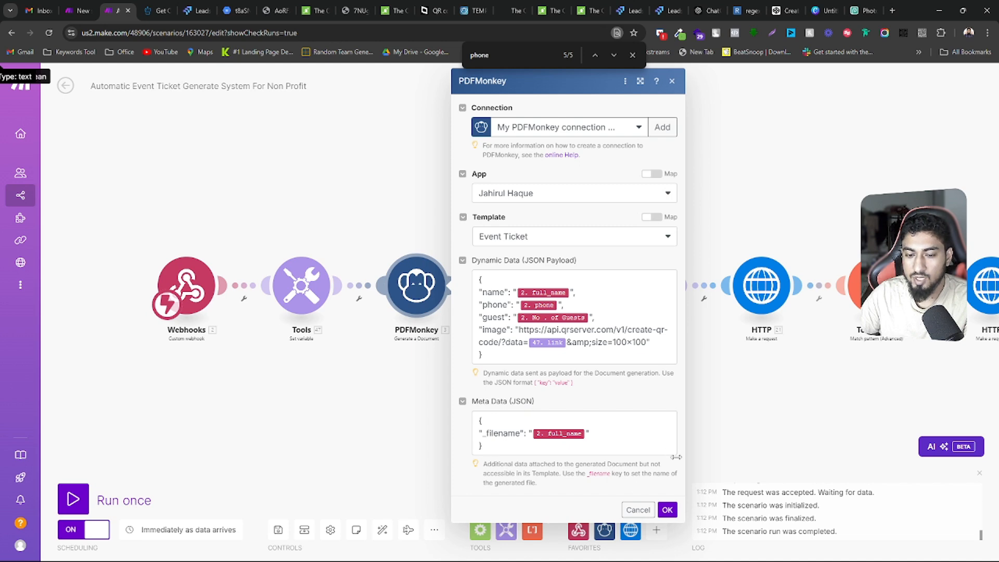
{"action": "left_click", "coordinate": [637, 507]}
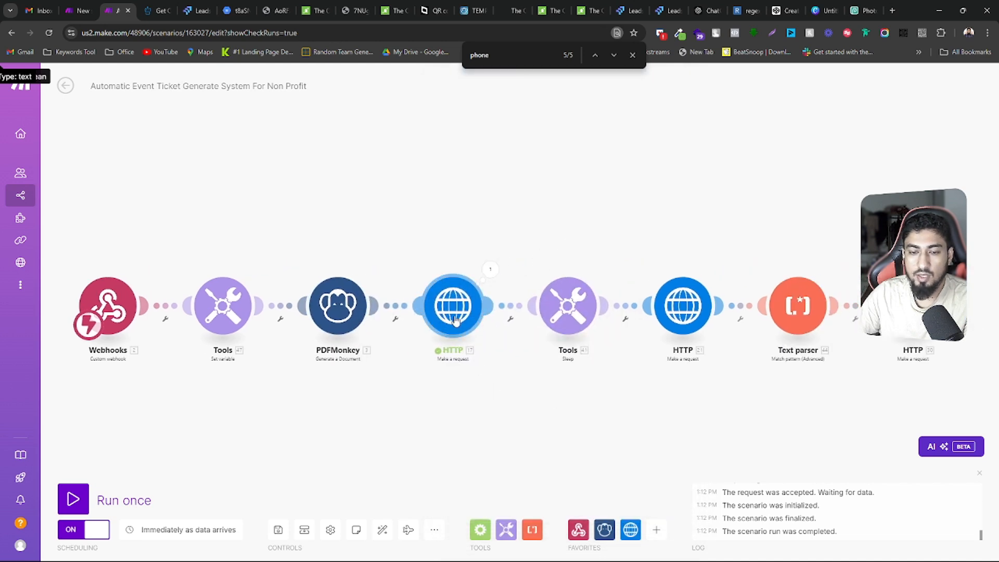
Inspect the request content in the run details of the HTTP module that follows PDFMonkey
{"action": "left_click", "coordinate": [492, 279]}
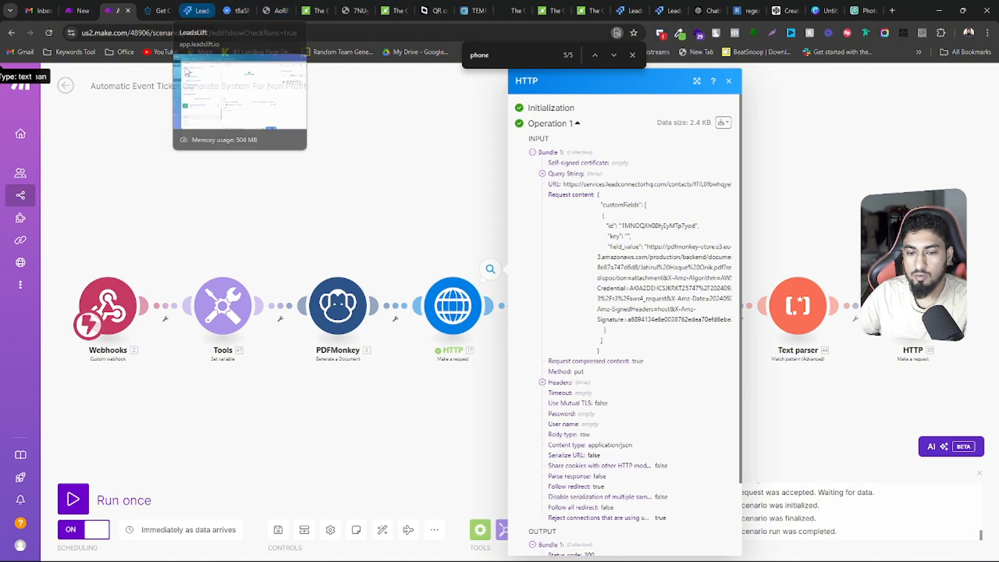
{"action": "left_click", "coordinate": [290, 179]}
{"action": "left_click_drag", "start_coordinate": [676, 176], "coordinate": [511, 149]}
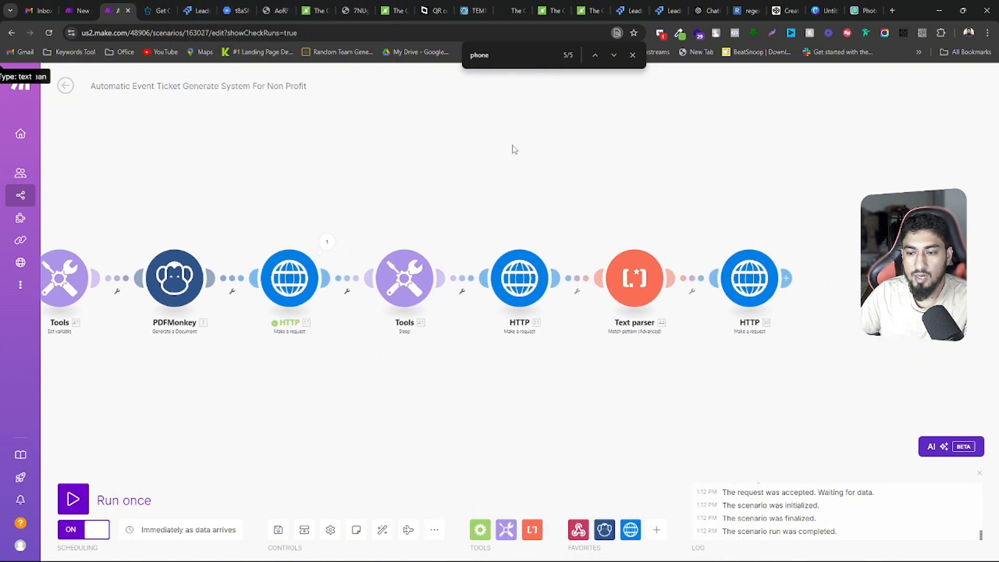
{"action": "left_click_drag", "start_coordinate": [477, 363], "coordinate": [504, 359]}
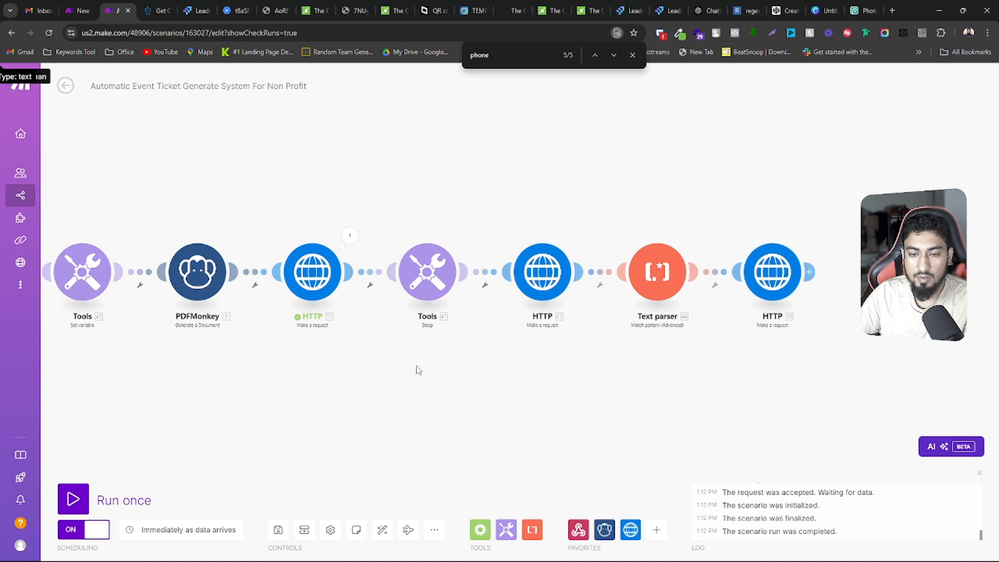
{"action": "left_click_drag", "start_coordinate": [419, 370], "coordinate": [442, 401]}
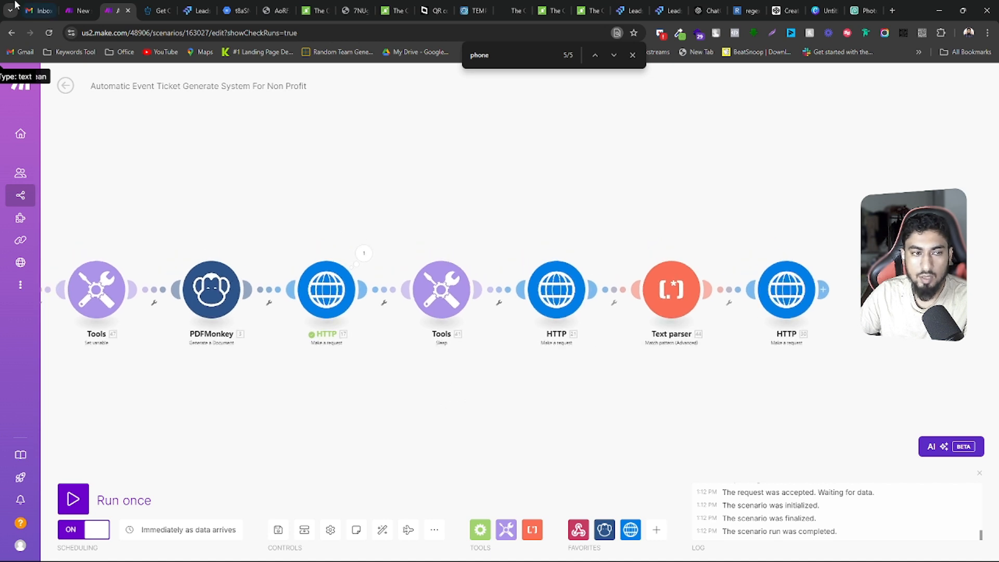
Return to the Test 123 contact in LeadsLift and examine the Ticket Download Link field above Event Registration Ticket
{"action": "left_click", "coordinate": [195, 9]}
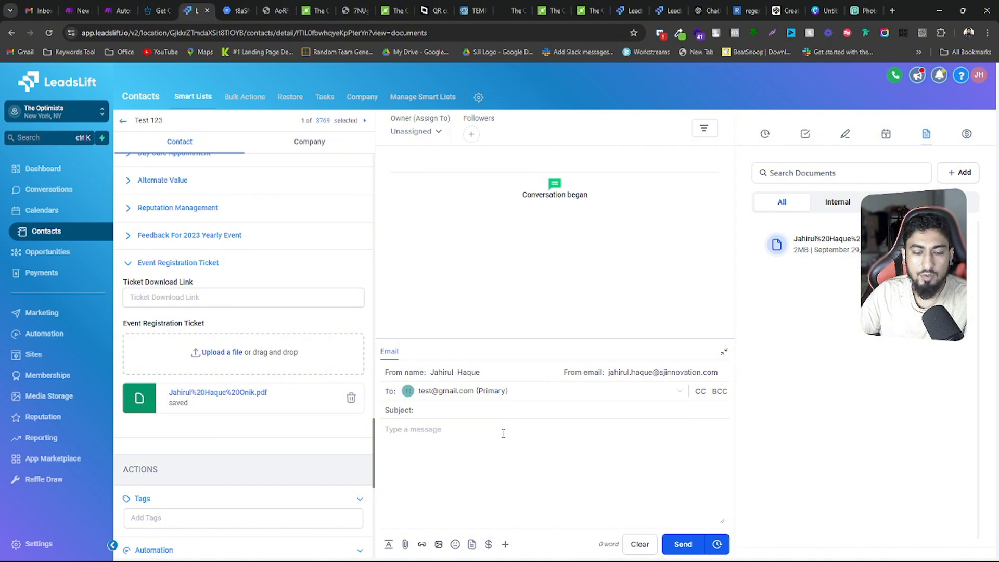
{"action": "left_click", "coordinate": [120, 11]}
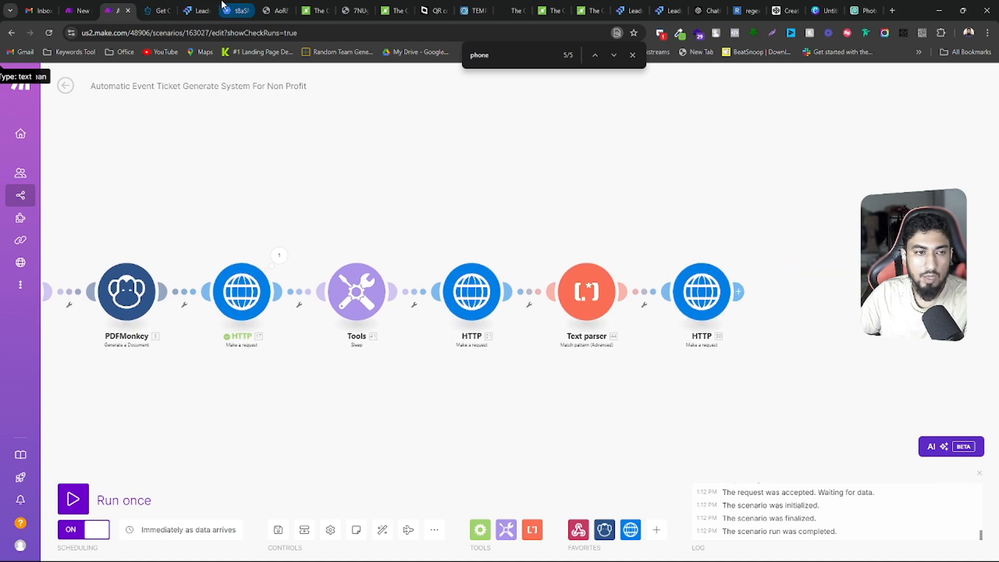
{"action": "left_click", "coordinate": [198, 11]}
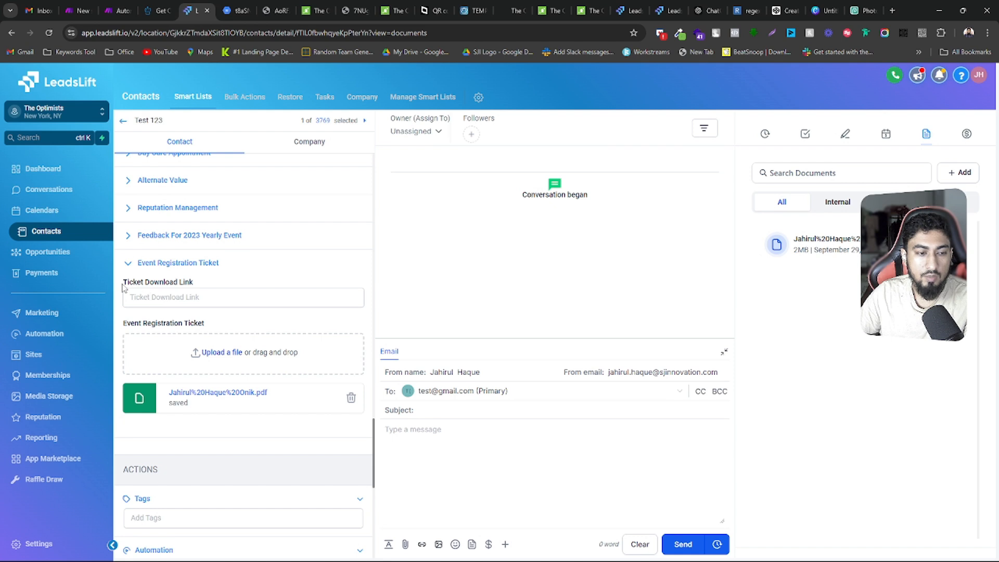
{"action": "left_click", "coordinate": [141, 296]}
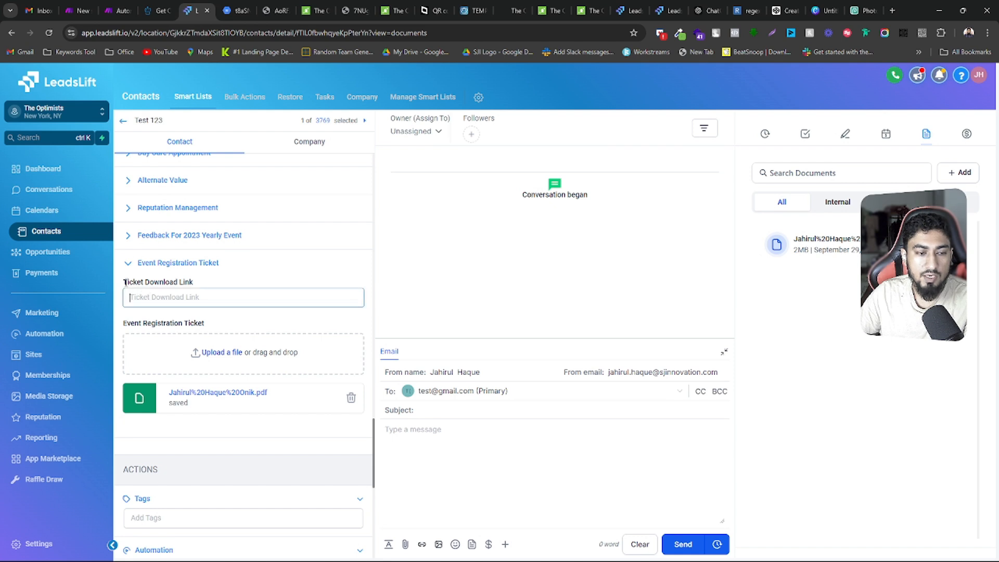
{"action": "left_click_drag", "start_coordinate": [125, 283], "coordinate": [198, 284]}
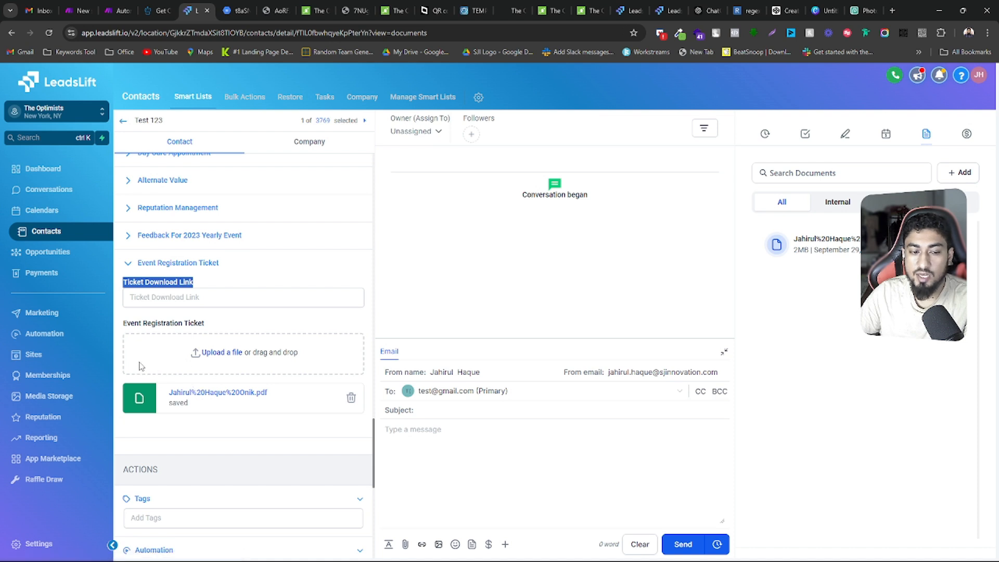
{"action": "left_click", "coordinate": [144, 300]}
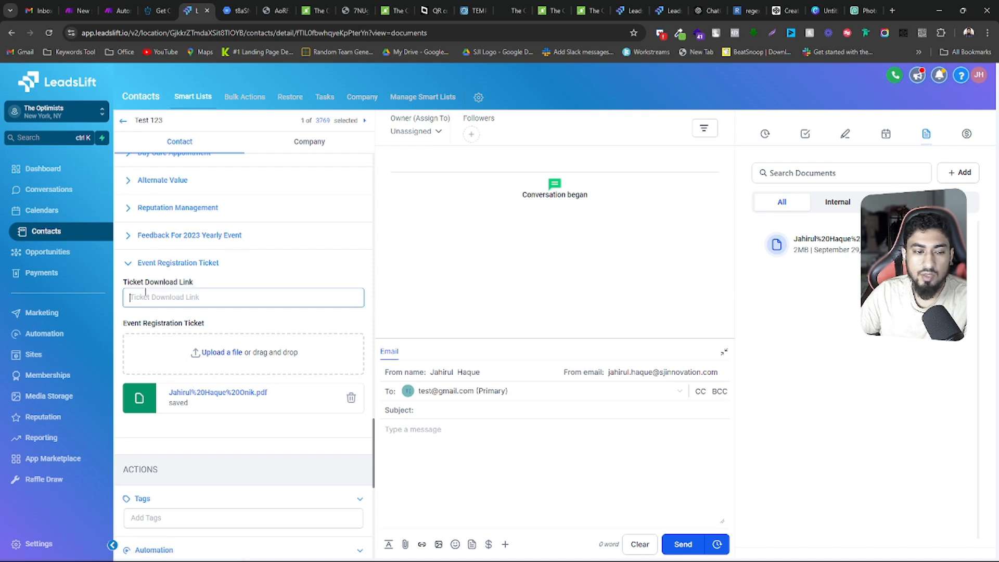
{"action": "left_click_drag", "start_coordinate": [126, 282], "coordinate": [204, 285]}
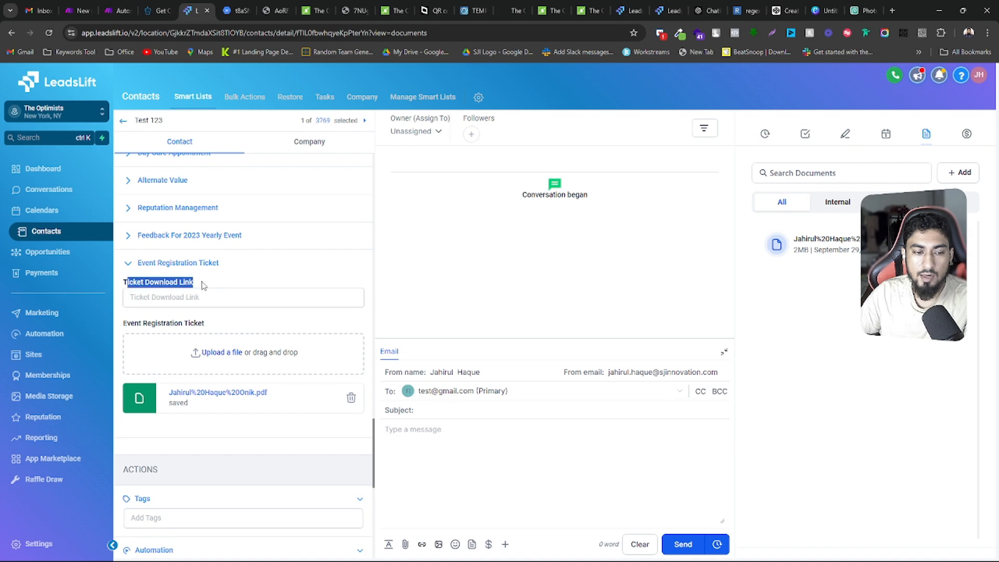
{"action": "left_click", "coordinate": [198, 297]}
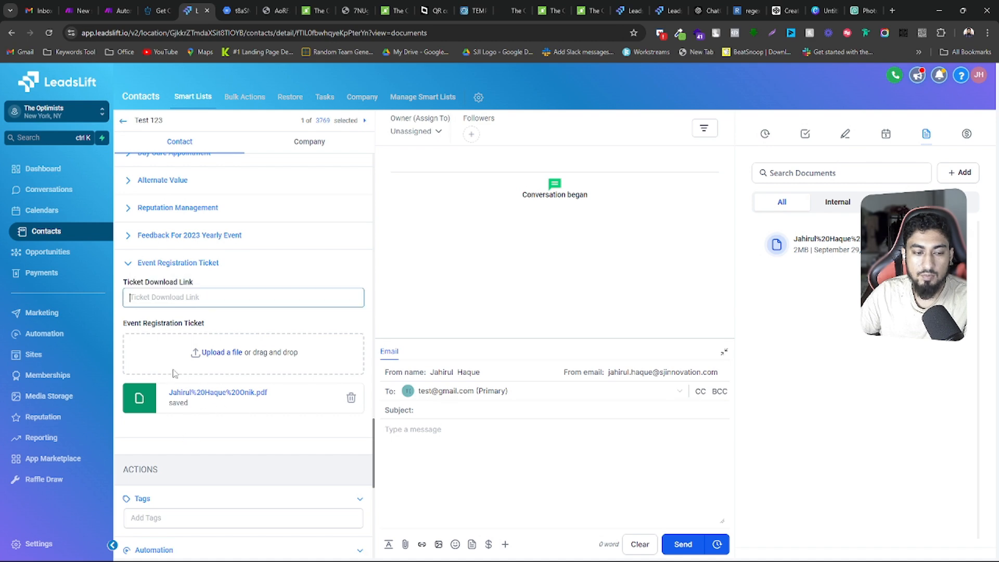
Switch back to Make and check the Delay setting of the Tools Sleep module
{"action": "left_click", "coordinate": [146, 6]}
{"action": "left_click", "coordinate": [119, 9]}
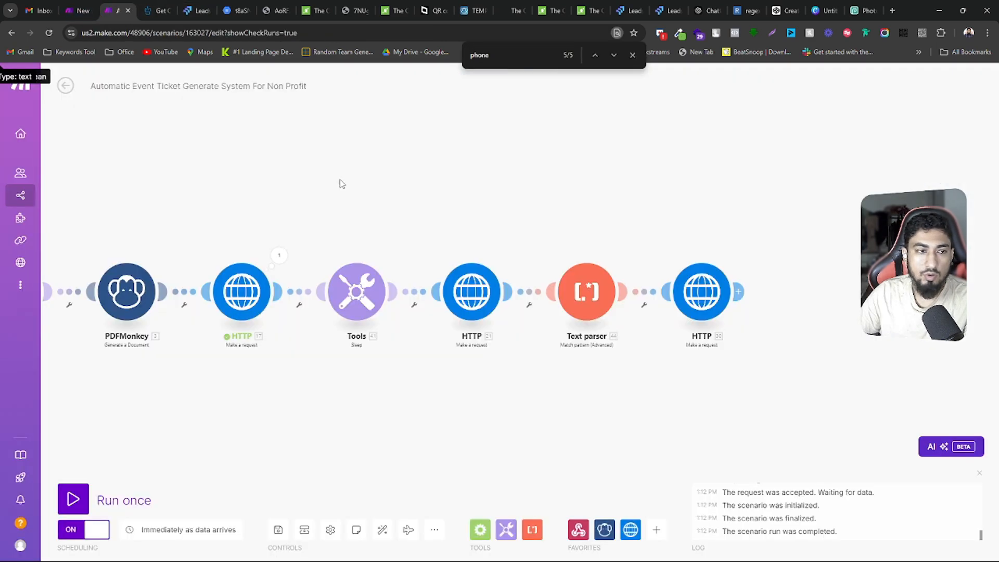
{"action": "left_click", "coordinate": [295, 275]}
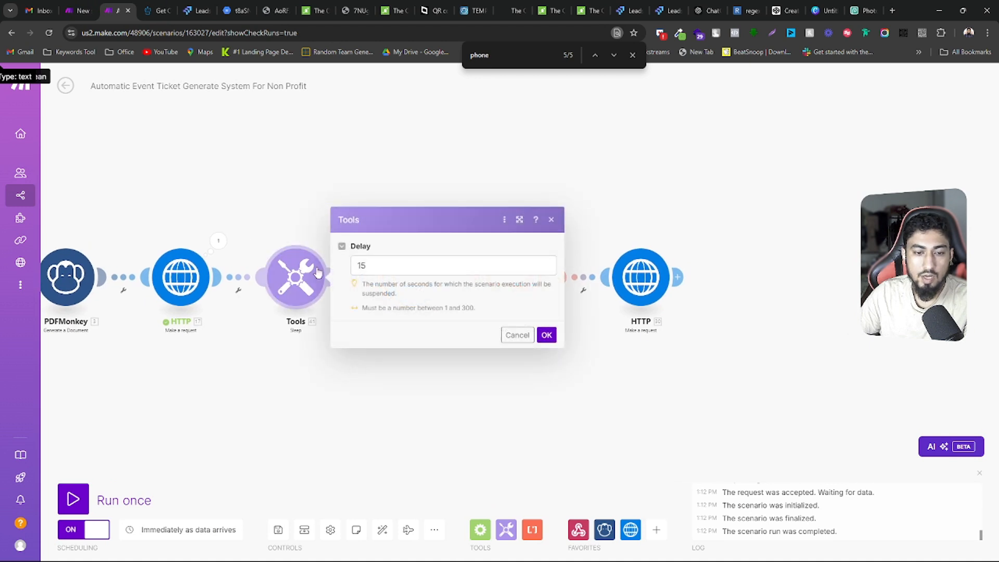
{"action": "double_click", "coordinate": [388, 263]}
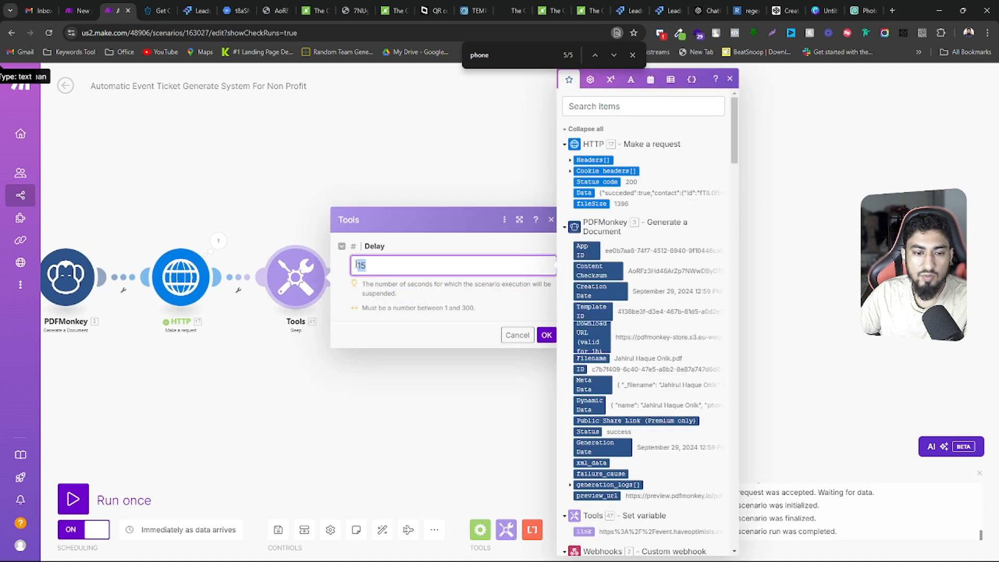
{"action": "left_click", "coordinate": [512, 341]}
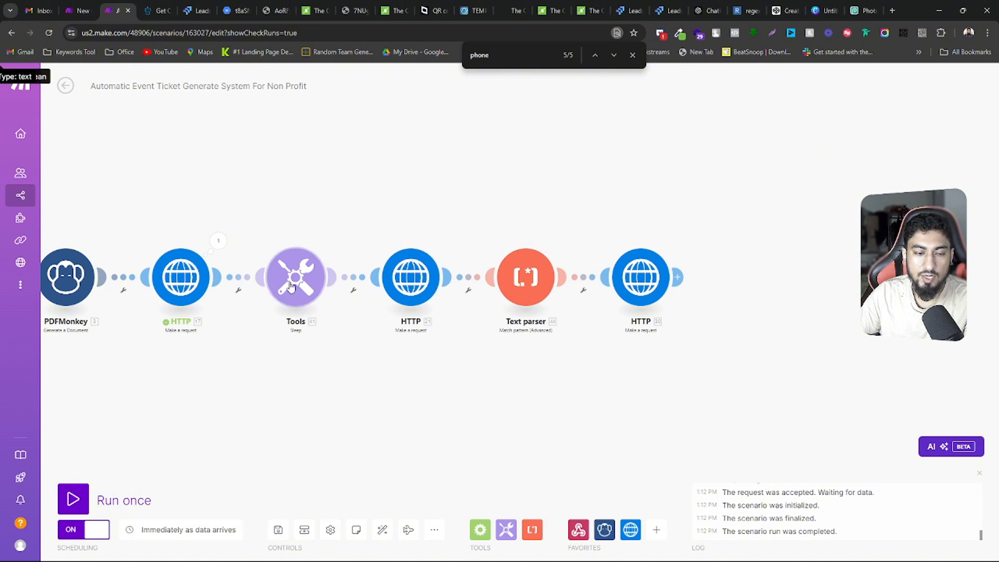
Review the URL, method, headers, body type and parse response settings of the HTTP module after Sleep
{"action": "left_click", "coordinate": [424, 284]}
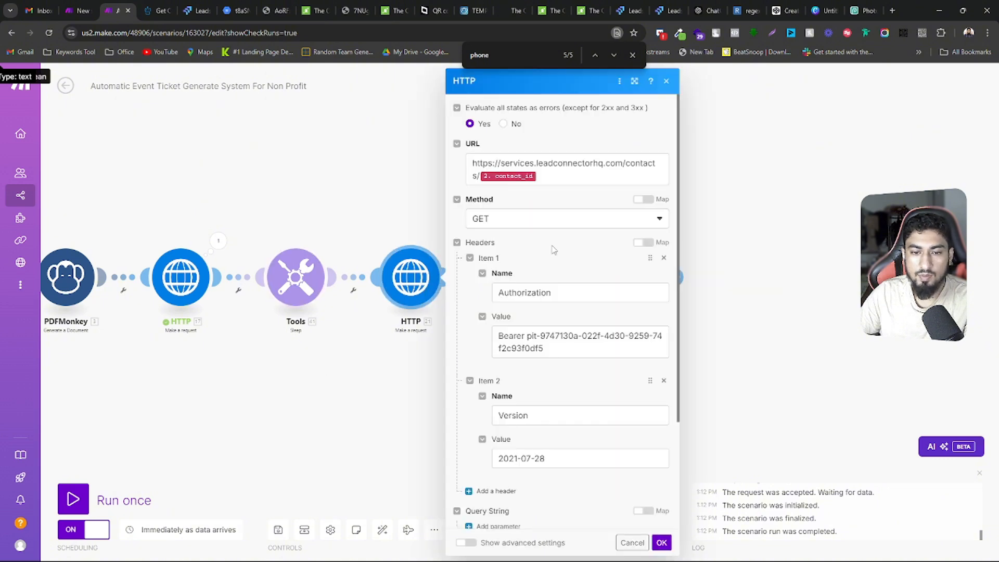
{"action": "scroll", "coordinate": [568, 289], "scroll_direction": "down", "scroll_amount": 3}
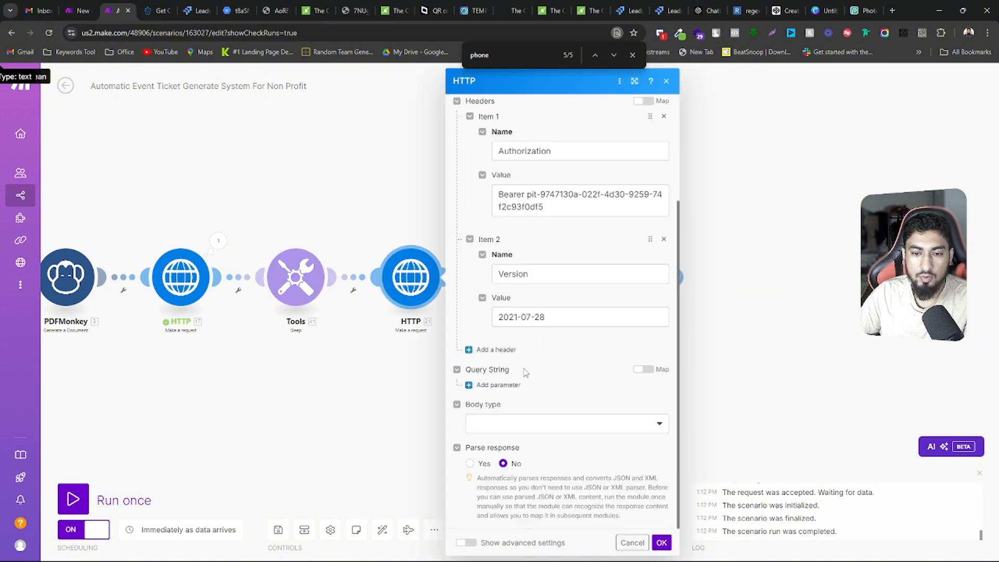
{"action": "scroll", "coordinate": [527, 372], "scroll_direction": "up", "scroll_amount": 3}
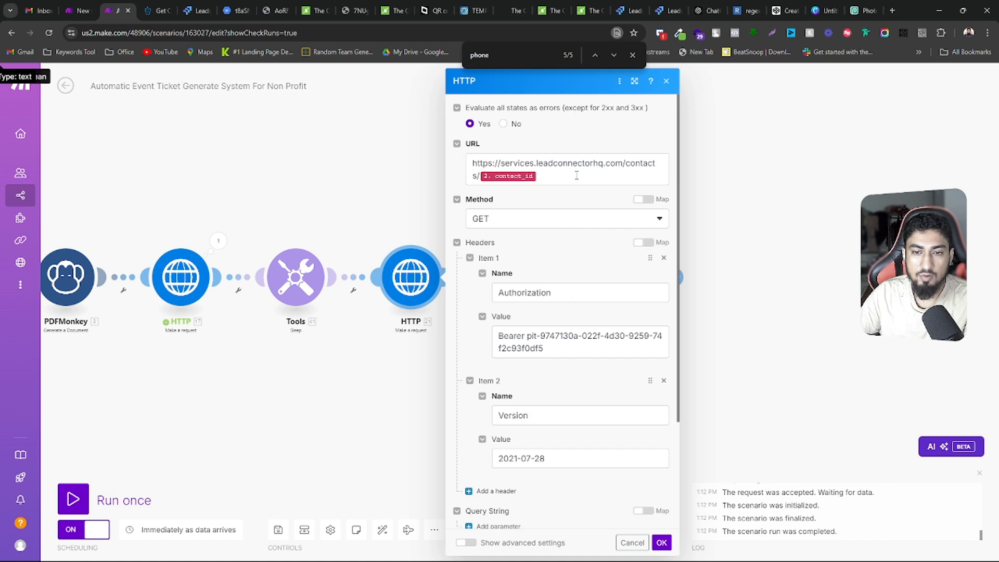
{"action": "left_click_drag", "start_coordinate": [576, 176], "coordinate": [473, 163]}
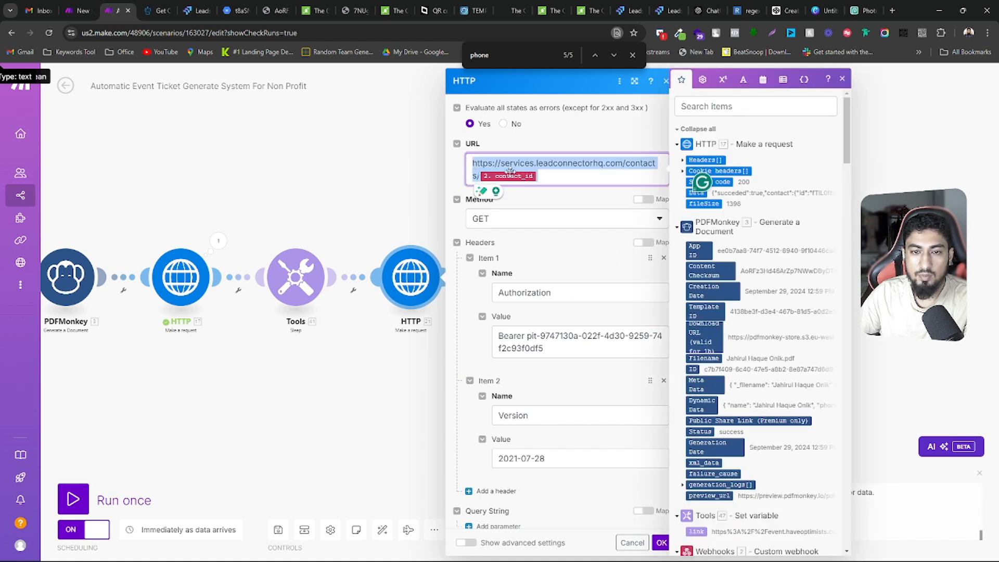
{"action": "left_click", "coordinate": [558, 202]}
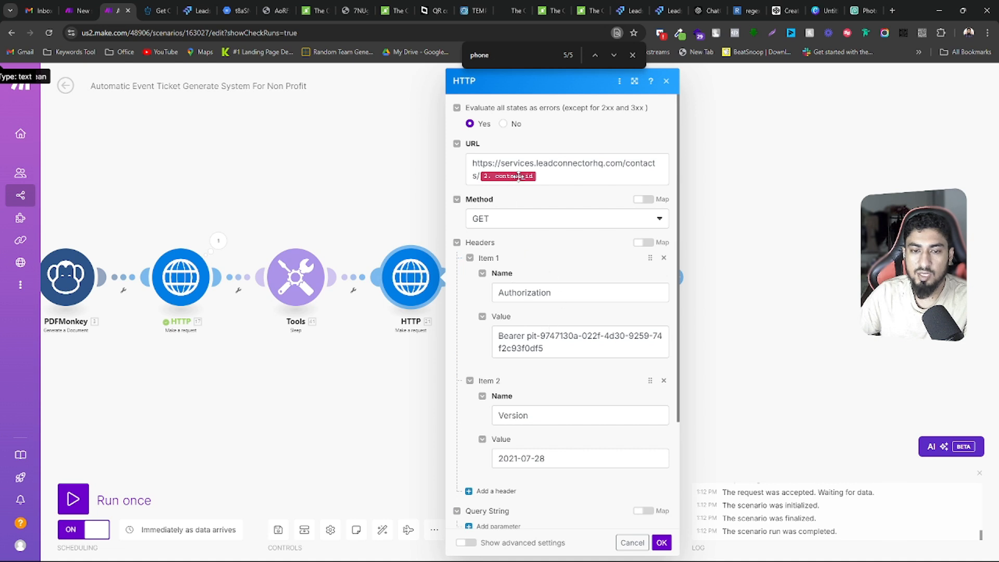
{"action": "scroll", "coordinate": [552, 250], "scroll_direction": "down", "scroll_amount": 2}
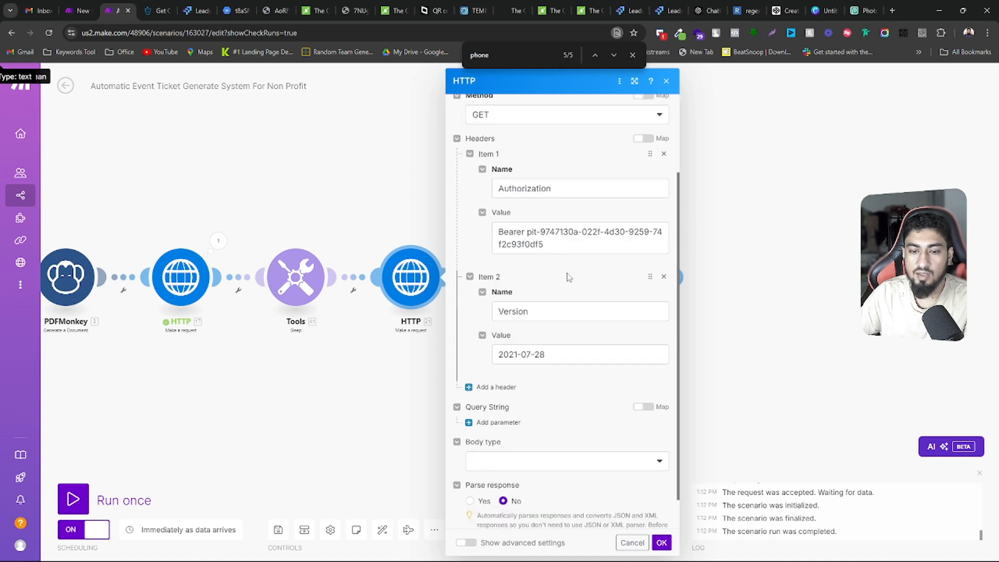
{"action": "scroll", "coordinate": [569, 278], "scroll_direction": "down", "scroll_amount": 1}
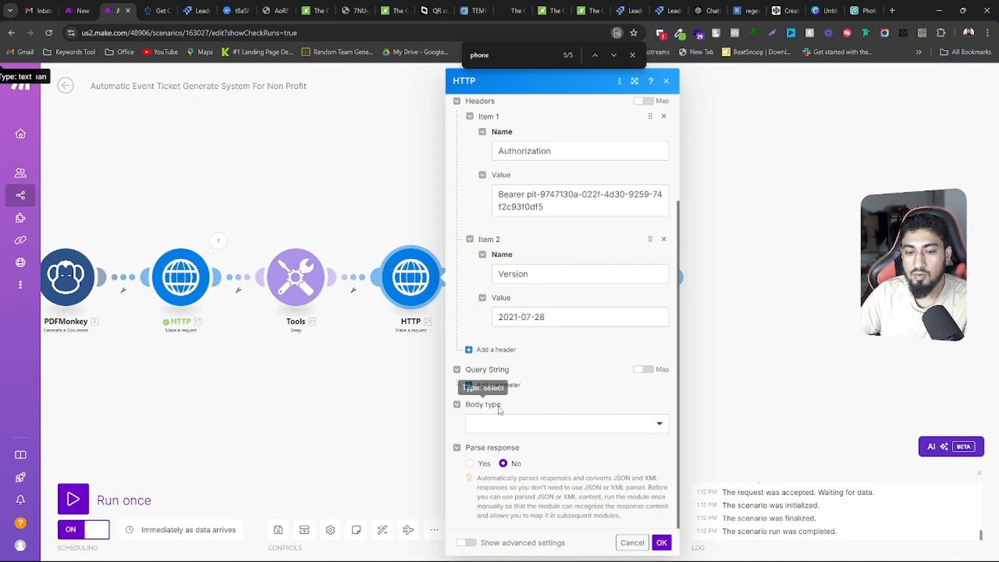
{"action": "scroll", "coordinate": [533, 440], "scroll_direction": "up", "scroll_amount": 2}
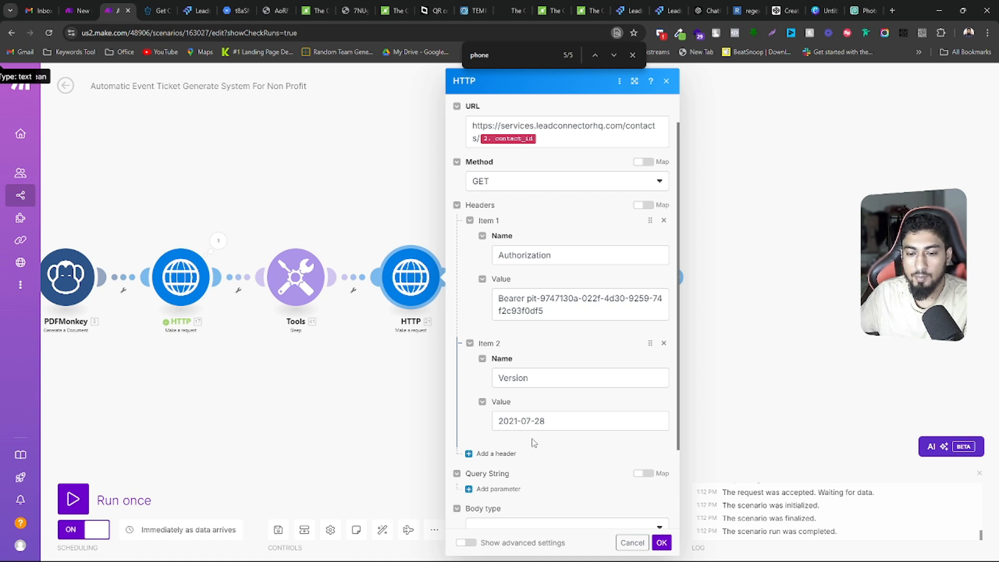
Recheck the Authorization and Version headers of the HTTP module after Sleep and close its settings without changes
{"action": "scroll", "coordinate": [533, 443], "scroll_direction": "down", "scroll_amount": 2}
{"action": "scroll", "coordinate": [533, 443], "scroll_direction": "up", "scroll_amount": 2}
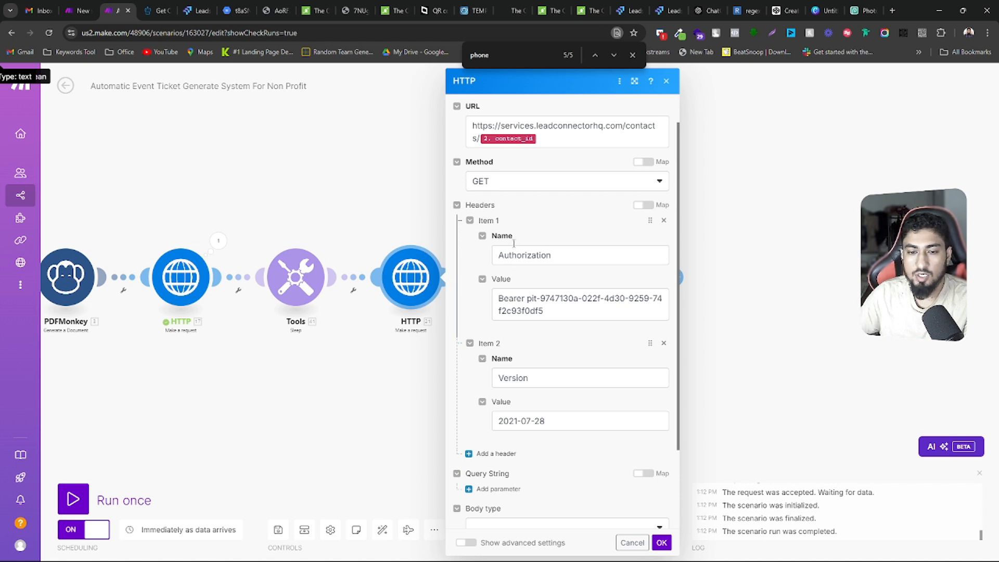
{"action": "scroll", "coordinate": [521, 324], "scroll_direction": "down", "scroll_amount": 2}
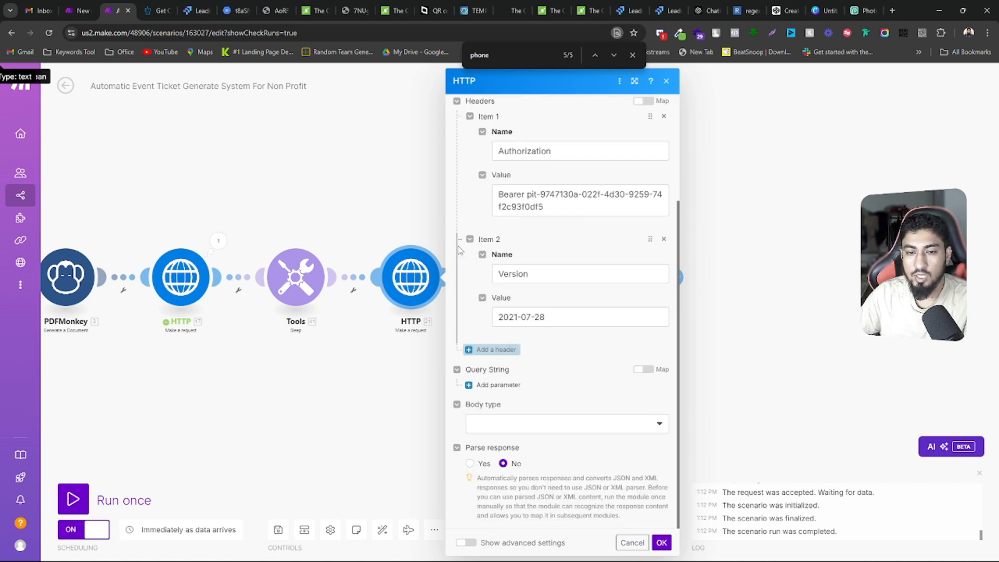
{"action": "scroll", "coordinate": [541, 398], "scroll_direction": "up", "scroll_amount": 3}
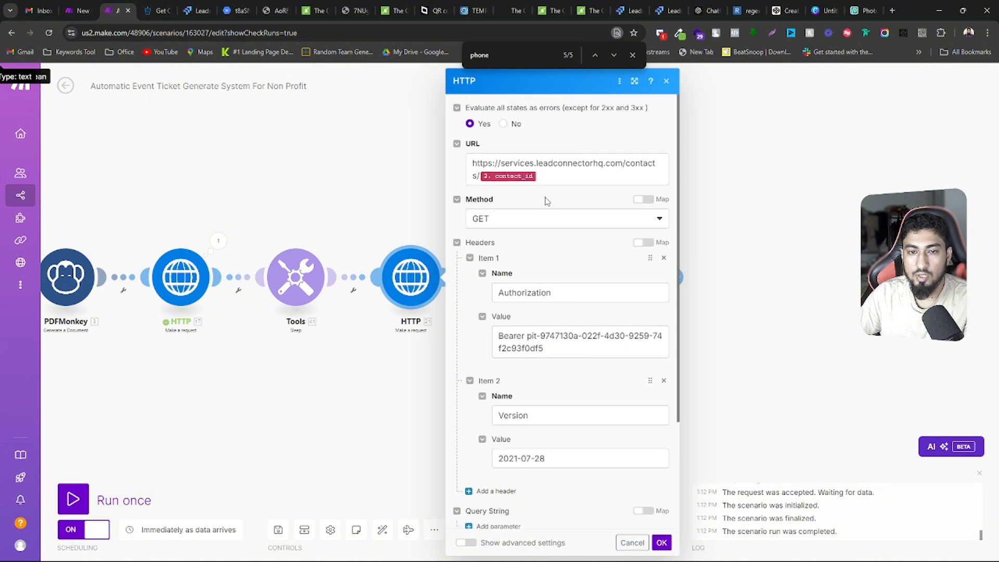
{"action": "scroll", "coordinate": [569, 327], "scroll_direction": "down", "scroll_amount": 3}
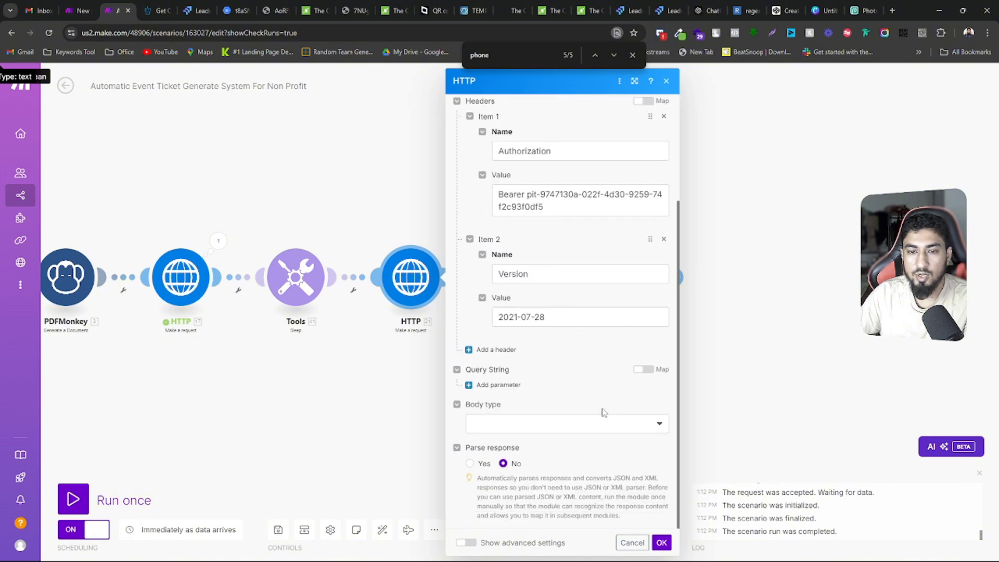
{"action": "left_click", "coordinate": [629, 542]}
Run only the HTTP module after Sleep, using the second previously used value for contact_id
{"action": "right_click", "coordinate": [401, 276]}
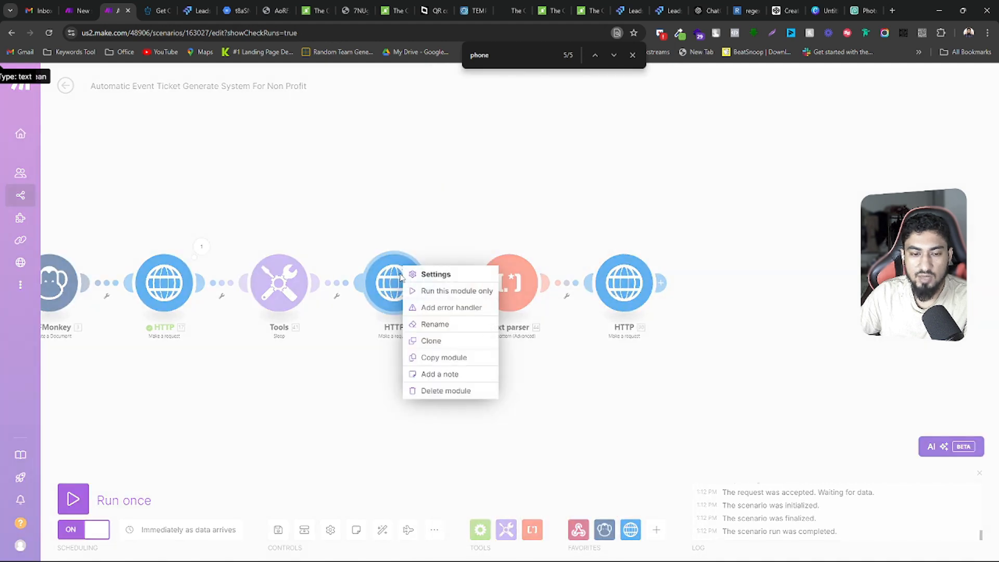
{"action": "left_click", "coordinate": [442, 290]}
{"action": "left_click", "coordinate": [504, 427]}
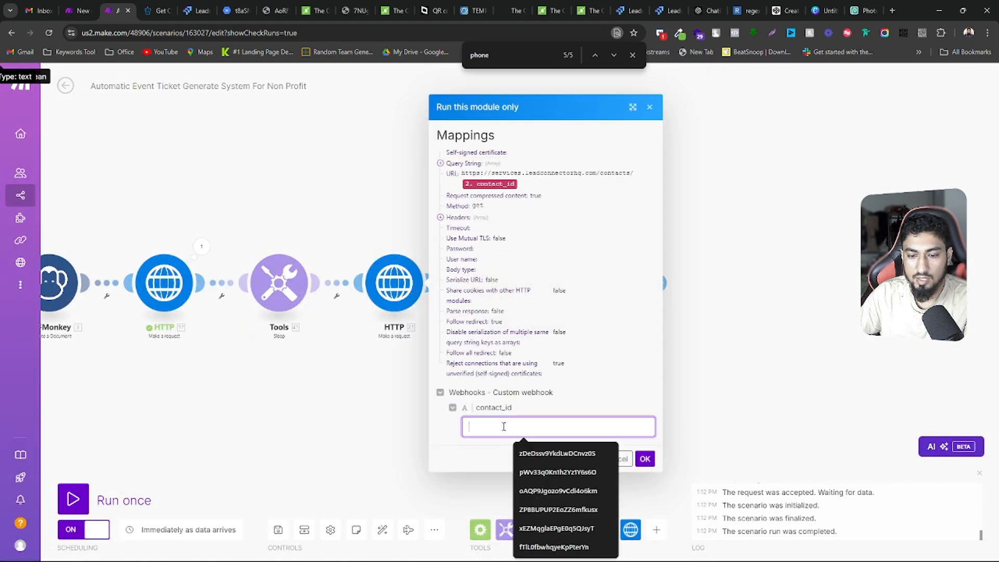
{"action": "left_click", "coordinate": [557, 472]}
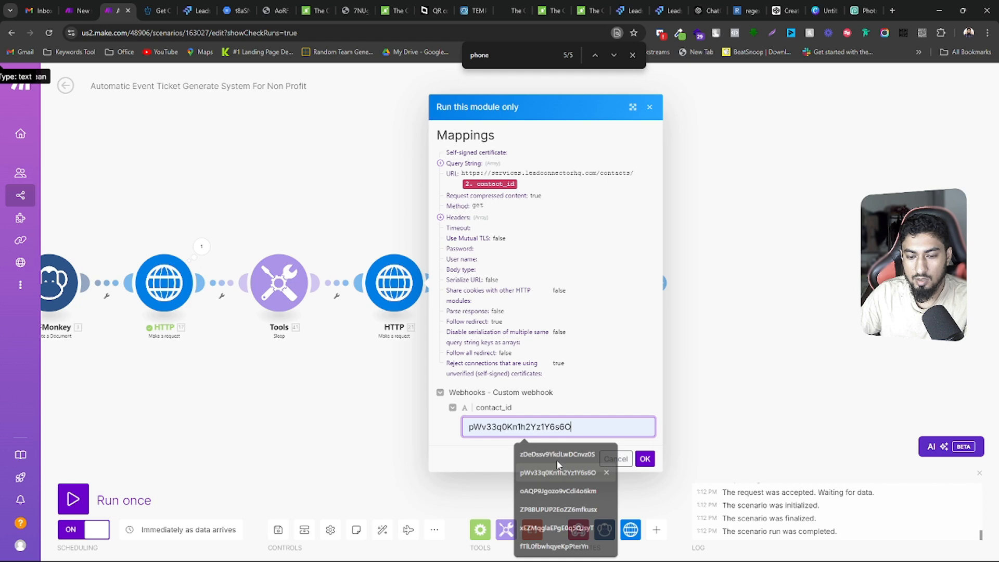
{"action": "left_click", "coordinate": [644, 459]}
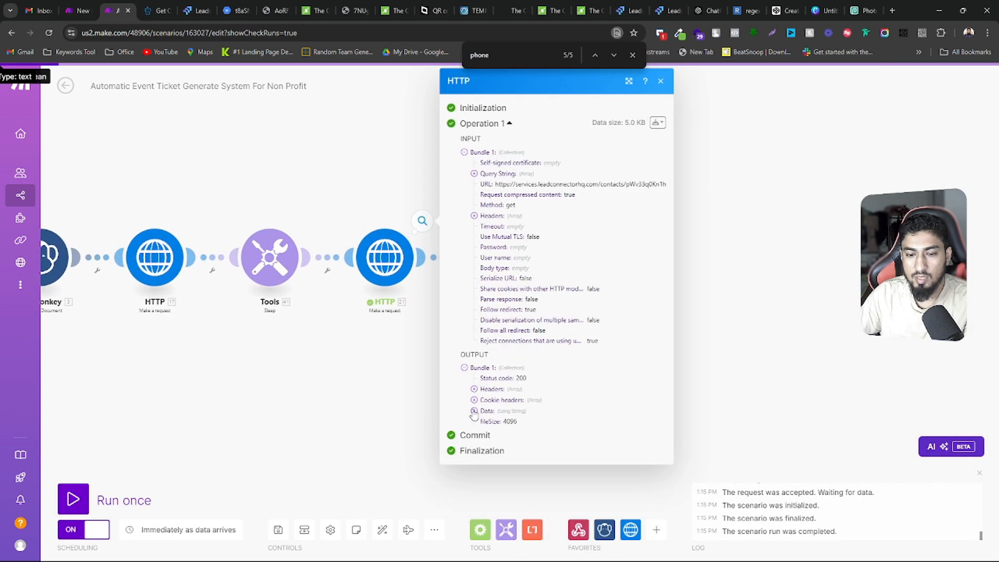
Expand Data in the HTTP module's output bundle and copy the entire contact response text
{"action": "left_click", "coordinate": [474, 410]}
{"action": "scroll", "coordinate": [556, 414], "scroll_direction": "down", "scroll_amount": 5}
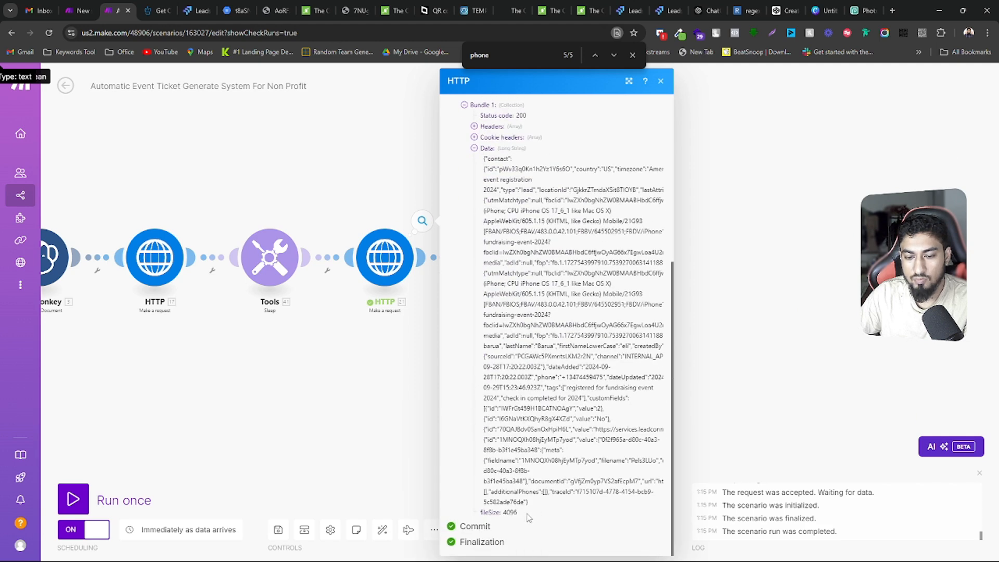
{"action": "left_click_drag", "start_coordinate": [527, 502], "coordinate": [484, 263]}
{"action": "scroll", "coordinate": [519, 355], "scroll_direction": "down", "scroll_amount": 2}
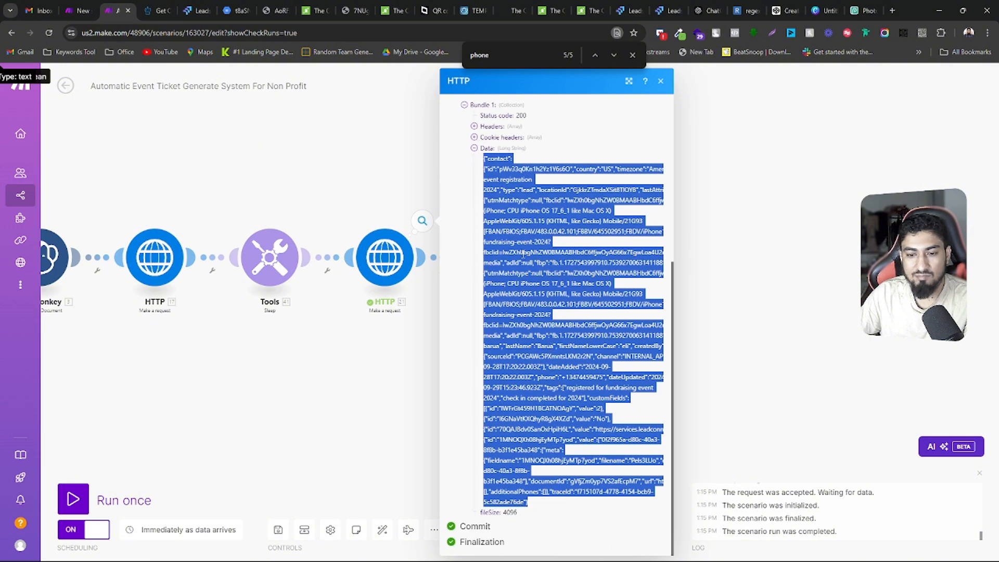
{"action": "right_click", "coordinate": [522, 176]}
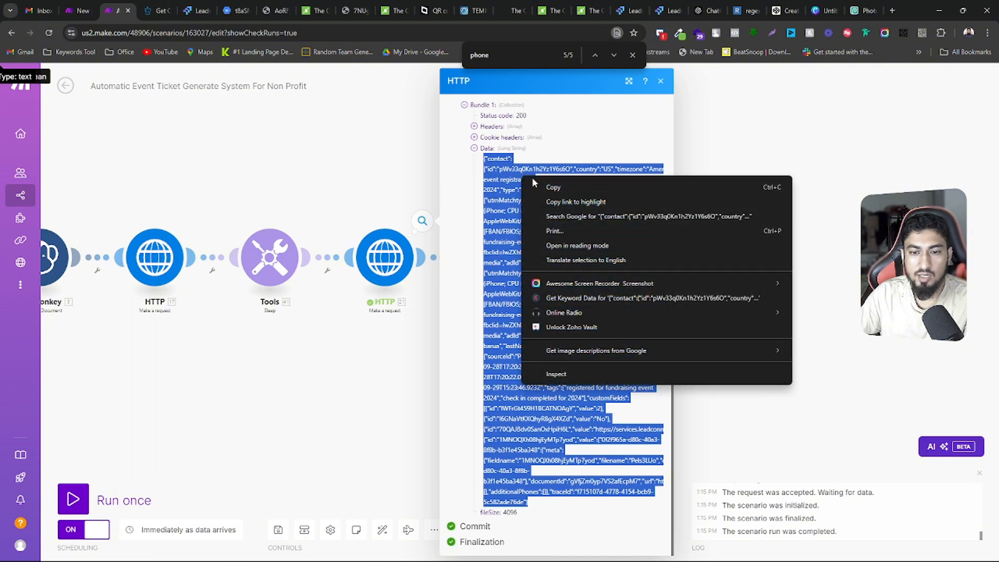
{"action": "left_click", "coordinate": [553, 187]}
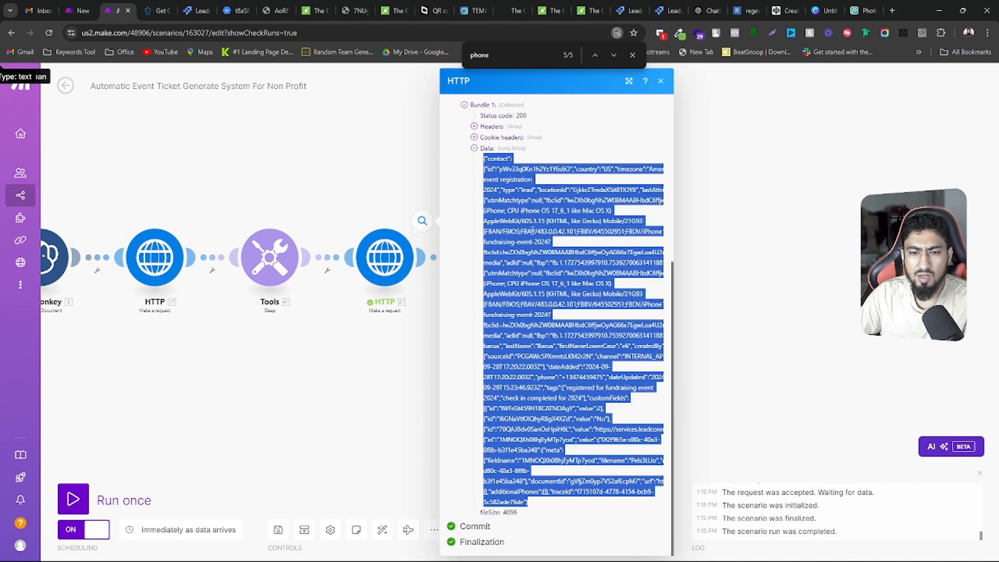
{"action": "right_click", "coordinate": [504, 207]}
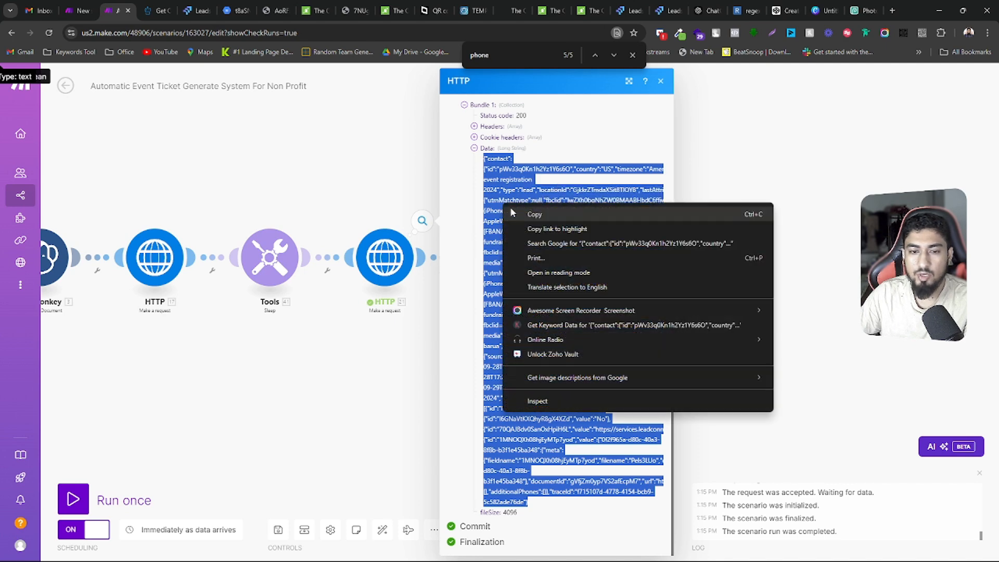
{"action": "left_click", "coordinate": [554, 218]}
Switch to ChatGPT, open the Contact Data Summary chat and review its raw contact data and the "format this into json" request
{"action": "left_click", "coordinate": [710, 5]}
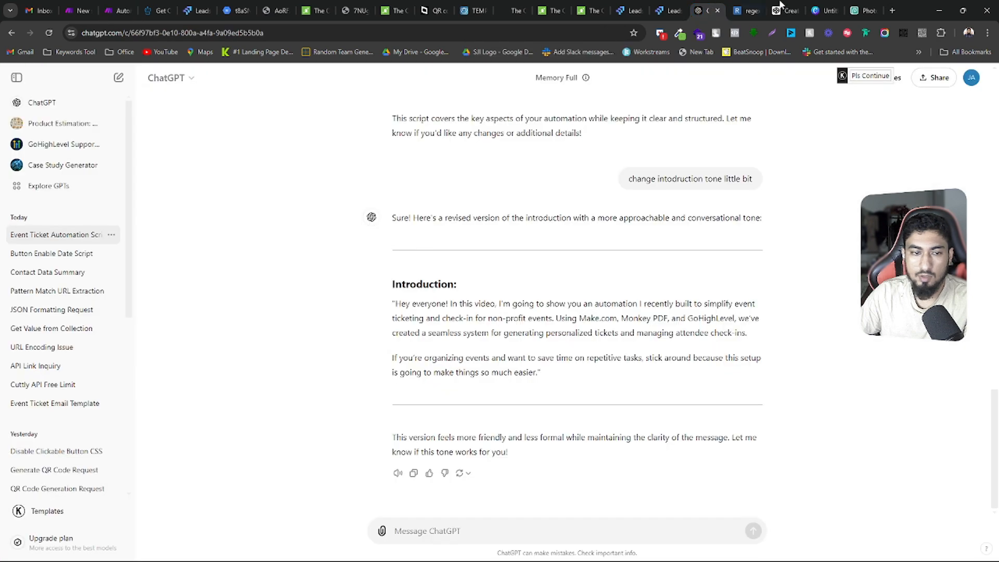
{"action": "left_click", "coordinate": [46, 273]}
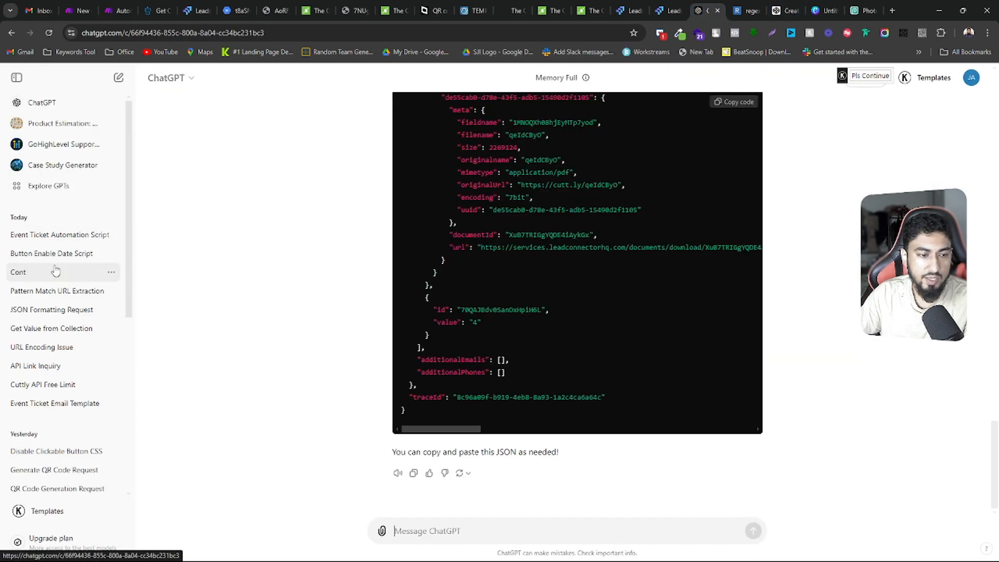
{"action": "scroll", "coordinate": [585, 304], "scroll_direction": "up", "scroll_amount": 10}
{"action": "scroll", "coordinate": [433, 289], "scroll_direction": "up", "scroll_amount": 10}
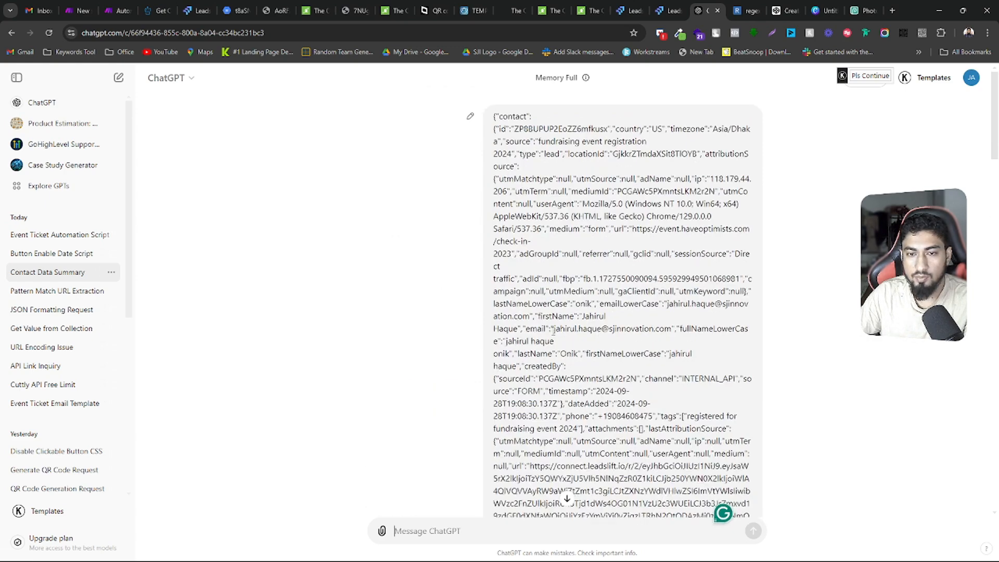
{"action": "scroll", "coordinate": [553, 332], "scroll_direction": "down", "scroll_amount": 8}
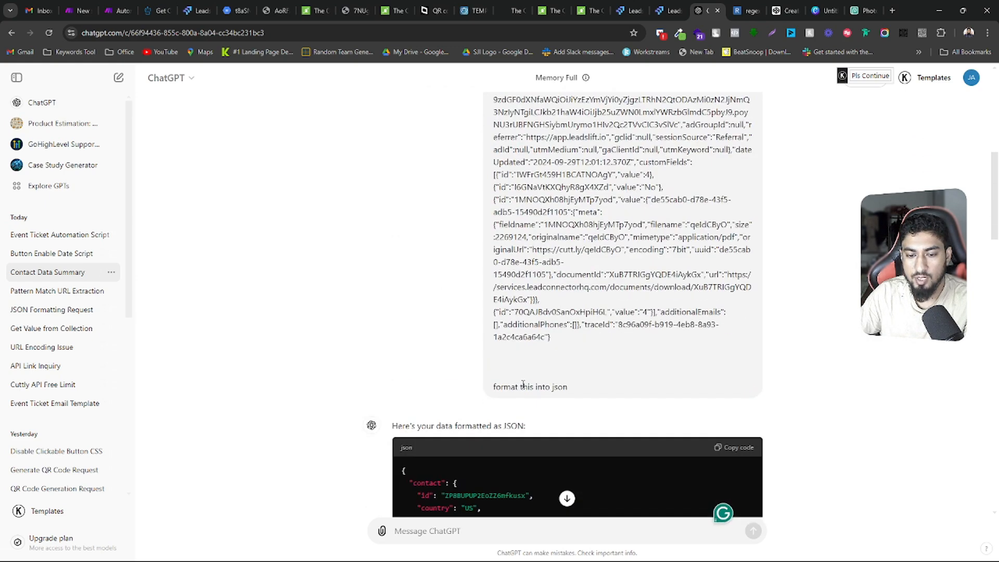
{"action": "scroll", "coordinate": [581, 391], "scroll_direction": "down", "scroll_amount": 6}
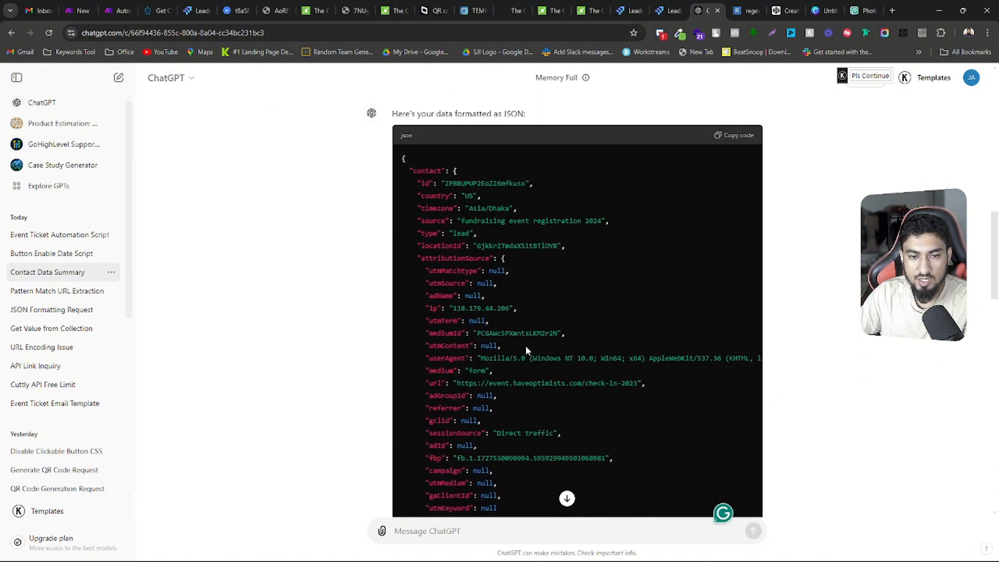
Compare the raw contact response in the prompt with the start of ChatGPT's formatted JSON
{"action": "scroll", "coordinate": [525, 347], "scroll_direction": "up", "scroll_amount": 10}
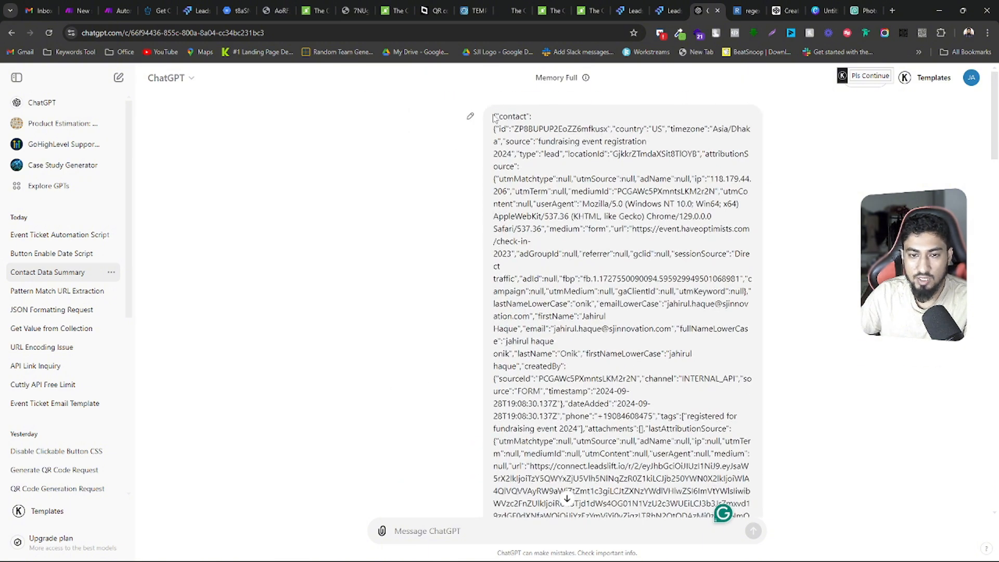
{"action": "left_click_drag", "start_coordinate": [494, 116], "coordinate": [508, 380]}
{"action": "scroll", "coordinate": [508, 375], "scroll_direction": "down", "scroll_amount": 5}
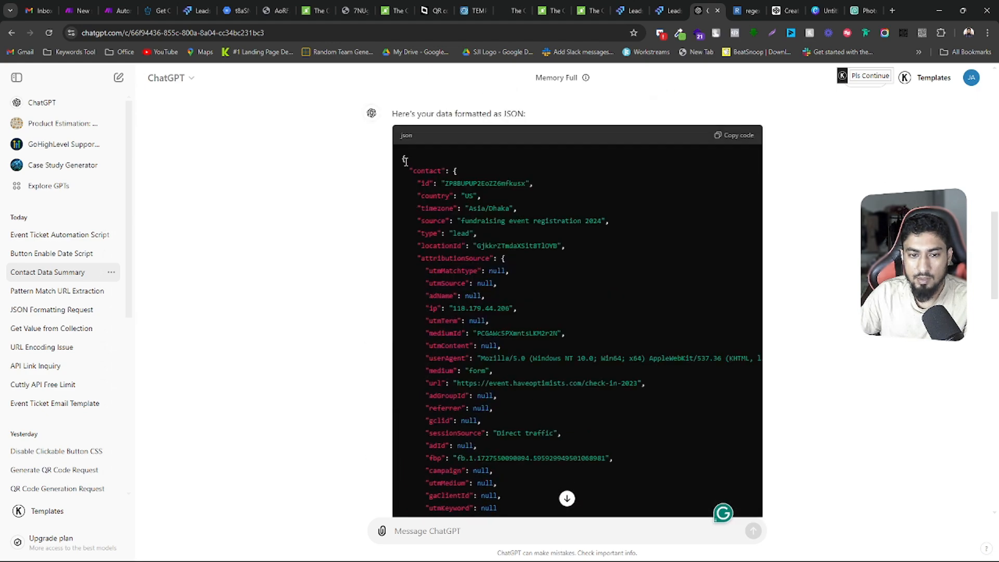
{"action": "left_click_drag", "start_coordinate": [405, 160], "coordinate": [468, 411]}
{"action": "left_click", "coordinate": [454, 222]}
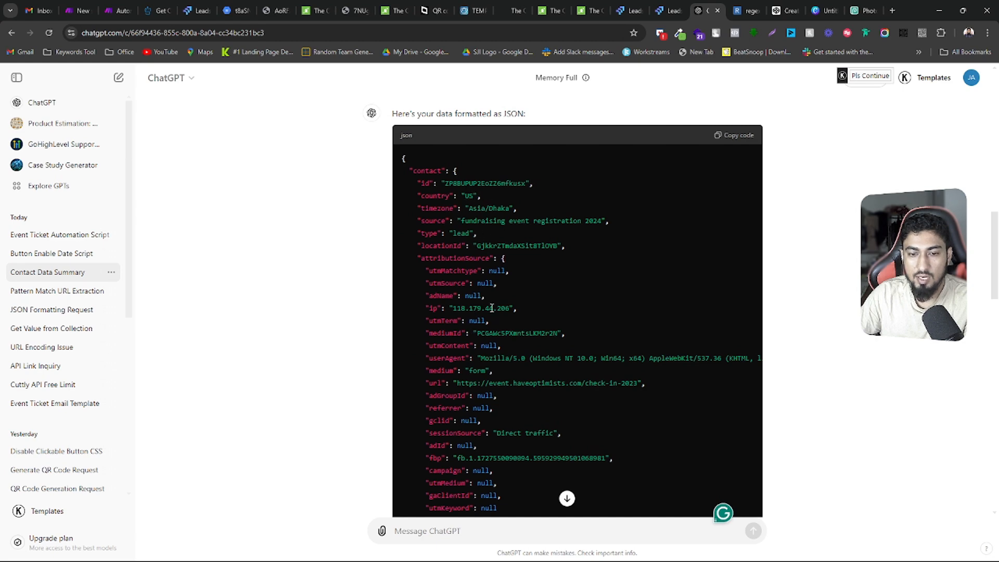
Examine the customFields section of the formatted JSON, highlighting the id and full block of the PDF file entry
{"action": "scroll", "coordinate": [491, 308], "scroll_direction": "down", "scroll_amount": 6}
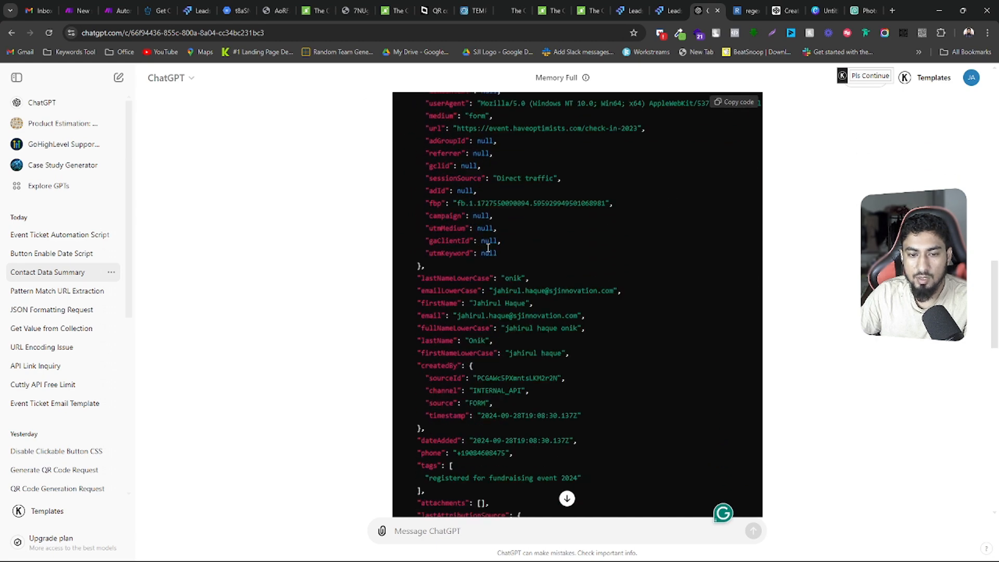
{"action": "scroll", "coordinate": [513, 323], "scroll_direction": "down", "scroll_amount": 8}
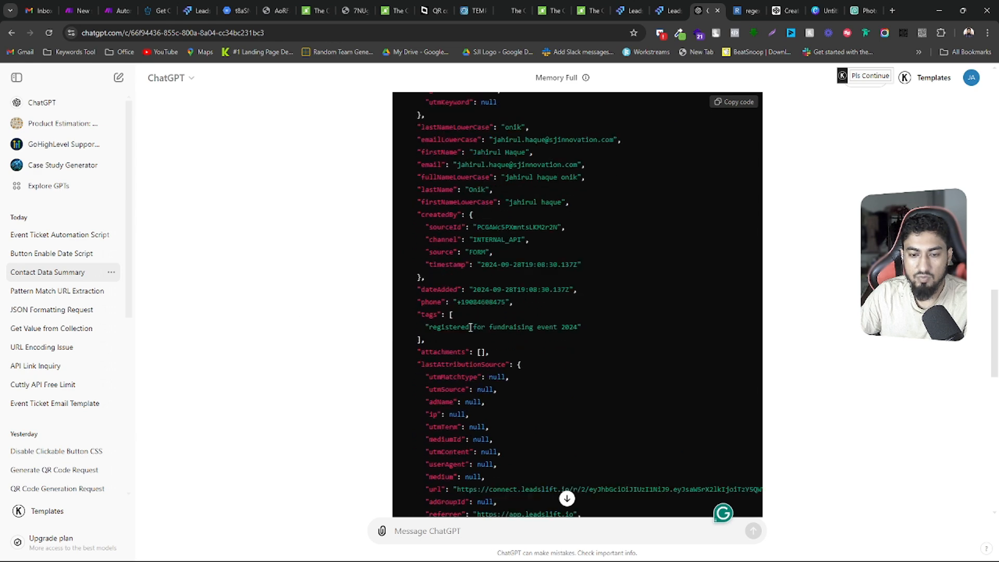
{"action": "scroll", "coordinate": [472, 328], "scroll_direction": "down", "scroll_amount": 6}
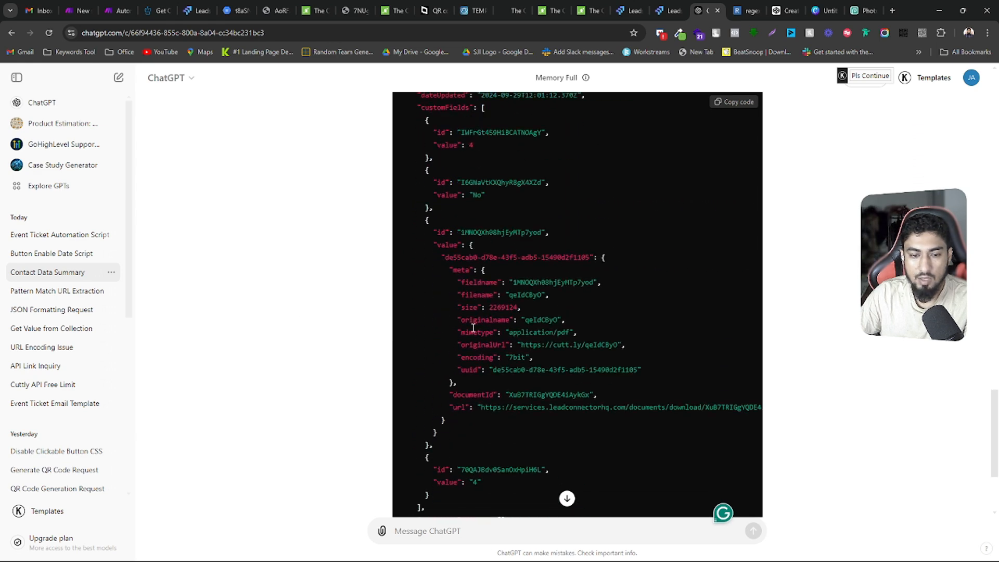
{"action": "scroll", "coordinate": [483, 313], "scroll_direction": "up", "scroll_amount": 2}
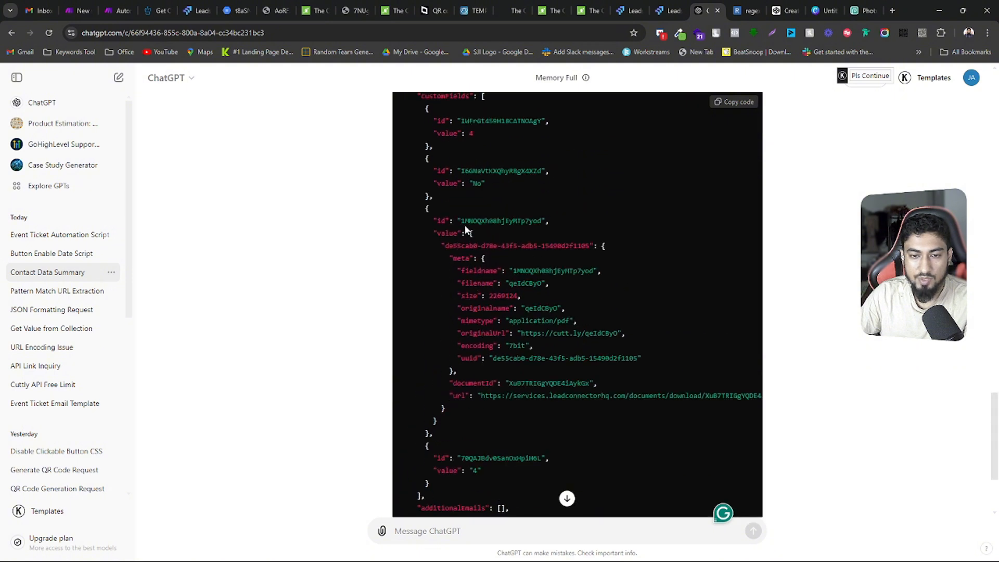
{"action": "left_click_drag", "start_coordinate": [461, 221], "coordinate": [543, 220]}
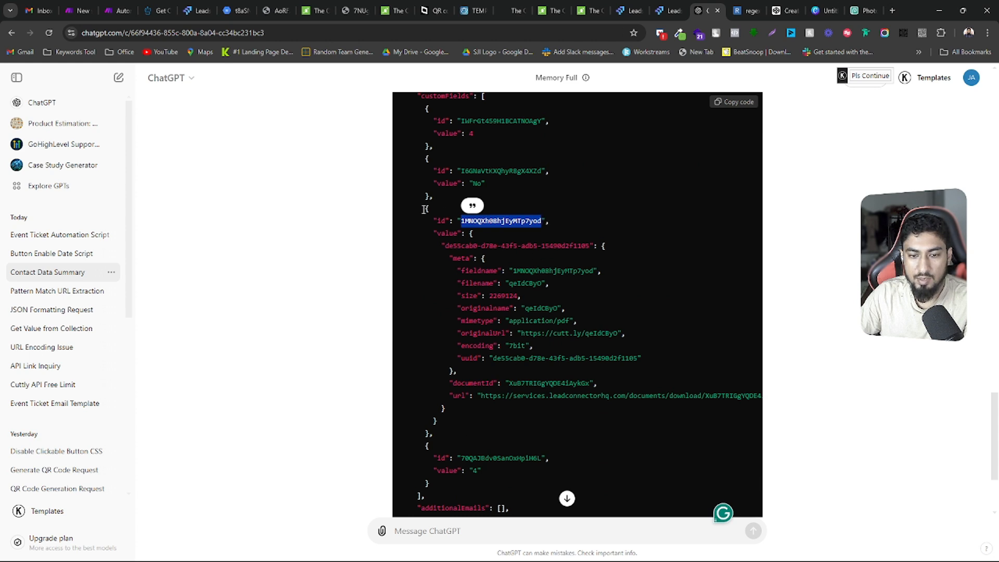
{"action": "left_click_drag", "start_coordinate": [425, 209], "coordinate": [437, 422]}
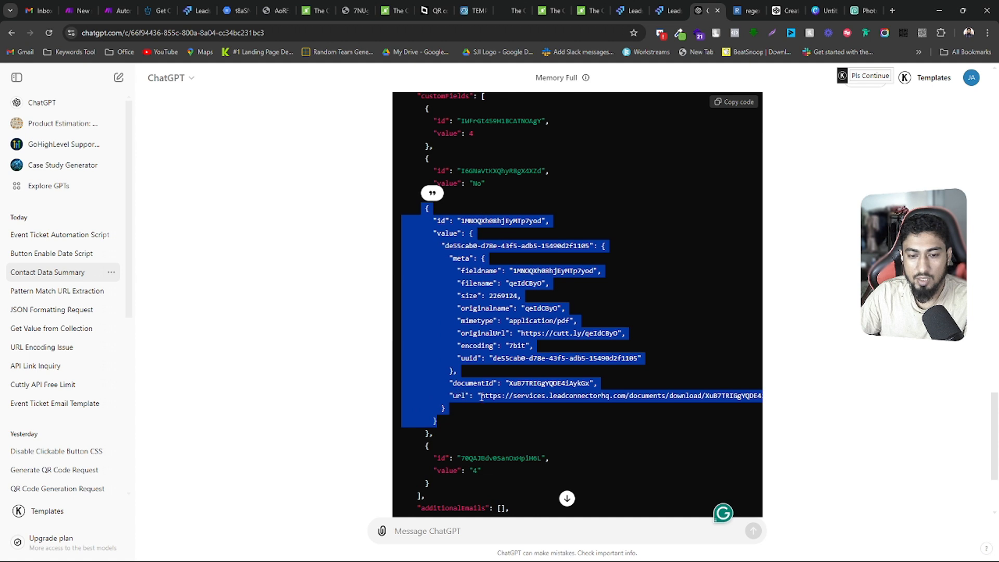
{"action": "left_click", "coordinate": [481, 396]}
{"action": "left_click_drag", "start_coordinate": [480, 396], "coordinate": [605, 398]}
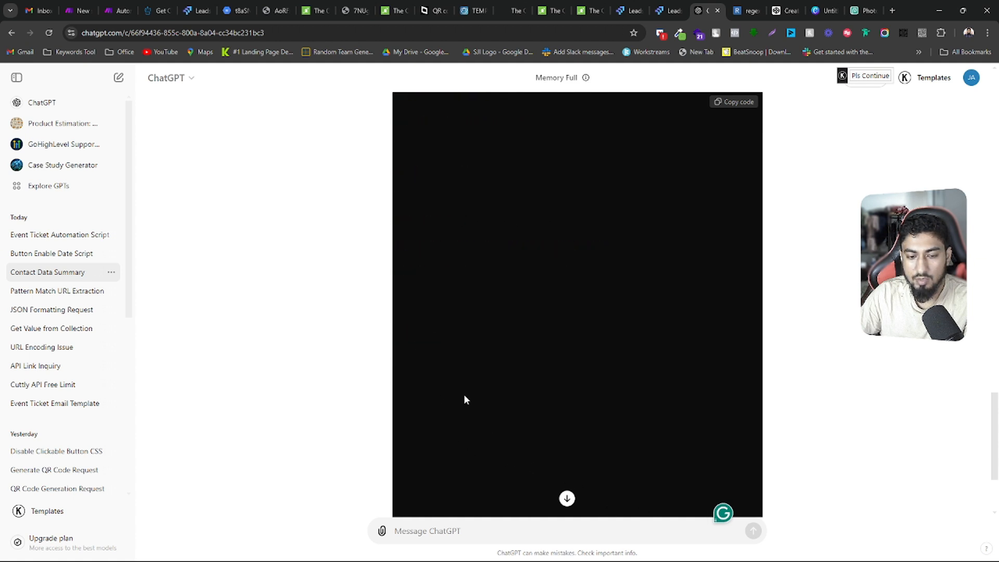
{"action": "scroll", "coordinate": [483, 447], "scroll_direction": "down", "scroll_amount": 1}
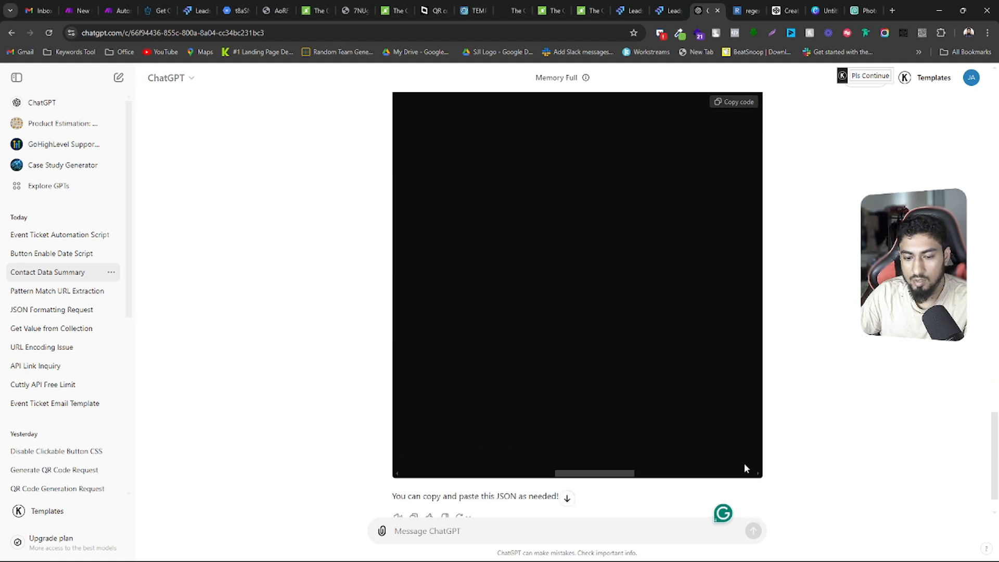
{"action": "left_click_drag", "start_coordinate": [594, 474], "coordinate": [439, 476]}
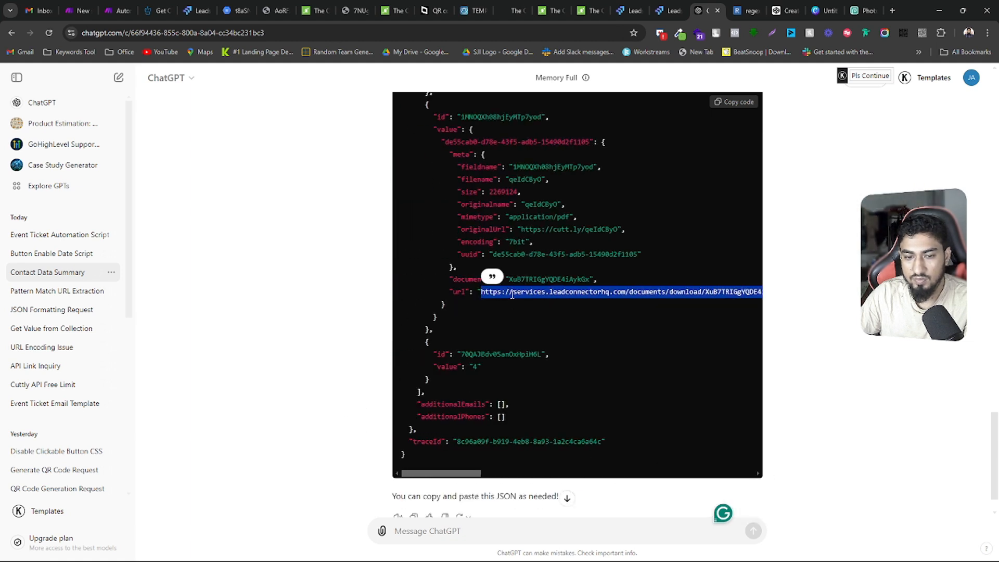
{"action": "triple_click", "coordinate": [511, 295]}
{"action": "left_click", "coordinate": [485, 296]}
{"action": "left_click_drag", "start_coordinate": [483, 294], "coordinate": [678, 293]}
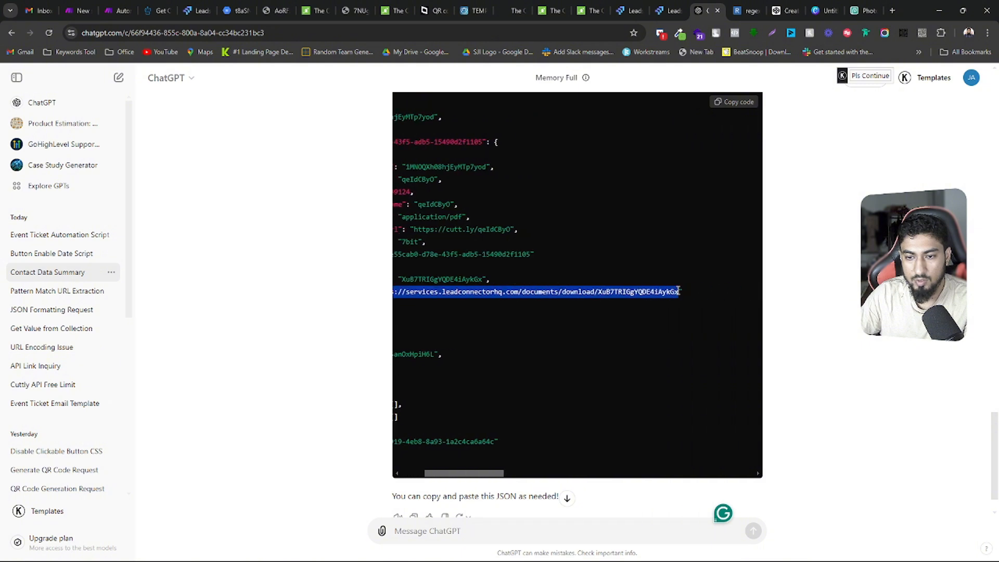
{"action": "right_click", "coordinate": [644, 294]}
{"action": "left_click", "coordinate": [667, 292]}
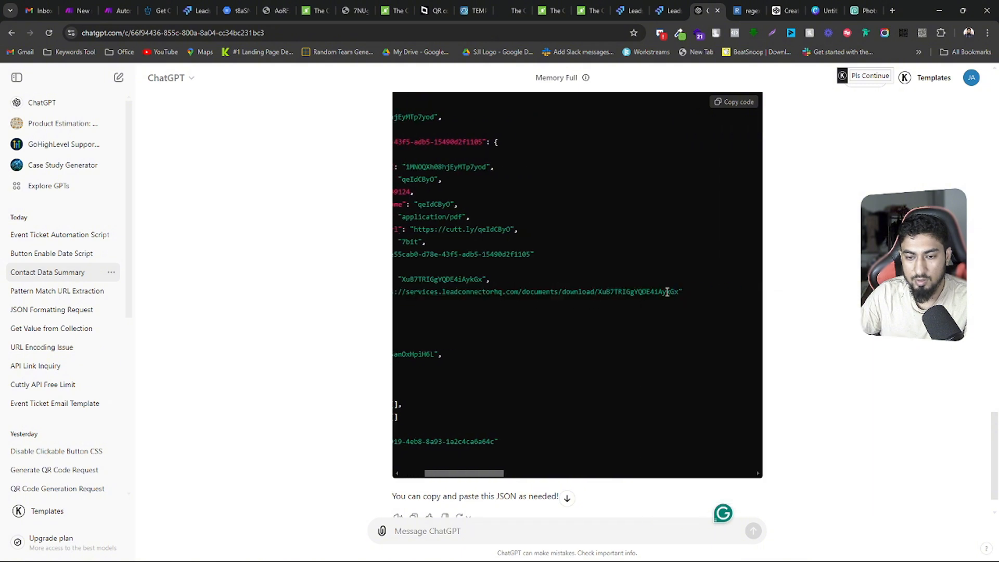
Open the full document download URL from the PDF file entry to view the ticket, and return to the Make scenario
{"action": "left_click_drag", "start_coordinate": [679, 292], "coordinate": [480, 292]}
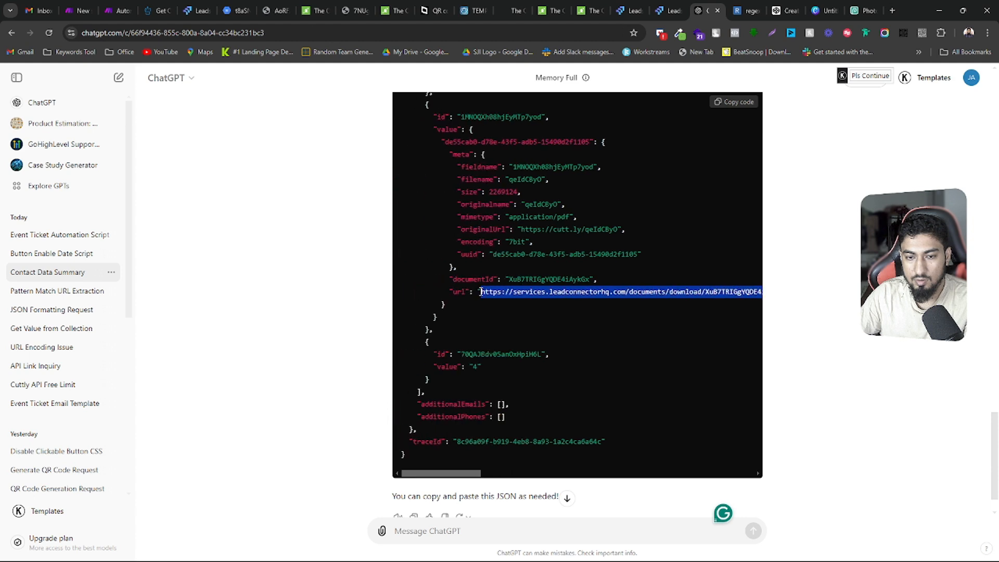
{"action": "right_click", "coordinate": [493, 294]}
{"action": "left_click", "coordinate": [535, 331]}
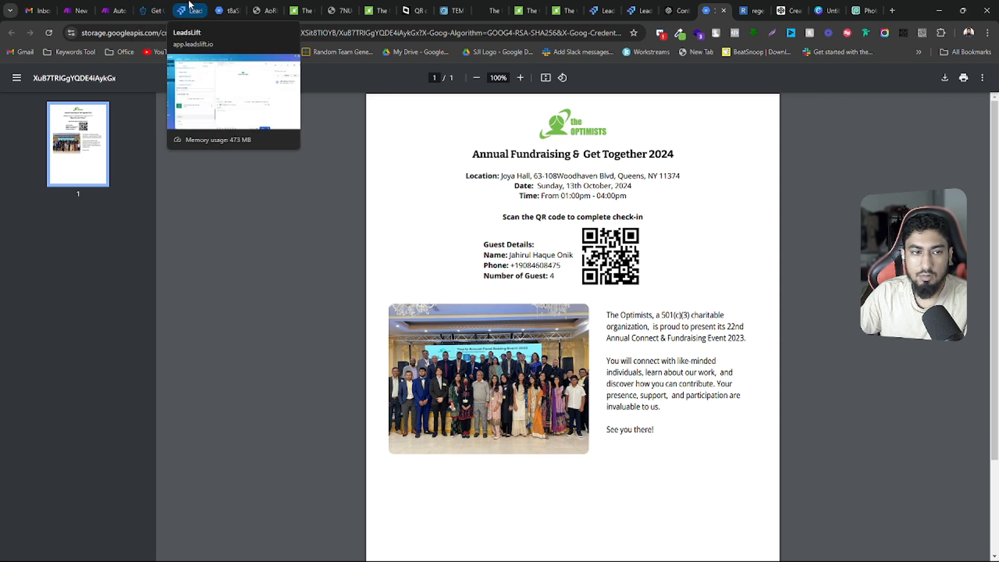
{"action": "left_click", "coordinate": [112, 10]}
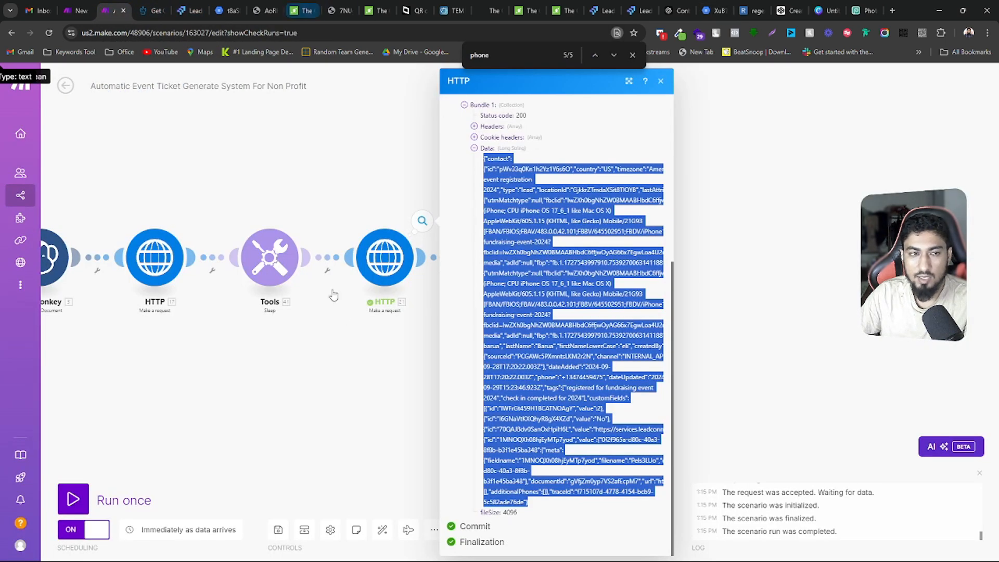
Open the Text parser module and review its match options and source text, highlighting the leadconnectorhq download URL pattern
{"action": "left_click", "coordinate": [341, 357]}
{"action": "left_click", "coordinate": [477, 260]}
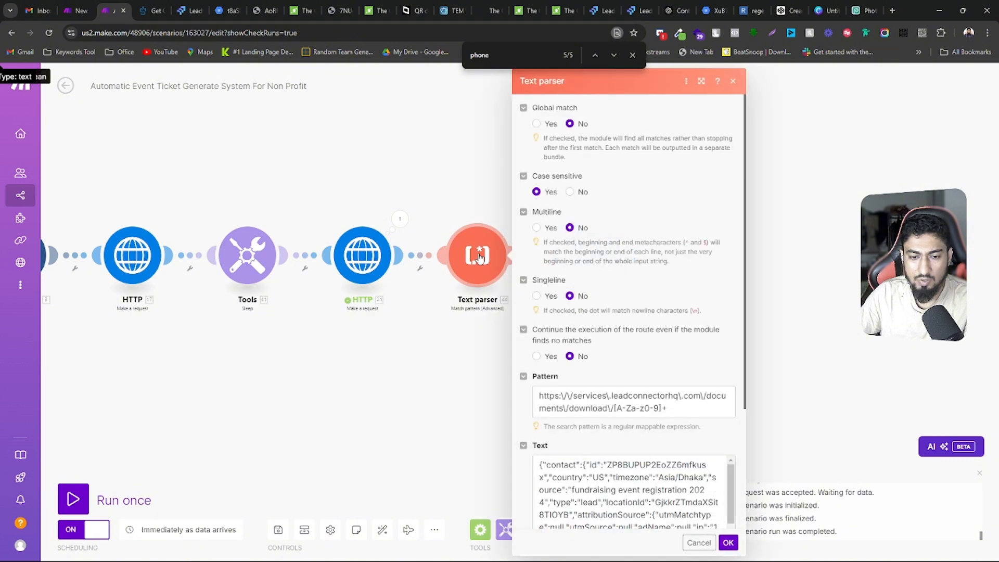
{"action": "scroll", "coordinate": [627, 332], "scroll_direction": "down", "scroll_amount": 3}
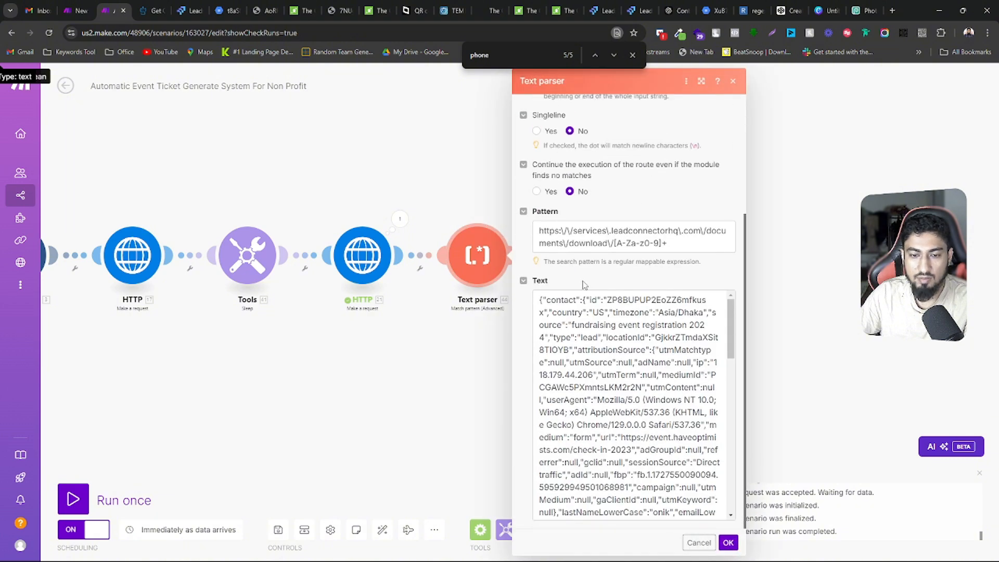
{"action": "scroll", "coordinate": [603, 289], "scroll_direction": "up", "scroll_amount": 2}
{"action": "scroll", "coordinate": [608, 270], "scroll_direction": "up", "scroll_amount": 2}
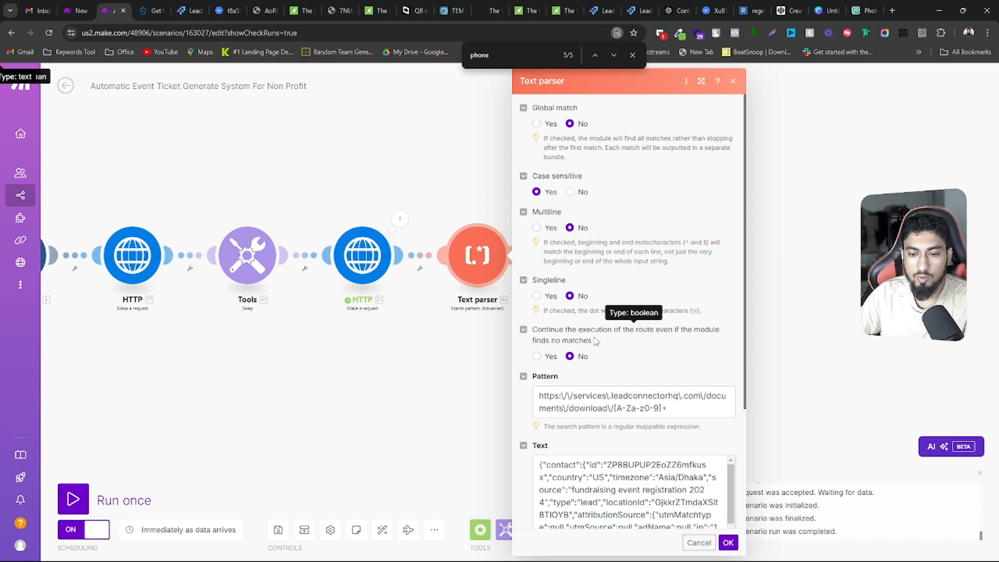
{"action": "scroll", "coordinate": [590, 335], "scroll_direction": "down", "scroll_amount": 2}
{"action": "left_click", "coordinate": [680, 302]}
{"action": "left_click_drag", "start_coordinate": [680, 303], "coordinate": [539, 290]}
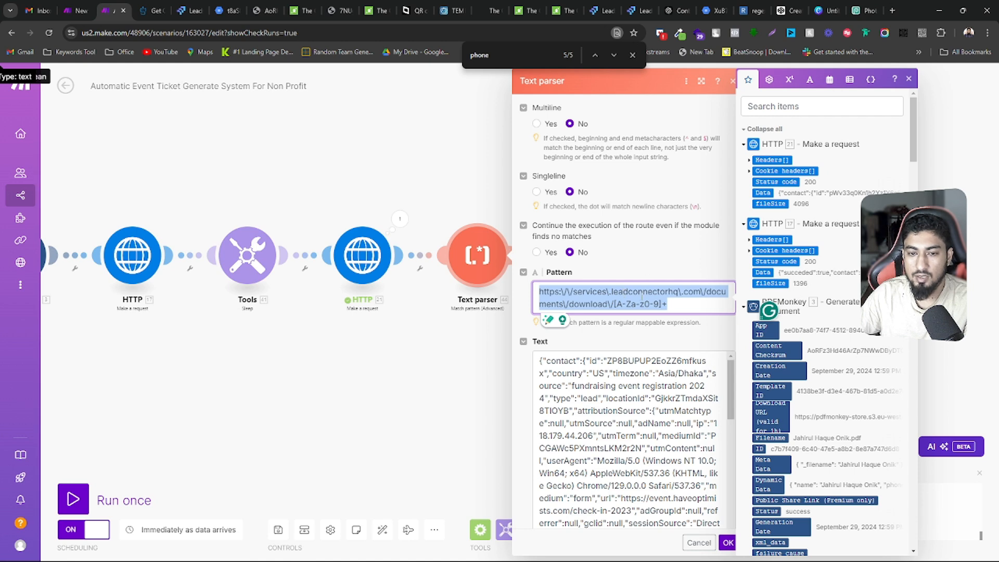
Replace the sample contact text in the Text parser's Text field with the Data output of HTTP module 21
{"action": "scroll", "coordinate": [656, 347], "scroll_direction": "down", "scroll_amount": 10}
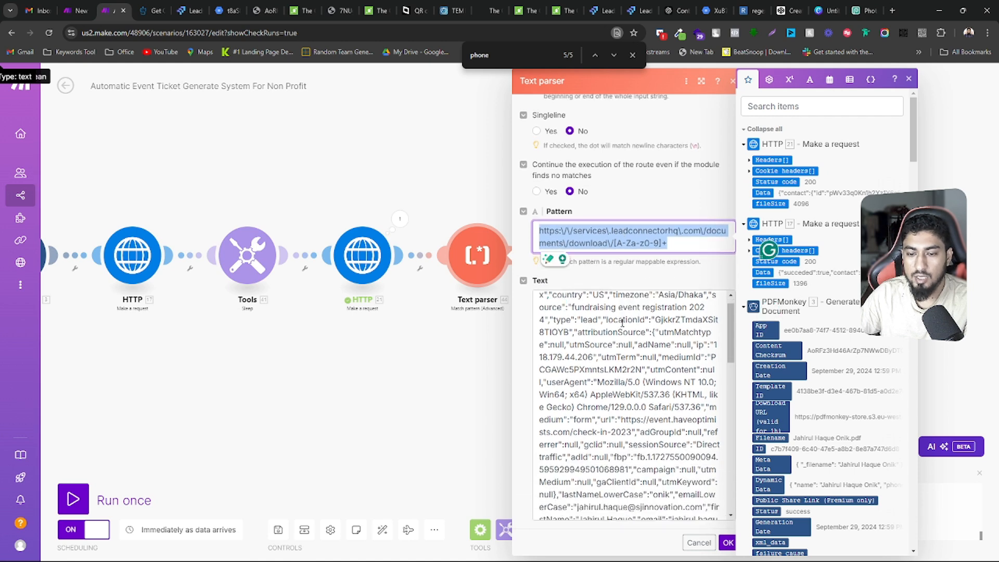
{"action": "left_click", "coordinate": [619, 342]}
{"action": "key", "text": "ctrl+a"}
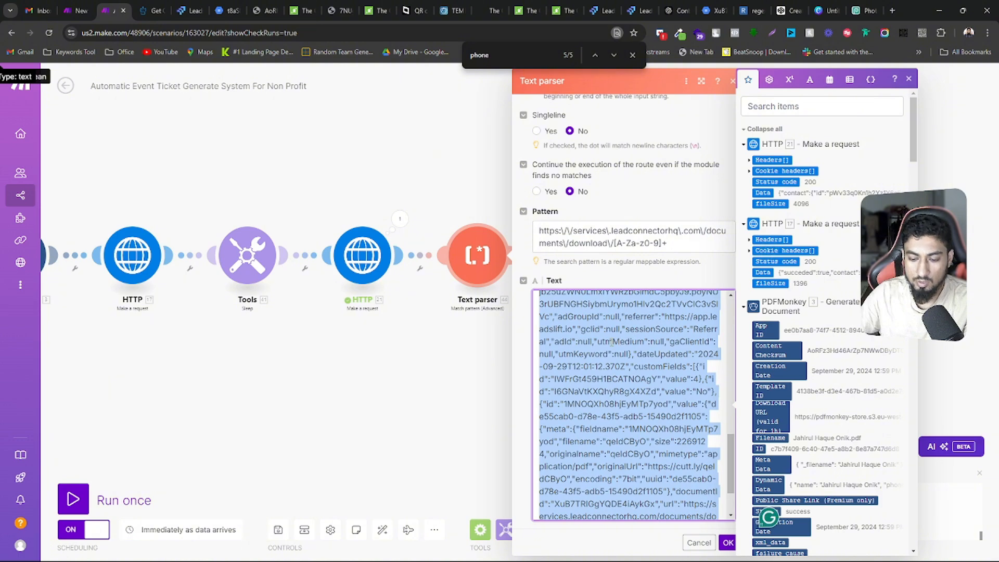
{"action": "key", "text": "BackSpace"}
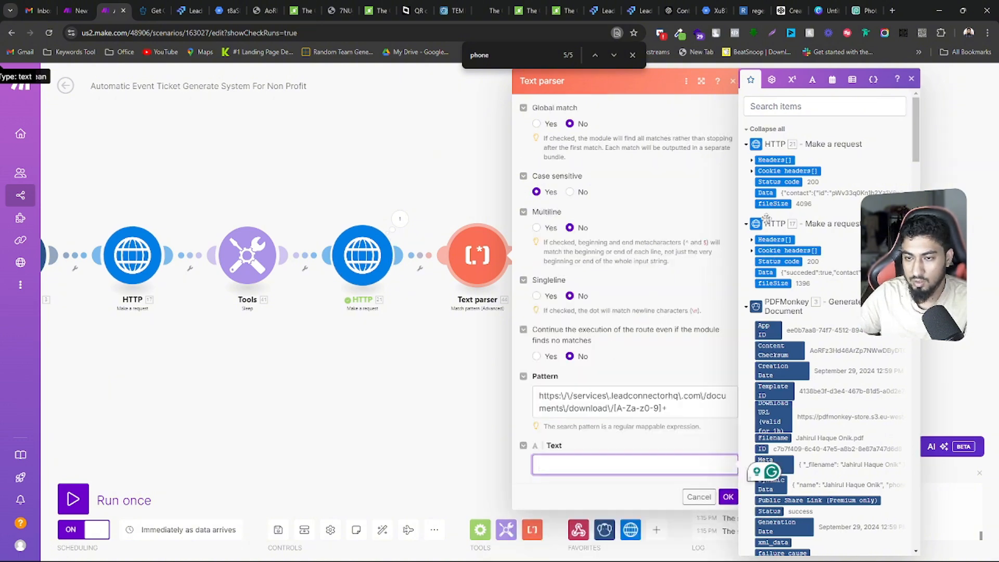
{"action": "scroll", "coordinate": [759, 319], "scroll_direction": "down", "scroll_amount": 3}
{"action": "scroll", "coordinate": [759, 320], "scroll_direction": "down", "scroll_amount": 15}
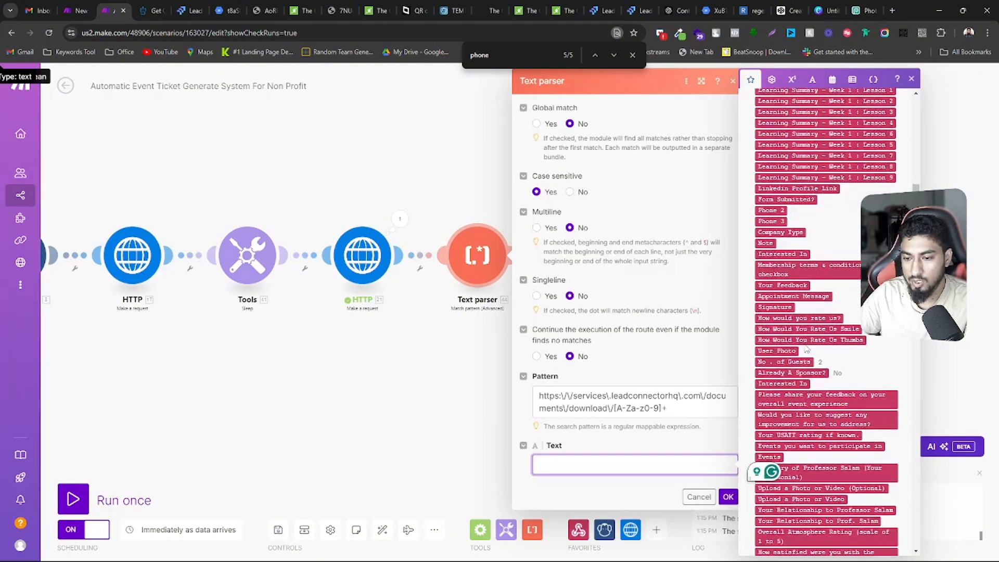
{"action": "scroll", "coordinate": [810, 342], "scroll_direction": "down", "scroll_amount": 15}
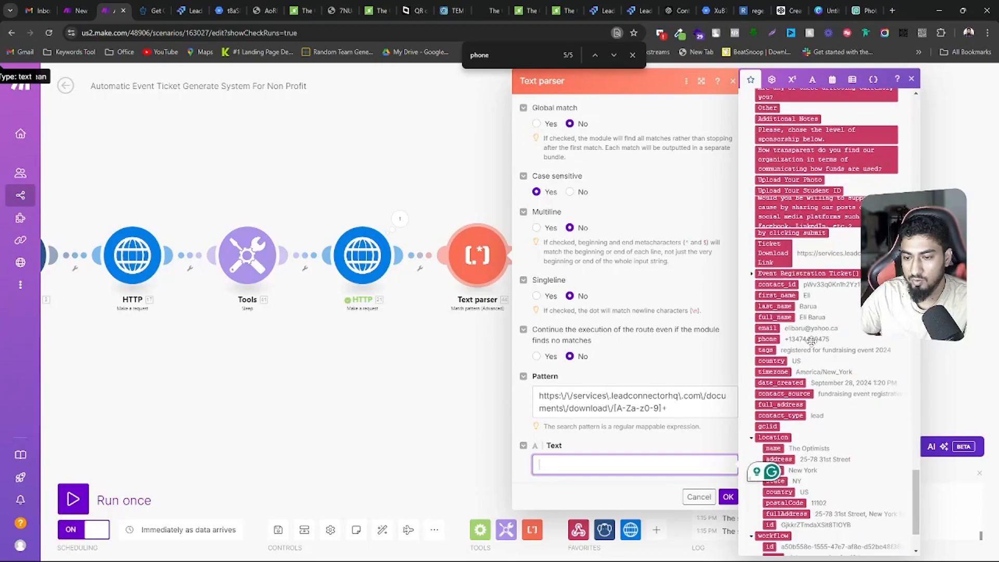
{"action": "scroll", "coordinate": [814, 346], "scroll_direction": "up", "scroll_amount": 20}
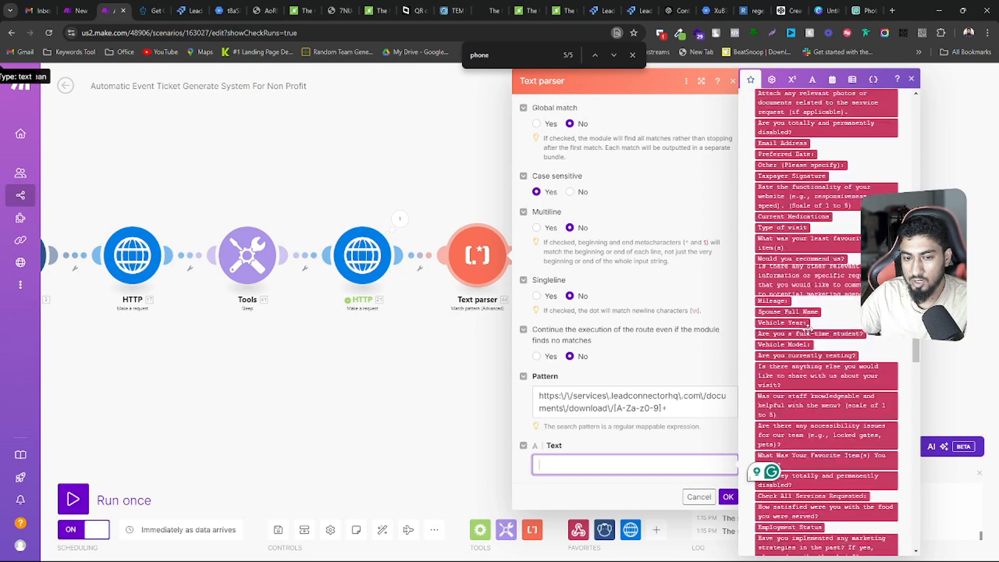
{"action": "scroll", "coordinate": [807, 330], "scroll_direction": "up", "scroll_amount": 2}
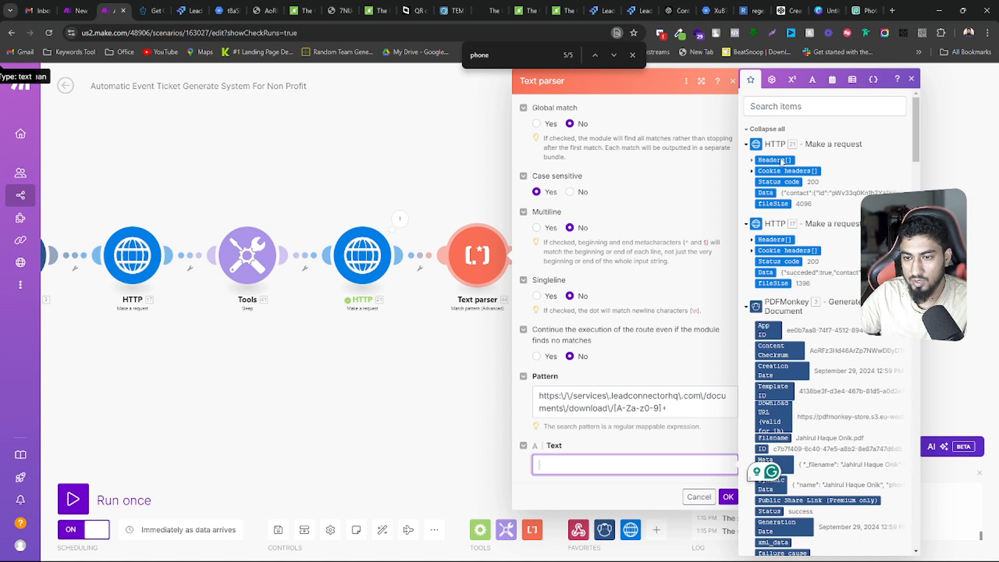
{"action": "left_click", "coordinate": [765, 192]}
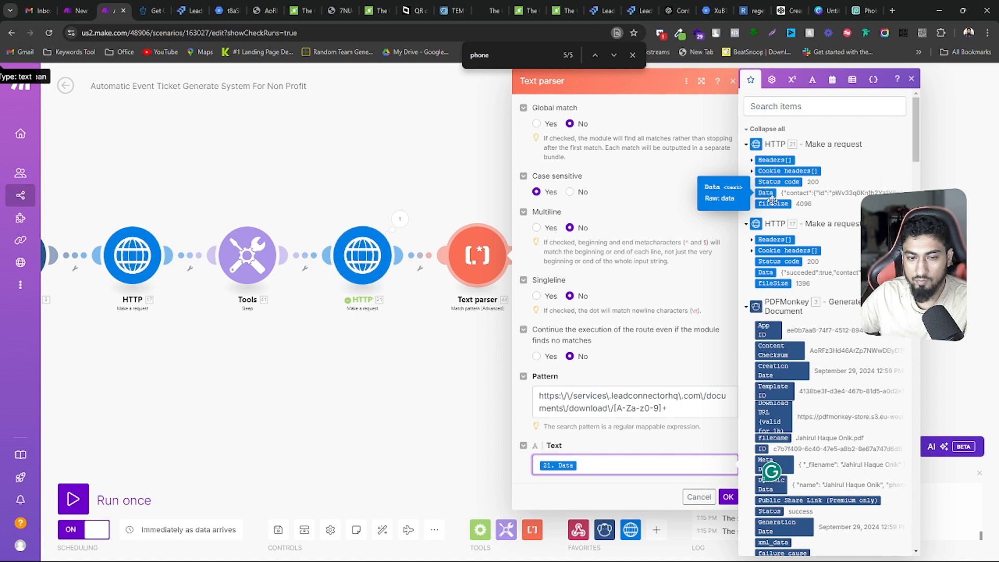
Highlight the Text parser's regex pattern for review and save the module settings
{"action": "left_click", "coordinate": [563, 453]}
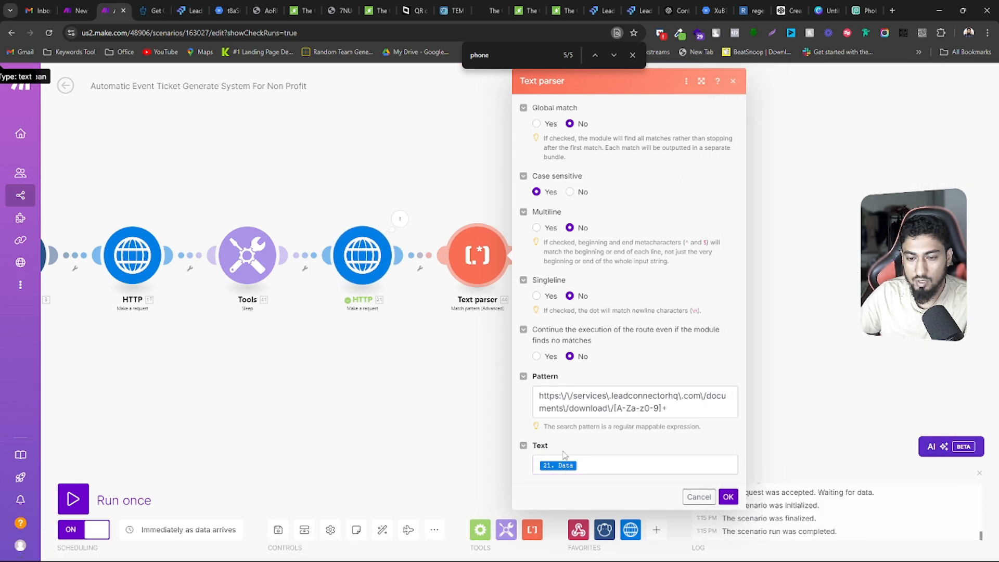
{"action": "left_click_drag", "start_coordinate": [677, 410], "coordinate": [516, 389]}
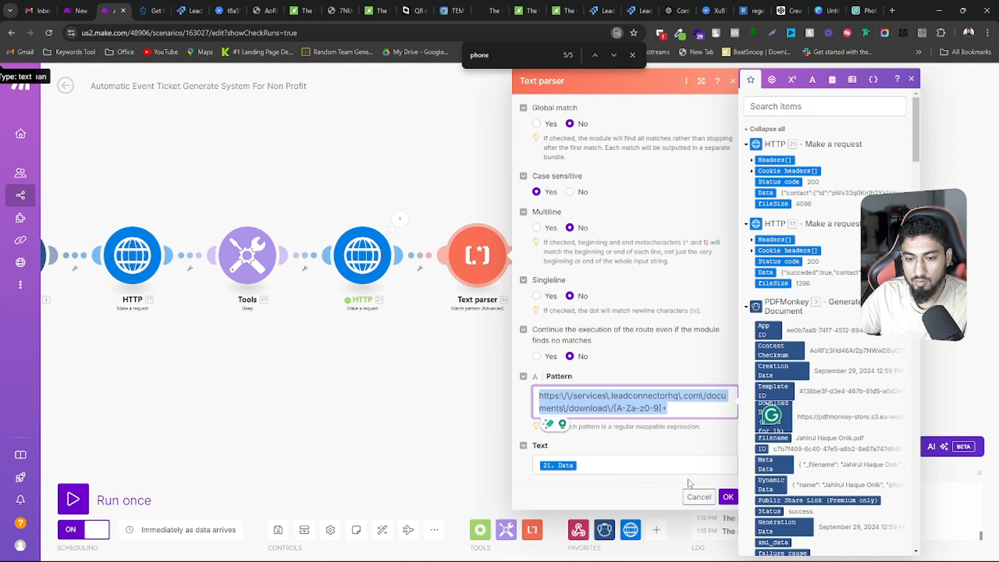
{"action": "left_click", "coordinate": [728, 498]}
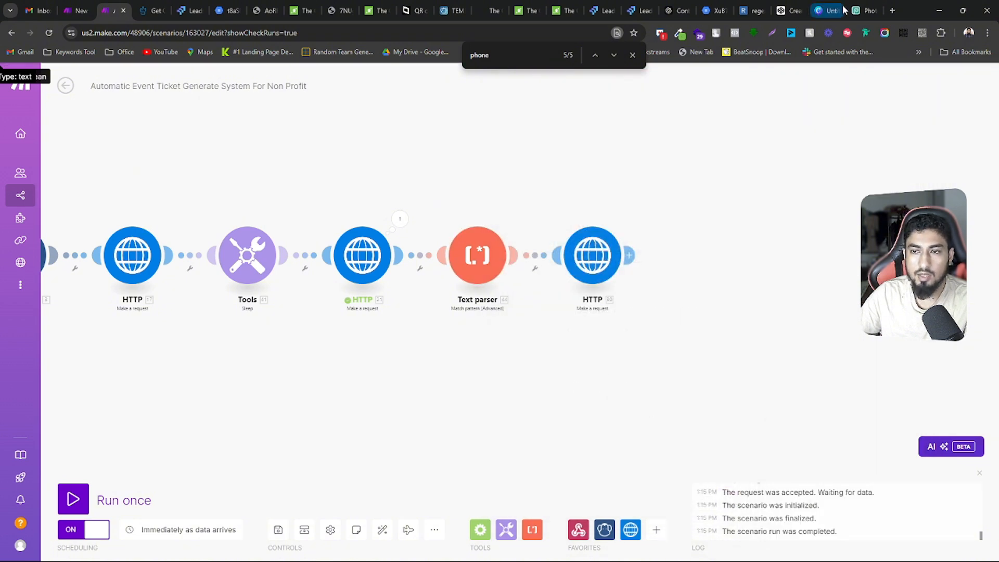
Switch to ChatGPT, open the Pattern Match URL Extraction chat and read back through the replies to the original prompt
{"action": "left_click", "coordinate": [674, 11]}
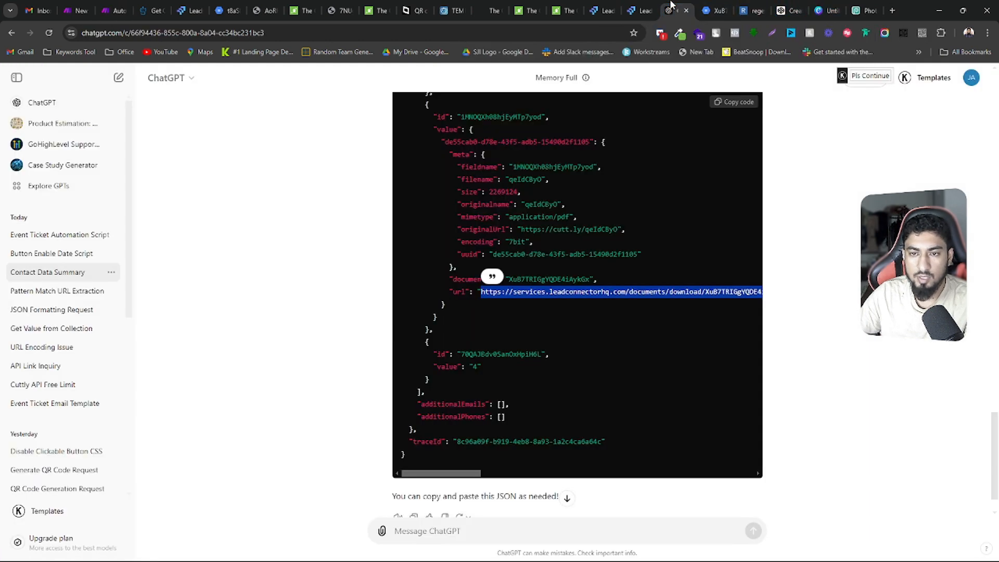
{"action": "left_click", "coordinate": [40, 291]}
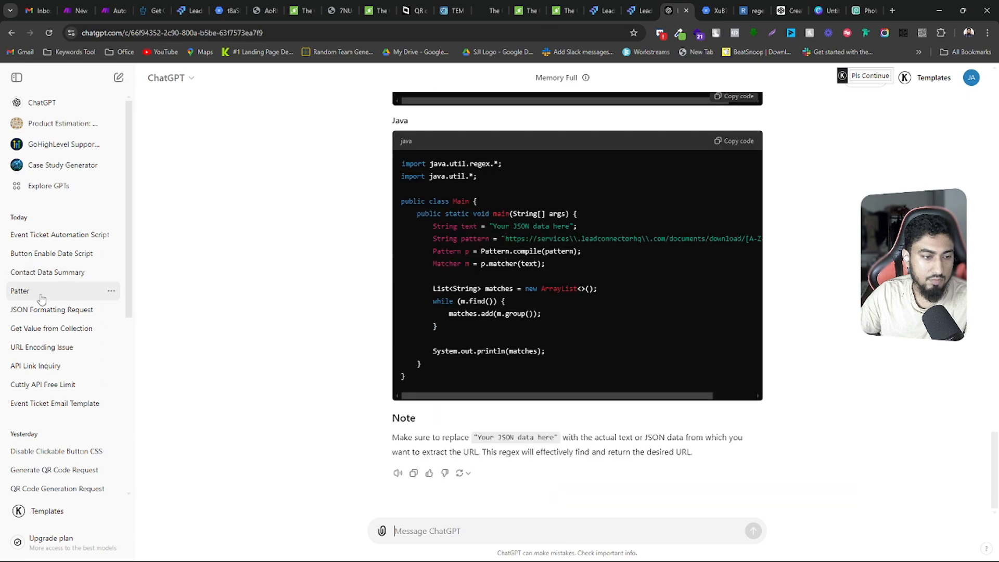
{"action": "scroll", "coordinate": [509, 322], "scroll_direction": "up", "scroll_amount": 8}
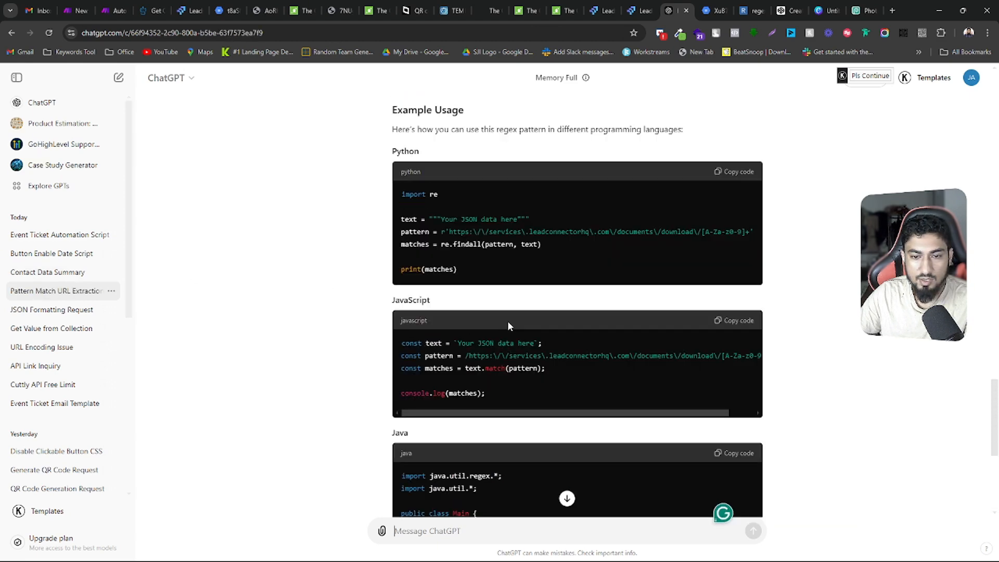
{"action": "scroll", "coordinate": [509, 327], "scroll_direction": "down", "scroll_amount": 10}
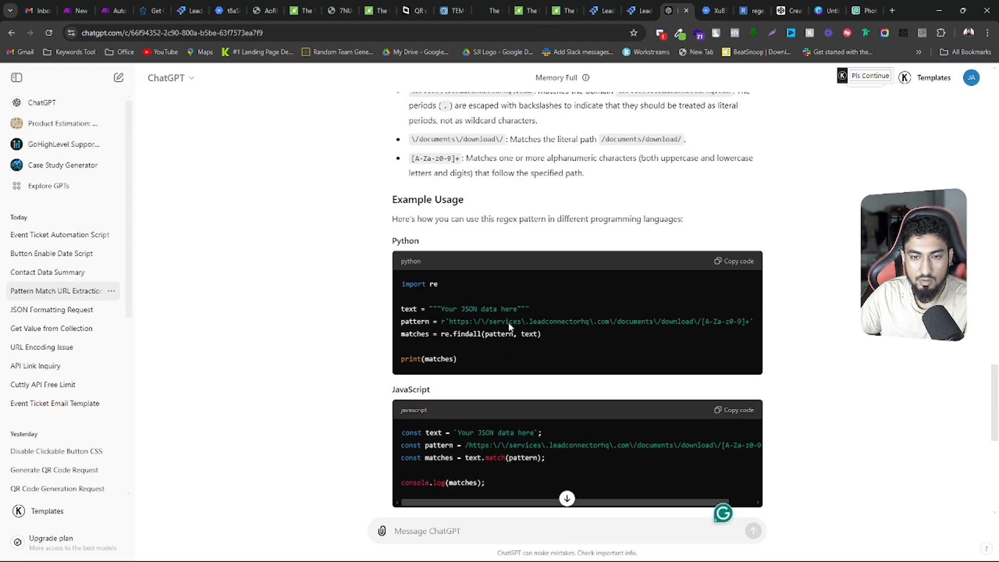
{"action": "scroll", "coordinate": [514, 372], "scroll_direction": "up", "scroll_amount": 15}
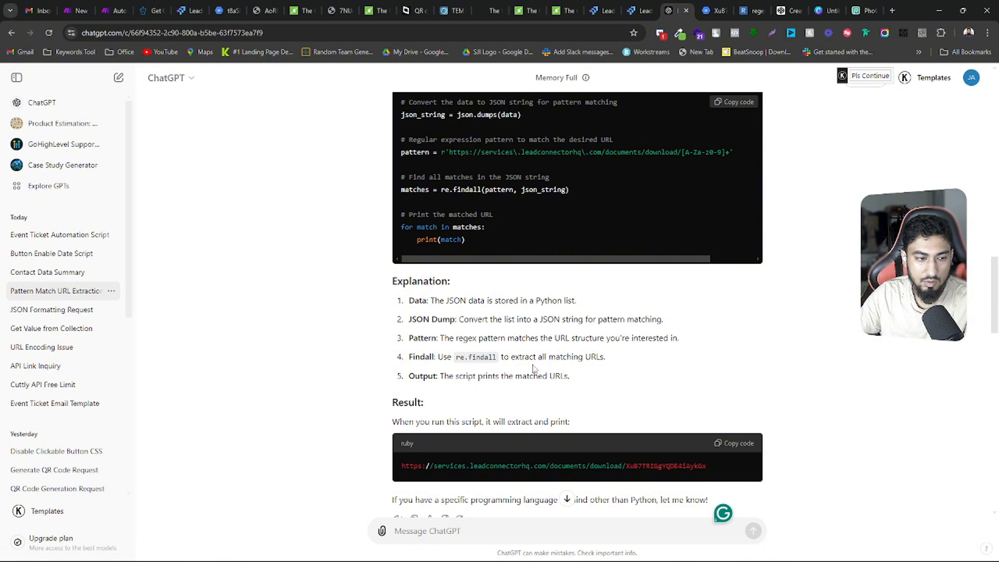
{"action": "scroll", "coordinate": [533, 368], "scroll_direction": "up", "scroll_amount": 8}
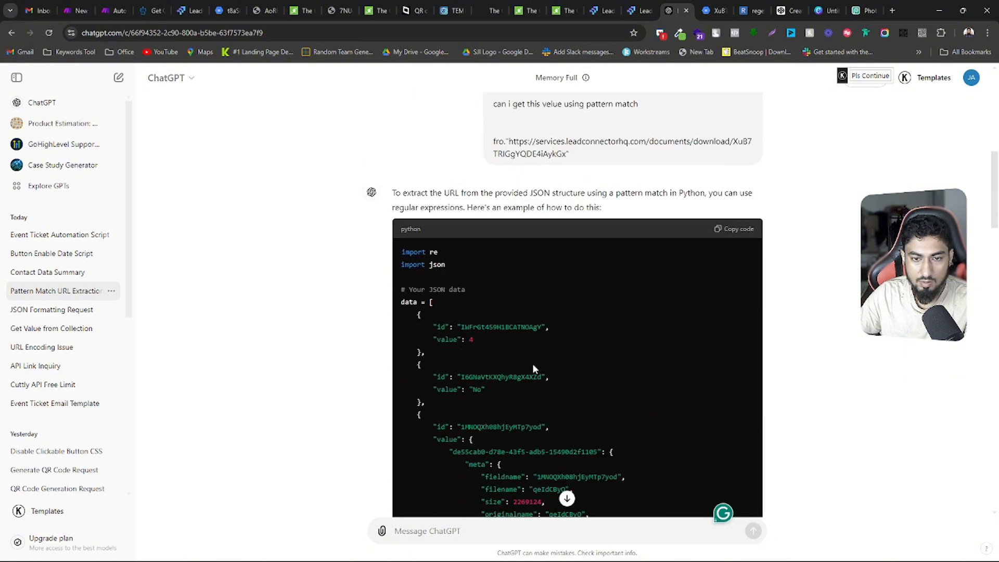
{"action": "scroll", "coordinate": [532, 363], "scroll_direction": "up", "scroll_amount": 7}
Examine the pattern-match request and ChatGPT's replies, highlighting the target download URL in the first prompt
{"action": "scroll", "coordinate": [535, 364], "scroll_direction": "down", "scroll_amount": 4}
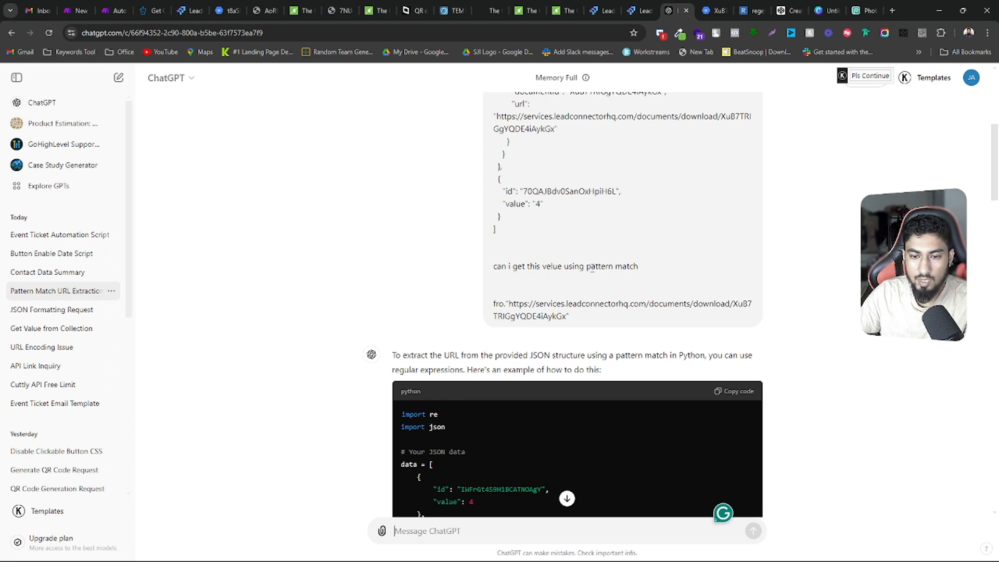
{"action": "scroll", "coordinate": [618, 267], "scroll_direction": "down", "scroll_amount": 12}
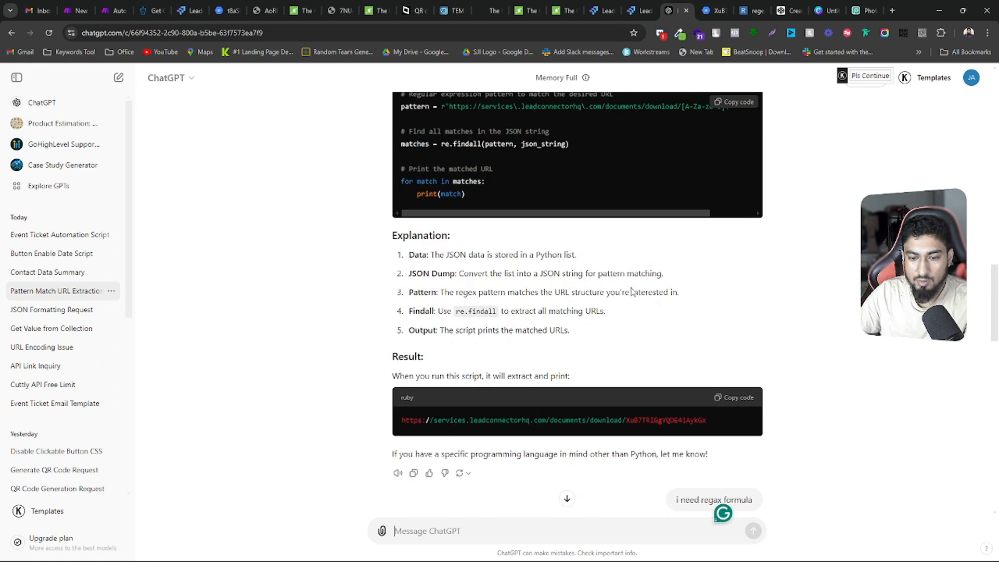
{"action": "scroll", "coordinate": [401, 351], "scroll_direction": "down", "scroll_amount": 4}
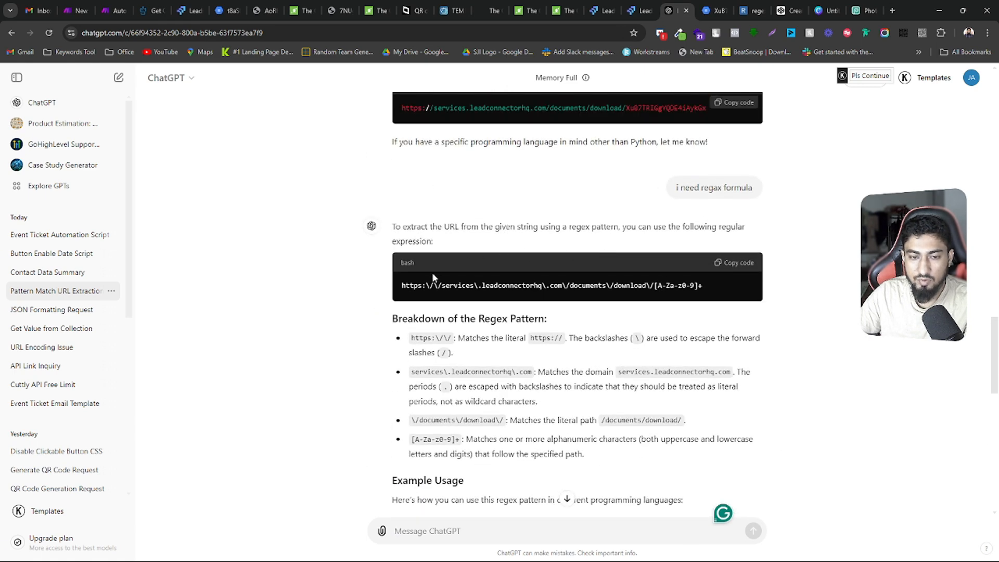
{"action": "scroll", "coordinate": [697, 286], "scroll_direction": "up", "scroll_amount": 15}
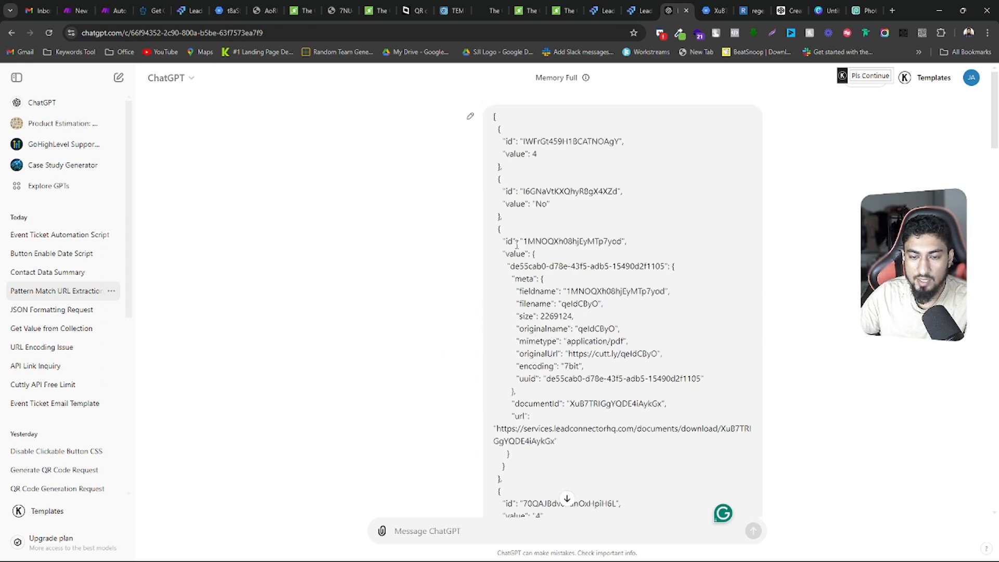
{"action": "scroll", "coordinate": [581, 322], "scroll_direction": "down", "scroll_amount": 8}
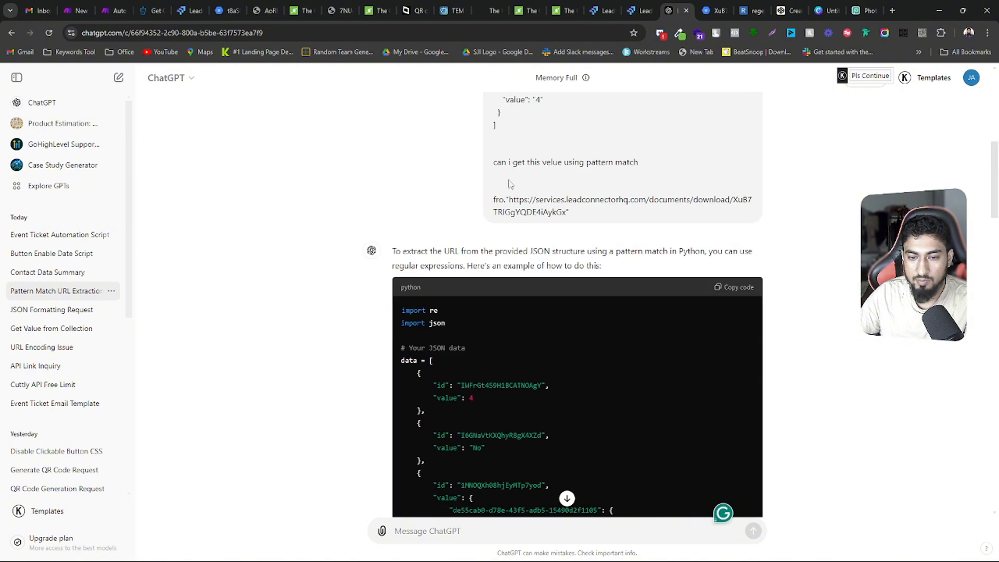
{"action": "left_click_drag", "start_coordinate": [509, 200], "coordinate": [572, 213]}
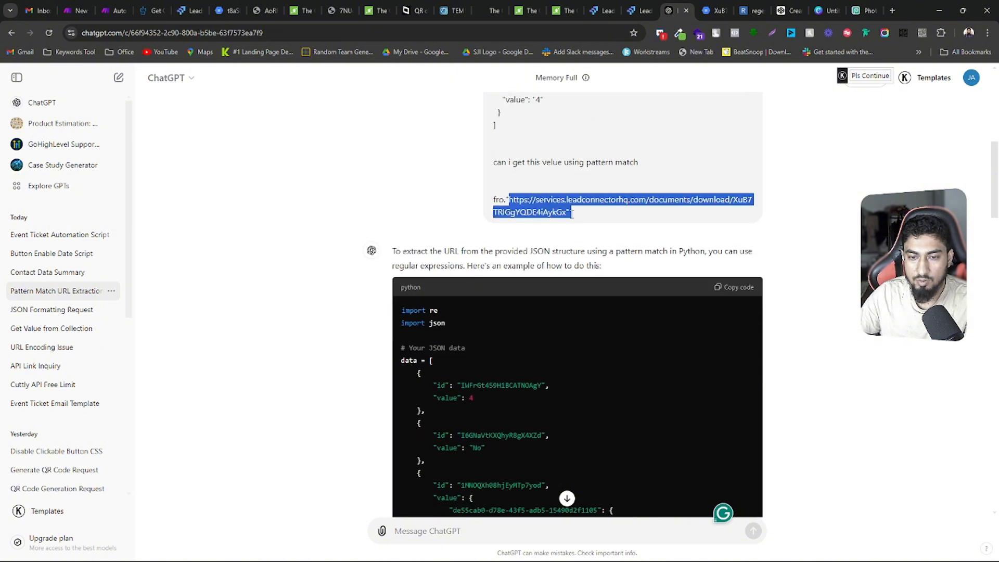
Copy the regex https:\/\/services\.leadconnectorhq\.com\/documents\/download\/[A-Za-z0-9]+ from the reply to "i need regax formula"
{"action": "scroll", "coordinate": [578, 344], "scroll_direction": "down", "scroll_amount": 12}
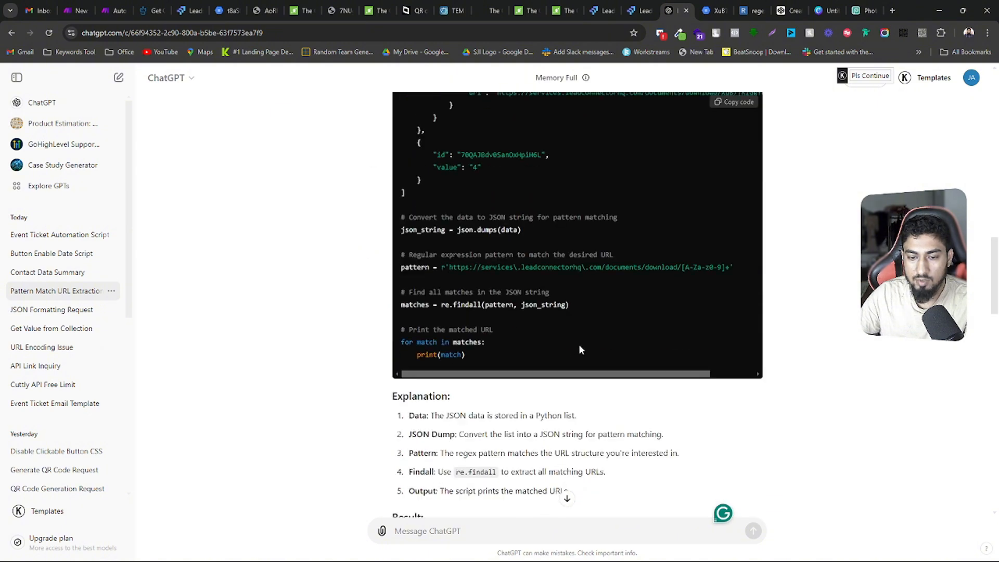
{"action": "scroll", "coordinate": [549, 339], "scroll_direction": "down", "scroll_amount": 4}
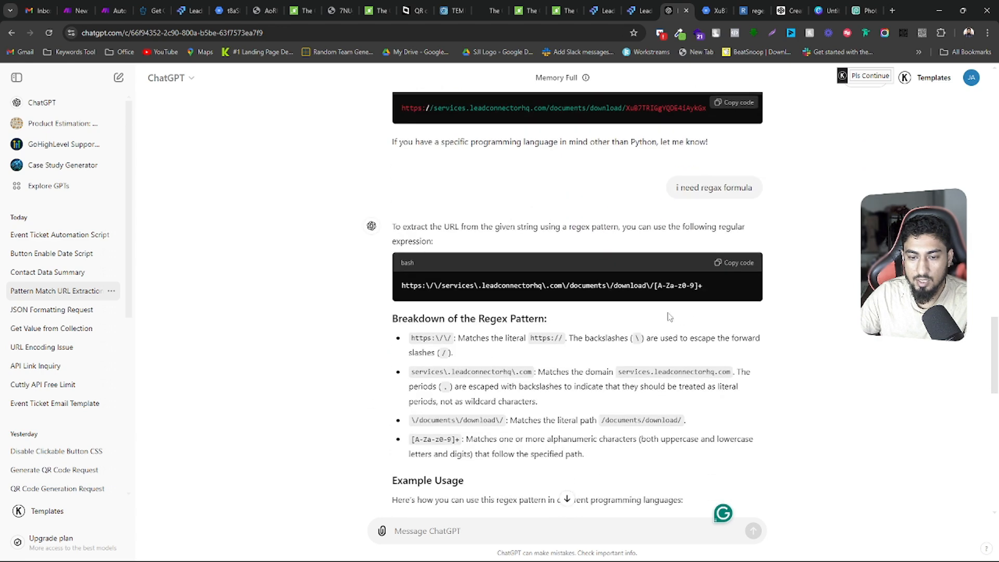
{"action": "left_click_drag", "start_coordinate": [404, 285], "coordinate": [719, 283]}
{"action": "key", "text": "ctrl+c"}
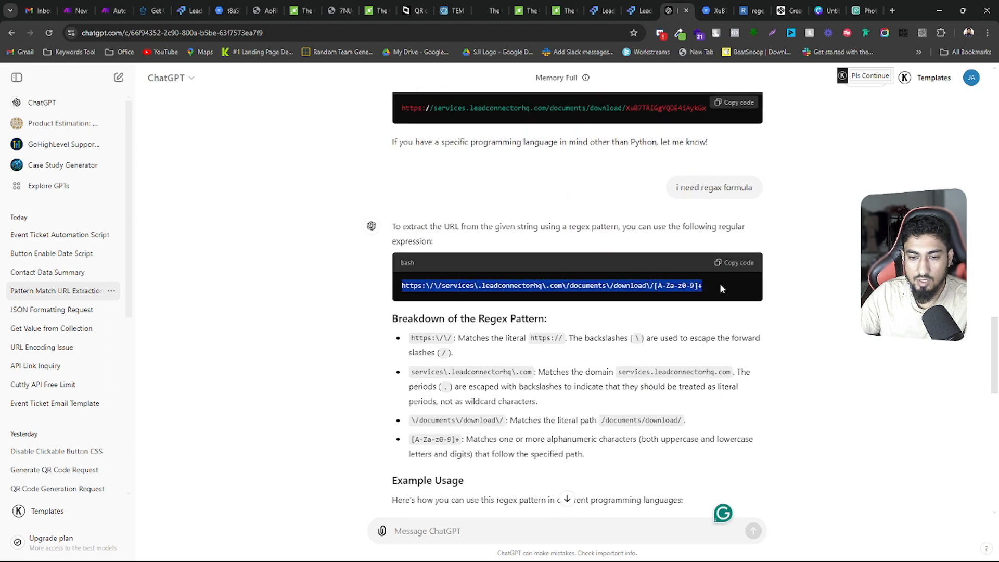
{"action": "left_click", "coordinate": [734, 263]}
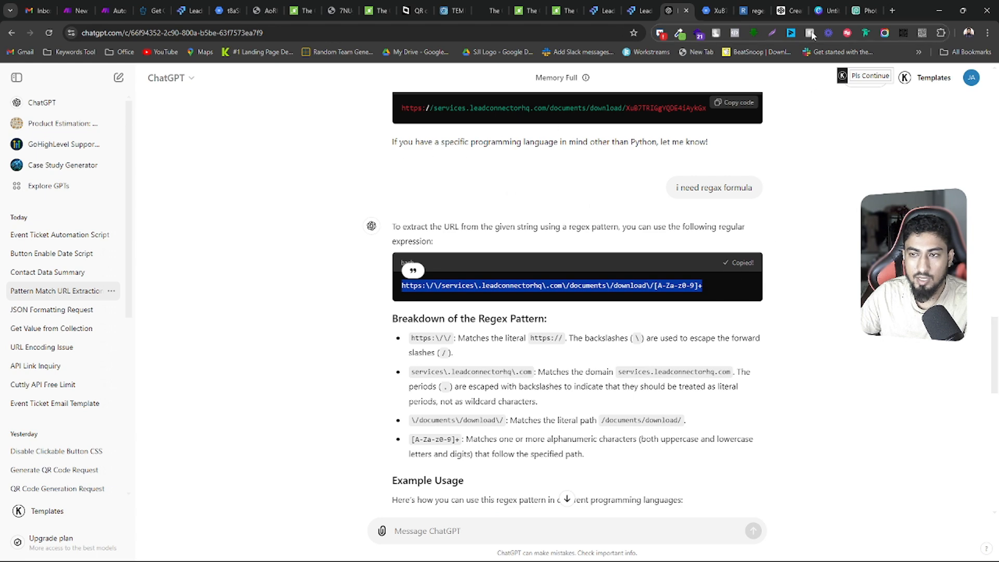
Switch to regex101 and replace the regular expression with the copied pattern https:\/\/services\.leadconnectorhq\.com\/documents\/download\/[A-Za-z0-9]+
{"action": "left_click", "coordinate": [751, 5]}
{"action": "left_click_drag", "start_coordinate": [750, 5], "coordinate": [707, 5]}
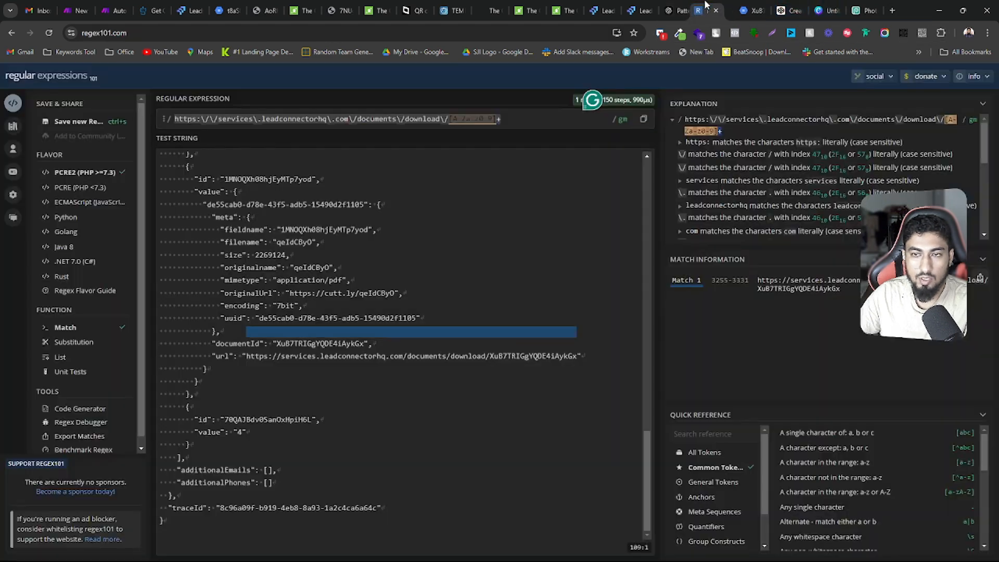
{"action": "left_click", "coordinate": [86, 33]}
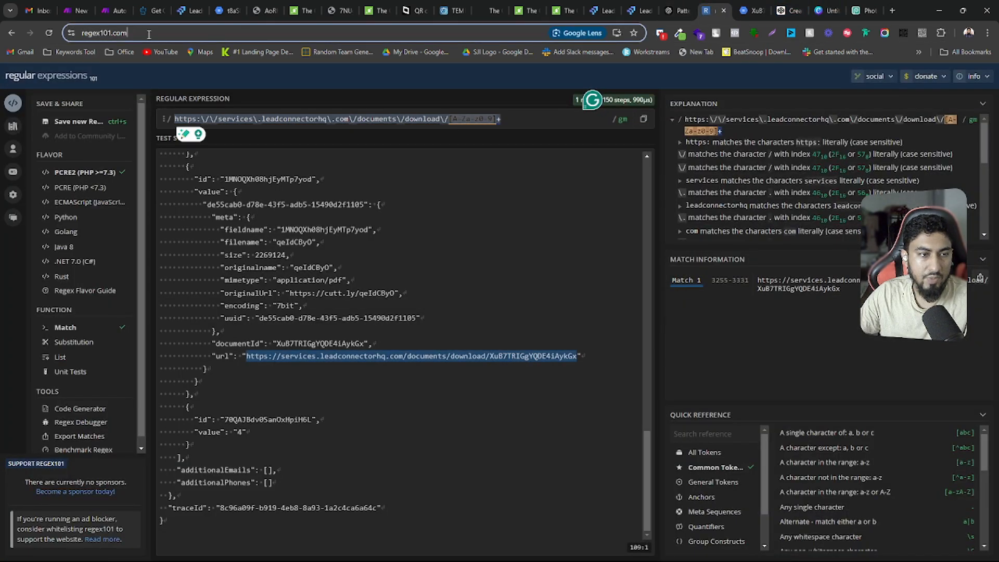
{"action": "scroll", "coordinate": [265, 203], "scroll_direction": "up", "scroll_amount": 15}
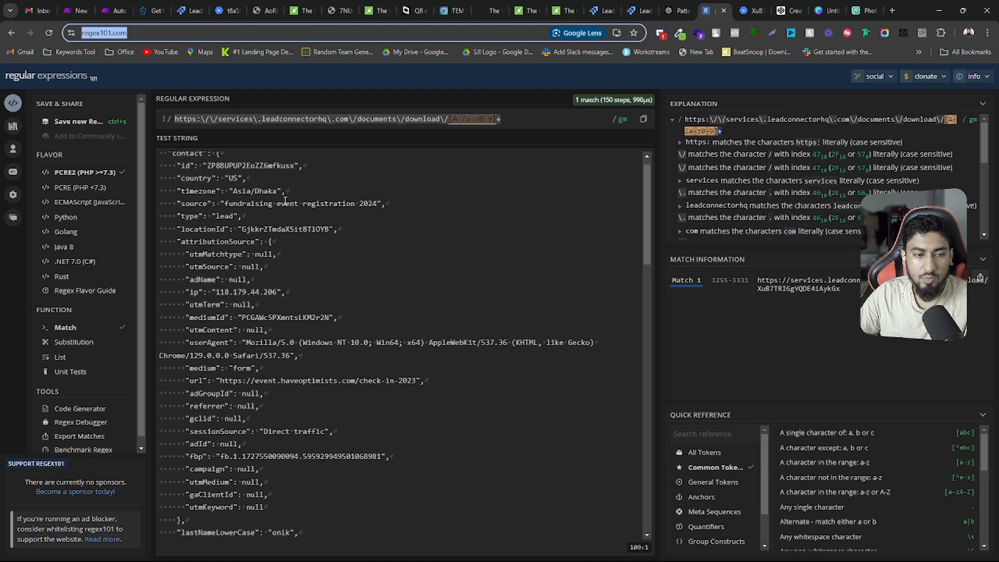
{"action": "left_click", "coordinate": [541, 119]}
{"action": "key", "text": "ctrl+a"}
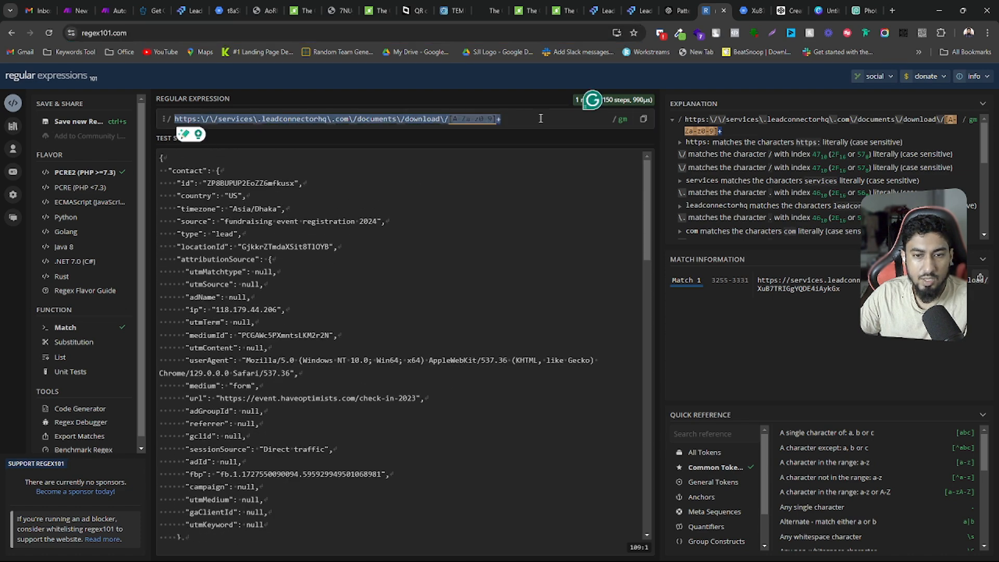
{"action": "key", "text": "ctrl+v"}
{"action": "key", "text": "BackSpace"}
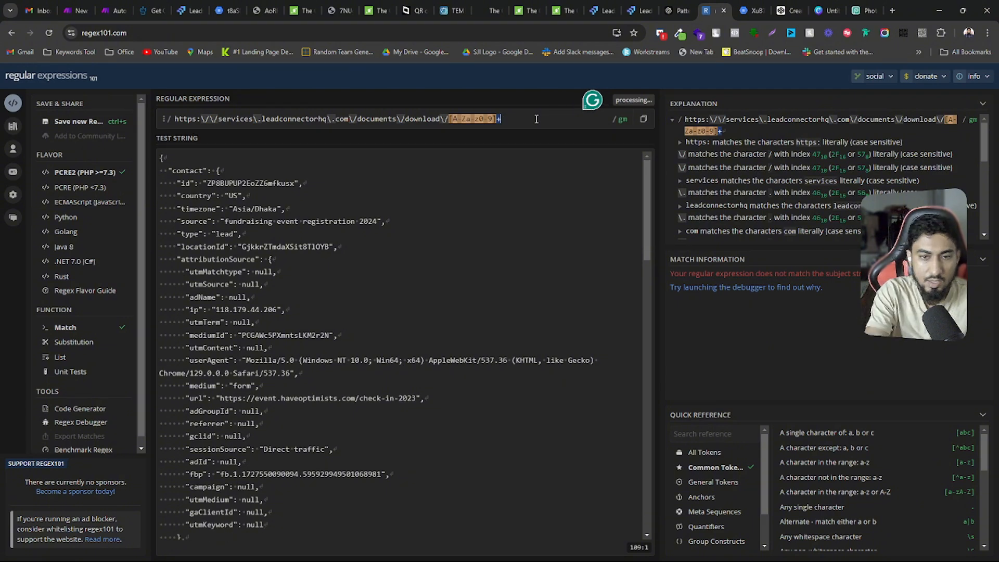
Replace the whole test string with the contact response JSON saved in the clipboard history
{"action": "left_click", "coordinate": [211, 198]}
{"action": "key", "text": "ctrl+a"}
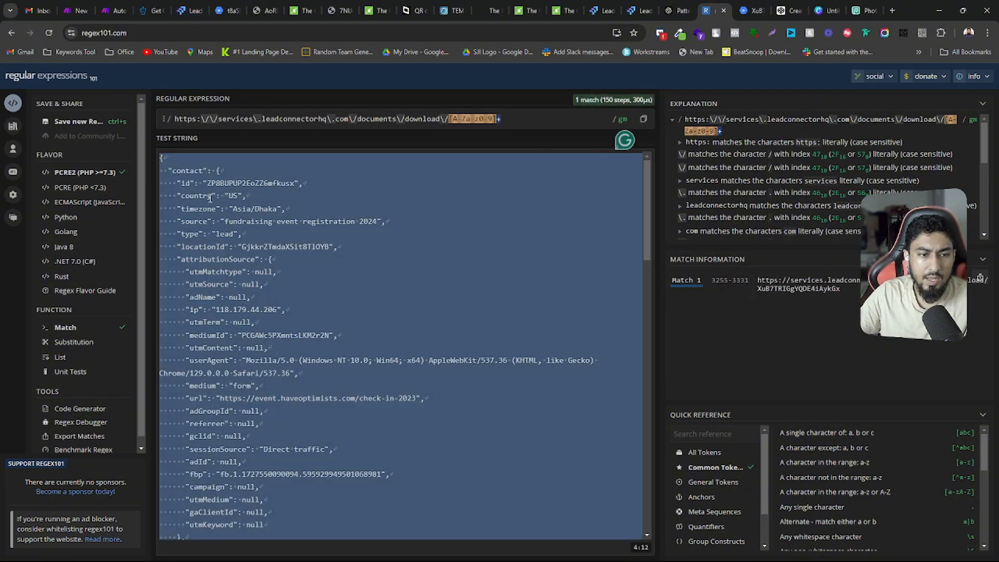
{"action": "key", "text": "BackSpace"}
{"action": "left_click", "coordinate": [210, 199]}
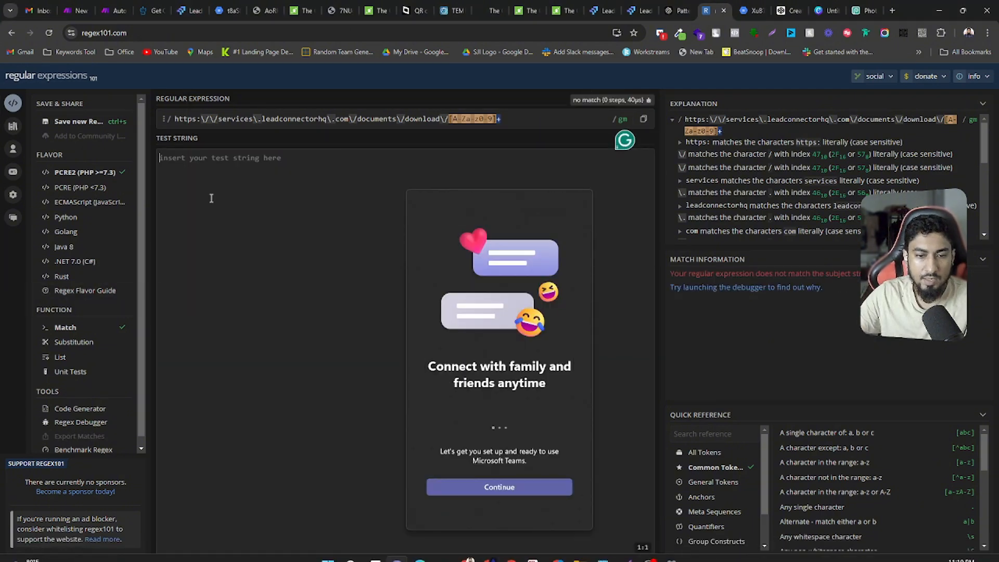
{"action": "key", "text": "super+v"}
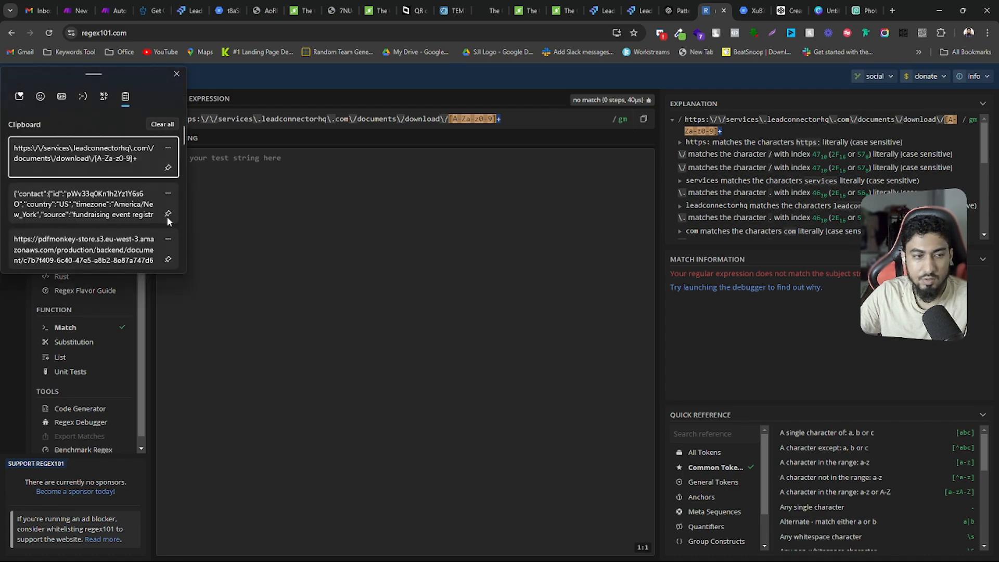
{"action": "left_click", "coordinate": [52, 209]}
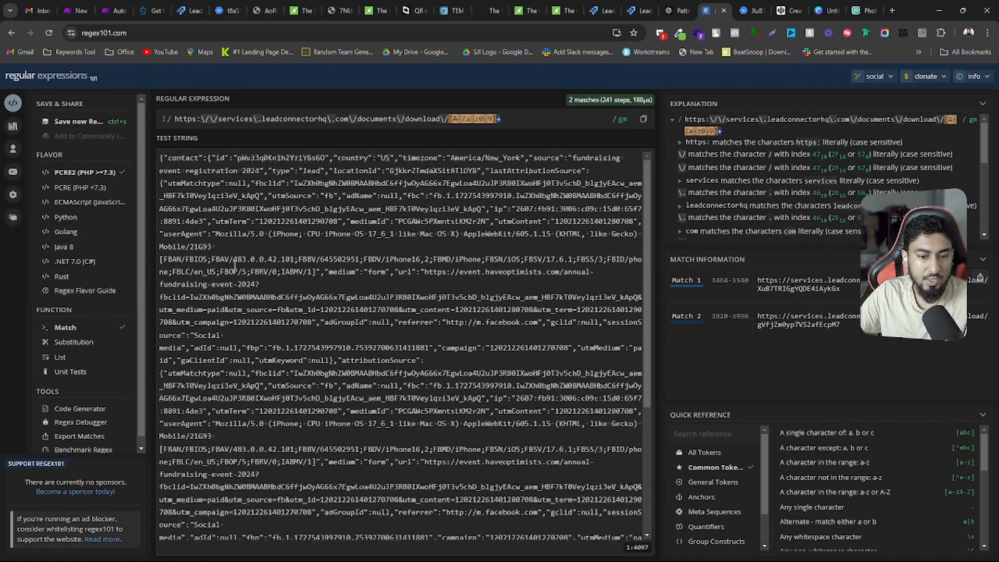
Compare the download URLs in the test string with the match information, highlighting Match 1 and Match 2
{"action": "scroll", "coordinate": [235, 266], "scroll_direction": "down", "scroll_amount": 7}
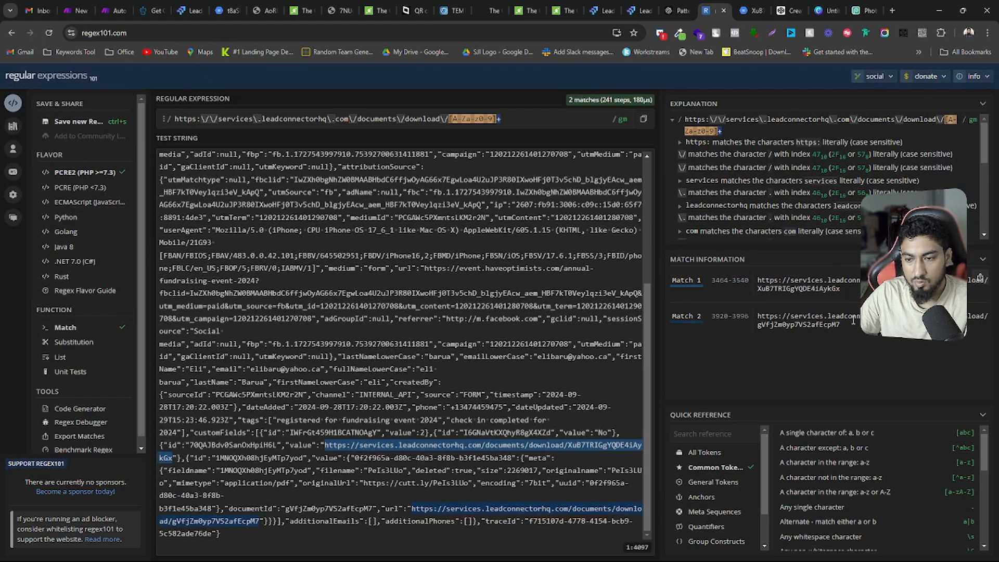
{"action": "left_click_drag", "start_coordinate": [853, 320], "coordinate": [757, 317]}
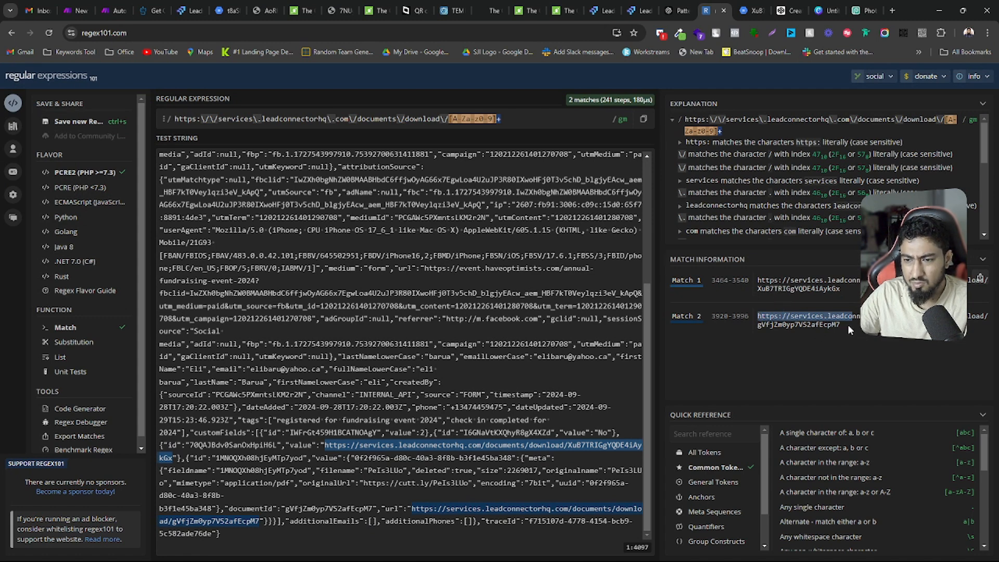
{"action": "left_click_drag", "start_coordinate": [848, 323], "coordinate": [758, 321]}
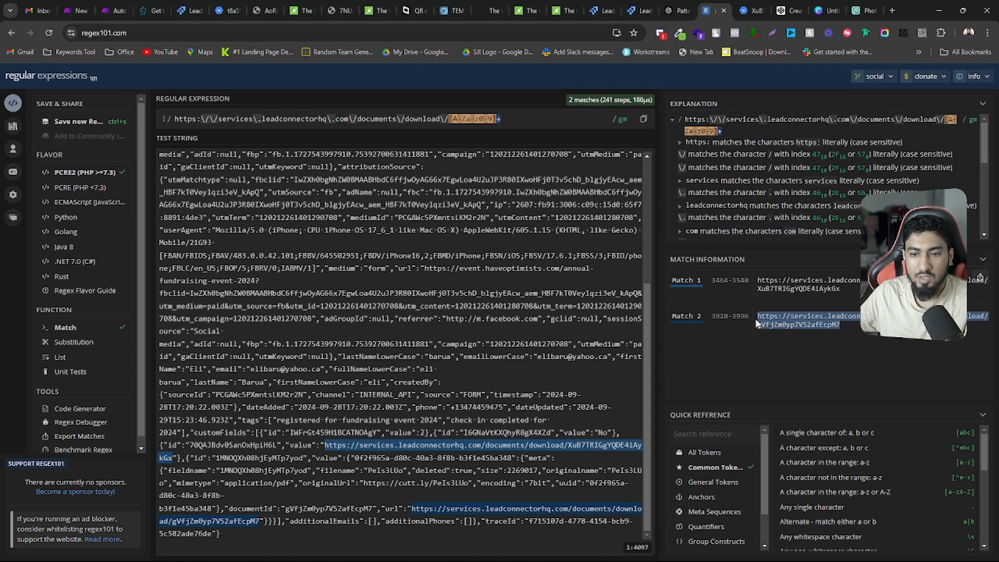
{"action": "left_click", "coordinate": [838, 290]}
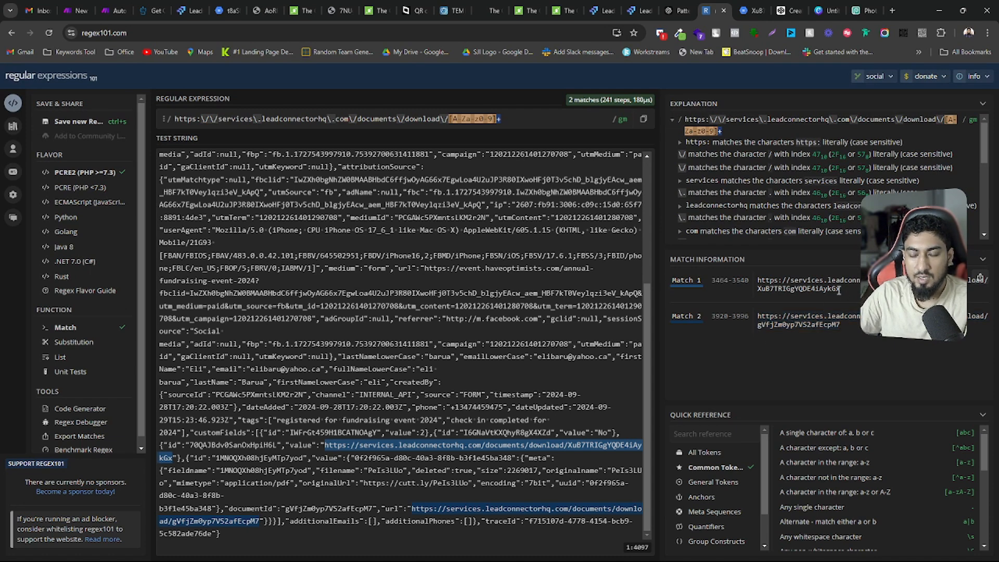
{"action": "left_click_drag", "start_coordinate": [838, 290], "coordinate": [755, 286]}
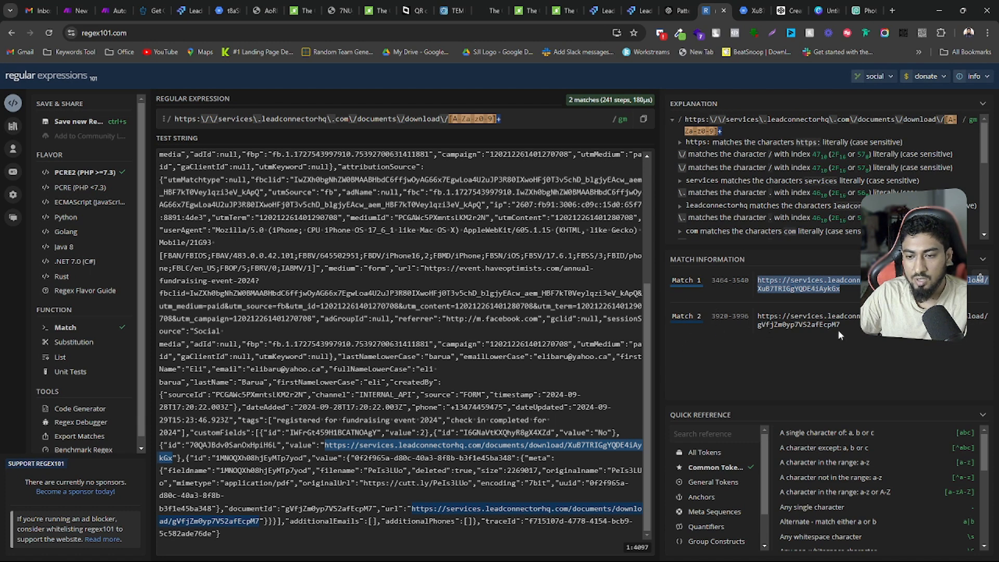
{"action": "left_click_drag", "start_coordinate": [840, 325], "coordinate": [756, 316]}
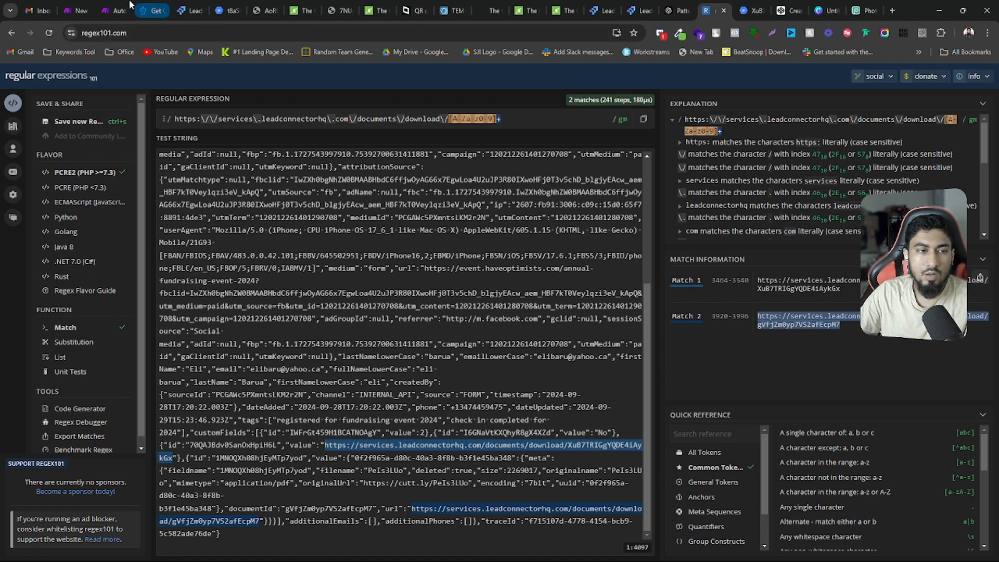
Switch to the Make scenario, check the Text parser's pattern and text source, and close its settings
{"action": "left_click", "coordinate": [110, 10]}
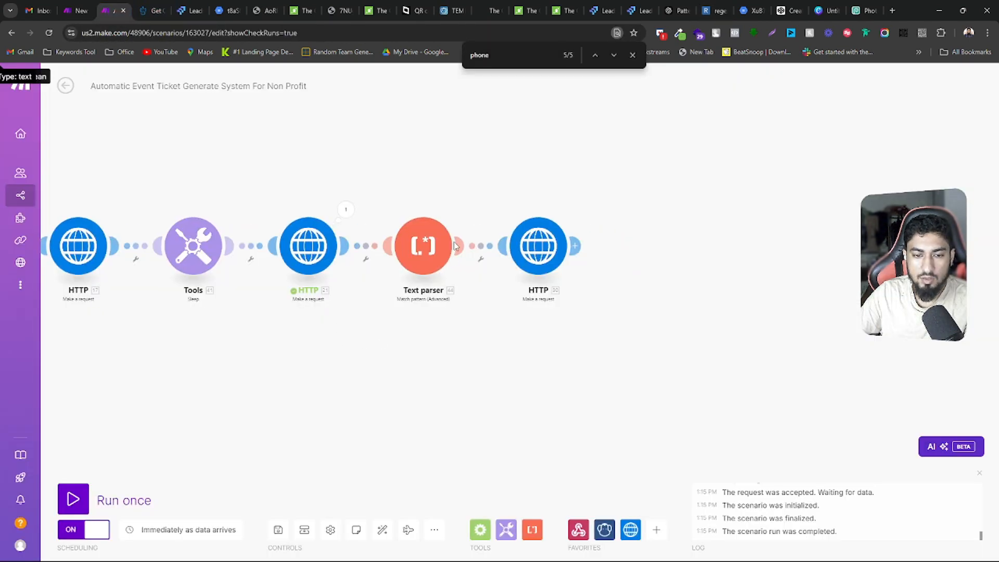
{"action": "left_click", "coordinate": [419, 251]}
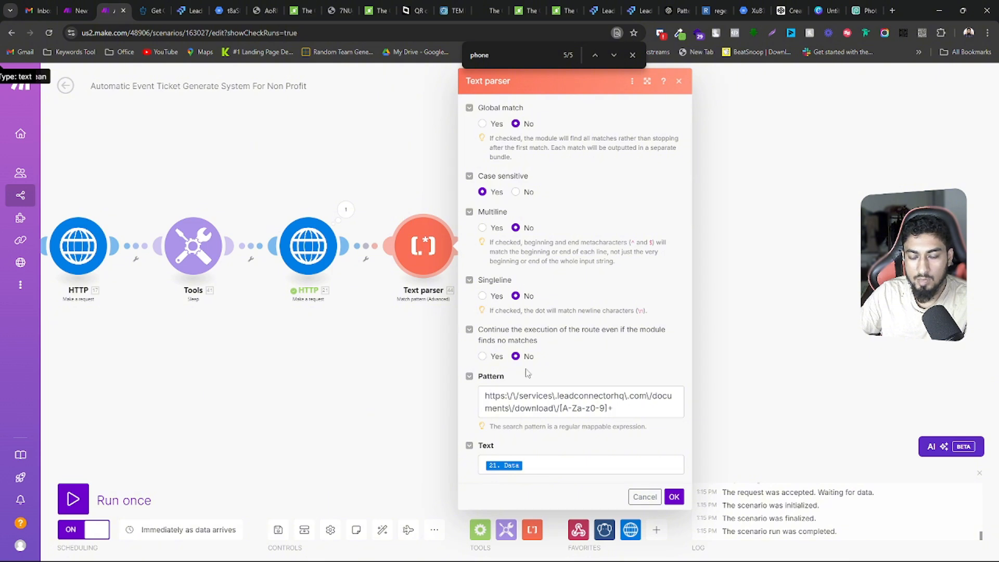
{"action": "left_click", "coordinate": [399, 328]}
{"action": "left_click", "coordinate": [415, 245]}
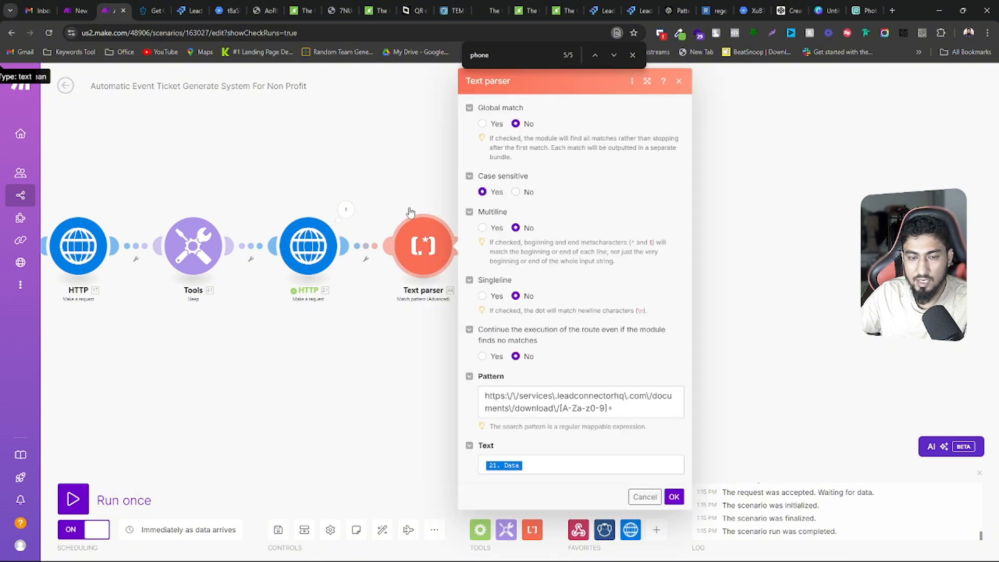
{"action": "left_click", "coordinate": [401, 149]}
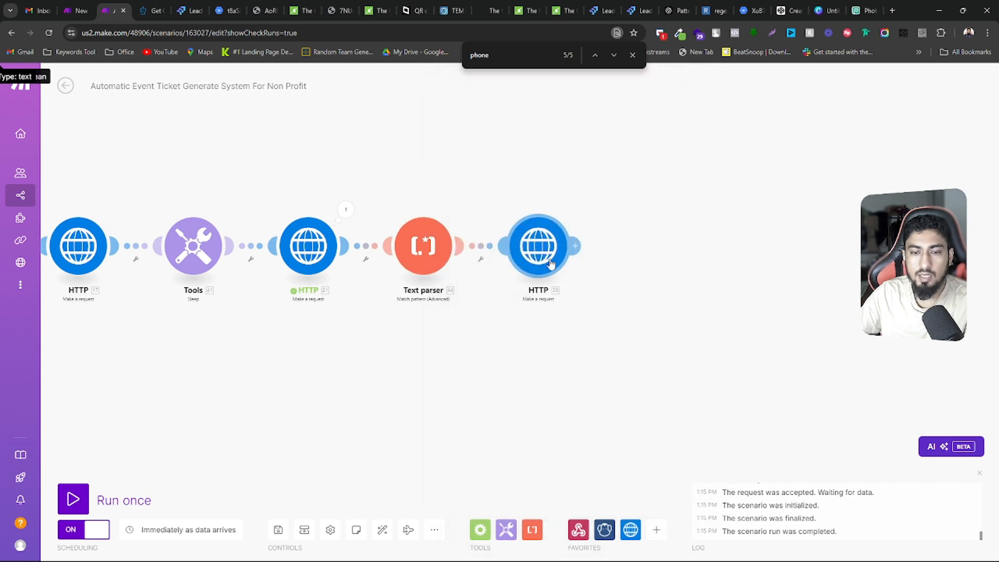
Open the final HTTP module and review its URL, PUT method, headers and JSON request content
{"action": "left_click", "coordinate": [549, 258]}
{"action": "scroll", "coordinate": [678, 343], "scroll_direction": "down", "scroll_amount": 6}
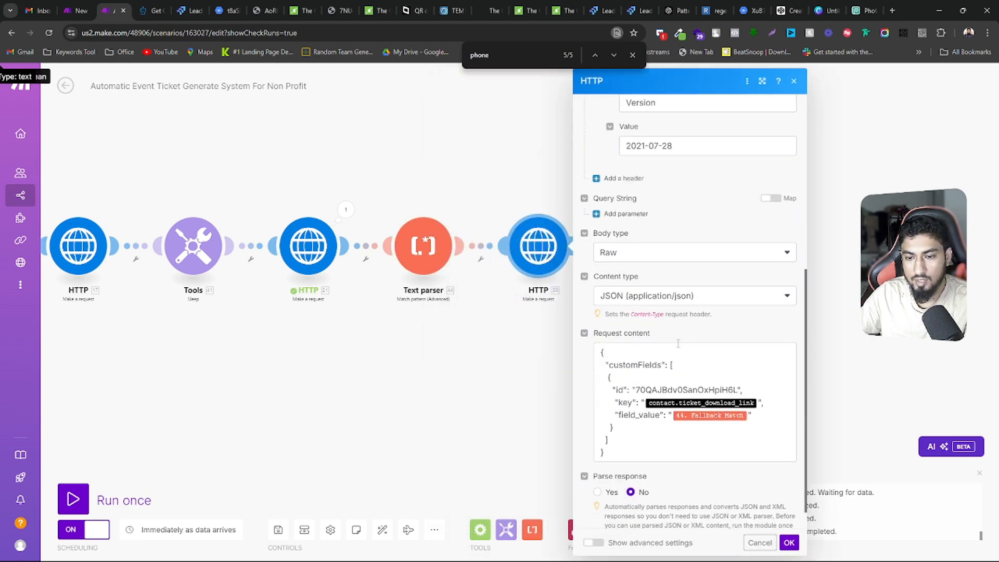
{"action": "scroll", "coordinate": [678, 344], "scroll_direction": "up", "scroll_amount": 6}
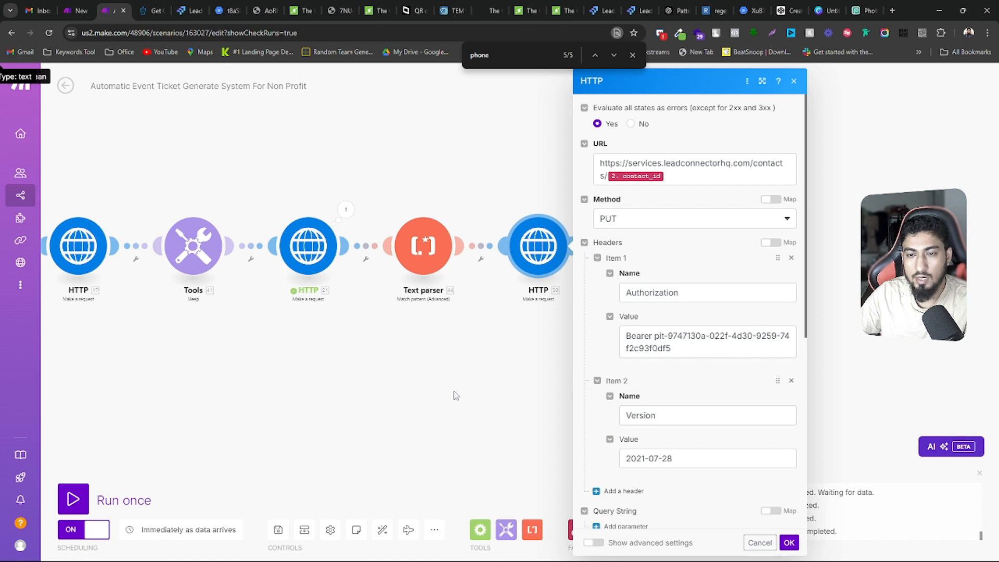
{"action": "left_click_drag", "start_coordinate": [349, 375], "coordinate": [438, 340]}
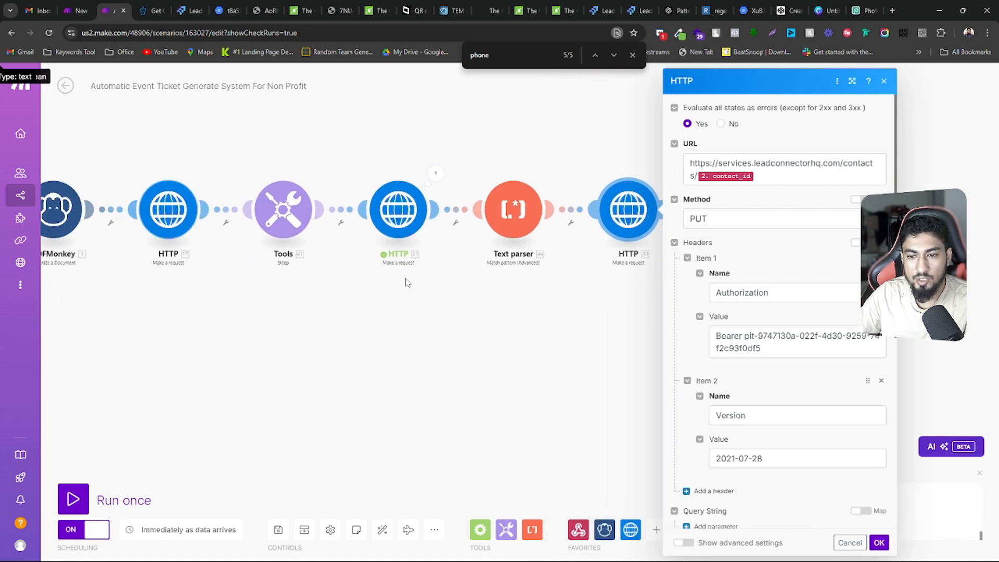
{"action": "left_click_drag", "start_coordinate": [580, 358], "coordinate": [316, 320]}
{"action": "scroll", "coordinate": [522, 321], "scroll_direction": "down", "scroll_amount": 6}
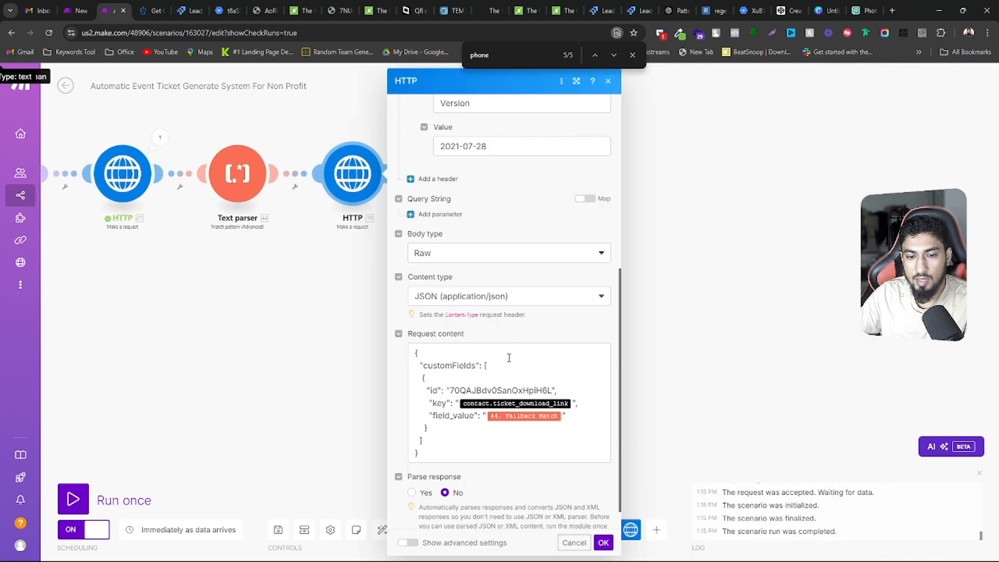
{"action": "scroll", "coordinate": [515, 338], "scroll_direction": "up", "scroll_amount": 7}
{"action": "scroll", "coordinate": [510, 354], "scroll_direction": "down", "scroll_amount": 2}
{"action": "scroll", "coordinate": [509, 354], "scroll_direction": "up", "scroll_amount": 2}
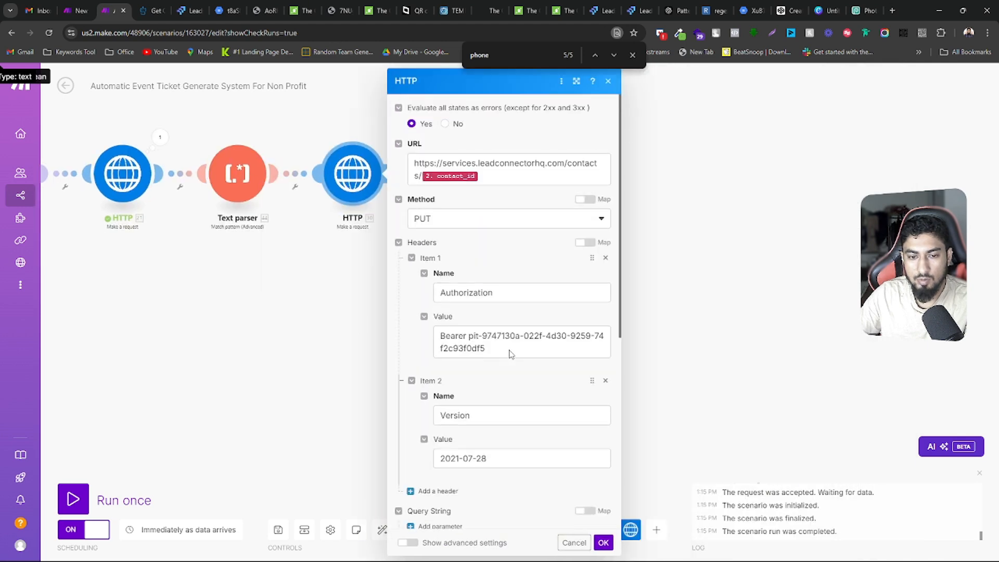
{"action": "scroll", "coordinate": [510, 353], "scroll_direction": "down", "scroll_amount": 7}
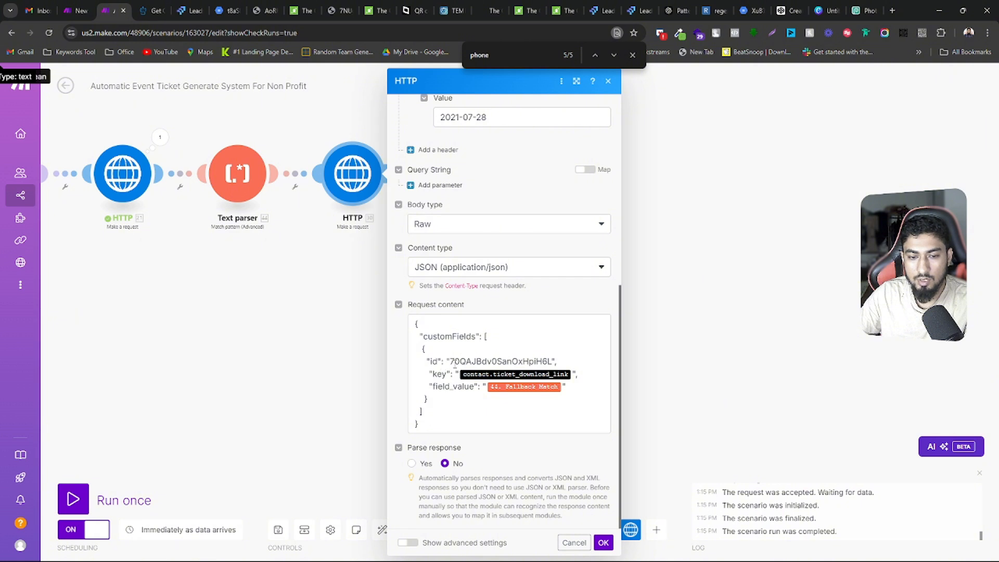
Highlight the custom field id in the request content, check the Ticket Download Link field in LeadsLift, and close the HTTP settings in Make without saving
{"action": "left_click_drag", "start_coordinate": [451, 361], "coordinate": [549, 361]}
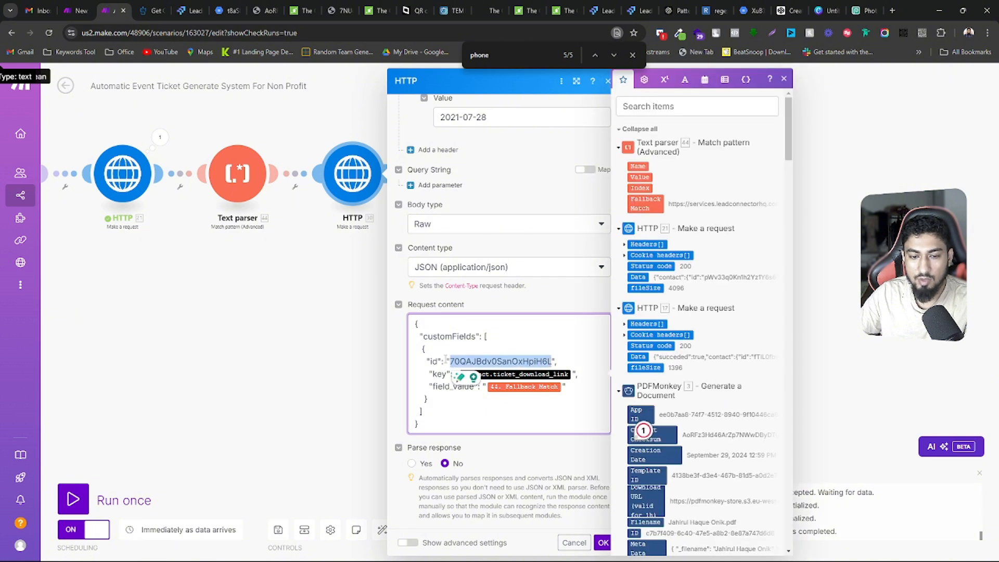
{"action": "left_click", "coordinate": [188, 11]}
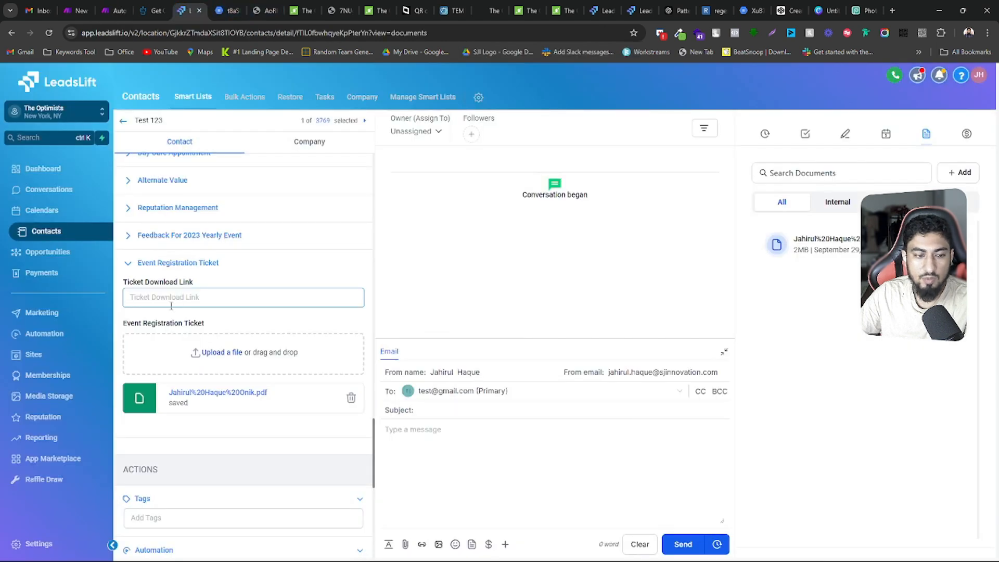
{"action": "left_click_drag", "start_coordinate": [124, 282], "coordinate": [220, 285]}
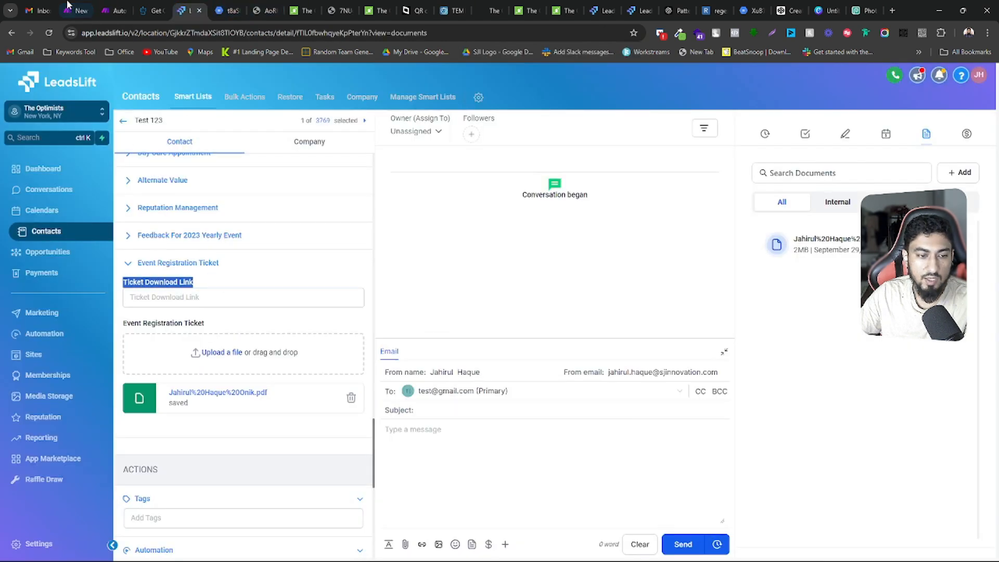
{"action": "left_click", "coordinate": [152, 10]}
{"action": "left_click", "coordinate": [112, 10]}
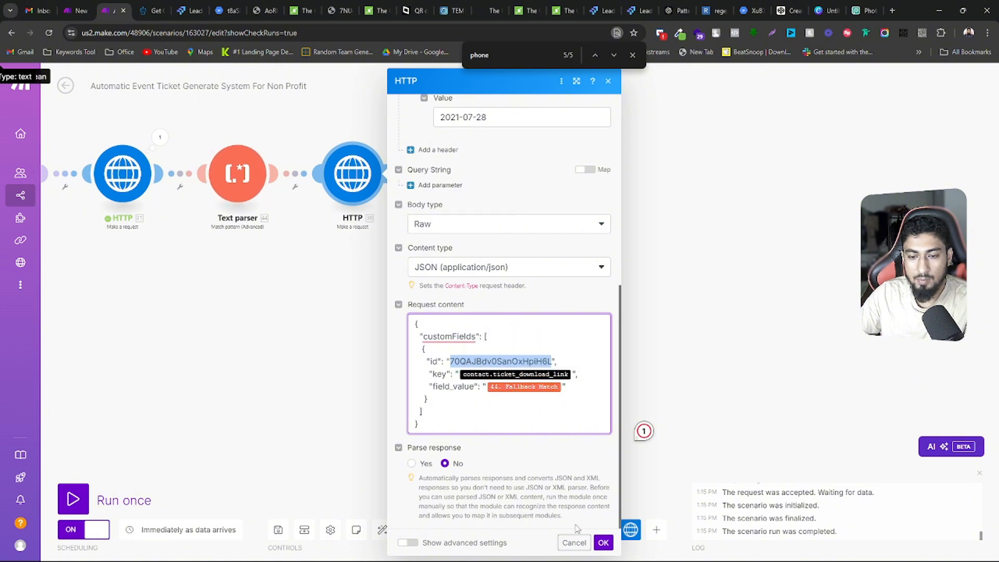
{"action": "left_click", "coordinate": [568, 544]}
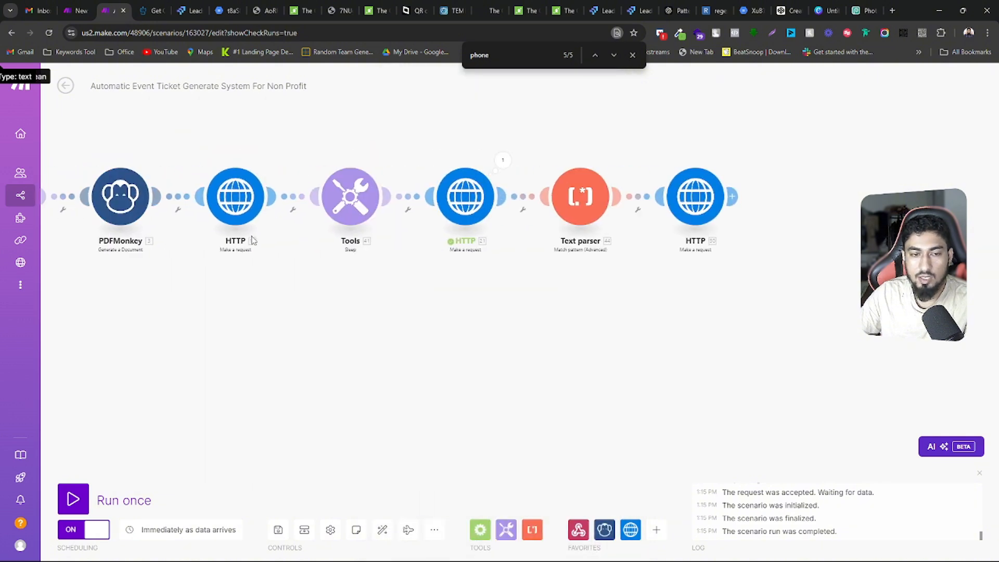
Review the scenario's module chain from the webhook to the final HTTP request and switch to the test contact in LeadsLift
{"action": "left_click_drag", "start_coordinate": [281, 323], "coordinate": [378, 327]}
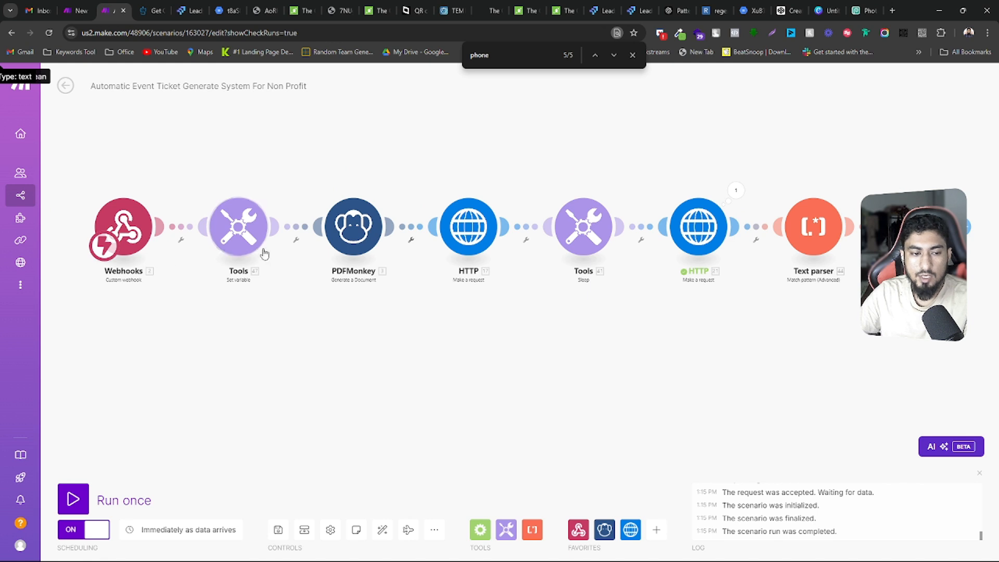
{"action": "left_click_drag", "start_coordinate": [488, 325], "coordinate": [370, 333]}
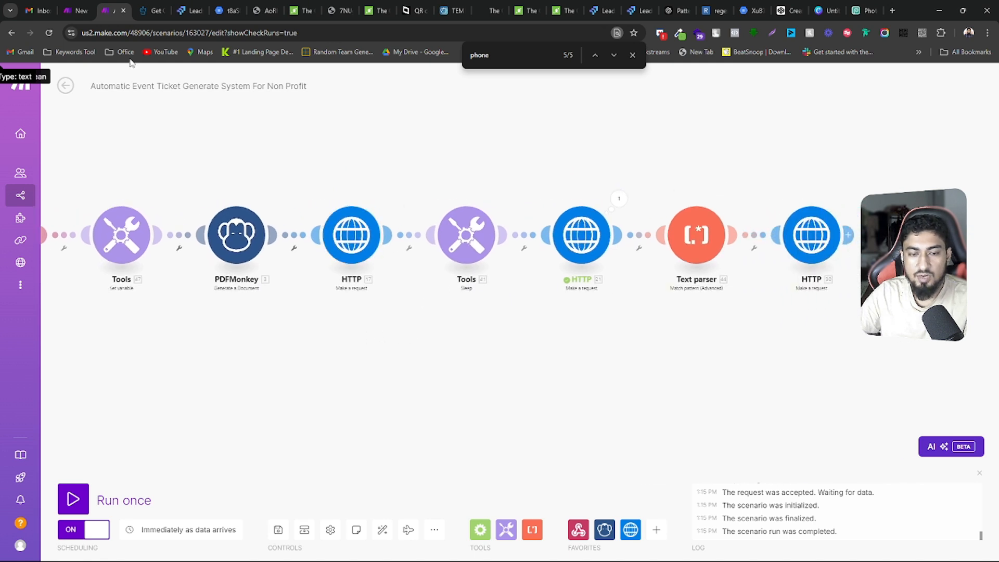
{"action": "left_click_drag", "start_coordinate": [668, 324], "coordinate": [600, 370]}
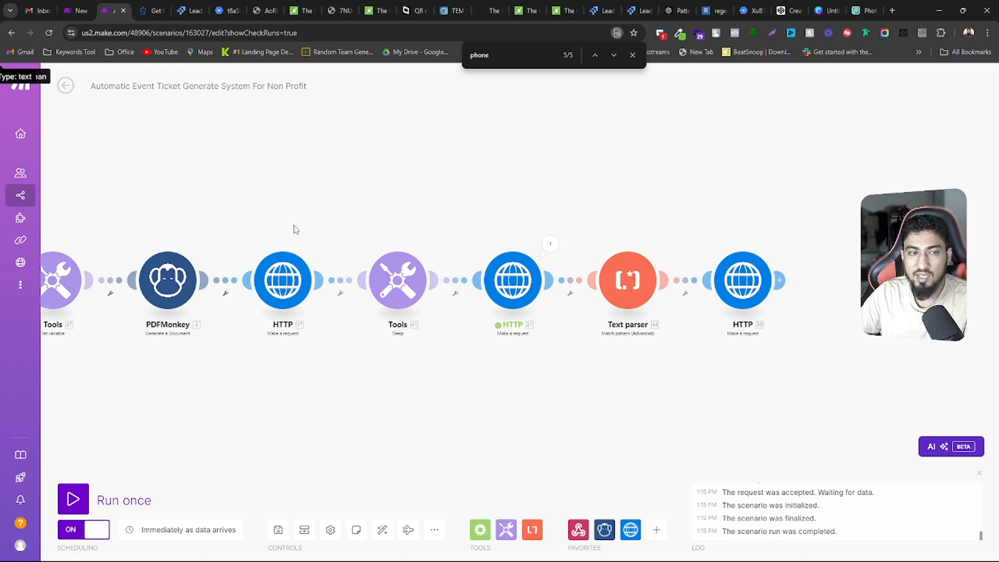
{"action": "left_click_drag", "start_coordinate": [317, 220], "coordinate": [497, 205]}
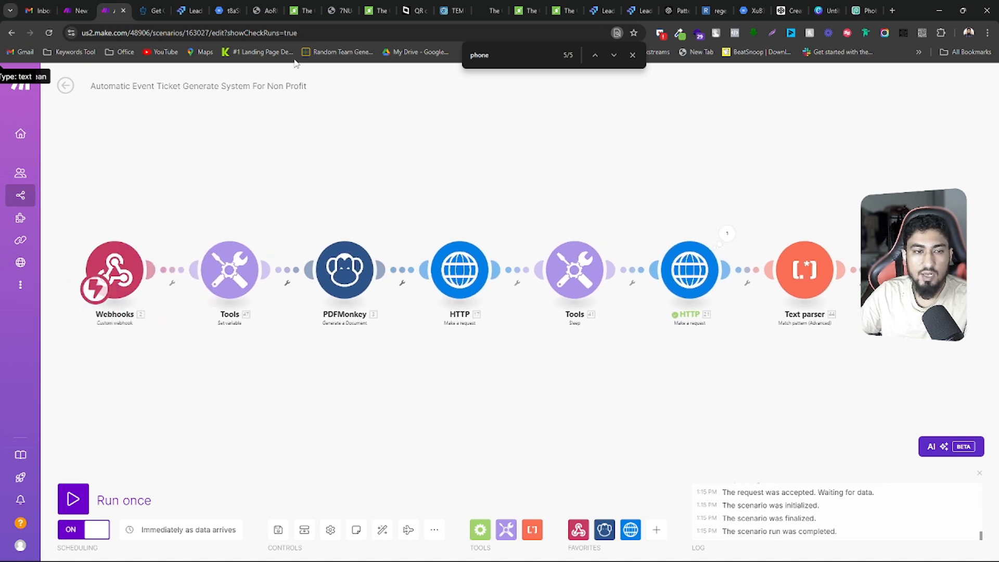
{"action": "left_click", "coordinate": [192, 7]}
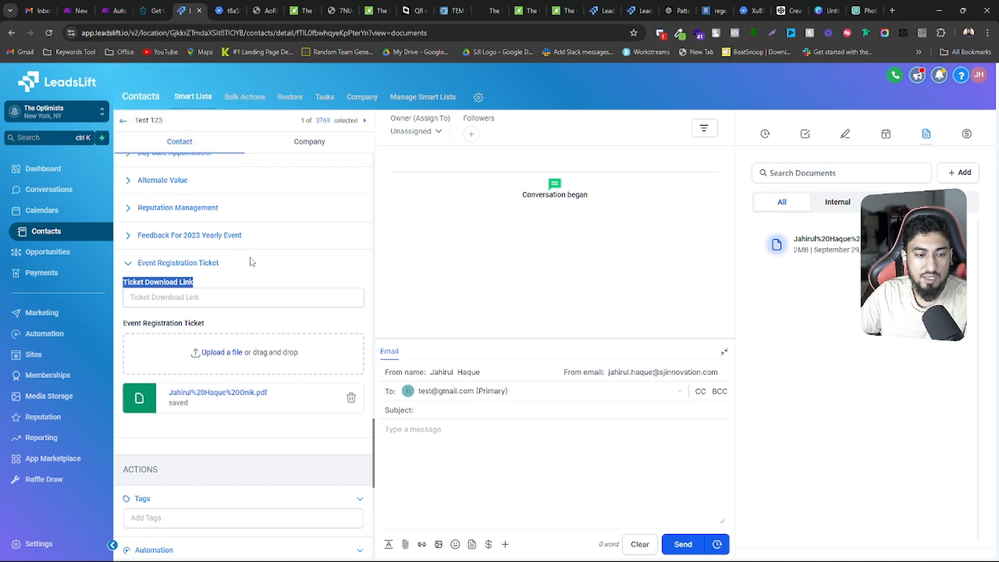
Review the test contact's Event Registration Ticket fields and try to return to the contact list
{"action": "scroll", "coordinate": [252, 261], "scroll_direction": "up", "scroll_amount": 5}
{"action": "scroll", "coordinate": [251, 262], "scroll_direction": "down", "scroll_amount": 8}
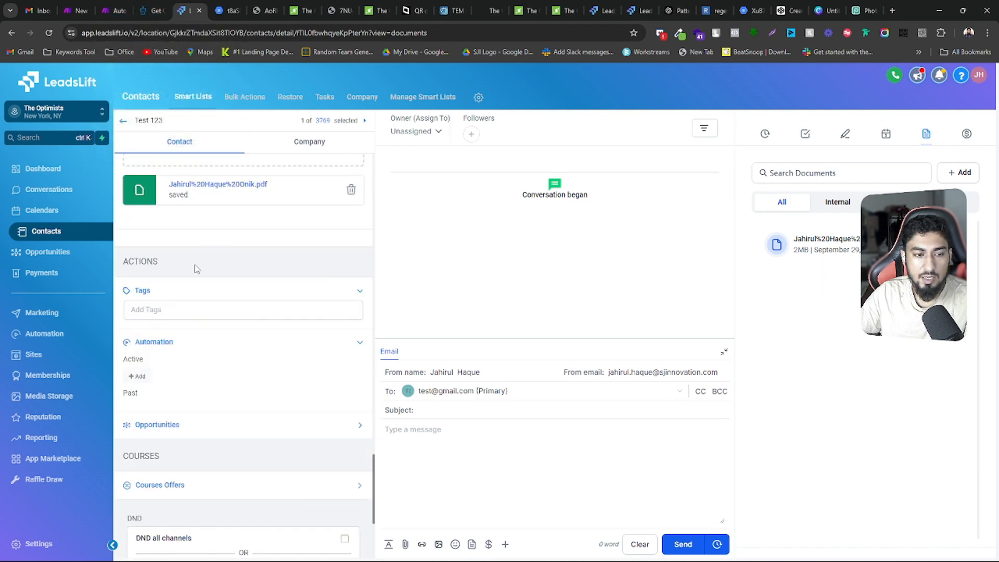
{"action": "scroll", "coordinate": [193, 263], "scroll_direction": "up", "scroll_amount": 7}
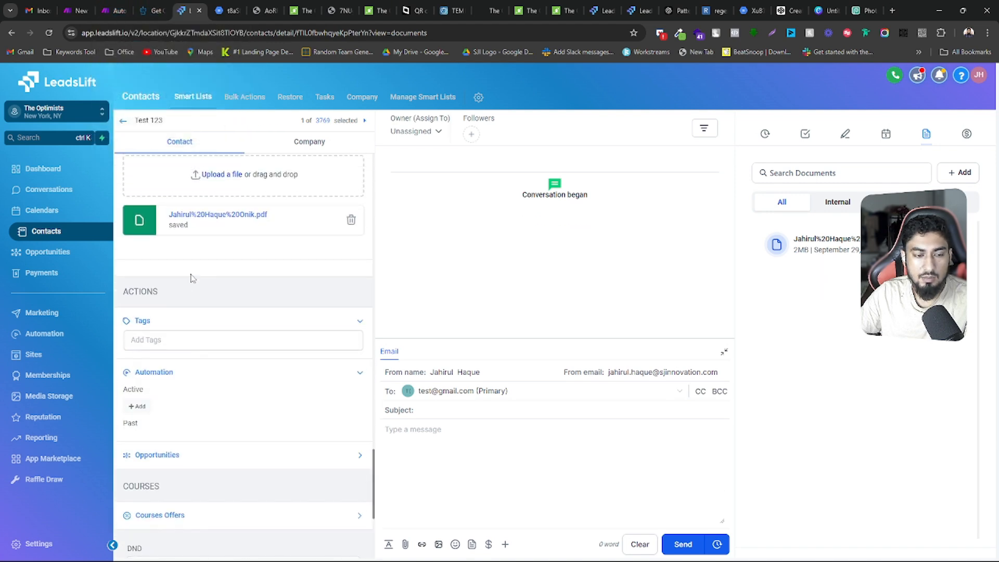
{"action": "left_click", "coordinate": [124, 123]}
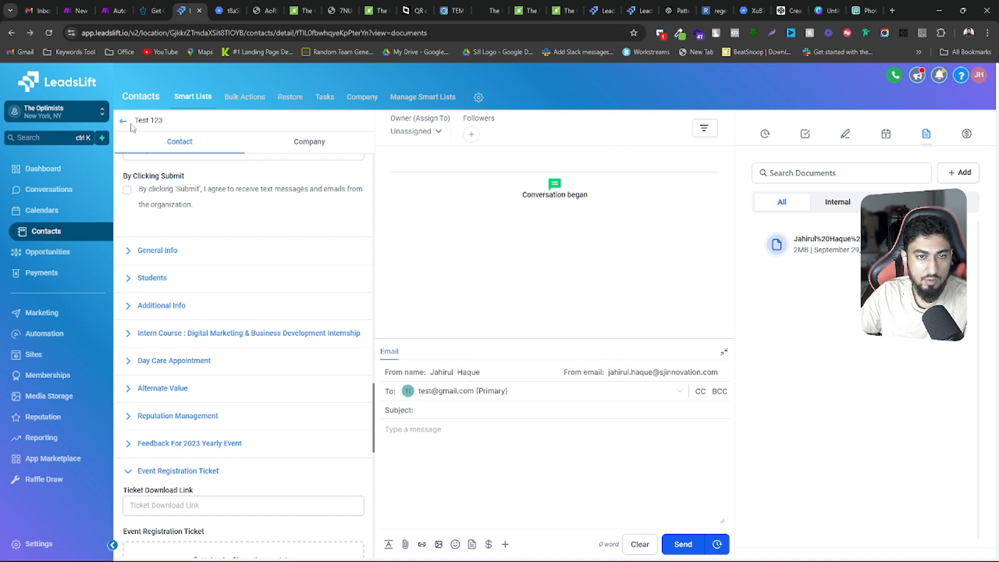
{"action": "left_click", "coordinate": [124, 122]}
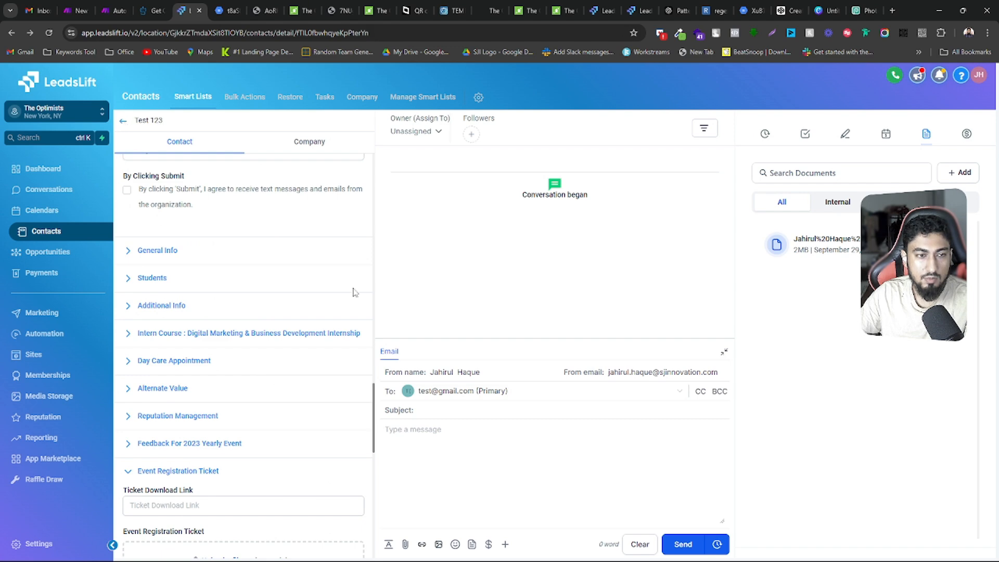
Find the annual-fundraising-event-2024 page among the open pages and go to its Register for the Event form
{"action": "left_click", "coordinate": [301, 8]}
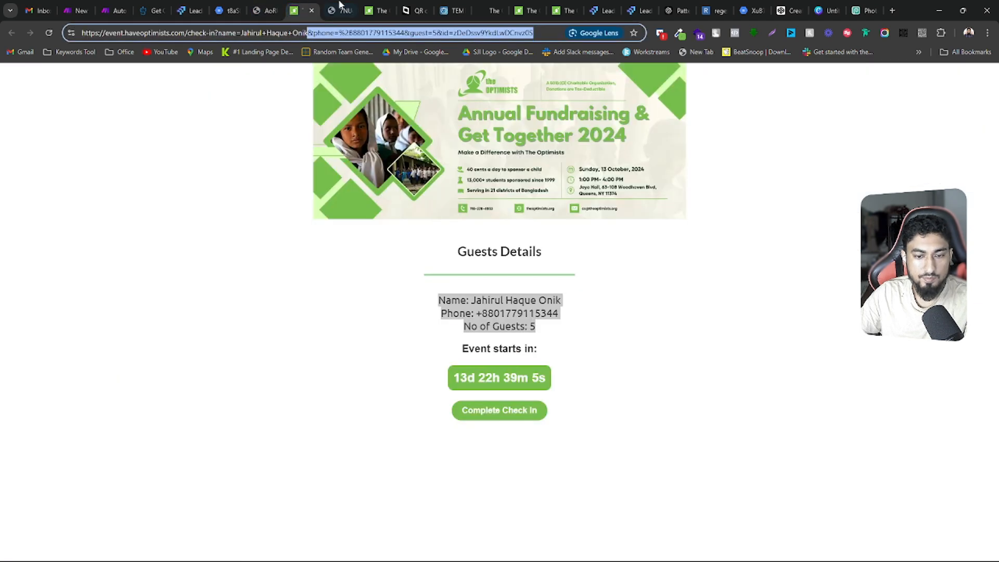
{"action": "left_click", "coordinate": [341, 8]}
{"action": "left_click", "coordinate": [378, 10]}
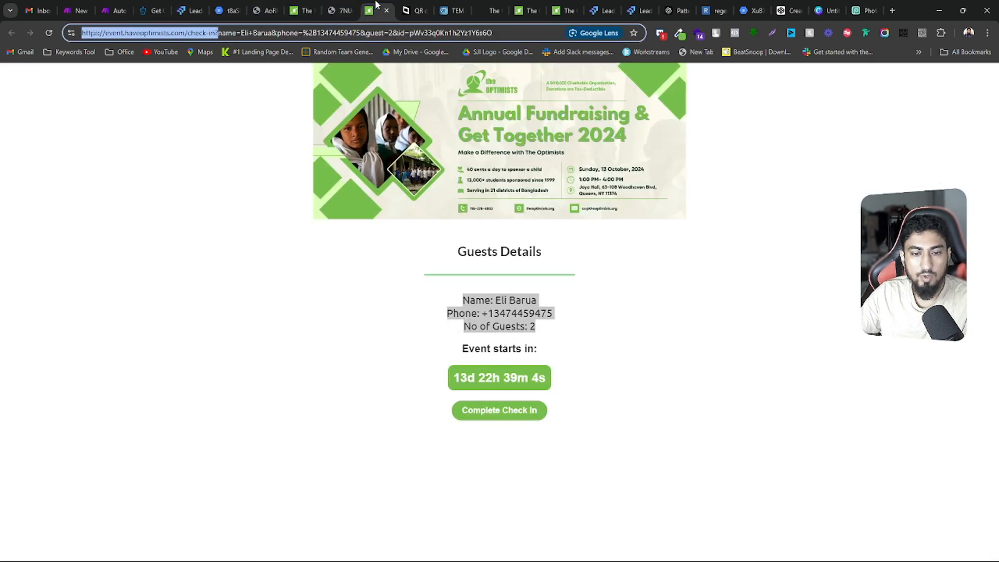
{"action": "left_click", "coordinate": [477, 5]}
{"action": "scroll", "coordinate": [523, 296], "scroll_direction": "down", "scroll_amount": 3}
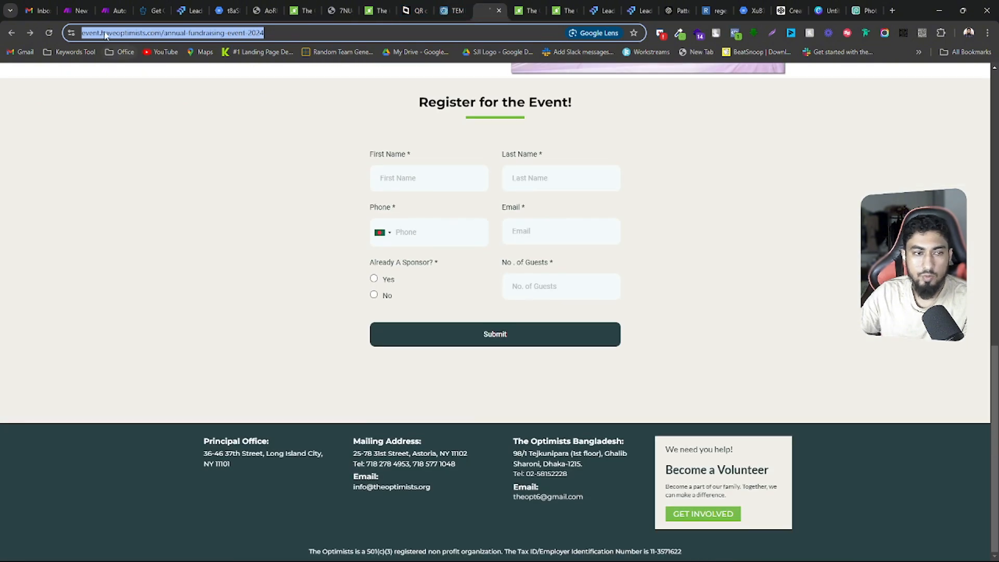
Leave the test contact in LeadsLift, view the contact list, and list the automation workflows by most recent
{"action": "left_click", "coordinate": [182, 6]}
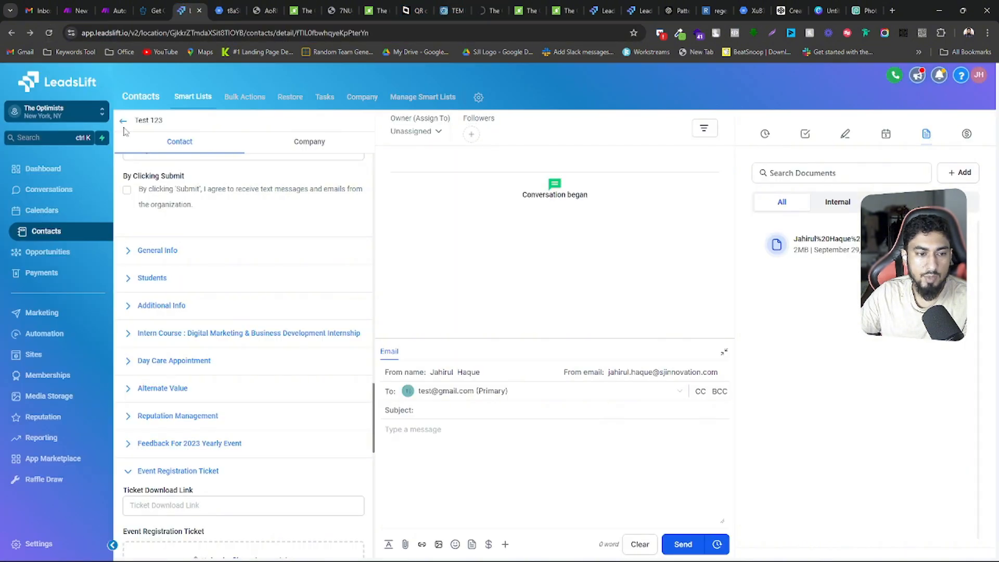
{"action": "left_click", "coordinate": [123, 122]}
{"action": "left_click", "coordinate": [43, 216]}
{"action": "left_click", "coordinate": [42, 236]}
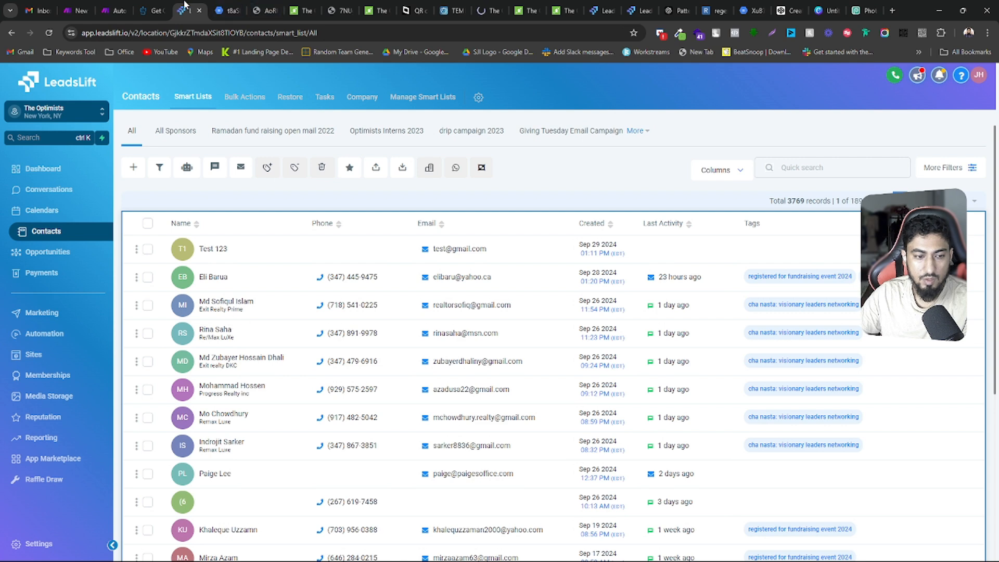
{"action": "left_click", "coordinate": [52, 336]}
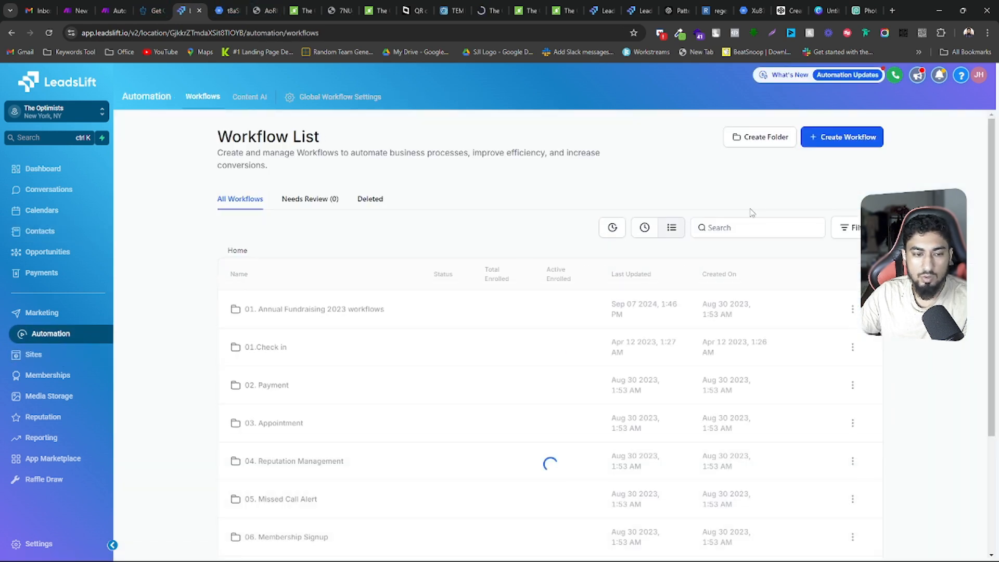
{"action": "left_click", "coordinate": [644, 228]}
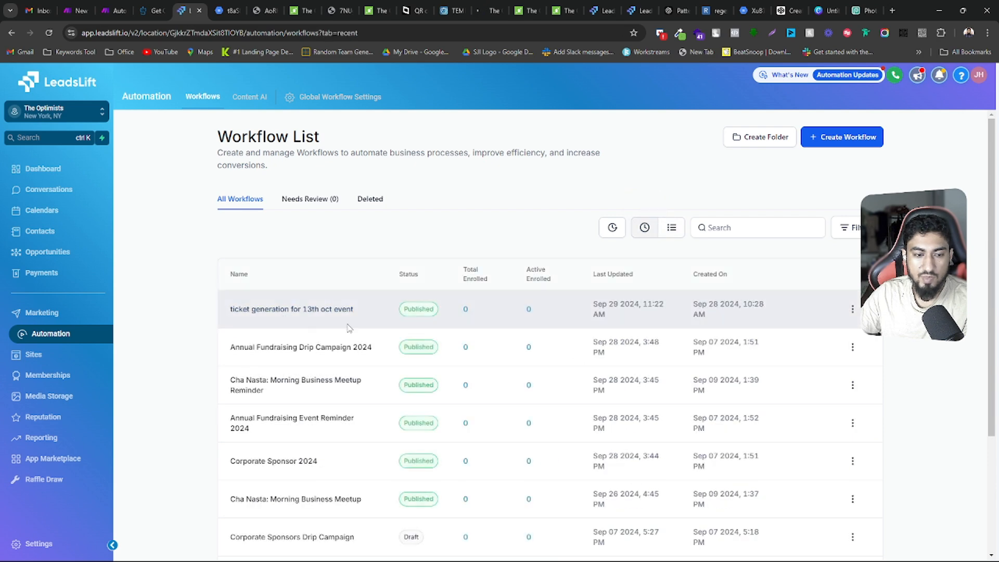
Switch to the event registration page and enter the registrant's first and last name in the form
{"action": "left_click", "coordinate": [496, 5]}
{"action": "left_click", "coordinate": [423, 178]}
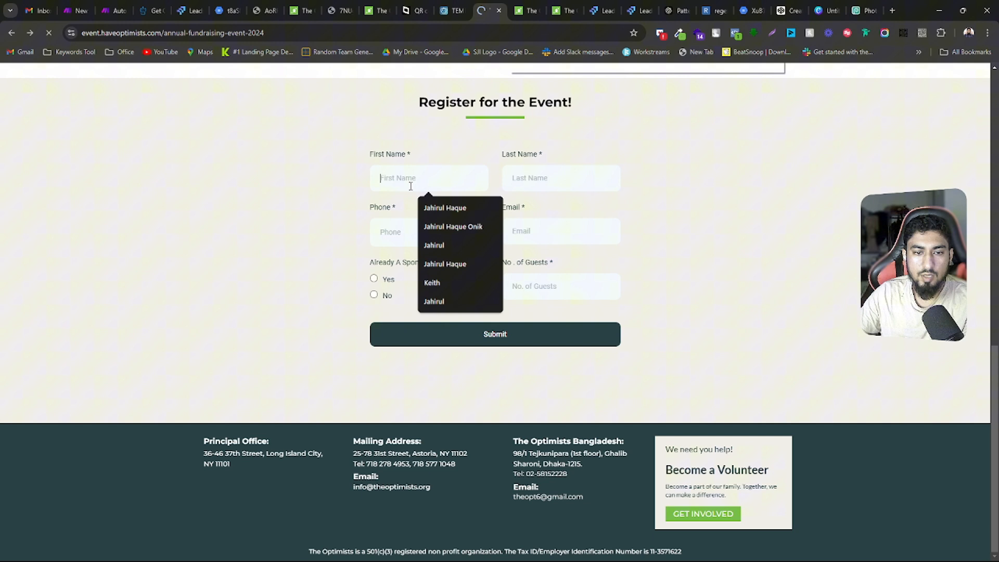
{"action": "left_click", "coordinate": [447, 227]}
{"action": "key", "text": "ctrl+x"}
{"action": "key", "text": "Tab"}
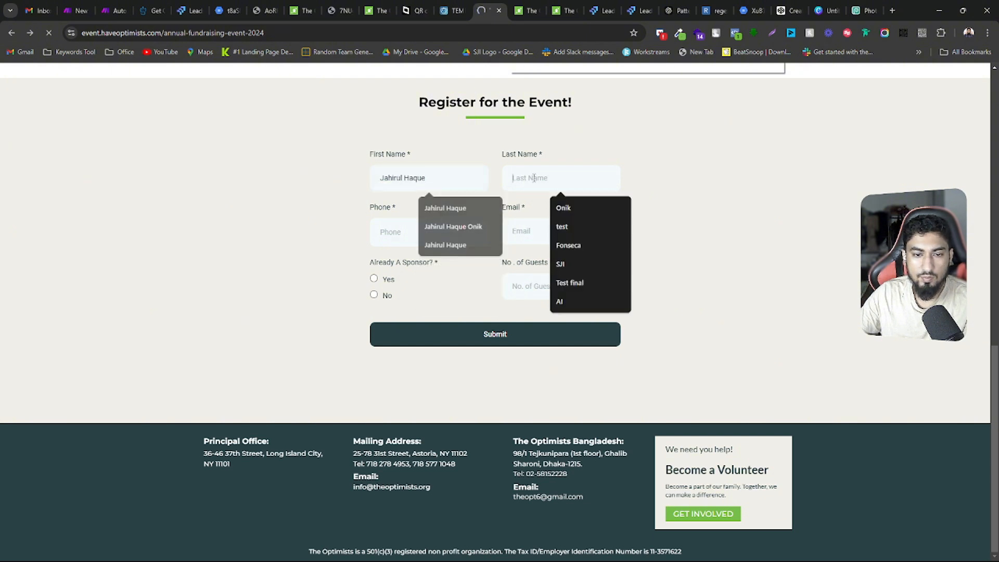
{"action": "key", "text": "ctrl+v"}
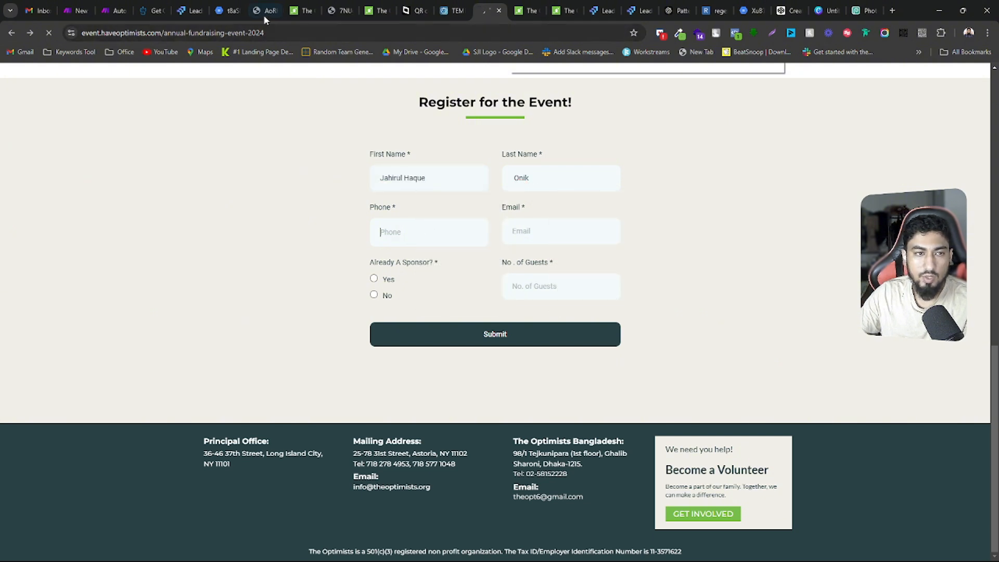
Switch to the Test Account in LeadsLift and copy its default number from the phone number settings
{"action": "left_click", "coordinate": [609, 5]}
{"action": "left_click", "coordinate": [648, 3]}
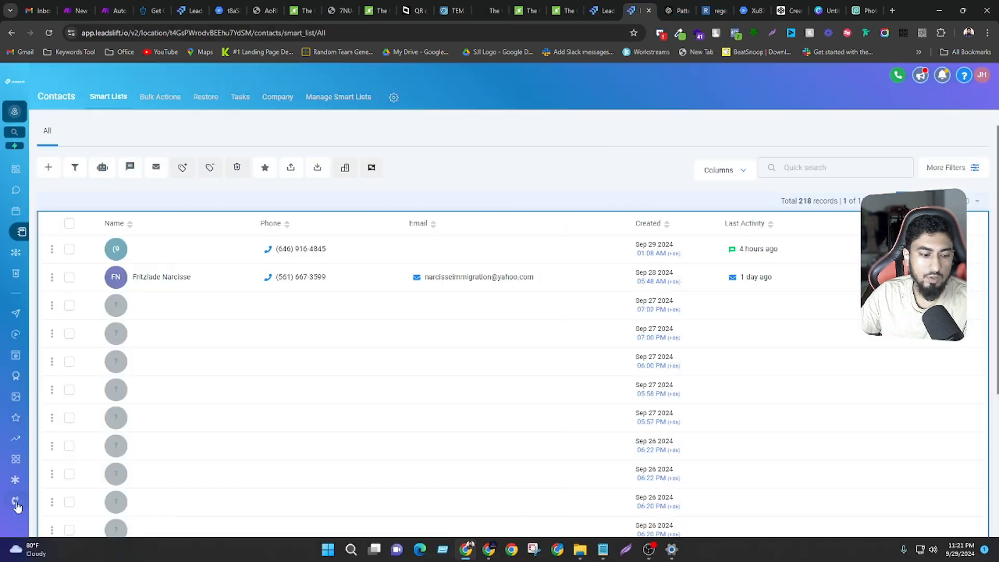
{"action": "left_click", "coordinate": [16, 502]}
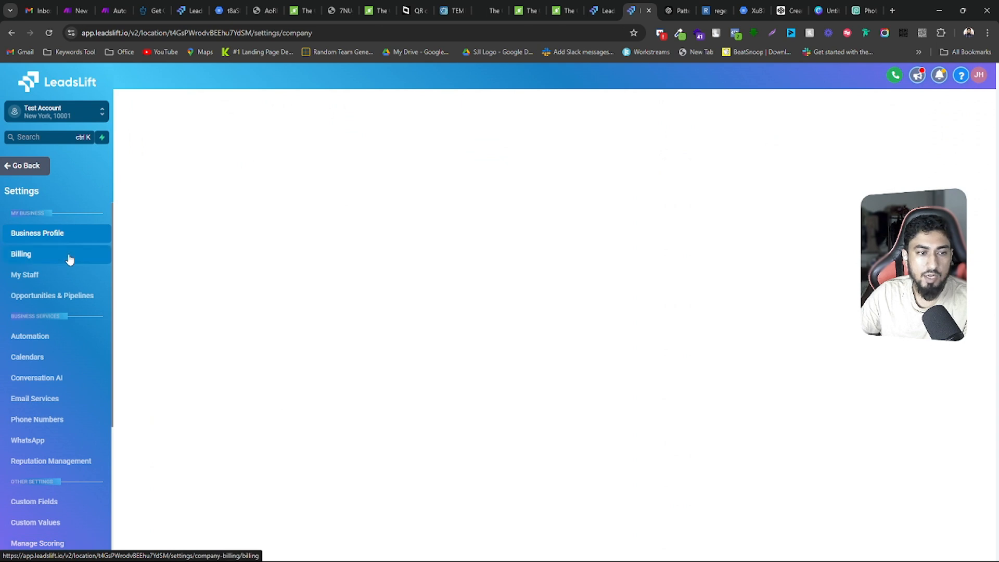
{"action": "scroll", "coordinate": [57, 270], "scroll_direction": "down", "scroll_amount": 2}
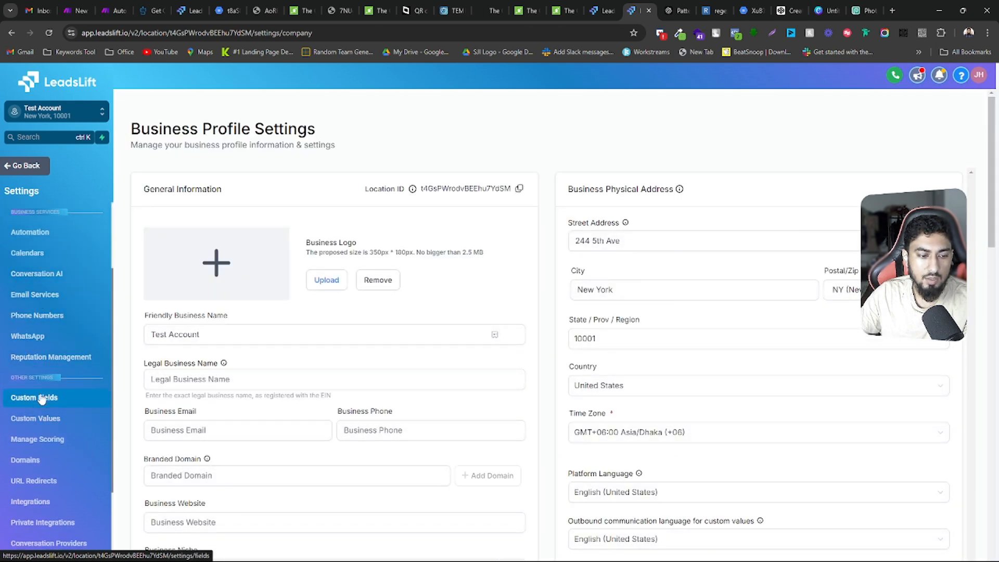
{"action": "scroll", "coordinate": [41, 398], "scroll_direction": "up", "scroll_amount": 2}
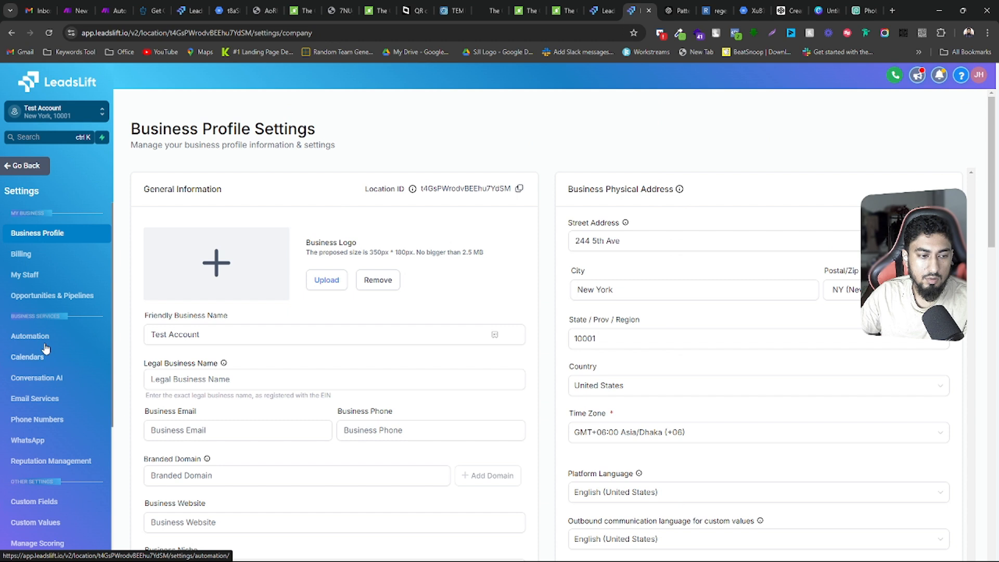
{"action": "left_click", "coordinate": [41, 422]}
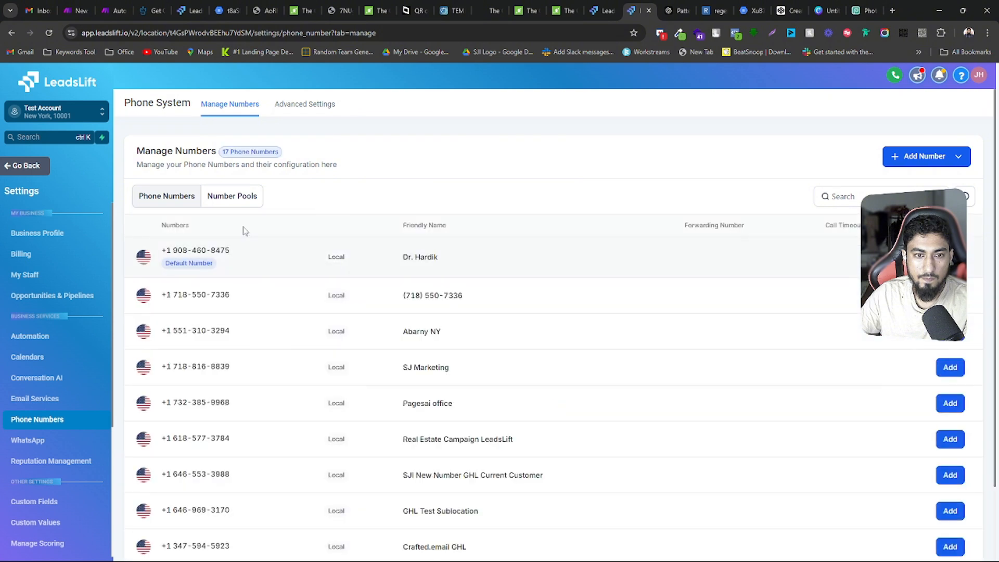
{"action": "triple_click", "coordinate": [218, 251]}
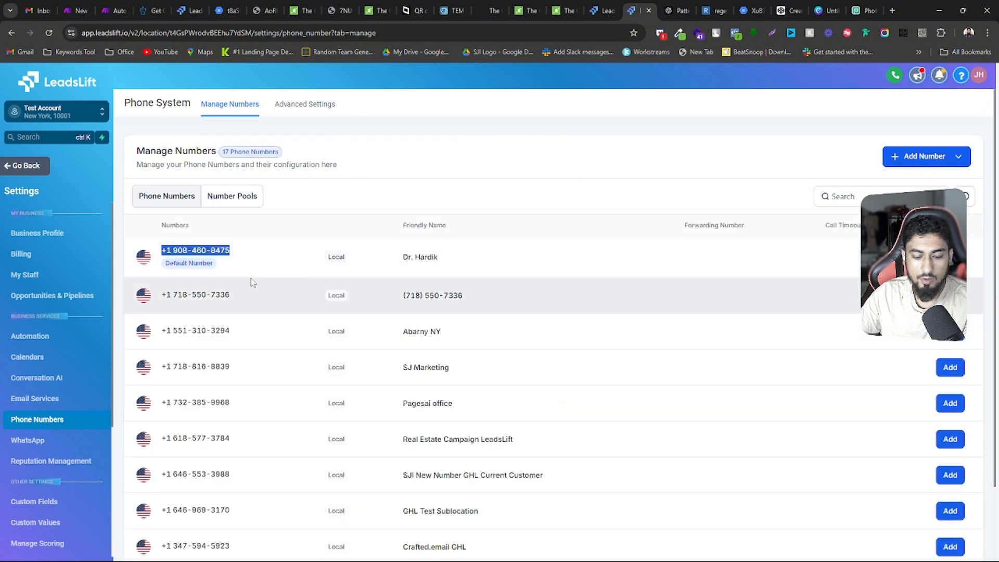
Complete the event registration form with the copied phone number, the registrant's email, No for Already A Sponsor, and 9 guests
{"action": "left_click", "coordinate": [194, 7]}
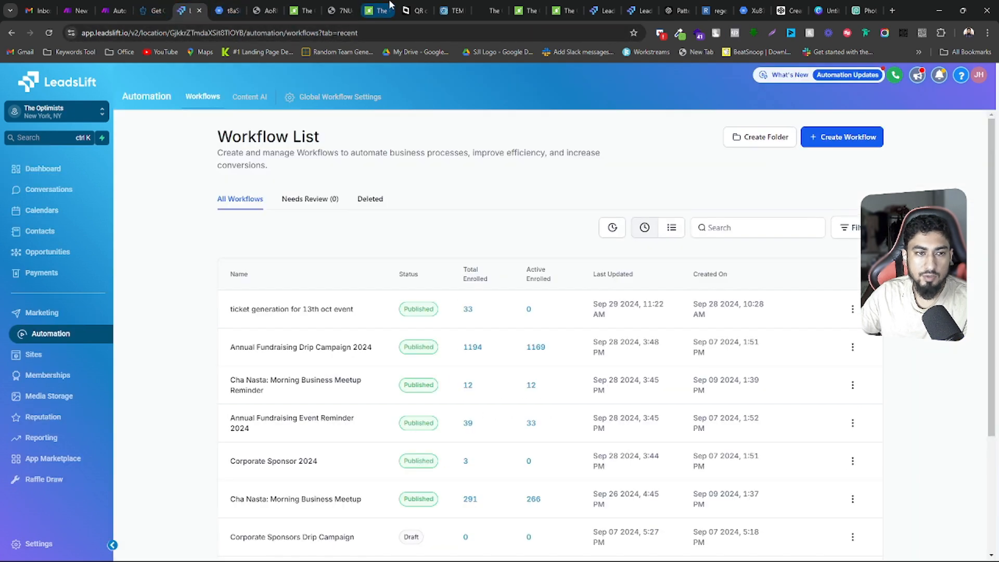
{"action": "left_click", "coordinate": [491, 10]}
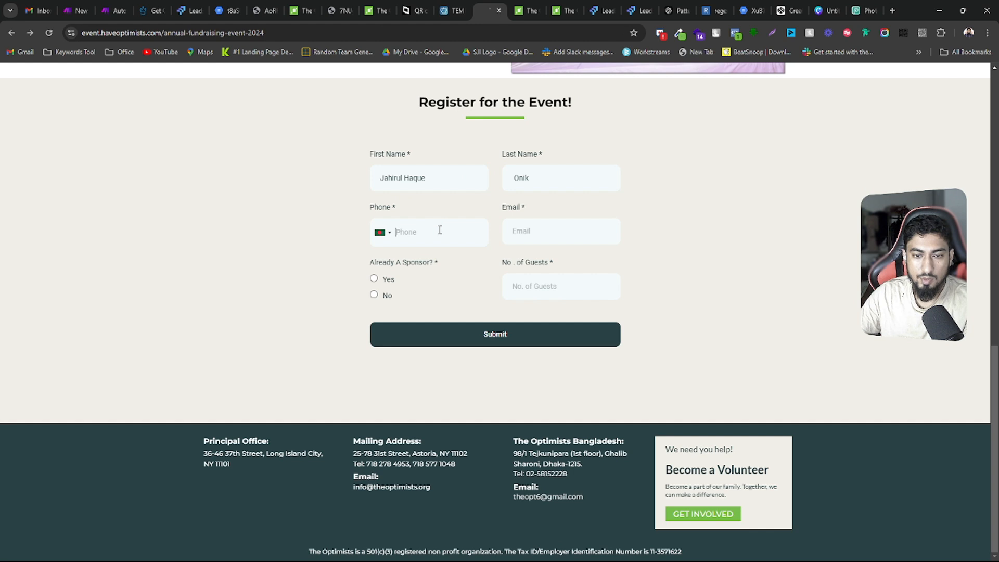
{"action": "key", "text": "ctrl+v"}
{"action": "left_click", "coordinate": [514, 230]}
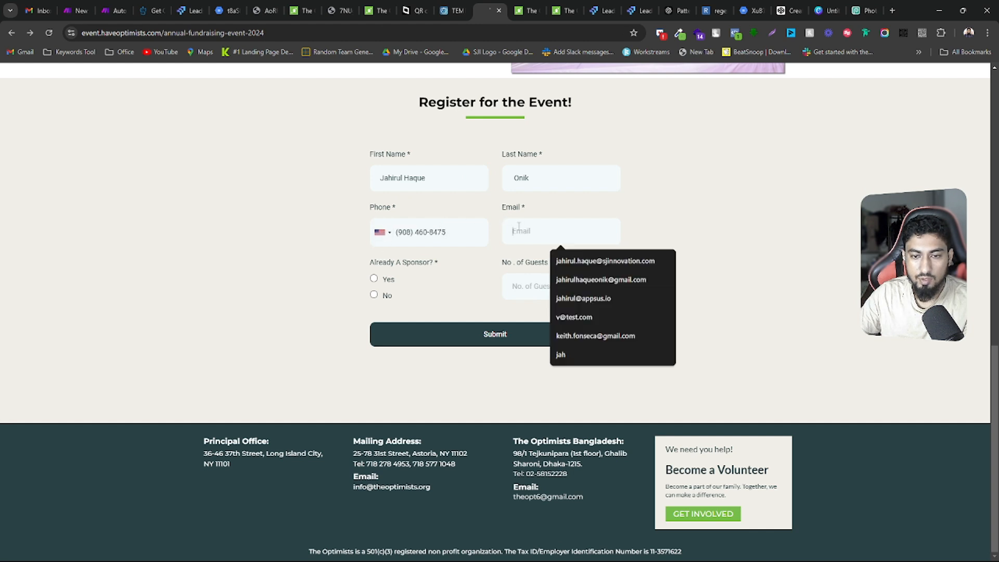
{"action": "left_click", "coordinate": [568, 261]}
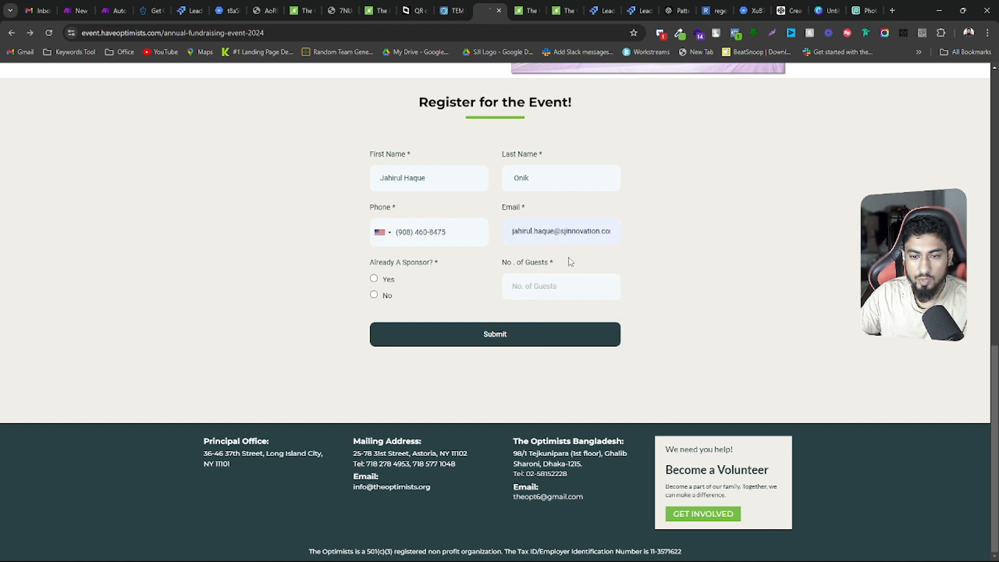
{"action": "left_click", "coordinate": [533, 284]}
{"action": "type", "text": "10"}
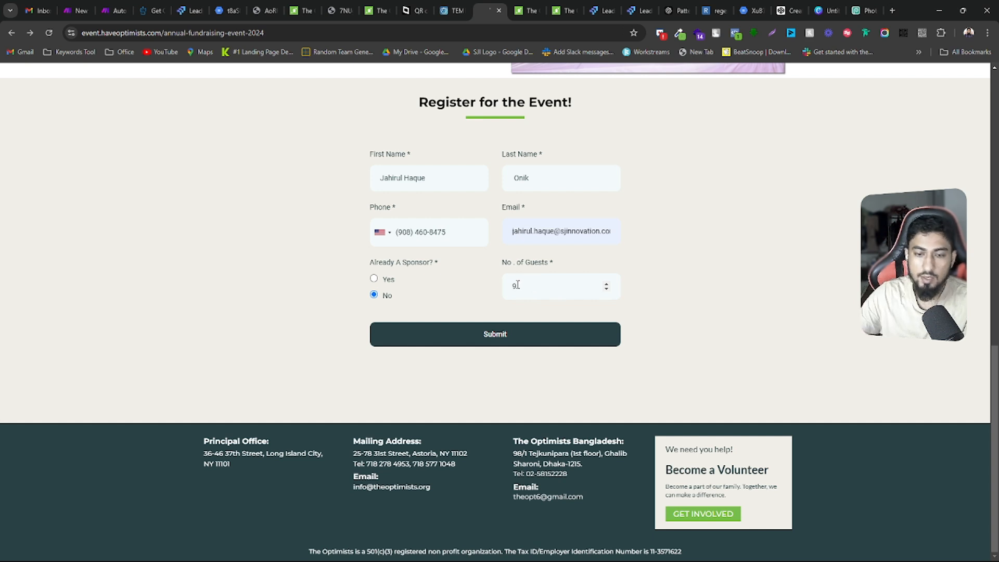
Submit the event registration form and highlight the message shown in its place
{"action": "scroll", "coordinate": [518, 286], "scroll_direction": "up", "scroll_amount": 2}
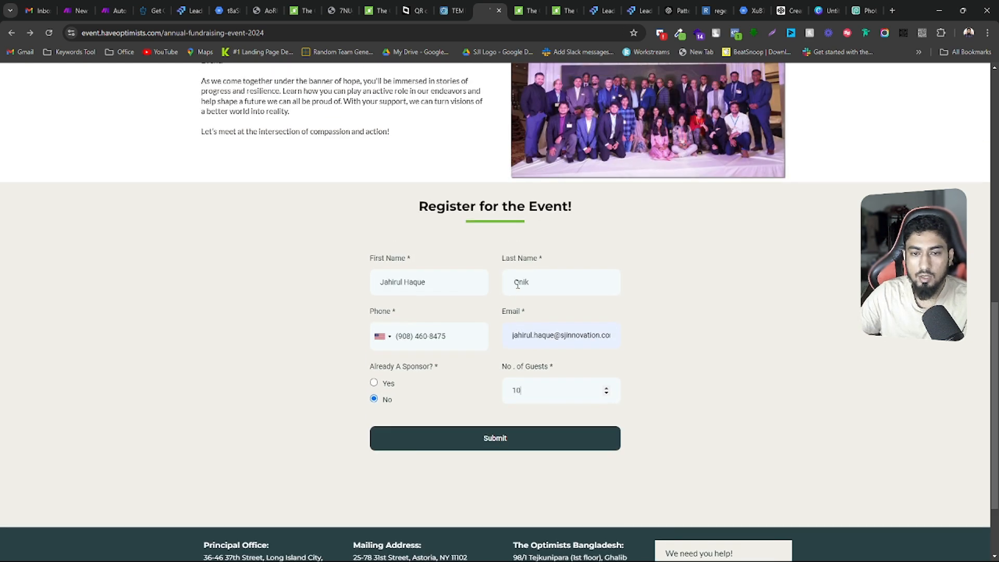
{"action": "left_click", "coordinate": [580, 440]}
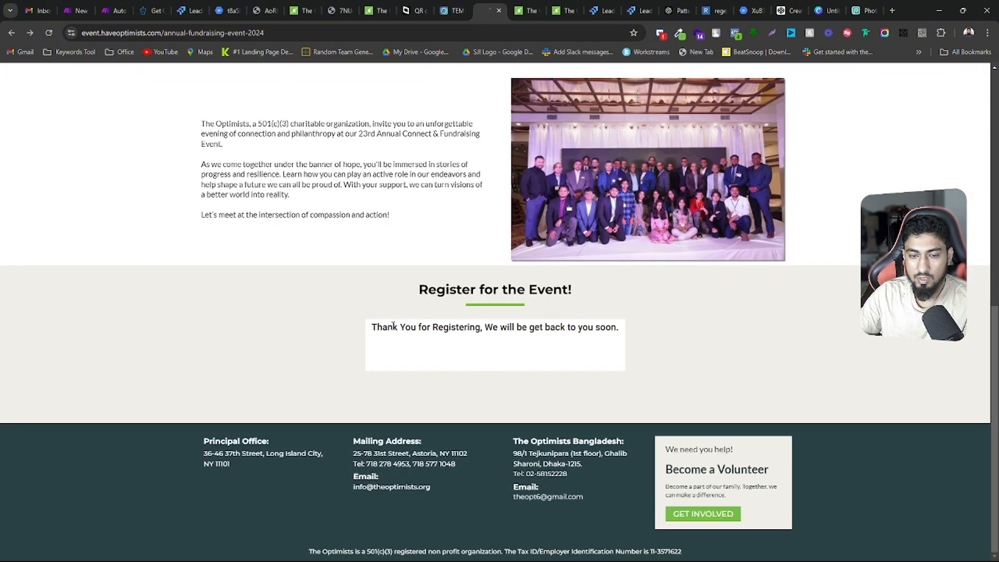
{"action": "left_click_drag", "start_coordinate": [372, 328], "coordinate": [630, 335]}
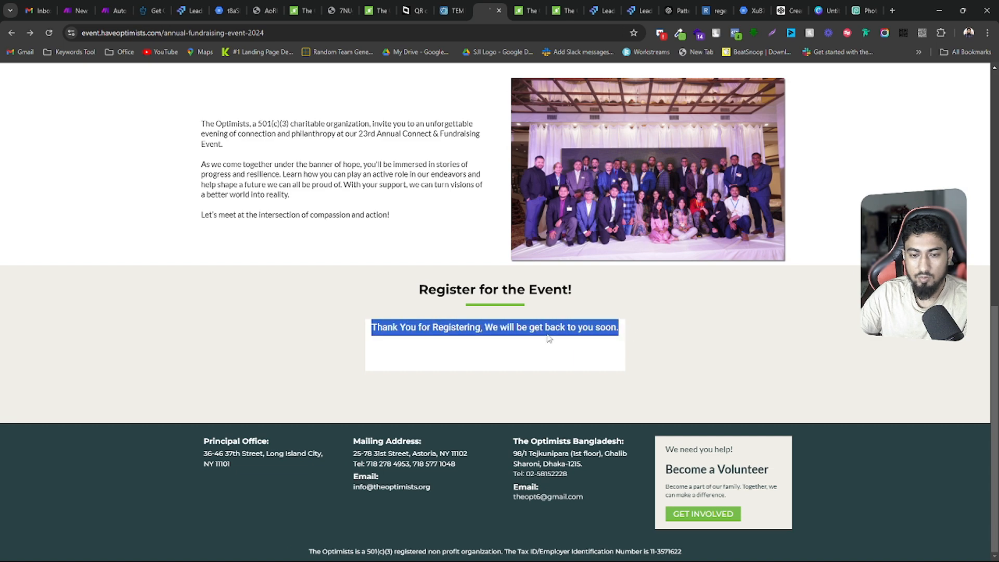
Open the newly registered contact in The Optimists' LeadsLift account and check its activity and Event Registration Ticket fields
{"action": "left_click", "coordinate": [190, 10]}
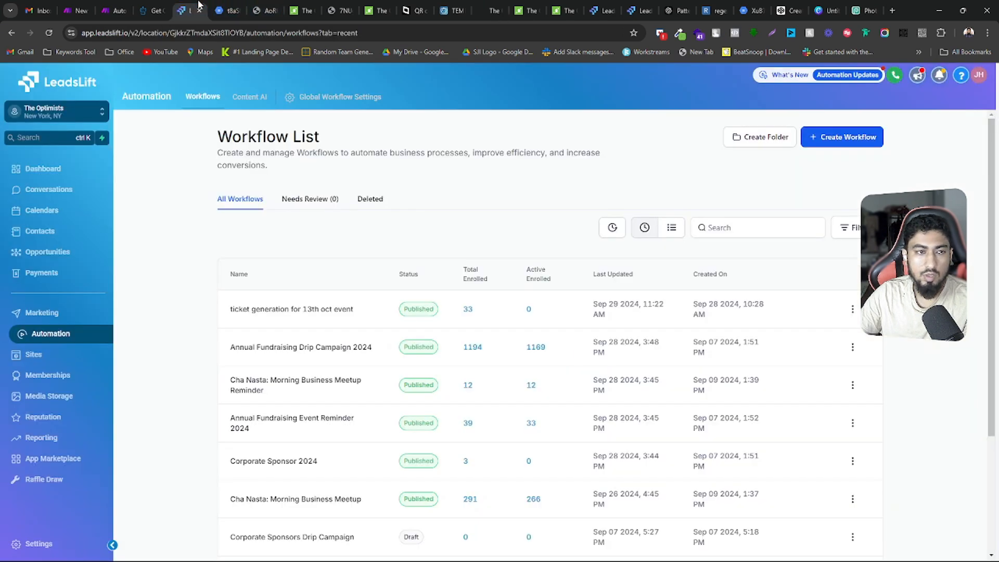
{"action": "left_click", "coordinate": [55, 234]}
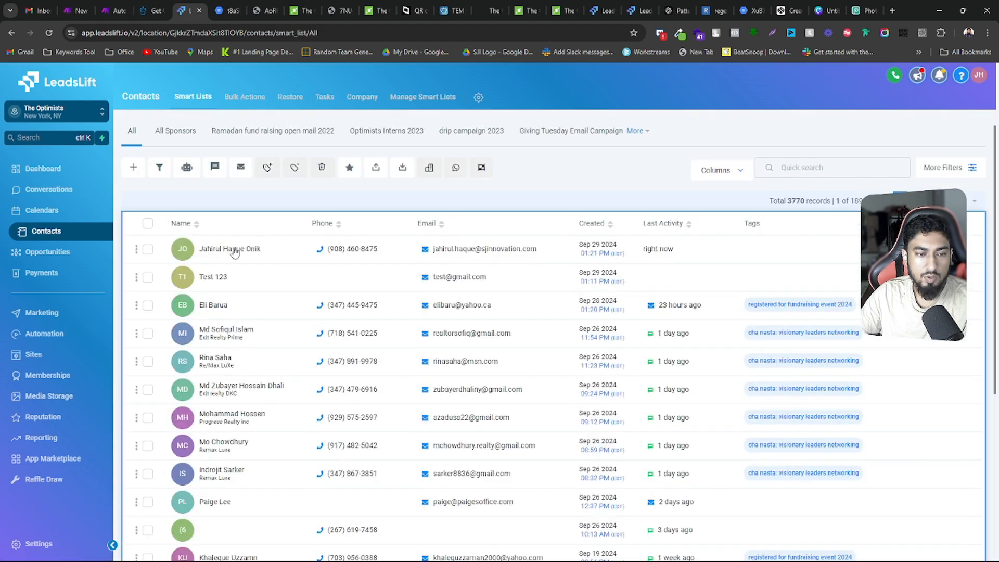
{"action": "left_click", "coordinate": [234, 250]}
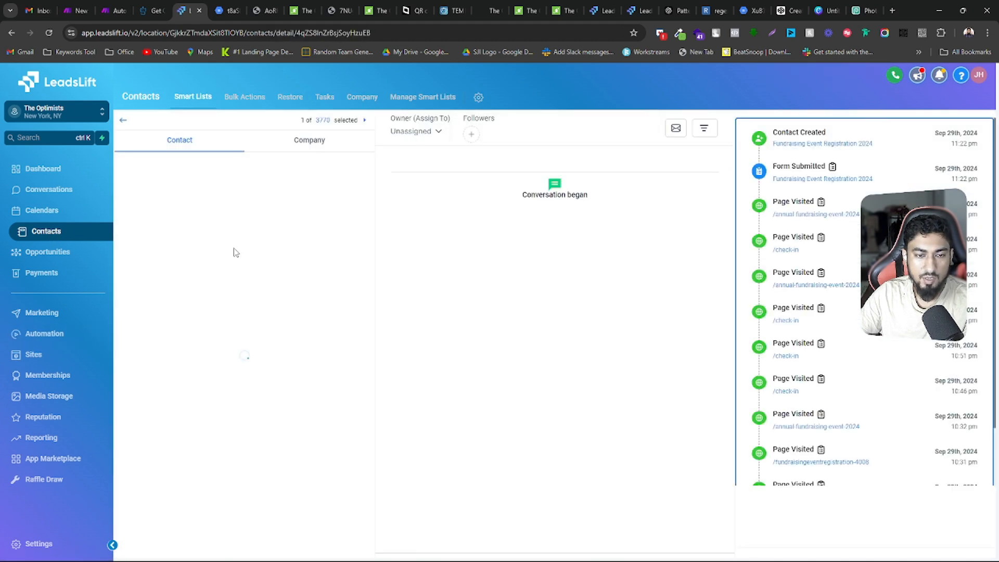
{"action": "scroll", "coordinate": [825, 354], "scroll_direction": "down", "scroll_amount": 3}
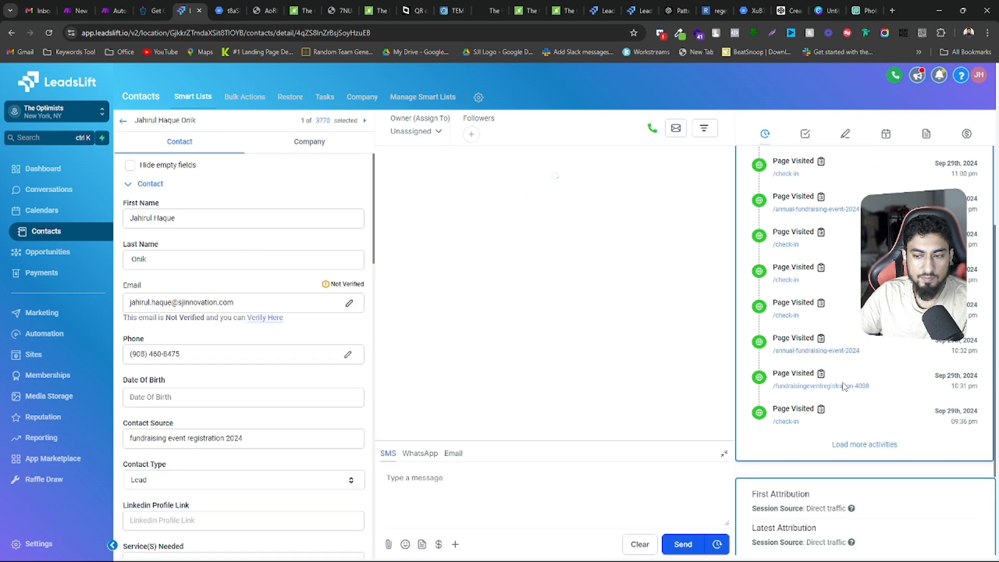
{"action": "scroll", "coordinate": [301, 417], "scroll_direction": "down", "scroll_amount": 15}
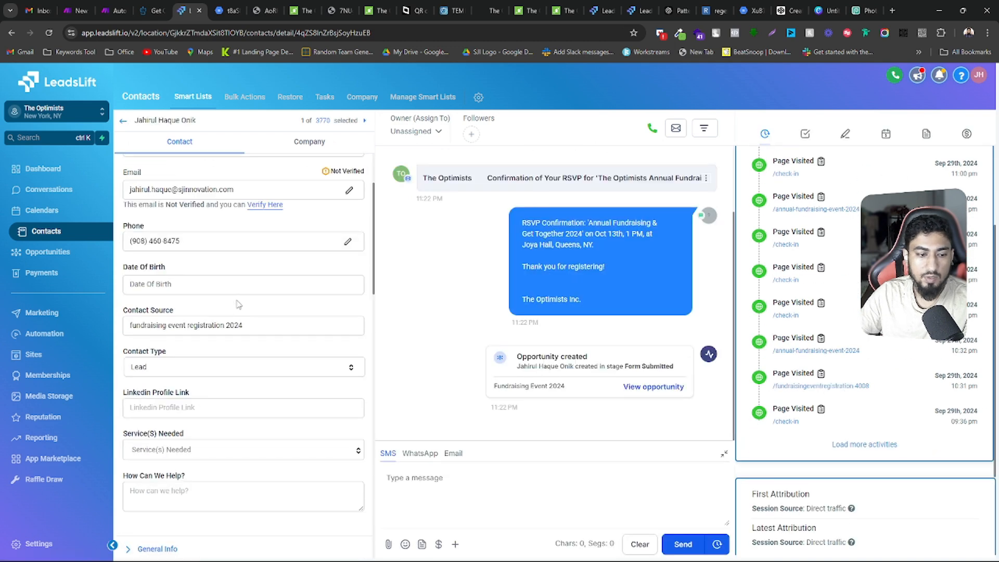
{"action": "scroll", "coordinate": [299, 416], "scroll_direction": "up", "scroll_amount": 5}
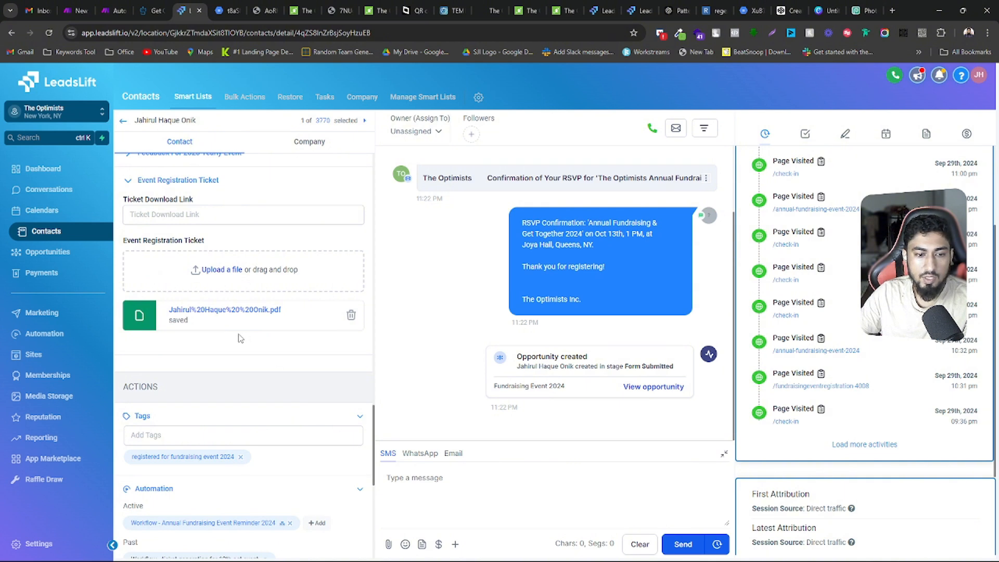
{"action": "scroll", "coordinate": [240, 338], "scroll_direction": "up", "scroll_amount": 2}
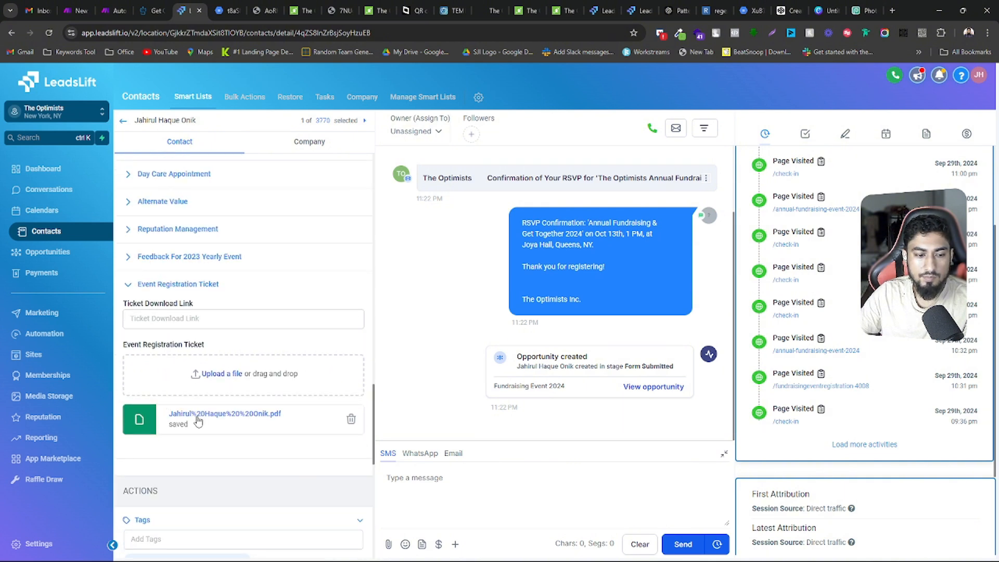
Switch to Make, save the ticket generation scenario's changes, and leave it for the list of all scenarios
{"action": "left_click", "coordinate": [111, 9]}
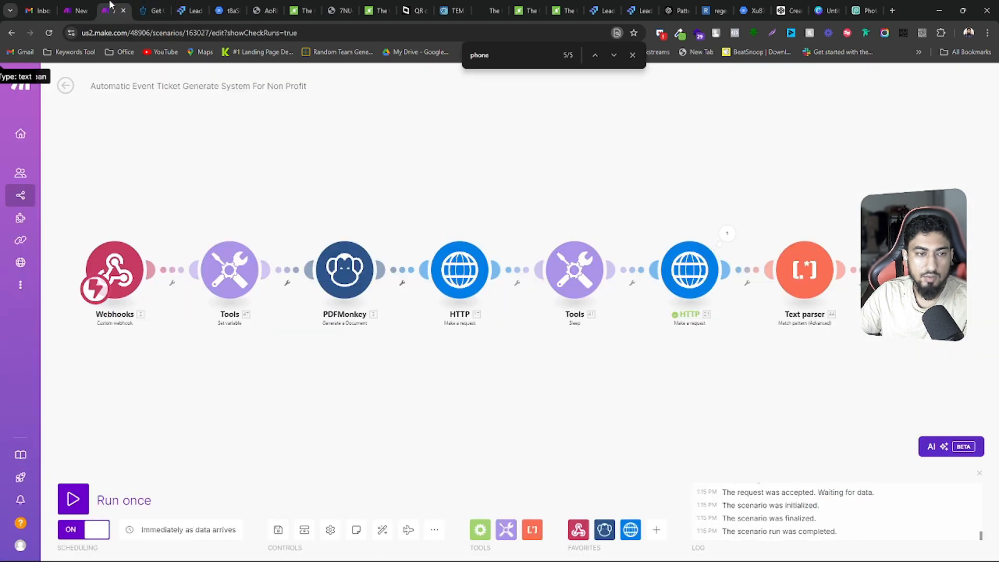
{"action": "left_click", "coordinate": [65, 86]}
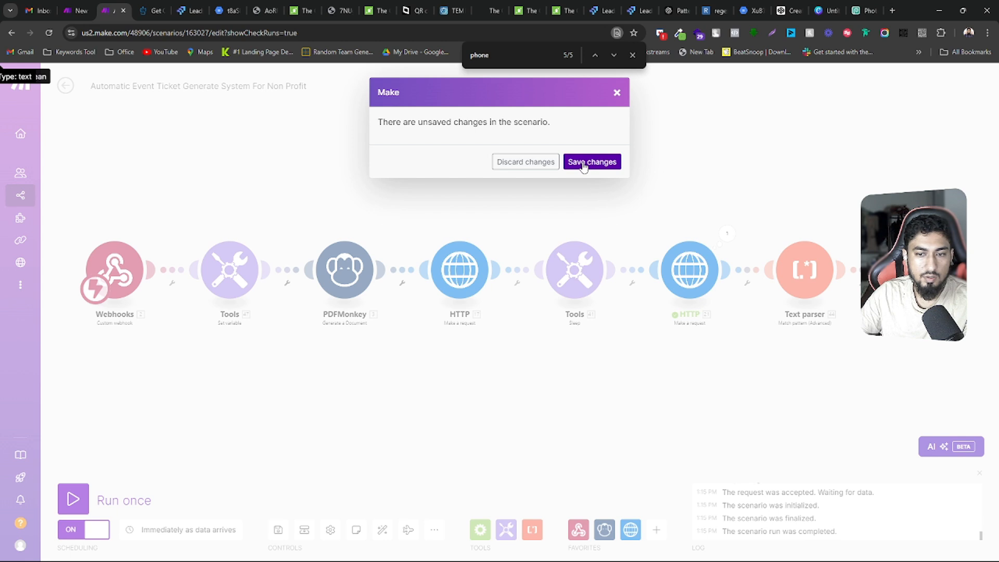
{"action": "left_click", "coordinate": [583, 161]}
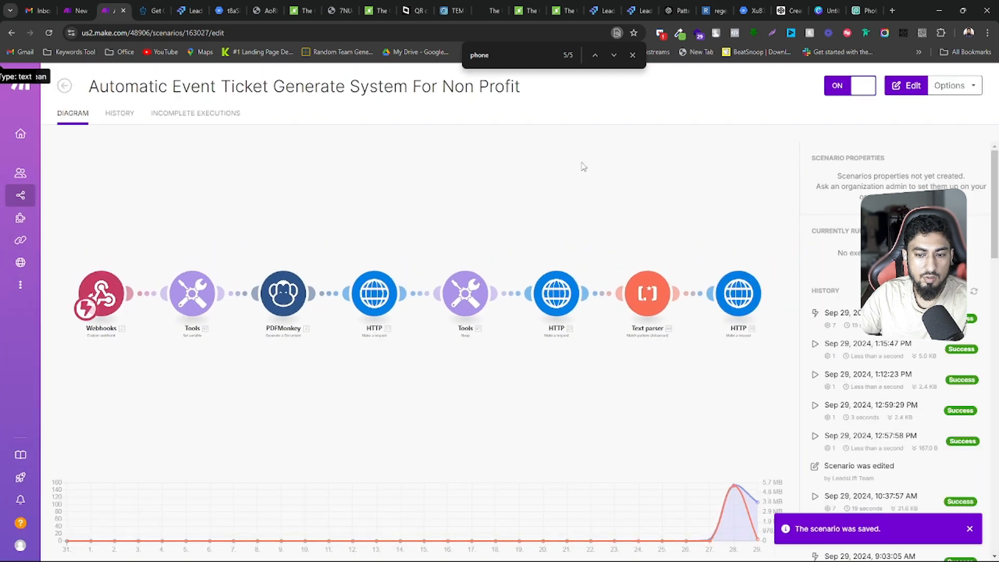
{"action": "left_click", "coordinate": [65, 89]}
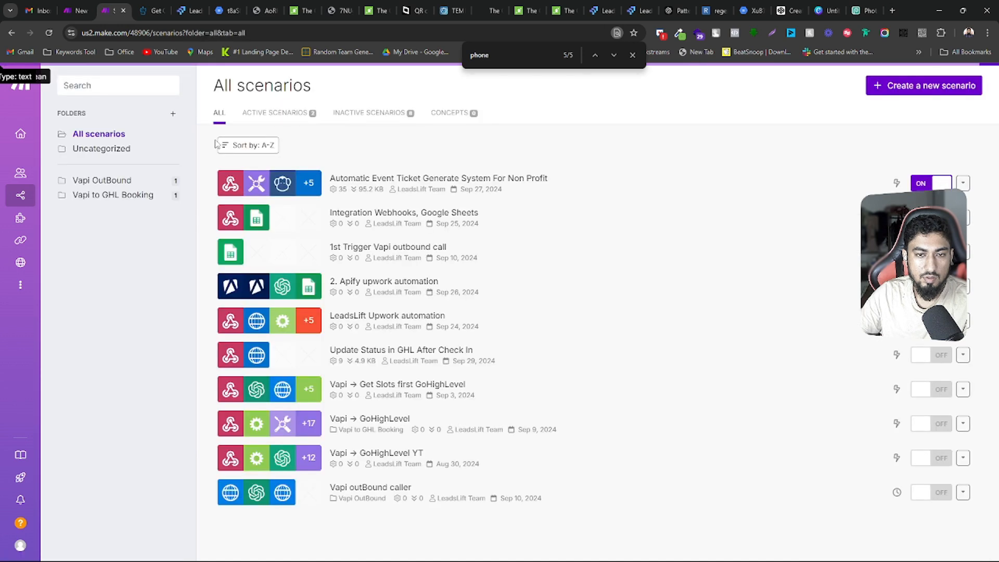
Return to the LeadsLift contact, reload its record by moving to the next contact and back, and find the Event Registration Ticket fields
{"action": "left_click", "coordinate": [195, 6]}
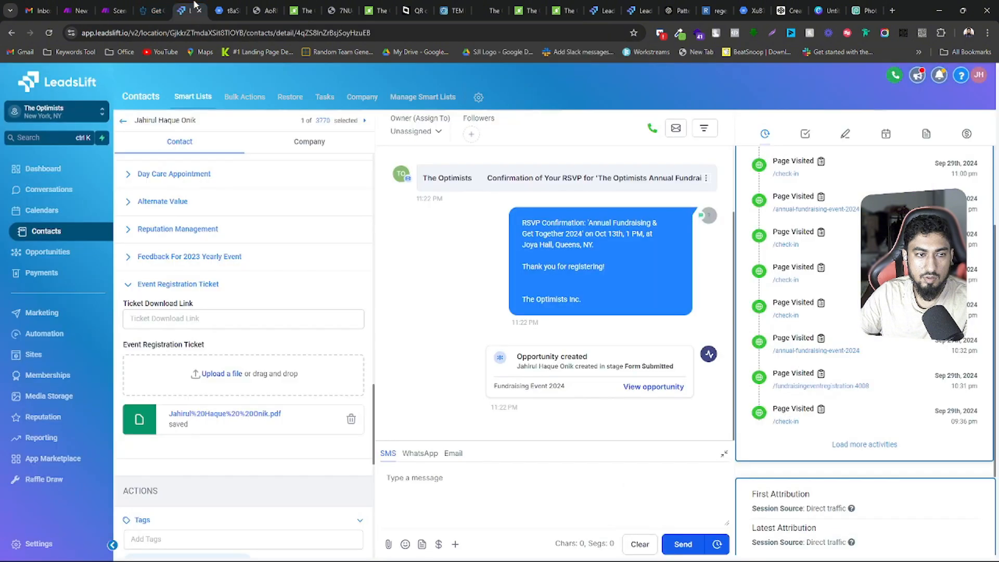
{"action": "left_click", "coordinate": [364, 121]}
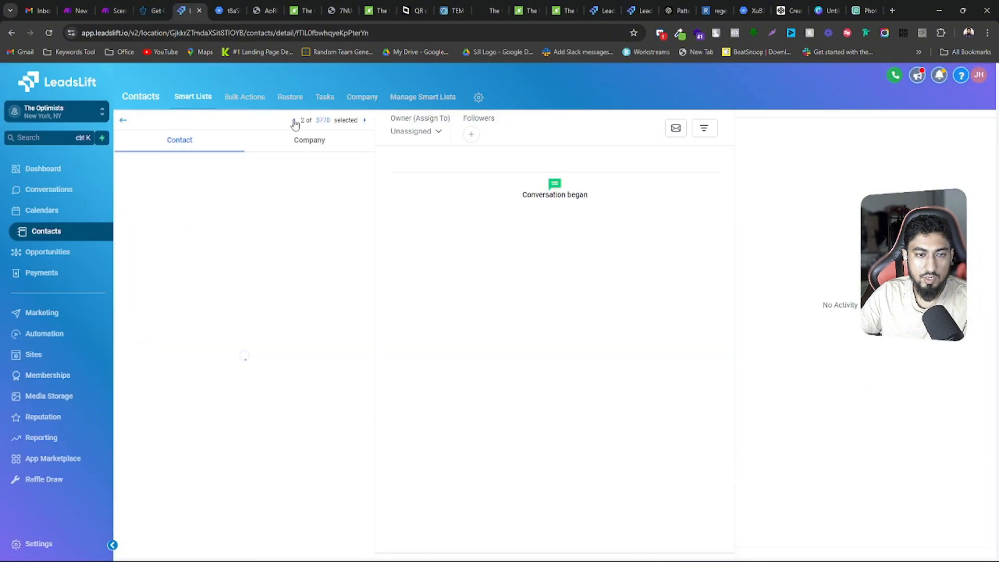
{"action": "left_click", "coordinate": [295, 121]}
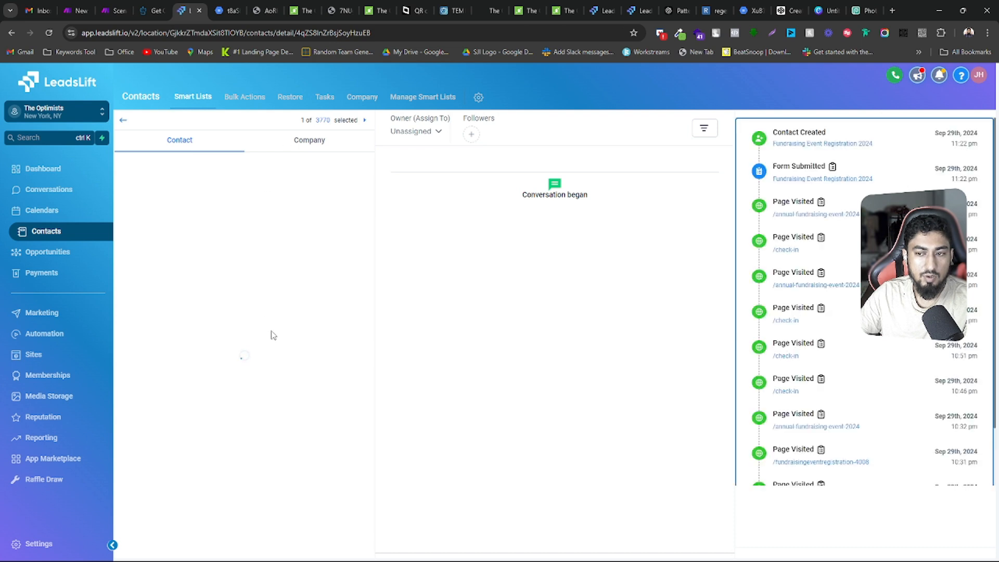
{"action": "scroll", "coordinate": [274, 332], "scroll_direction": "down", "scroll_amount": 15}
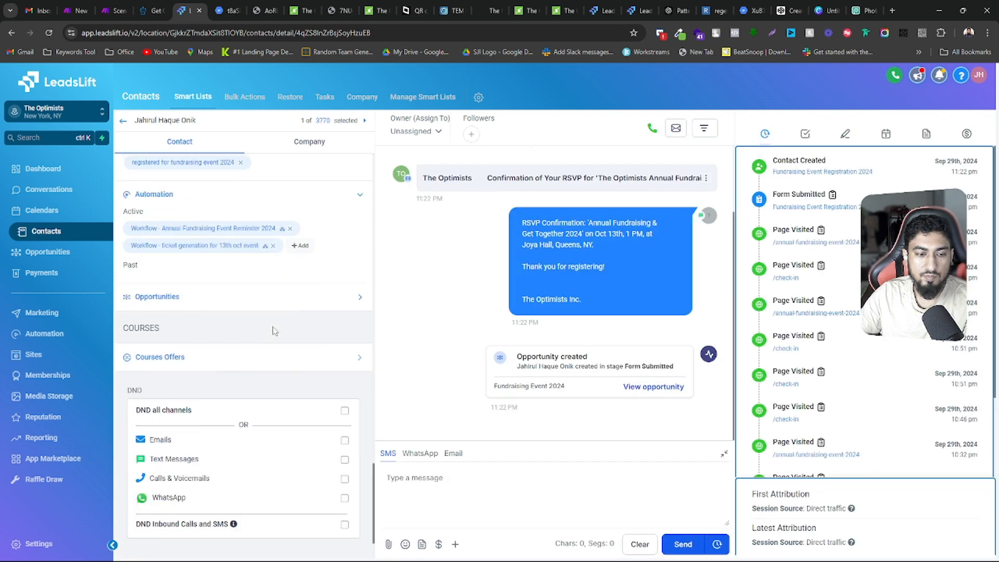
{"action": "scroll", "coordinate": [273, 330], "scroll_direction": "up", "scroll_amount": 10}
Open the Ticket Download Link address in a new tab, close that ticket, and open the PDF saved under Event Registration Ticket
{"action": "double_click", "coordinate": [251, 338]}
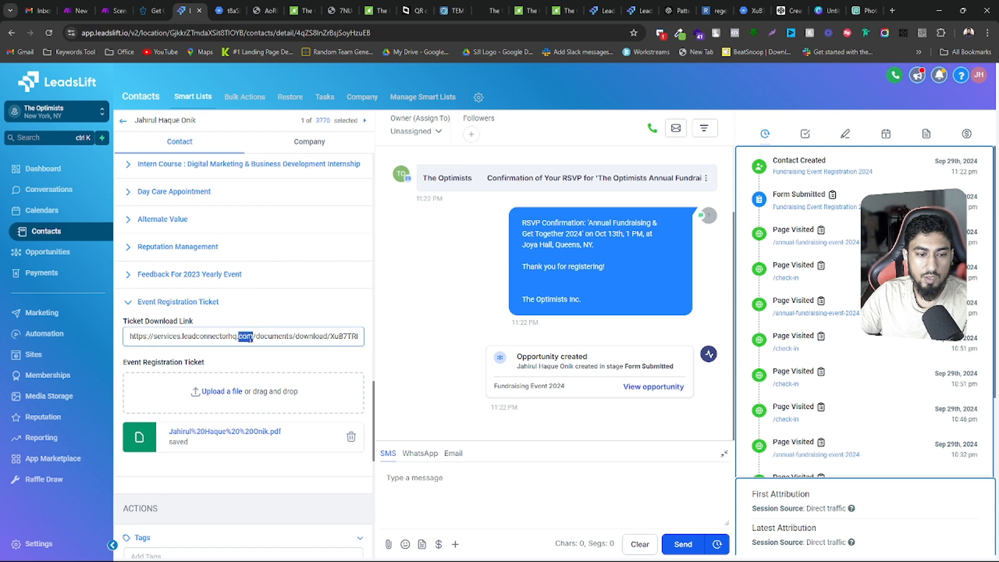
{"action": "triple_click", "coordinate": [250, 337]}
{"action": "right_click", "coordinate": [251, 337]}
{"action": "left_click", "coordinate": [345, 145]}
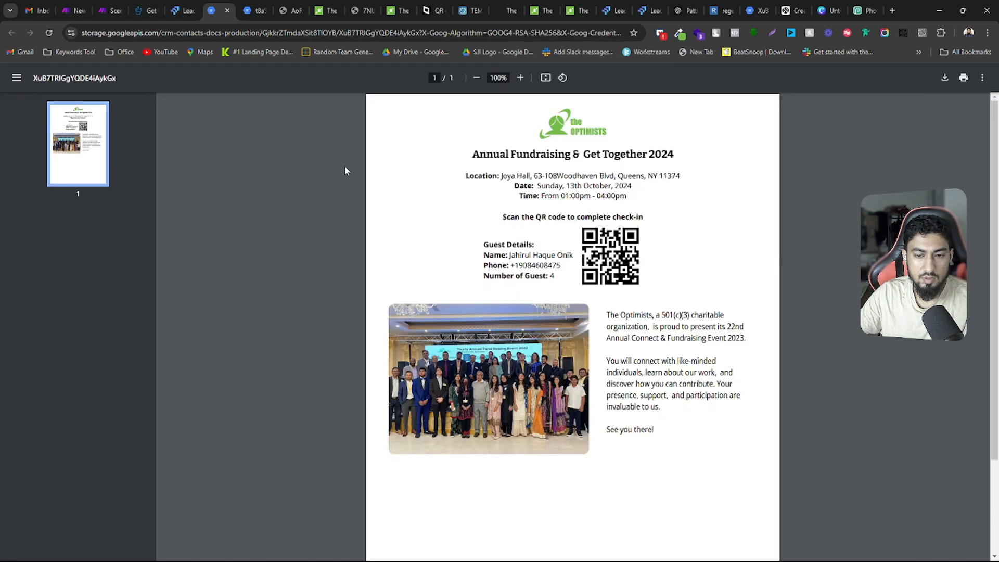
{"action": "left_click", "coordinate": [227, 11]}
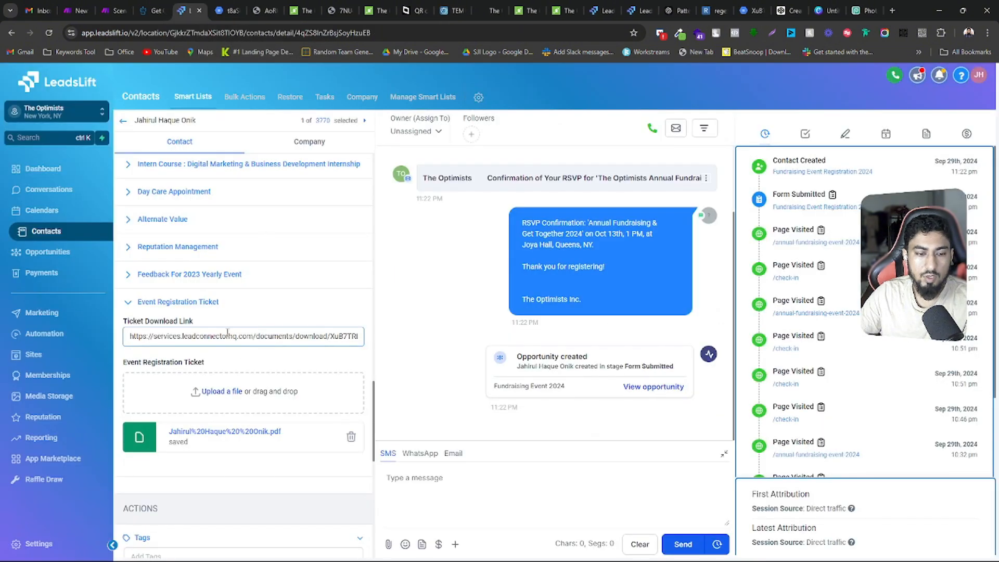
{"action": "scroll", "coordinate": [180, 360], "scroll_direction": "down", "scroll_amount": 4}
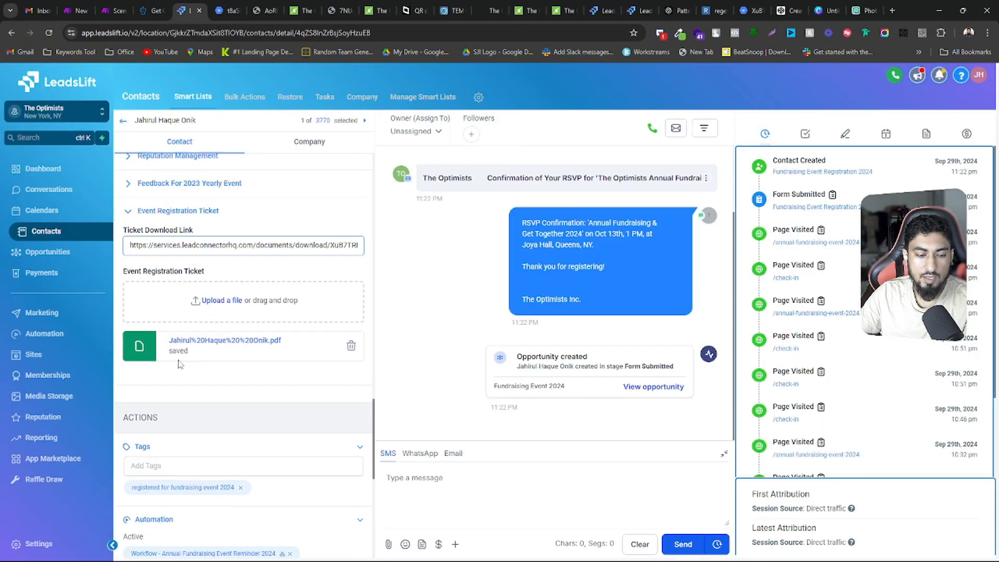
{"action": "left_click", "coordinate": [252, 228]}
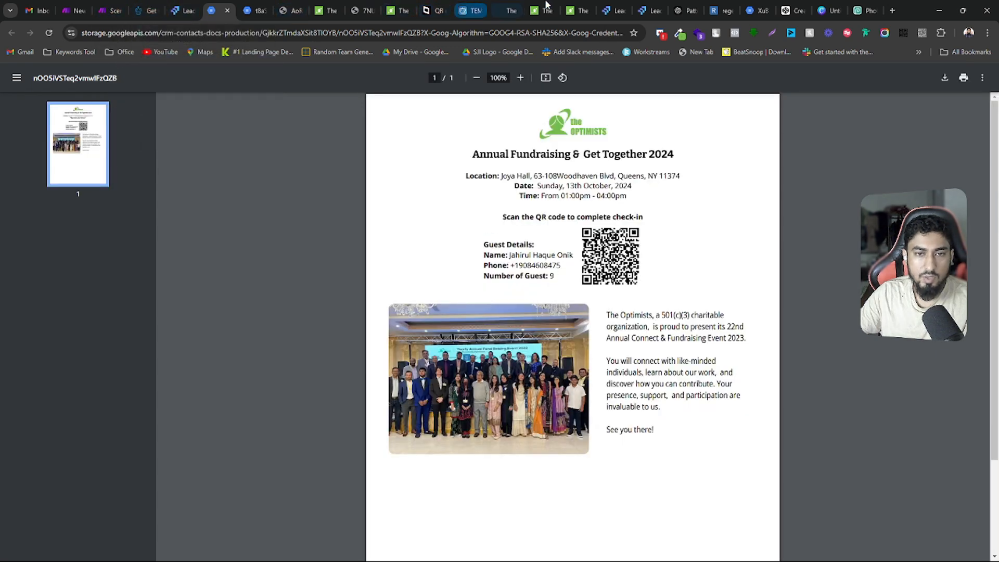
Open the latest conversation in the LeadsLift Test Account and highlight the RSVP confirmation text message
{"action": "left_click_drag", "start_coordinate": [617, 11], "coordinate": [320, 10]}
{"action": "left_click_drag", "start_coordinate": [658, 6], "coordinate": [286, 10]}
{"action": "left_click", "coordinate": [25, 164]}
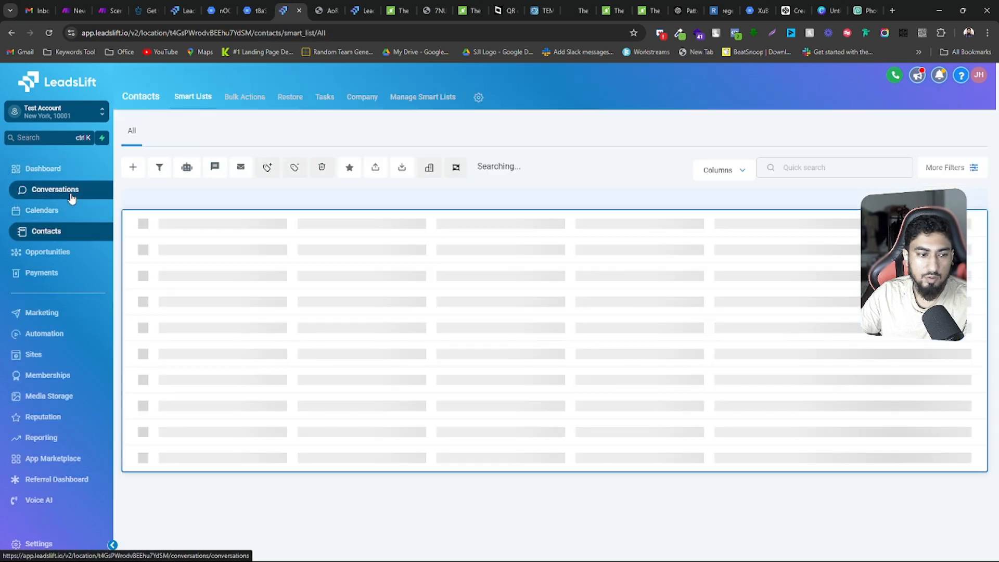
{"action": "left_click", "coordinate": [68, 193]}
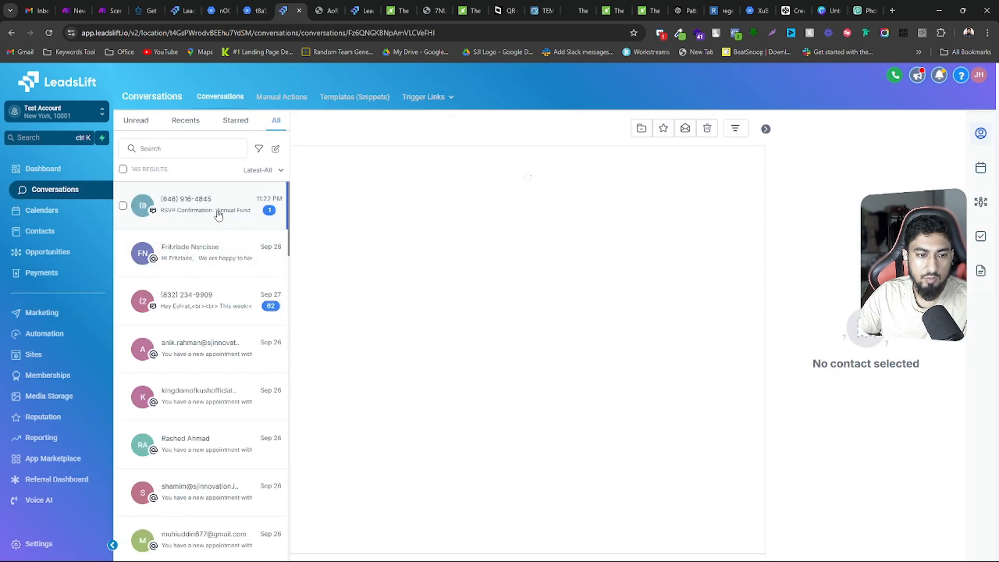
{"action": "left_click", "coordinate": [219, 214]}
{"action": "left_click_drag", "start_coordinate": [408, 337], "coordinate": [338, 263]}
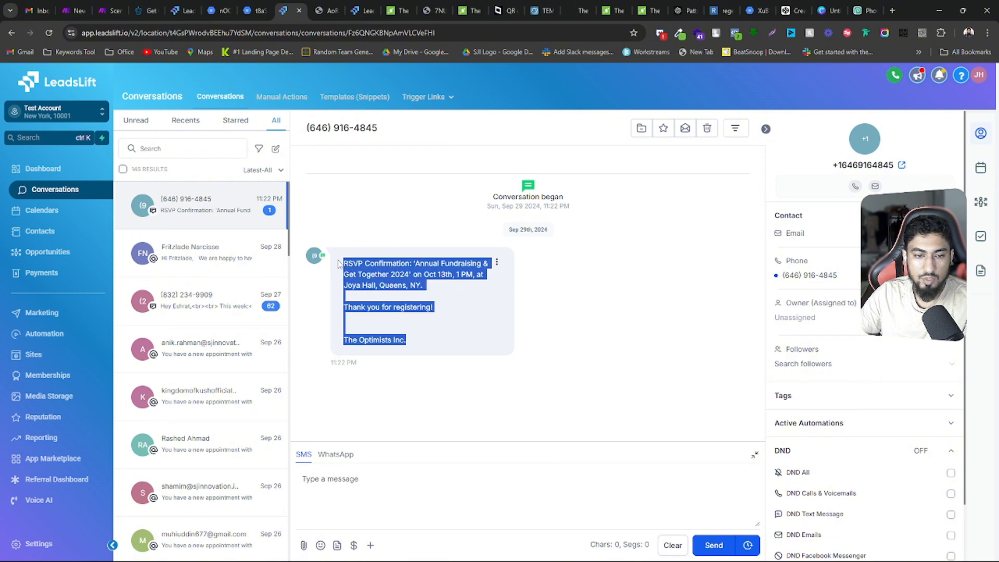
Go back through the contact record to the opened ticket PDF and check the guest's name, phone number and number of guests
{"action": "left_click", "coordinate": [186, 8]}
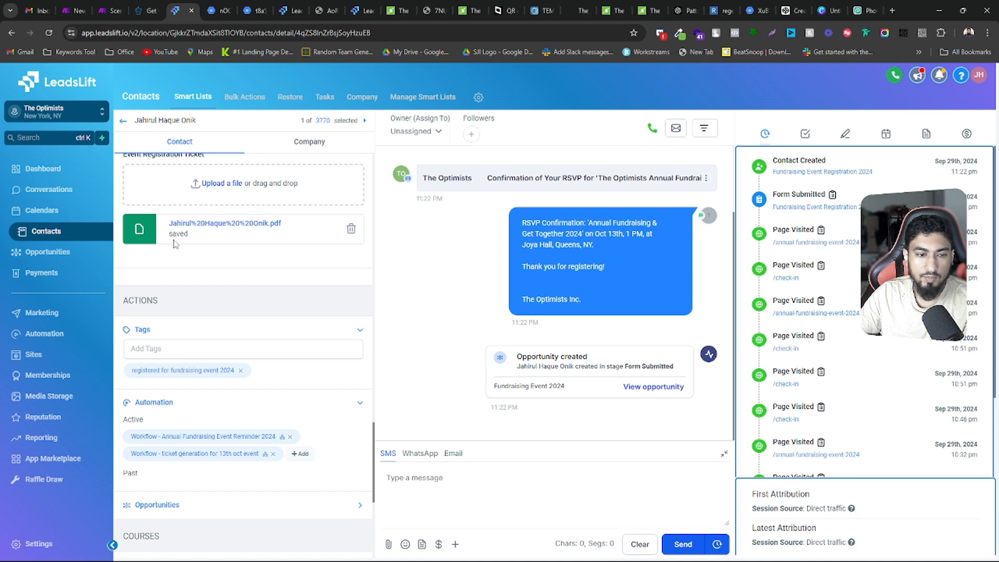
{"action": "left_click", "coordinate": [216, 10]}
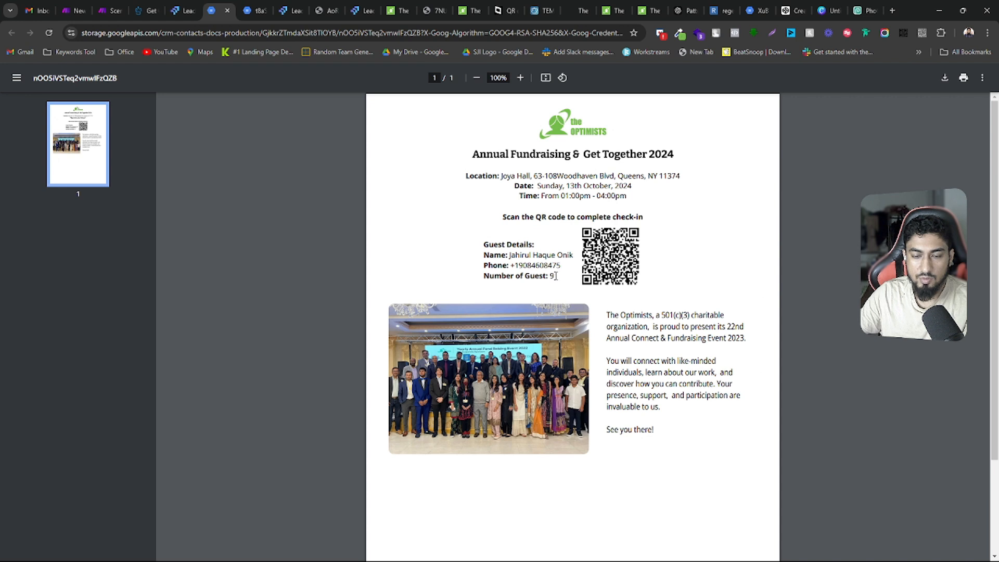
{"action": "left_click_drag", "start_coordinate": [510, 256], "coordinate": [579, 255]}
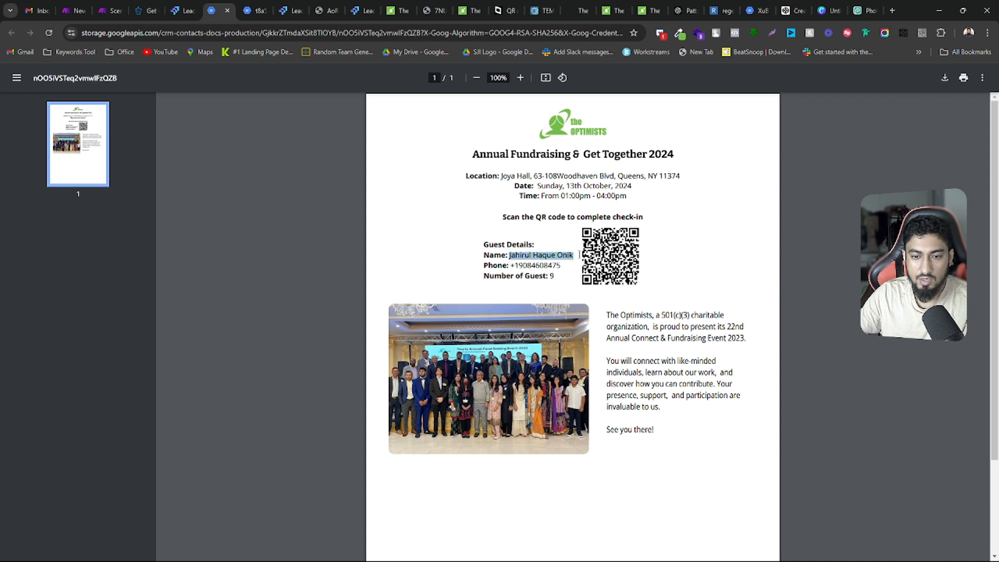
{"action": "left_click_drag", "start_coordinate": [511, 264], "coordinate": [558, 269]}
{"action": "left_click", "coordinate": [553, 276]}
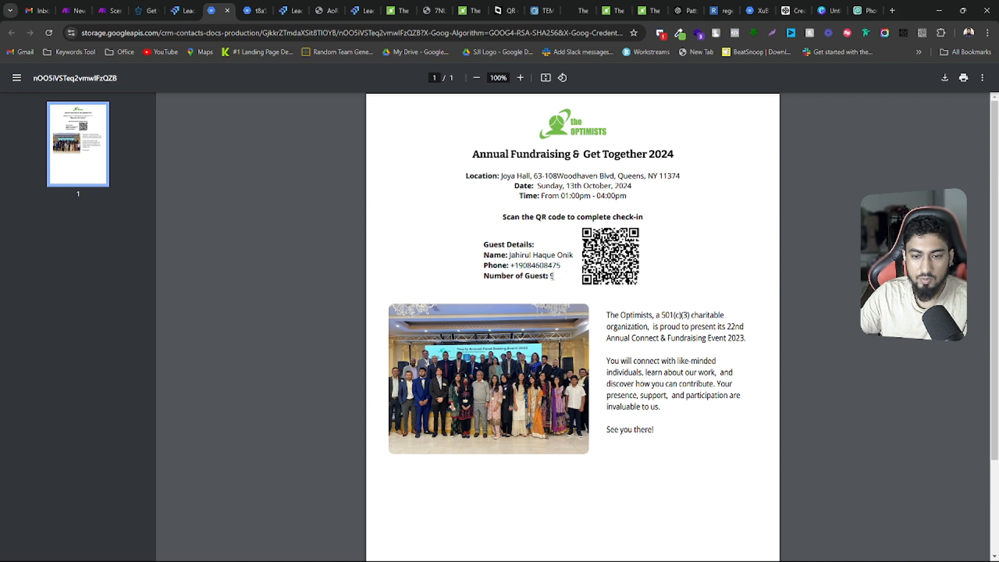
Try to read the ticket's QR code with the QR Reader browser extension
{"action": "left_click", "coordinate": [922, 33]}
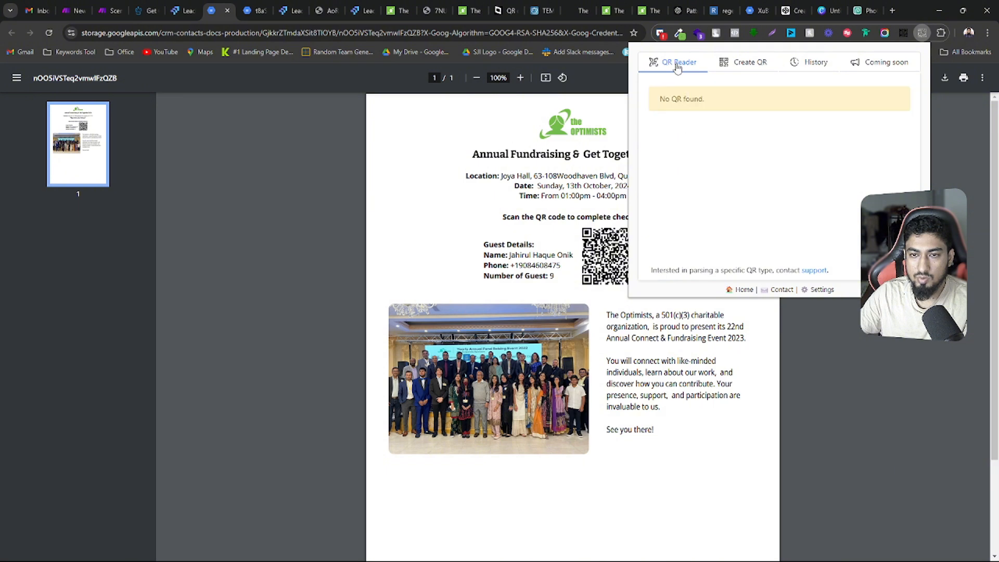
{"action": "left_click", "coordinate": [567, 163]}
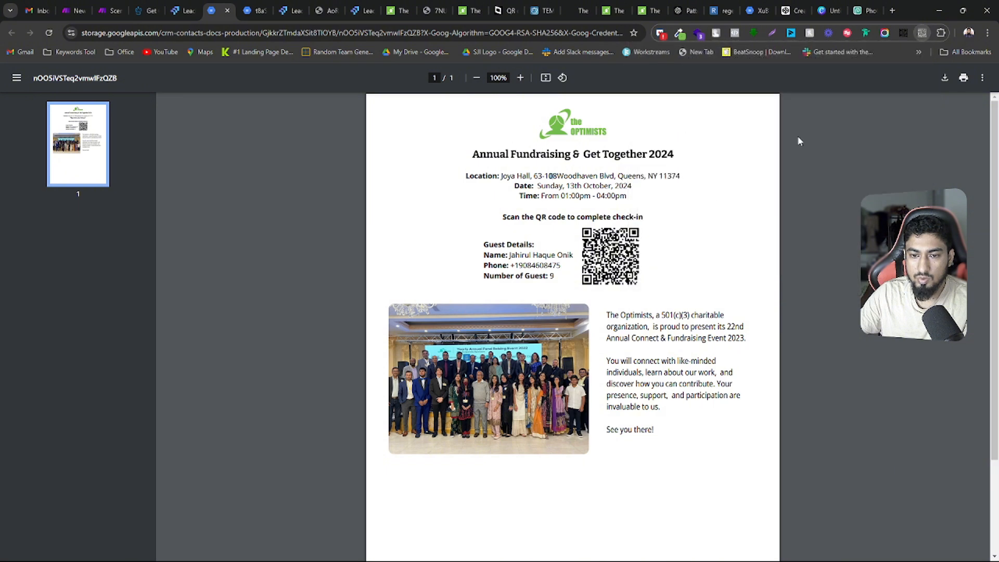
{"action": "left_click", "coordinate": [921, 32]}
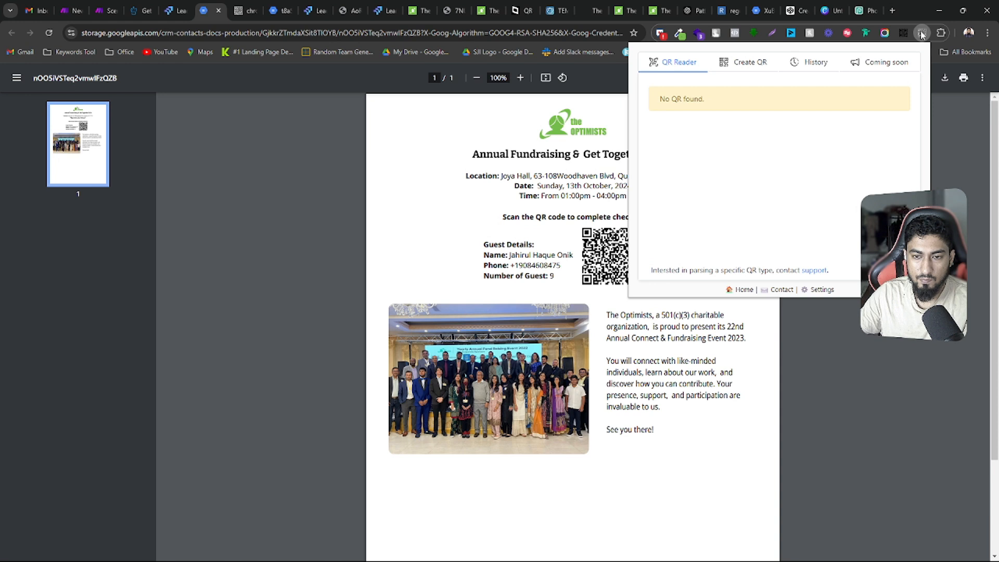
{"action": "left_click", "coordinate": [851, 349]}
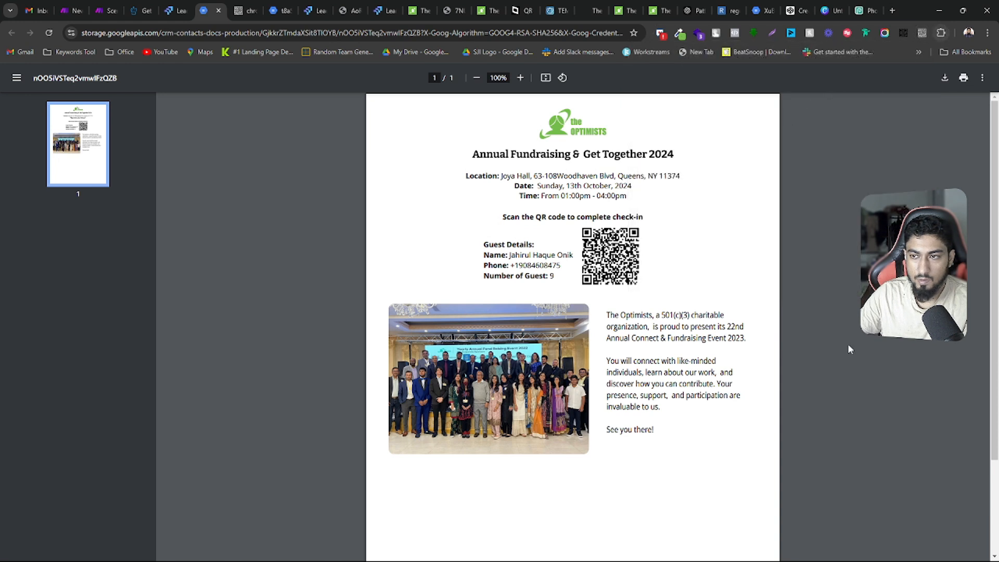
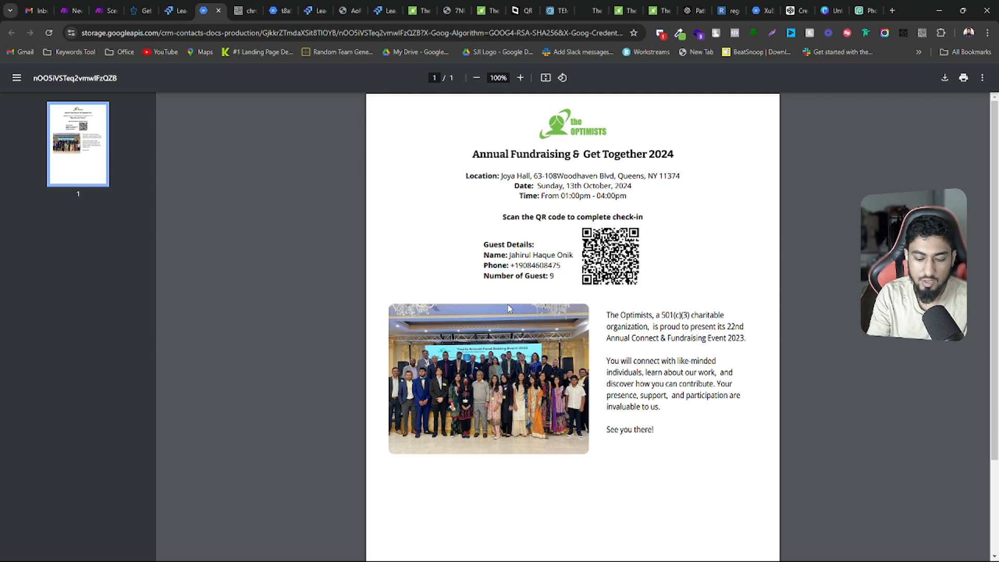
Open the check-in link from the spam email in Gmail and highlight the guest details on the check-in page
{"action": "key", "text": "ctrl+1"}
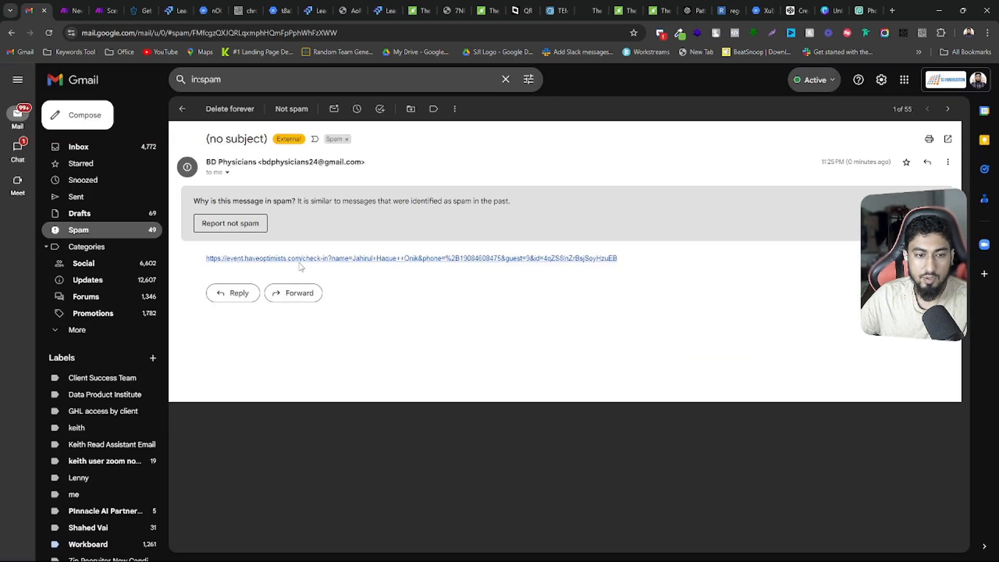
{"action": "left_click", "coordinate": [279, 259]}
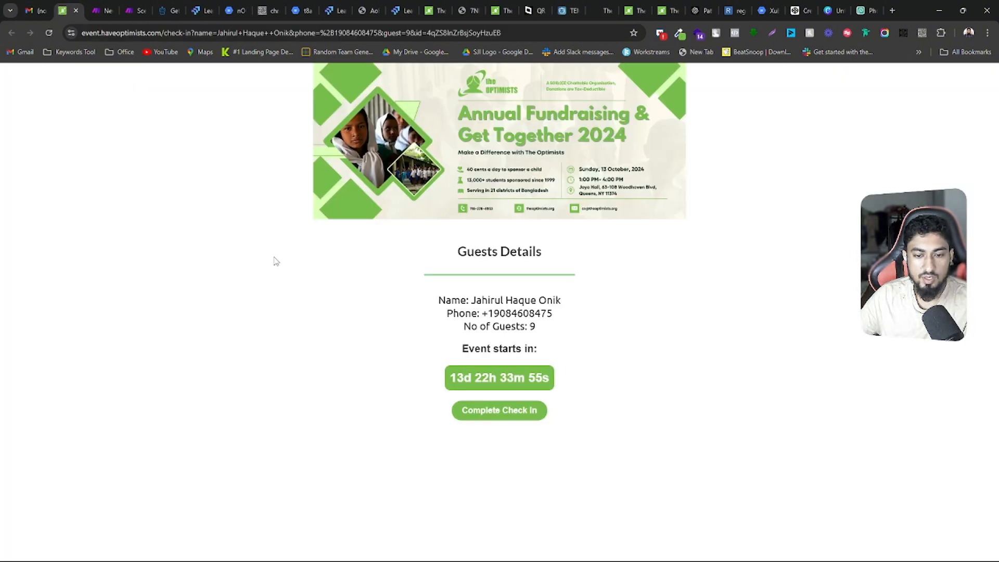
{"action": "left_click_drag", "start_coordinate": [545, 327], "coordinate": [411, 304]}
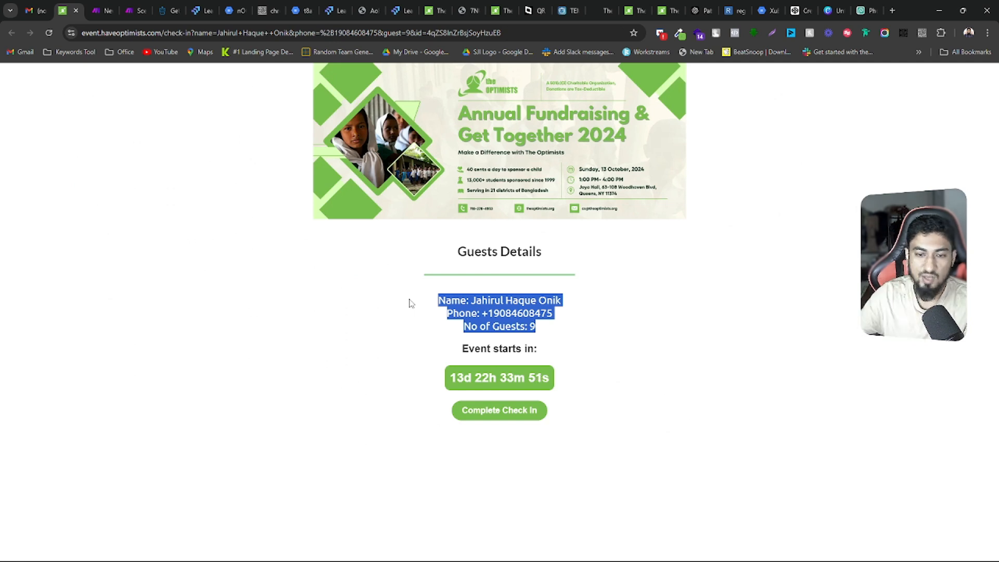
{"action": "left_click", "coordinate": [411, 303]}
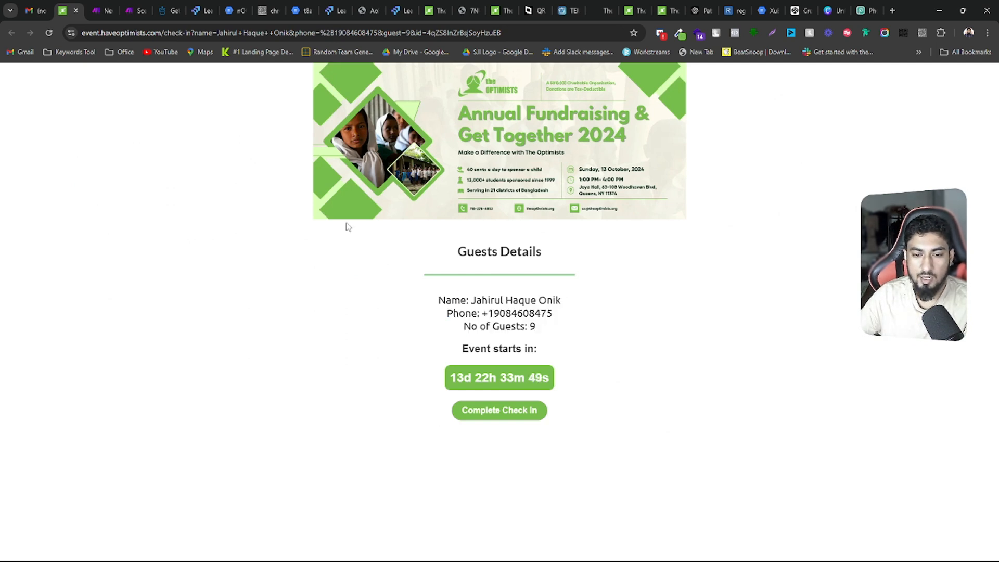
Place the check-in page beside the ticket PDF and compare the guest's name, phone number and number of guests between them
{"action": "left_click_drag", "start_coordinate": [63, 10], "coordinate": [222, 11]}
{"action": "left_click", "coordinate": [202, 10]}
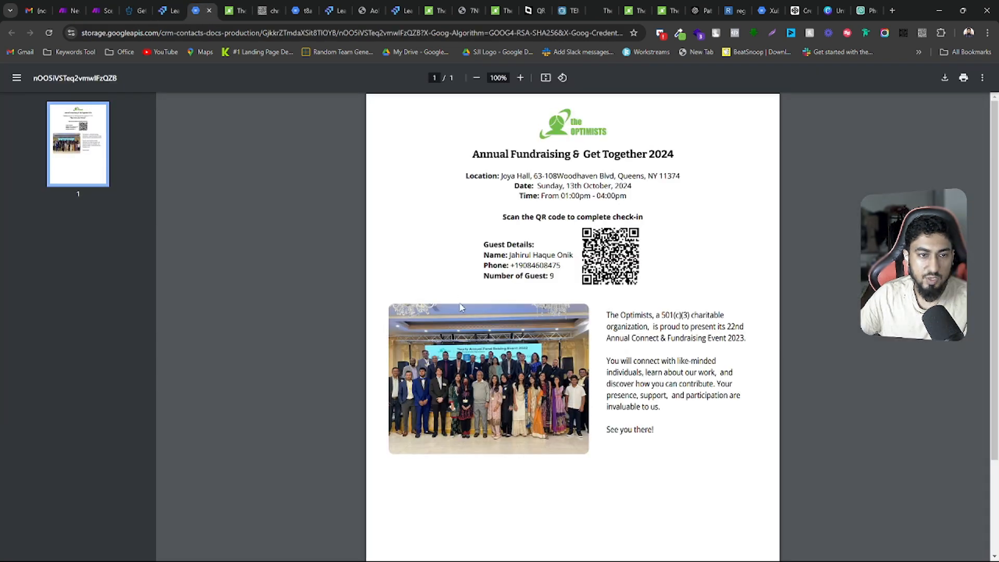
{"action": "left_click", "coordinate": [231, 11]}
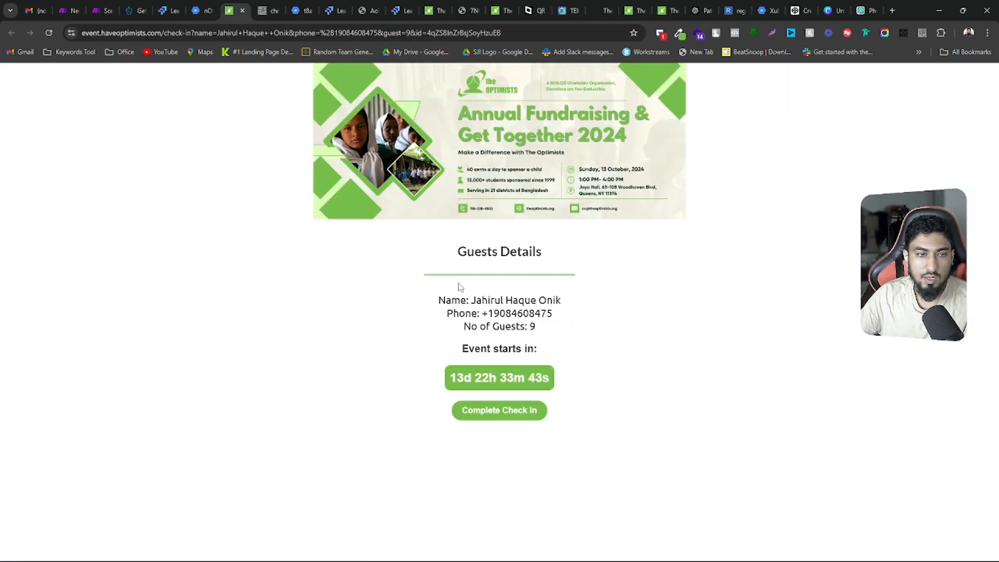
{"action": "left_click_drag", "start_coordinate": [481, 301], "coordinate": [566, 297]}
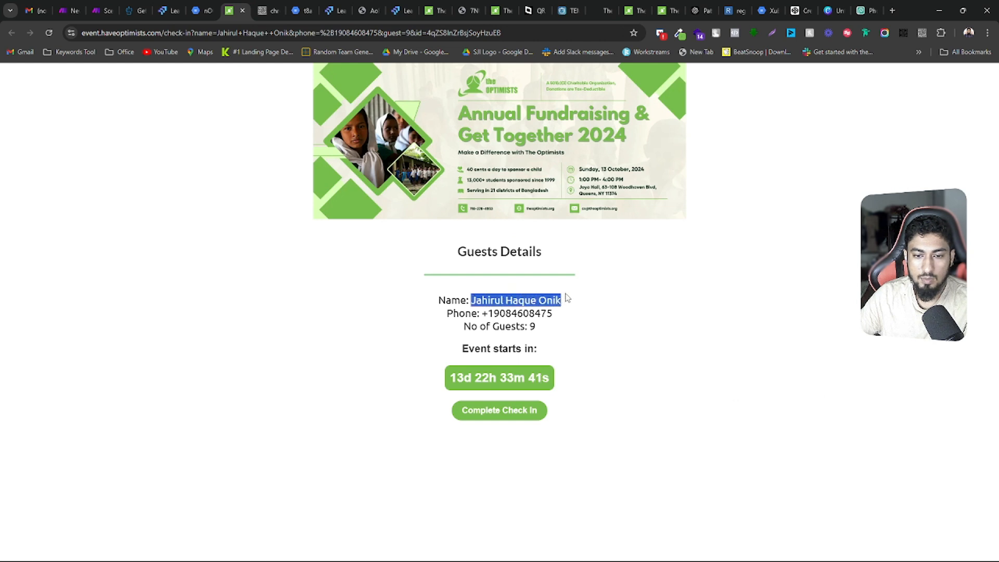
{"action": "left_click", "coordinate": [200, 10]}
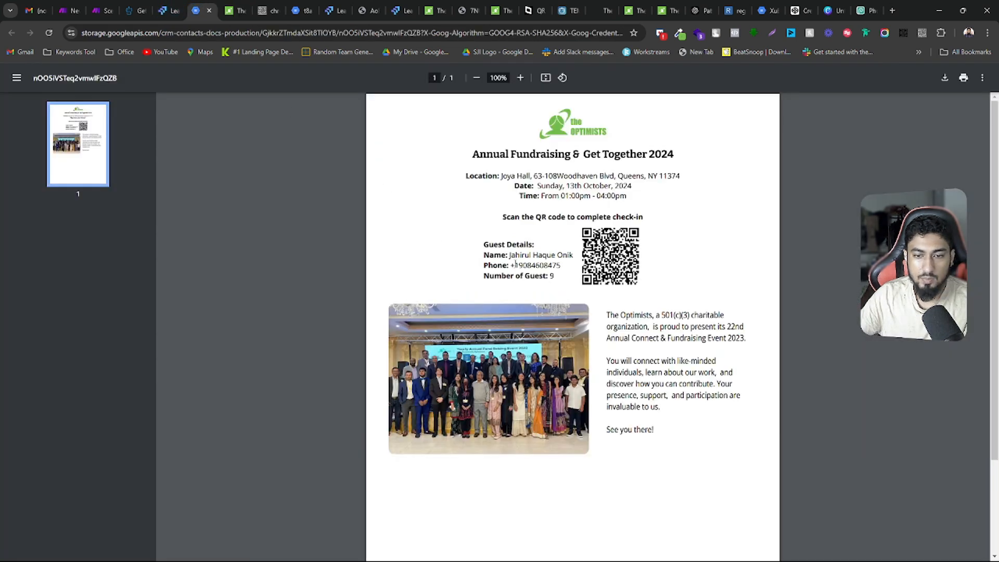
{"action": "left_click_drag", "start_coordinate": [511, 265], "coordinate": [573, 265]}
{"action": "left_click", "coordinate": [235, 11]}
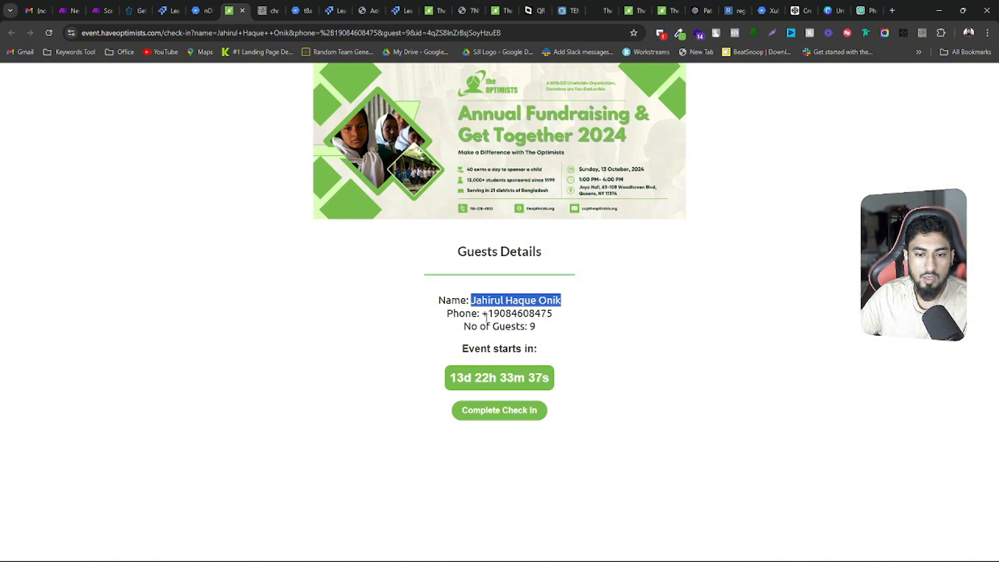
{"action": "left_click", "coordinate": [200, 11]}
{"action": "left_click", "coordinate": [553, 275]}
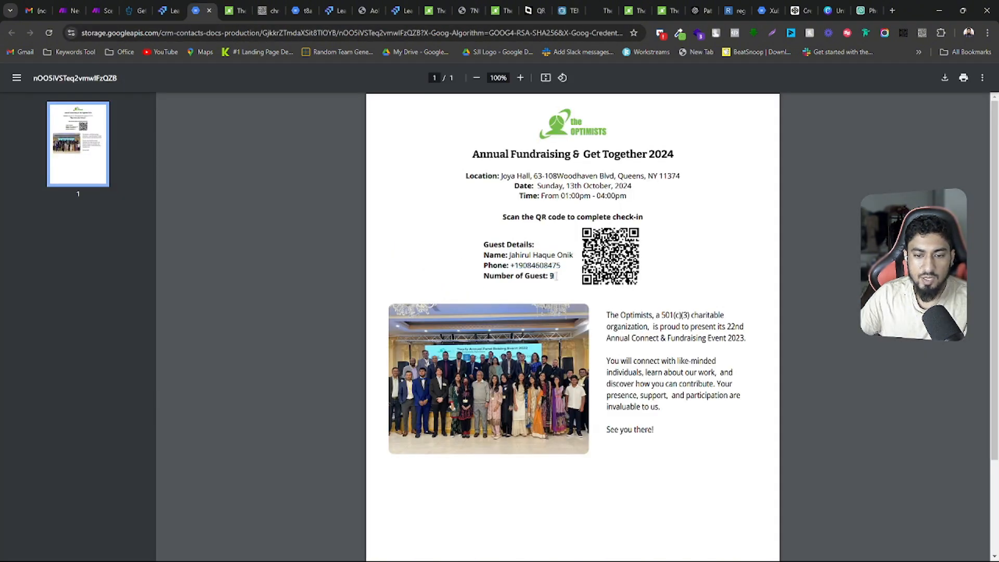
{"action": "left_click", "coordinate": [235, 6]}
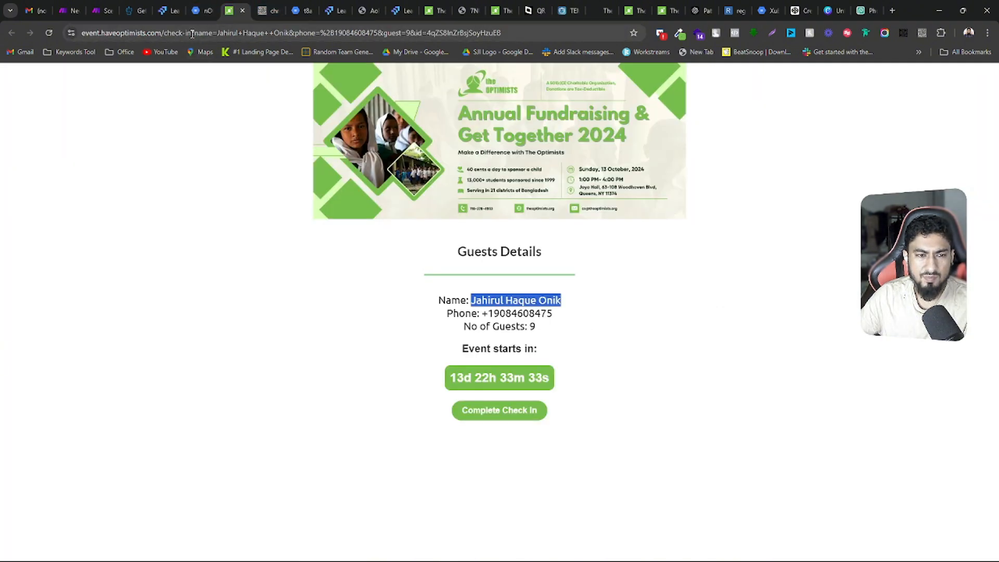
Highlight the check-in page's full web address and examine the "Event starts in" label with its countdown timer
{"action": "left_click_drag", "start_coordinate": [500, 33], "coordinate": [77, 34]}
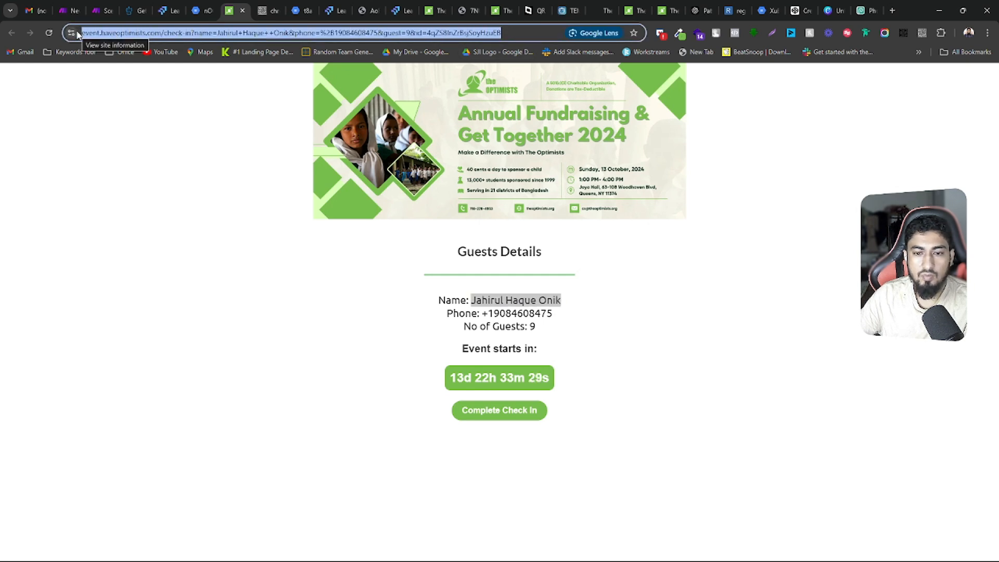
{"action": "left_click", "coordinate": [583, 346]}
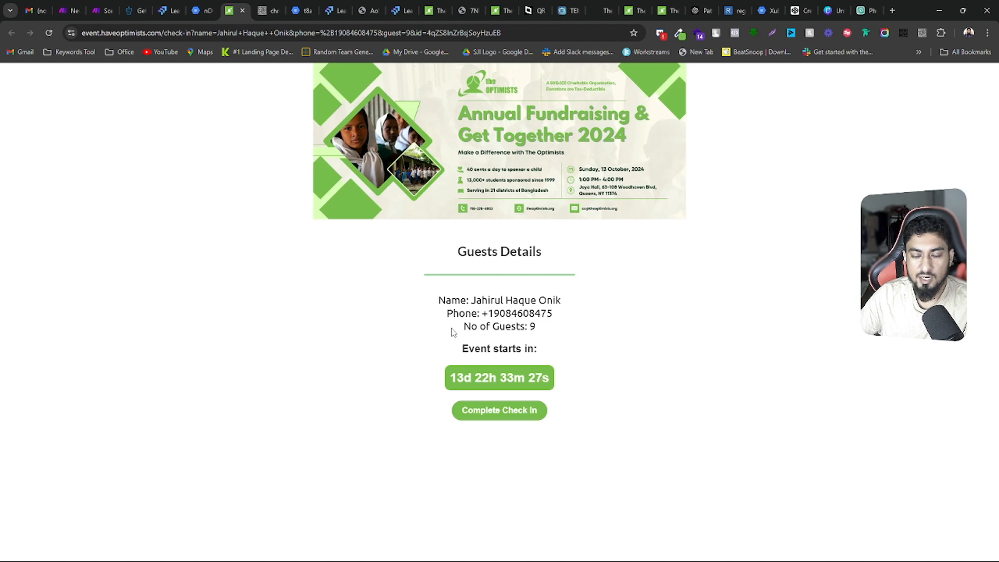
{"action": "left_click_drag", "start_coordinate": [462, 349], "coordinate": [534, 350]}
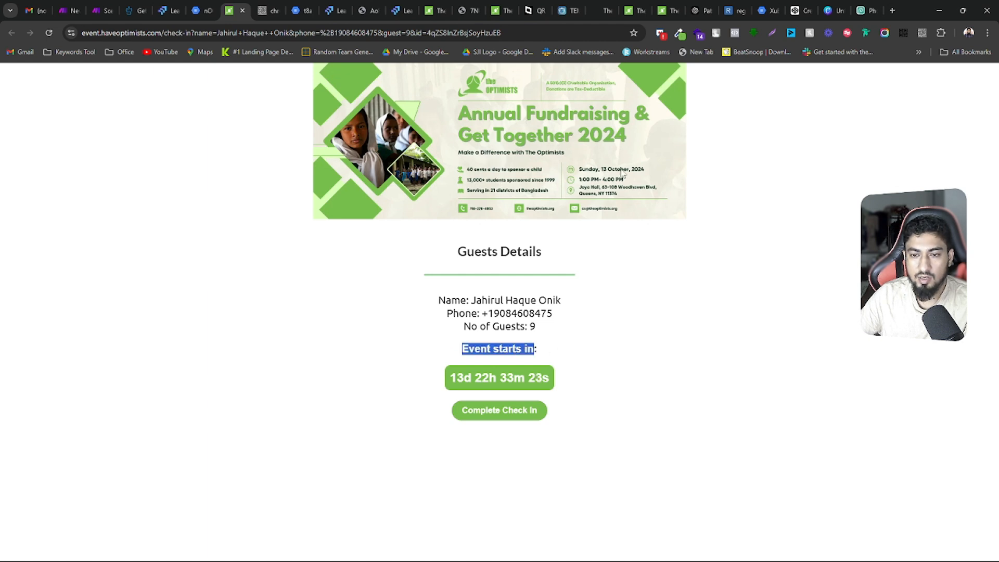
{"action": "left_click", "coordinate": [459, 373]}
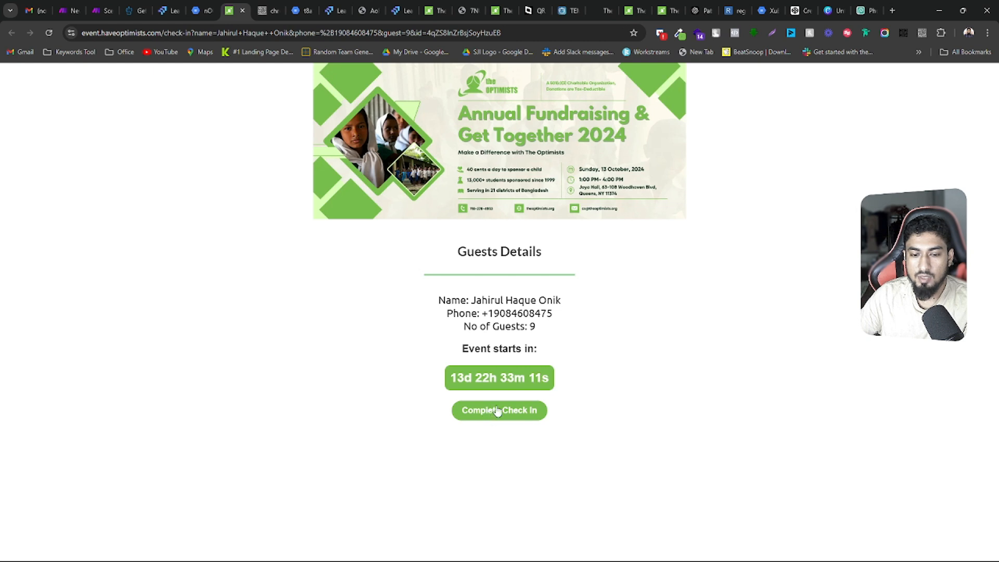
{"action": "left_click_drag", "start_coordinate": [451, 383], "coordinate": [543, 382]}
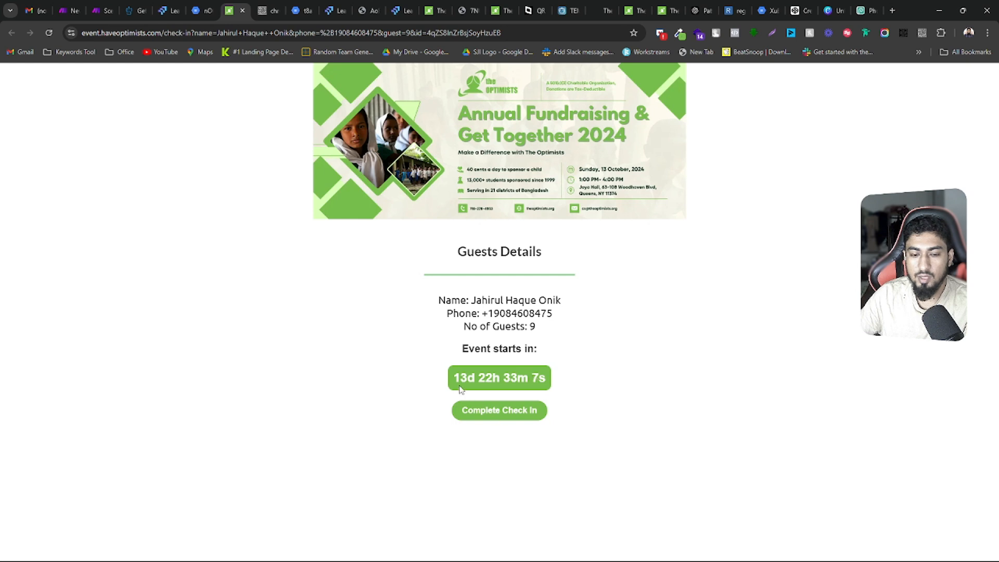
{"action": "left_click_drag", "start_coordinate": [453, 377], "coordinate": [545, 379]}
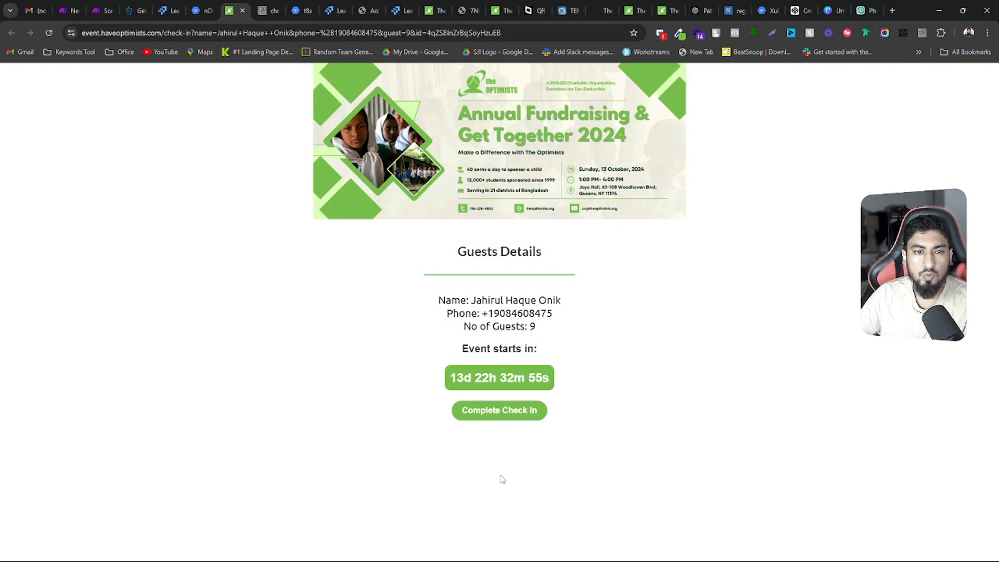
Look at the Event Check In page builder, return to the contact record and select the whole Ticket Download Link address
{"action": "left_click", "coordinate": [400, 8]}
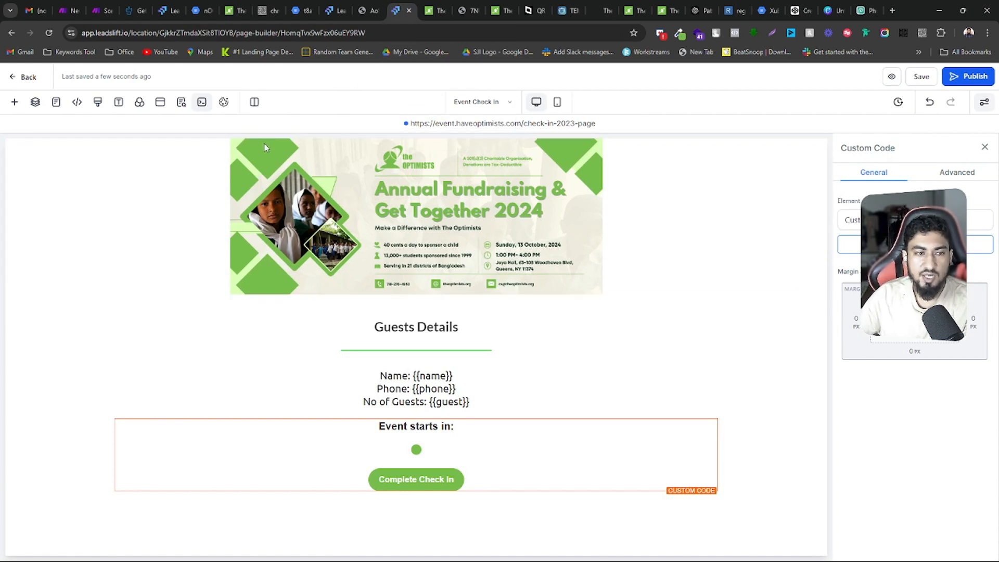
{"action": "left_click", "coordinate": [232, 4]}
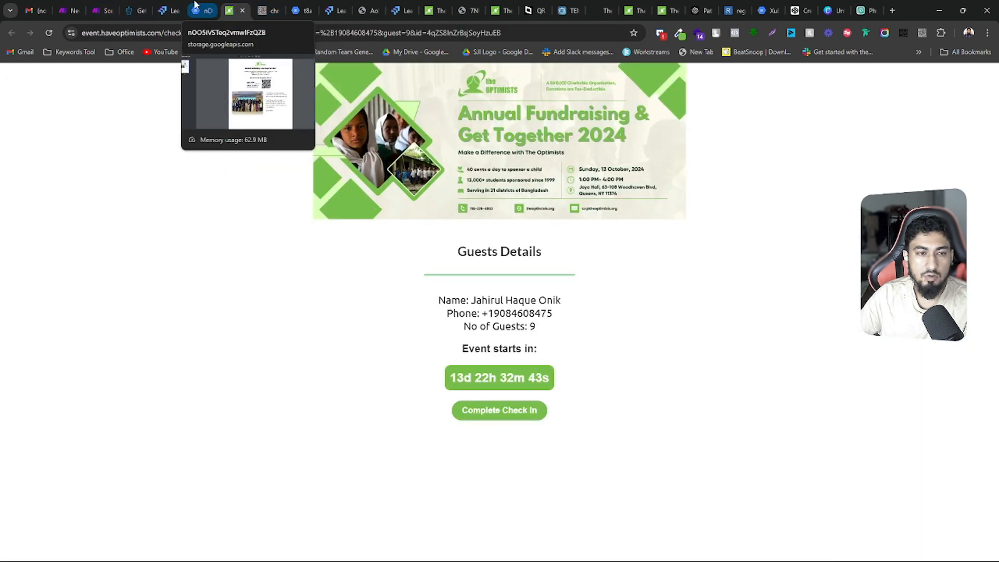
{"action": "left_click", "coordinate": [165, 10]}
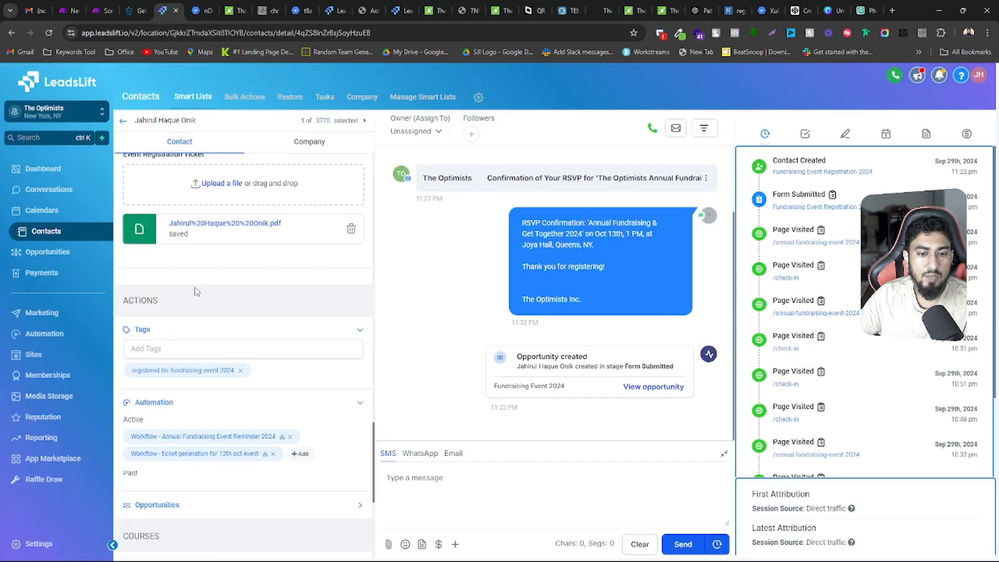
{"action": "scroll", "coordinate": [211, 293], "scroll_direction": "up", "scroll_amount": 3}
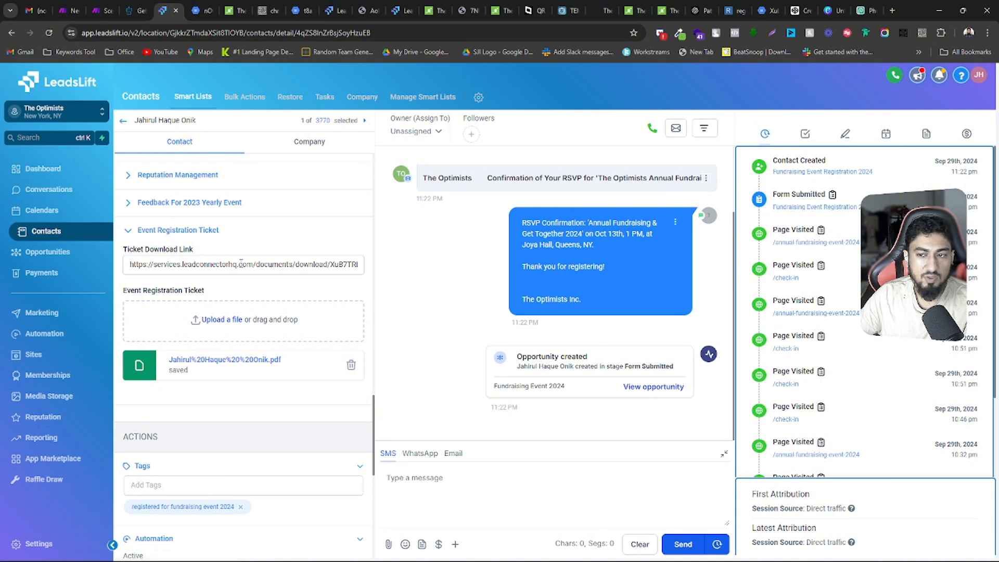
{"action": "left_click", "coordinate": [156, 263]}
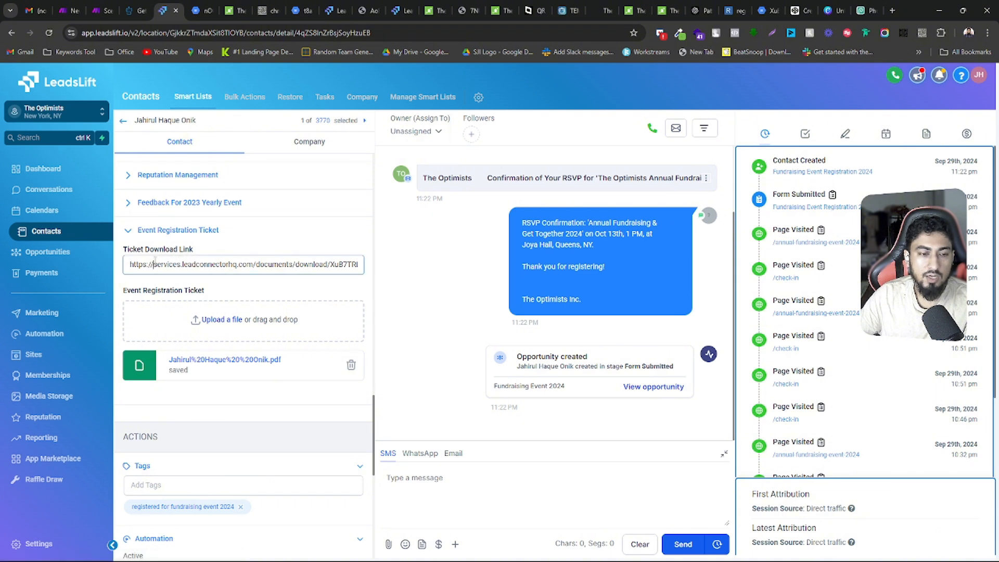
{"action": "key", "text": "ctrl+a"}
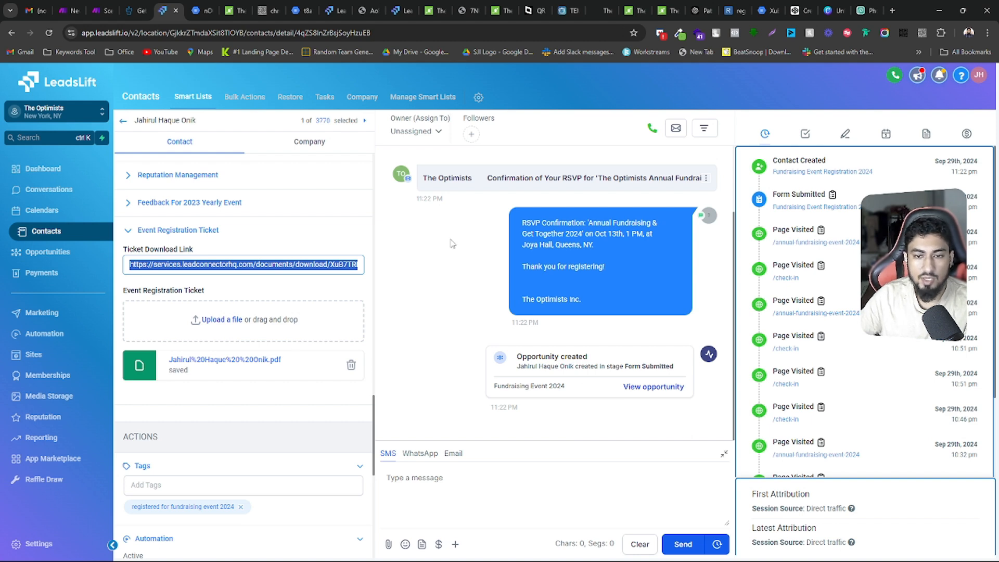
View the other check-in page already open and highlight its guest name, phone number and number of guests
{"action": "left_click", "coordinate": [439, 8]}
{"action": "left_click", "coordinate": [434, 307]}
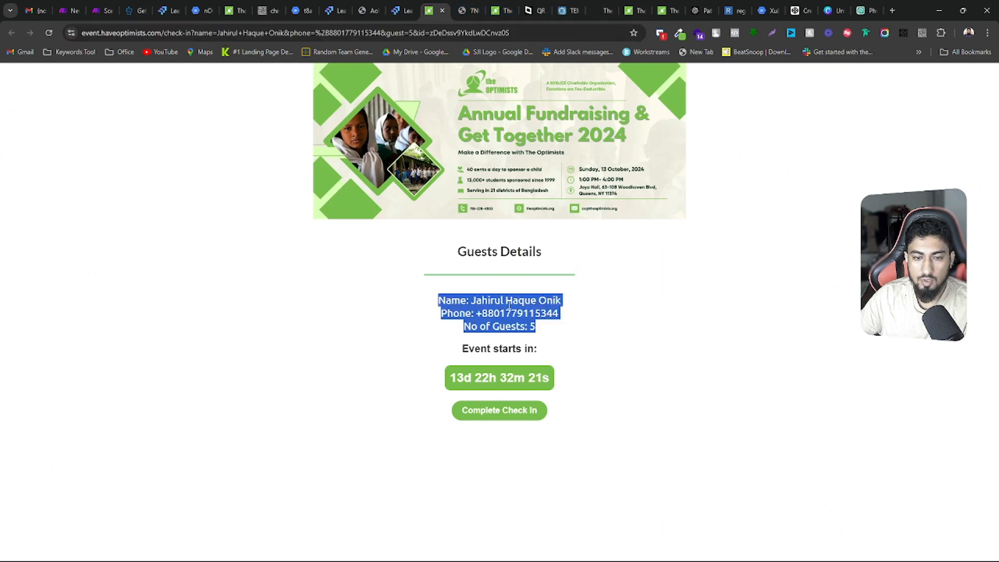
{"action": "left_click_drag", "start_coordinate": [434, 307], "coordinate": [569, 341]}
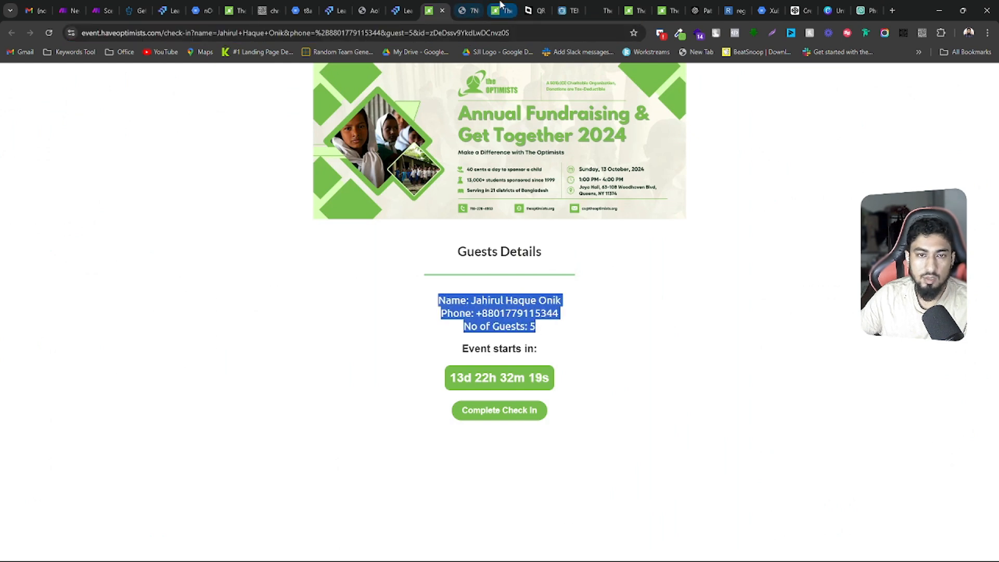
Examine the Event Check In page's banner, headline and the {{name}}, {{phone}} and {{guest}} placeholders in the page builder
{"action": "left_click", "coordinate": [399, 10]}
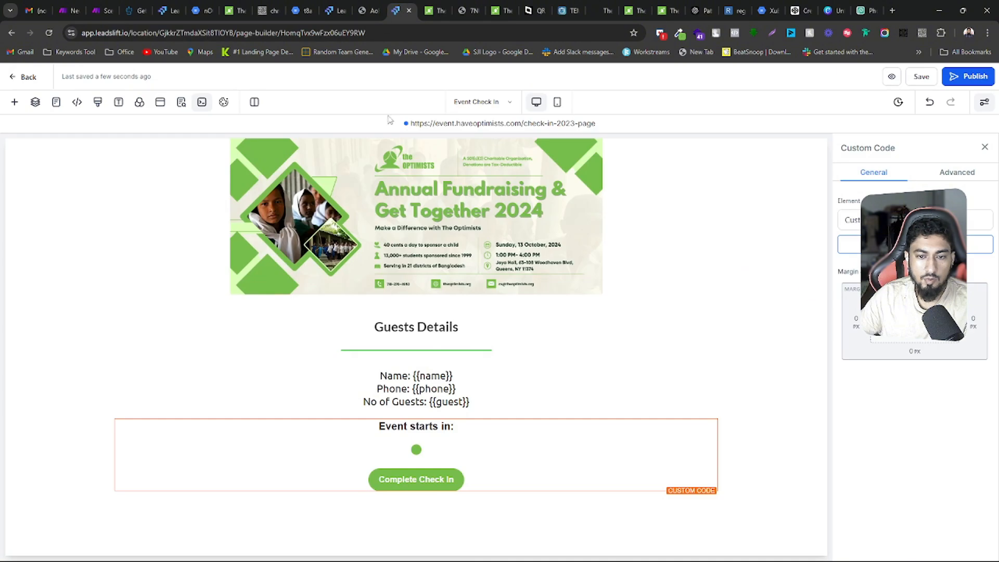
{"action": "left_click", "coordinate": [453, 224]}
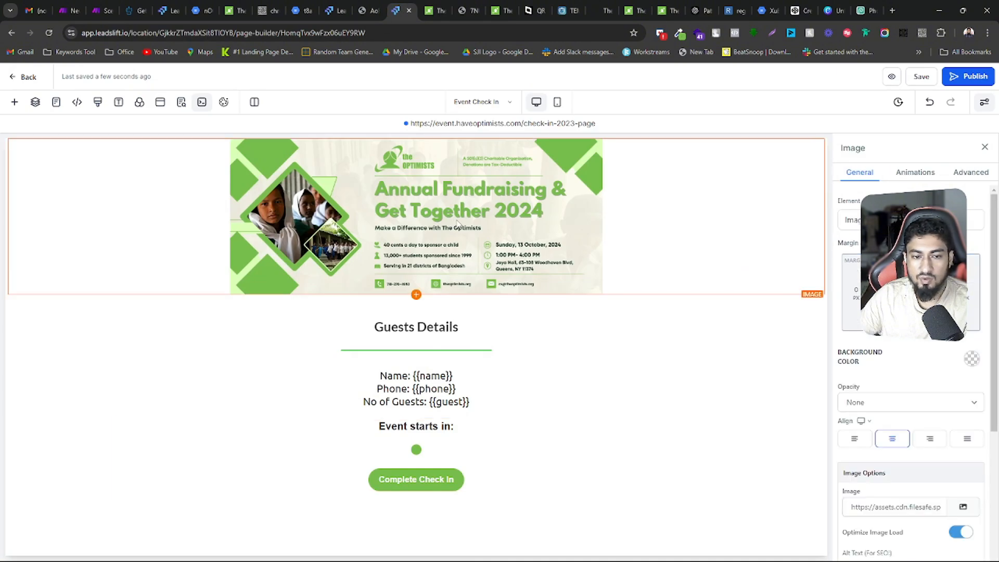
{"action": "left_click", "coordinate": [434, 327]}
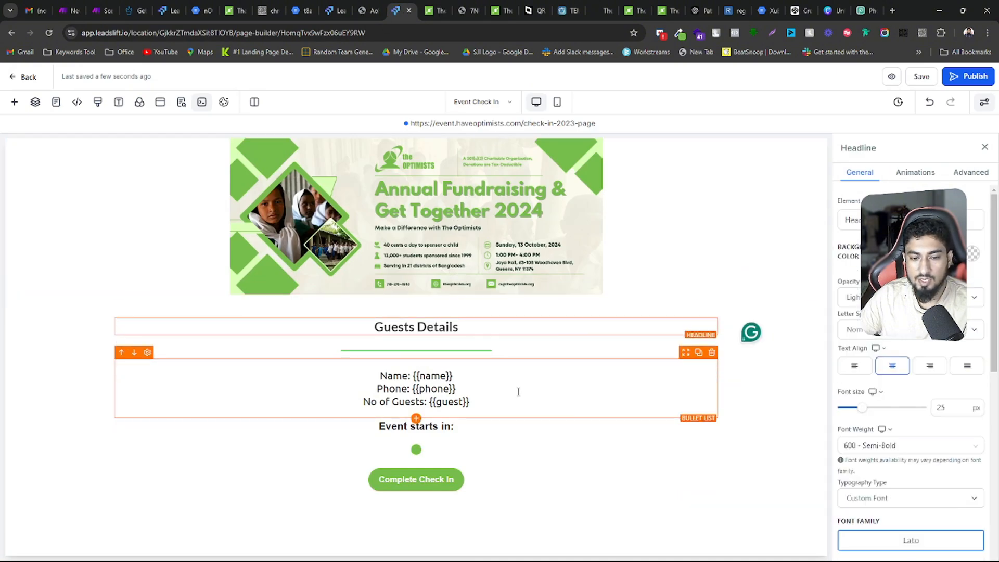
{"action": "left_click_drag", "start_coordinate": [503, 400], "coordinate": [412, 389]}
{"action": "left_click", "coordinate": [397, 376]}
{"action": "left_click", "coordinate": [456, 375]}
{"action": "left_click", "coordinate": [456, 389]}
{"action": "left_click_drag", "start_coordinate": [469, 402], "coordinate": [431, 403]}
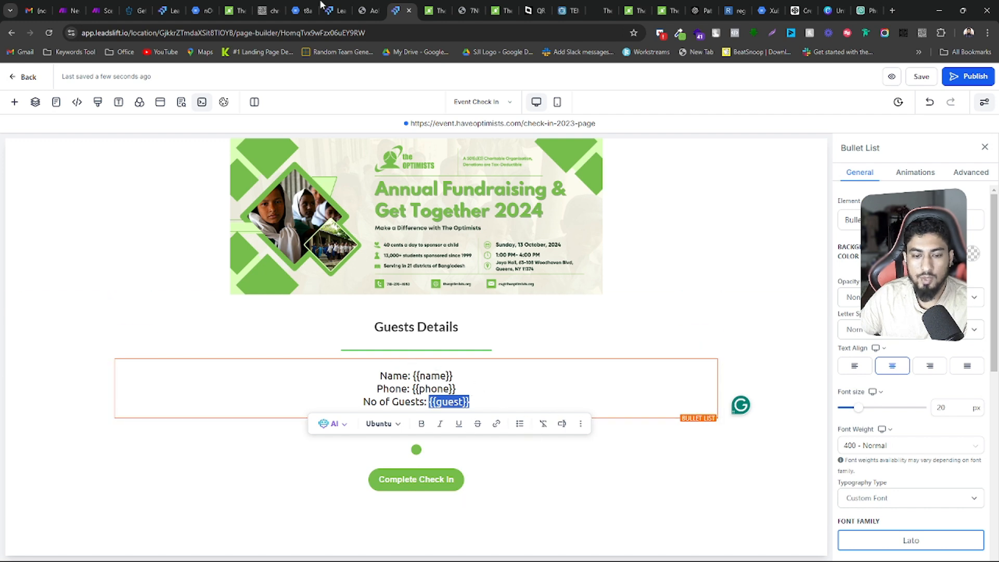
Compare the name, phone and guest parameters in the check-in page's web address with the guest details displayed on the page
{"action": "left_click", "coordinate": [227, 5]}
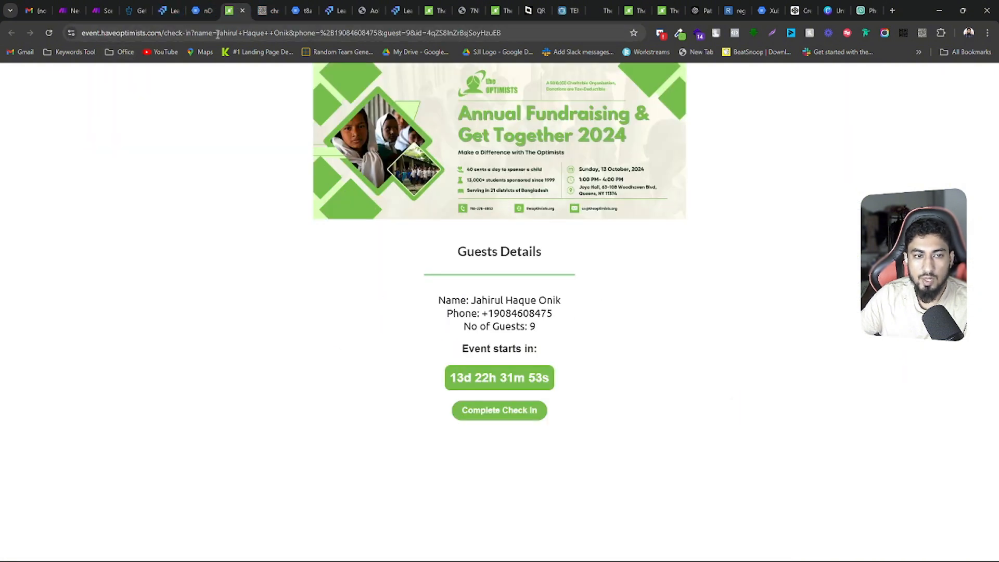
{"action": "left_click_drag", "start_coordinate": [210, 34], "coordinate": [204, 34]}
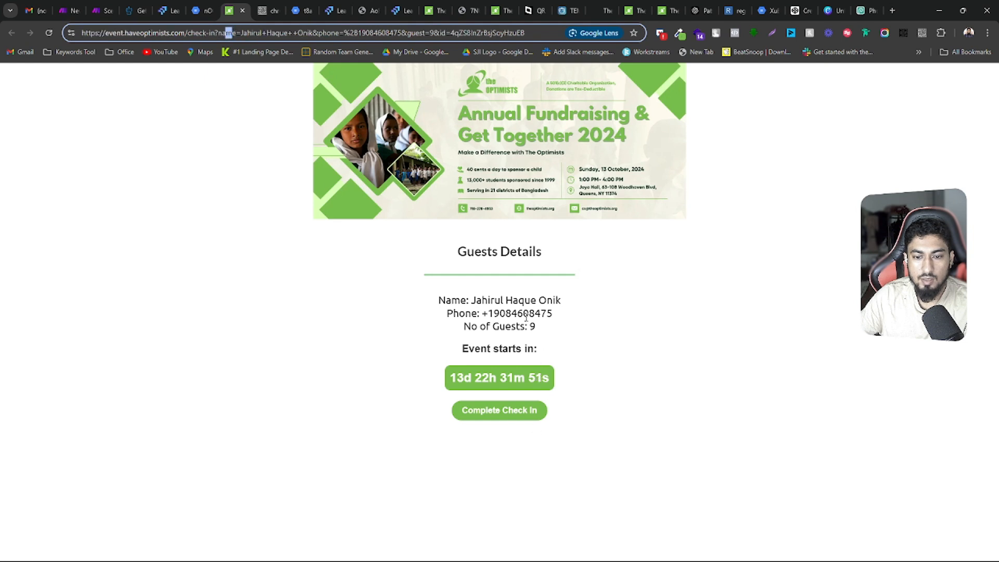
{"action": "left_click_drag", "start_coordinate": [470, 300], "coordinate": [438, 301]}
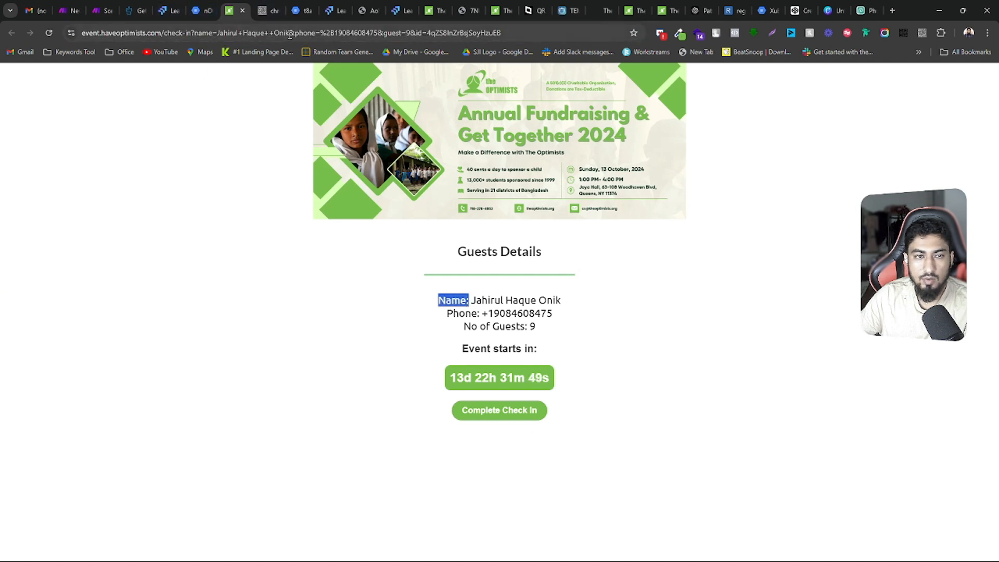
{"action": "left_click_drag", "start_coordinate": [290, 34], "coordinate": [315, 34]}
{"action": "left_click", "coordinate": [486, 314]}
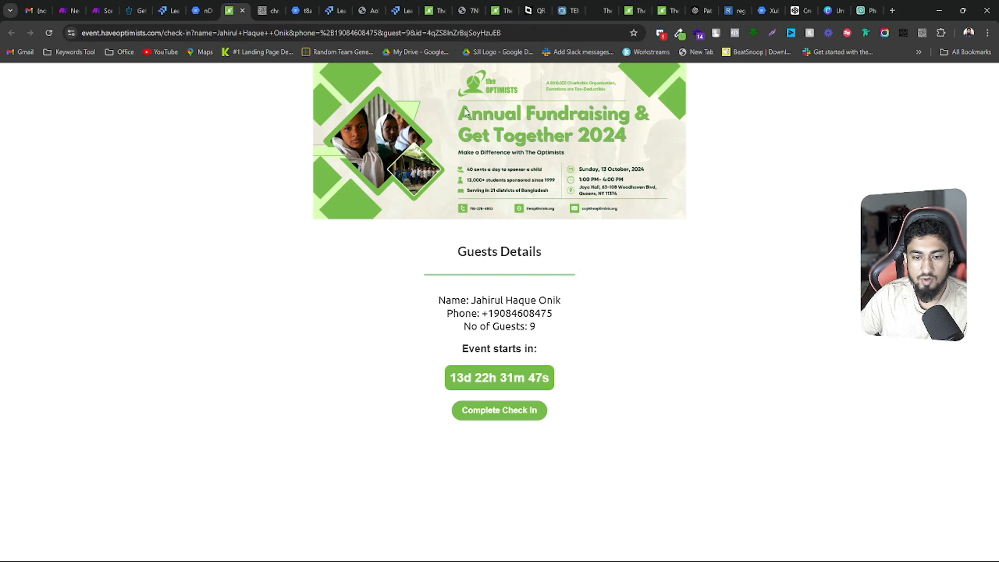
{"action": "left_click_drag", "start_coordinate": [387, 34], "coordinate": [416, 37]}
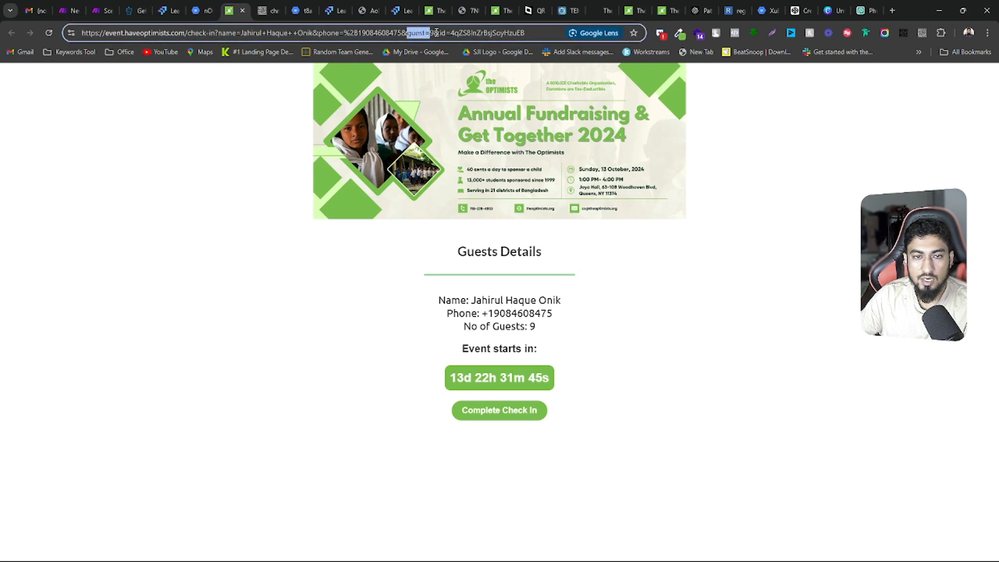
{"action": "left_click_drag", "start_coordinate": [558, 324], "coordinate": [426, 306]}
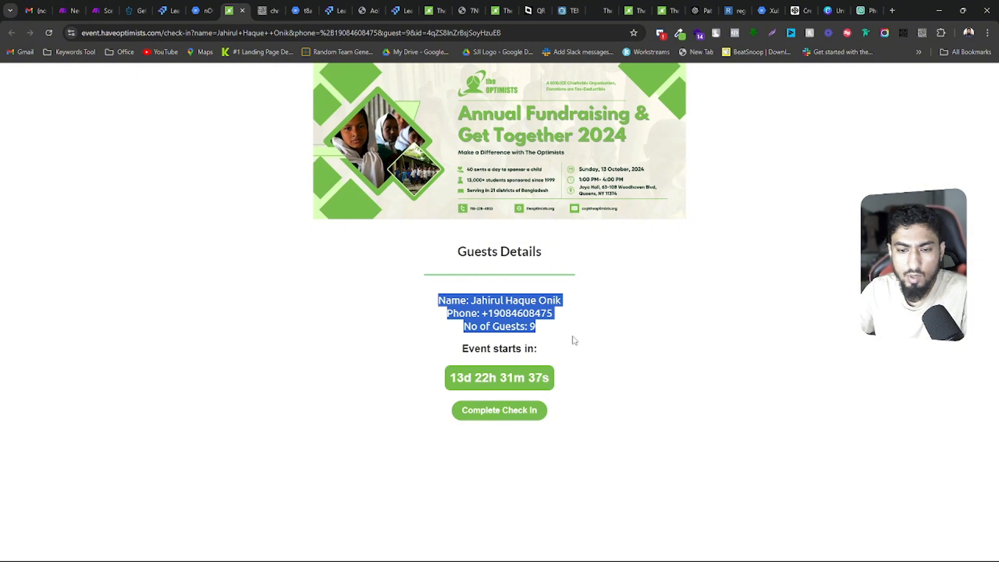
Highlight the "Event starts in:" countdown and the Complete Check In button on the live check-in page
{"action": "left_click_drag", "start_coordinate": [446, 350], "coordinate": [567, 408]}
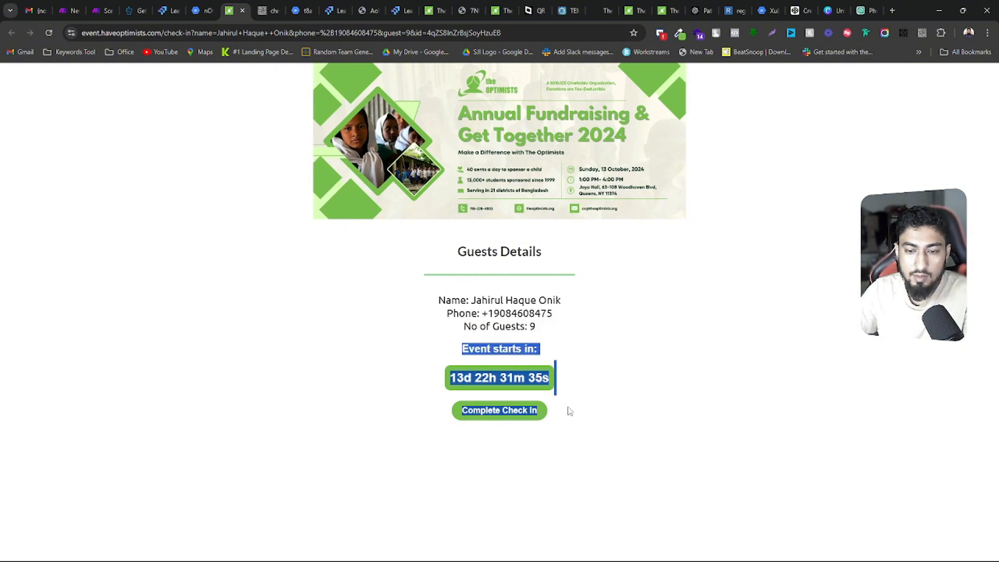
{"action": "left_click", "coordinate": [563, 380]}
{"action": "left_click_drag", "start_coordinate": [474, 349], "coordinate": [571, 409]}
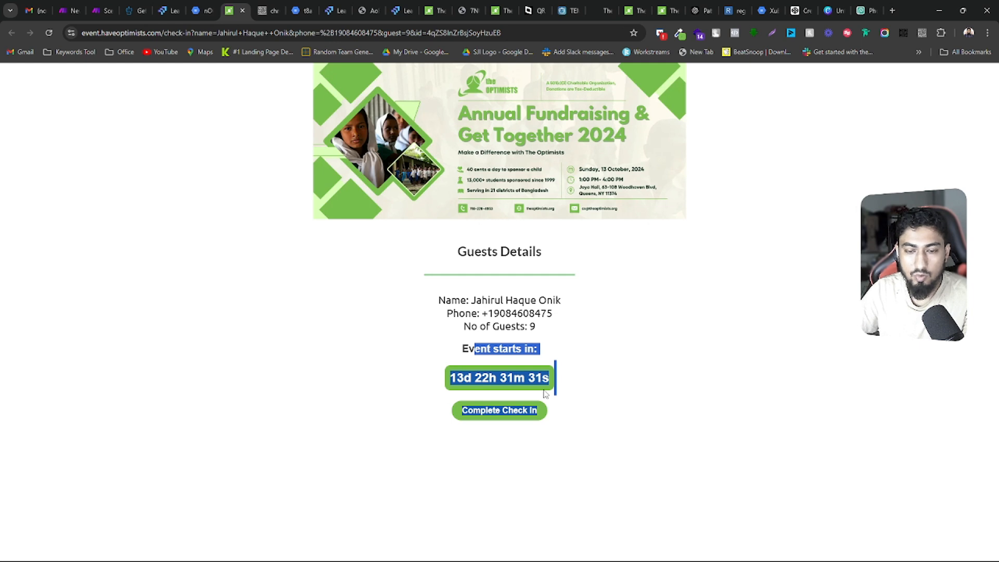
Copy the custom code behind the Event Check In page's countdown and replace the HTML of CodePen's Button Code pen with it
{"action": "left_click", "coordinate": [401, 7]}
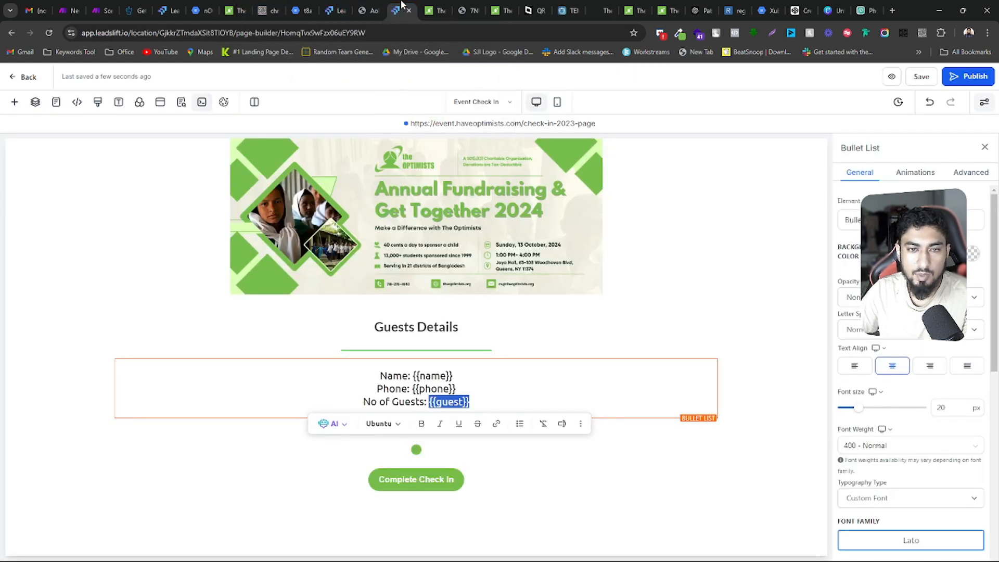
{"action": "left_click", "coordinate": [568, 459]}
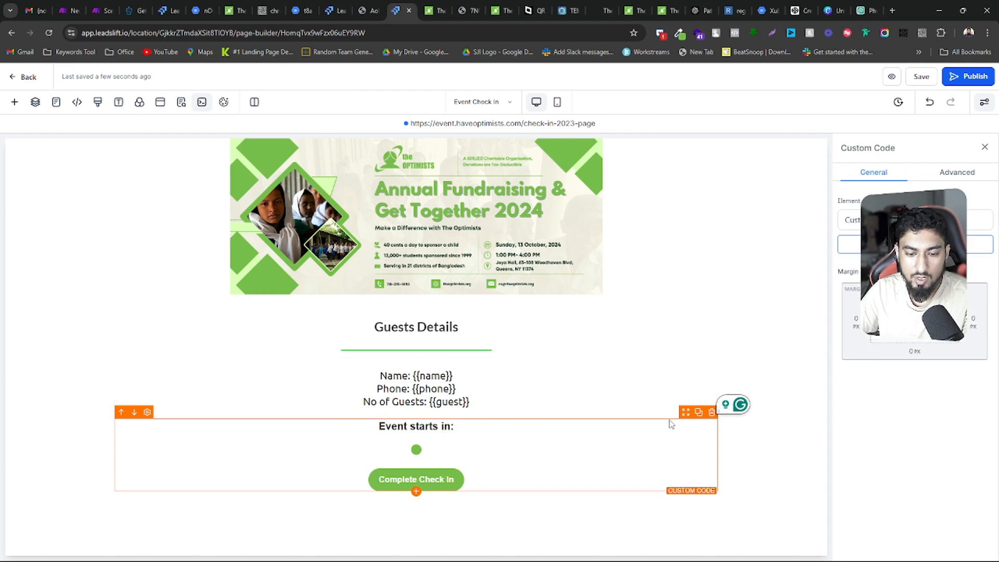
{"action": "left_click", "coordinate": [981, 243]}
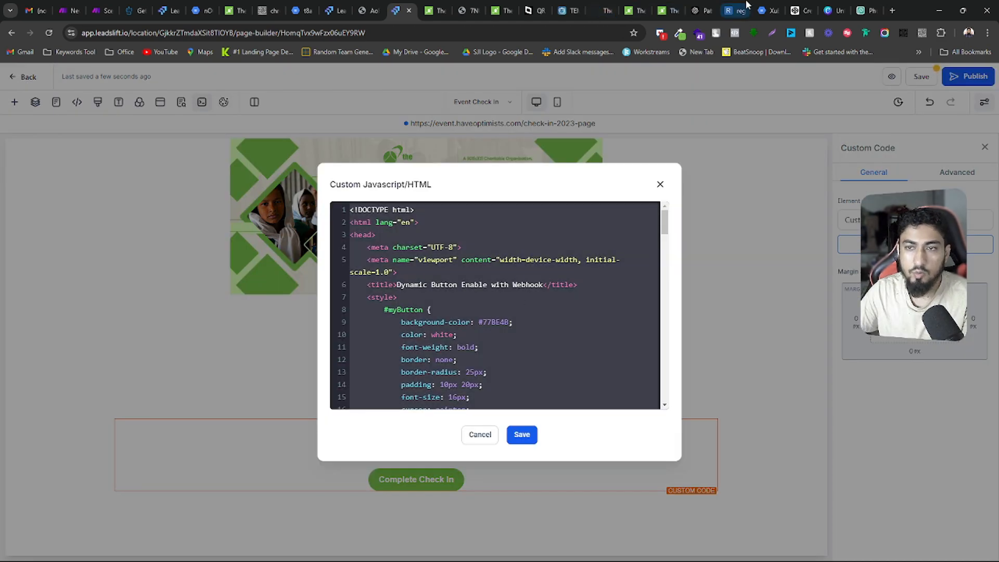
{"action": "left_click_drag", "start_coordinate": [804, 6], "coordinate": [335, 7]}
{"action": "key", "text": "ctrl+a"}
{"action": "key", "text": "ctrl+v"}
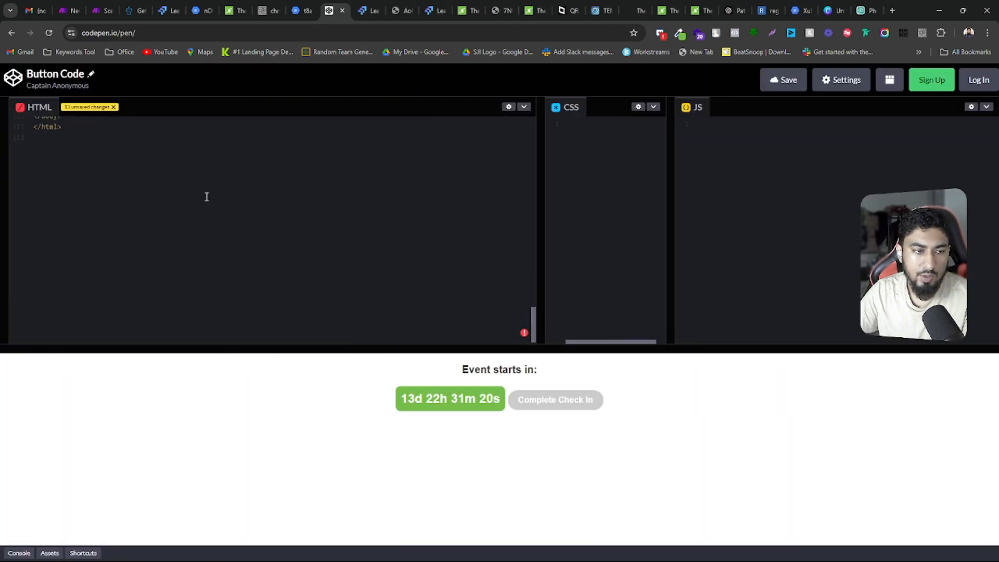
Check the countdown text and Complete Check In button in the CodePen preview, and enlarge the code editor above the preview
{"action": "scroll", "coordinate": [206, 196], "scroll_direction": "up", "scroll_amount": 20}
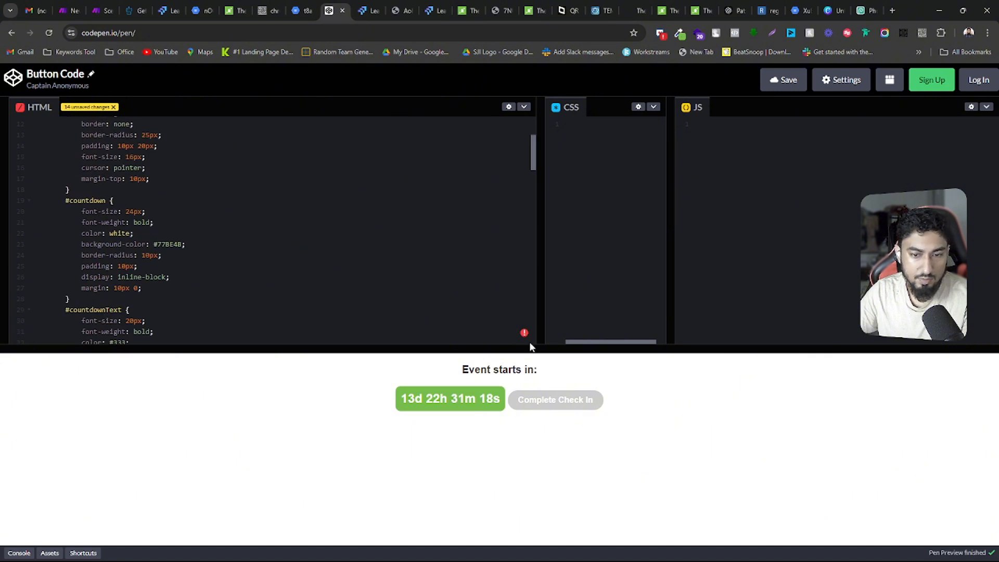
{"action": "left_click_drag", "start_coordinate": [462, 350], "coordinate": [461, 430]}
{"action": "left_click_drag", "start_coordinate": [331, 419], "coordinate": [332, 357]}
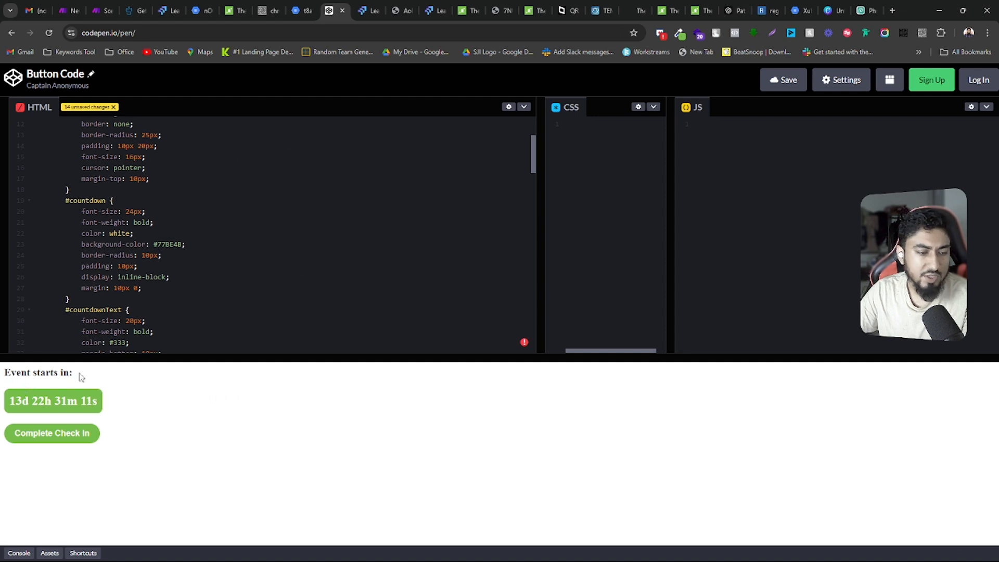
{"action": "left_click_drag", "start_coordinate": [80, 375], "coordinate": [5, 372]}
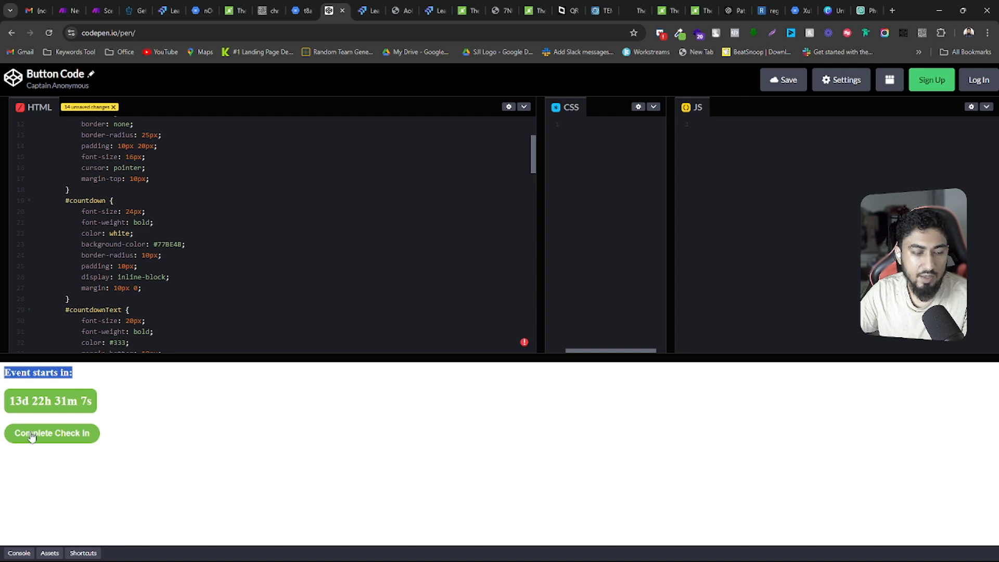
{"action": "scroll", "coordinate": [200, 229], "scroll_direction": "up", "scroll_amount": 3}
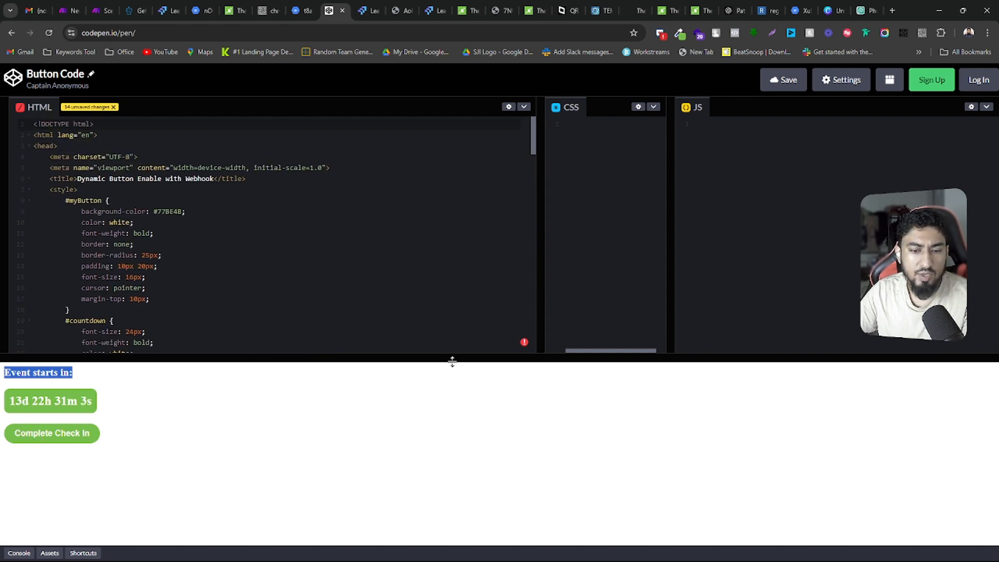
{"action": "left_click_drag", "start_coordinate": [453, 359], "coordinate": [442, 459]}
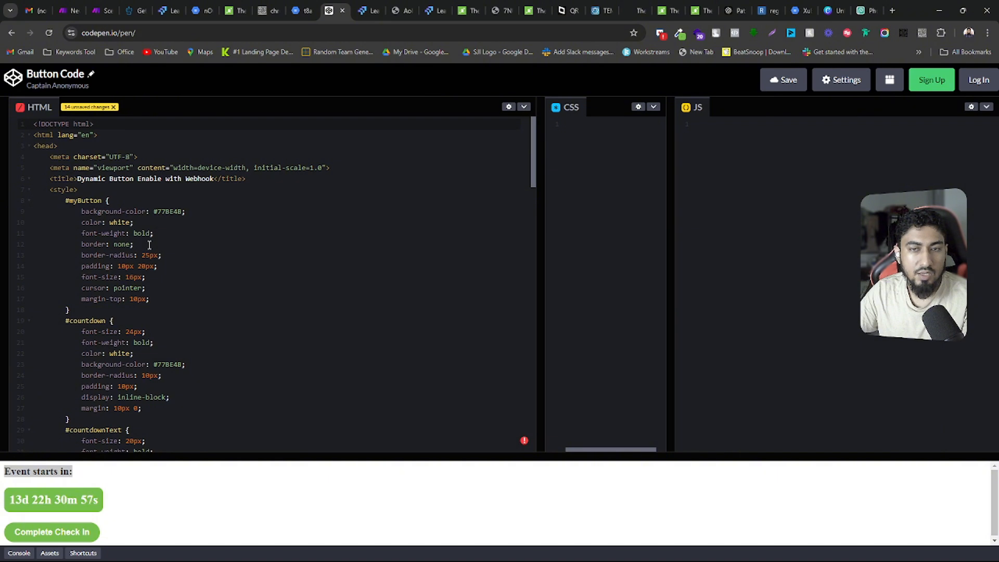
Read through the pasted HTML from the button and countdown styles to the URL parameter and webhook functions
{"action": "scroll", "coordinate": [149, 245], "scroll_direction": "down", "scroll_amount": 4}
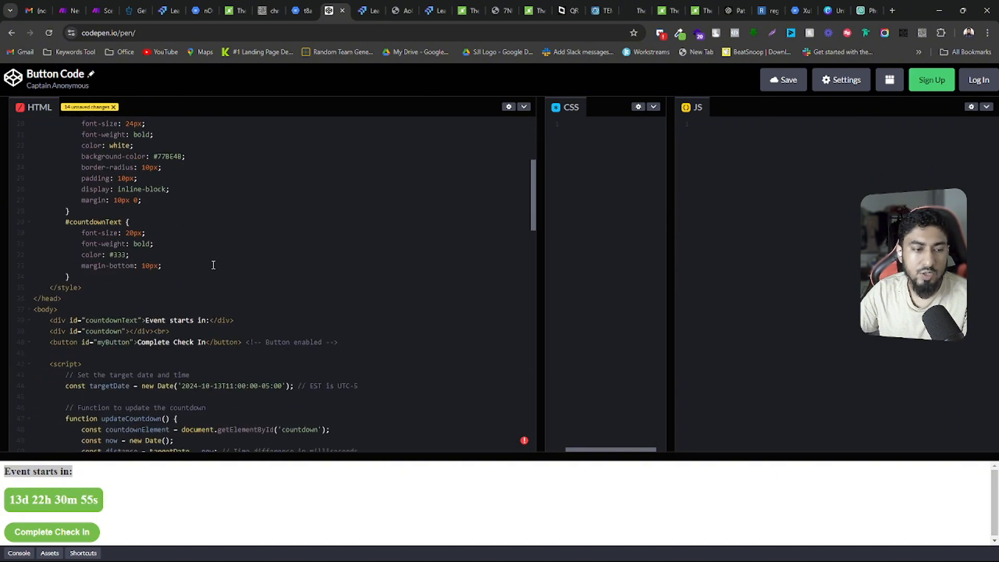
{"action": "scroll", "coordinate": [200, 273], "scroll_direction": "up", "scroll_amount": 4}
{"action": "scroll", "coordinate": [203, 273], "scroll_direction": "down", "scroll_amount": 4}
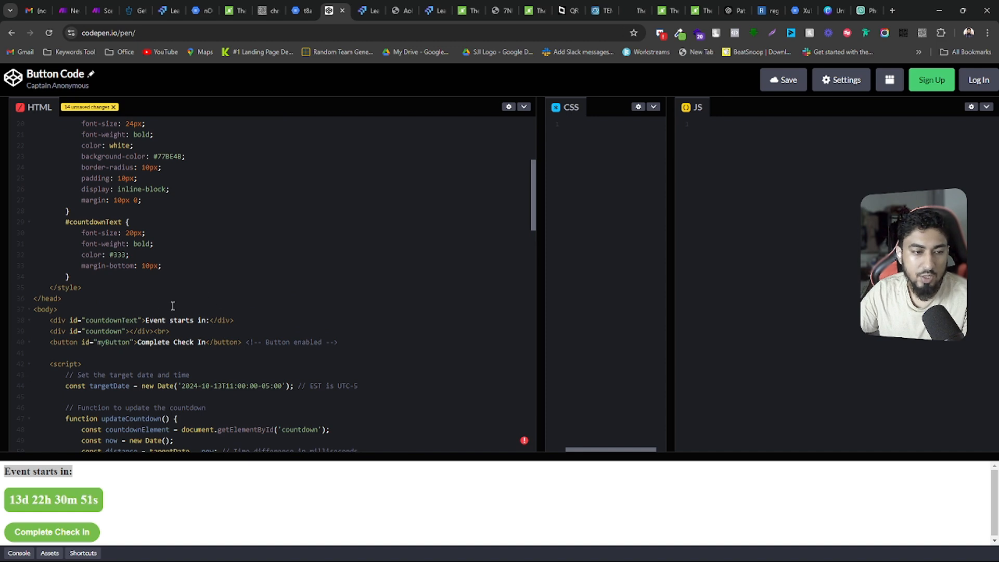
{"action": "scroll", "coordinate": [172, 305], "scroll_direction": "down", "scroll_amount": 14}
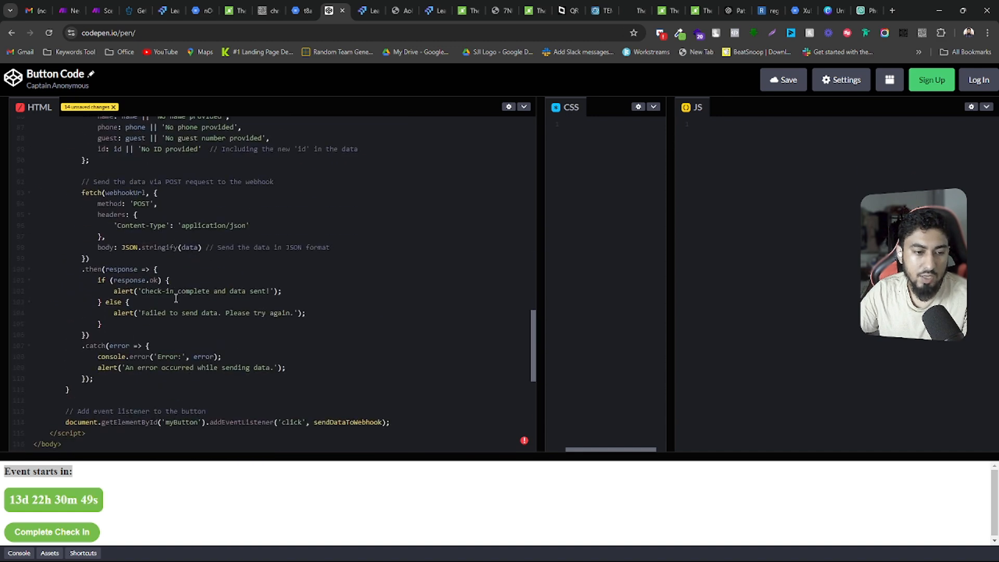
{"action": "scroll", "coordinate": [175, 294], "scroll_direction": "down", "scroll_amount": 6}
{"action": "scroll", "coordinate": [177, 292], "scroll_direction": "up", "scroll_amount": 3}
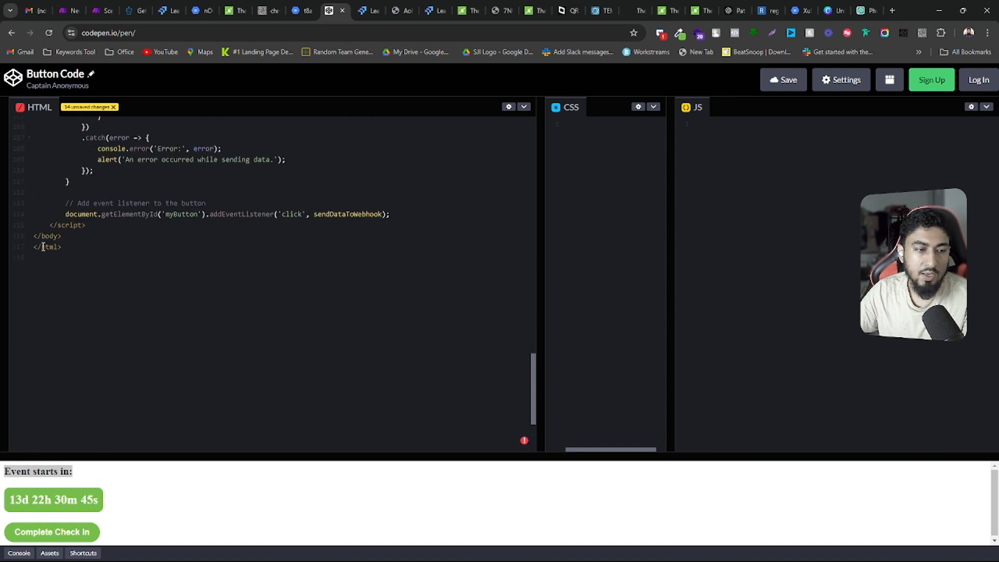
{"action": "scroll", "coordinate": [43, 246], "scroll_direction": "up", "scroll_amount": 12}
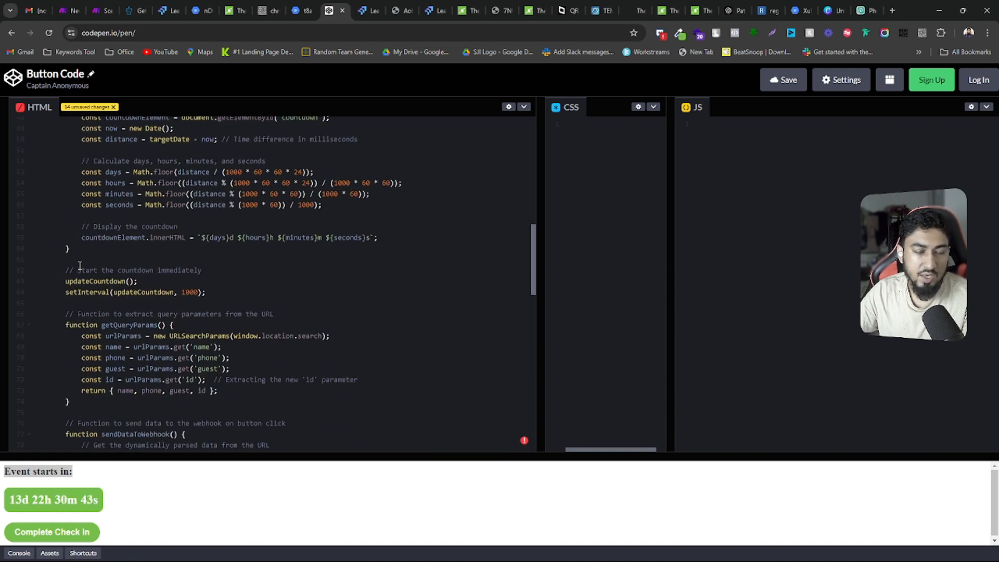
{"action": "scroll", "coordinate": [80, 266], "scroll_direction": "up", "scroll_amount": 10}
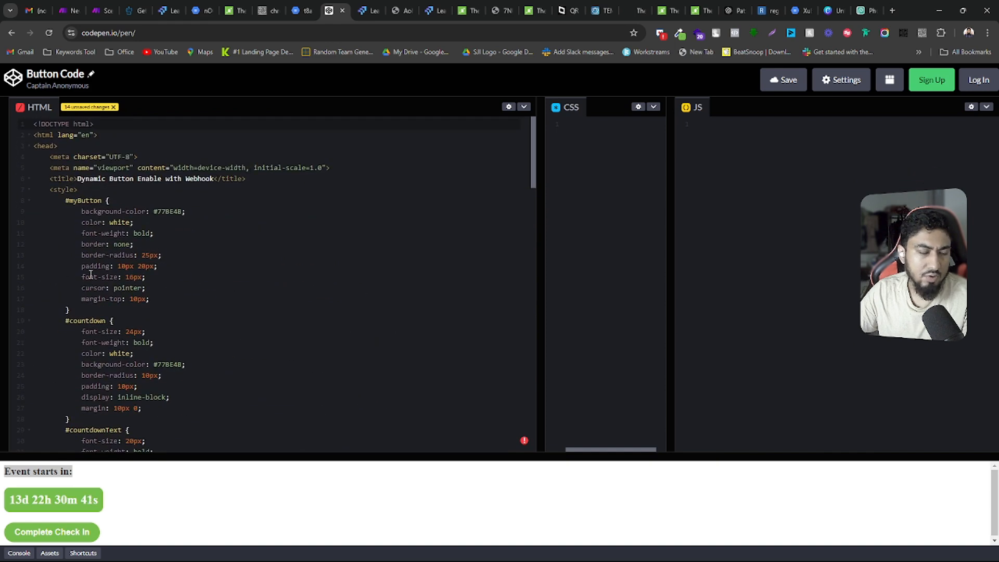
{"action": "scroll", "coordinate": [91, 274], "scroll_direction": "down", "scroll_amount": 4}
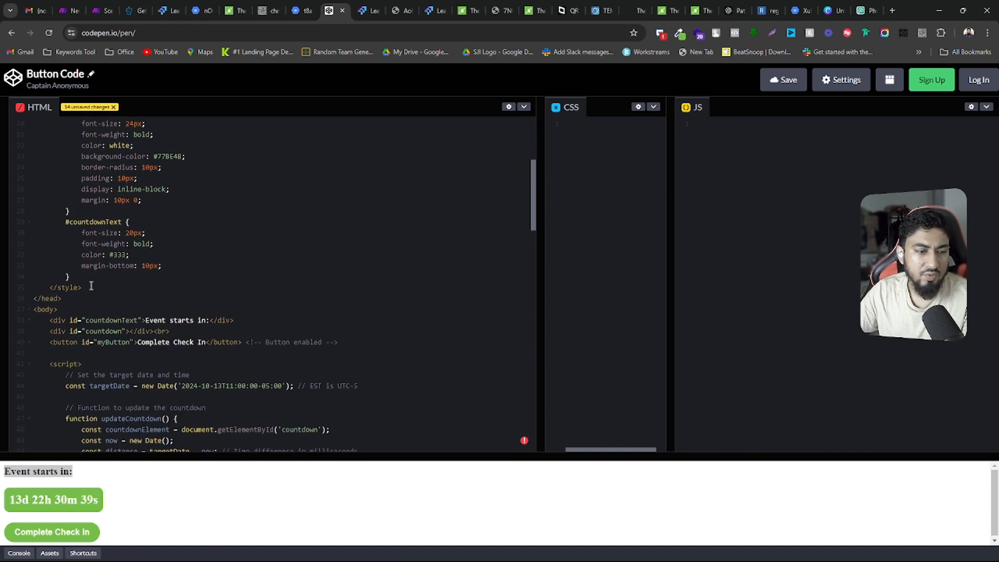
{"action": "scroll", "coordinate": [91, 286], "scroll_direction": "up", "scroll_amount": 4}
Examine the #countdown and #countdownText style rules by highlighting each block in the HTML code
{"action": "scroll", "coordinate": [78, 239], "scroll_direction": "down", "scroll_amount": 2}
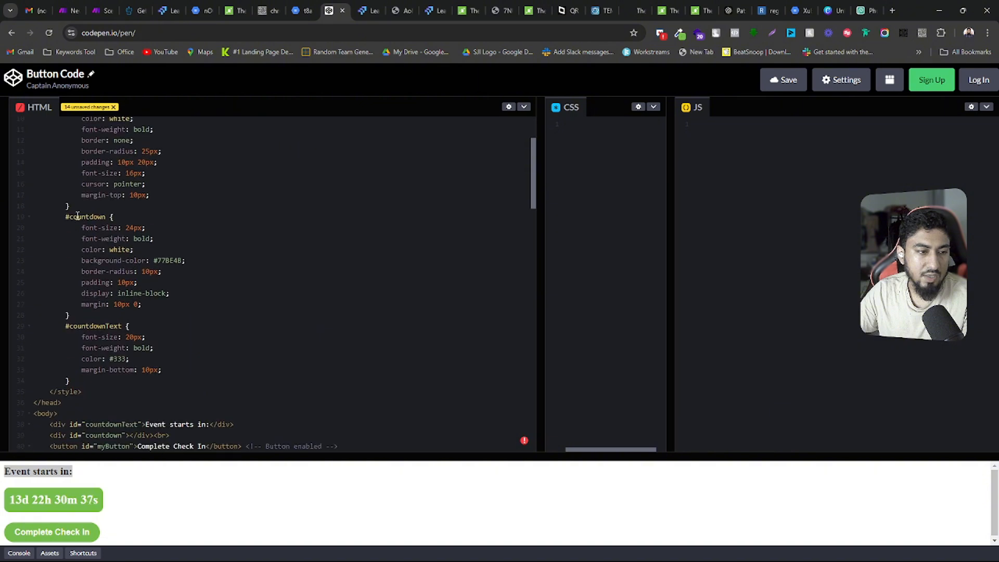
{"action": "scroll", "coordinate": [75, 228], "scroll_direction": "up", "scroll_amount": 2}
{"action": "scroll", "coordinate": [73, 217], "scroll_direction": "down", "scroll_amount": 2}
{"action": "left_click_drag", "start_coordinate": [63, 221], "coordinate": [177, 315]}
{"action": "scroll", "coordinate": [139, 346], "scroll_direction": "down", "scroll_amount": 2}
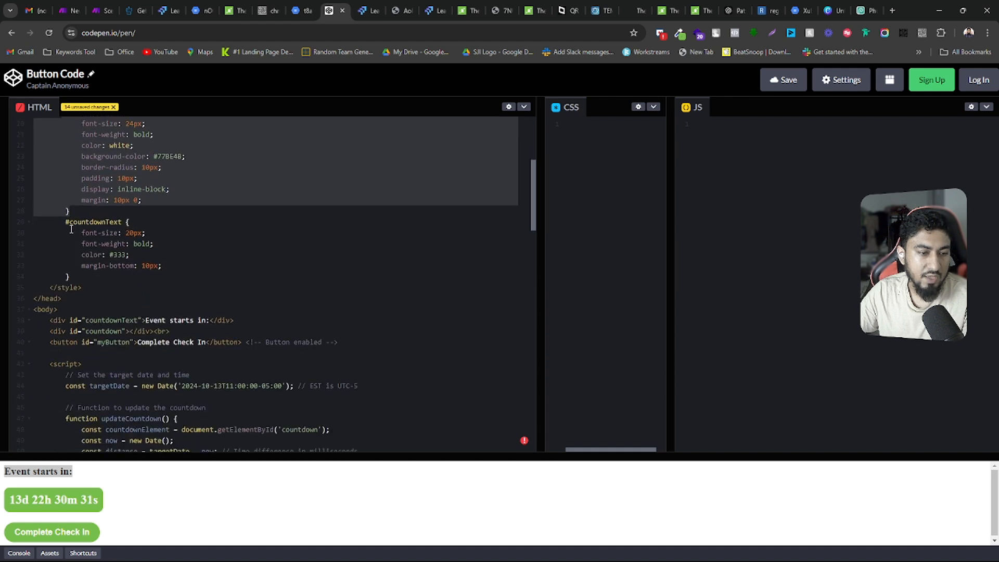
{"action": "left_click_drag", "start_coordinate": [72, 229], "coordinate": [82, 287]}
{"action": "scroll", "coordinate": [52, 224], "scroll_direction": "down", "scroll_amount": 2}
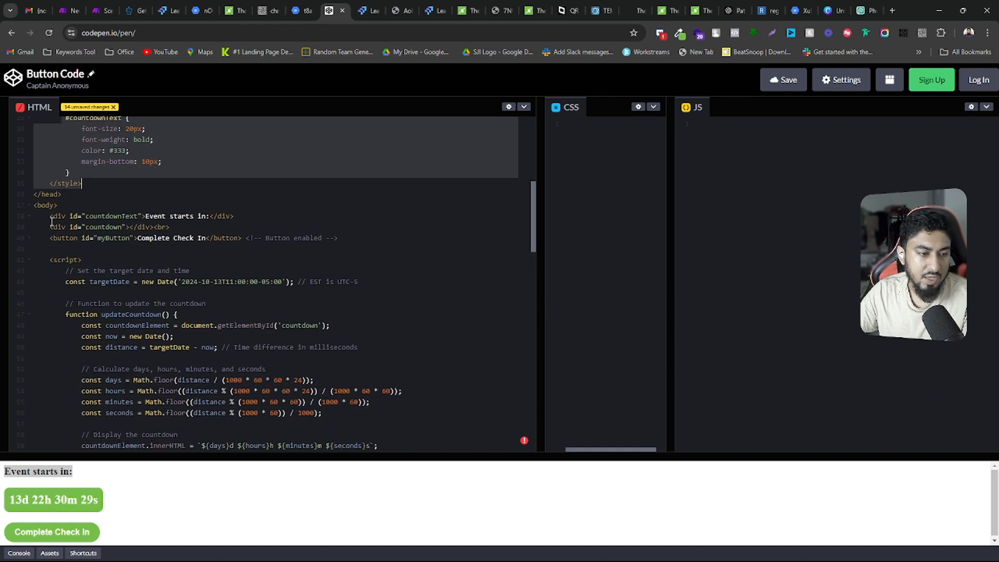
Compare the countdownText, countdown and myButton elements in the HTML body with the preview, highlighting the button line
{"action": "left_click_drag", "start_coordinate": [50, 216], "coordinate": [347, 241]}
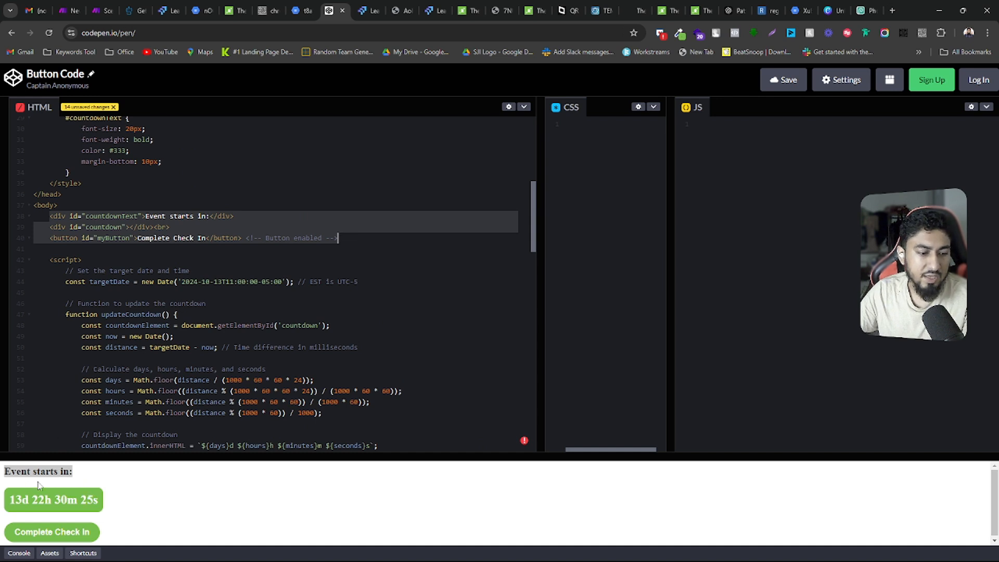
{"action": "triple_click", "coordinate": [81, 470]}
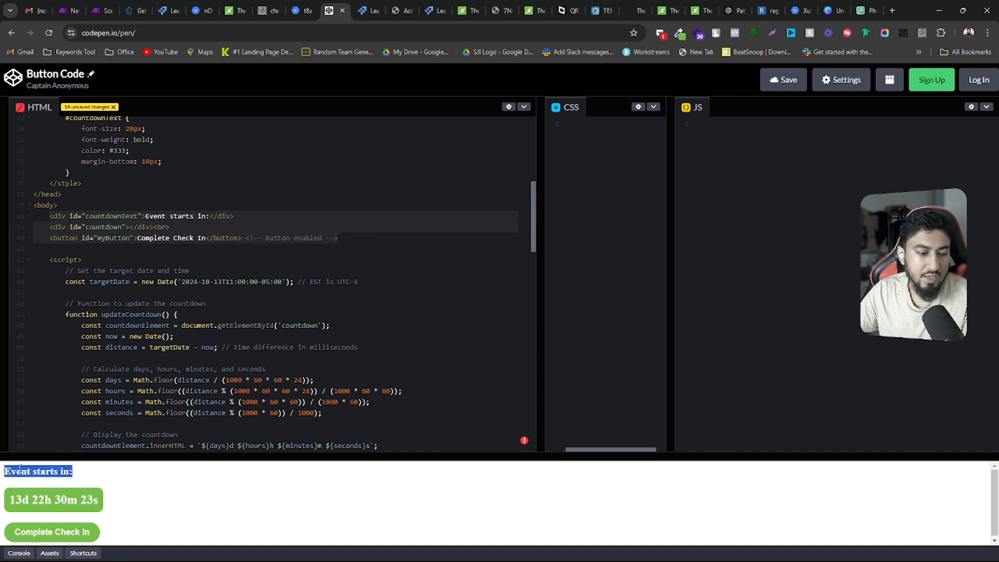
{"action": "left_click", "coordinate": [36, 471]}
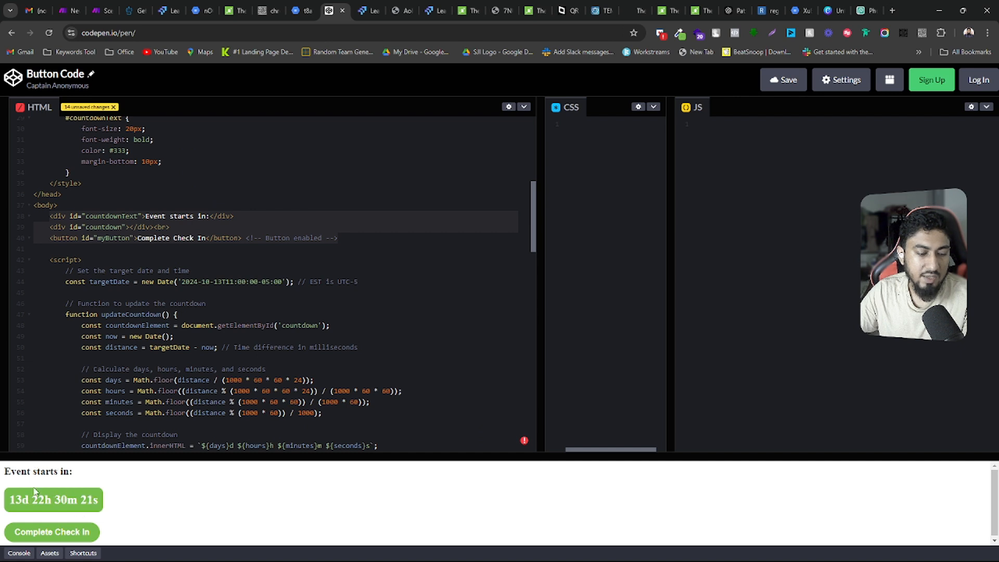
{"action": "left_click", "coordinate": [68, 229]}
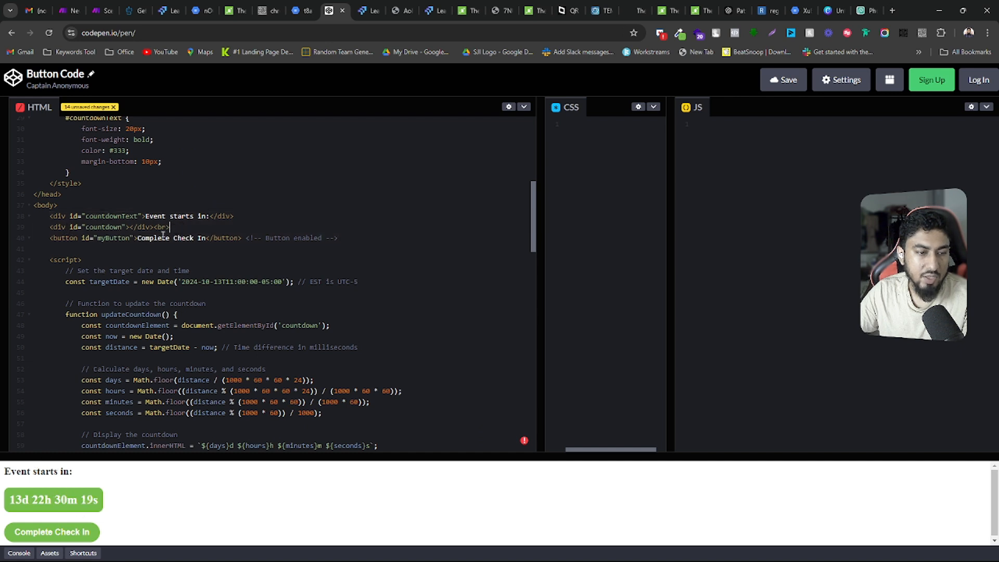
{"action": "left_click_drag", "start_coordinate": [51, 239], "coordinate": [271, 239]}
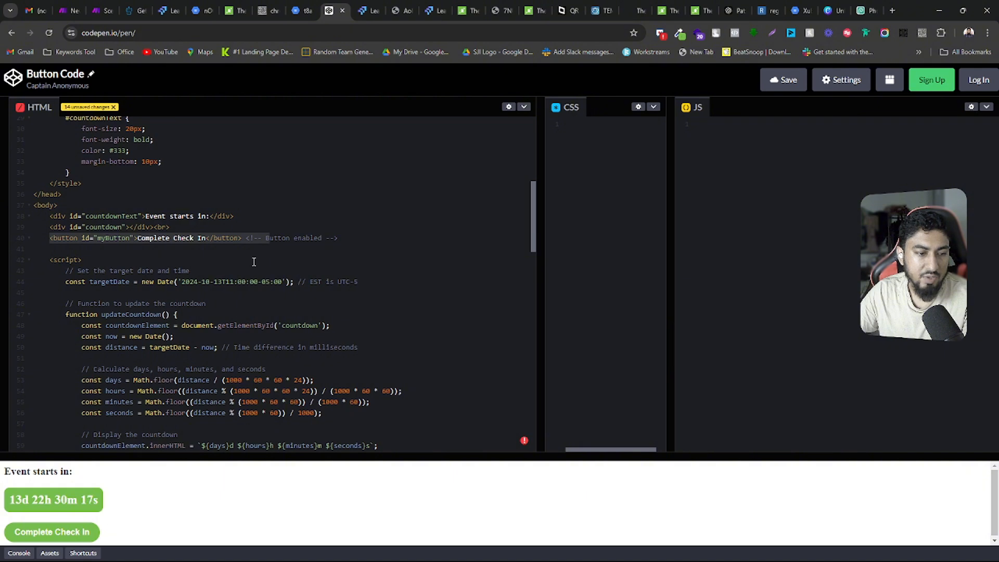
Examine the script's target date and highlight the updateCountdown function that calculates and displays the countdown
{"action": "scroll", "coordinate": [254, 261], "scroll_direction": "down", "scroll_amount": 2}
{"action": "left_click_drag", "start_coordinate": [46, 155], "coordinate": [110, 350]}
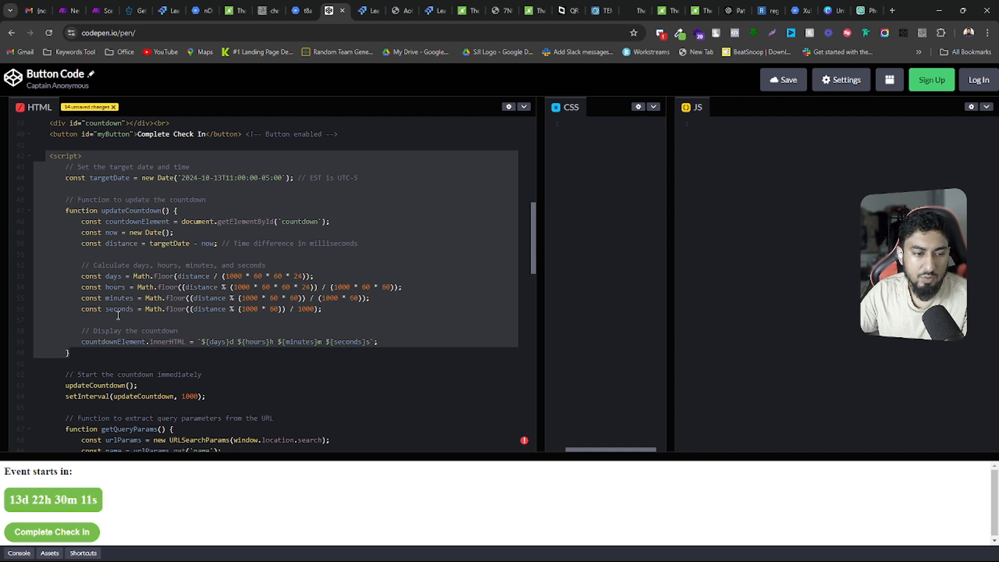
{"action": "left_click", "coordinate": [186, 212]}
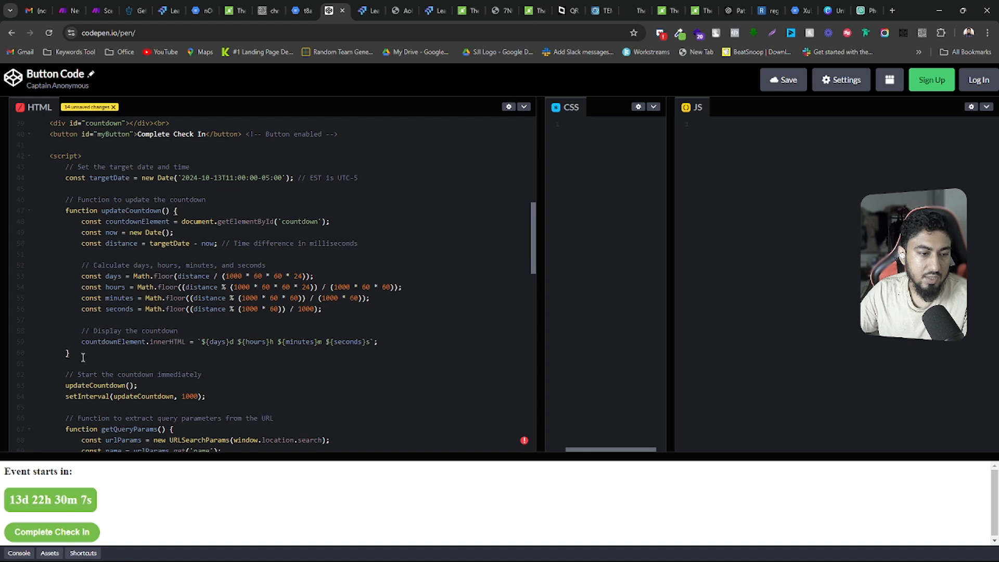
{"action": "left_click_drag", "start_coordinate": [83, 357], "coordinate": [41, 189]}
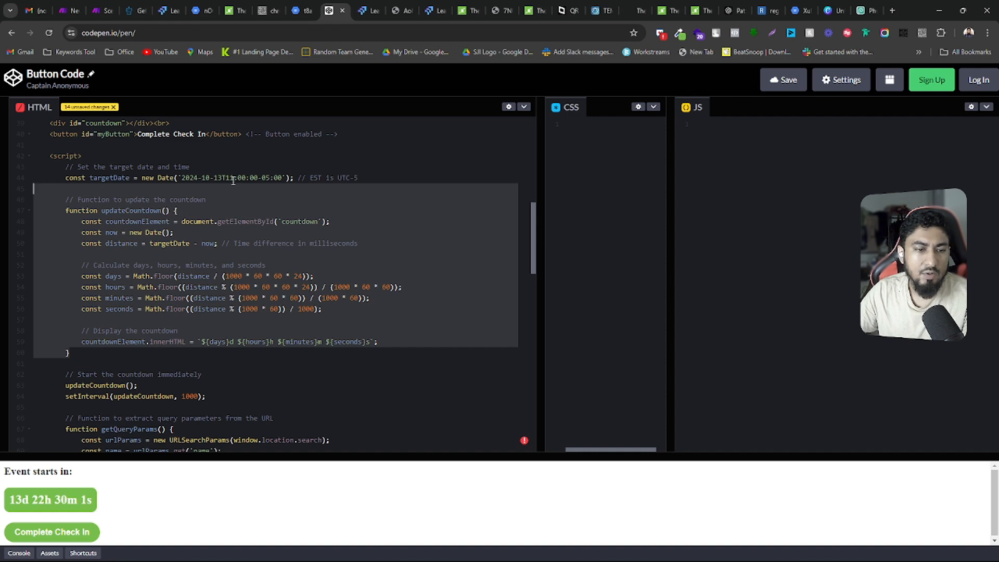
Return to the Event Check In page builder and close the custom code editor without saving
{"action": "left_click", "coordinate": [169, 10]}
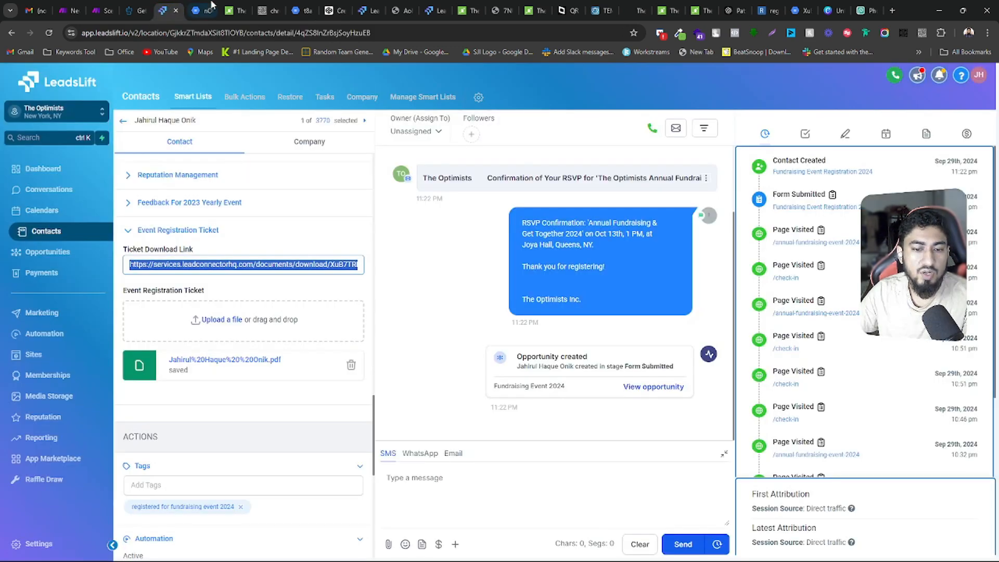
{"action": "left_click", "coordinate": [233, 9]}
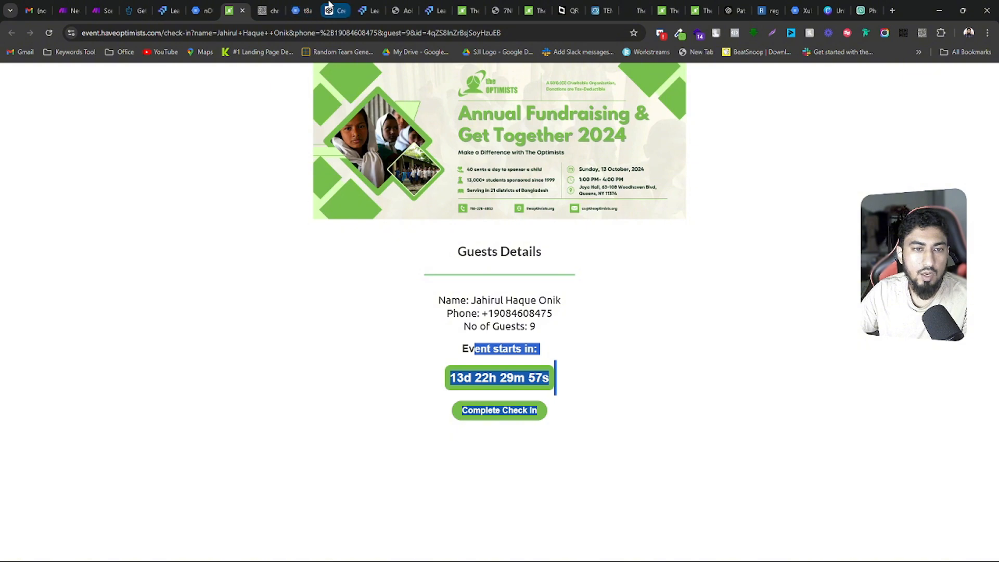
{"action": "left_click", "coordinate": [370, 11]}
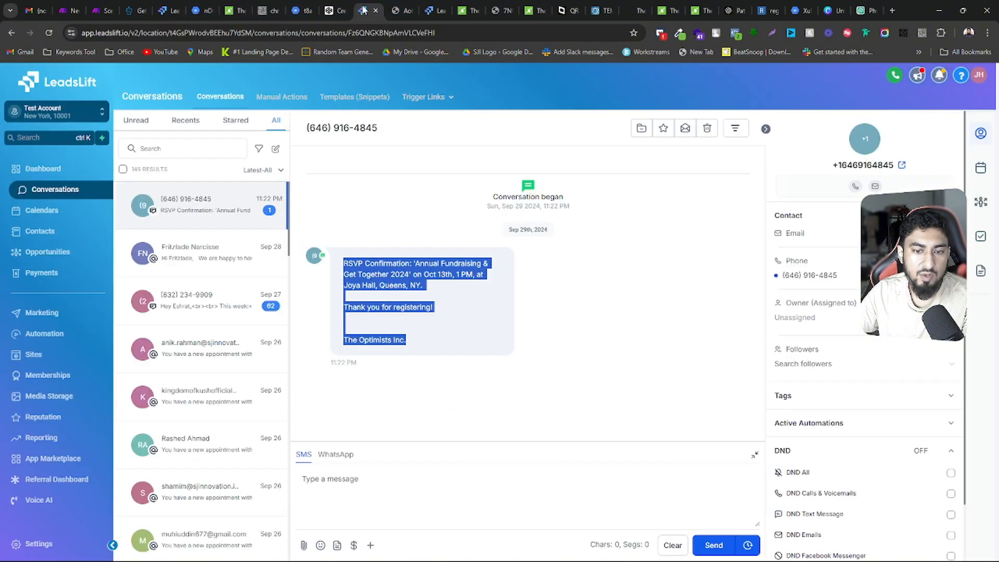
{"action": "left_click", "coordinate": [429, 10]}
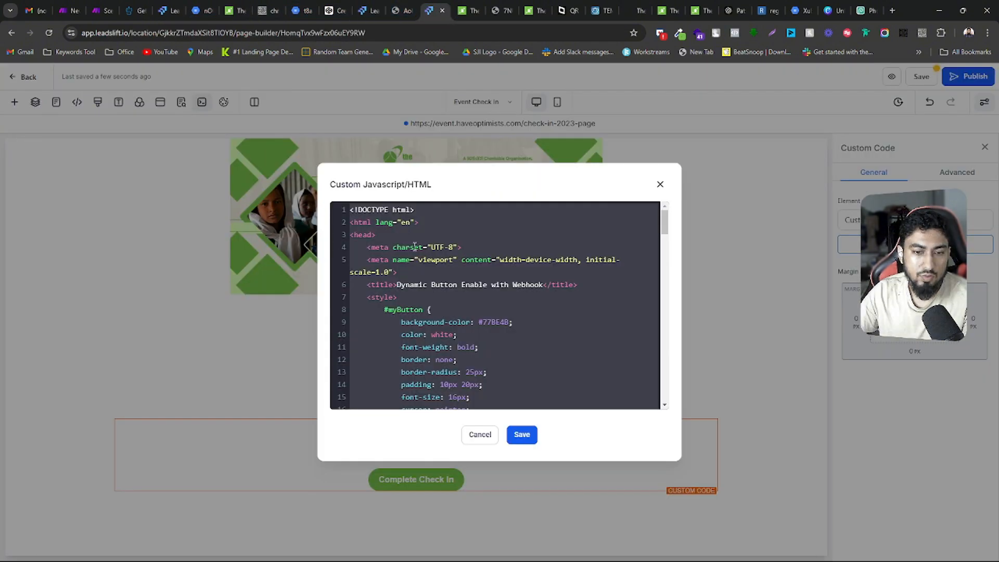
{"action": "left_click", "coordinate": [479, 435]}
Open the page builder's element library, clear its search filter, and browse the available elements, including Code and Countdown
{"action": "left_click", "coordinate": [15, 102]}
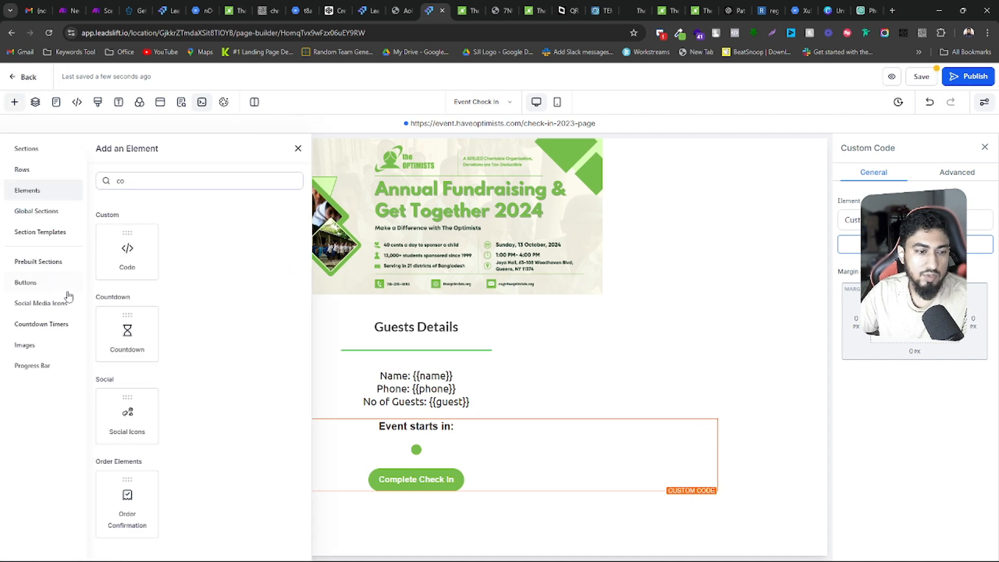
{"action": "left_click_drag", "start_coordinate": [139, 182], "coordinate": [91, 187]}
{"action": "key", "text": "BackSpace"}
{"action": "scroll", "coordinate": [151, 281], "scroll_direction": "down", "scroll_amount": 5}
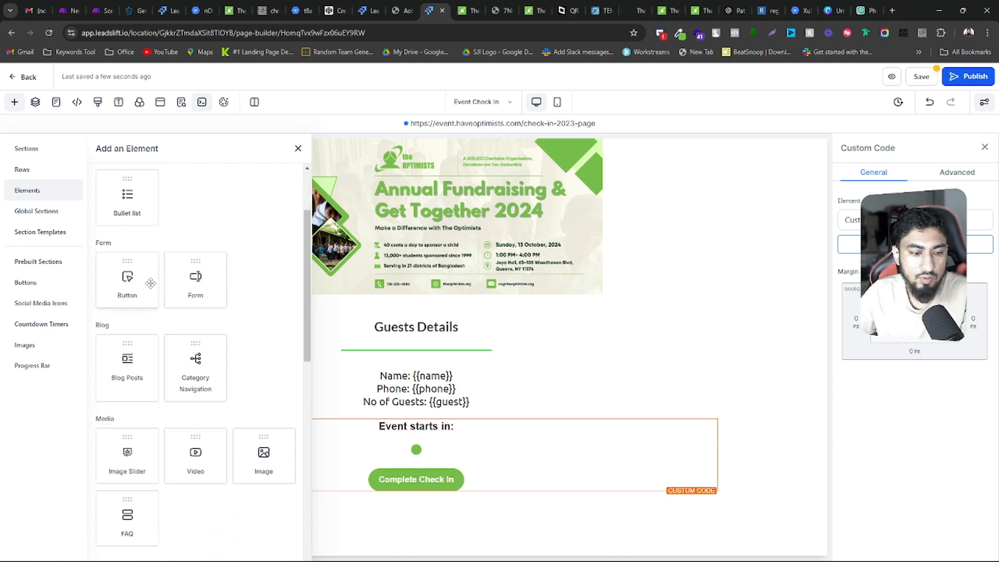
{"action": "scroll", "coordinate": [152, 281], "scroll_direction": "down", "scroll_amount": 6}
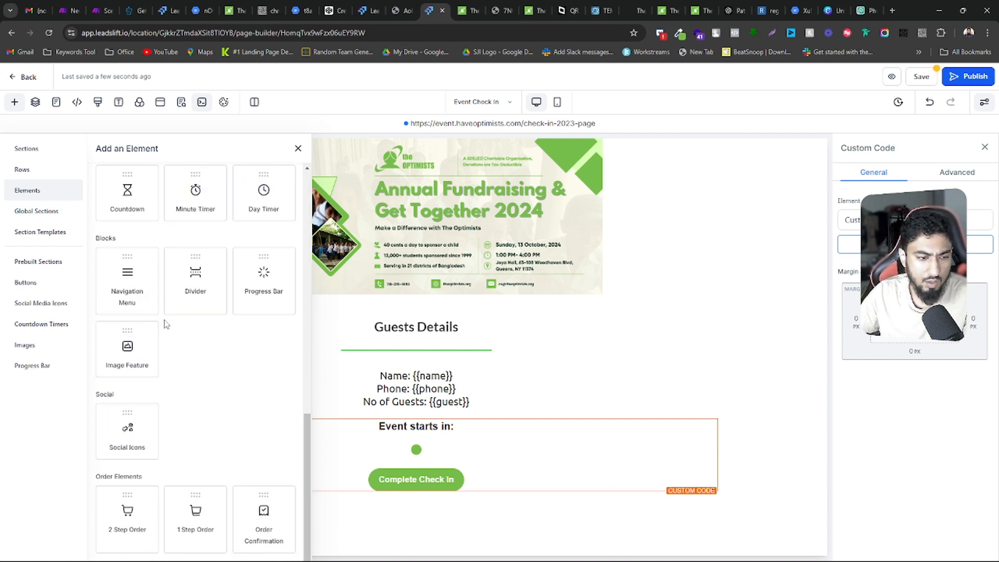
{"action": "scroll", "coordinate": [212, 404], "scroll_direction": "up", "scroll_amount": 4}
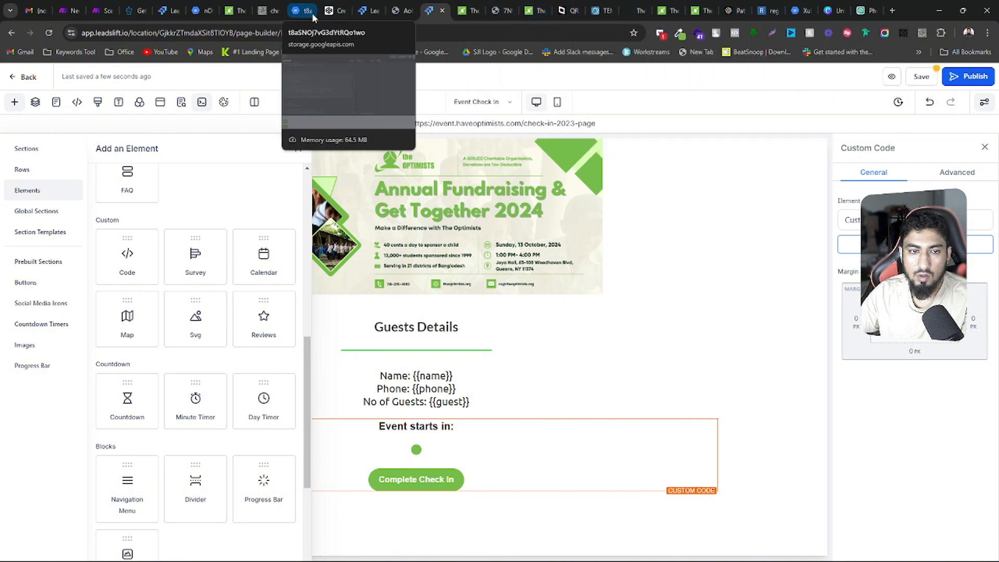
Switch to the Button Code pen, highlight the getQueryParams function, and move the pen's tab beside the live check-in page
{"action": "left_click", "coordinate": [328, 10]}
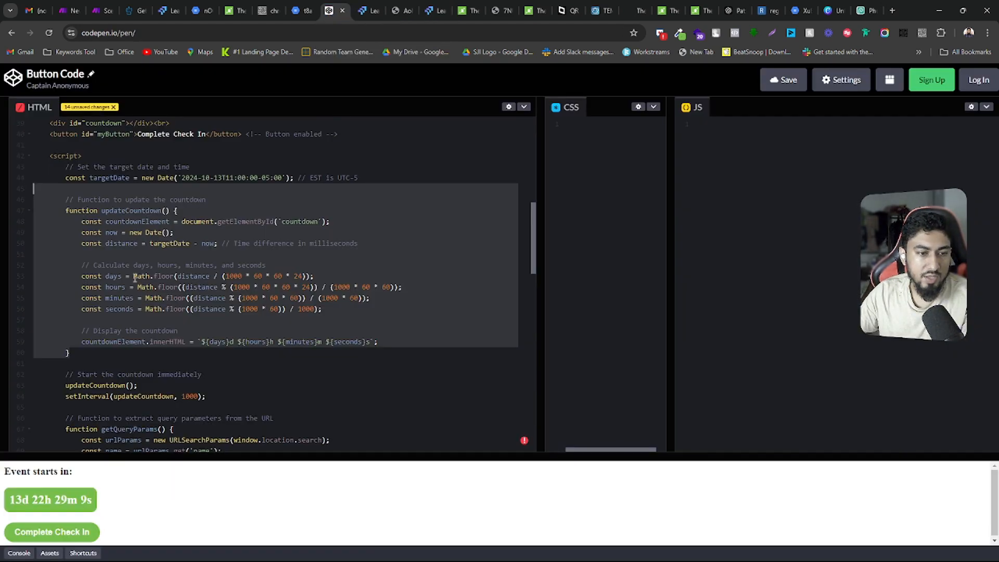
{"action": "scroll", "coordinate": [137, 281], "scroll_direction": "down", "scroll_amount": 2}
{"action": "scroll", "coordinate": [111, 307], "scroll_direction": "down", "scroll_amount": 2}
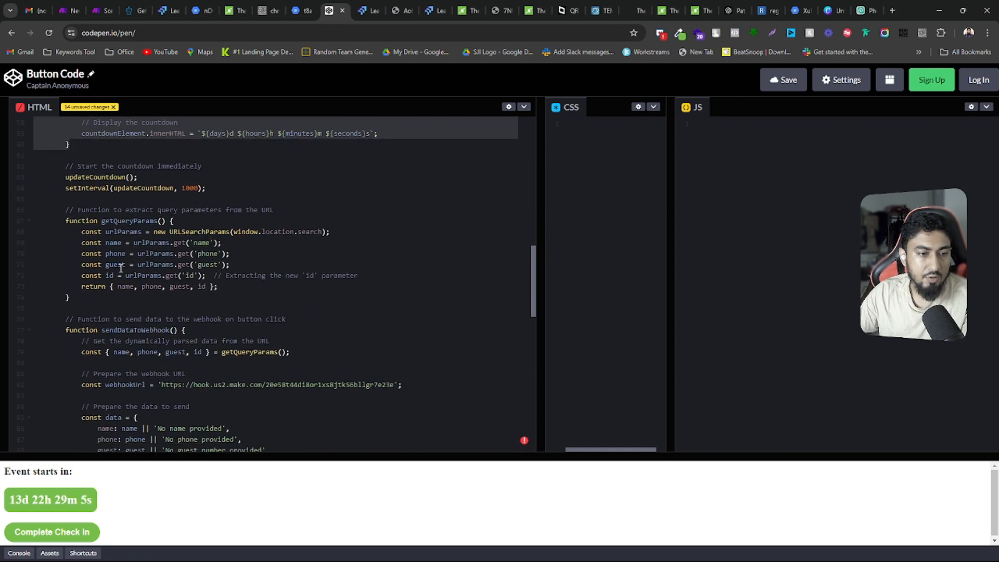
{"action": "left_click_drag", "start_coordinate": [93, 297], "coordinate": [63, 212]}
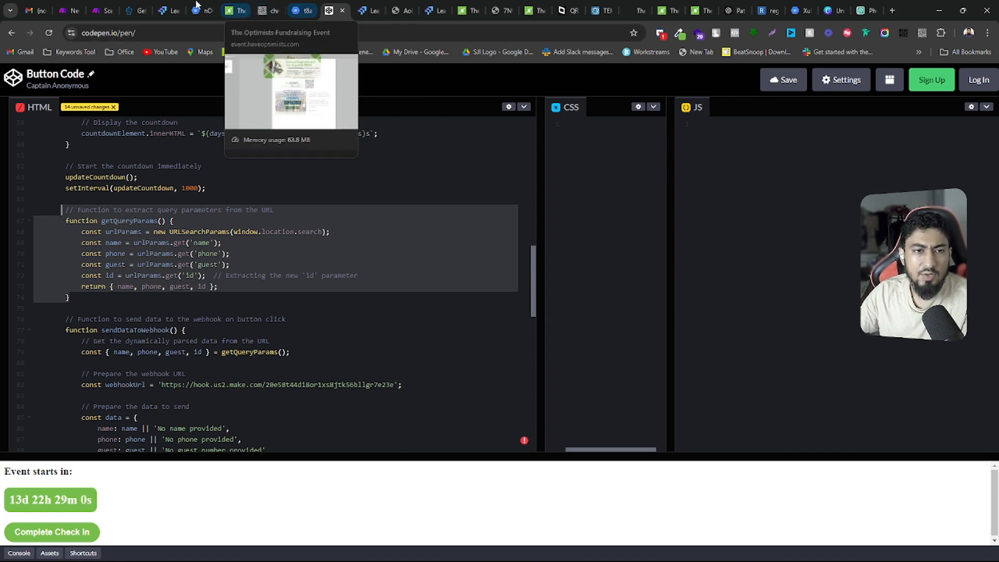
{"action": "left_click_drag", "start_coordinate": [328, 5], "coordinate": [268, 5]}
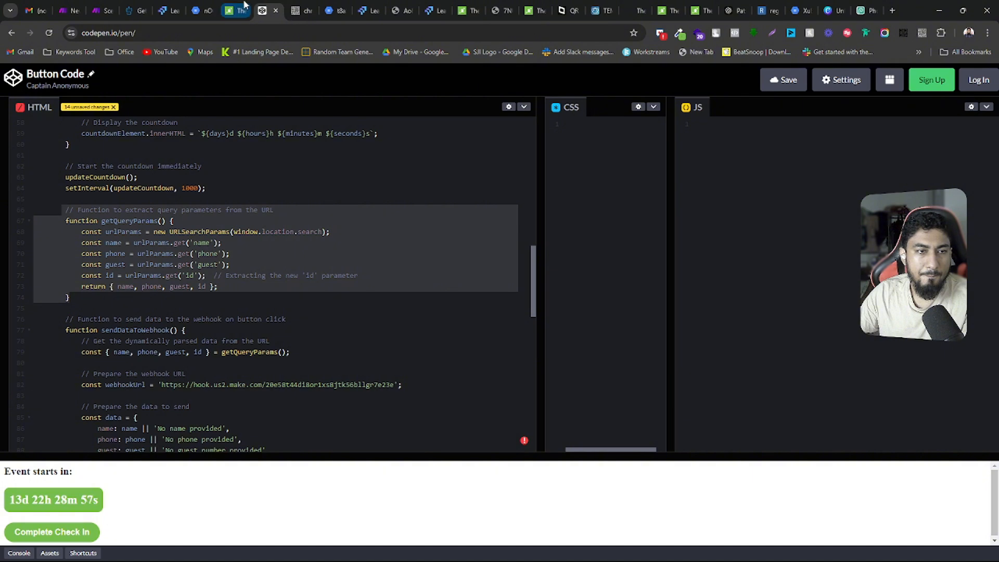
View the live check-in page, then inspect the webhook settings in Make's Update Status in GHL After Check In scenario
{"action": "left_click", "coordinate": [243, 4]}
{"action": "left_click", "coordinate": [603, 416]}
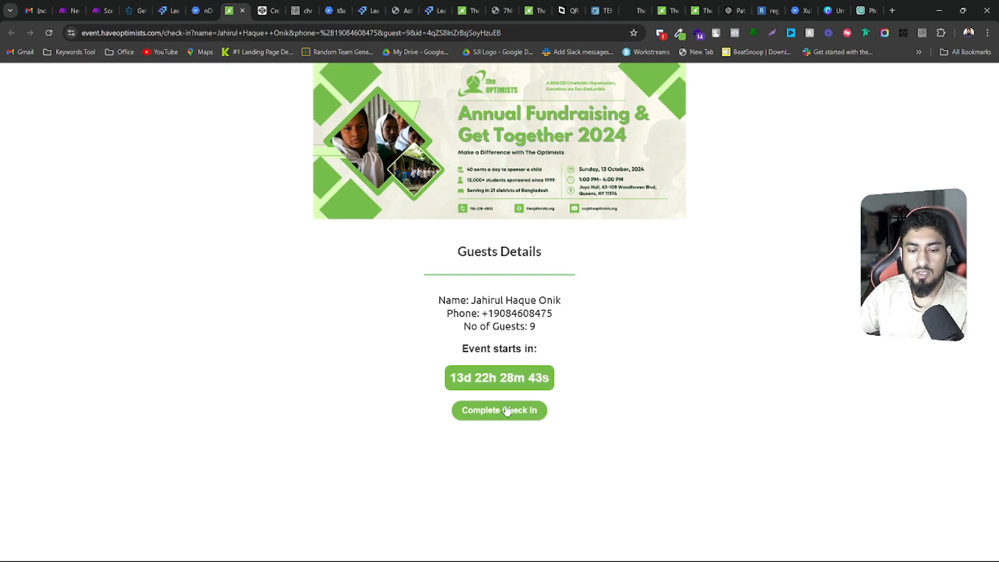
{"action": "left_click", "coordinate": [101, 10]}
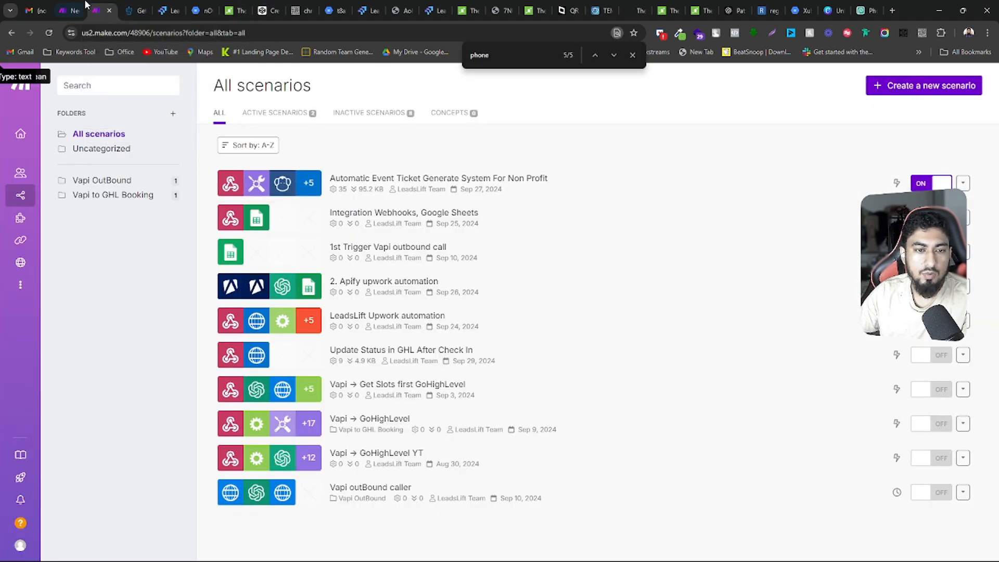
{"action": "left_click", "coordinate": [69, 11]}
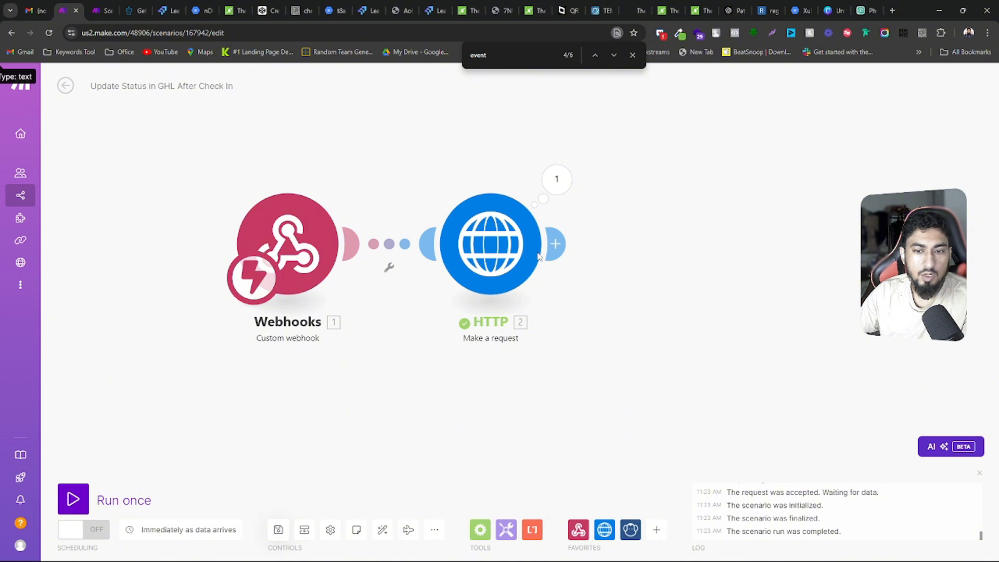
{"action": "left_click_drag", "start_coordinate": [176, 185], "coordinate": [194, 185]}
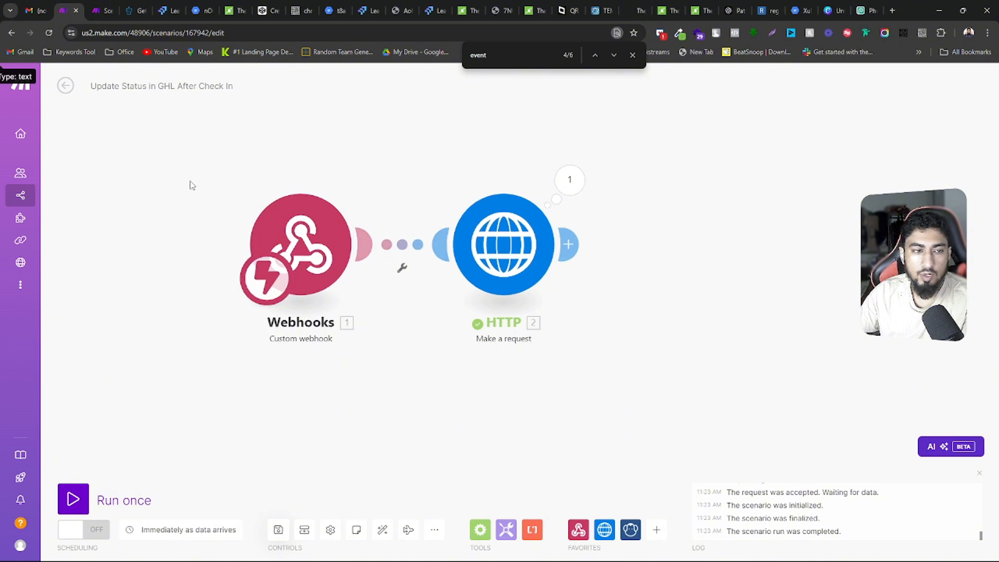
{"action": "left_click", "coordinate": [303, 290]}
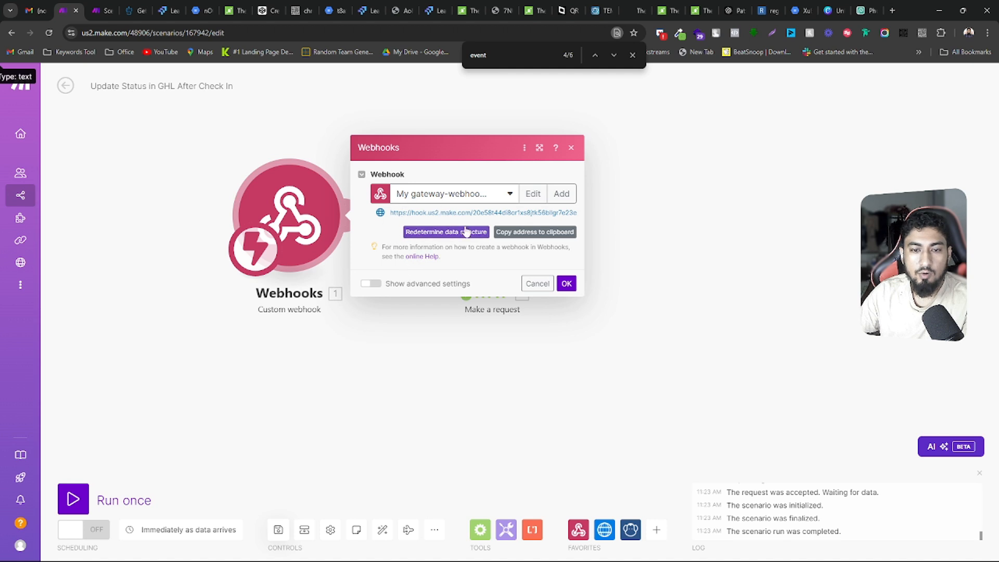
{"action": "left_click", "coordinate": [646, 231]}
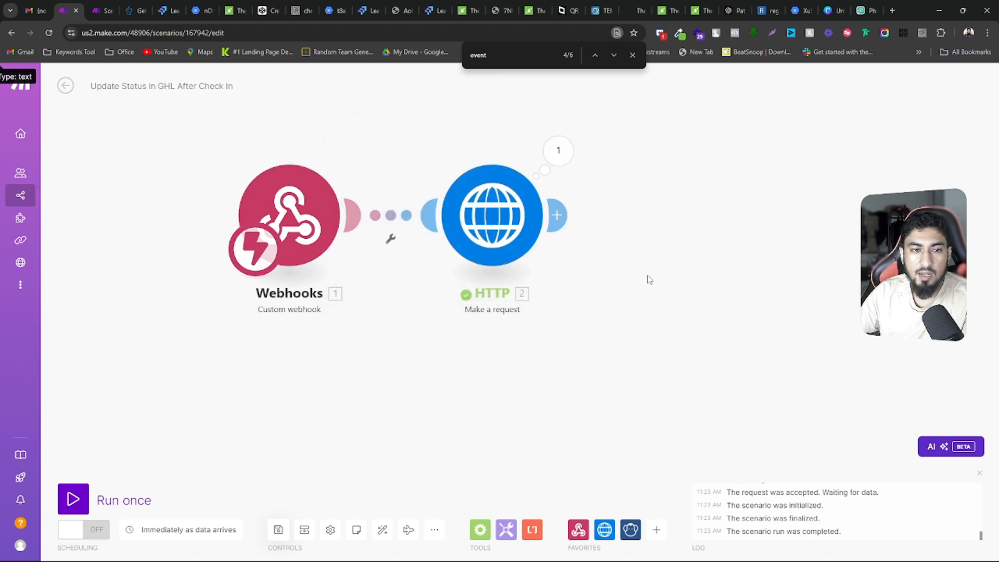
Examine the live check-in page's URL, highlighting the whole query string and the value of its id parameter
{"action": "left_click", "coordinate": [238, 7]}
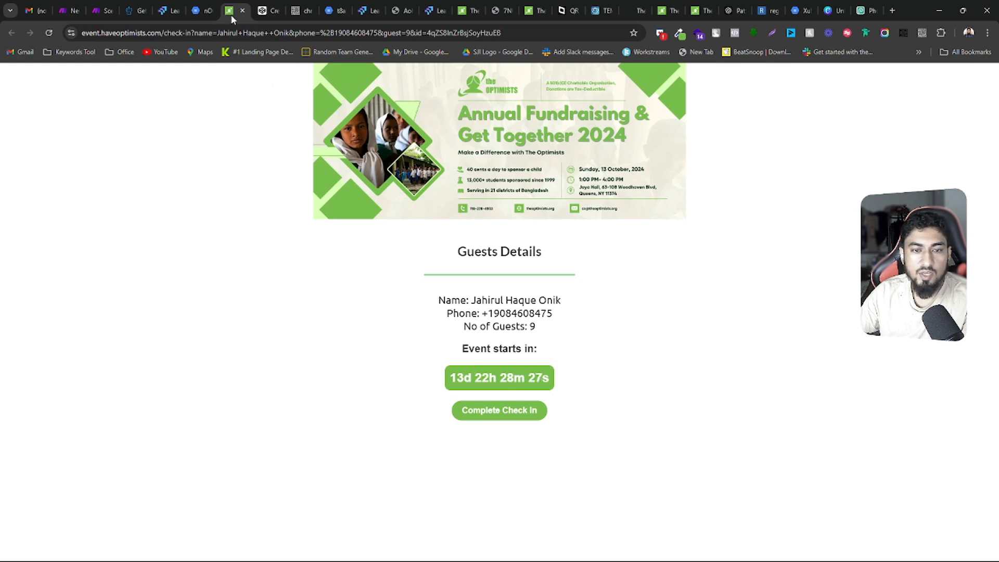
{"action": "left_click_drag", "start_coordinate": [165, 27], "coordinate": [536, 33]}
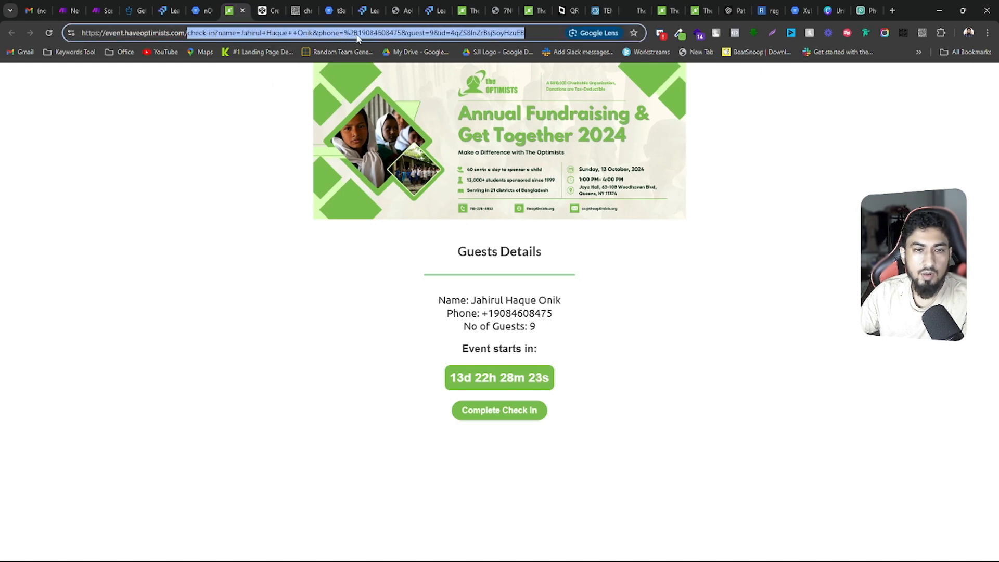
{"action": "left_click", "coordinate": [453, 32]}
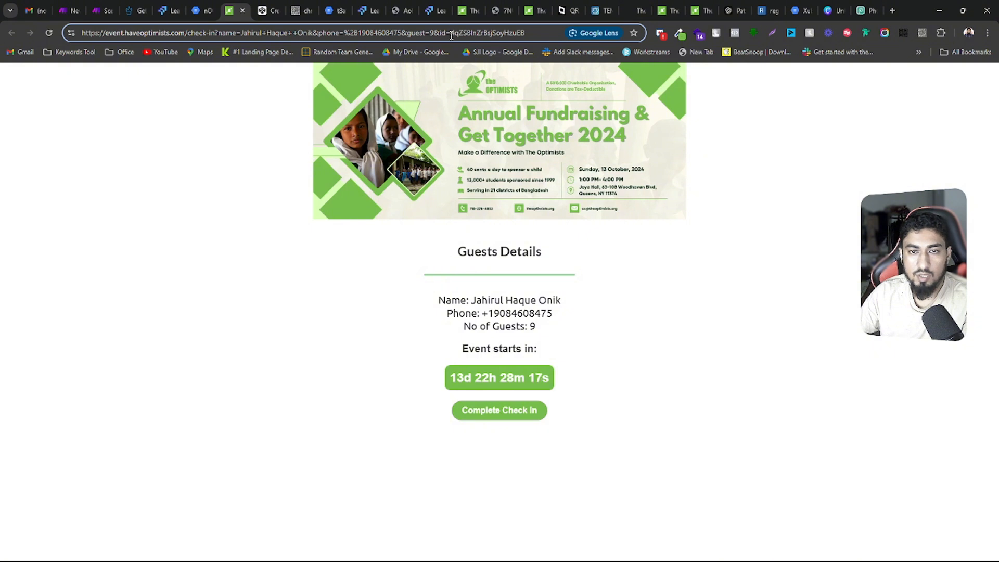
{"action": "left_click_drag", "start_coordinate": [451, 34], "coordinate": [528, 35]}
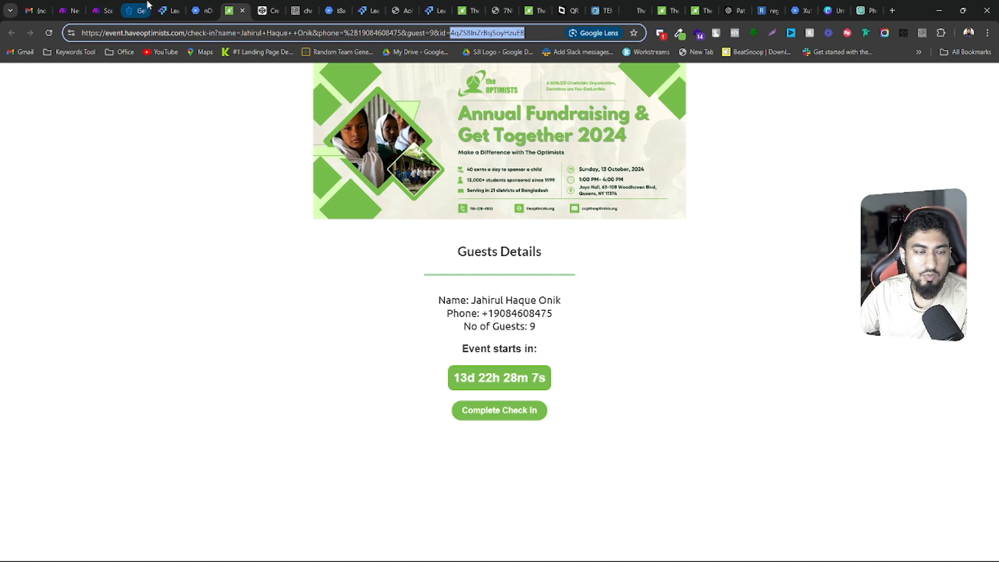
Return to the Update Status in GHL After Check In scenario and view the custom webhook's address again
{"action": "left_click", "coordinate": [67, 11]}
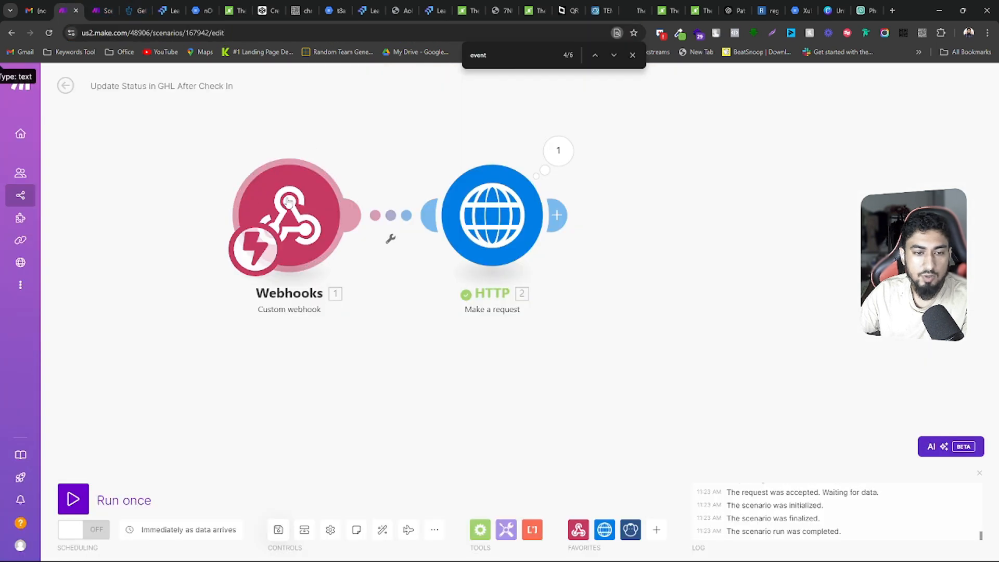
{"action": "left_click", "coordinate": [284, 201]}
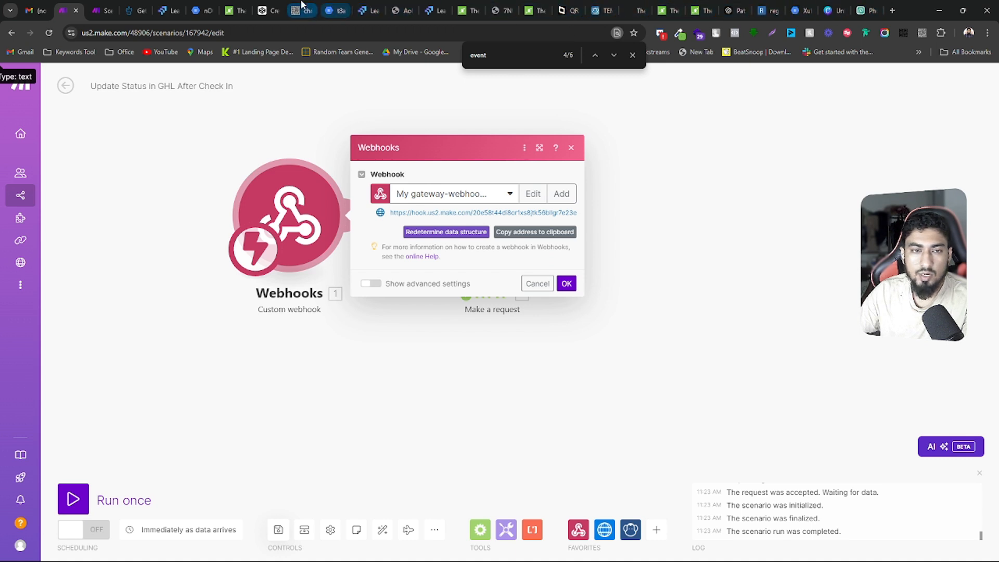
{"action": "left_click", "coordinate": [568, 11]}
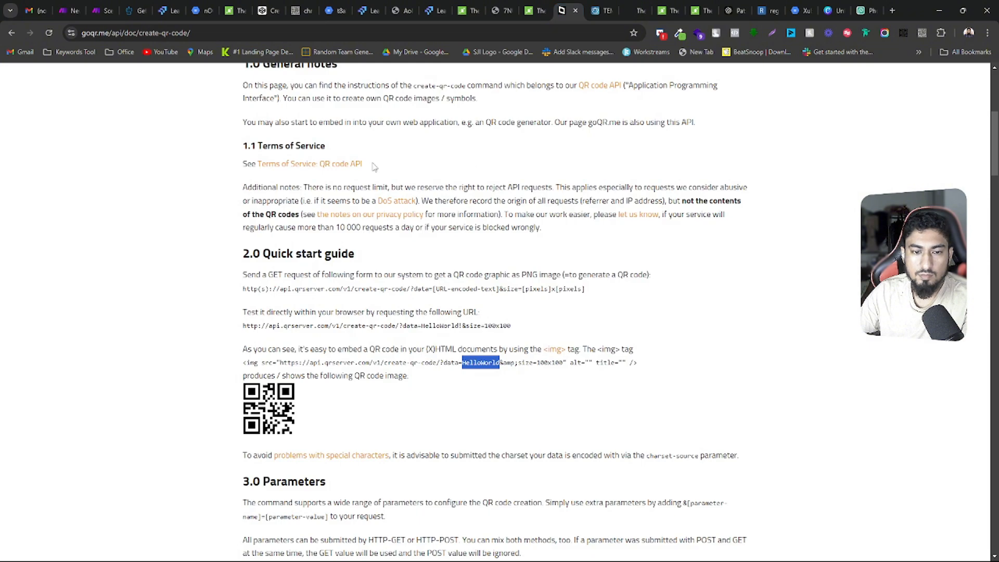
Return to the Button Code pen and examine the getQueryParams function, highlighting its full body and checking the urlParams line
{"action": "left_click", "coordinate": [276, 10]}
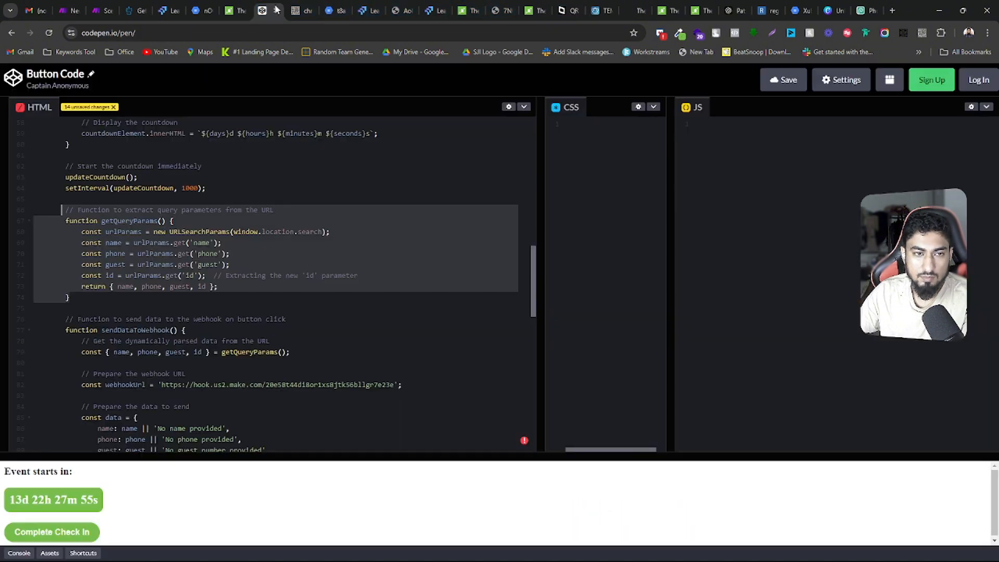
{"action": "left_click", "coordinate": [66, 210]}
{"action": "left_click_drag", "start_coordinate": [67, 222], "coordinate": [74, 299]}
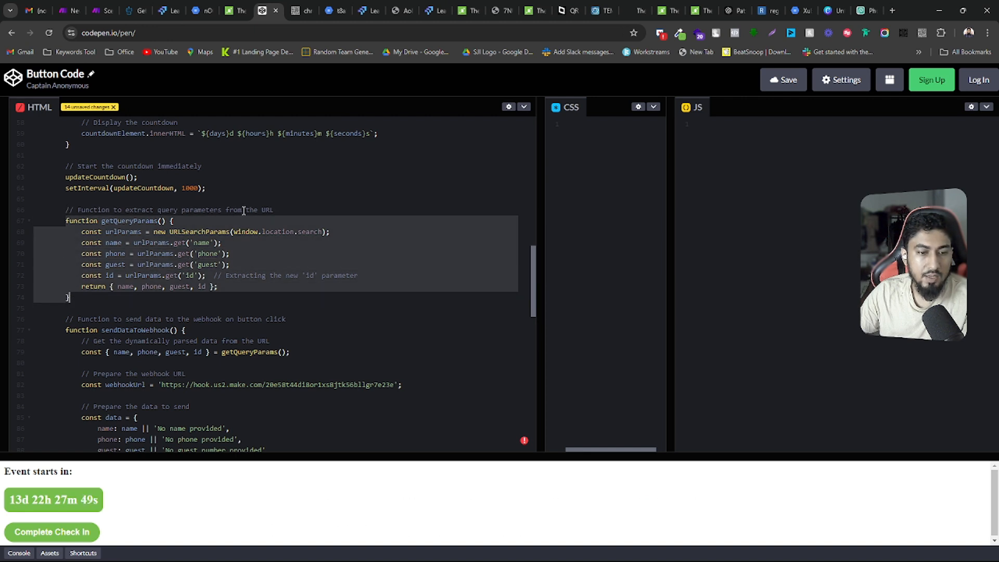
{"action": "left_click", "coordinate": [125, 231]}
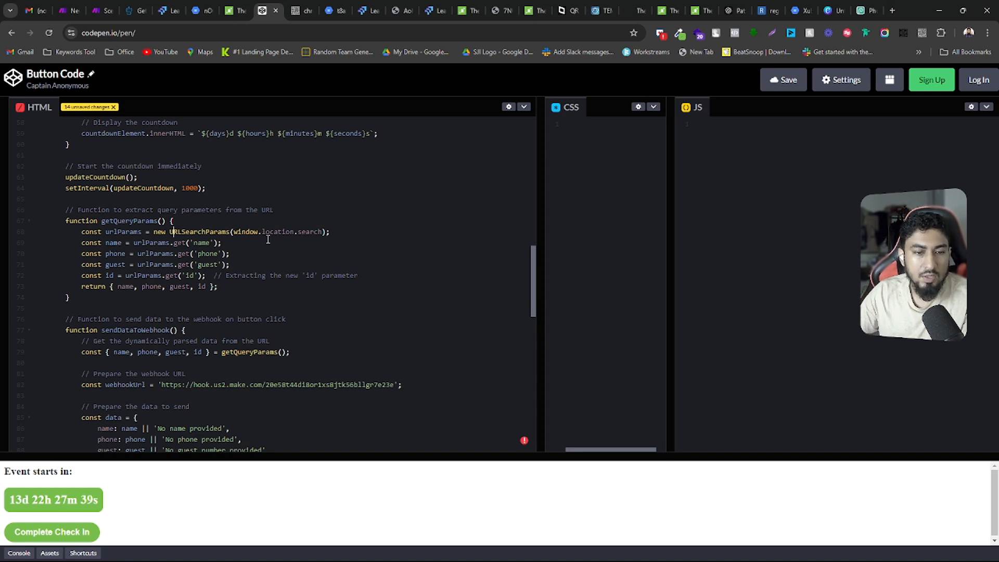
Examine the name, phone, guest and id constants in getQueryParams and highlight the return statement that passes them on
{"action": "double_click", "coordinate": [111, 243]}
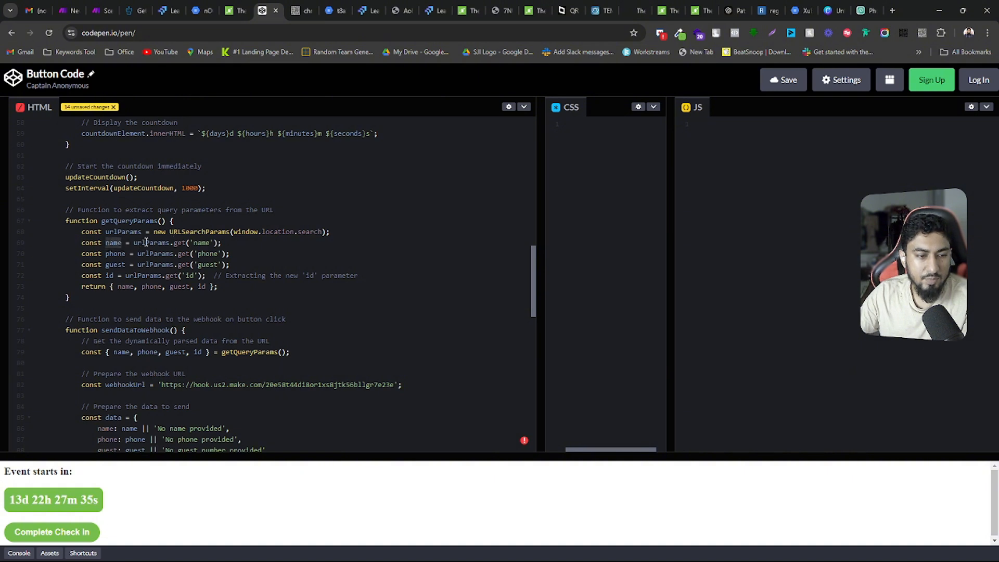
{"action": "left_click_drag", "start_coordinate": [130, 254], "coordinate": [119, 255]}
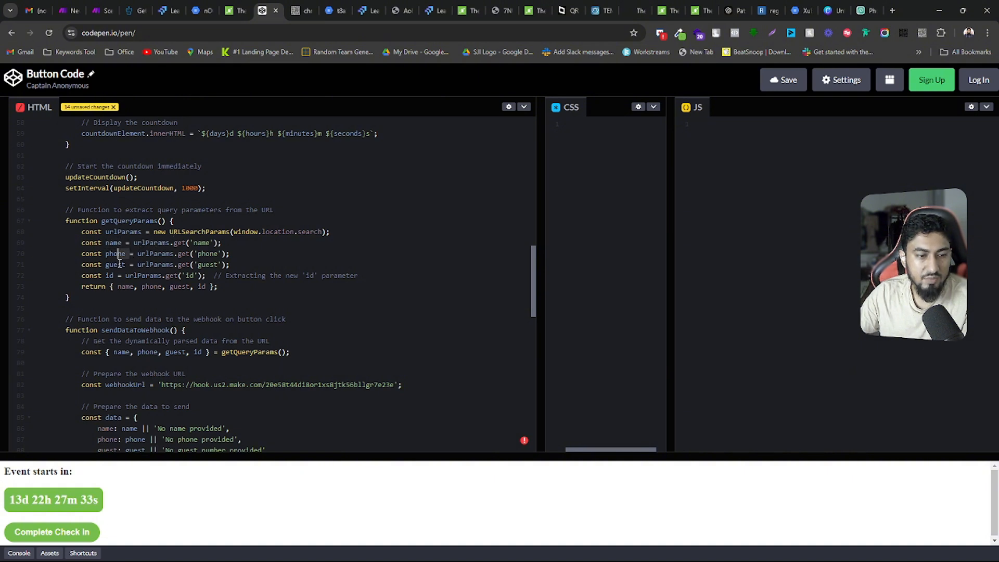
{"action": "left_click", "coordinate": [110, 274]}
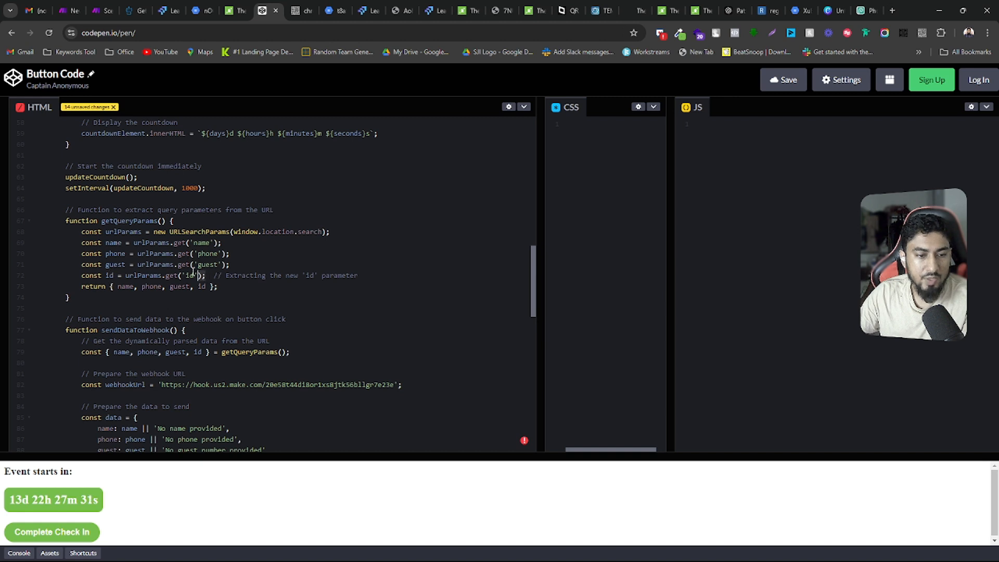
{"action": "left_click_drag", "start_coordinate": [207, 275], "coordinate": [81, 232]}
{"action": "left_click", "coordinate": [106, 243]}
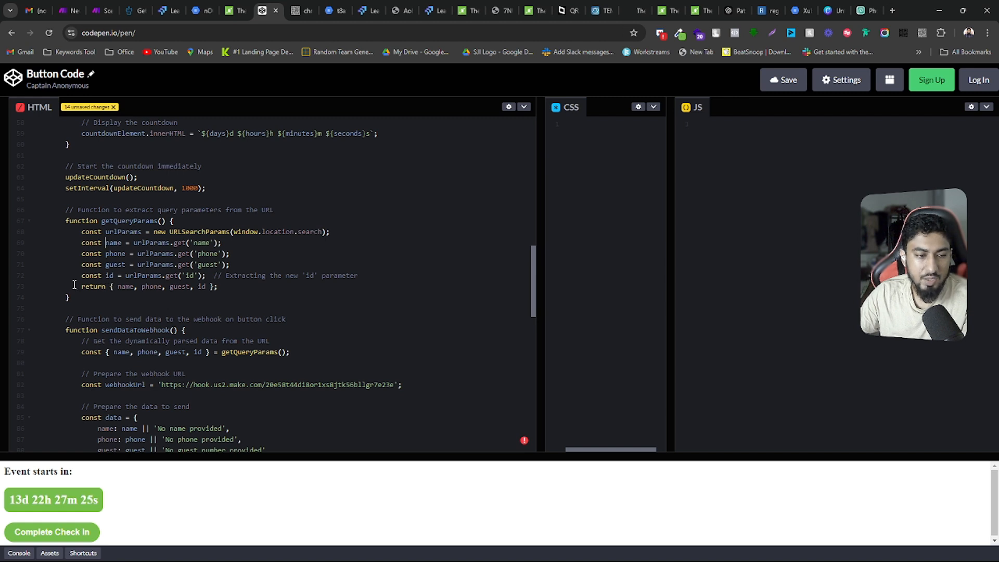
{"action": "left_click_drag", "start_coordinate": [79, 286], "coordinate": [218, 286]}
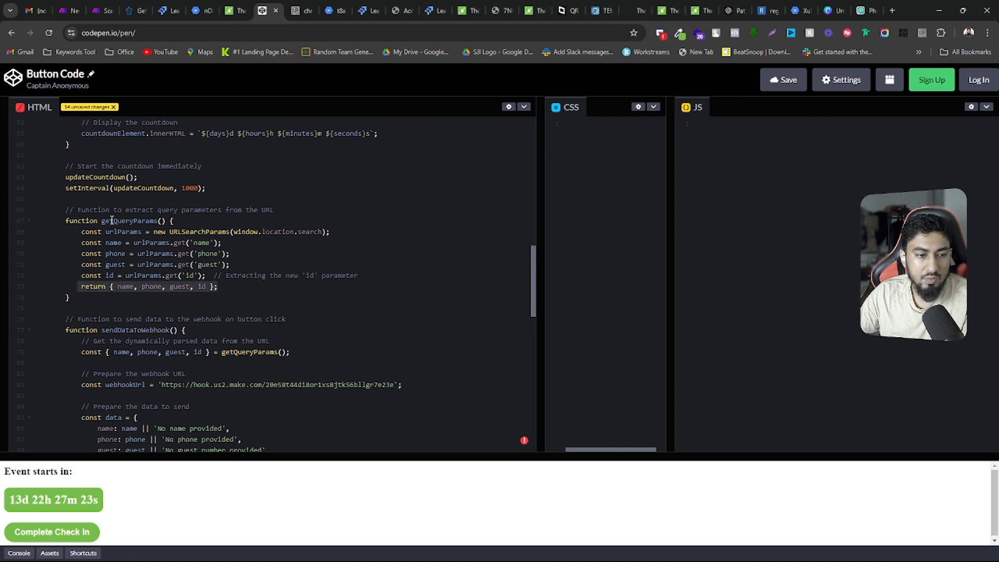
{"action": "left_click", "coordinate": [111, 221]}
Examine the start of the sendDataToWebhook function and highlight the line that takes name, phone, guest and id from getQueryParams
{"action": "scroll", "coordinate": [112, 221], "scroll_direction": "down", "scroll_amount": 2}
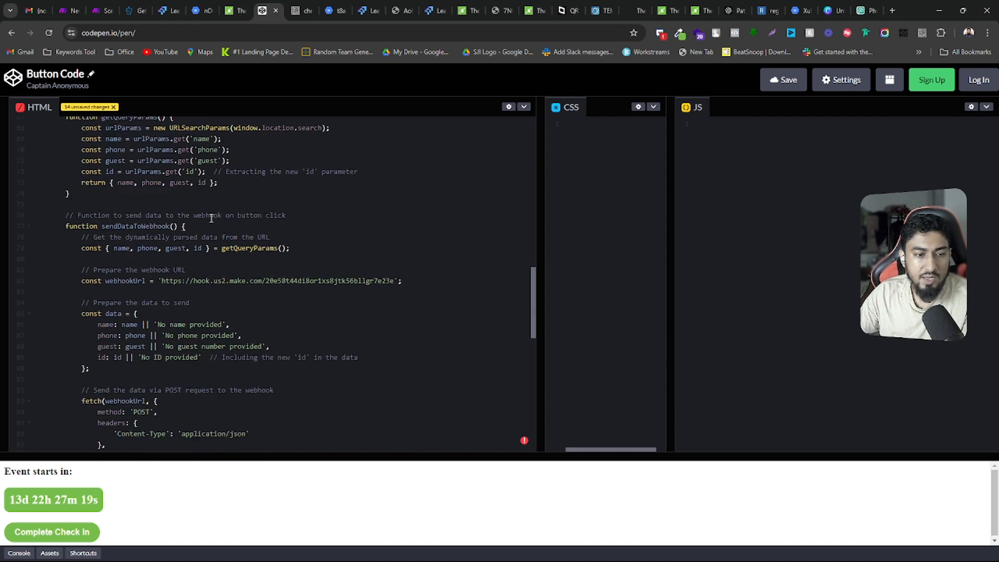
{"action": "scroll", "coordinate": [208, 220], "scroll_direction": "down", "scroll_amount": 3}
{"action": "scroll", "coordinate": [211, 217], "scroll_direction": "down", "scroll_amount": 4}
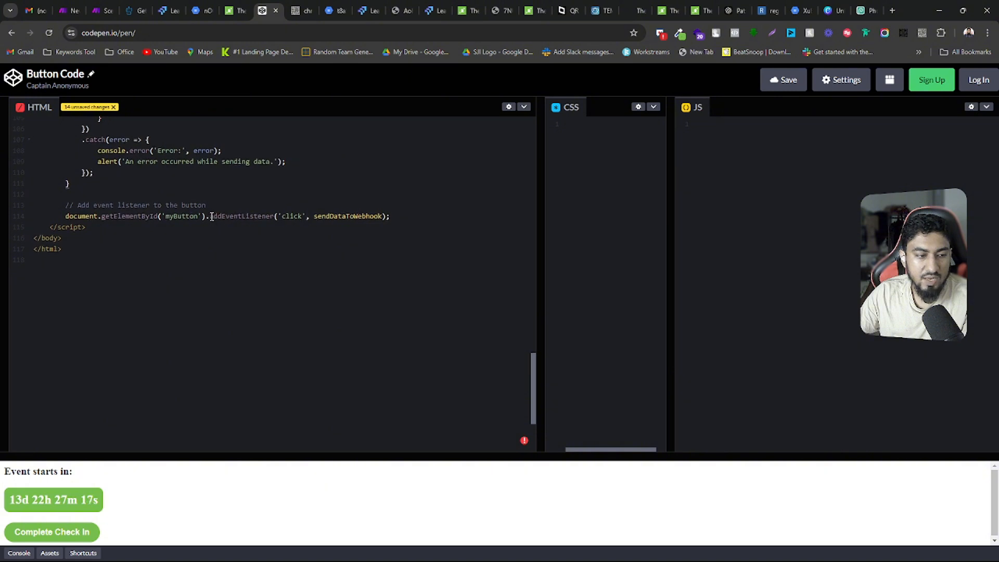
{"action": "scroll", "coordinate": [212, 217], "scroll_direction": "up", "scroll_amount": 7}
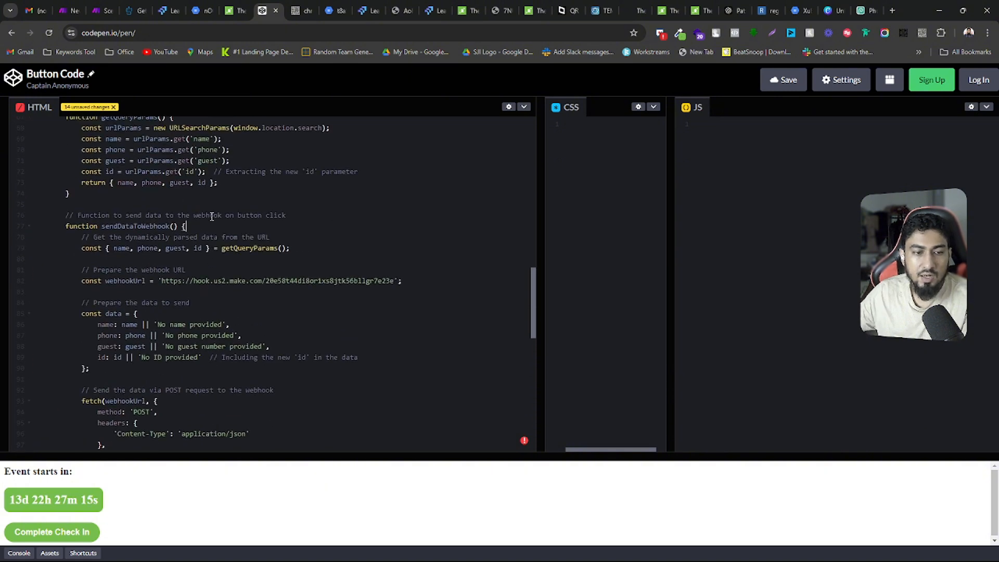
{"action": "left_click", "coordinate": [214, 223]}
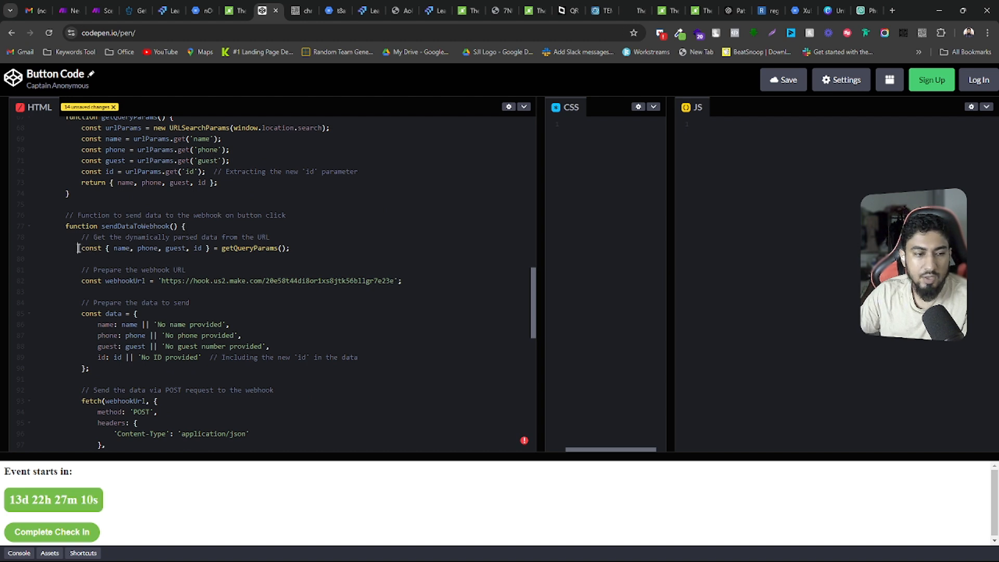
{"action": "left_click_drag", "start_coordinate": [78, 248], "coordinate": [298, 248]}
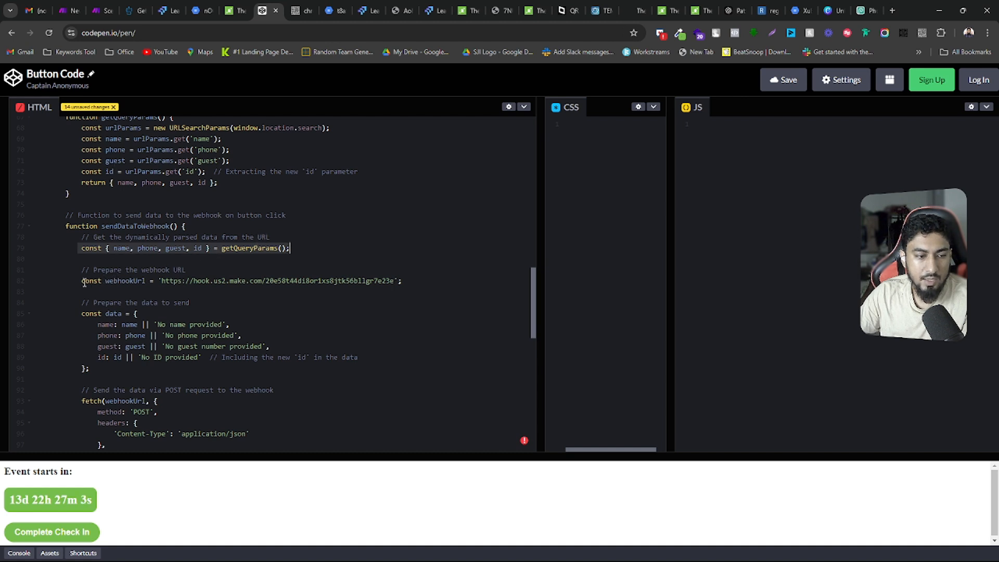
Examine the webhookUrl constant, highlighting its const keyword and the Make webhook address assigned to it
{"action": "left_click_drag", "start_coordinate": [82, 281], "coordinate": [102, 281]}
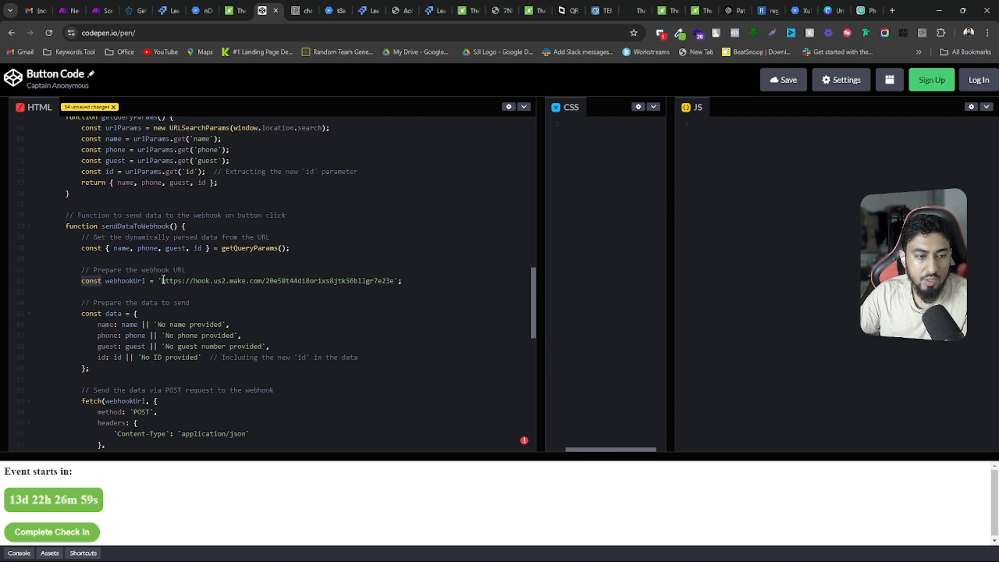
{"action": "left_click_drag", "start_coordinate": [161, 281], "coordinate": [393, 280]}
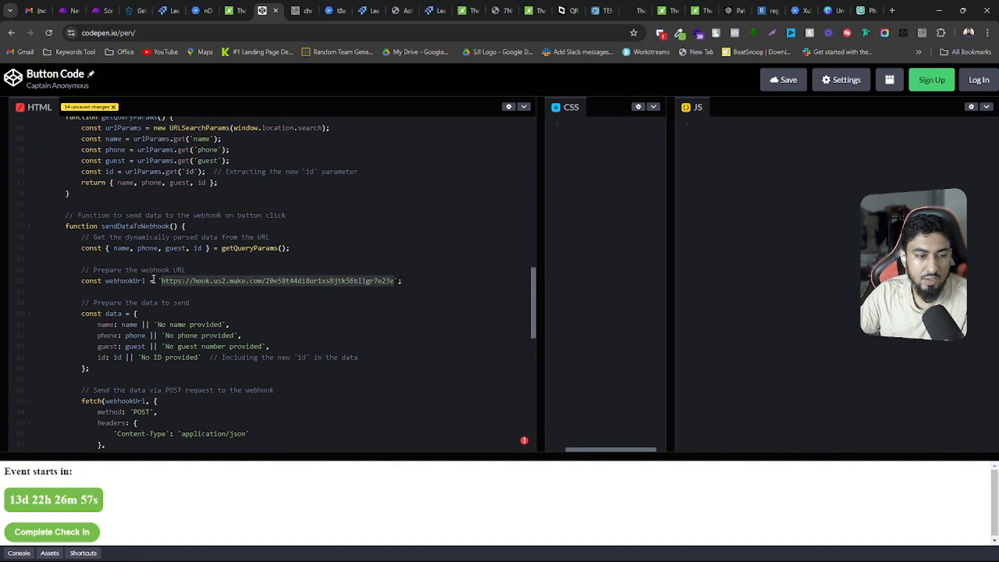
{"action": "left_click_drag", "start_coordinate": [150, 281], "coordinate": [393, 281]}
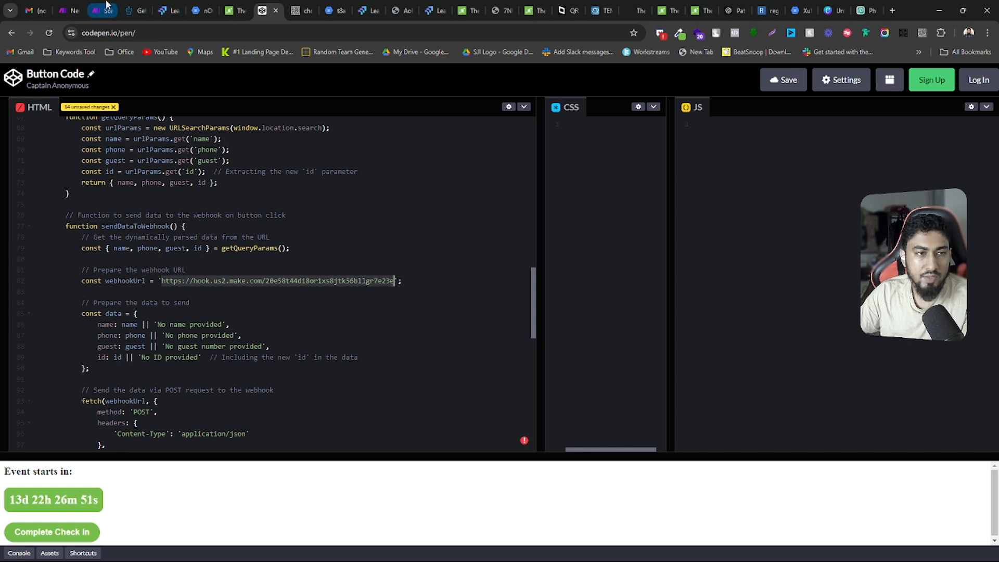
Copy the custom webhook's address from the Update Status in GHL After Check In scenario and search the Button Code pen's HTML for it
{"action": "left_click", "coordinate": [70, 10]}
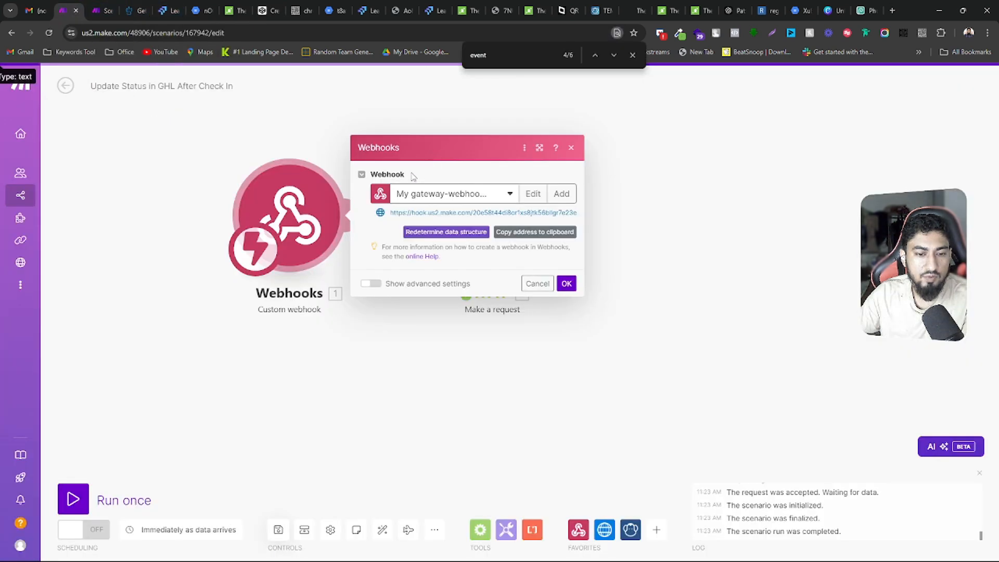
{"action": "left_click", "coordinate": [417, 213]}
{"action": "key", "text": "ctrl+c"}
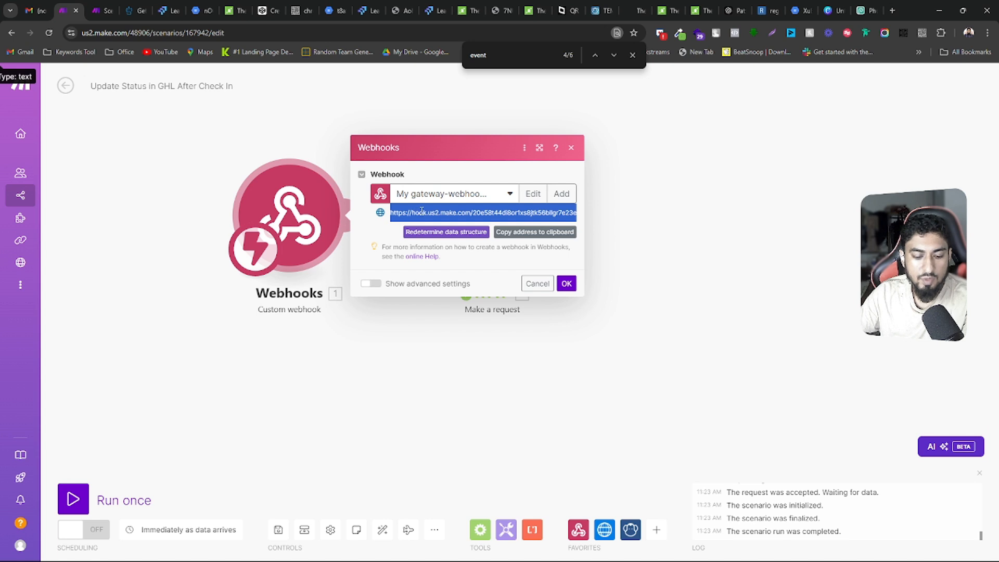
{"action": "left_click", "coordinate": [268, 10]}
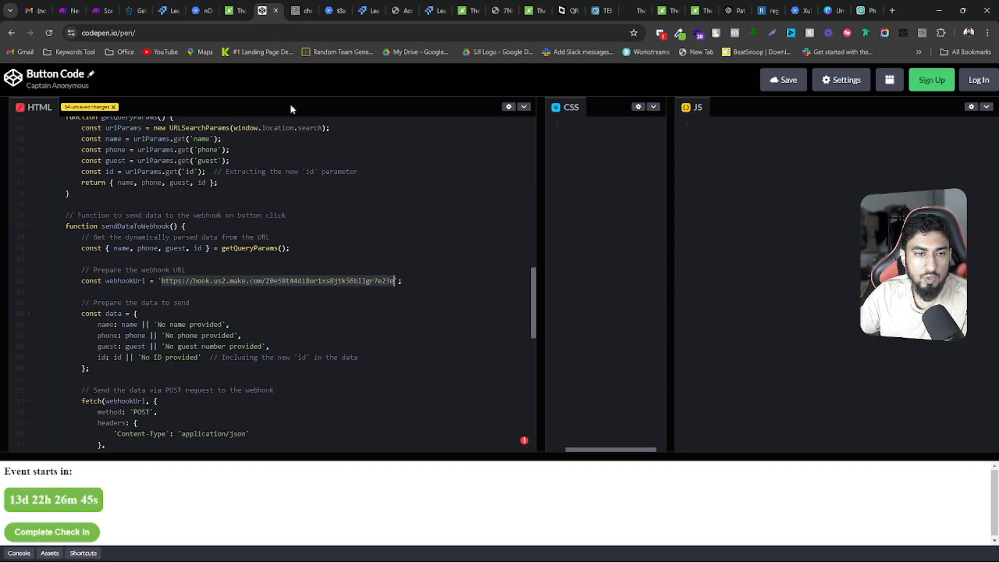
{"action": "key", "text": "ctrl+f"}
{"action": "key", "text": "ctrl+v"}
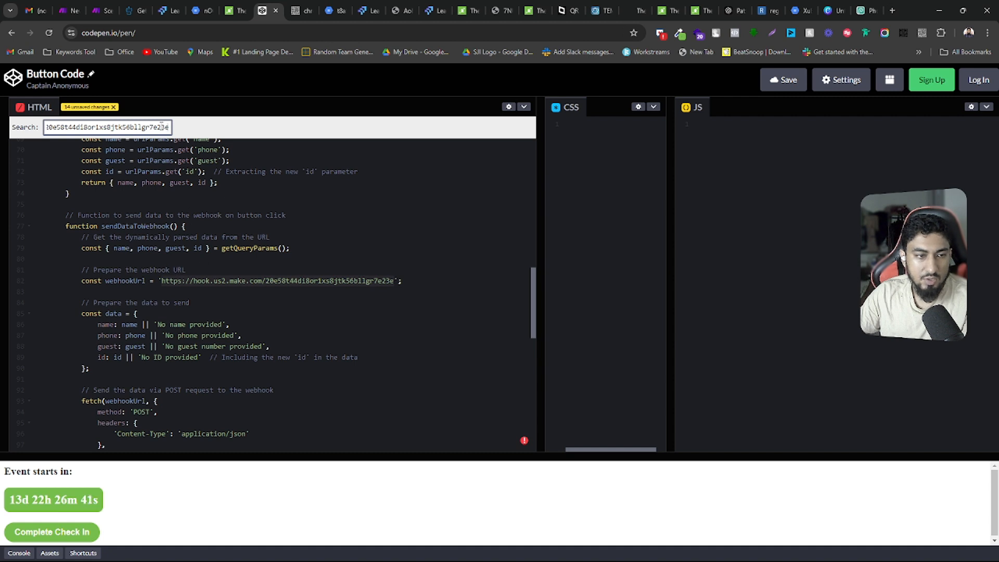
{"action": "key", "text": "Escape"}
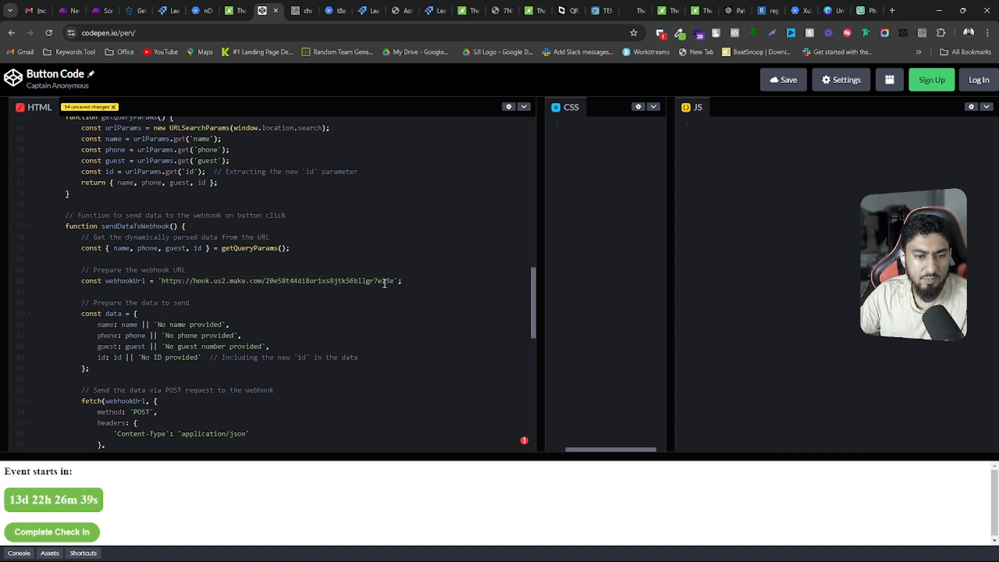
Examine the data object in sendDataToWebhook, highlighting its name and its name, phone, guest and id fields
{"action": "scroll", "coordinate": [328, 269], "scroll_direction": "down", "scroll_amount": 2}
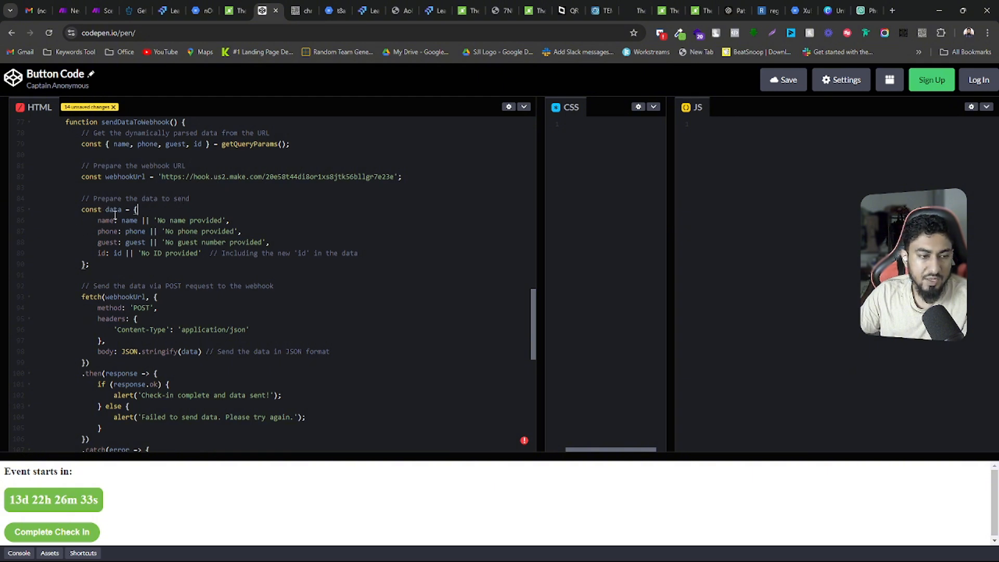
{"action": "left_click_drag", "start_coordinate": [105, 210], "coordinate": [122, 208]}
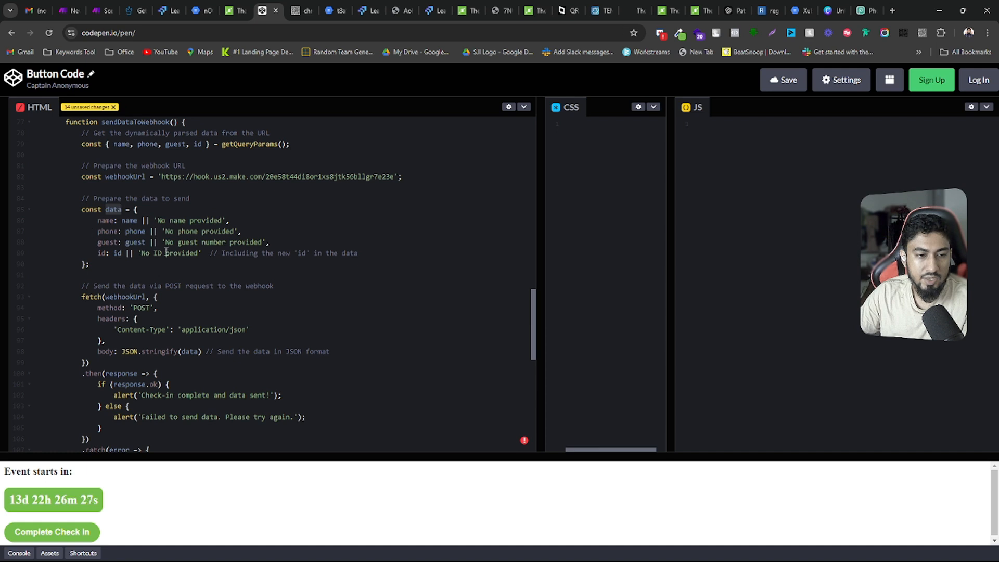
{"action": "left_click_drag", "start_coordinate": [108, 265], "coordinate": [78, 220]}
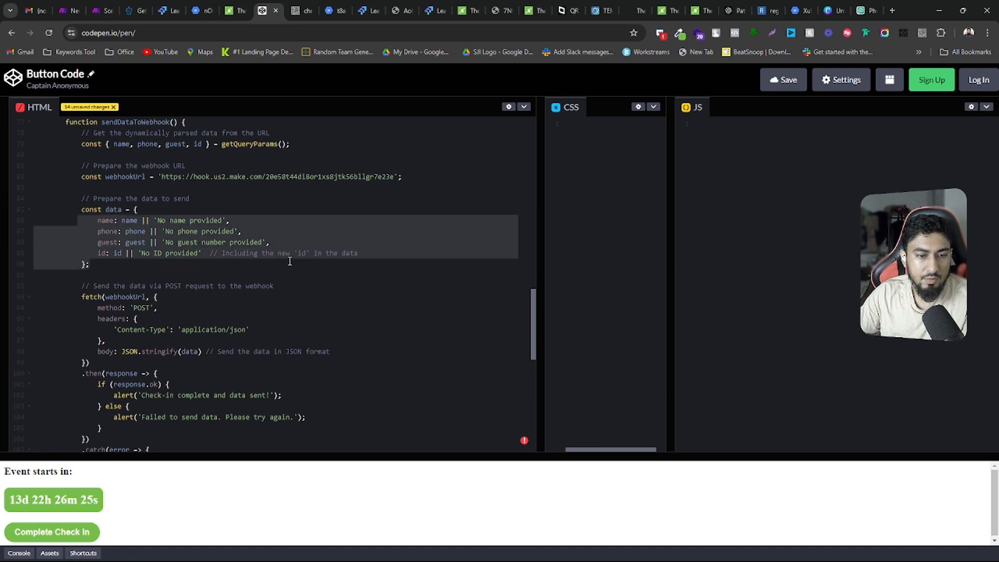
{"action": "left_click", "coordinate": [113, 267]}
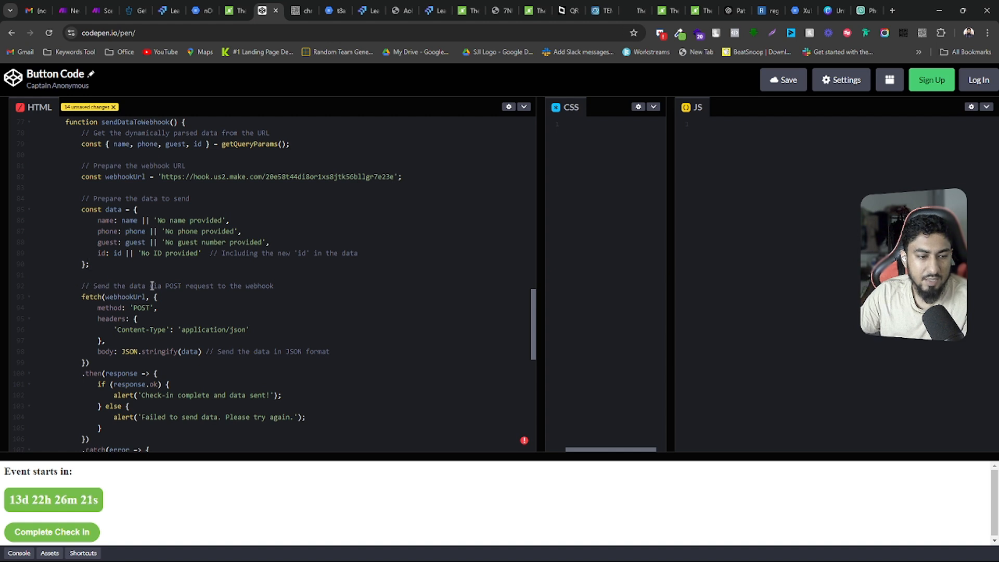
Examine the fetch call to webhookUrl, highlighting its POST method, its headers block and its JSON.stringify body
{"action": "scroll", "coordinate": [154, 285], "scroll_direction": "down", "scroll_amount": 2}
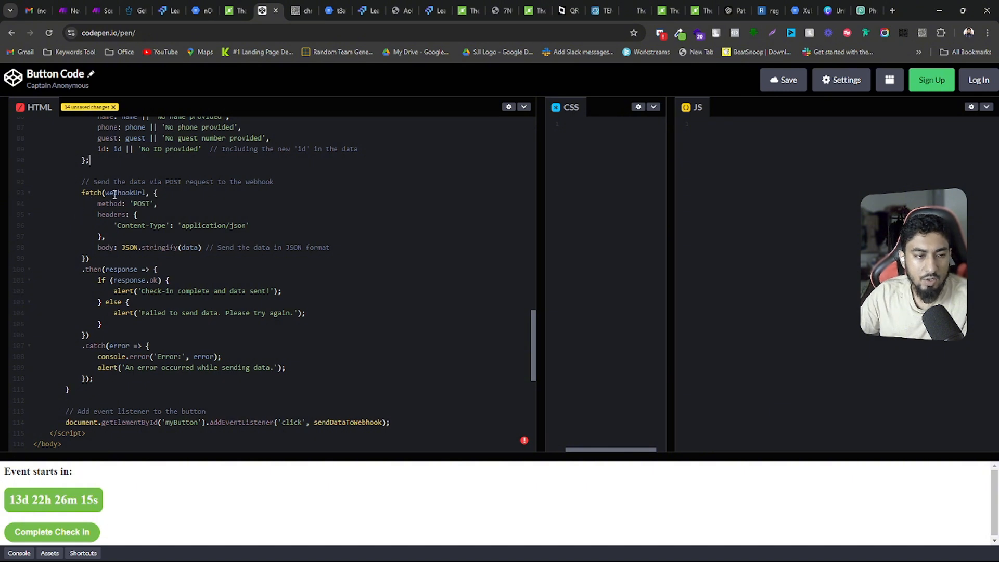
{"action": "left_click_drag", "start_coordinate": [104, 194], "coordinate": [167, 203]}
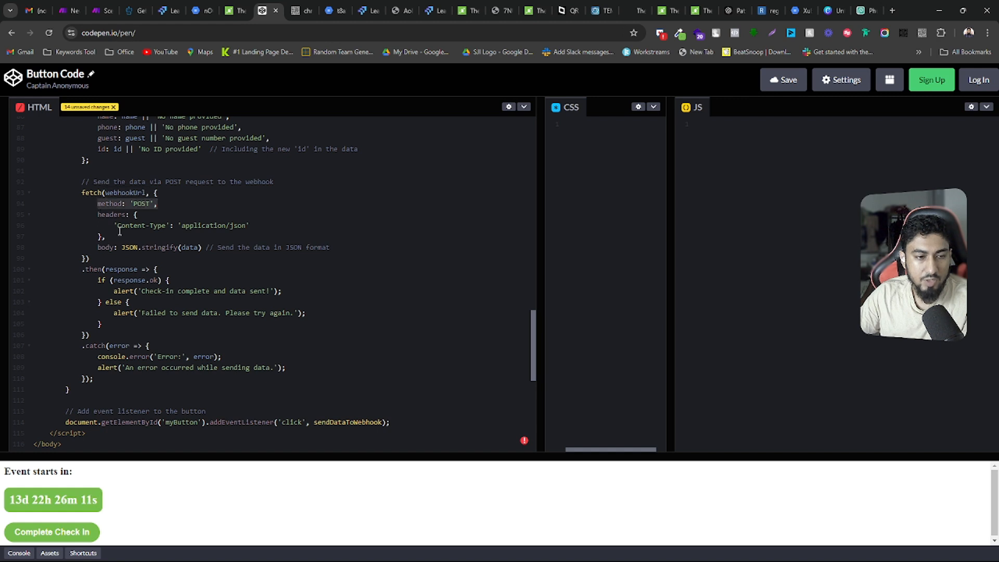
{"action": "left_click_drag", "start_coordinate": [116, 234], "coordinate": [97, 215]}
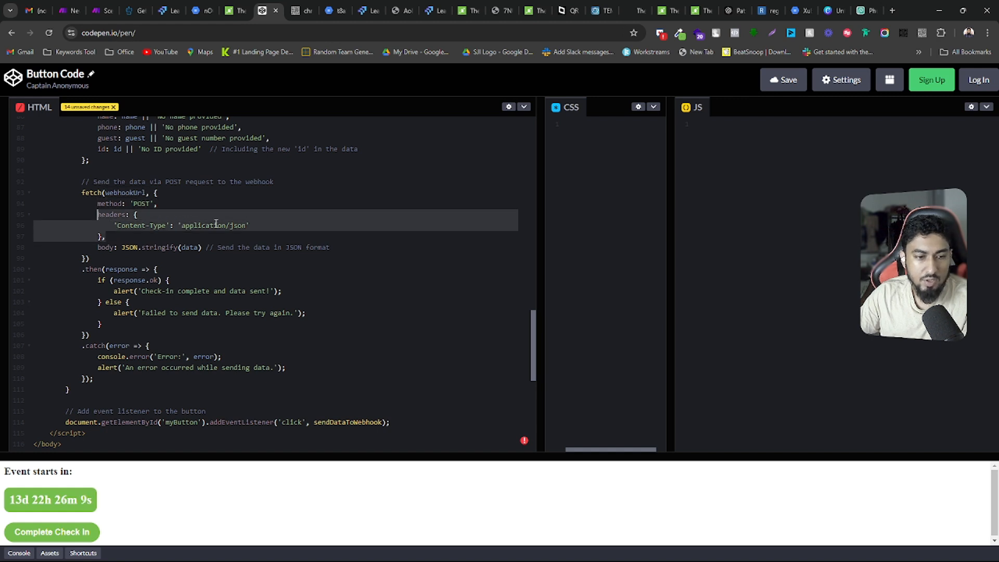
{"action": "left_click_drag", "start_coordinate": [98, 248], "coordinate": [175, 248]}
Examine the response handling, highlighting the check-in complete alert and the failed-to-send alert text
{"action": "scroll", "coordinate": [152, 262], "scroll_direction": "down", "scroll_amount": 2}
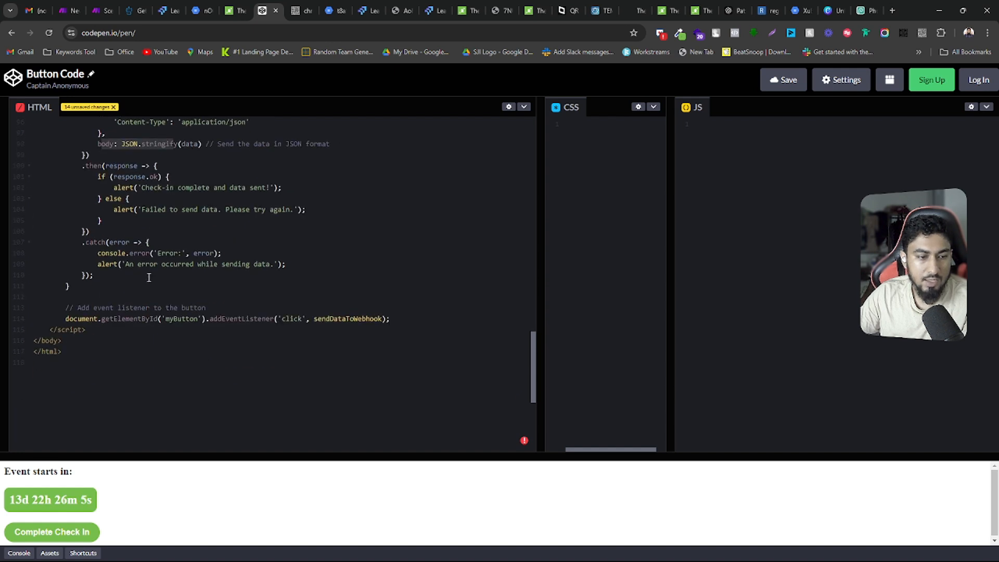
{"action": "scroll", "coordinate": [132, 259], "scroll_direction": "up", "scroll_amount": 2}
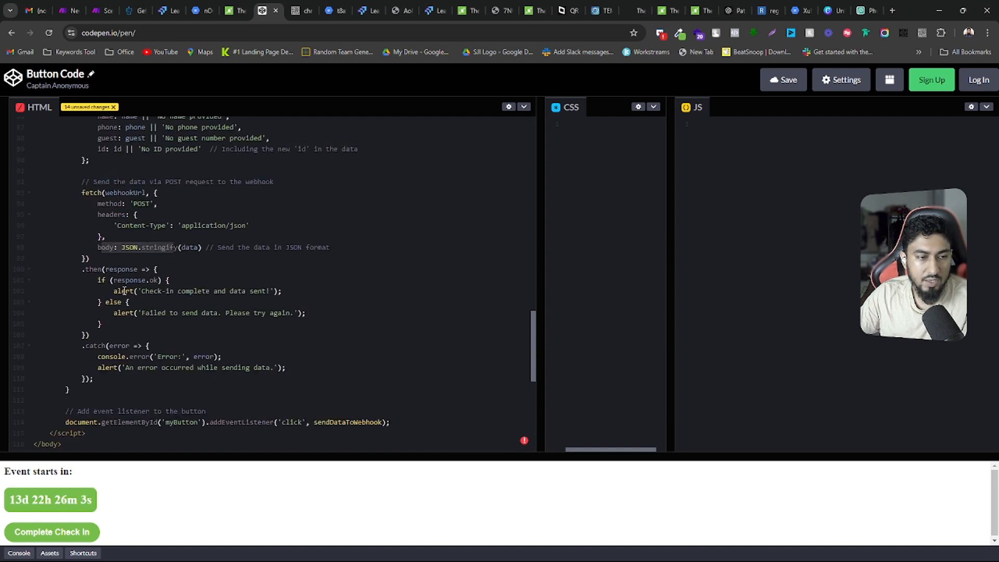
{"action": "left_click_drag", "start_coordinate": [114, 291], "coordinate": [283, 290]}
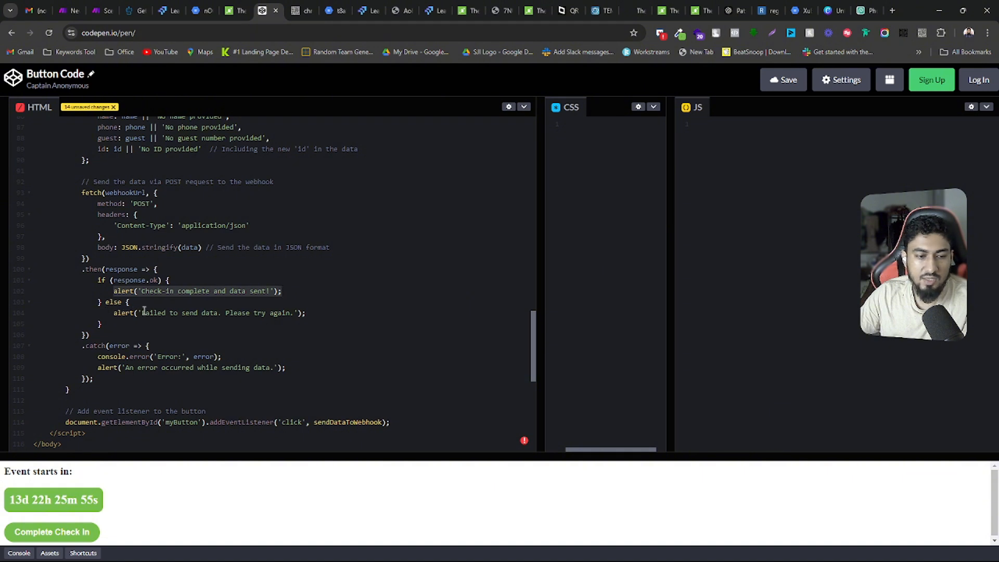
{"action": "left_click_drag", "start_coordinate": [141, 311], "coordinate": [291, 312]}
Examine the myButton event listener line, highlighting the whole statement and its sendDataToWebhook callback
{"action": "scroll", "coordinate": [135, 281], "scroll_direction": "down", "scroll_amount": 2}
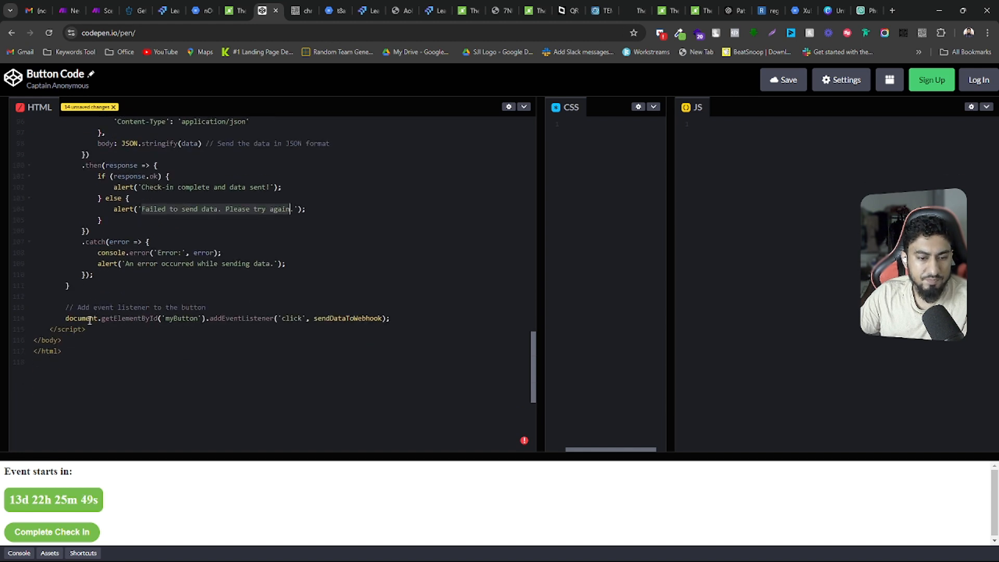
{"action": "left_click_drag", "start_coordinate": [67, 318], "coordinate": [396, 318]}
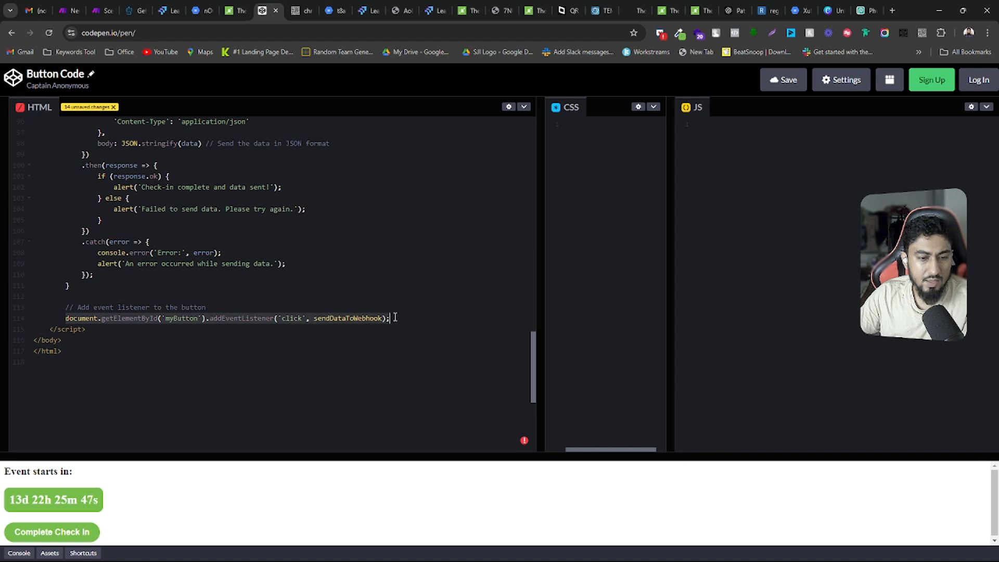
{"action": "left_click", "coordinate": [187, 318]}
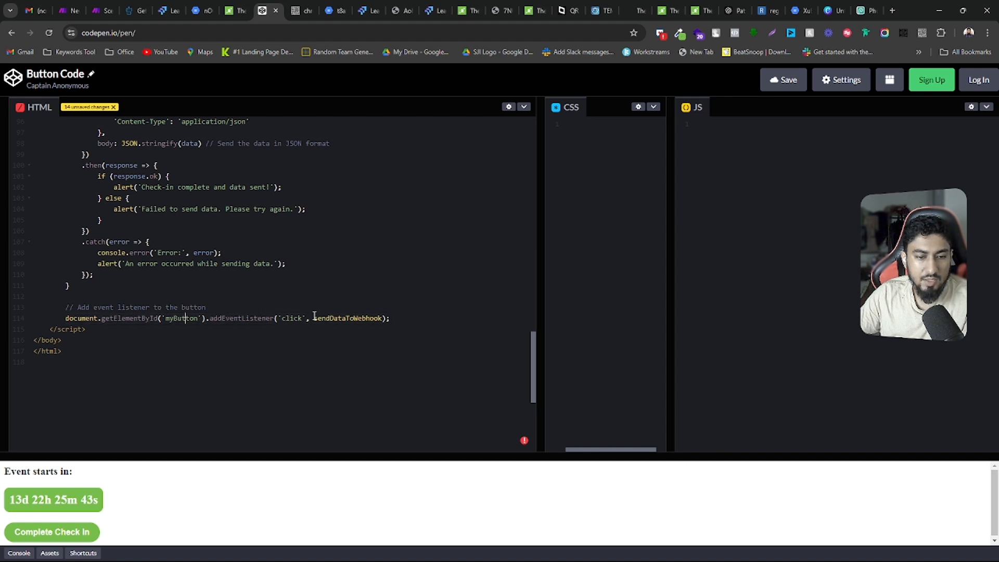
{"action": "left_click_drag", "start_coordinate": [314, 318], "coordinate": [384, 318]}
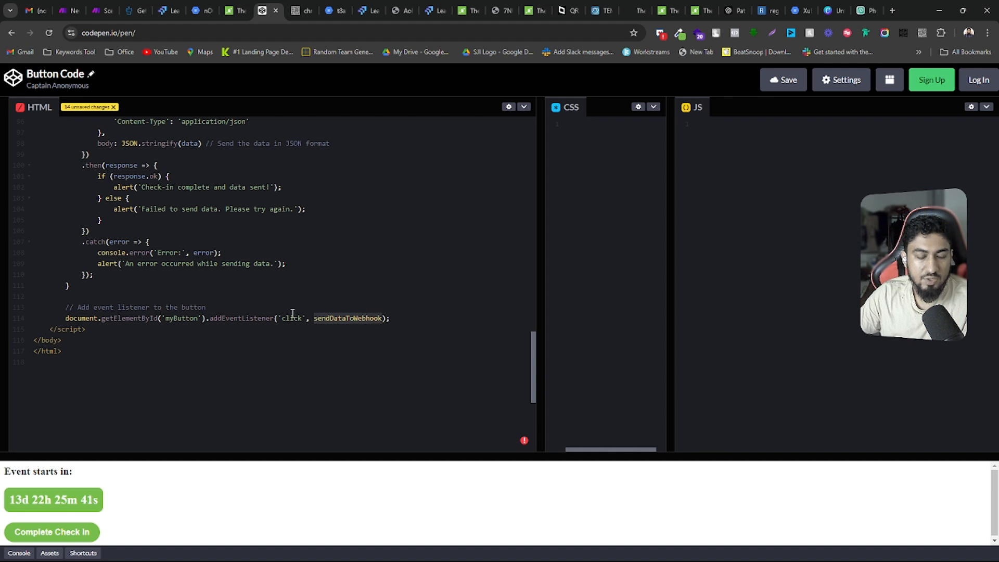
Review the script again from the countdown code through the event listener, and highlight the data object's name, phone, guest and id fields
{"action": "scroll", "coordinate": [281, 317], "scroll_direction": "up", "scroll_amount": 8}
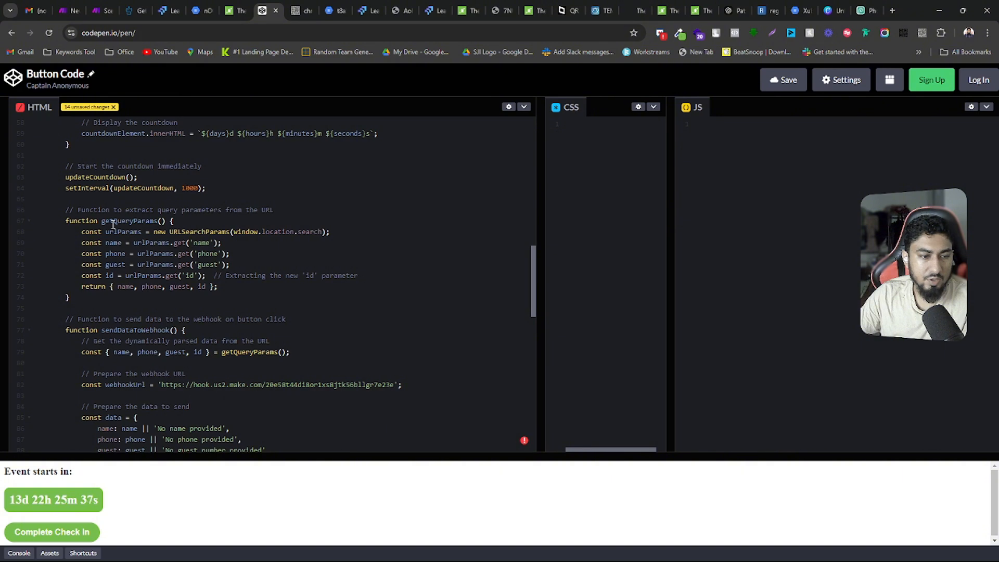
{"action": "scroll", "coordinate": [113, 224], "scroll_direction": "up", "scroll_amount": 4}
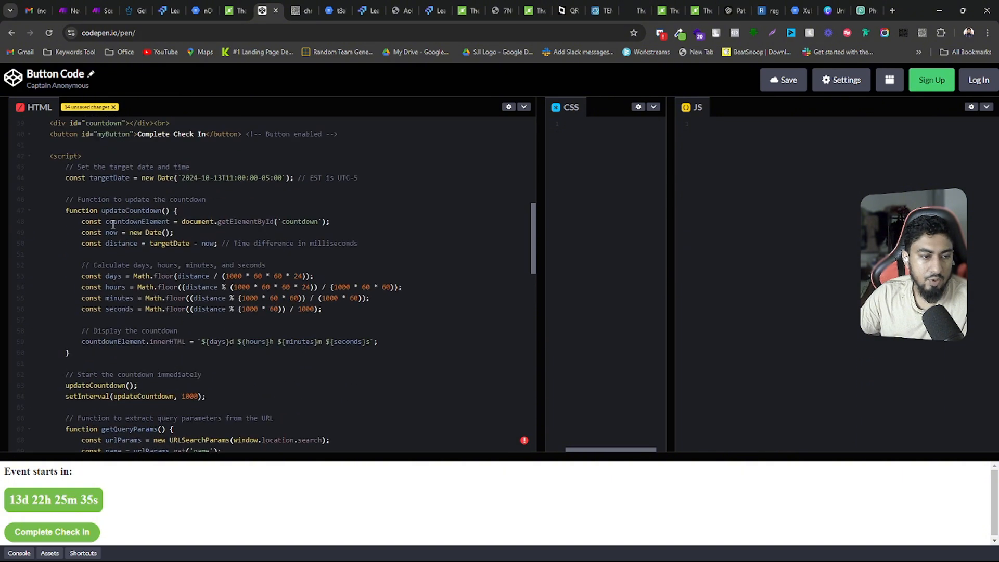
{"action": "scroll", "coordinate": [113, 224], "scroll_direction": "down", "scroll_amount": 10}
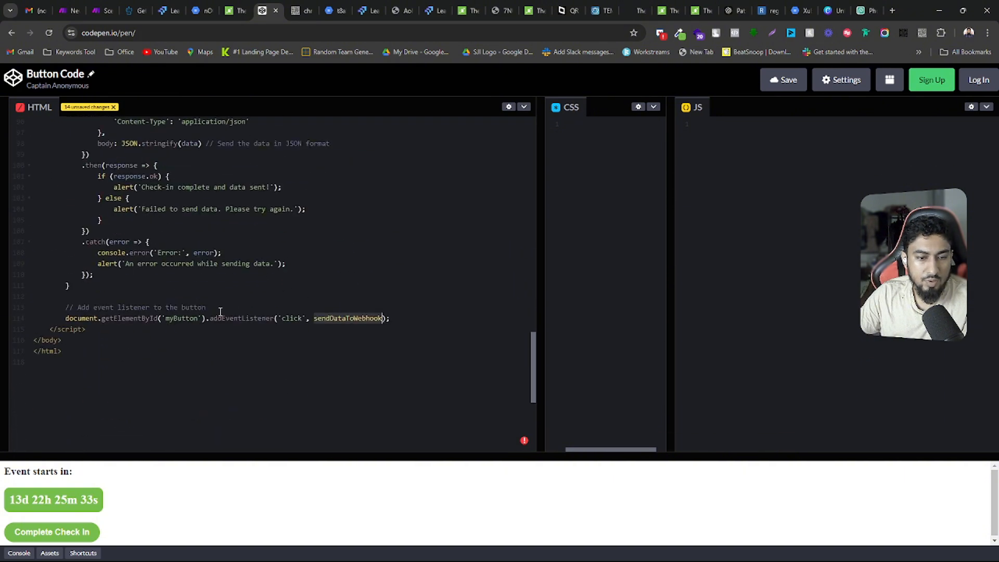
{"action": "scroll", "coordinate": [222, 312], "scroll_direction": "up", "scroll_amount": 8}
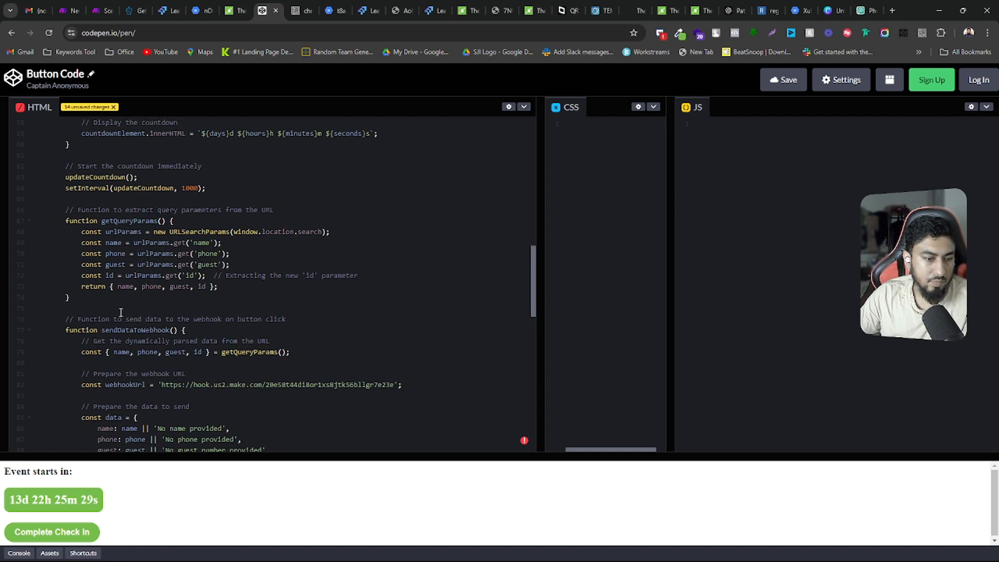
{"action": "scroll", "coordinate": [123, 281], "scroll_direction": "down", "scroll_amount": 3}
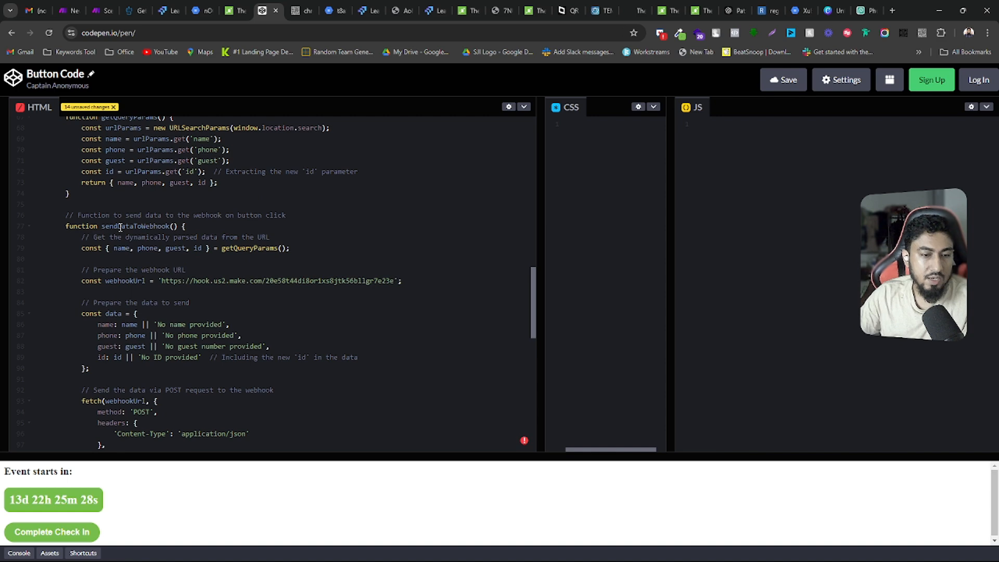
{"action": "scroll", "coordinate": [120, 227], "scroll_direction": "down", "scroll_amount": 6}
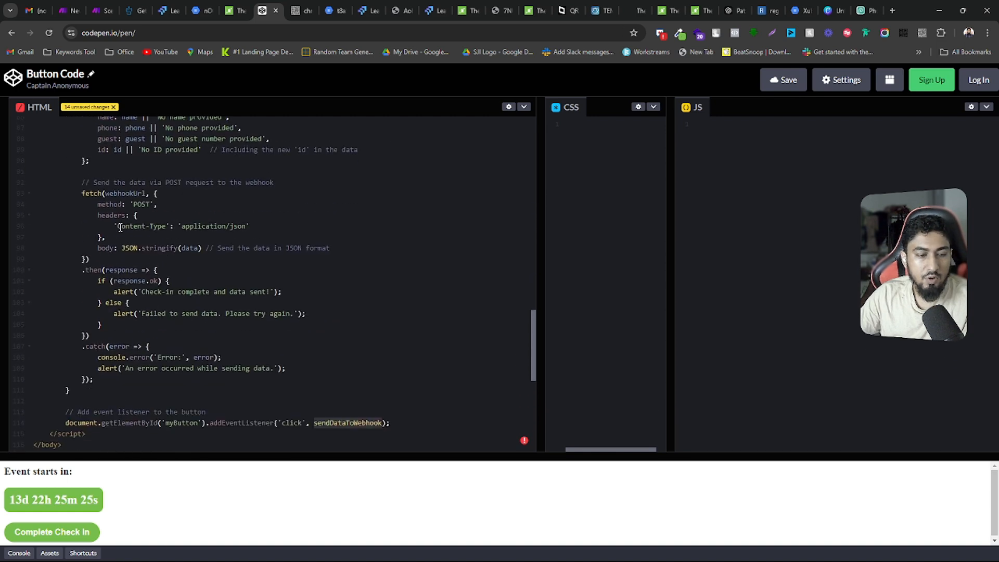
{"action": "scroll", "coordinate": [120, 227], "scroll_direction": "up", "scroll_amount": 3}
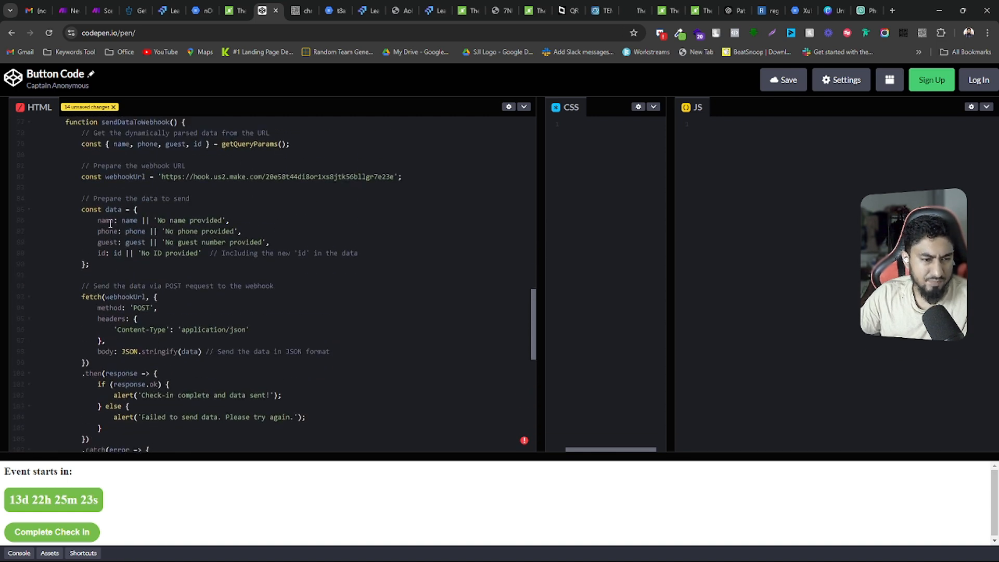
{"action": "left_click_drag", "start_coordinate": [96, 221], "coordinate": [89, 264]}
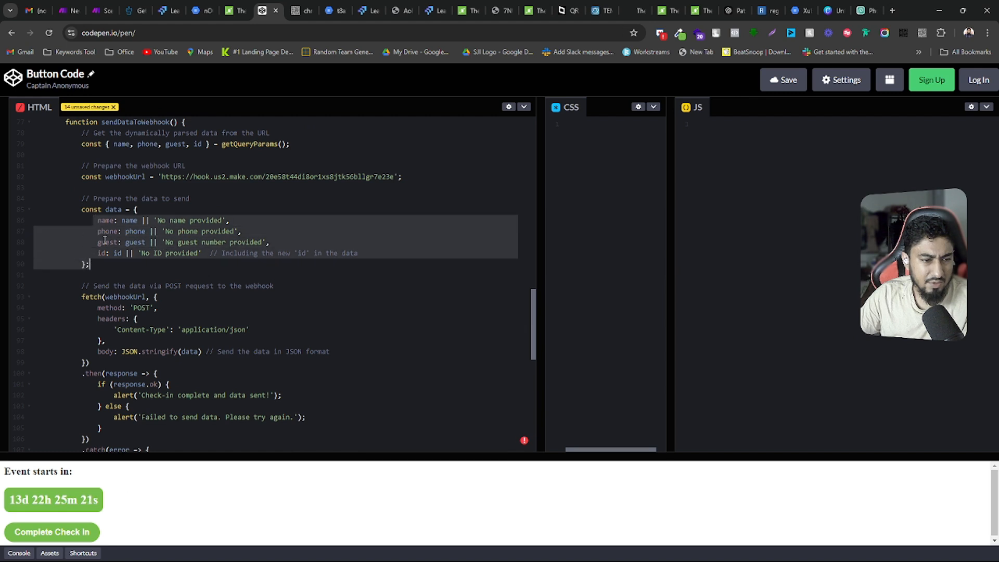
Examine the data object's fallback values, highlighting 'No name provided', and look over the rest of the script once more
{"action": "left_click", "coordinate": [122, 222]}
{"action": "left_click", "coordinate": [134, 232]}
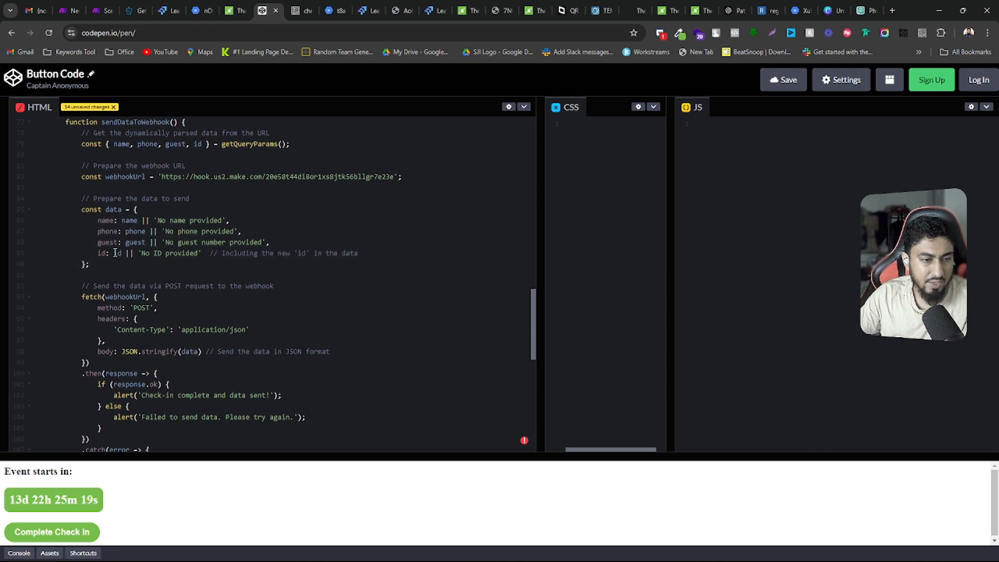
{"action": "left_click_drag", "start_coordinate": [154, 220], "coordinate": [229, 220]}
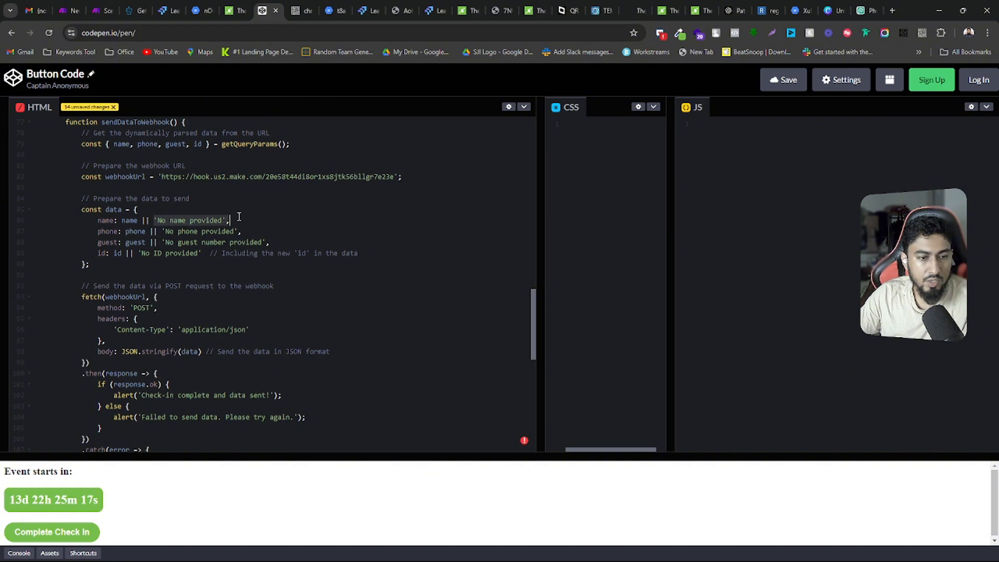
{"action": "left_click", "coordinate": [138, 220]}
{"action": "left_click_drag", "start_coordinate": [138, 220], "coordinate": [224, 221]}
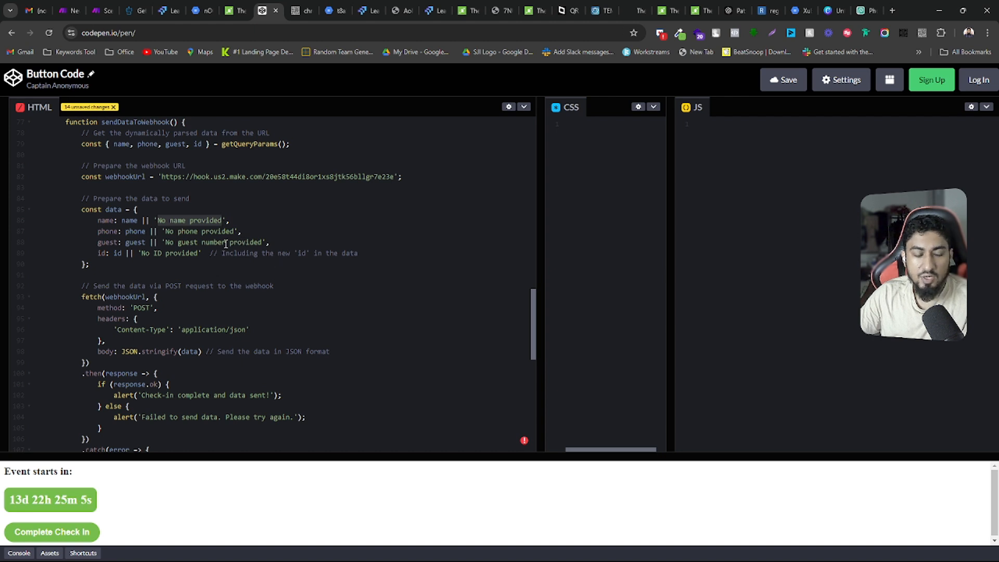
{"action": "scroll", "coordinate": [226, 244], "scroll_direction": "down", "scroll_amount": 5}
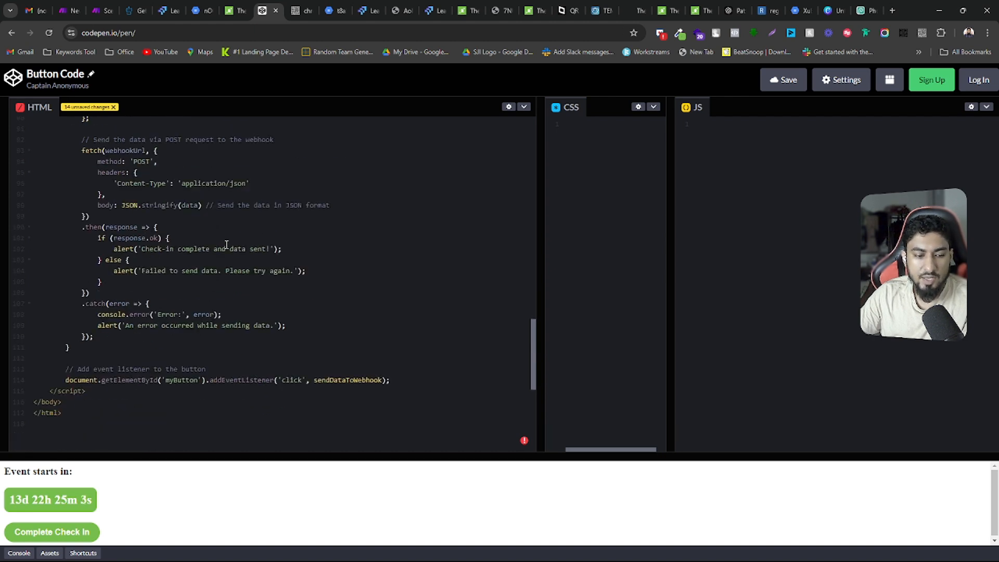
{"action": "scroll", "coordinate": [226, 244], "scroll_direction": "up", "scroll_amount": 10}
{"action": "scroll", "coordinate": [227, 244], "scroll_direction": "up", "scroll_amount": 5}
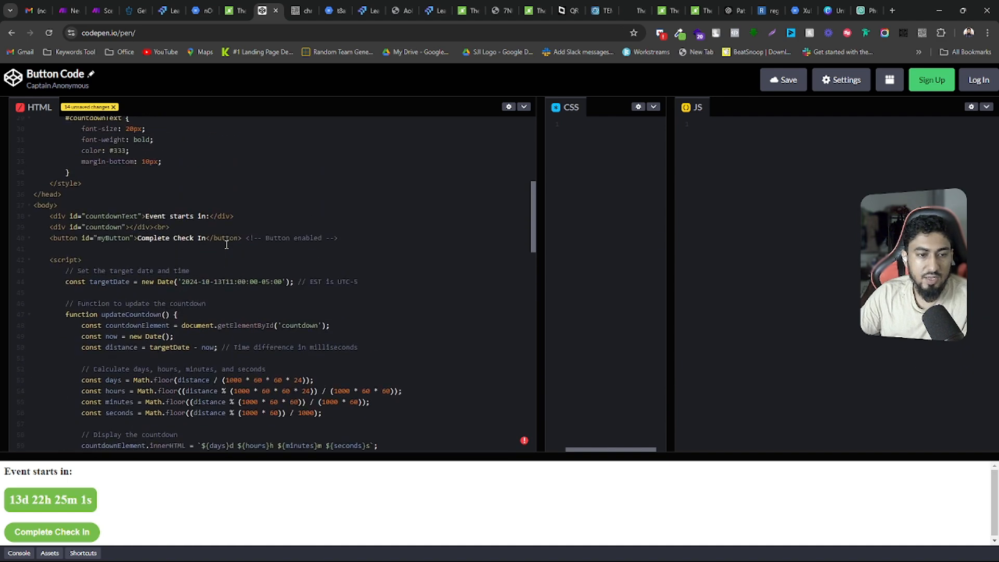
{"action": "scroll", "coordinate": [226, 244], "scroll_direction": "down", "scroll_amount": 8}
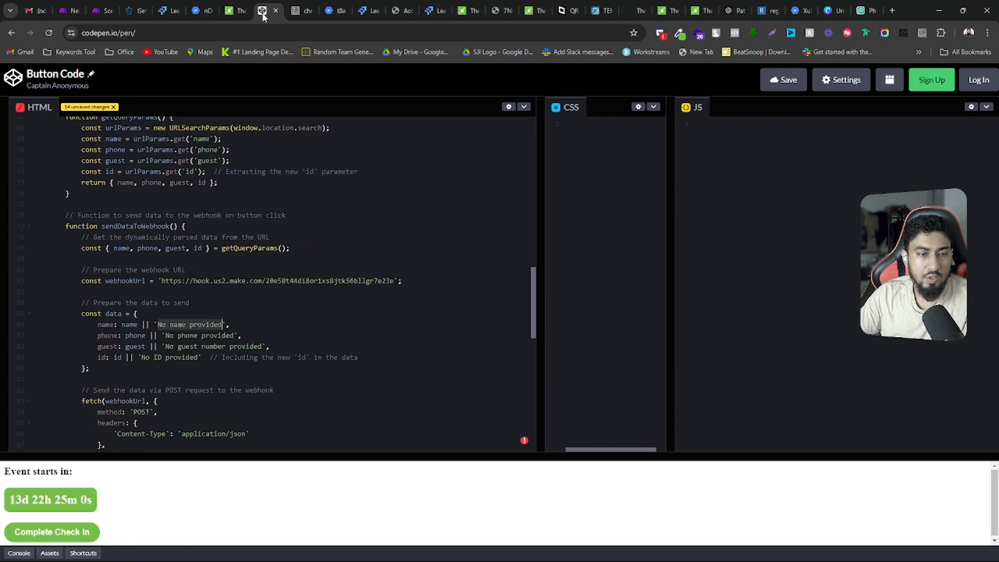
In the LeadsLift page builder, examine the custom CSS rule styling the custom code element, close it without saving, and view the element's CSS selector
{"action": "left_click", "coordinate": [175, 10]}
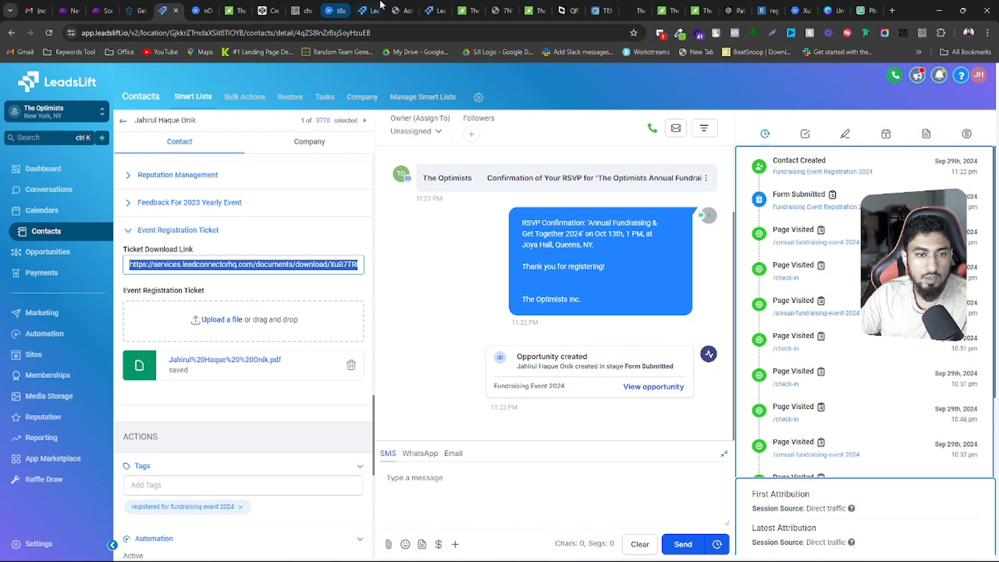
{"action": "left_click", "coordinate": [435, 10]}
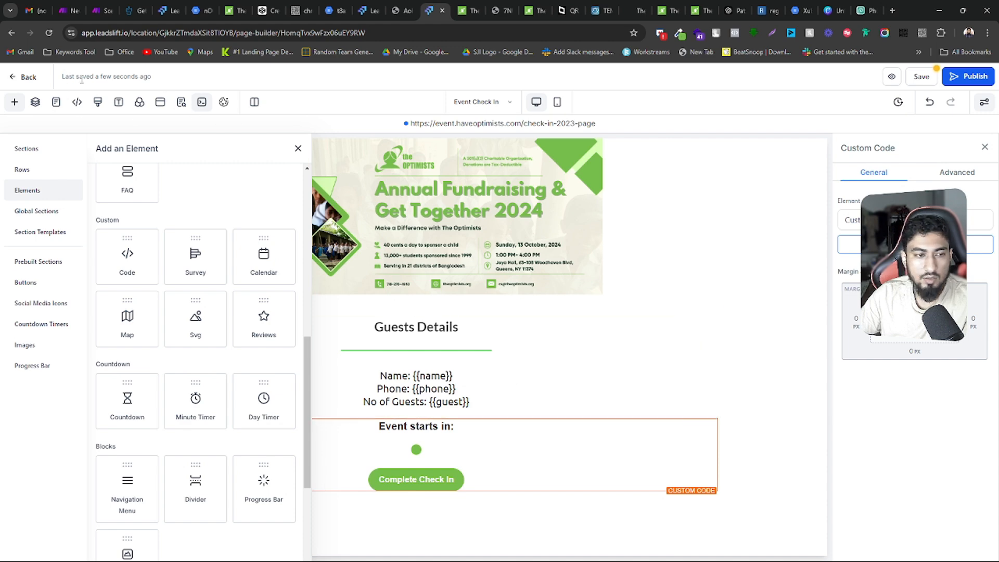
{"action": "left_click", "coordinate": [98, 103]}
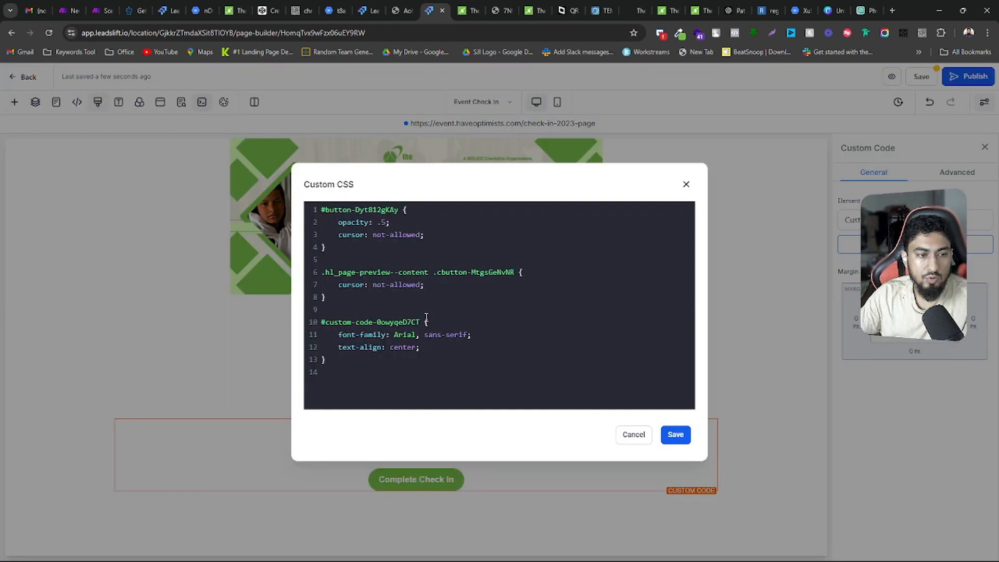
{"action": "left_click_drag", "start_coordinate": [338, 340], "coordinate": [500, 341]}
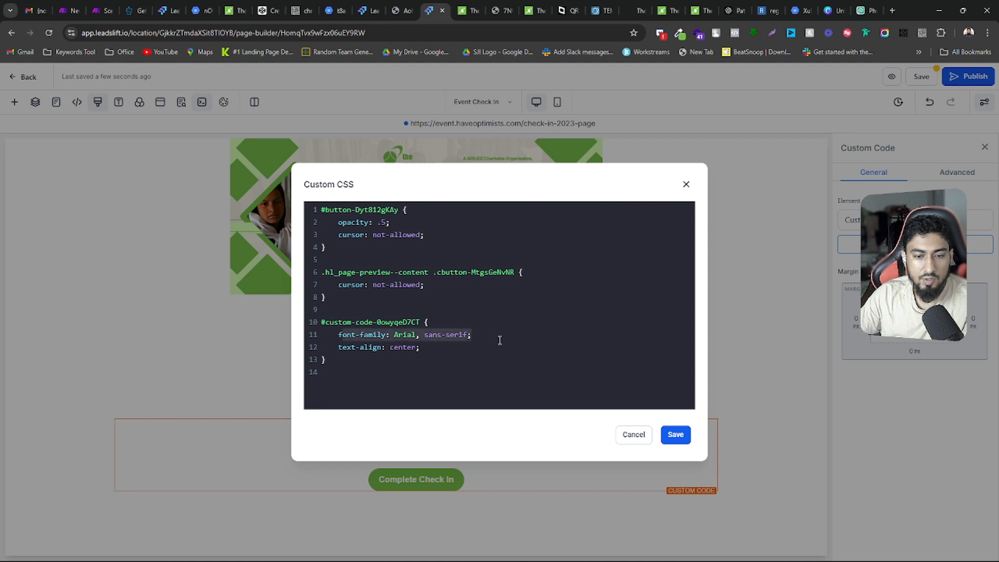
{"action": "left_click_drag", "start_coordinate": [338, 347], "coordinate": [437, 347]}
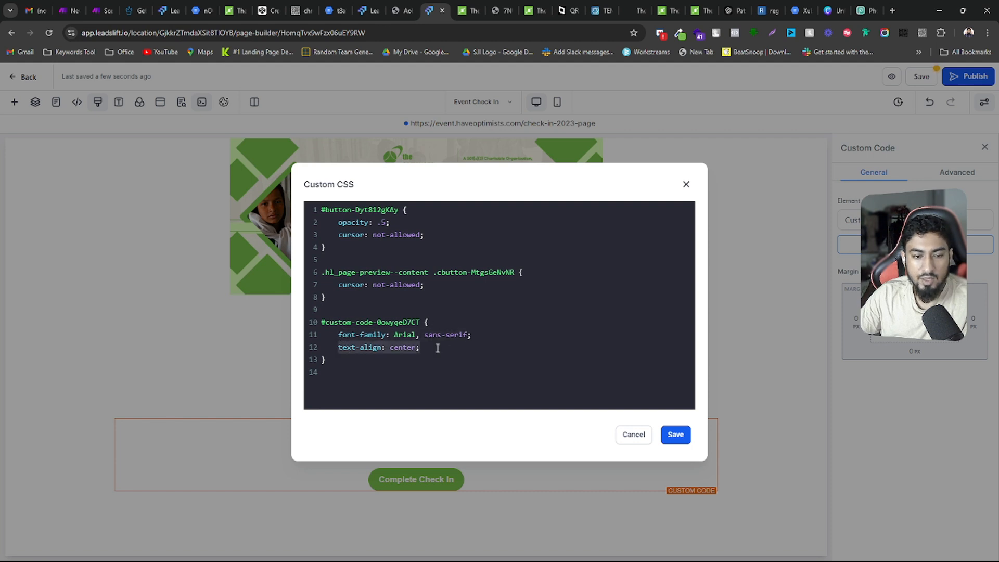
{"action": "left_click_drag", "start_coordinate": [370, 353], "coordinate": [317, 323]}
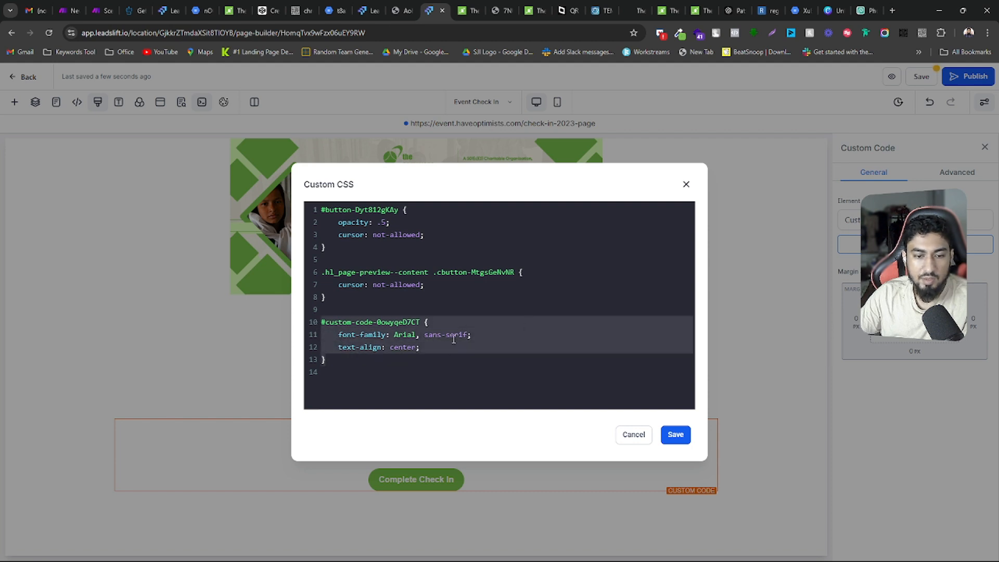
{"action": "left_click", "coordinate": [364, 322]}
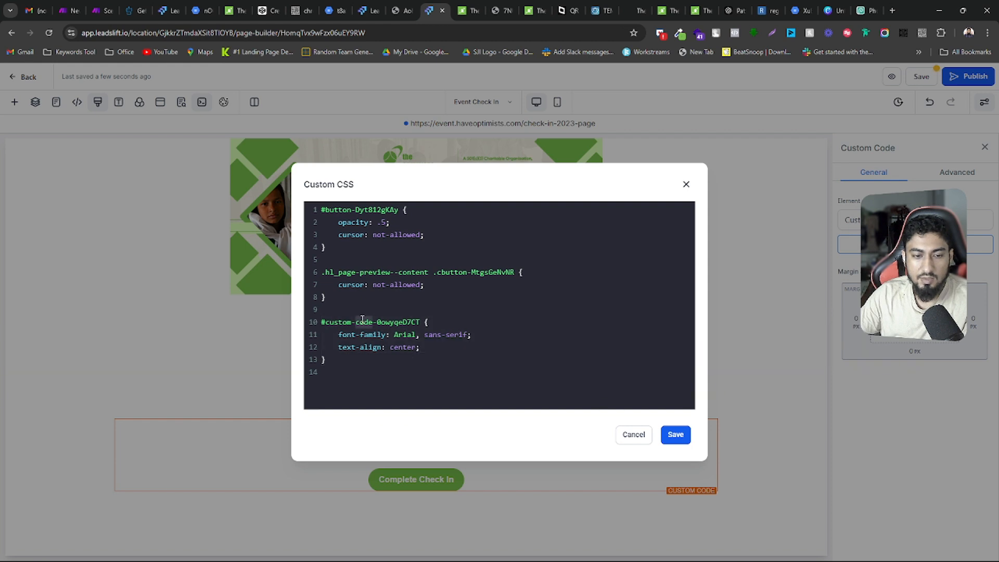
{"action": "left_click_drag", "start_coordinate": [322, 322], "coordinate": [423, 322]}
{"action": "left_click", "coordinate": [624, 436]}
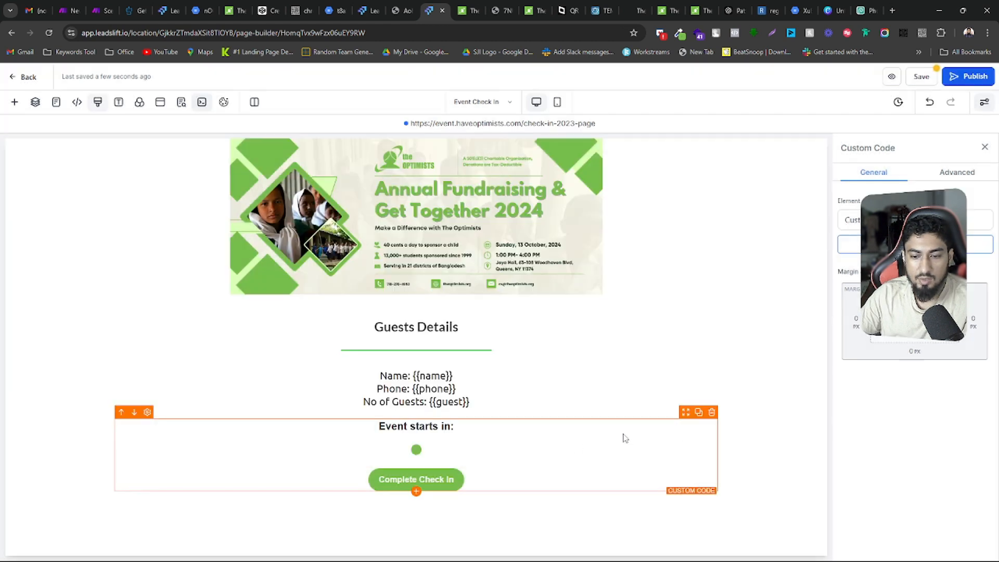
{"action": "left_click", "coordinate": [971, 172]}
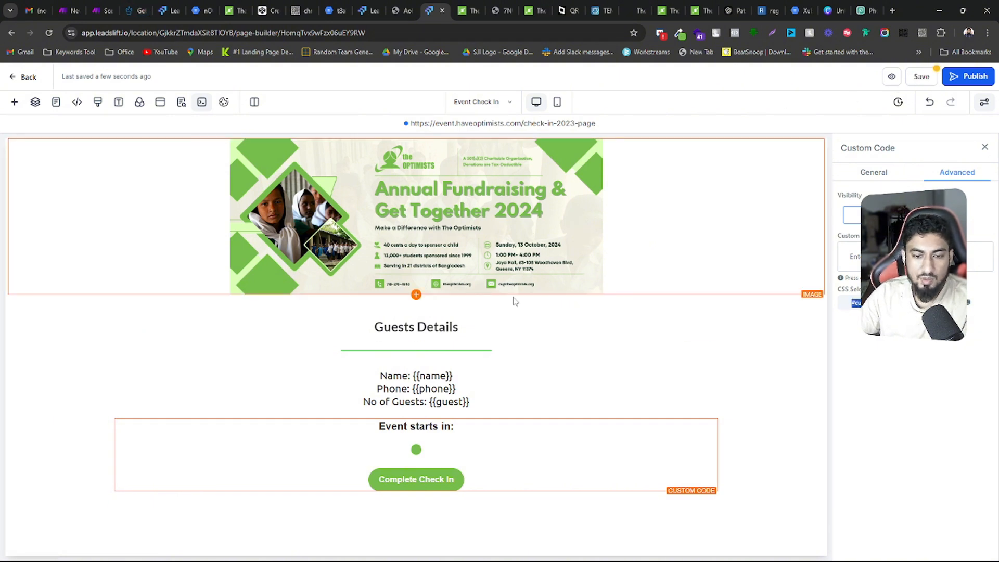
Reload the guest's live check-in page, complete the check-in, and dismiss the alert
{"action": "left_click", "coordinate": [212, 6]}
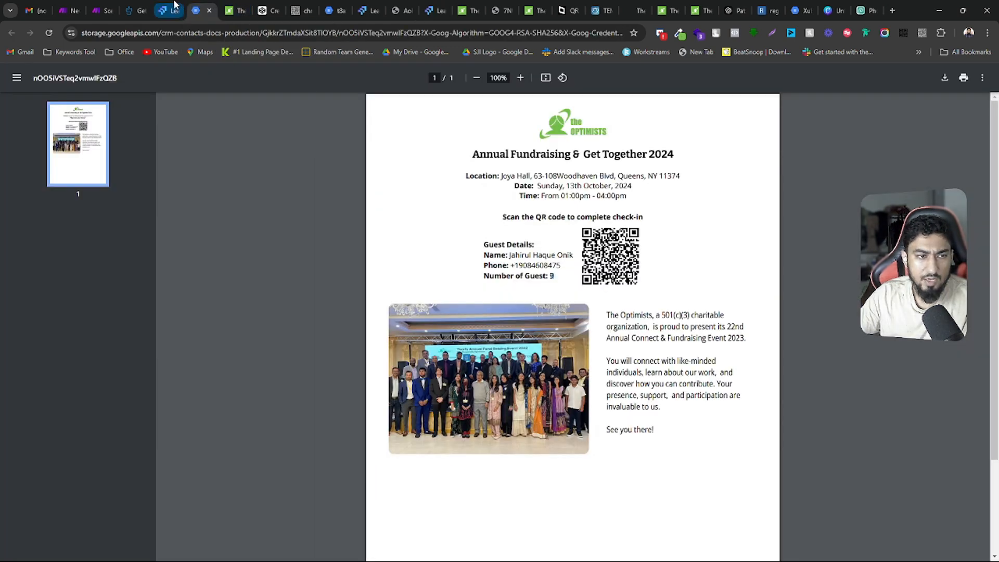
{"action": "left_click", "coordinate": [237, 6]}
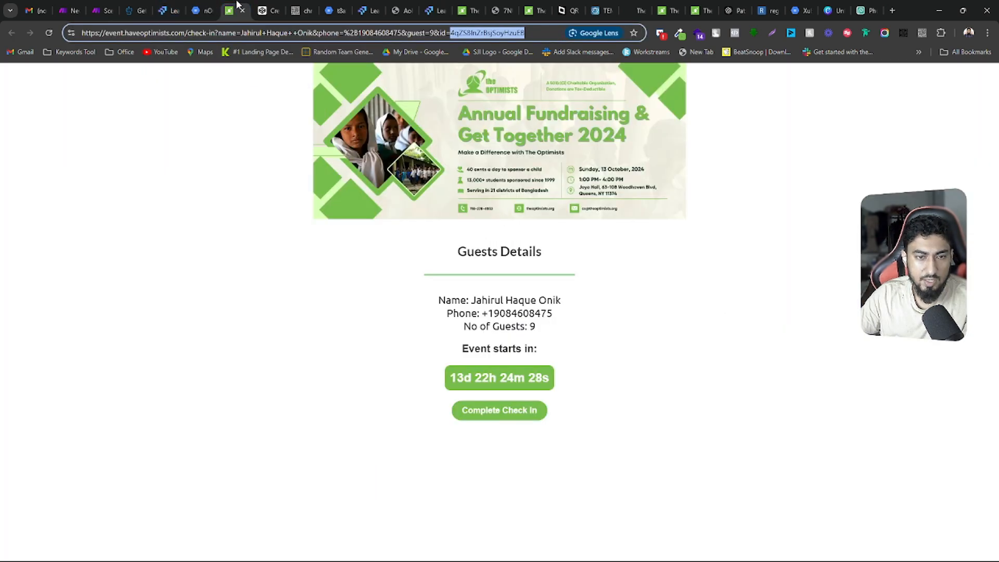
{"action": "left_click", "coordinate": [55, 33]}
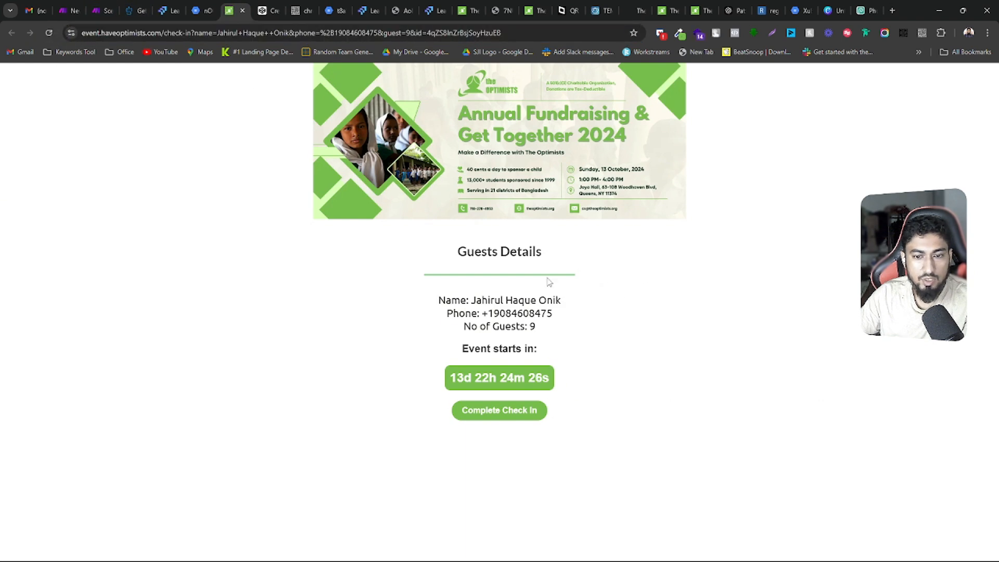
{"action": "left_click", "coordinate": [491, 414]}
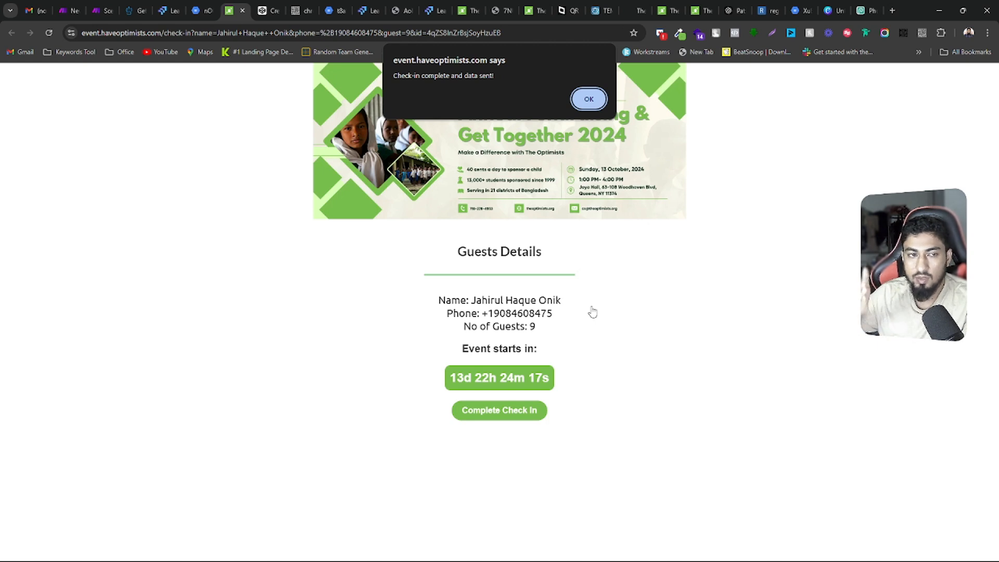
{"action": "left_click", "coordinate": [208, 8]}
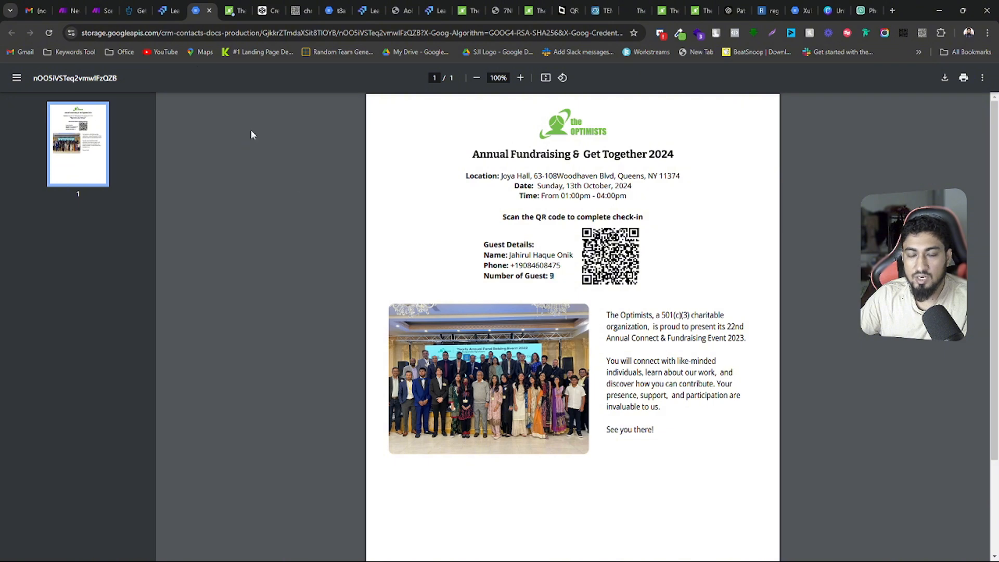
{"action": "left_click", "coordinate": [230, 11]}
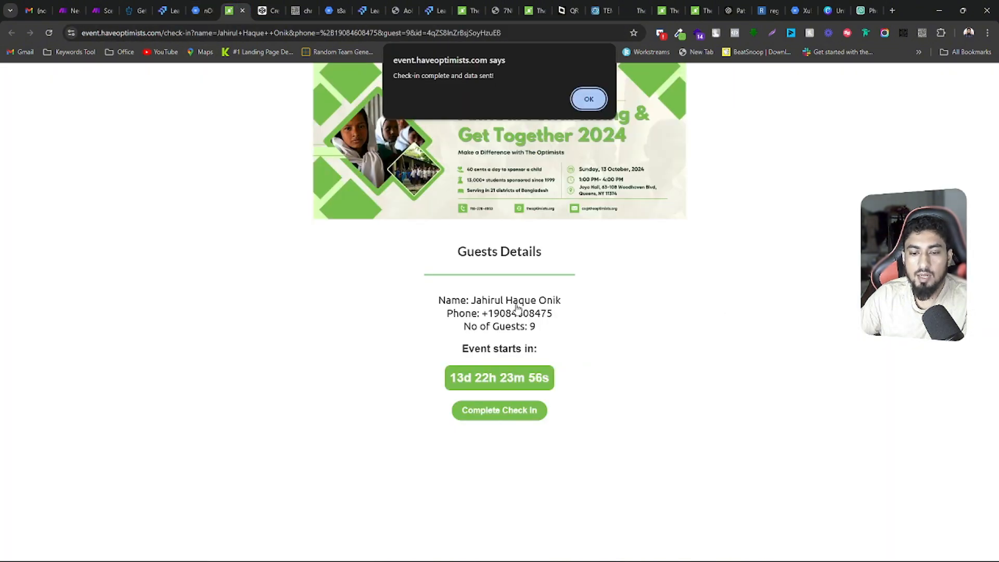
{"action": "left_click", "coordinate": [589, 100]}
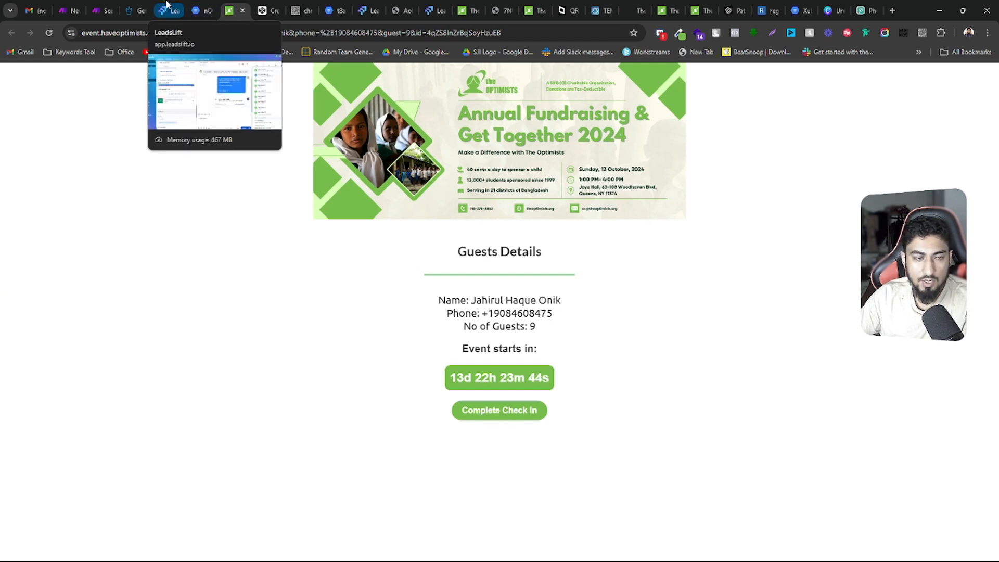
Switch to Make and open the 11:23:45 AM run from the Update Status in GHL After Check In scenario's history
{"action": "left_click", "coordinate": [98, 6]}
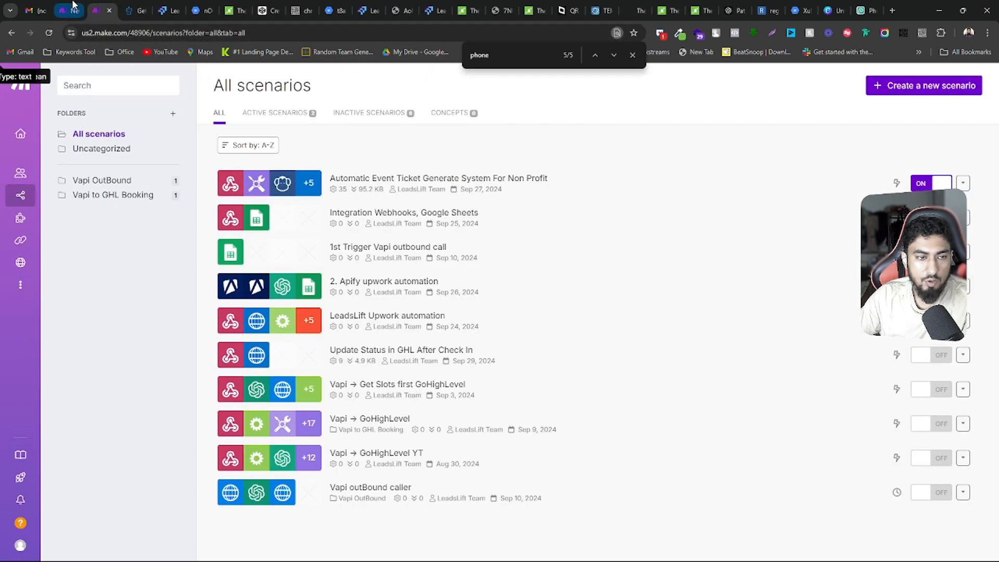
{"action": "left_click", "coordinate": [69, 9]}
{"action": "left_click", "coordinate": [231, 142]}
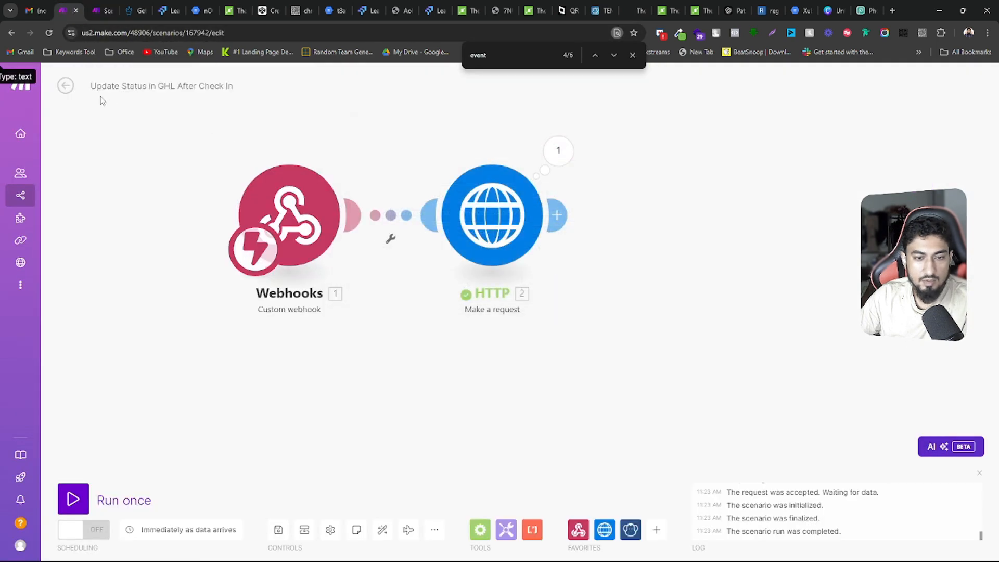
{"action": "left_click", "coordinate": [66, 86]}
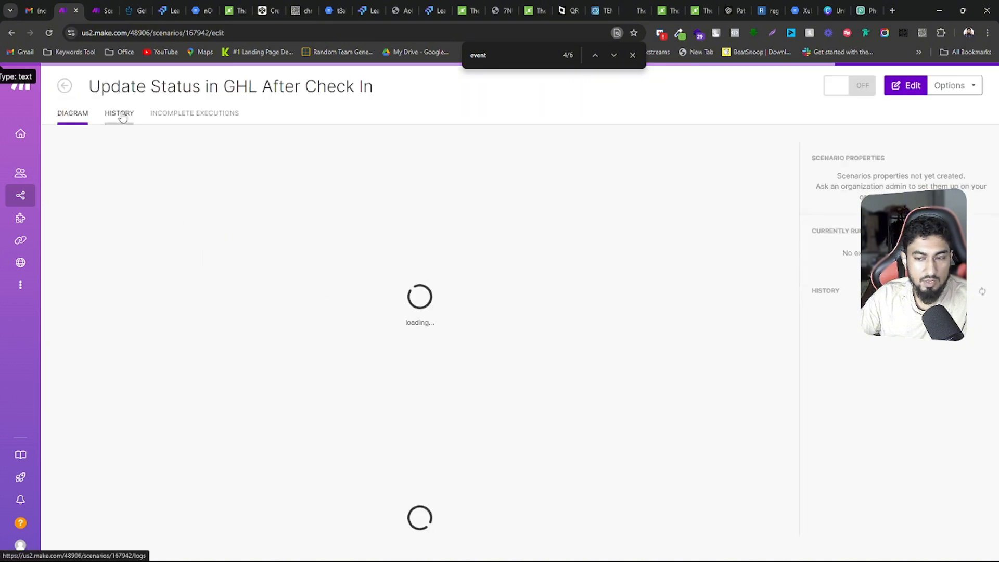
{"action": "left_click", "coordinate": [119, 114]}
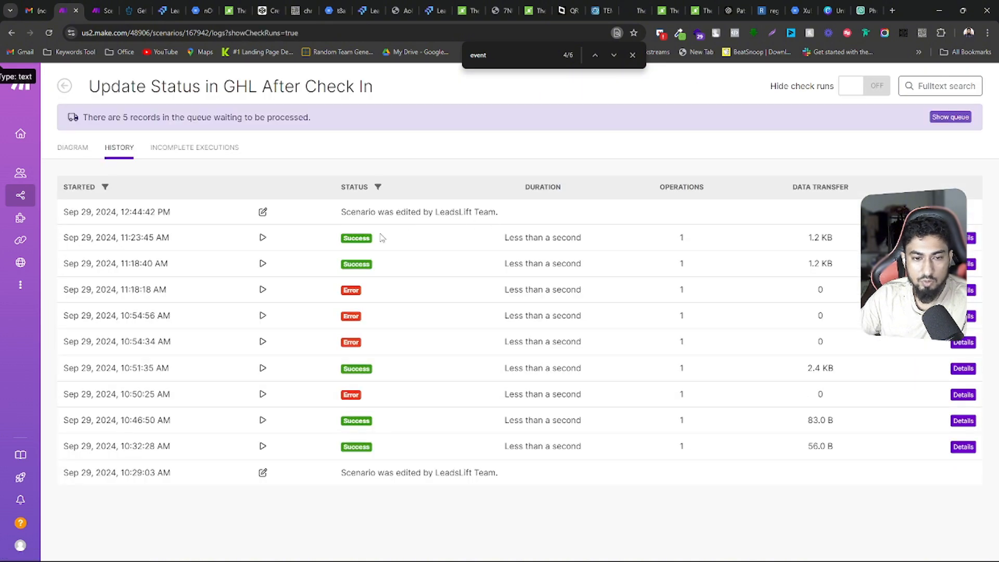
{"action": "left_click", "coordinate": [971, 239]}
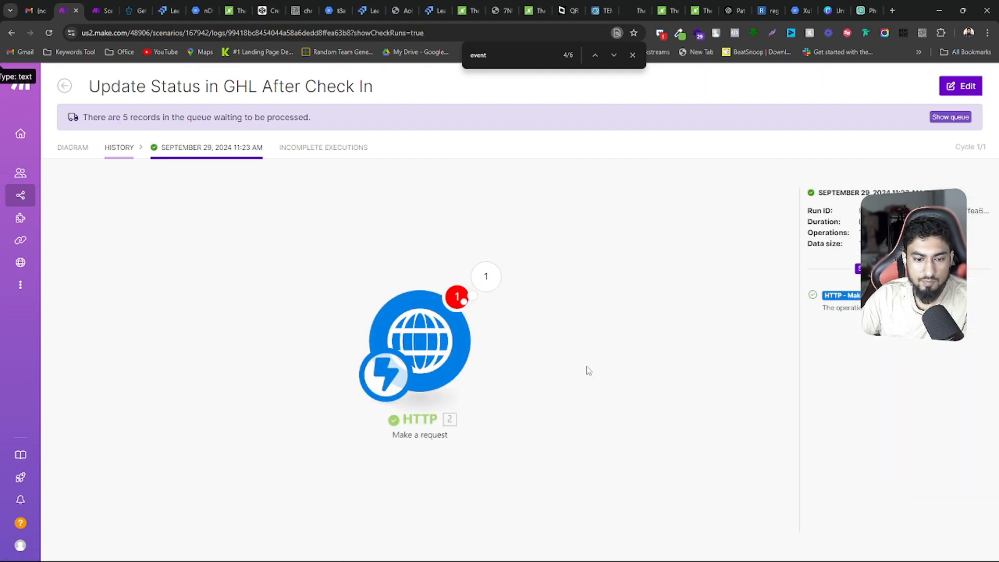
Inspect the HTTP module's operation output, highlighting the note body text, and view the module's parameters and mappings
{"action": "left_click", "coordinate": [401, 216]}
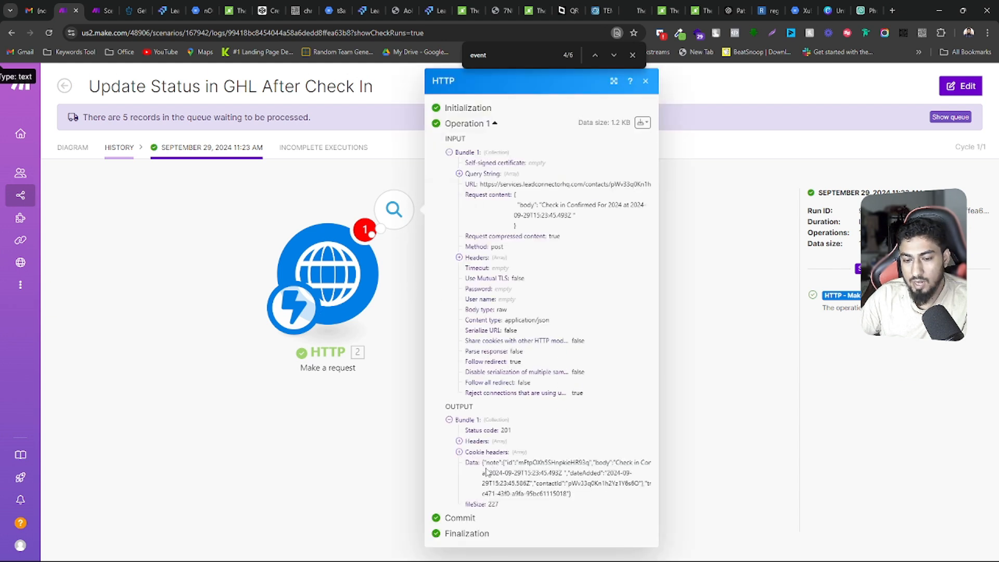
{"action": "left_click_drag", "start_coordinate": [618, 462], "coordinate": [512, 473]}
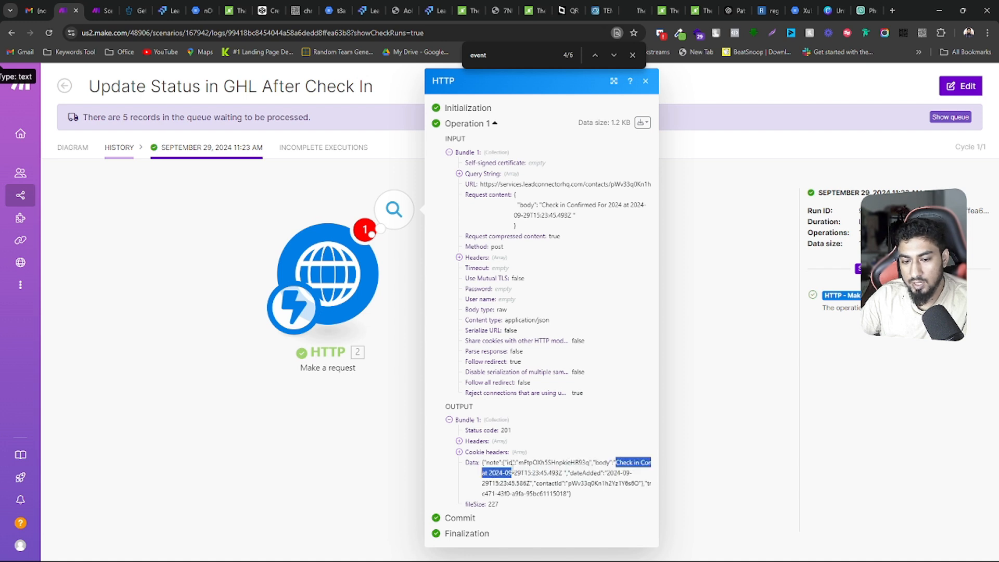
{"action": "left_click", "coordinate": [559, 468]}
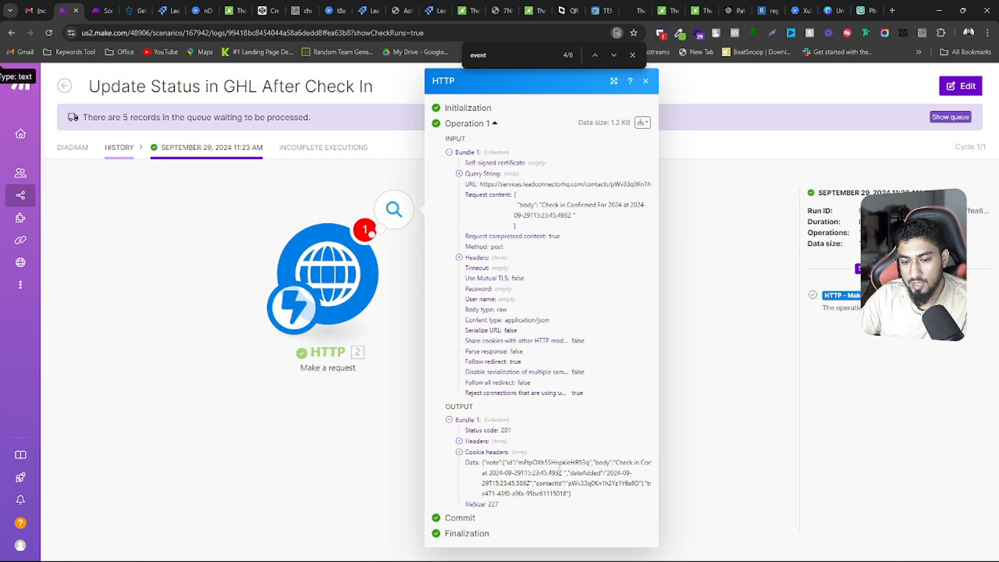
{"action": "left_click_drag", "start_coordinate": [561, 471], "coordinate": [595, 462]}
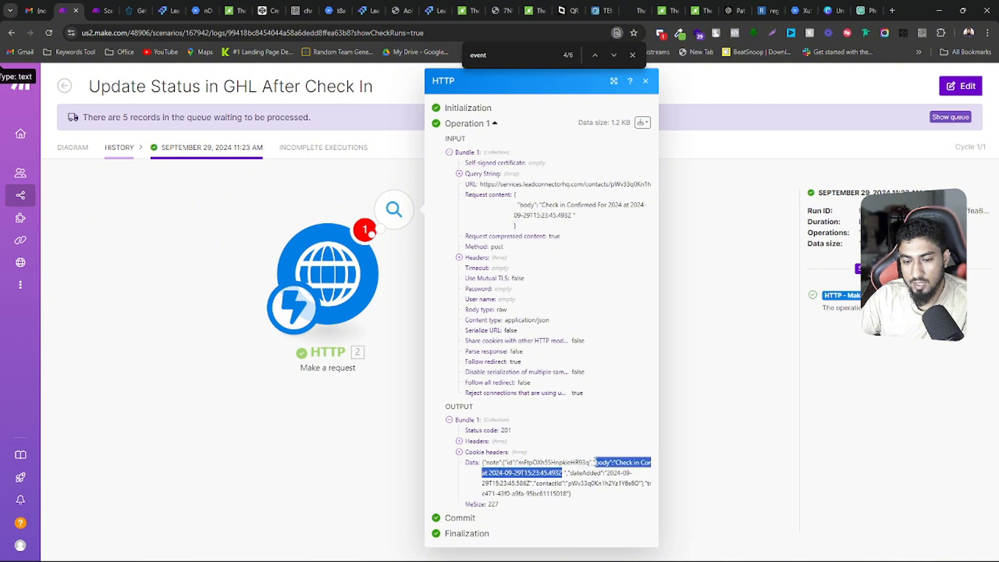
{"action": "left_click", "coordinate": [344, 289]}
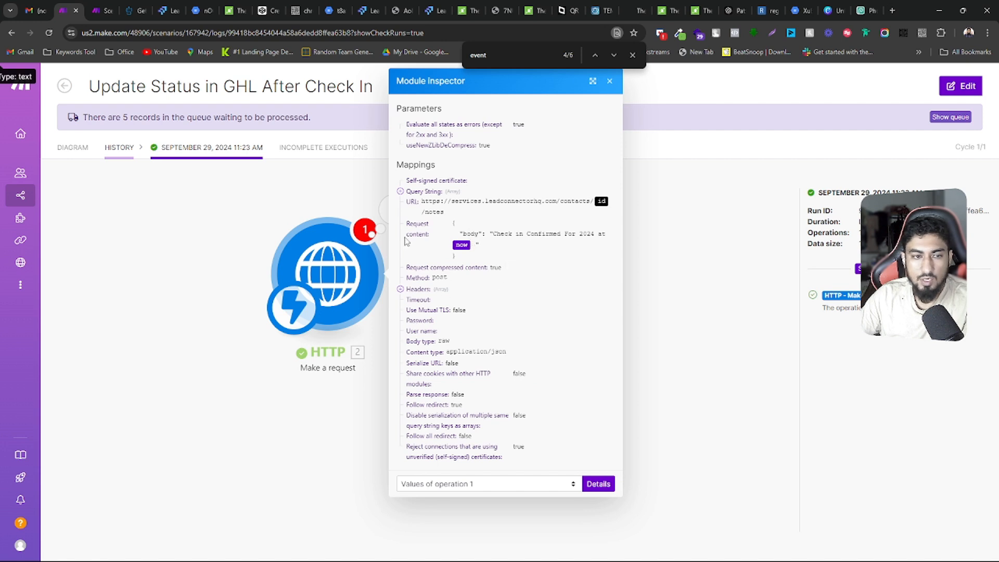
Open the scenario editor from its diagram and run only the Webhooks module using the existing queued data
{"action": "left_click", "coordinate": [78, 149]}
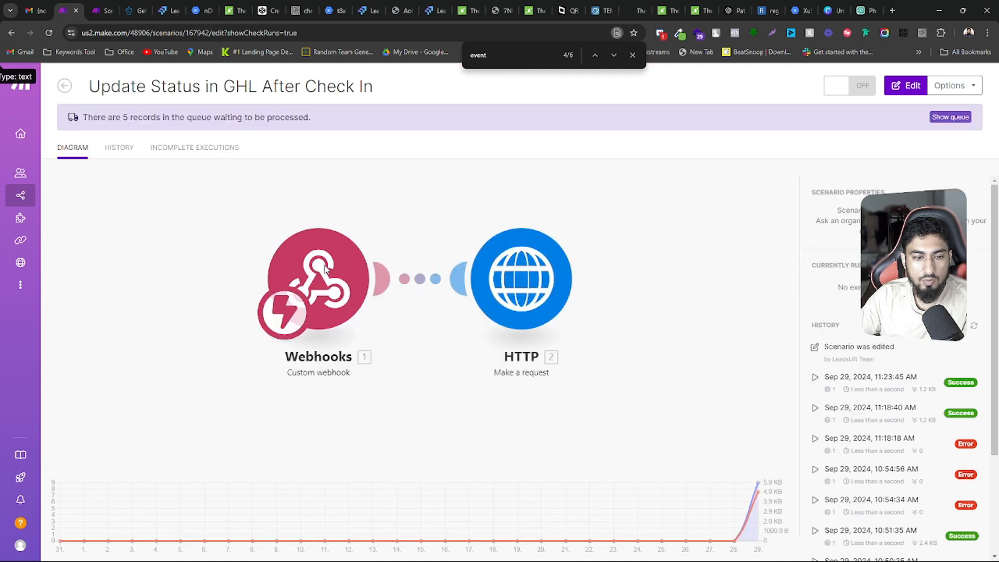
{"action": "right_click", "coordinate": [317, 265]}
{"action": "left_click", "coordinate": [255, 210]}
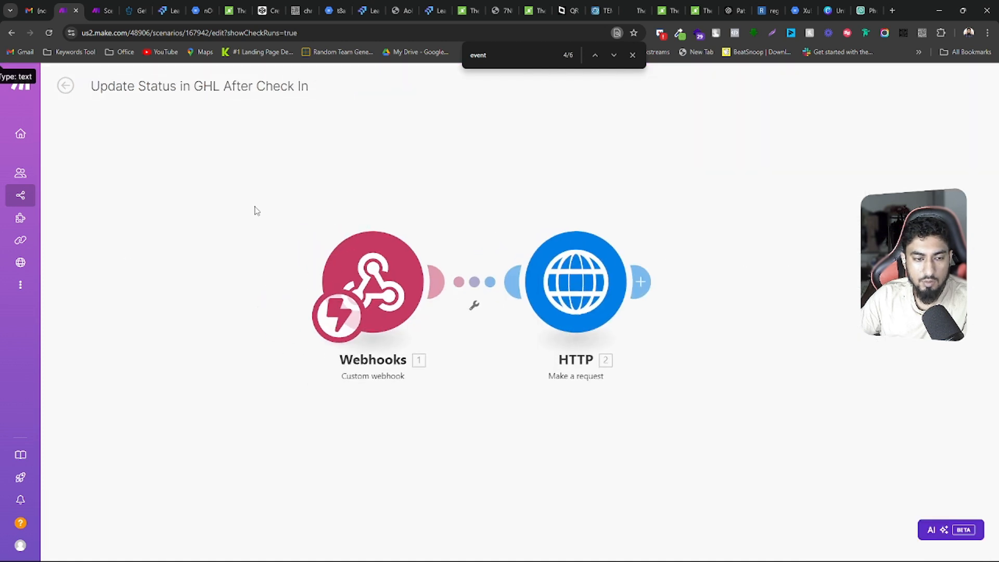
{"action": "right_click", "coordinate": [432, 274]}
{"action": "left_click", "coordinate": [456, 296]}
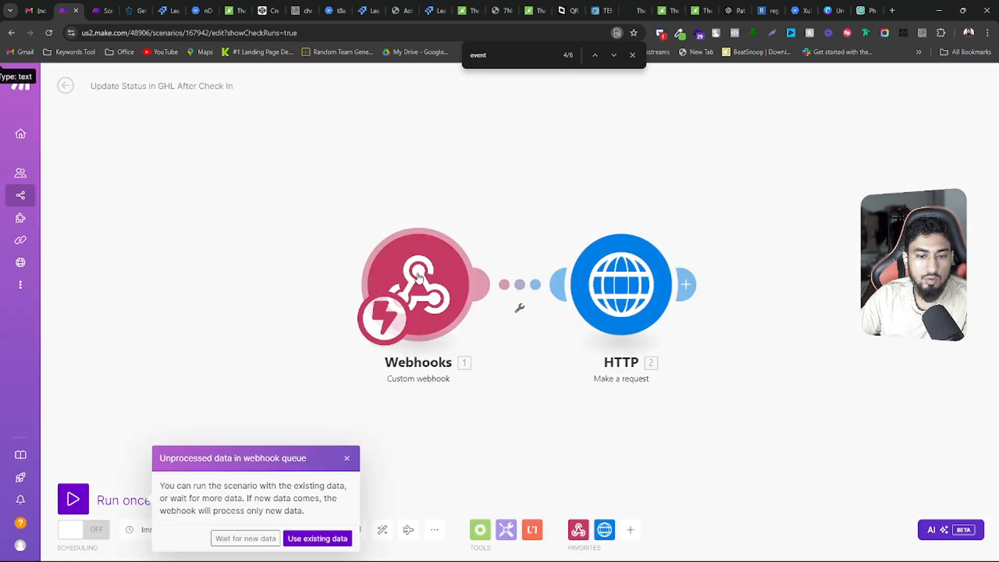
{"action": "right_click", "coordinate": [419, 276]}
{"action": "left_click", "coordinate": [447, 301]}
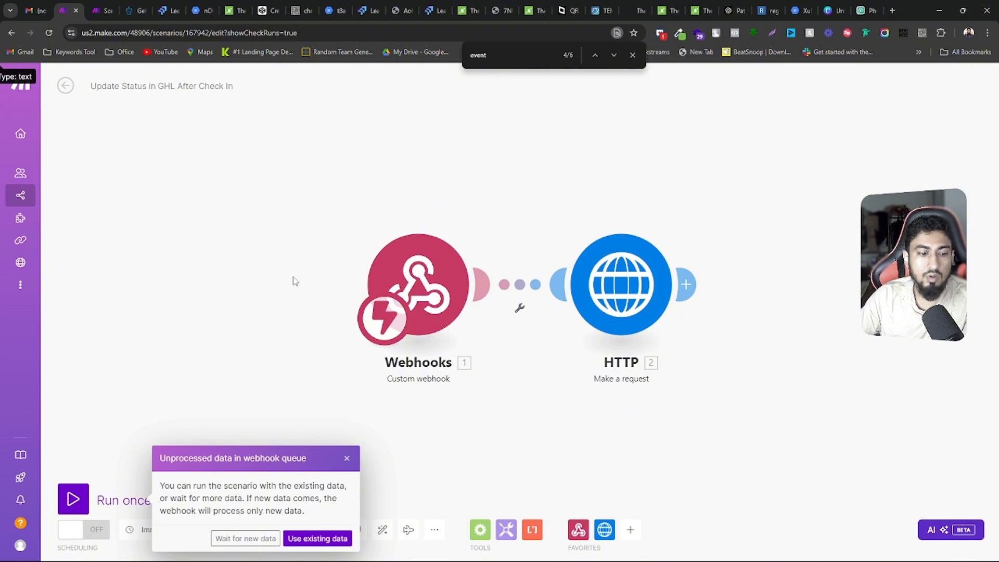
{"action": "left_click", "coordinate": [309, 539]}
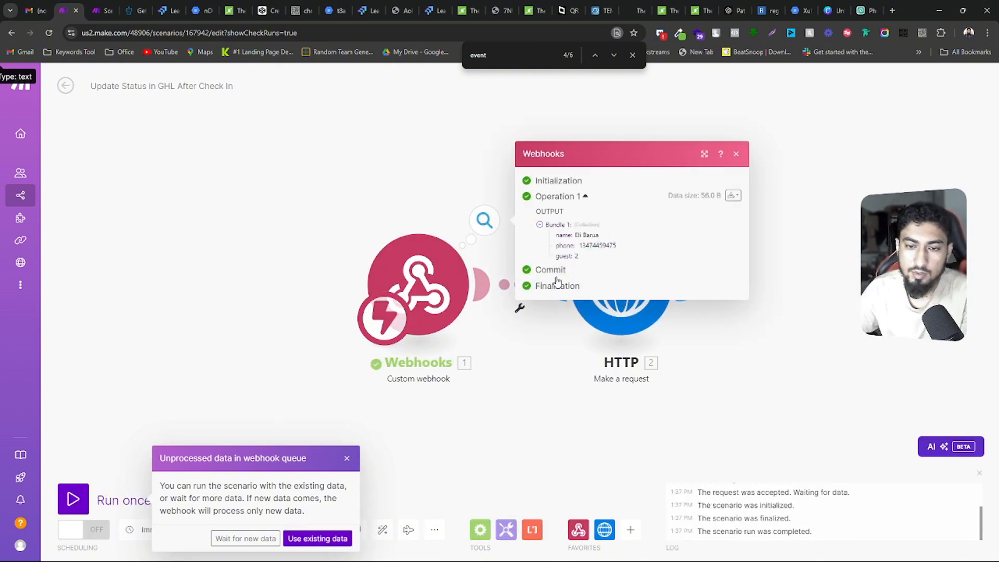
Run only the Webhooks module again, waiting for new data, and complete the check-in on the guest's live page
{"action": "left_click", "coordinate": [353, 390]}
{"action": "left_click", "coordinate": [249, 539]}
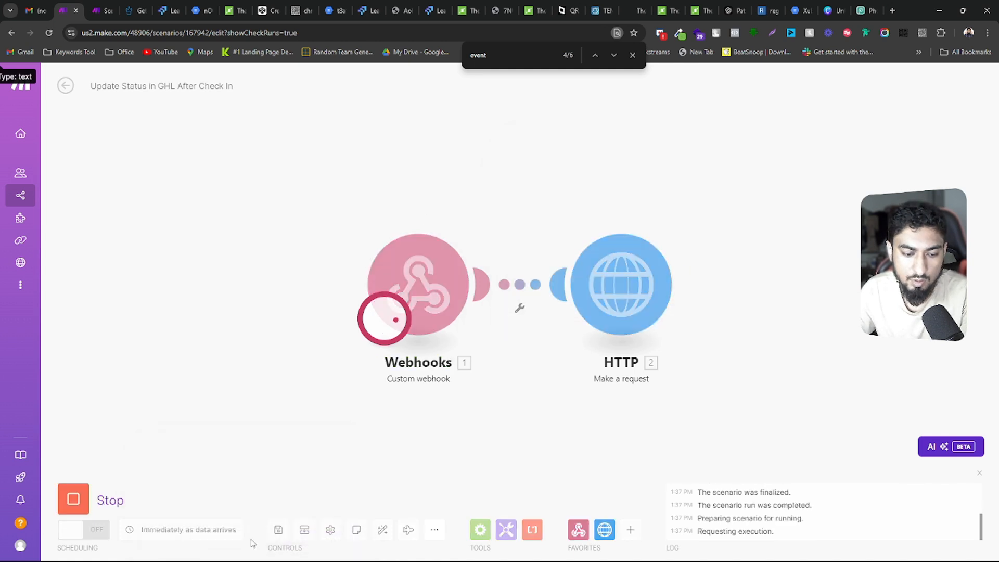
{"action": "left_click", "coordinate": [235, 10]}
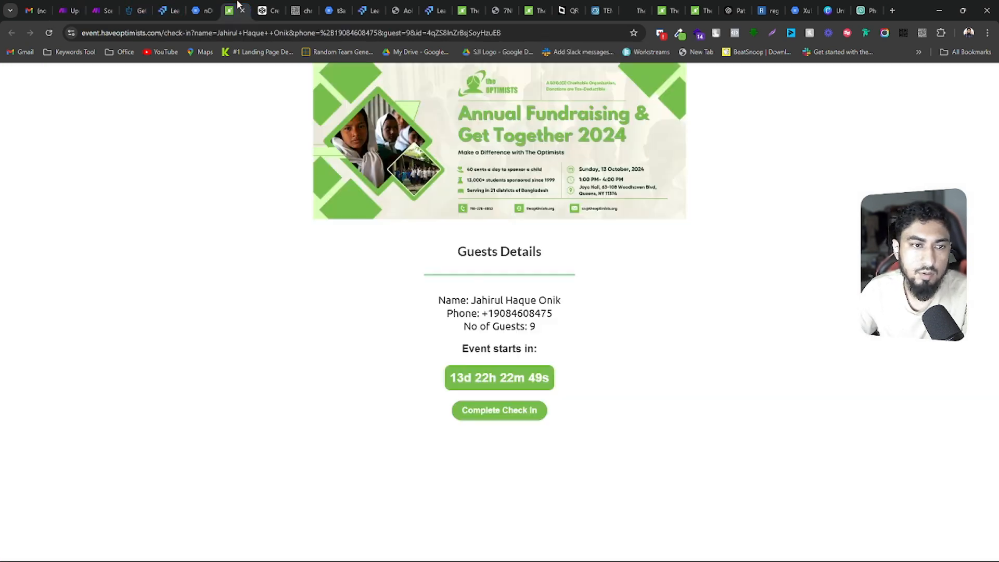
{"action": "left_click", "coordinate": [498, 416]}
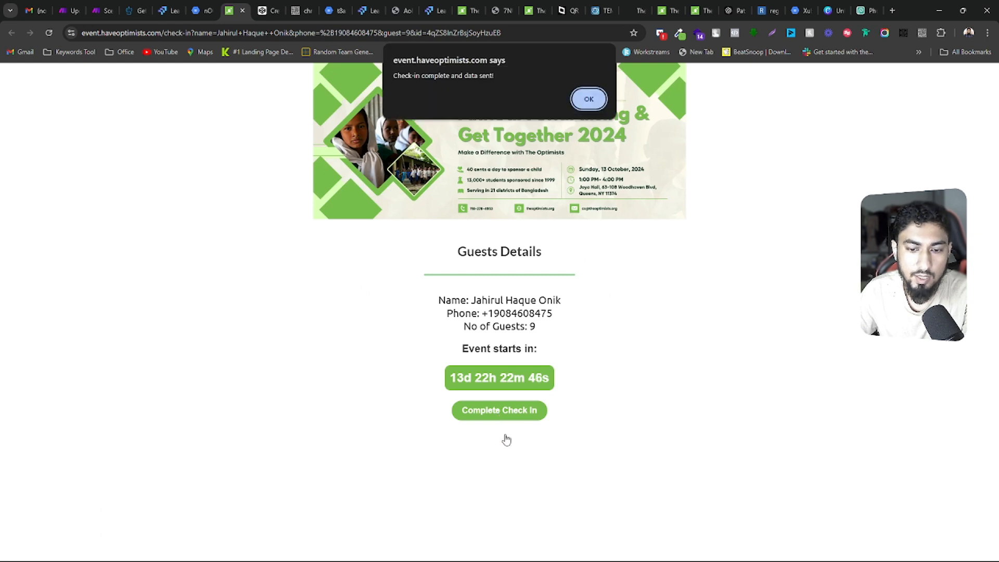
Return to Make, highlight the contact id in the received webhook bundle, and view the URL in the HTTP module's settings
{"action": "left_click", "coordinate": [104, 8]}
{"action": "key", "text": "ctrl+shift+Tab"}
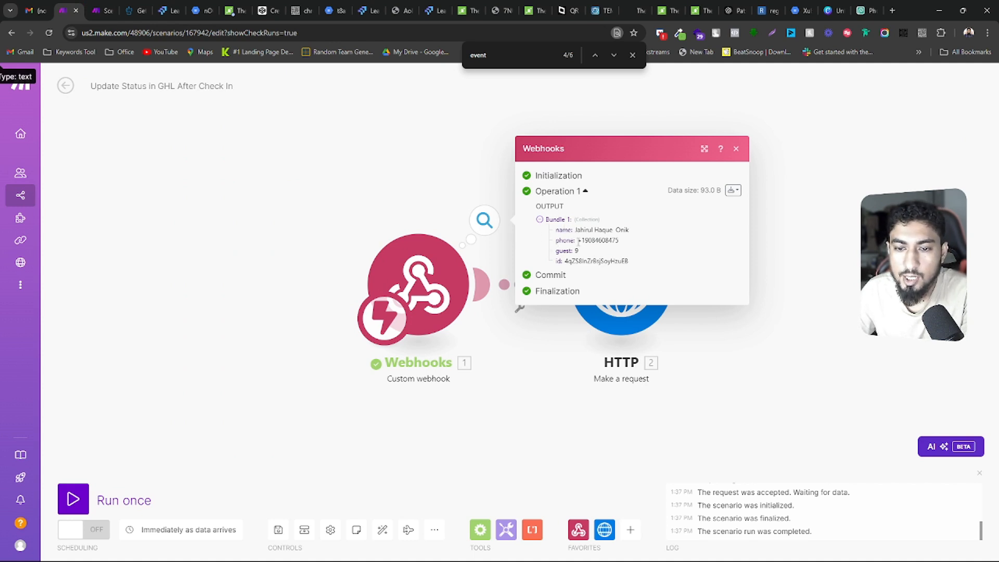
{"action": "left_click_drag", "start_coordinate": [567, 259], "coordinate": [623, 260]}
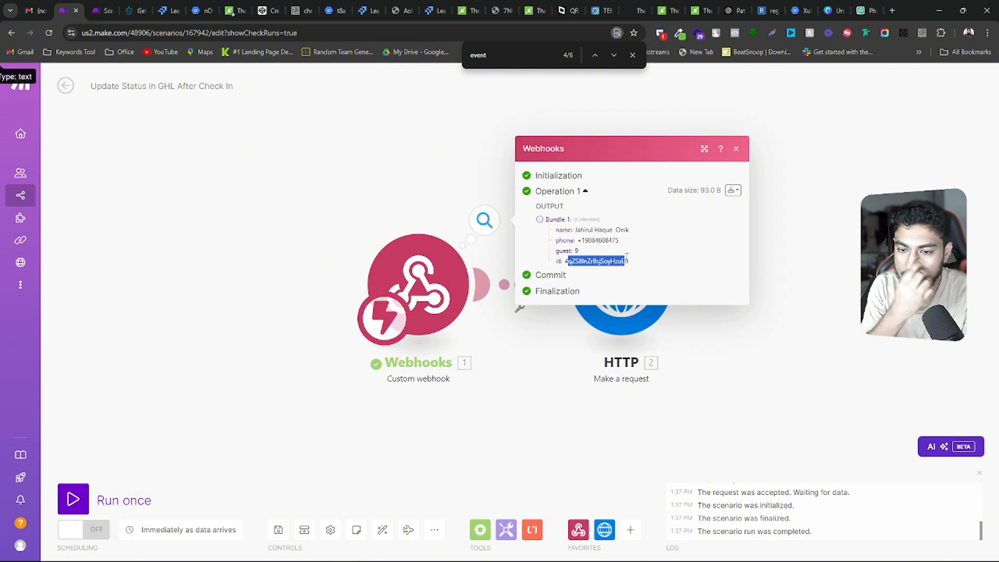
{"action": "left_click", "coordinate": [619, 320]}
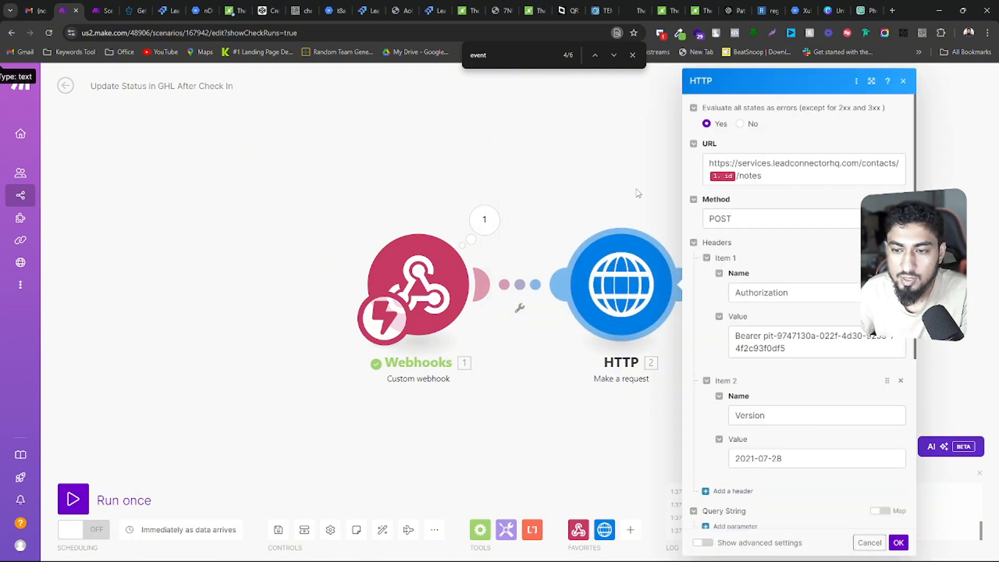
{"action": "left_click_drag", "start_coordinate": [482, 174], "coordinate": [400, 167]}
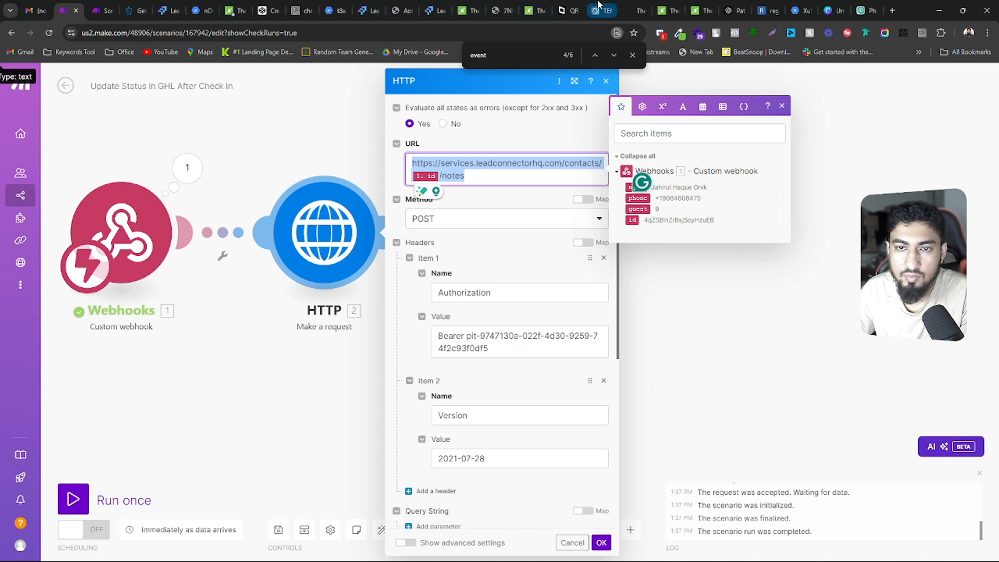
Switch to the HighLevel API documentation, search for "note", and open the Create Note endpoint under Contacts
{"action": "left_click", "coordinate": [136, 10]}
{"action": "scroll", "coordinate": [104, 307], "scroll_direction": "down", "scroll_amount": 10}
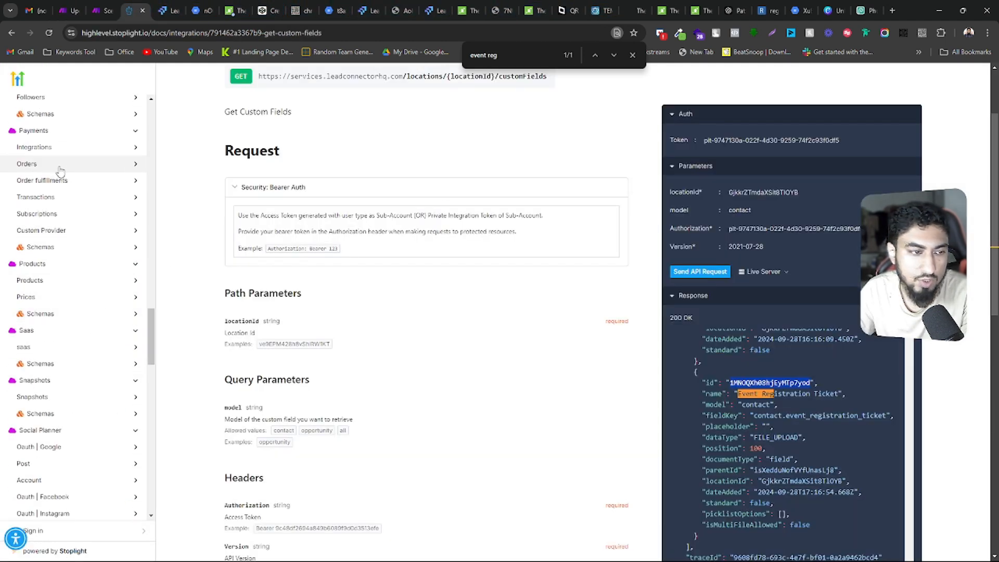
{"action": "key", "text": "ctrl+f"}
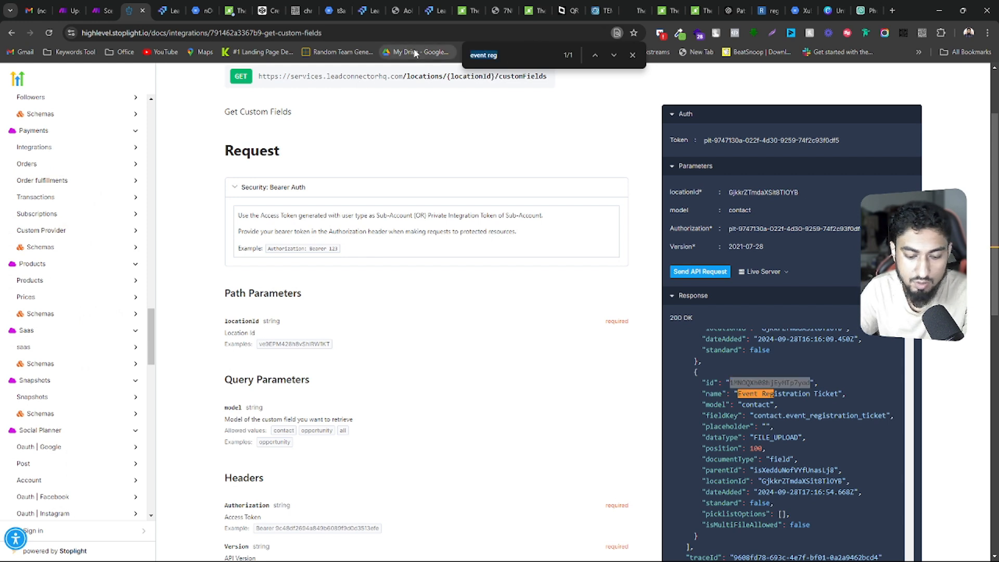
{"action": "type", "text": "note"}
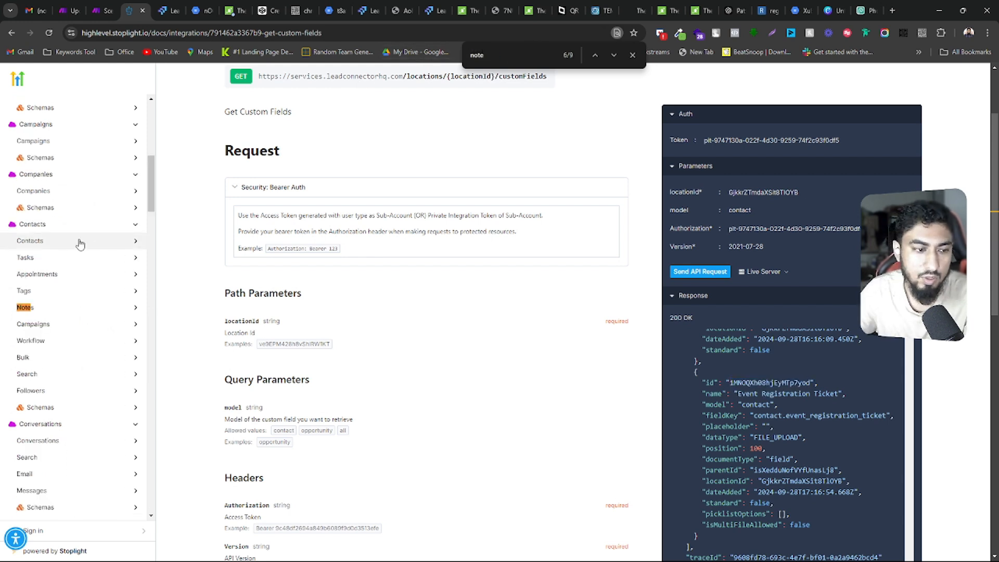
{"action": "left_click", "coordinate": [72, 310]}
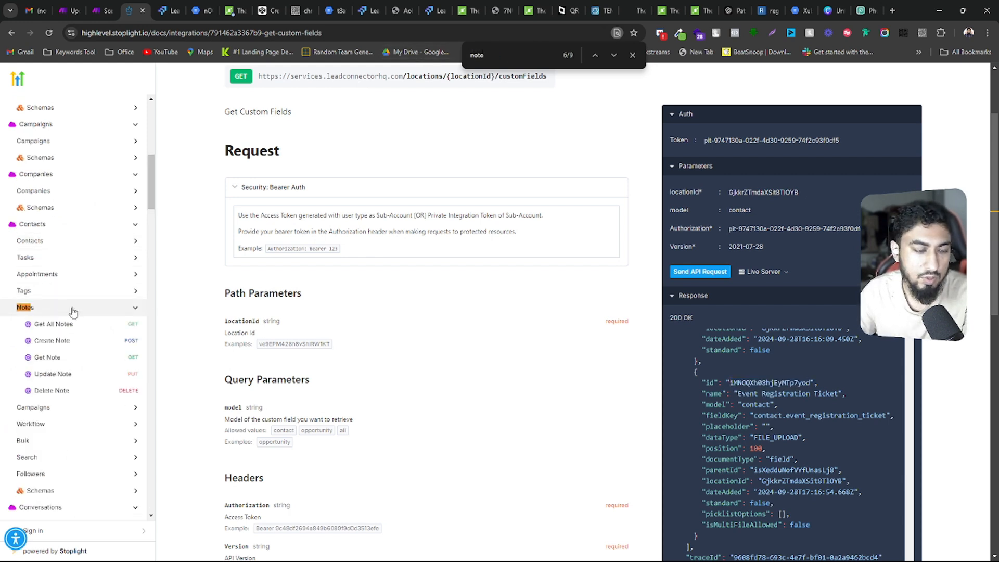
{"action": "left_click", "coordinate": [52, 341]}
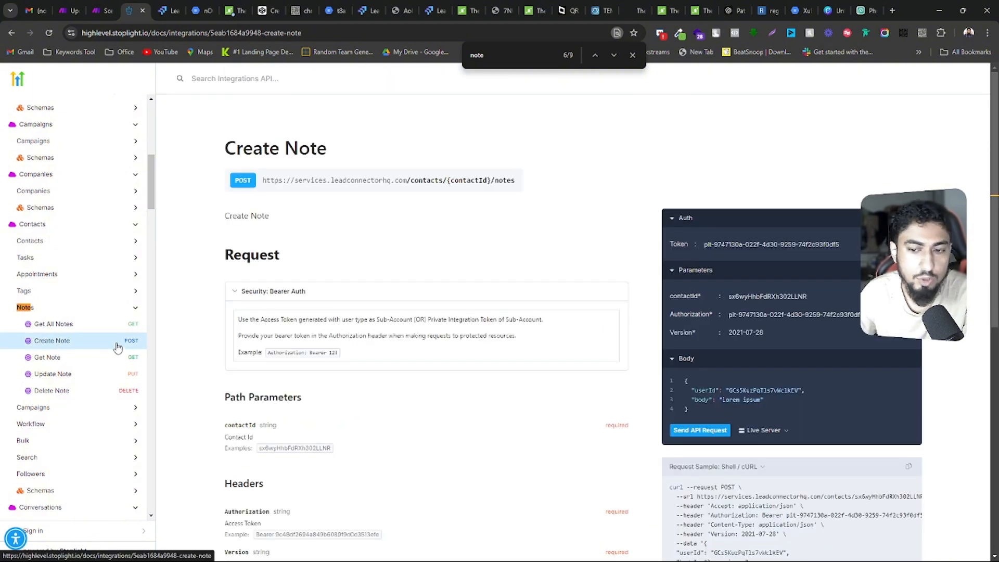
Examine the Create Note reference, highlighting the userId and body lines of the sample request and the POST endpoint URL
{"action": "scroll", "coordinate": [754, 286], "scroll_direction": "down", "scroll_amount": 2}
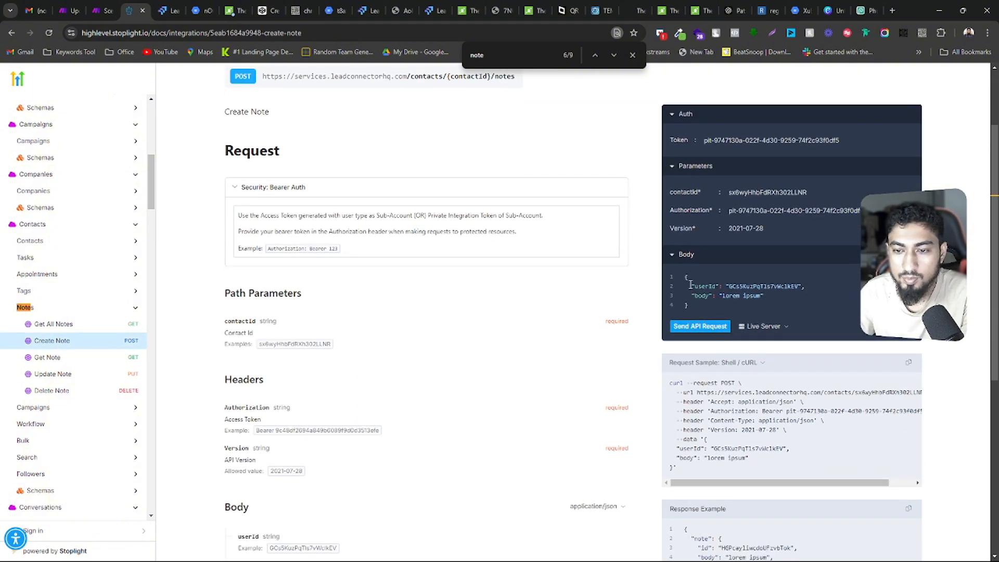
{"action": "left_click_drag", "start_coordinate": [690, 285], "coordinate": [802, 285]}
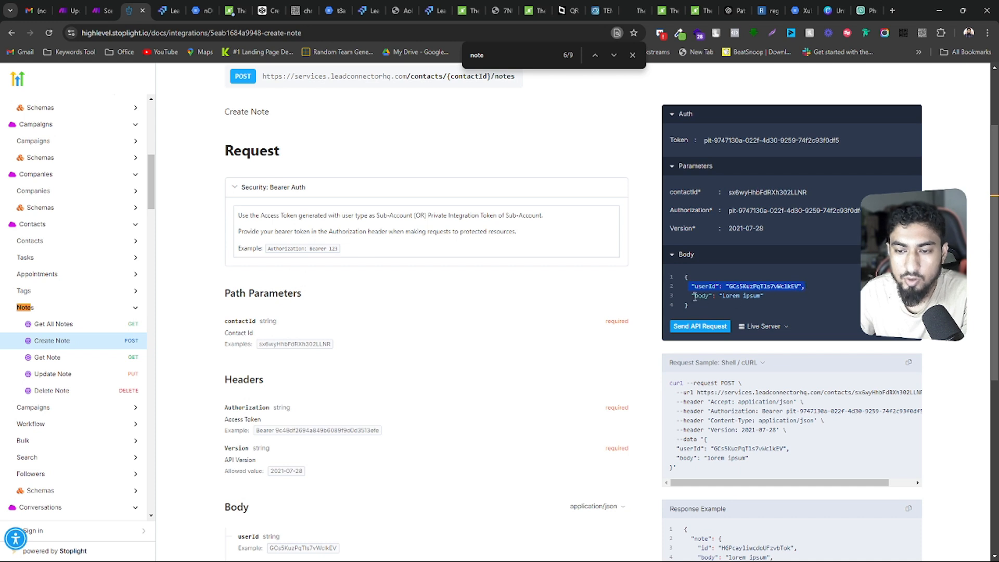
{"action": "left_click_drag", "start_coordinate": [694, 296], "coordinate": [764, 295]}
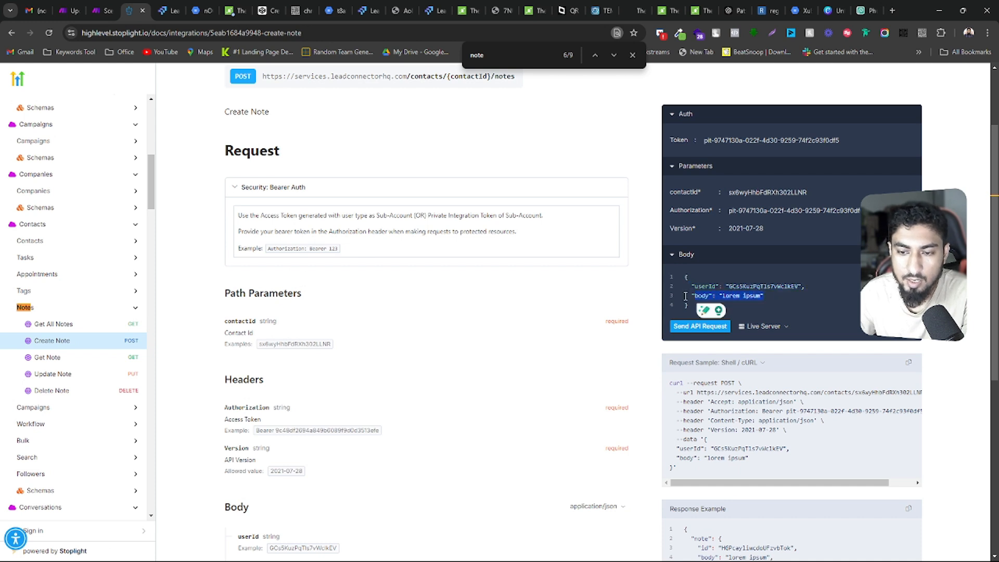
{"action": "left_click_drag", "start_coordinate": [686, 296], "coordinate": [769, 297]}
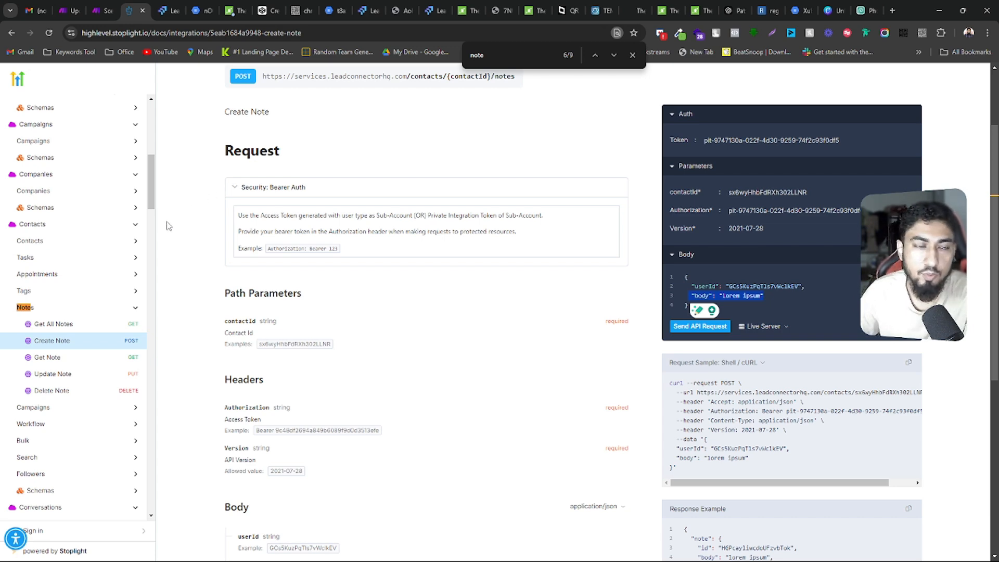
{"action": "left_click", "coordinate": [102, 11]}
{"action": "left_click", "coordinate": [70, 10]}
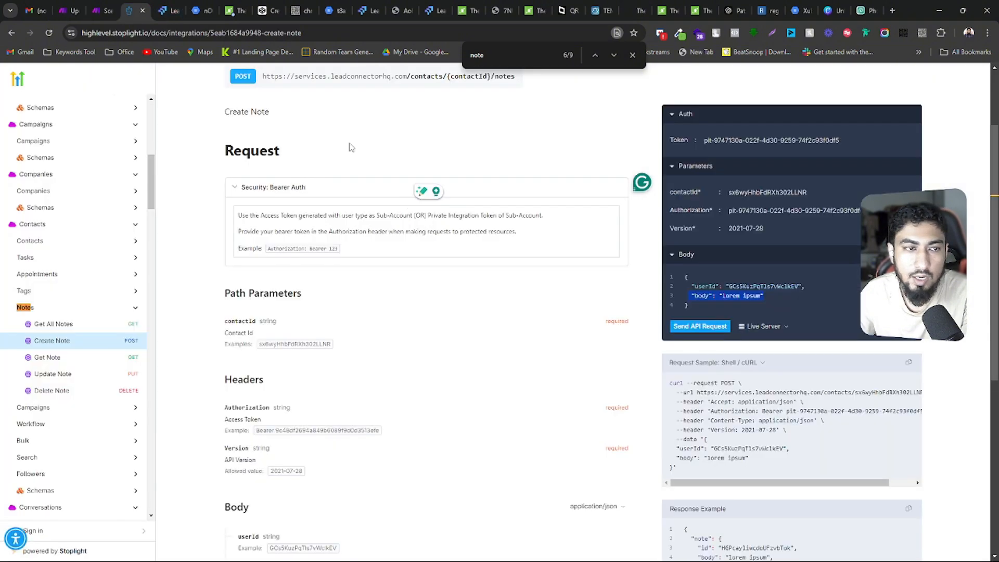
{"action": "left_click", "coordinate": [134, 11]}
{"action": "left_click_drag", "start_coordinate": [264, 180], "coordinate": [515, 180]}
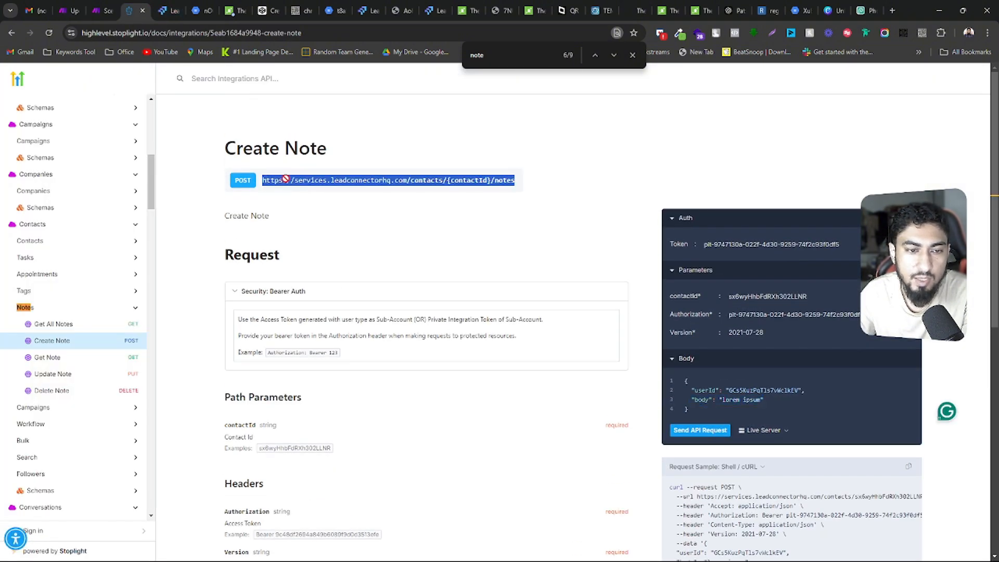
Switch back to Make and review the HTTP module's URL mapping, headers, body type and content type
{"action": "left_click", "coordinate": [70, 11]}
{"action": "left_click", "coordinate": [479, 173]}
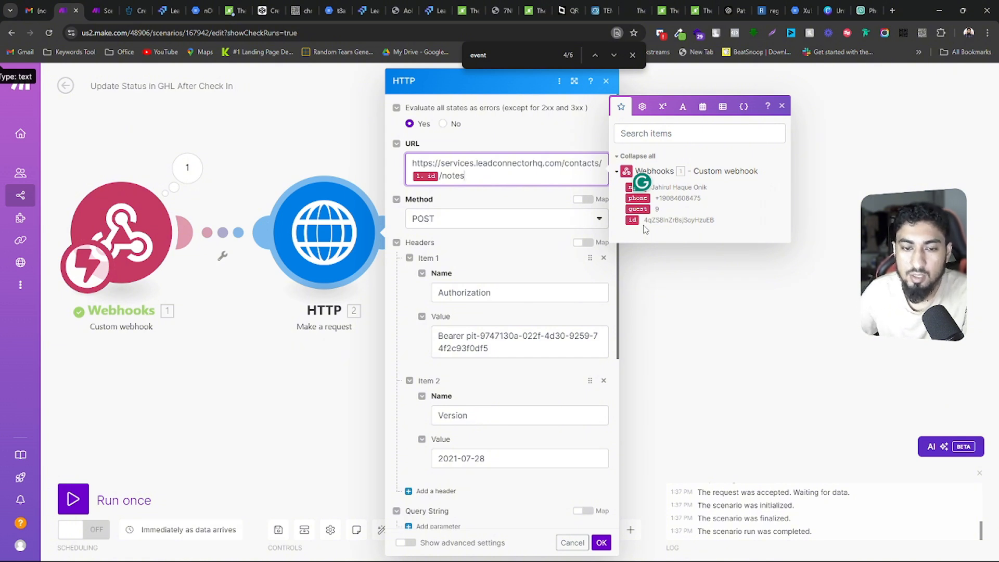
{"action": "scroll", "coordinate": [483, 299], "scroll_direction": "down", "scroll_amount": 3}
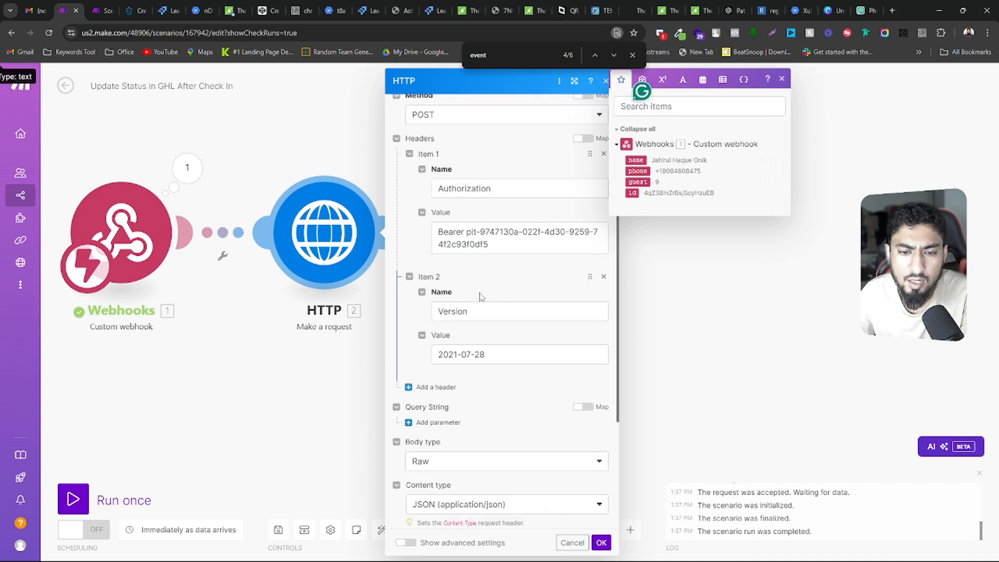
{"action": "scroll", "coordinate": [483, 283], "scroll_direction": "up", "scroll_amount": 3}
{"action": "scroll", "coordinate": [483, 283], "scroll_direction": "down", "scroll_amount": 5}
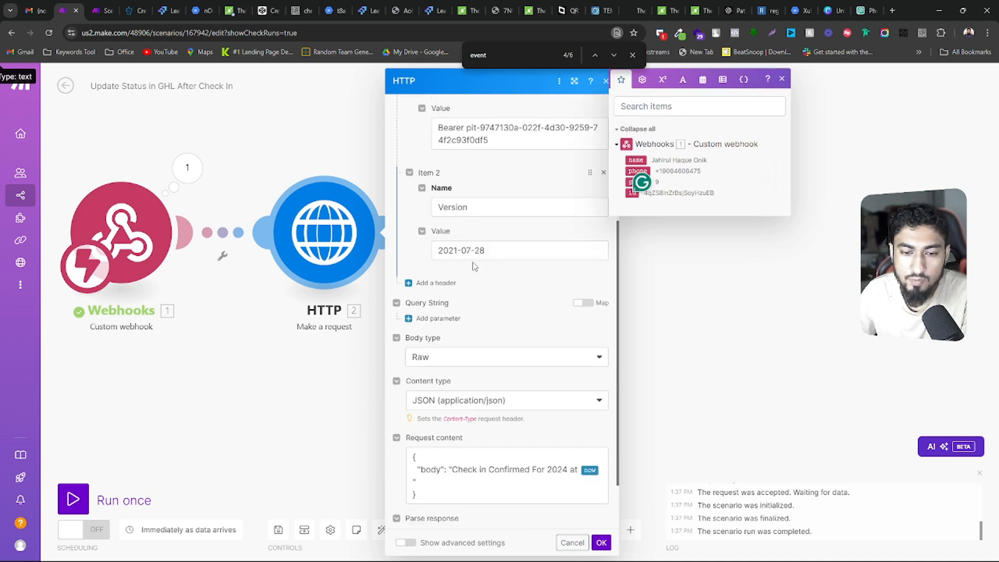
{"action": "scroll", "coordinate": [482, 311], "scroll_direction": "down", "scroll_amount": 1}
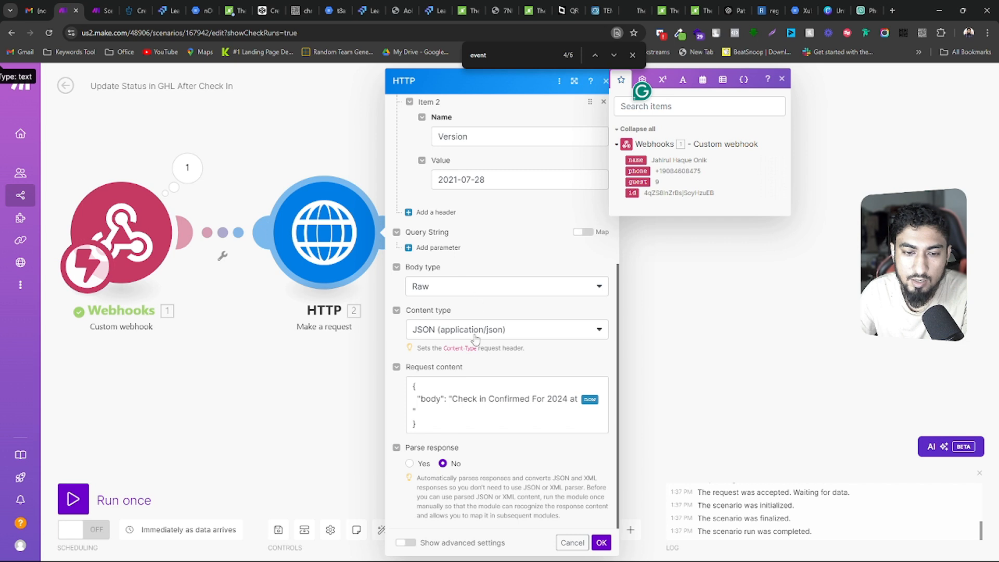
Inspect the request content's note text and the available date and time variables, then cancel out of the HTTP module settings
{"action": "left_click", "coordinate": [438, 423]}
{"action": "key", "text": "ctrl+a"}
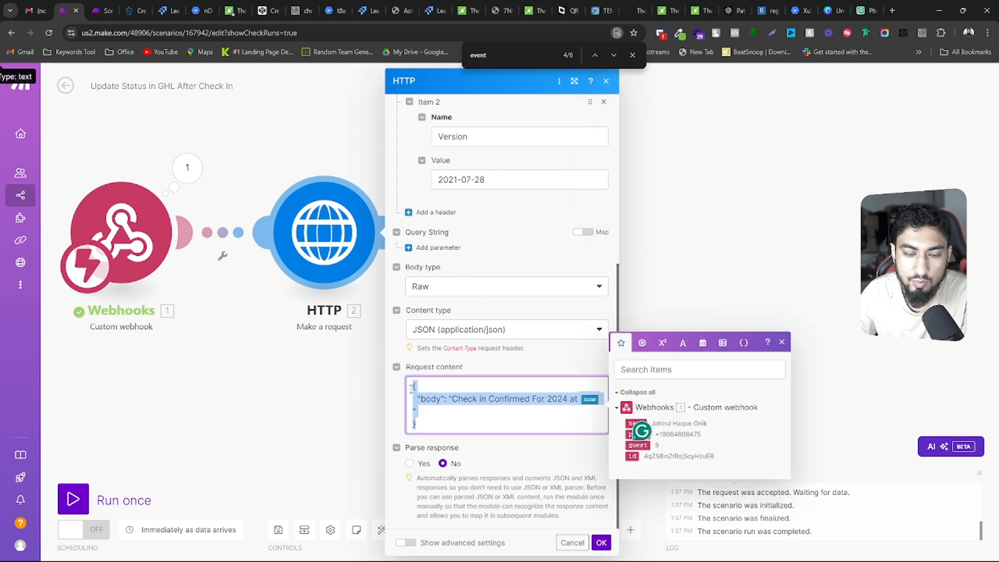
{"action": "left_click", "coordinate": [436, 409]}
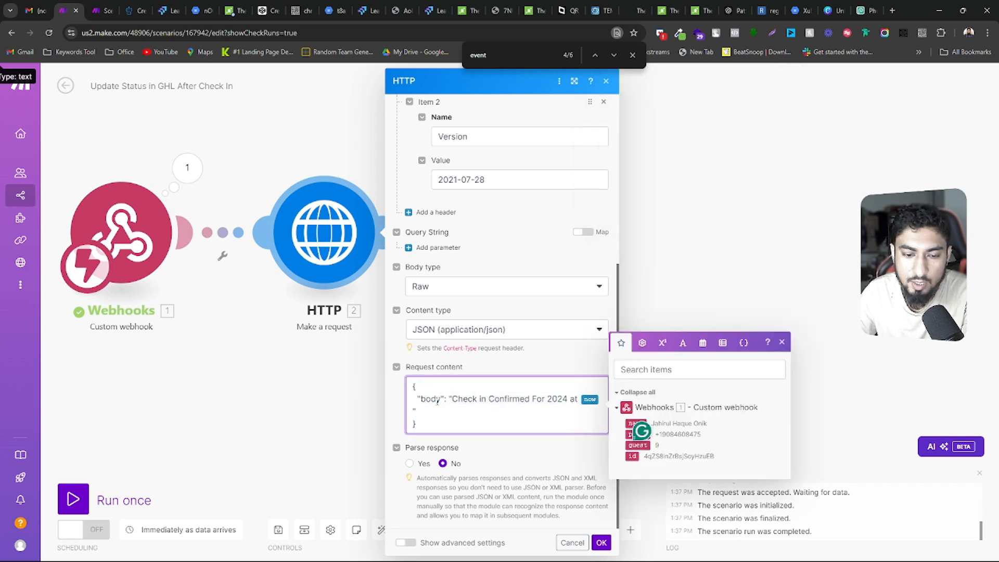
{"action": "left_click_drag", "start_coordinate": [452, 400], "coordinate": [568, 400]}
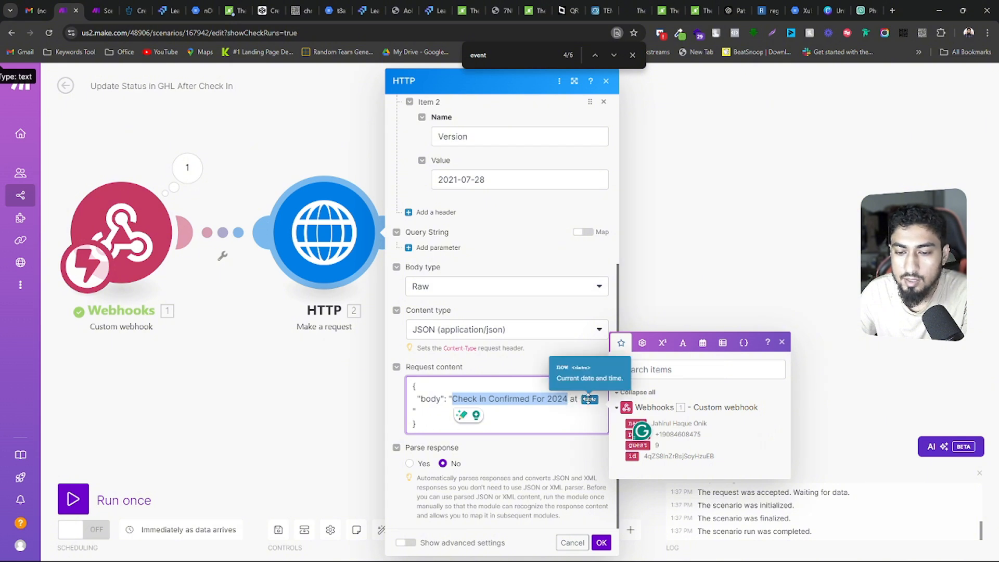
{"action": "left_click", "coordinate": [702, 341]}
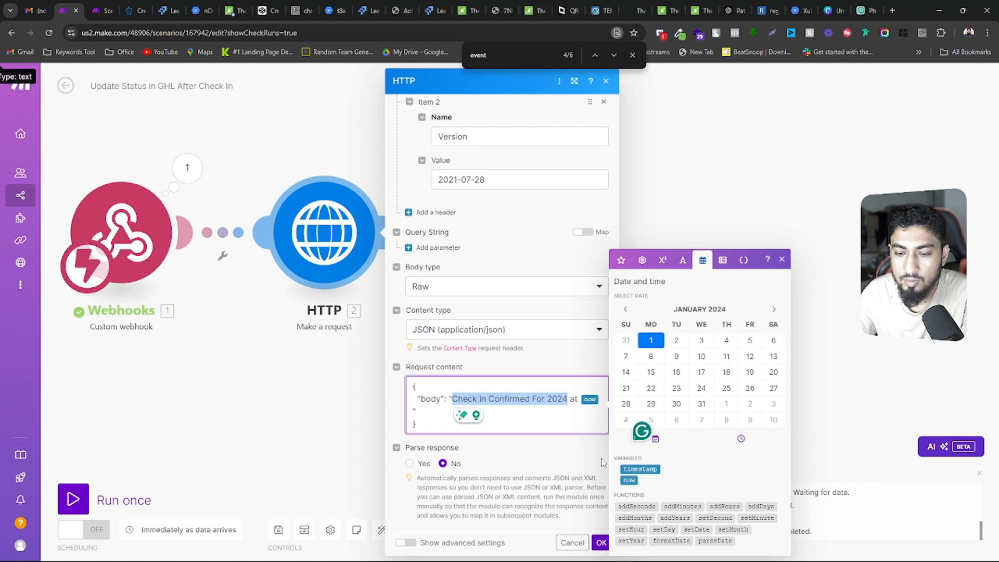
{"action": "left_click", "coordinate": [582, 415]}
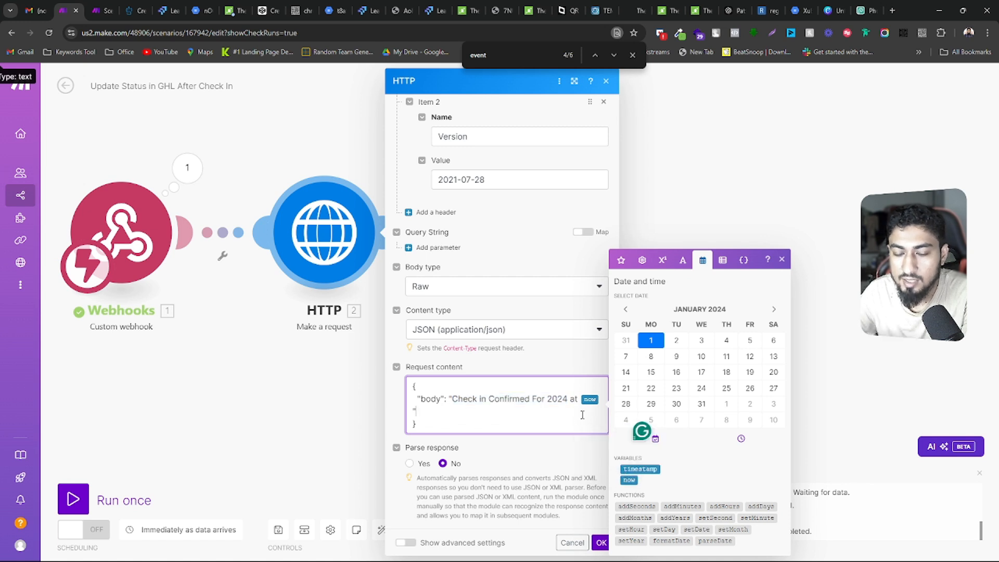
{"action": "left_click", "coordinate": [572, 542]}
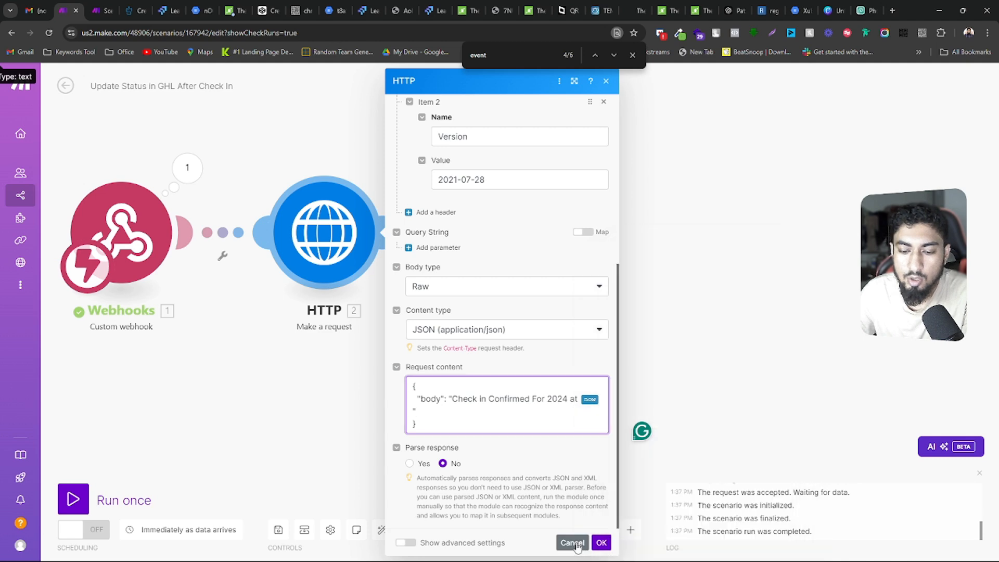
Switch to the guest's contact record in LeadsLift and view its documents and notes
{"action": "left_click", "coordinate": [174, 7]}
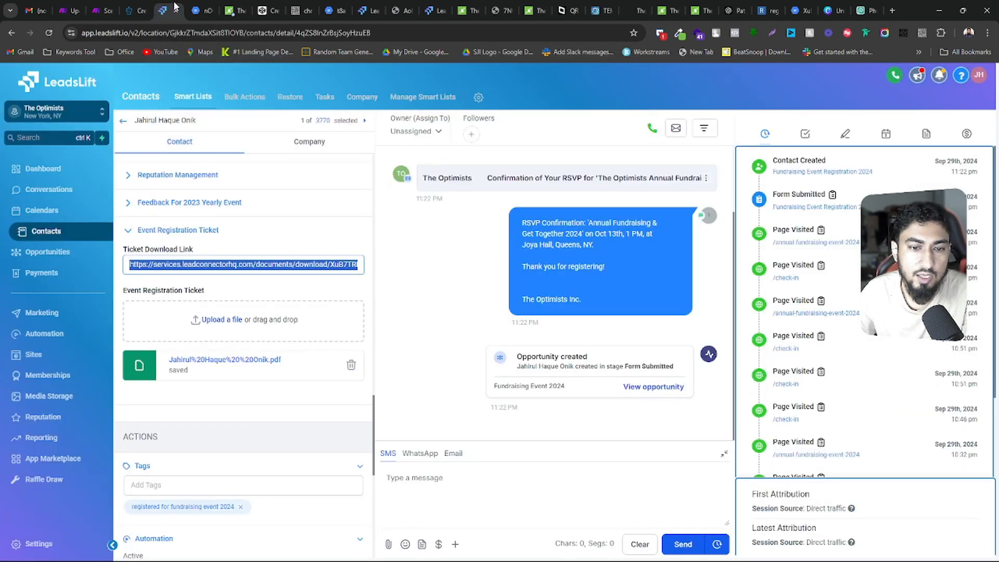
{"action": "left_click", "coordinate": [925, 134]}
{"action": "left_click", "coordinate": [844, 135]}
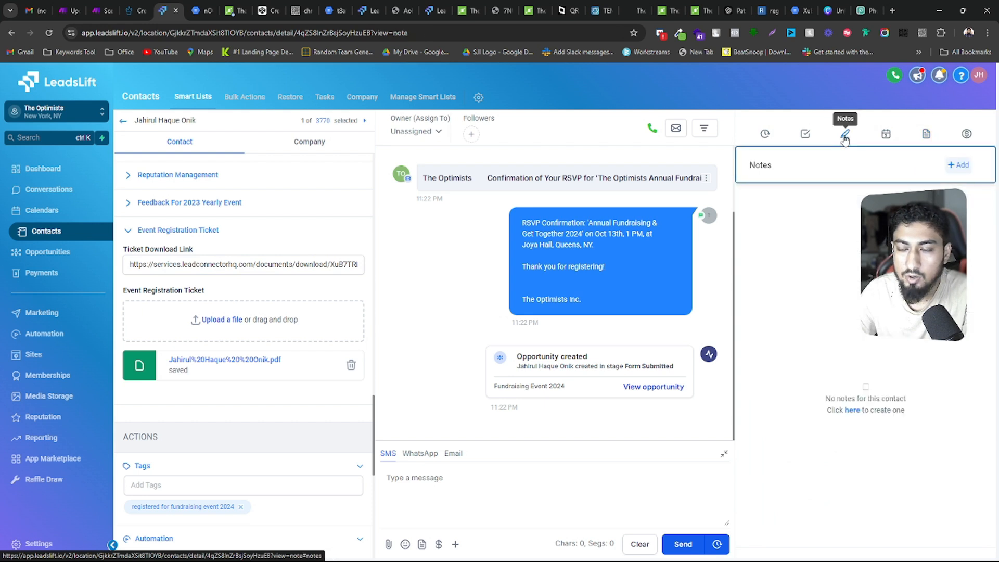
Check the guest's tasks, notes and contact fields, moving to the next contact record and back to reload the data
{"action": "left_click", "coordinate": [804, 136]}
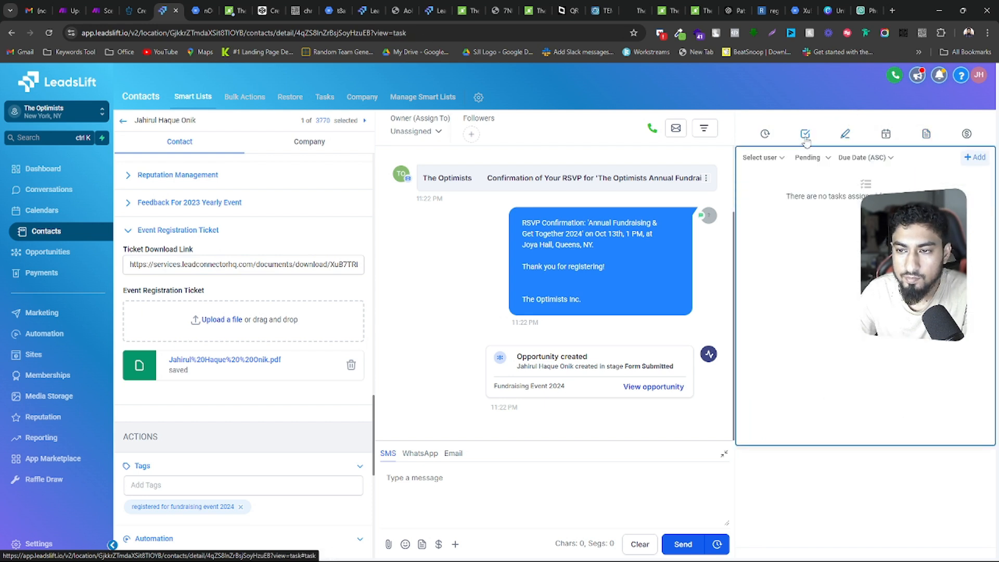
{"action": "left_click", "coordinate": [845, 134]}
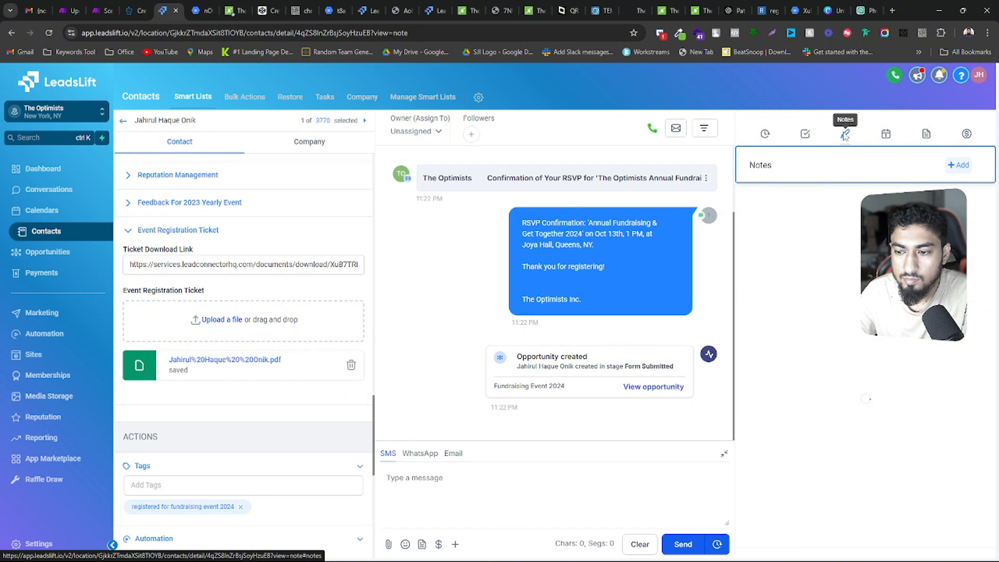
{"action": "left_click", "coordinate": [364, 122]}
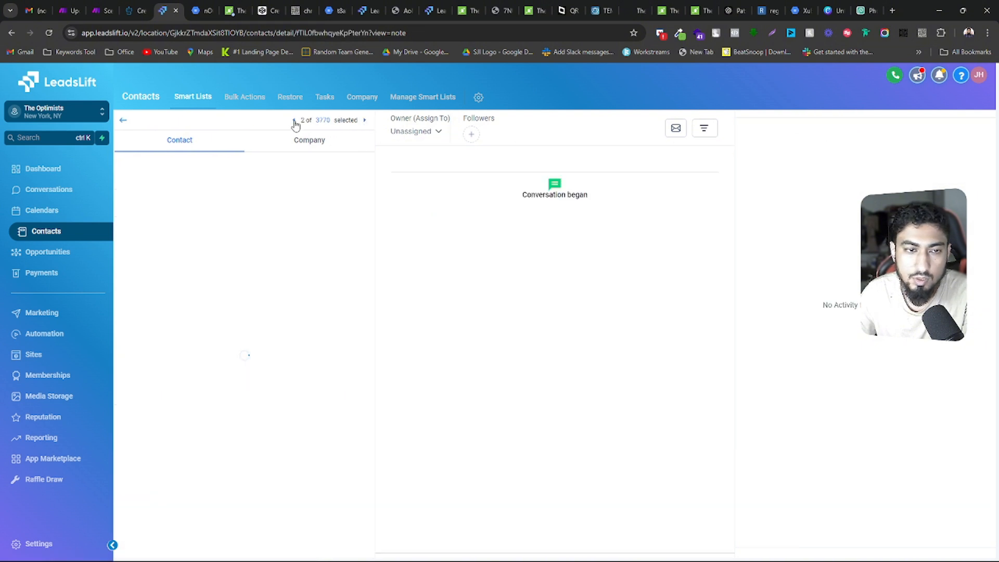
{"action": "left_click", "coordinate": [294, 121]}
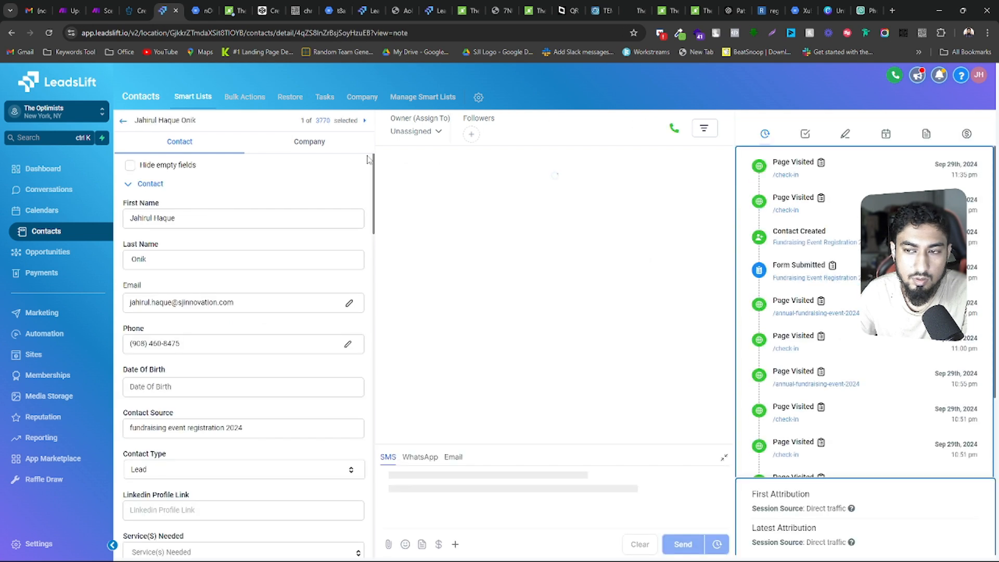
{"action": "left_click", "coordinate": [843, 134]}
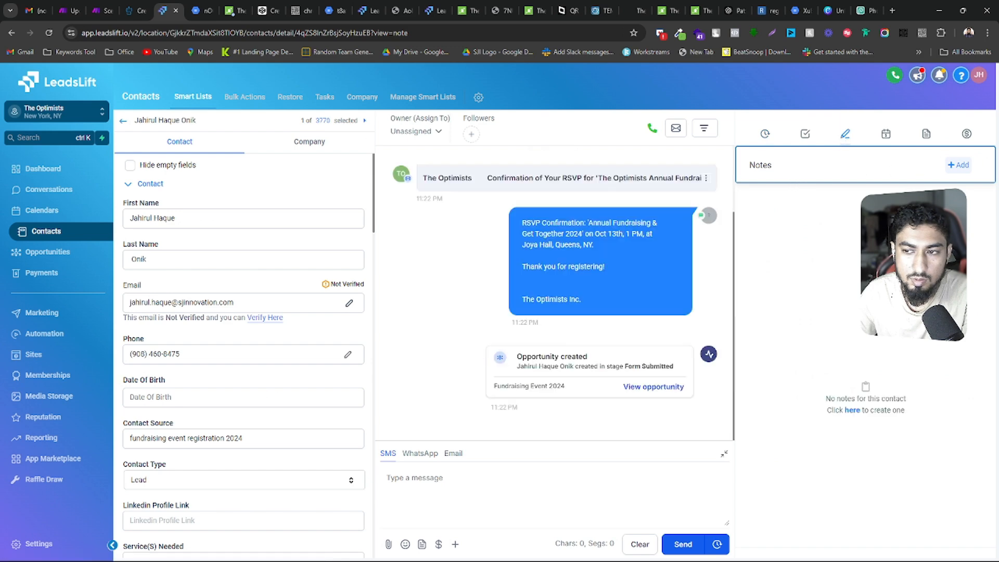
{"action": "scroll", "coordinate": [201, 346], "scroll_direction": "down", "scroll_amount": 20}
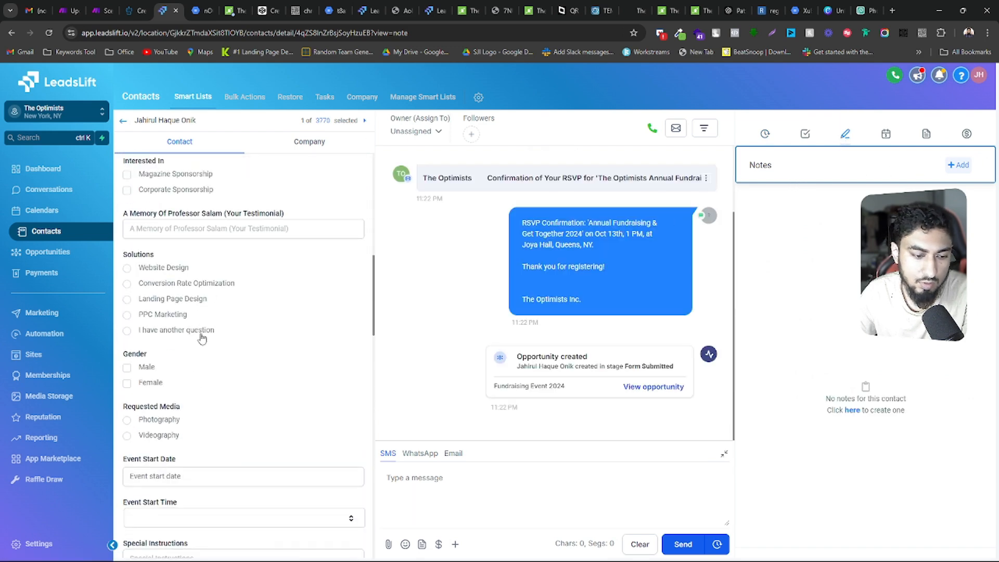
{"action": "scroll", "coordinate": [203, 338], "scroll_direction": "down", "scroll_amount": 10}
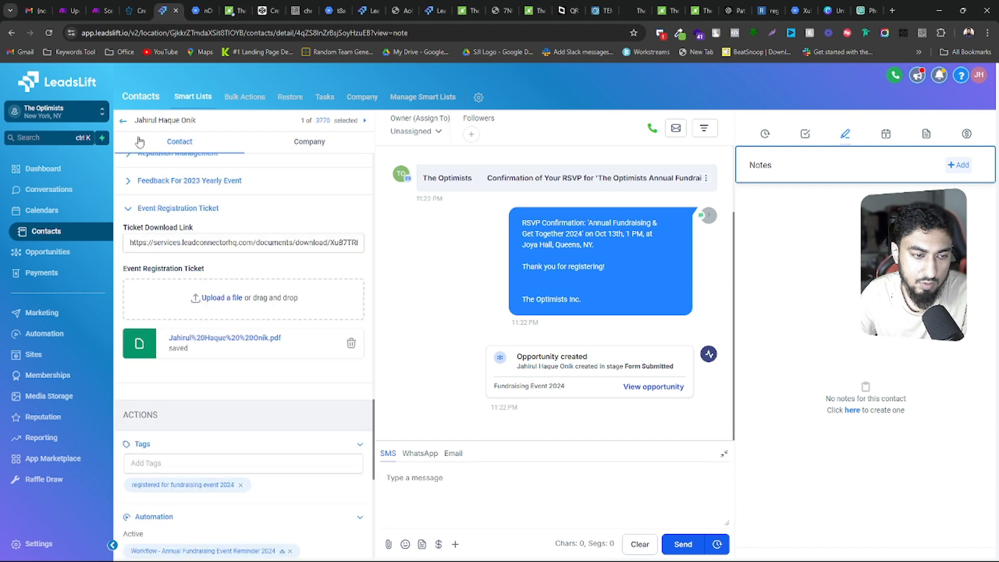
Reopen the guest's record from the contacts list at its notes and select the contact ID in the page URL
{"action": "left_click", "coordinate": [122, 122]}
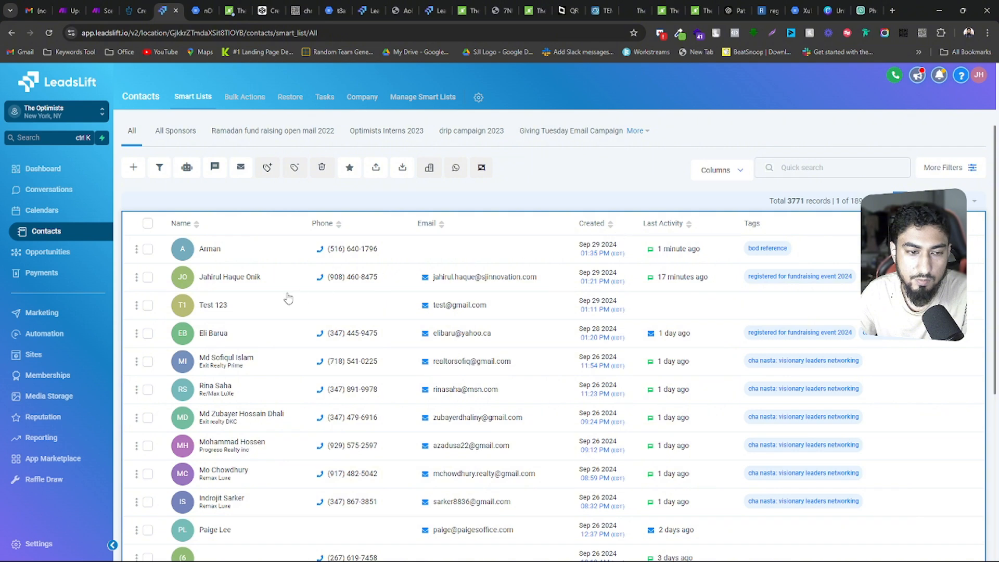
{"action": "left_click", "coordinate": [237, 281]}
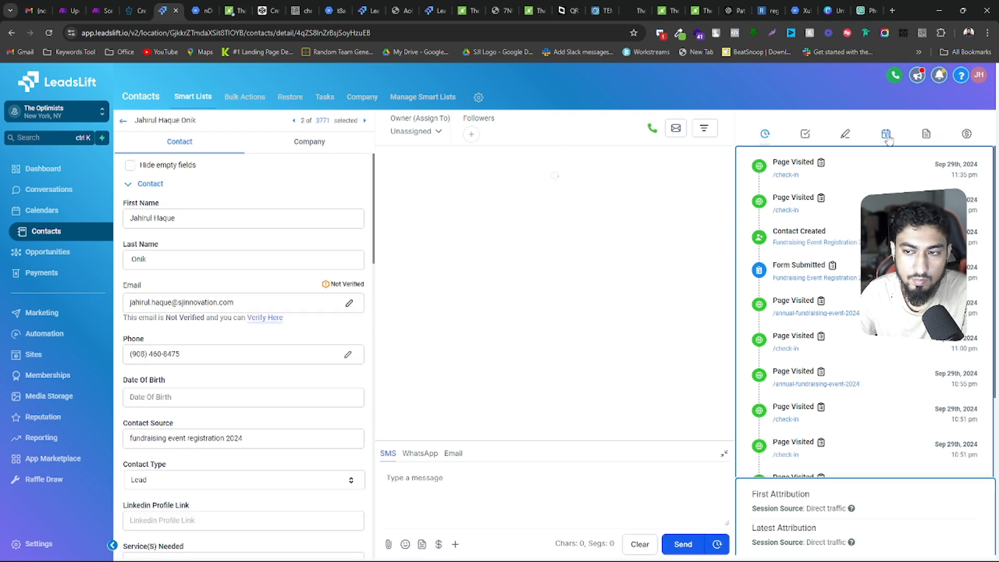
{"action": "left_click", "coordinate": [845, 134]}
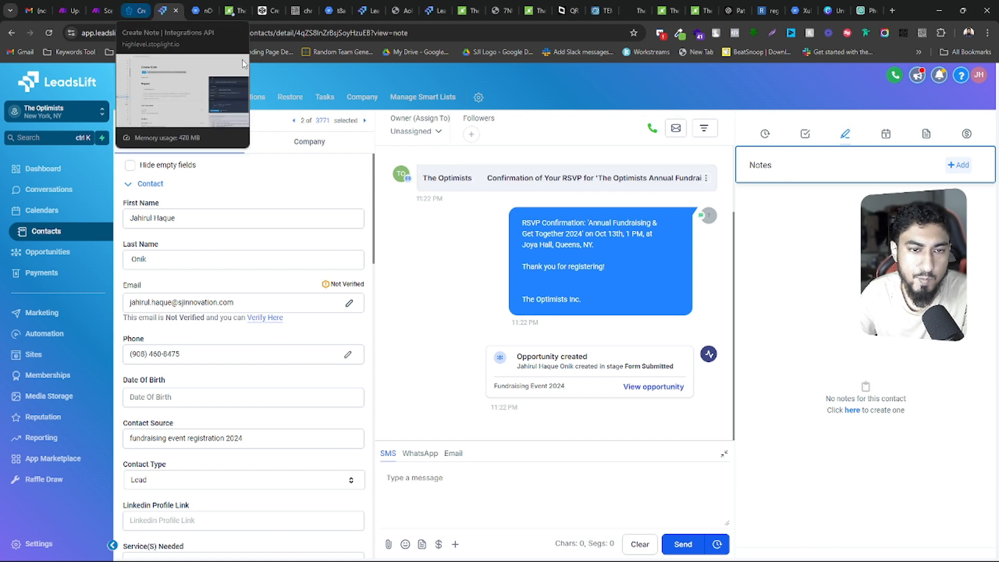
{"action": "left_click_drag", "start_coordinate": [297, 32], "coordinate": [366, 31]}
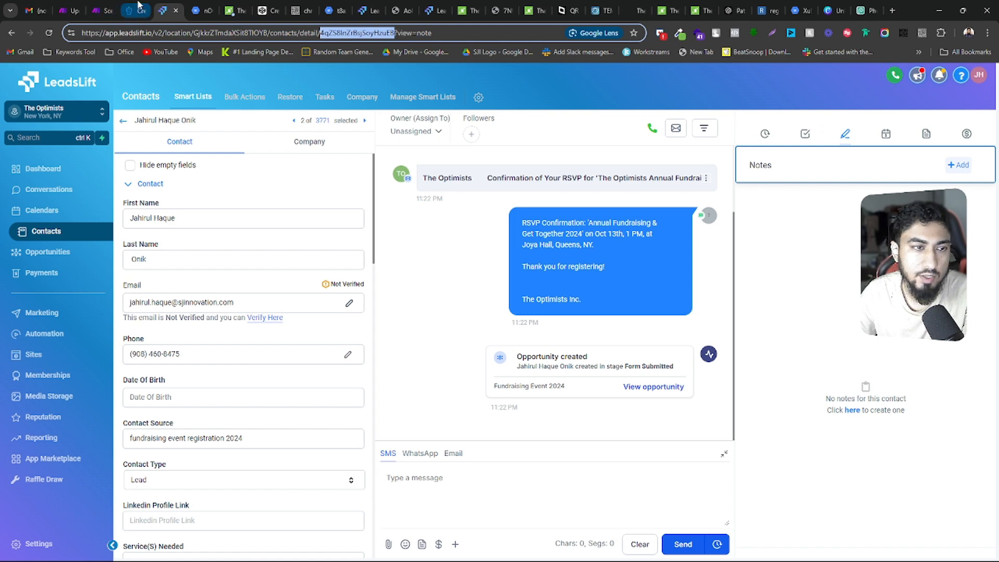
Switch to Make and inspect the webhook run from September 29, 1:37 PM in the check-in scenario's history
{"action": "left_click", "coordinate": [115, 7]}
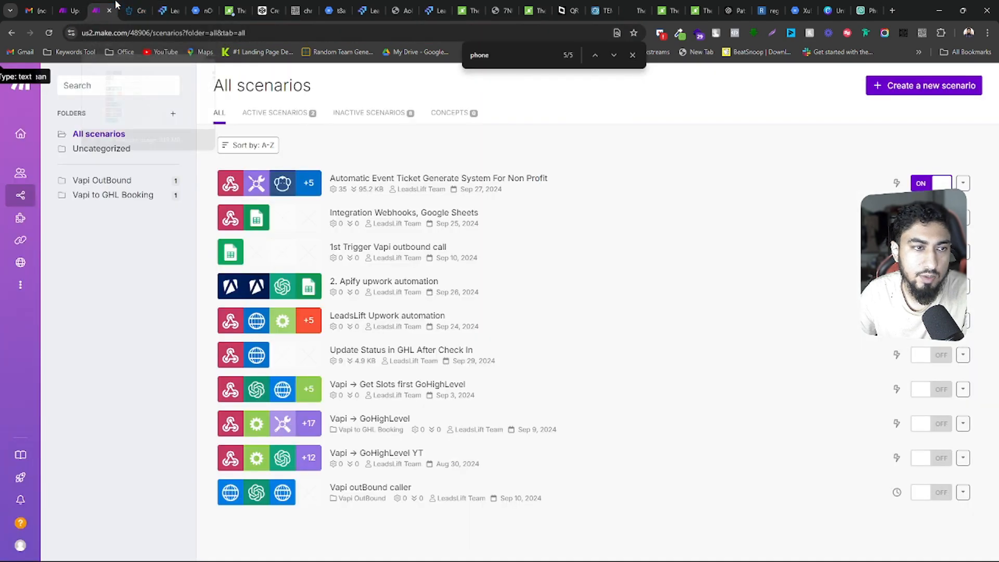
{"action": "left_click", "coordinate": [66, 8]}
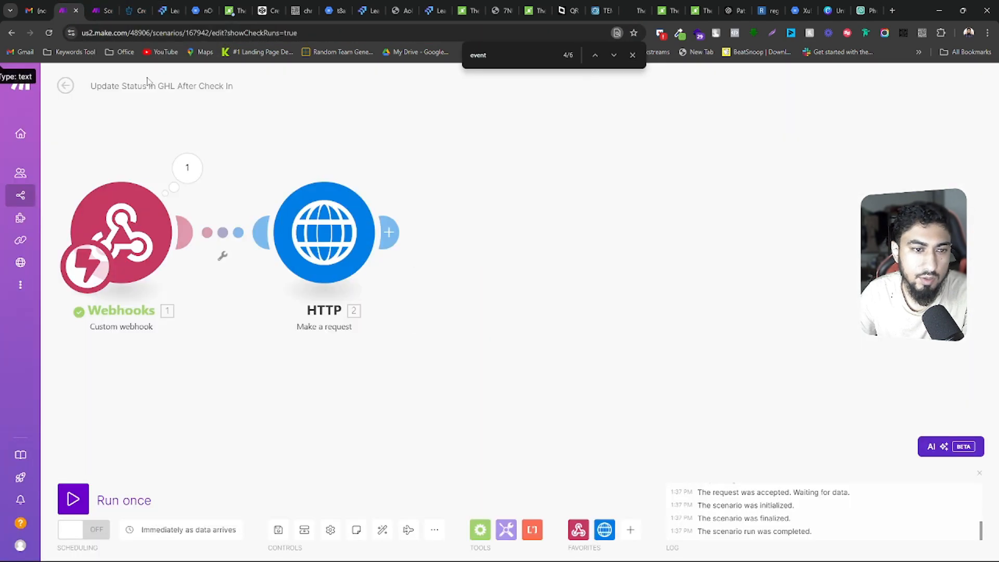
{"action": "left_click", "coordinate": [66, 86]}
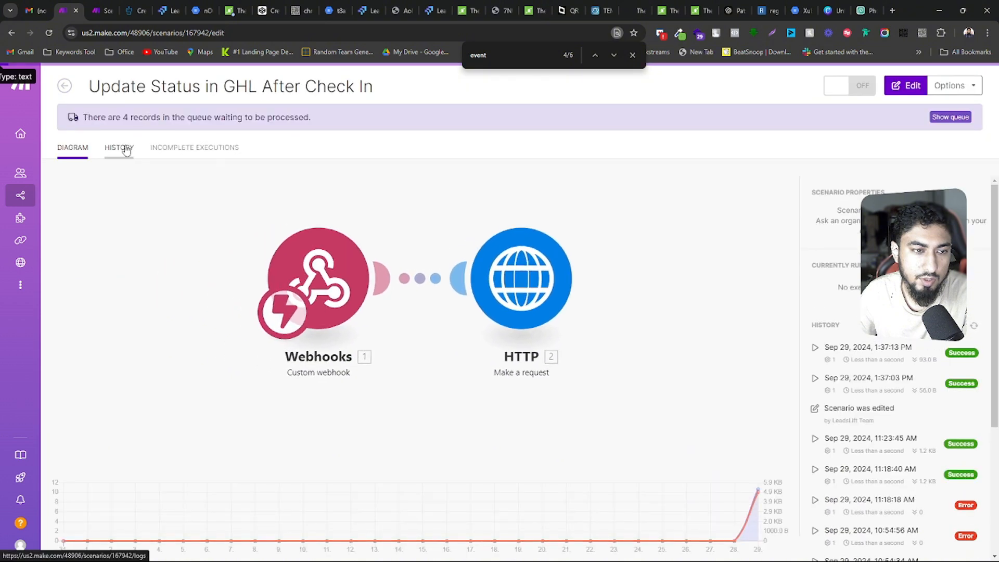
{"action": "left_click", "coordinate": [120, 148]}
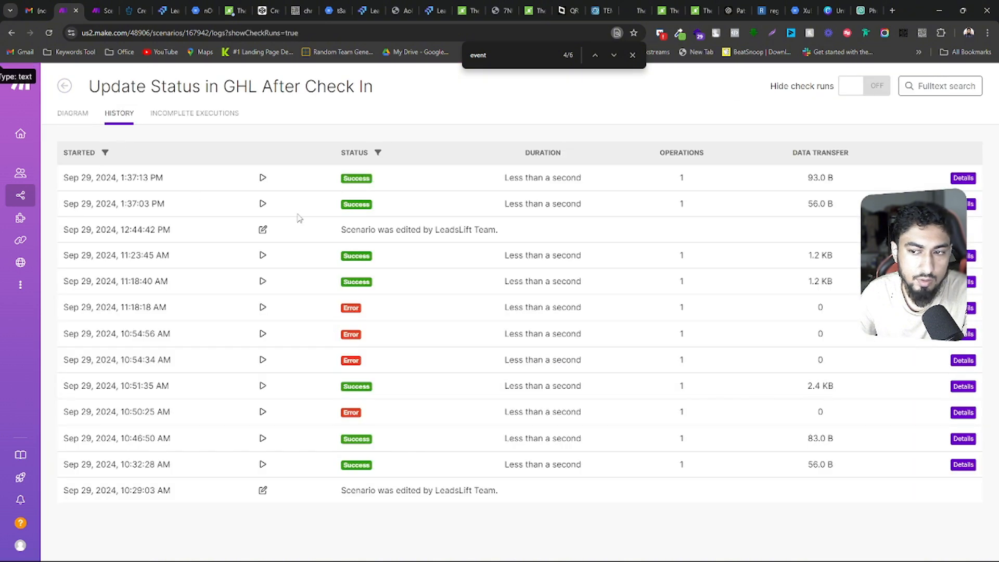
{"action": "left_click", "coordinate": [255, 255]}
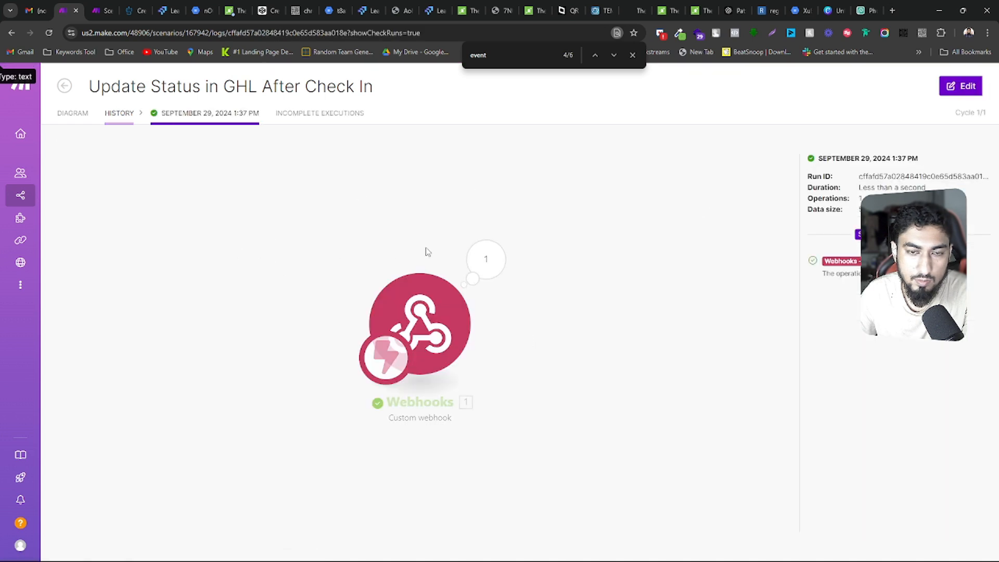
{"action": "left_click", "coordinate": [484, 261]}
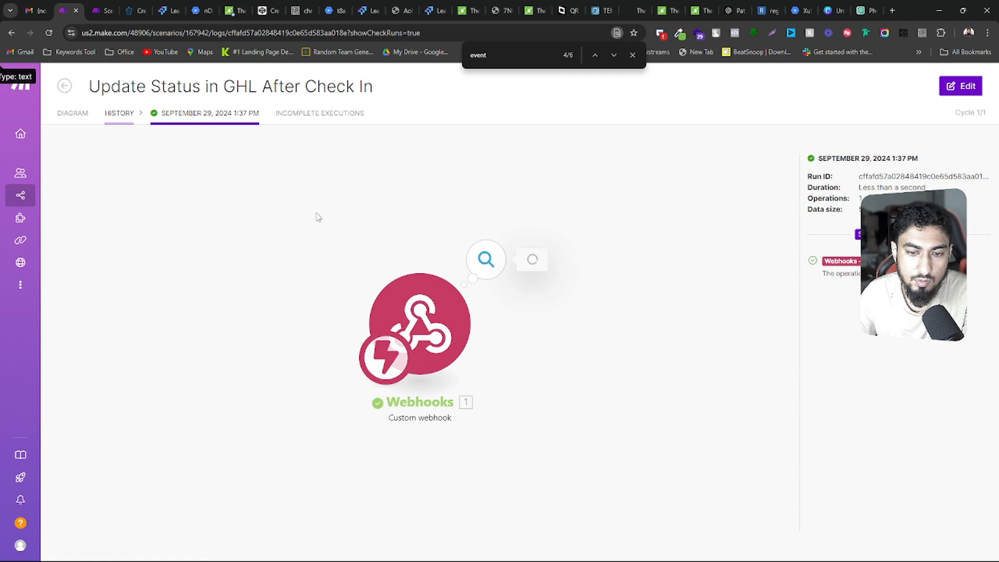
{"action": "left_click", "coordinate": [63, 86]}
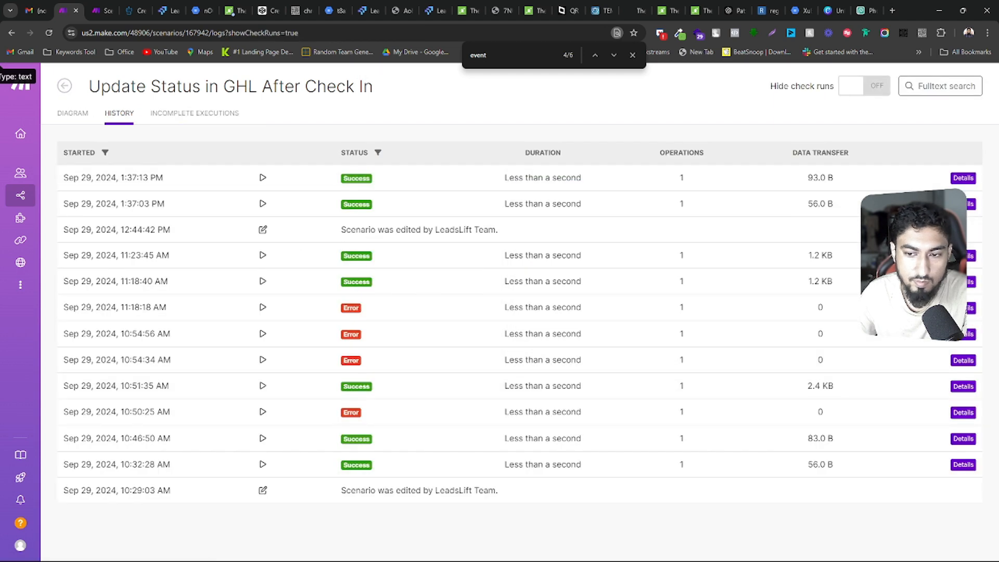
Inspect the HTTP module's input and output for the 11:18:40 AM run and search the page for the copied text
{"action": "left_click", "coordinate": [970, 282]}
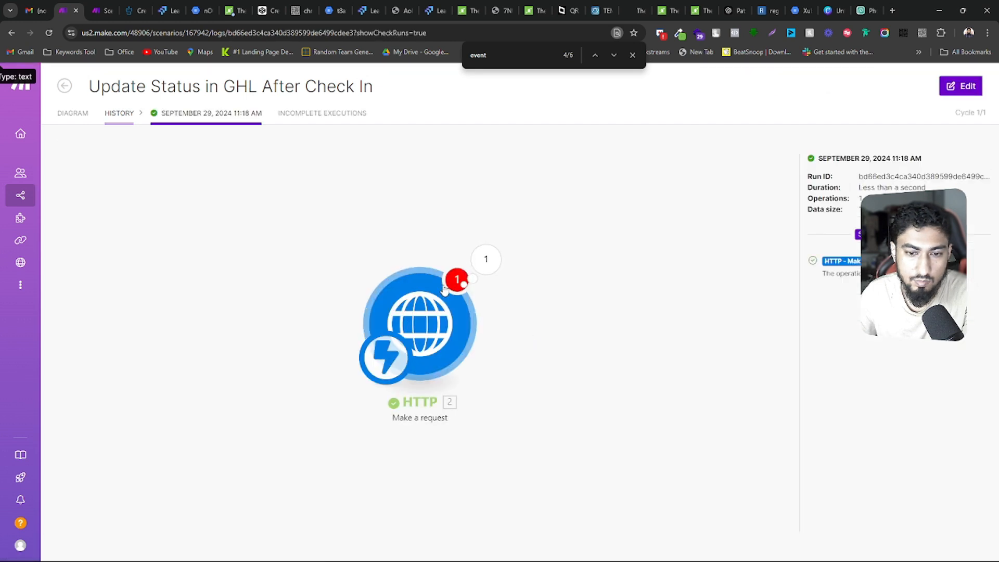
{"action": "left_click", "coordinate": [503, 260]}
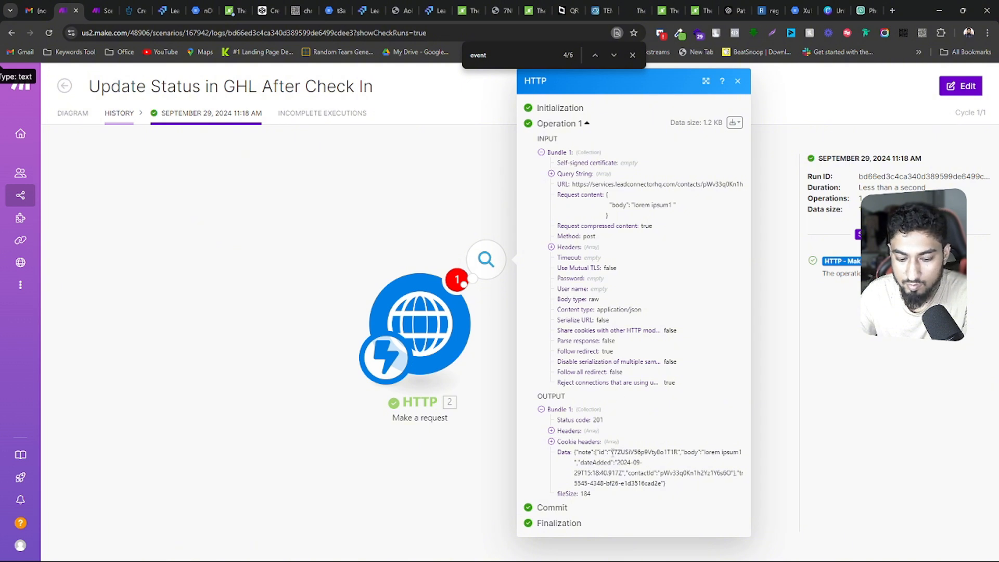
{"action": "key", "text": "ctrl+a"}
{"action": "type", "text": "8t44dl8or1xs8jtk56bllgr7e23e"}
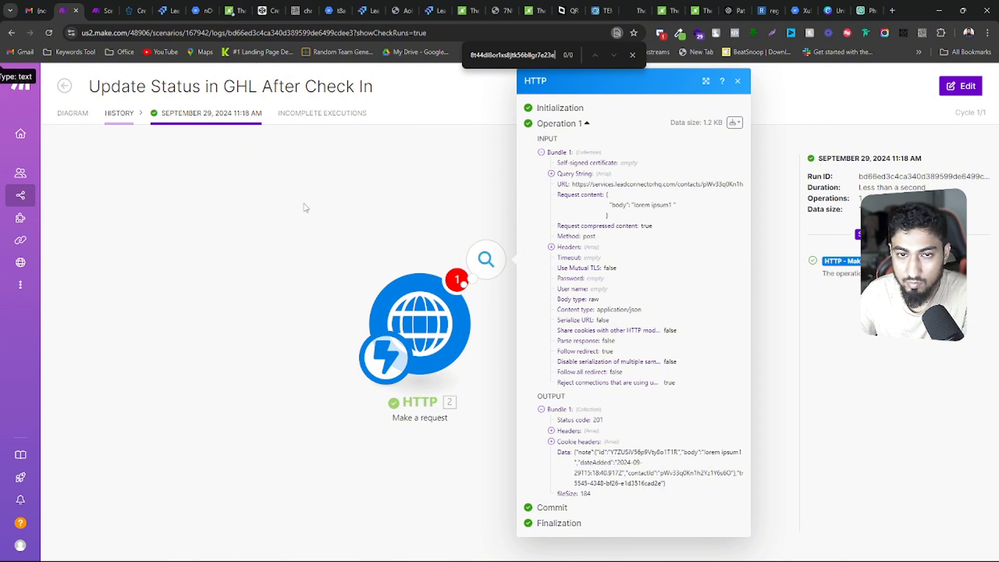
Open the scenario for editing from its diagram and start a run of only the HTTP module
{"action": "left_click", "coordinate": [79, 120]}
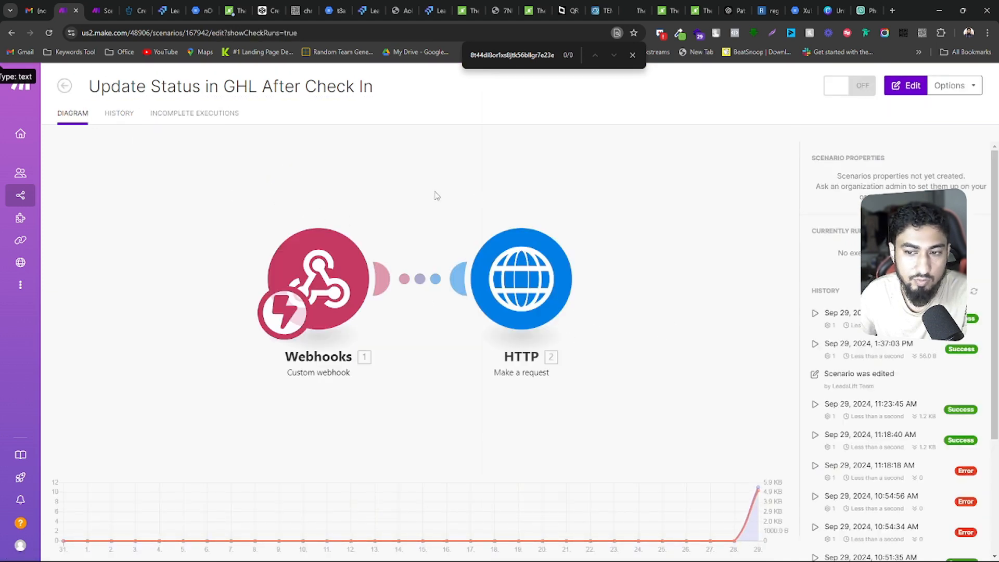
{"action": "right_click", "coordinate": [509, 284]}
{"action": "left_click", "coordinate": [510, 255]}
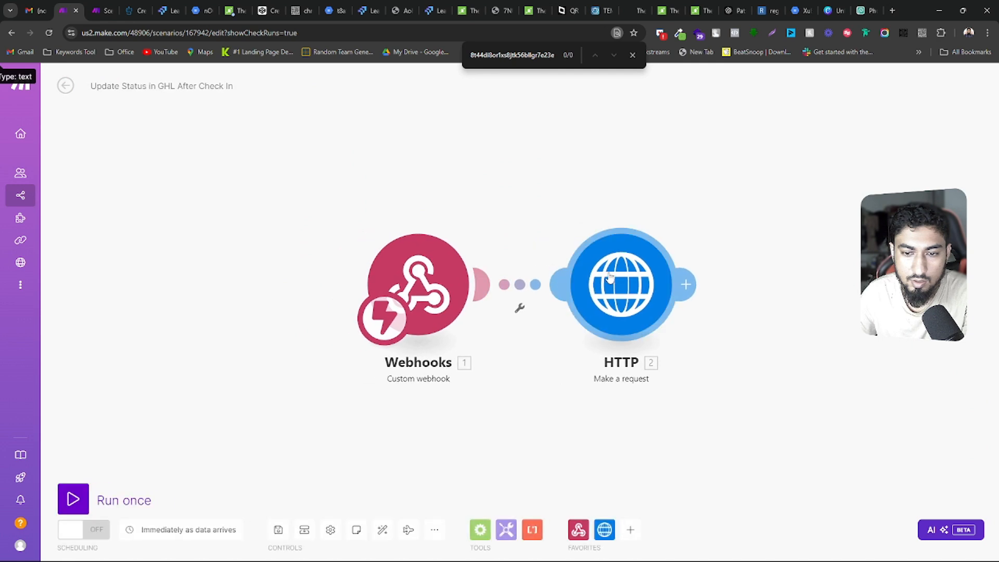
{"action": "right_click", "coordinate": [612, 283]}
{"action": "left_click", "coordinate": [662, 298]}
{"action": "left_click", "coordinate": [750, 450]}
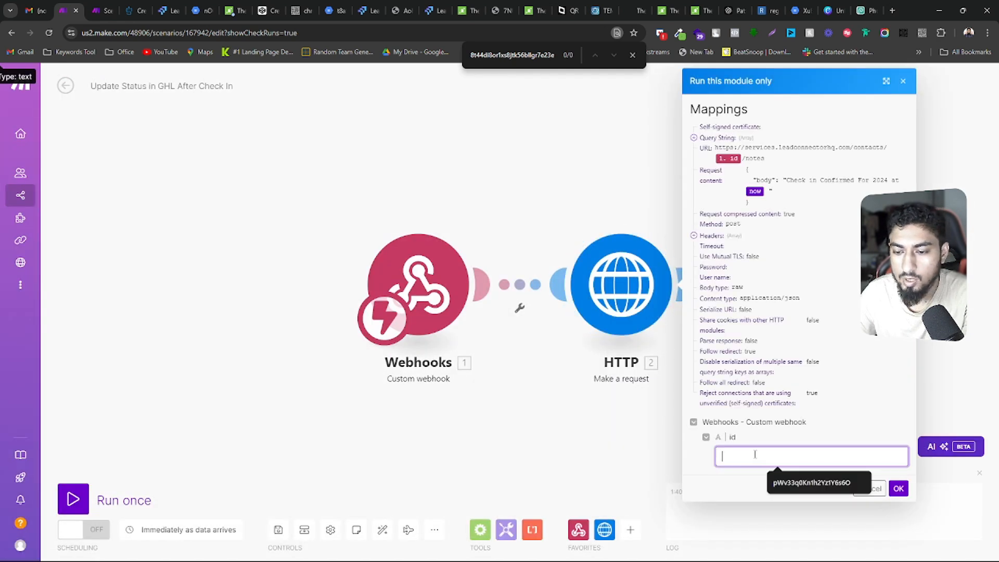
Copy the guest's contact ID from the LeadsLift URL and run Make's HTTP module with it as the webhook id value
{"action": "left_click", "coordinate": [165, 11]}
{"action": "right_click", "coordinate": [347, 37]}
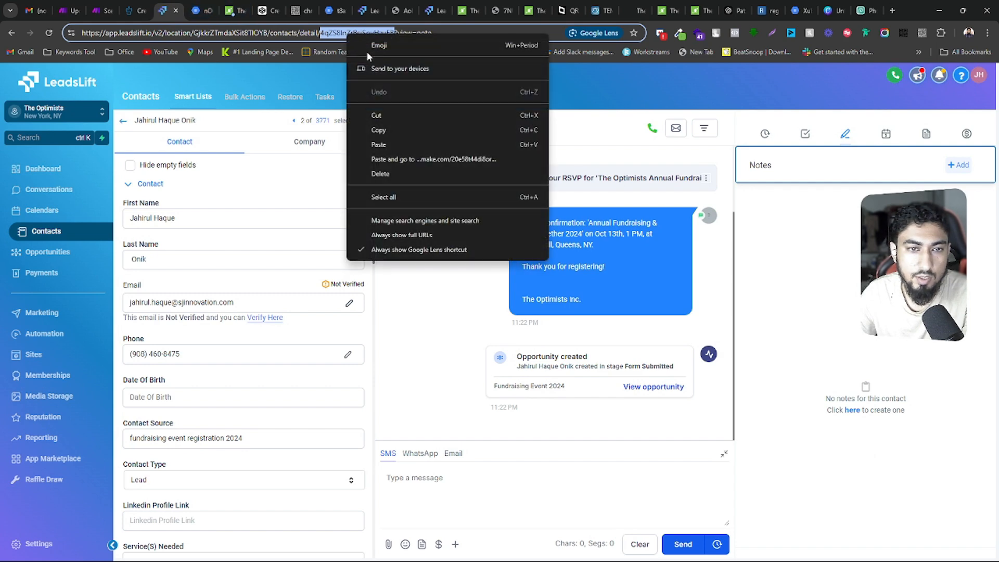
{"action": "left_click", "coordinate": [379, 130]}
{"action": "left_click", "coordinate": [93, 7]}
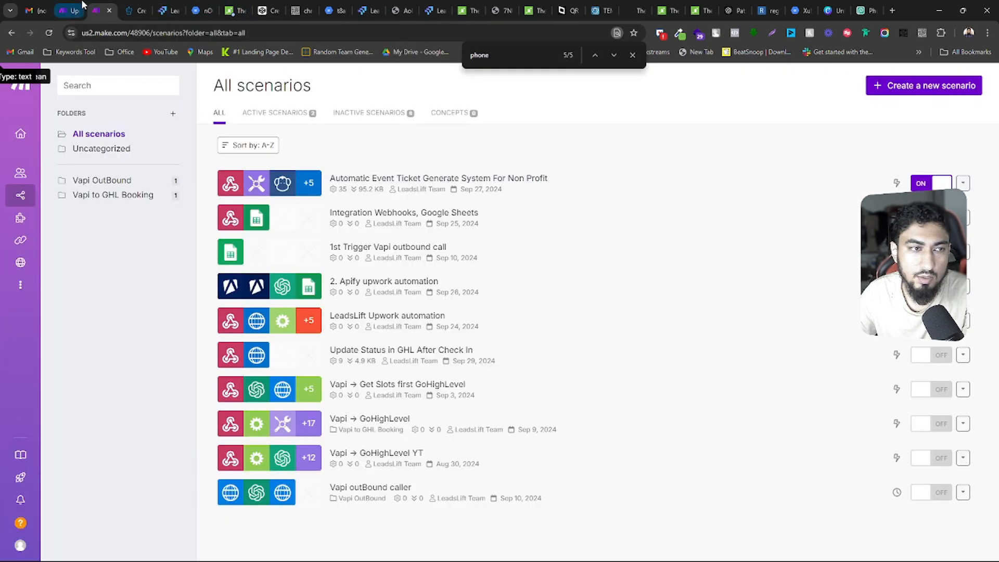
{"action": "left_click", "coordinate": [68, 10]}
{"action": "key", "text": "ctrl+v"}
{"action": "left_click", "coordinate": [897, 487]}
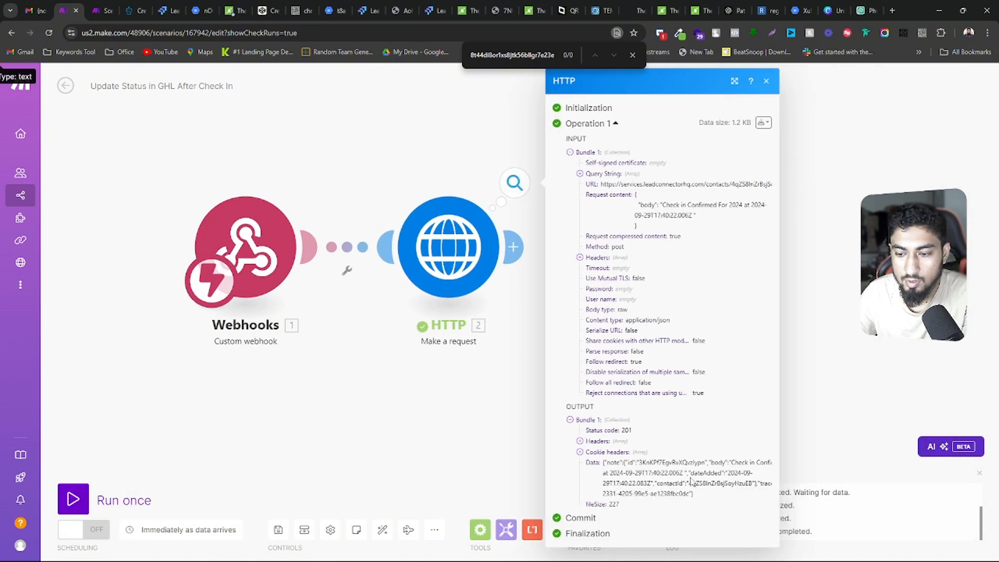
Switch to the guest's LeadsLift record, reload its notes and highlight the check-in note's text
{"action": "left_click", "coordinate": [169, 10]}
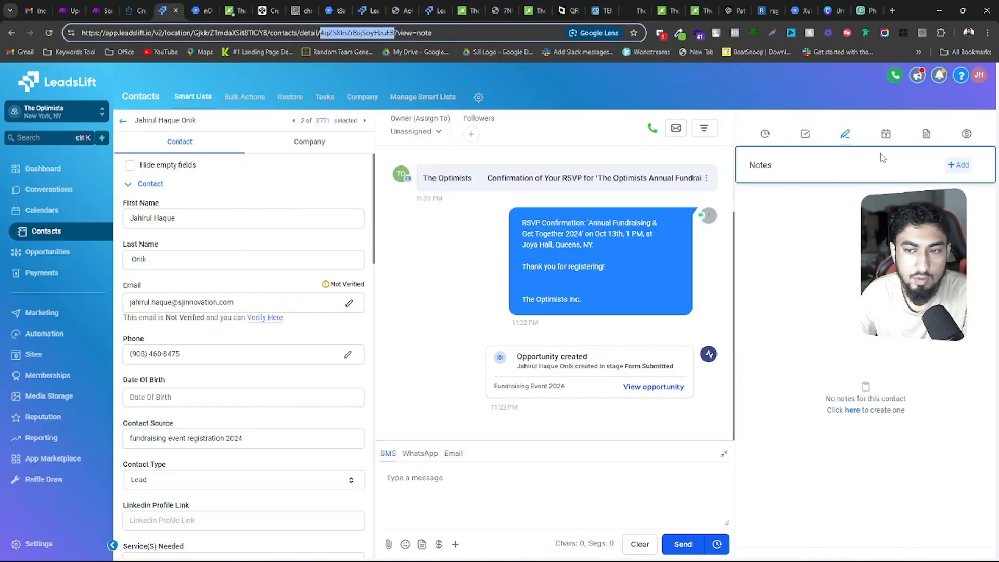
{"action": "left_click", "coordinate": [806, 135]}
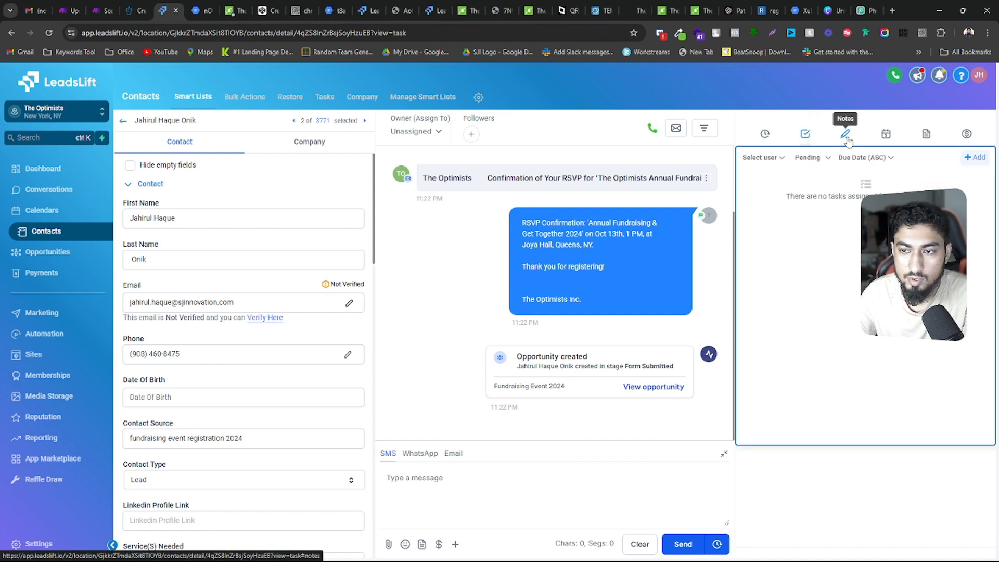
{"action": "left_click", "coordinate": [846, 136]}
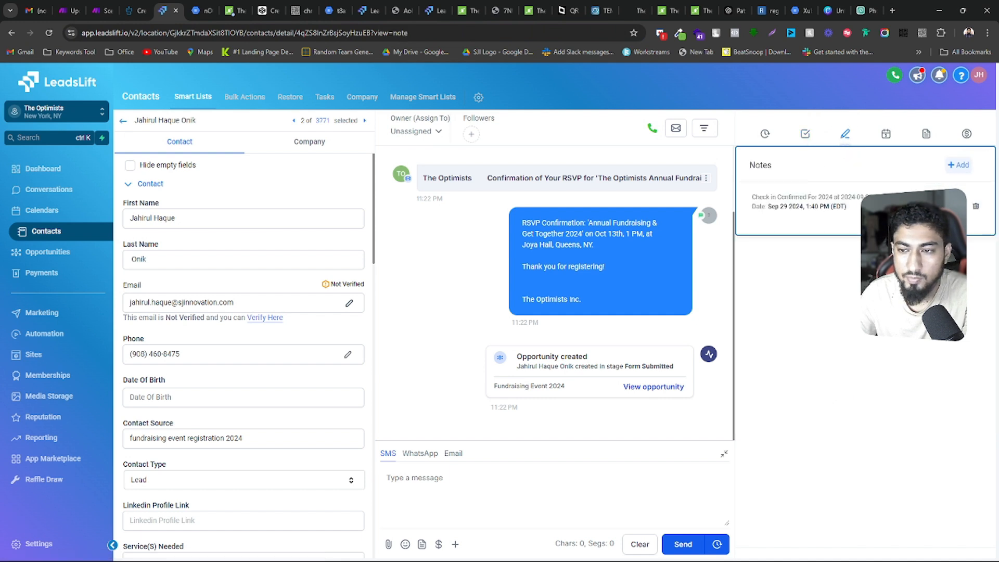
{"action": "left_click_drag", "start_coordinate": [879, 197], "coordinate": [752, 197]}
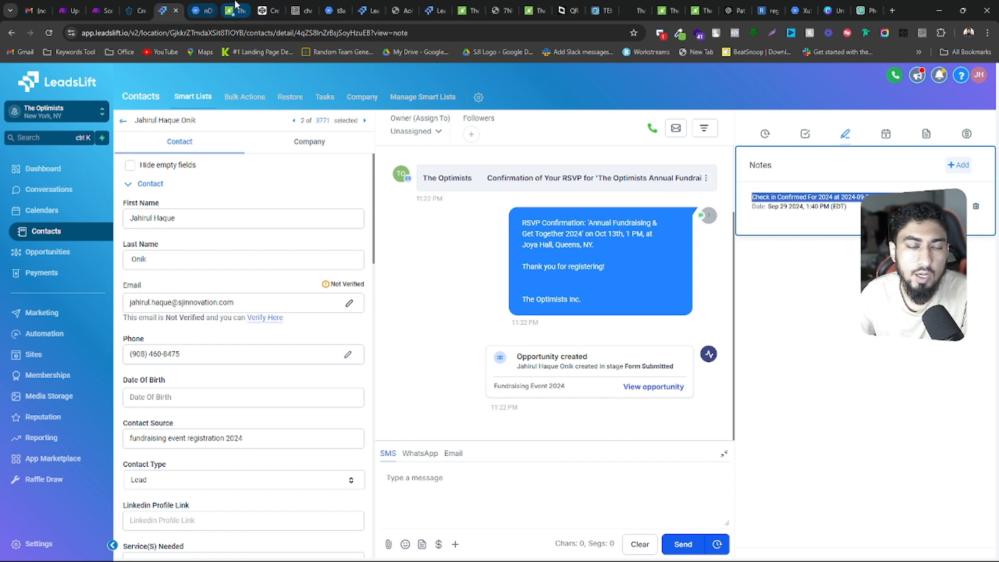
Switch to the event check-in page, dismiss its check-in alert, and return to the HTTP module's result in Make
{"action": "left_click", "coordinate": [75, 5]}
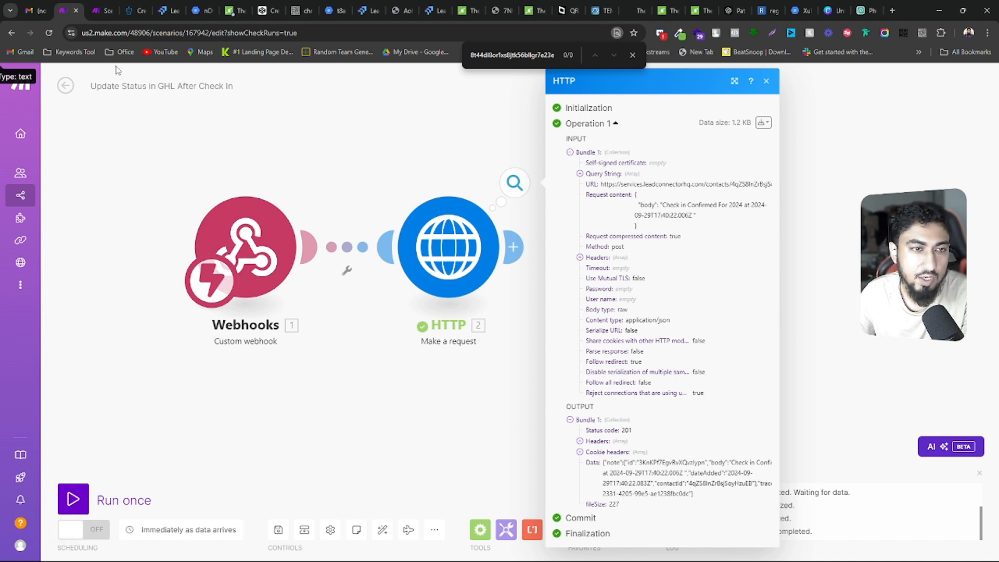
{"action": "left_click", "coordinate": [230, 7]}
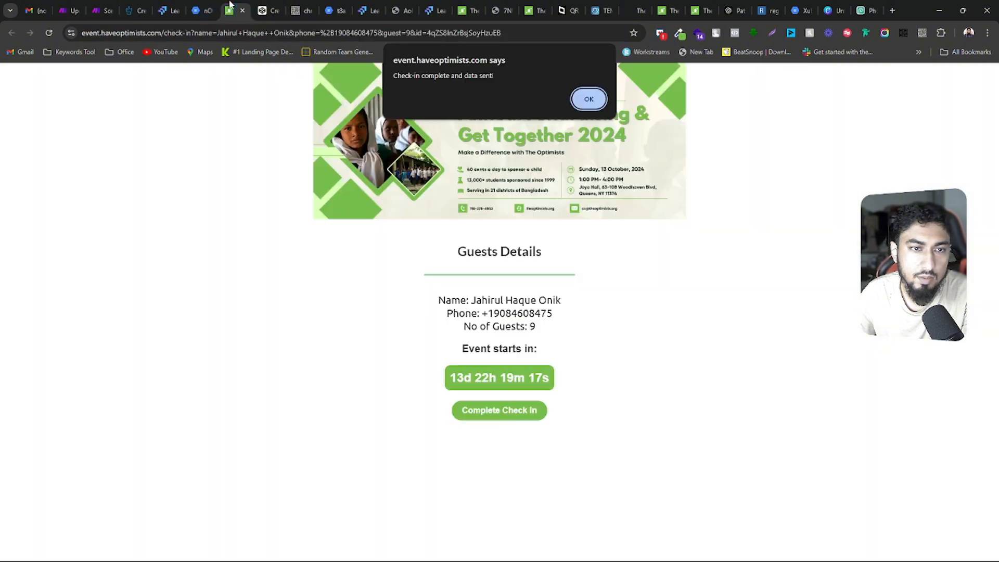
{"action": "left_click", "coordinate": [590, 99]}
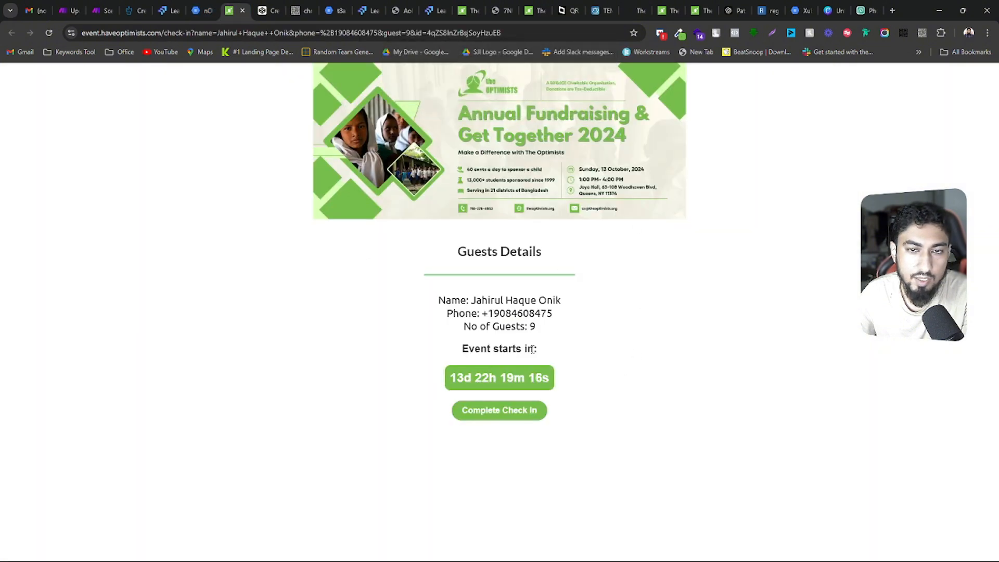
{"action": "left_click", "coordinate": [70, 6]}
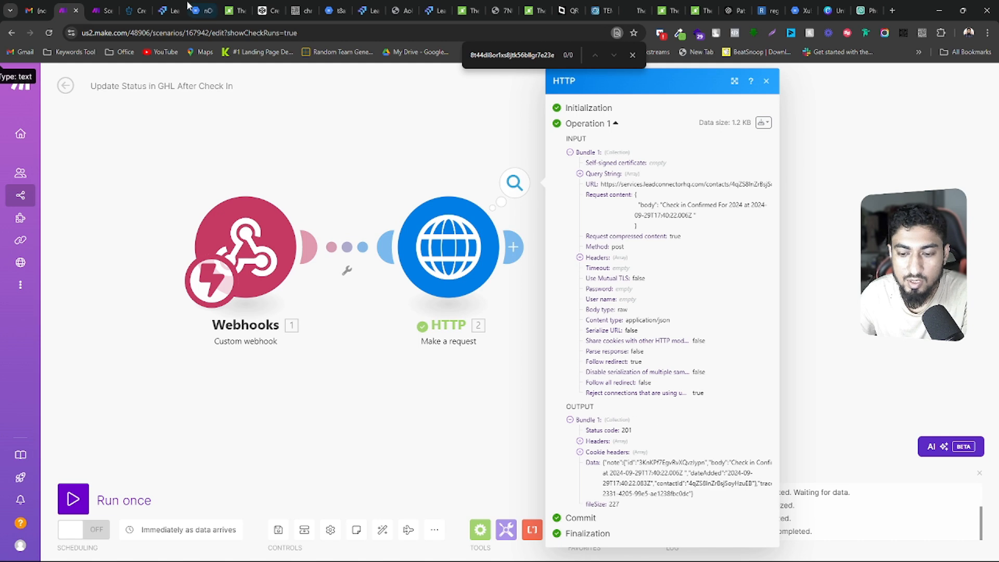
Switch to the guest's LeadsLift record and examine its contact fields down to the event registration ticket, tags and automation sections
{"action": "left_click", "coordinate": [166, 10]}
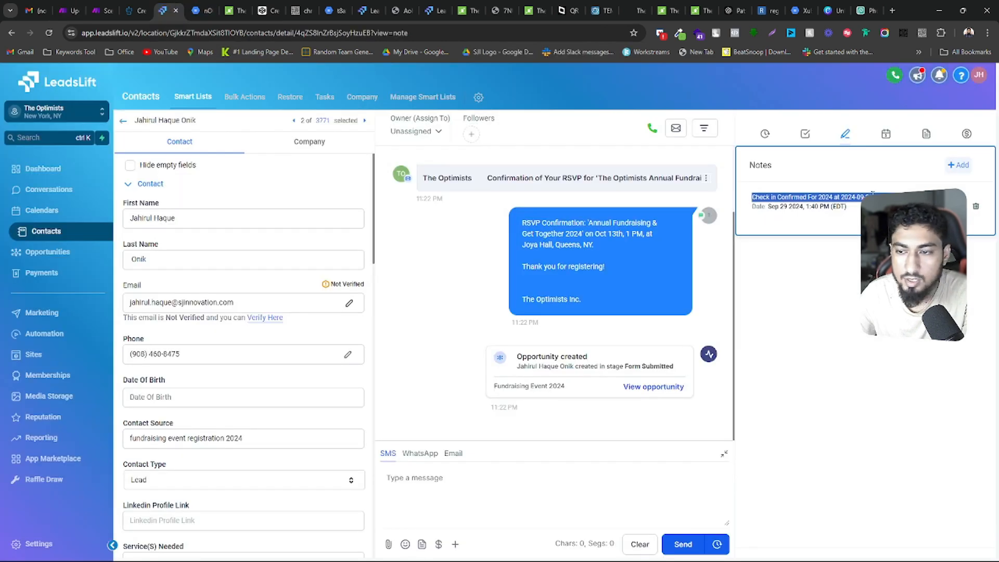
{"action": "scroll", "coordinate": [286, 384], "scroll_direction": "down", "scroll_amount": 2}
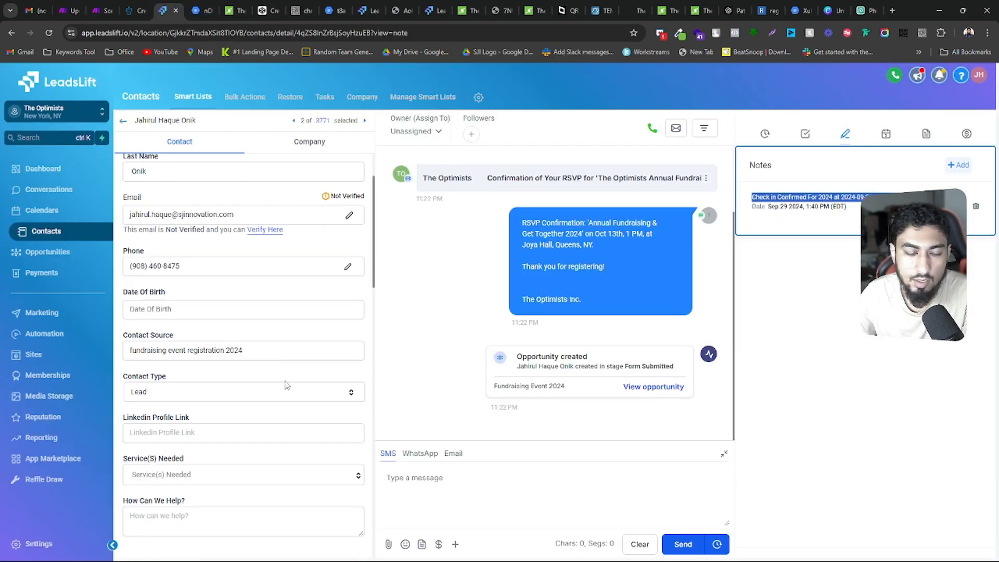
{"action": "scroll", "coordinate": [287, 385], "scroll_direction": "down", "scroll_amount": 8}
{"action": "scroll", "coordinate": [260, 369], "scroll_direction": "down", "scroll_amount": 1}
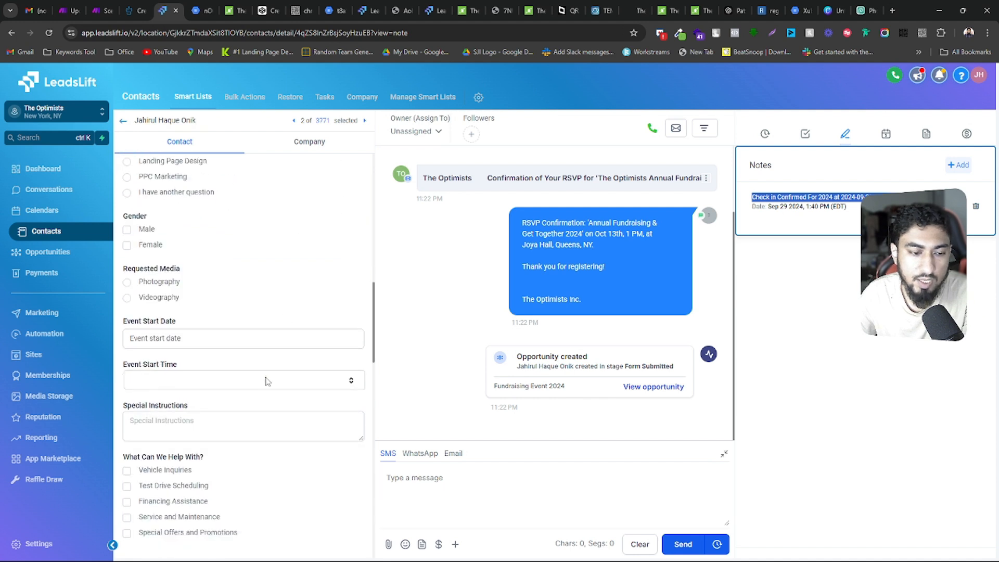
{"action": "scroll", "coordinate": [301, 388], "scroll_direction": "down", "scroll_amount": 5}
{"action": "left_click", "coordinate": [365, 120]}
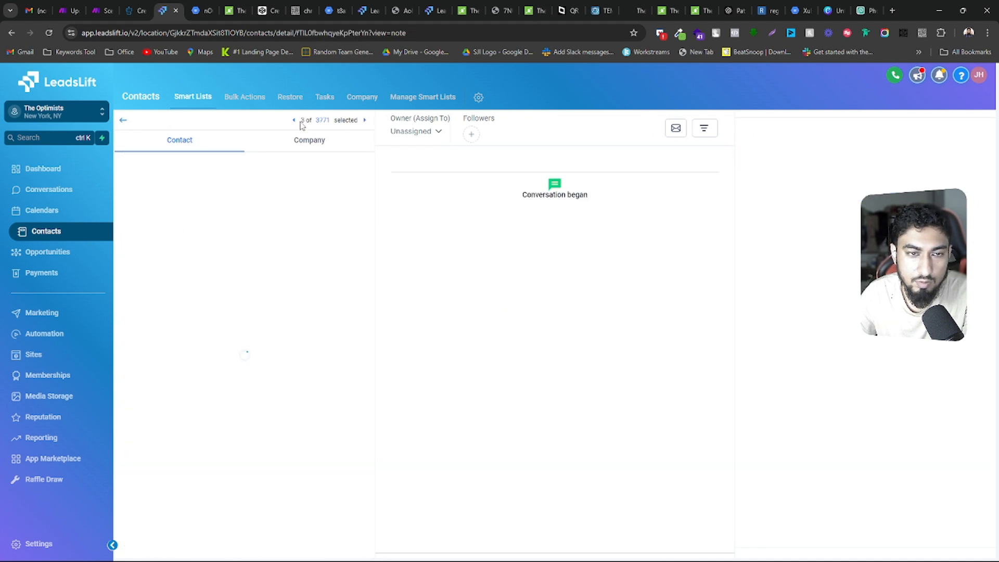
{"action": "left_click", "coordinate": [295, 121]}
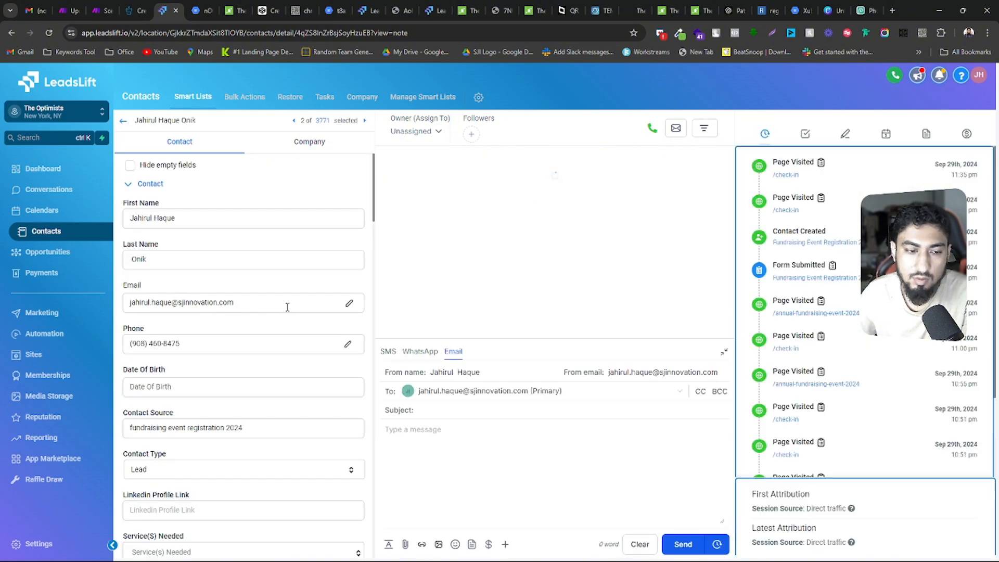
{"action": "scroll", "coordinate": [242, 360], "scroll_direction": "down", "scroll_amount": 4}
{"action": "scroll", "coordinate": [241, 360], "scroll_direction": "down", "scroll_amount": 15}
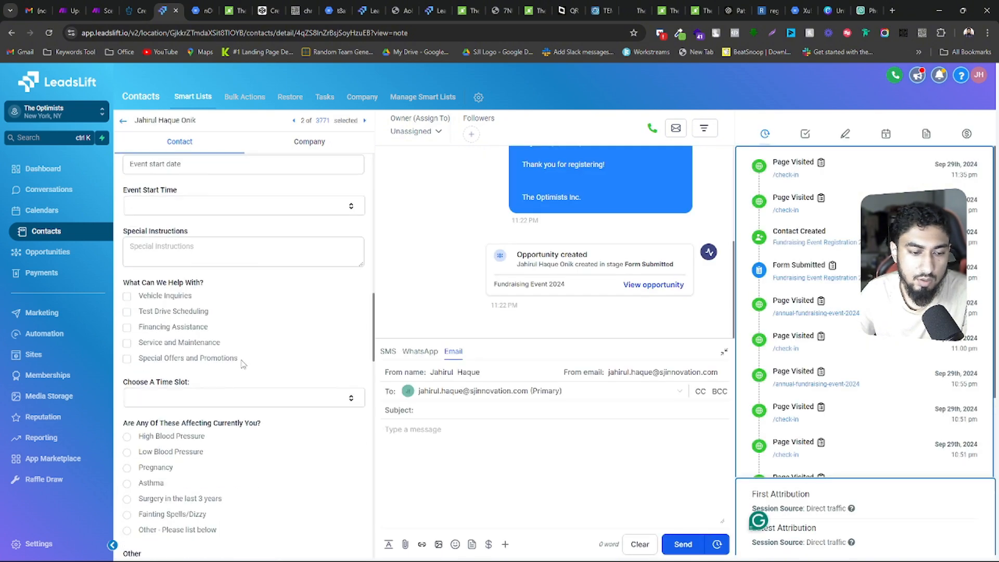
{"action": "scroll", "coordinate": [242, 366], "scroll_direction": "down", "scroll_amount": 5}
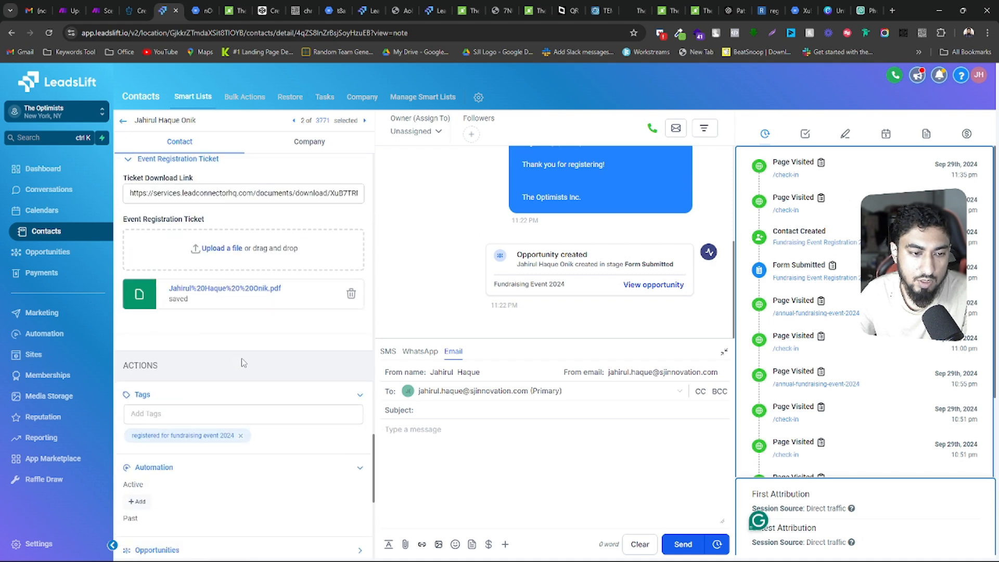
{"action": "scroll", "coordinate": [242, 363], "scroll_direction": "down", "scroll_amount": 2}
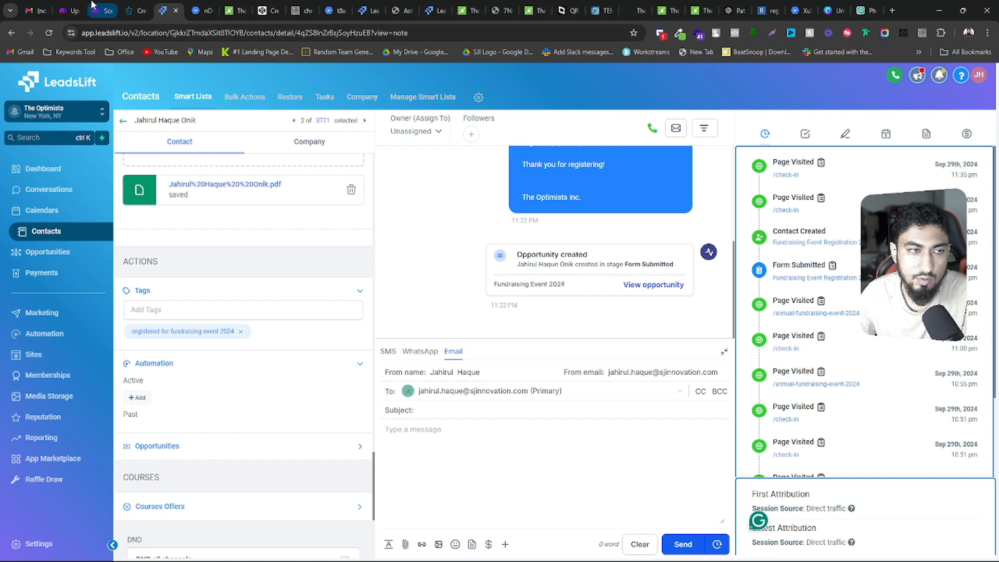
Open the "ticket generation for 13th oct event" workflow from The Optimists account's recent automation workflows
{"action": "left_click", "coordinate": [366, 11]}
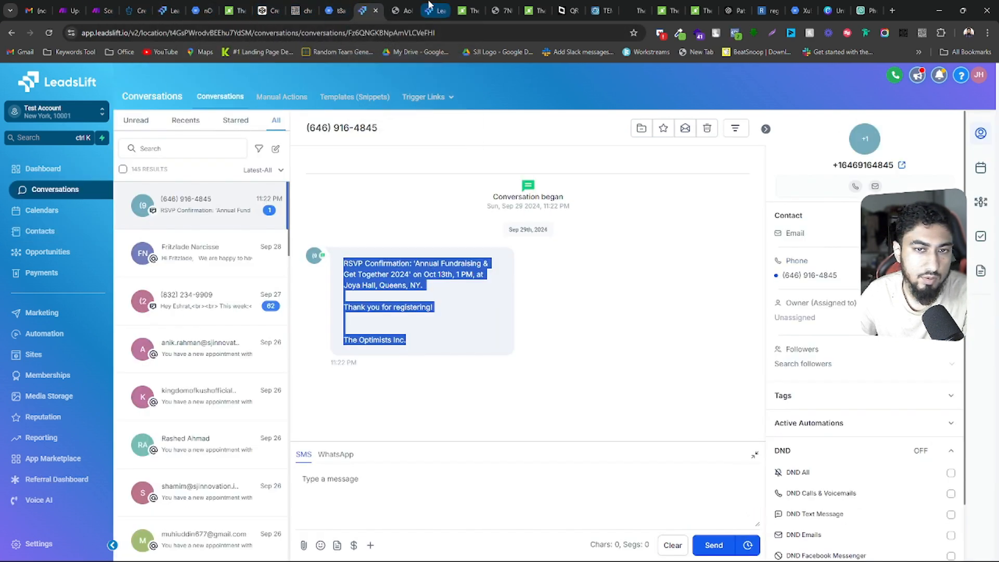
{"action": "left_click", "coordinate": [171, 6]}
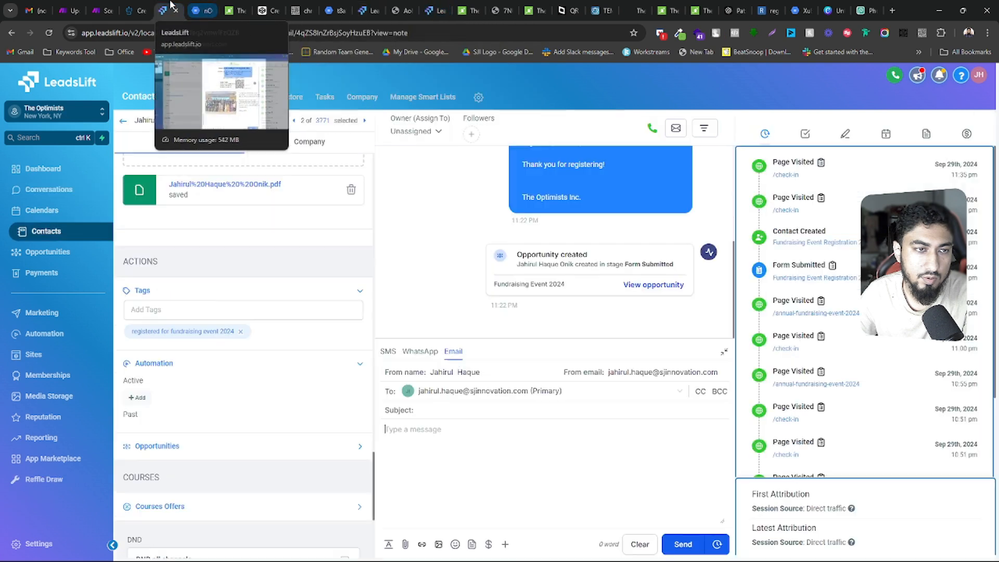
{"action": "left_click", "coordinate": [67, 333]}
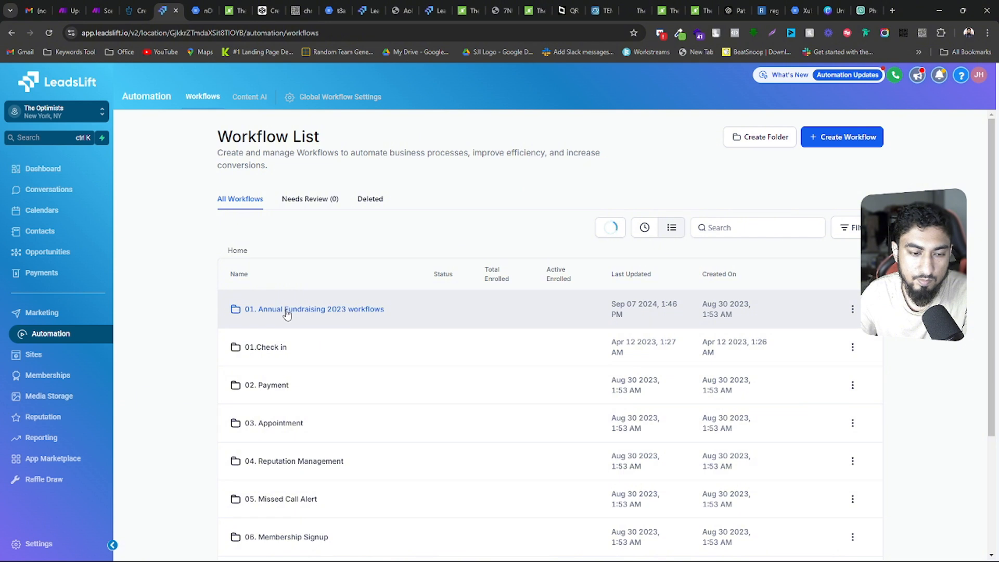
{"action": "left_click", "coordinate": [644, 228]}
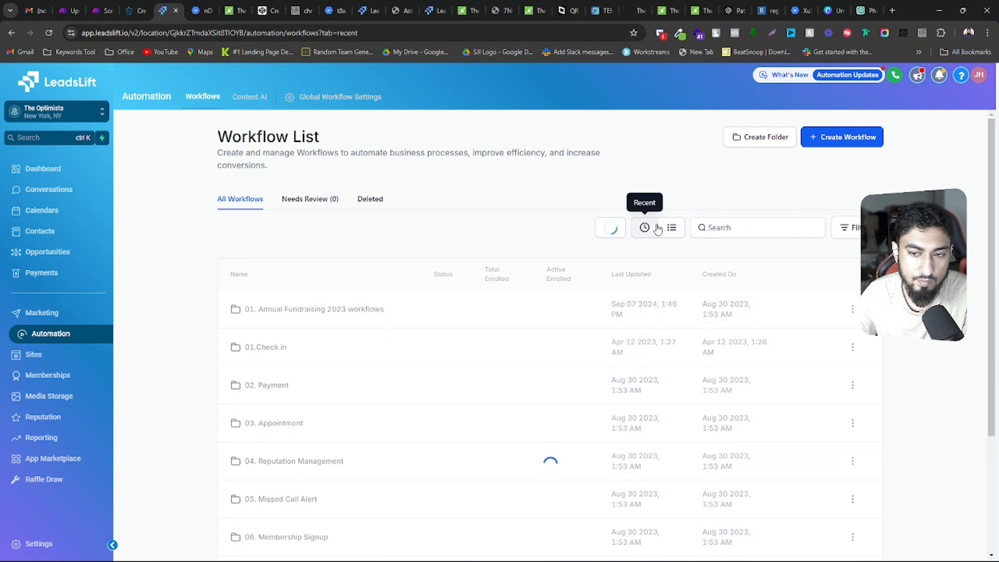
{"action": "left_click", "coordinate": [330, 312]}
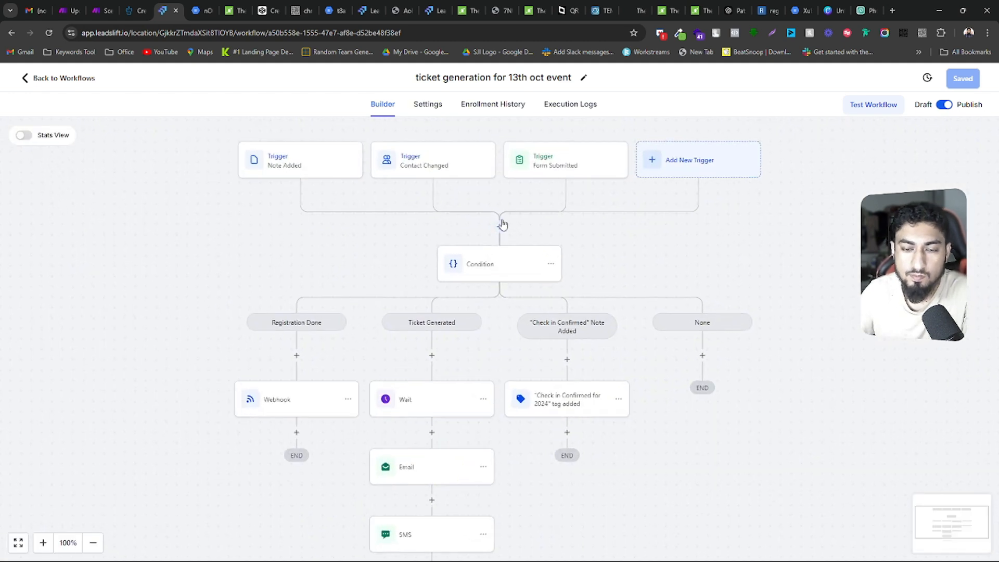
Examine the workflow's branches and view the active contacts of the Wait action under Ticket Generated
{"action": "left_click_drag", "start_coordinate": [686, 266], "coordinate": [659, 181]}
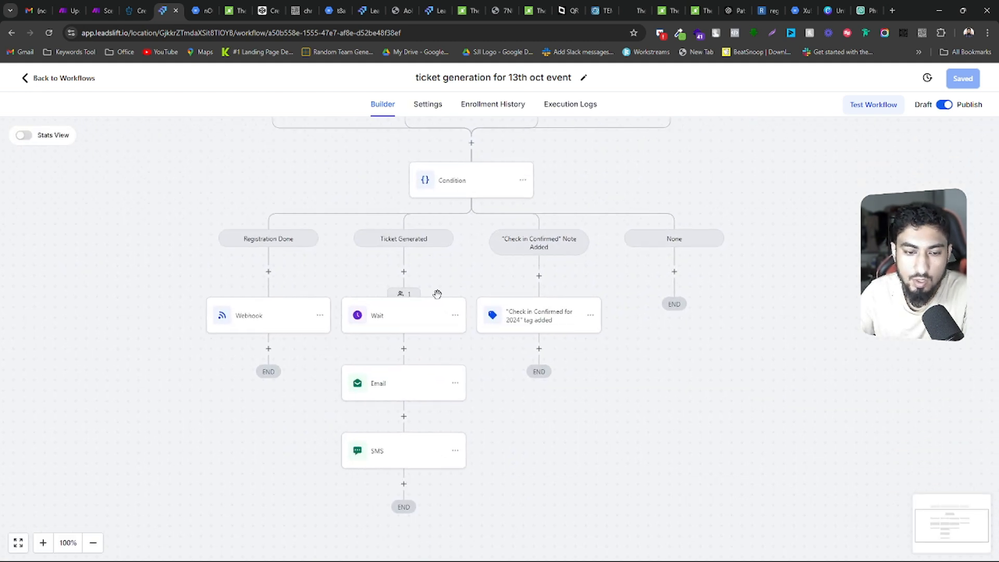
{"action": "left_click", "coordinate": [410, 299]}
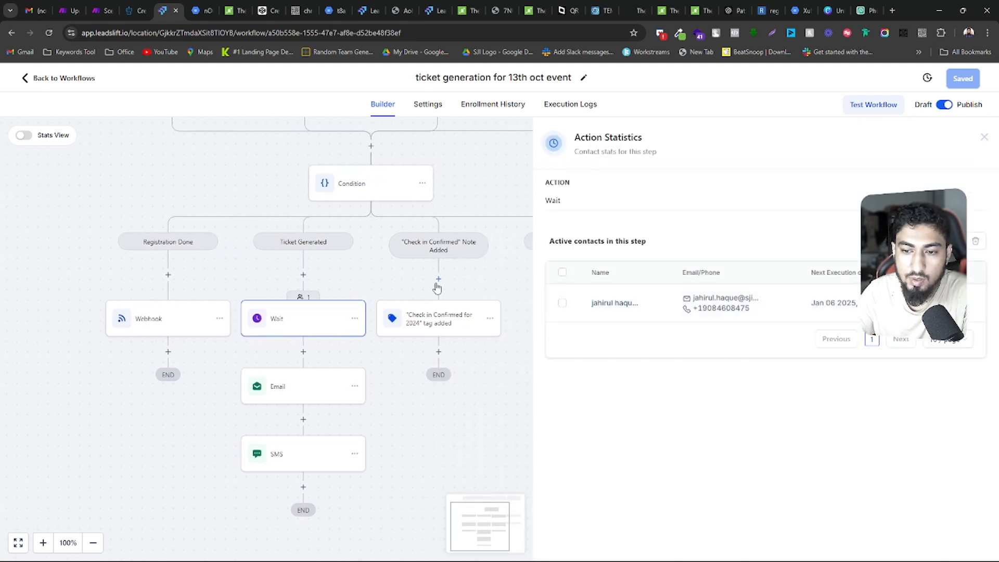
{"action": "left_click_drag", "start_coordinate": [380, 287], "coordinate": [384, 315]}
{"action": "left_click_drag", "start_coordinate": [242, 190], "coordinate": [220, 211]}
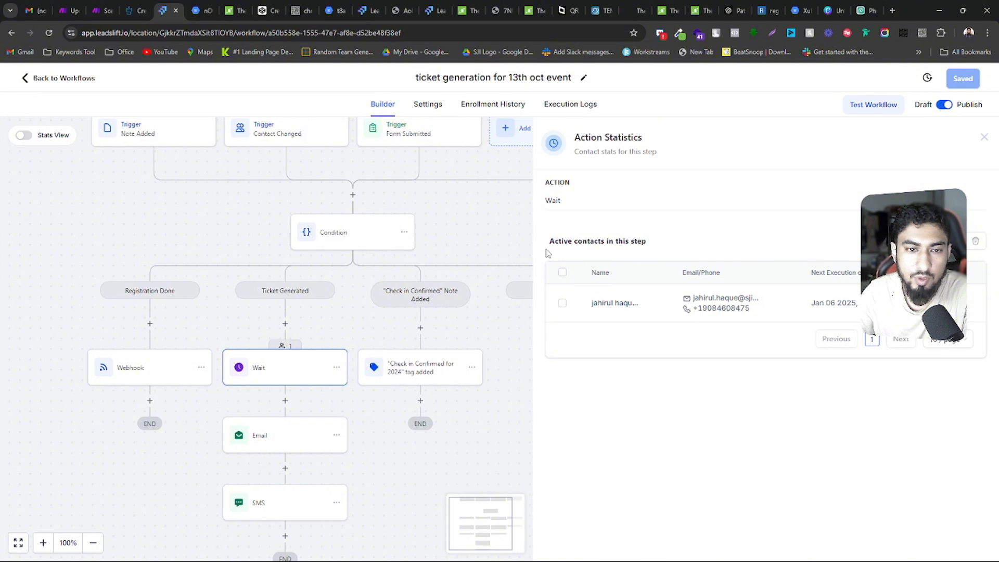
Review the Note Added trigger, and highlight the note description value "Check in Confirmed" in the Condition's check-in branch
{"action": "left_click_drag", "start_coordinate": [501, 225], "coordinate": [478, 233]}
{"action": "left_click", "coordinate": [119, 140]}
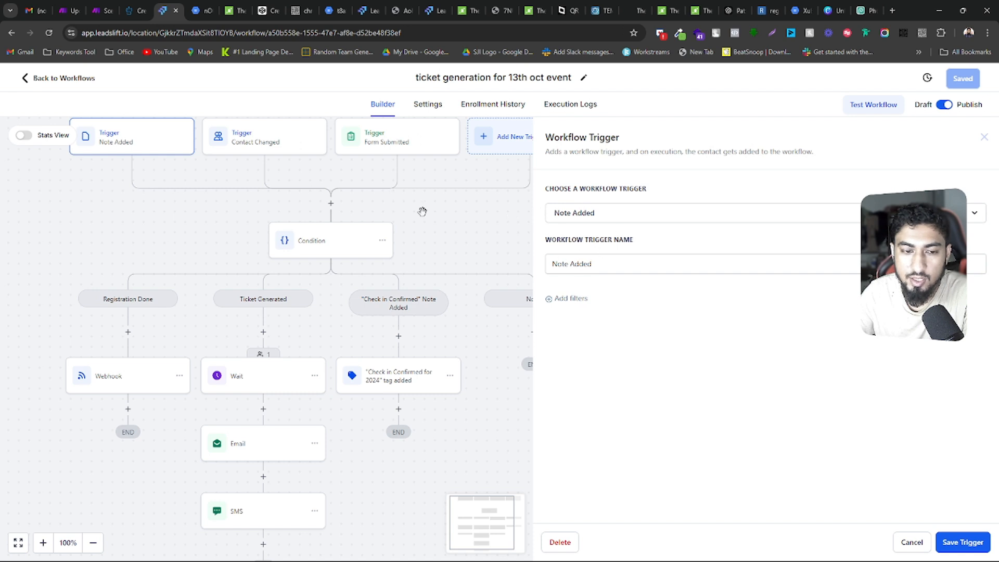
{"action": "left_click_drag", "start_coordinate": [423, 211], "coordinate": [440, 234]}
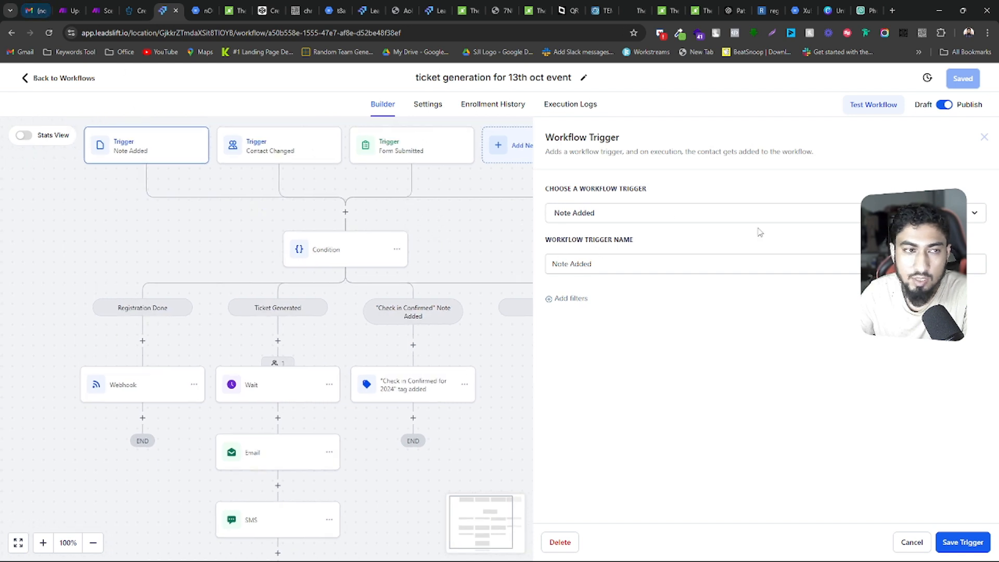
{"action": "left_click_drag", "start_coordinate": [488, 358], "coordinate": [482, 352]}
{"action": "left_click", "coordinate": [352, 252]}
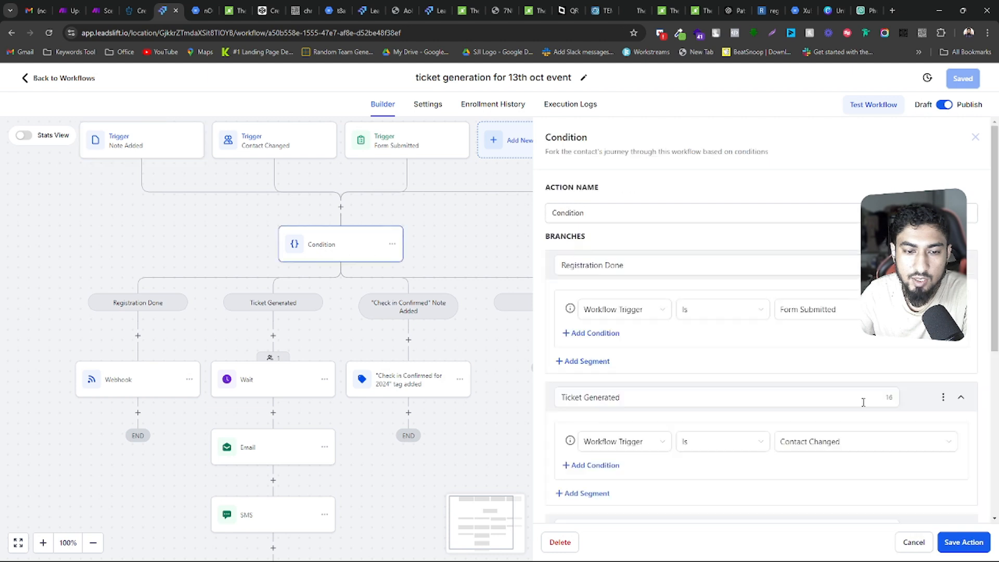
{"action": "scroll", "coordinate": [885, 411], "scroll_direction": "down", "scroll_amount": 5}
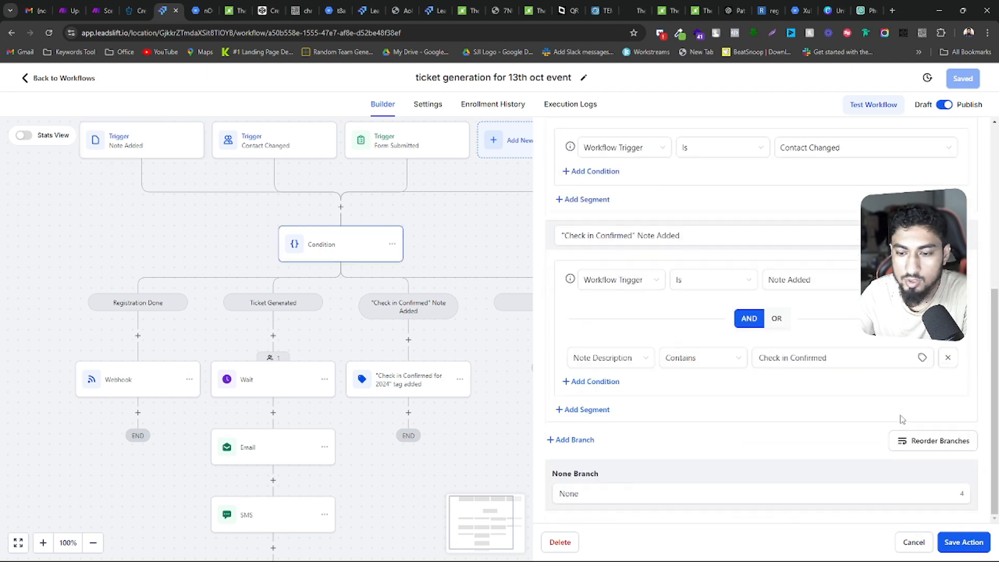
{"action": "left_click", "coordinate": [638, 240]}
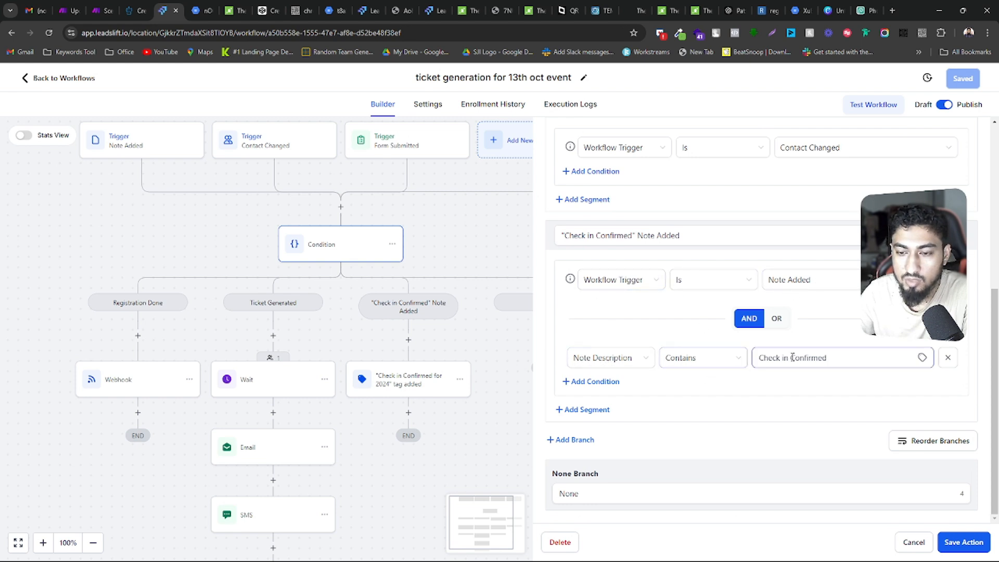
{"action": "left_click_drag", "start_coordinate": [833, 357], "coordinate": [755, 358]}
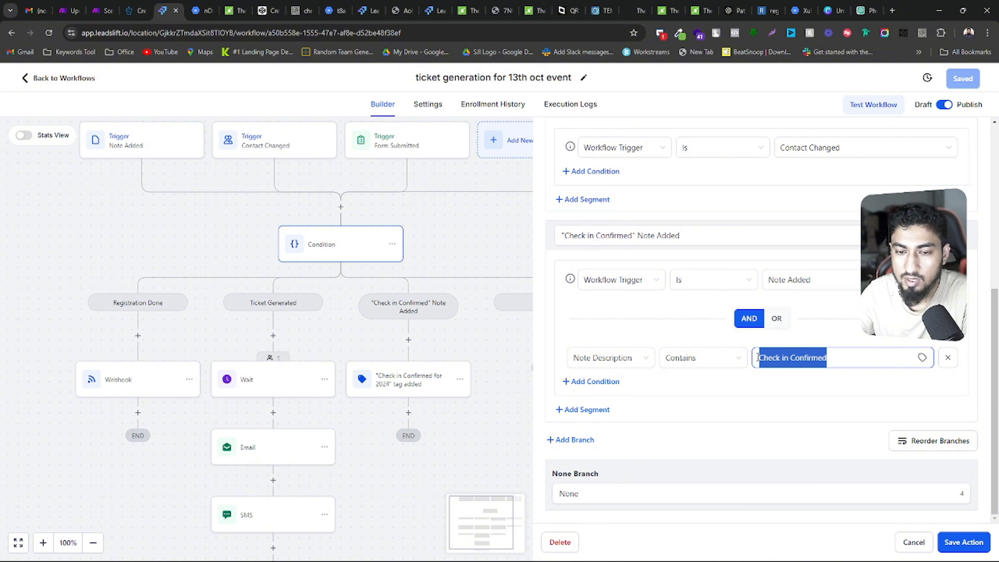
Move the Wait action from the Ticket Generated branch to the start of the "Check in Confirmed" Note Added branch and save the workflow
{"action": "left_click", "coordinate": [264, 362]}
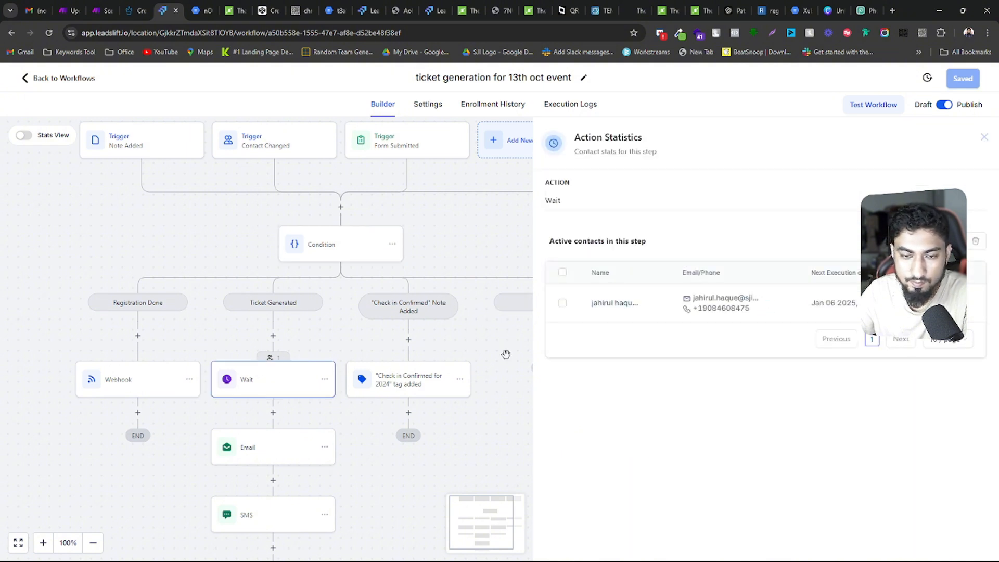
{"action": "scroll", "coordinate": [332, 370], "scroll_direction": "down", "scroll_amount": 1}
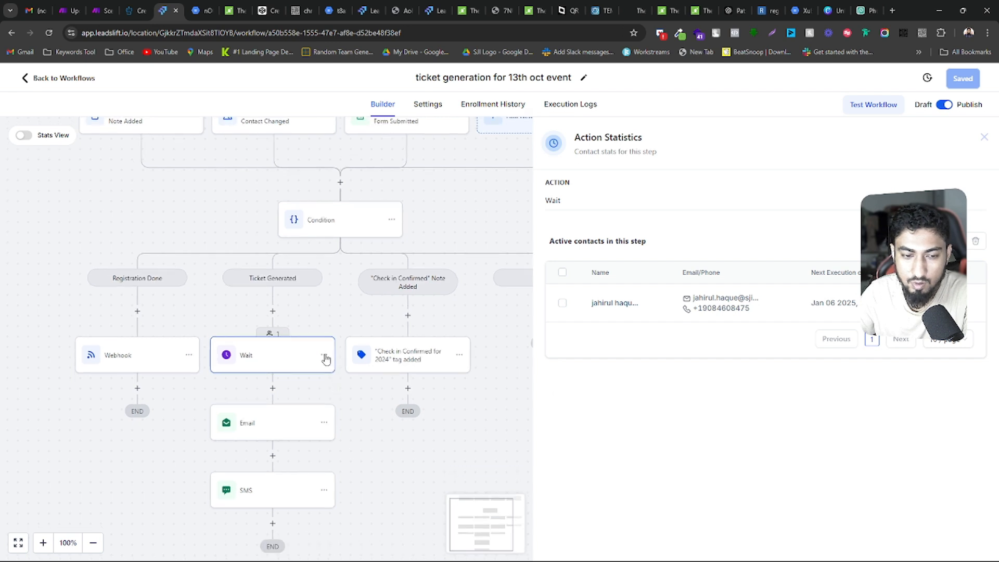
{"action": "left_click", "coordinate": [324, 355]}
{"action": "mouse_move", "coordinate": [364, 415]}
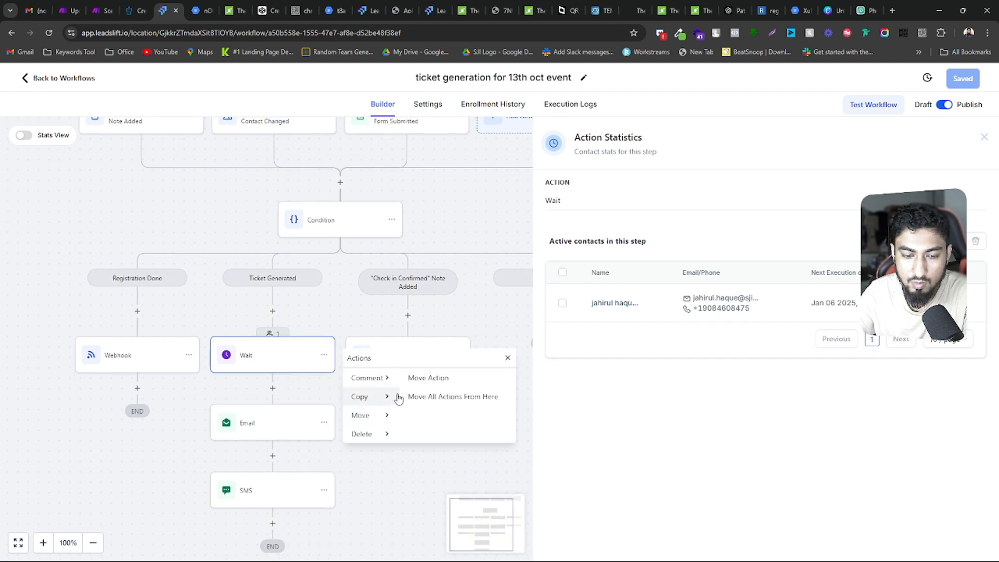
{"action": "left_click", "coordinate": [415, 379]}
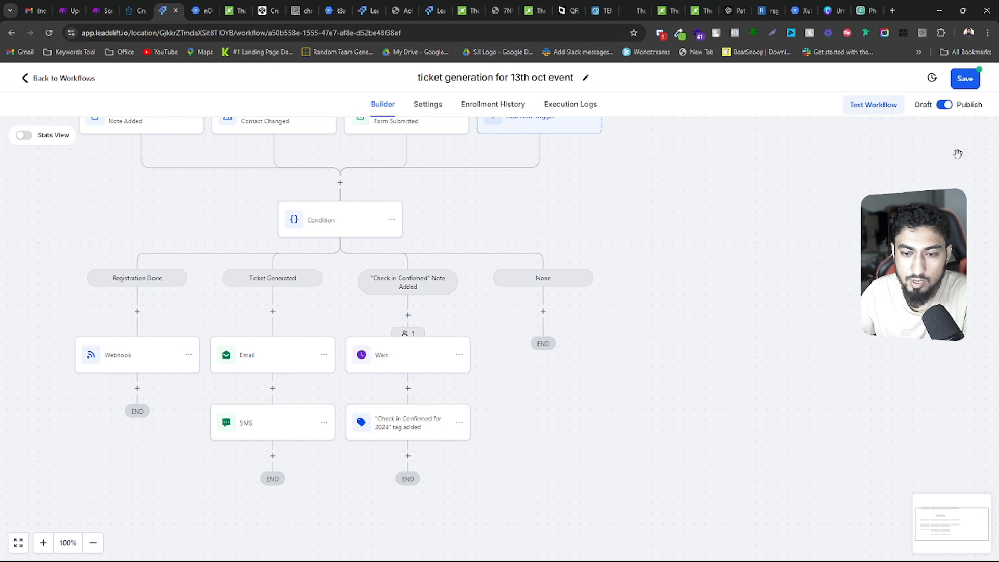
{"action": "left_click", "coordinate": [965, 78]}
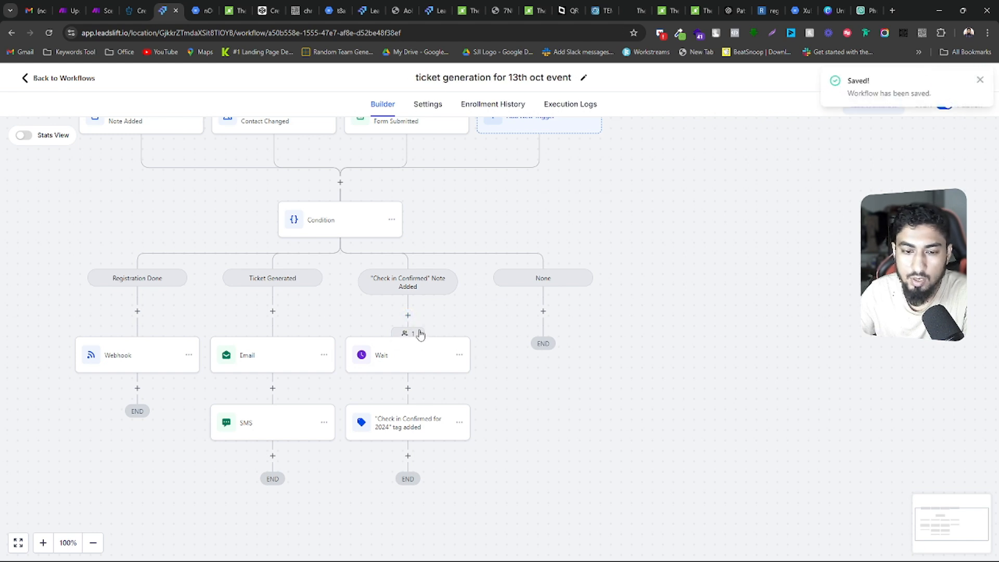
Select the active contact in the moved Wait action and push it on to the workflow's next step
{"action": "left_click", "coordinate": [417, 333]}
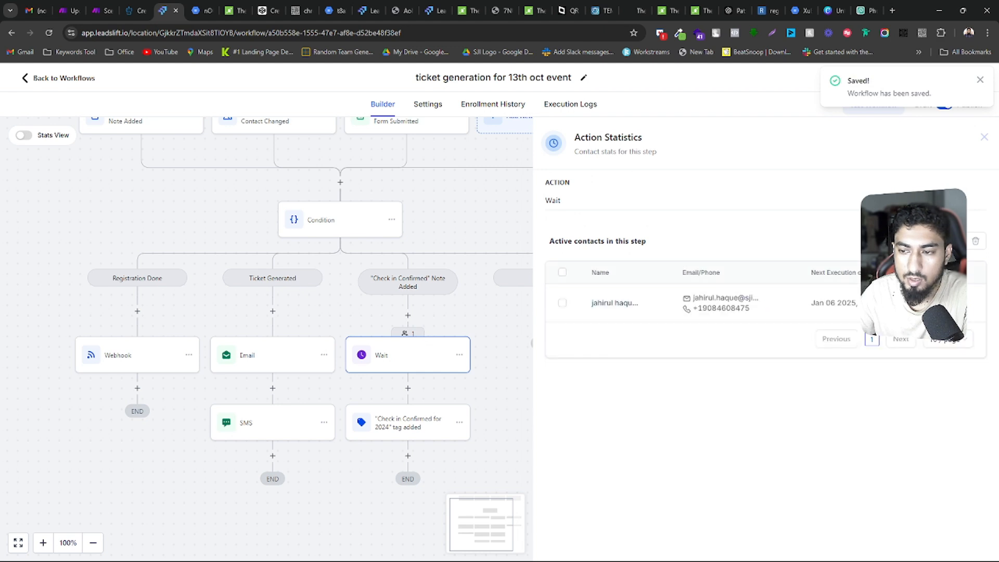
{"action": "left_click", "coordinate": [562, 303]}
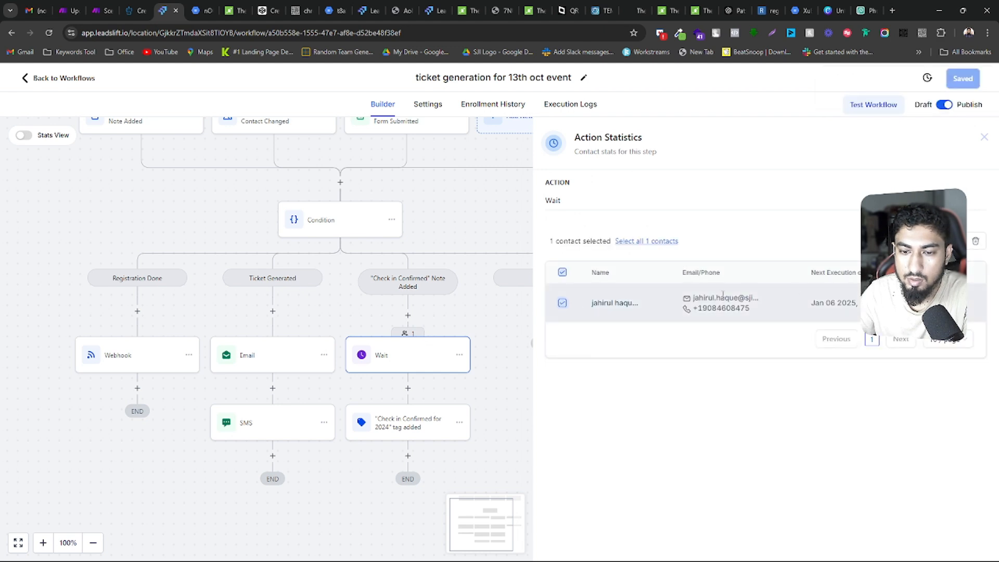
{"action": "left_click", "coordinate": [975, 241]}
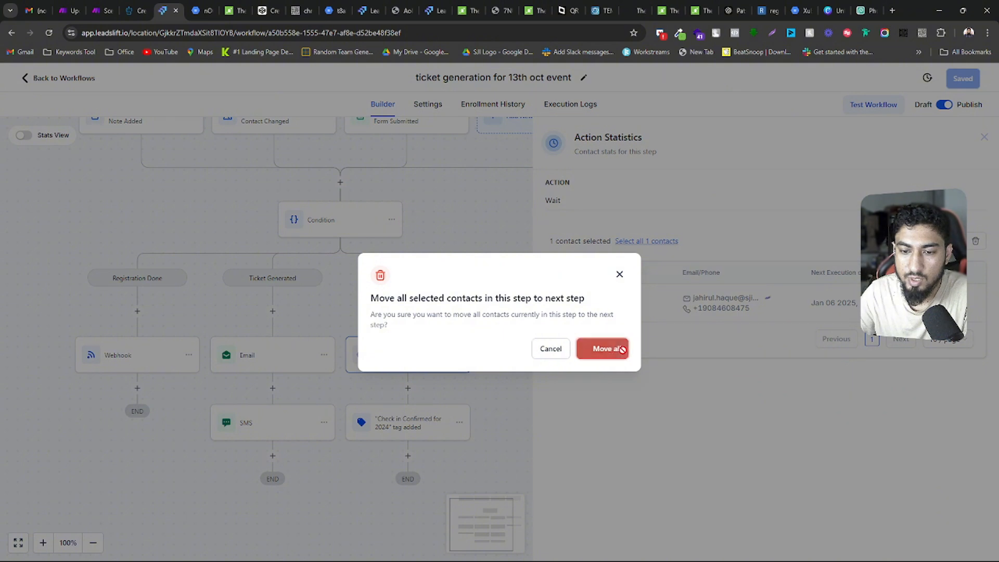
{"action": "left_click", "coordinate": [617, 350]}
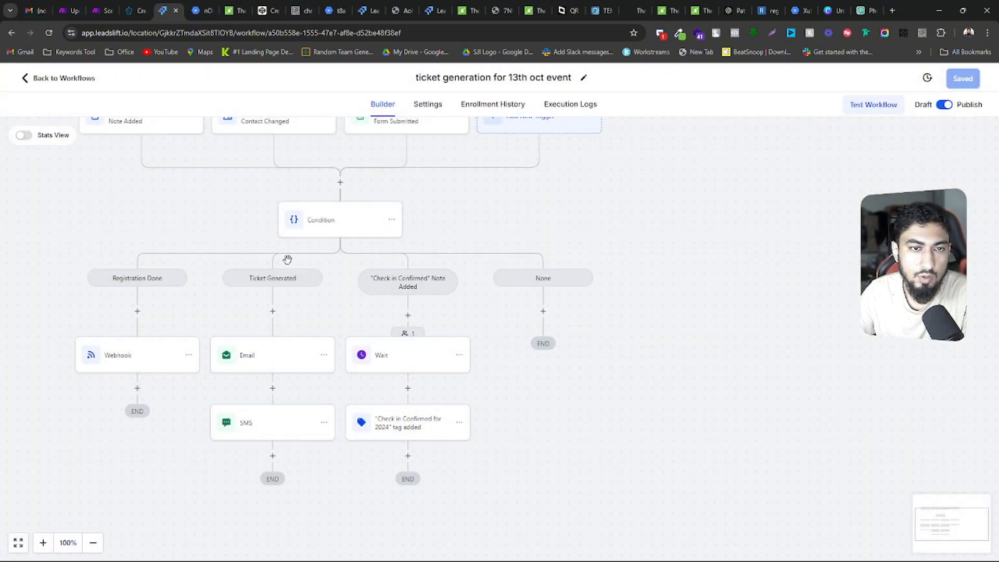
Reload the workflow diagram by visiting its settings and enrollment history, and check the Wait action for active contacts
{"action": "left_click", "coordinate": [428, 104]}
{"action": "left_click", "coordinate": [386, 107]}
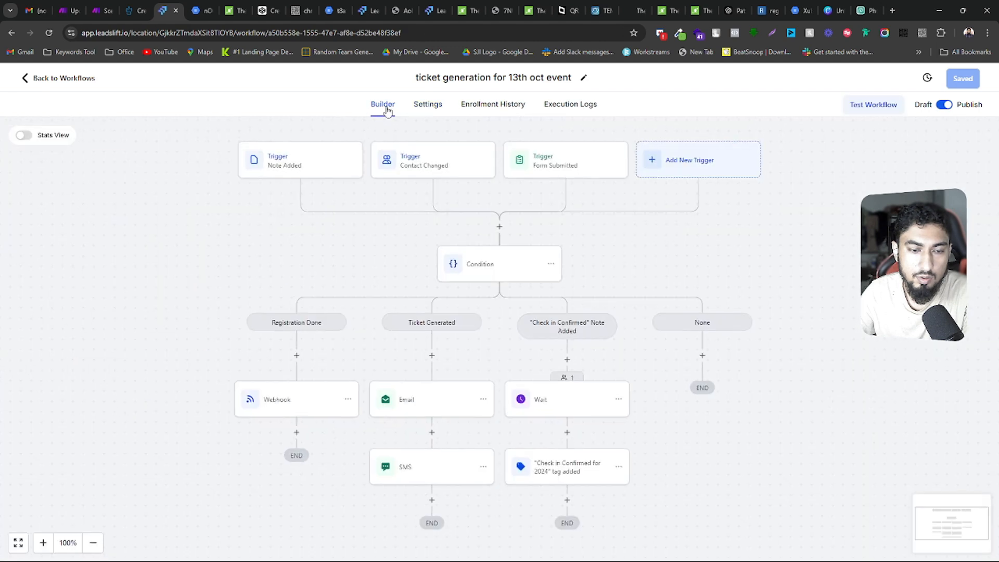
{"action": "left_click_drag", "start_coordinate": [688, 443], "coordinate": [588, 376]}
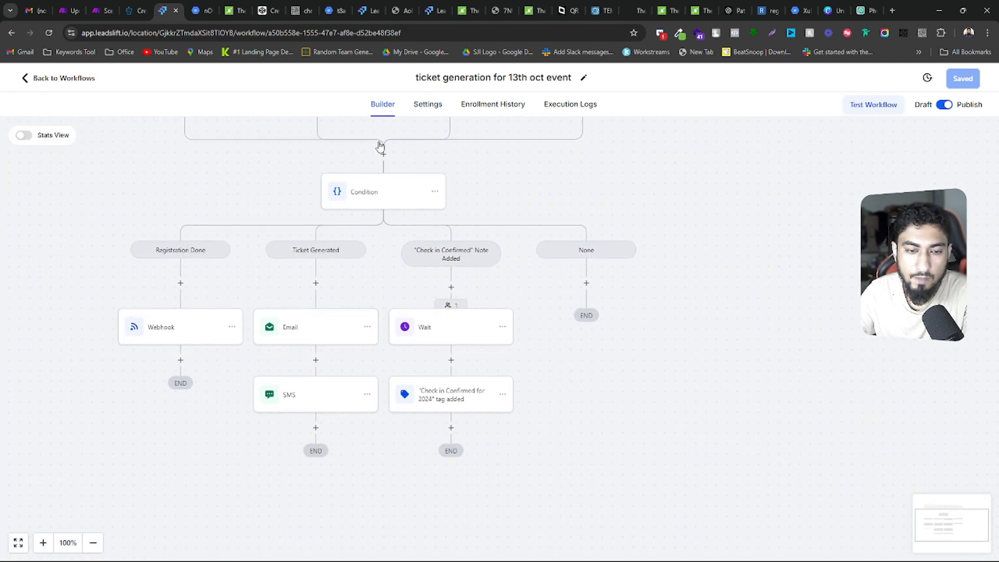
{"action": "left_click_drag", "start_coordinate": [555, 183], "coordinate": [597, 232]}
{"action": "left_click", "coordinate": [428, 105]}
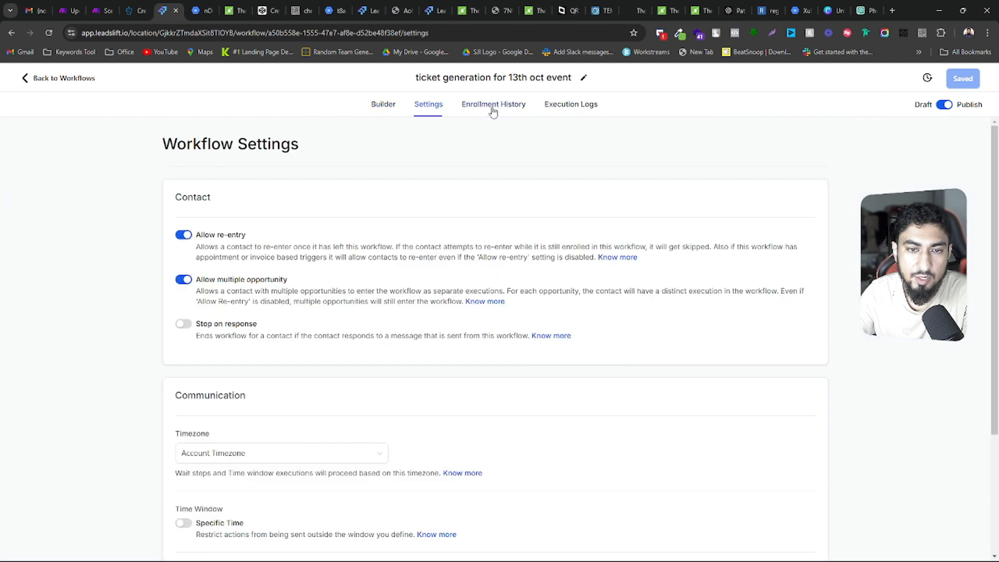
{"action": "left_click", "coordinate": [493, 106]}
{"action": "left_click", "coordinate": [382, 104]}
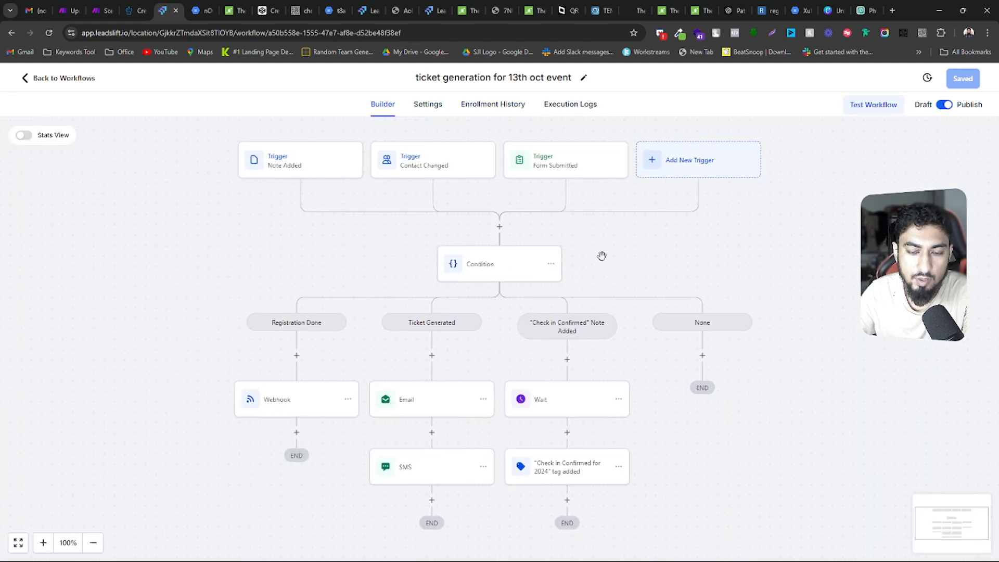
Review the Condition's branches and the Contact Changed trigger's Ticket Download Link filter
{"action": "left_click_drag", "start_coordinate": [601, 256], "coordinate": [568, 190]}
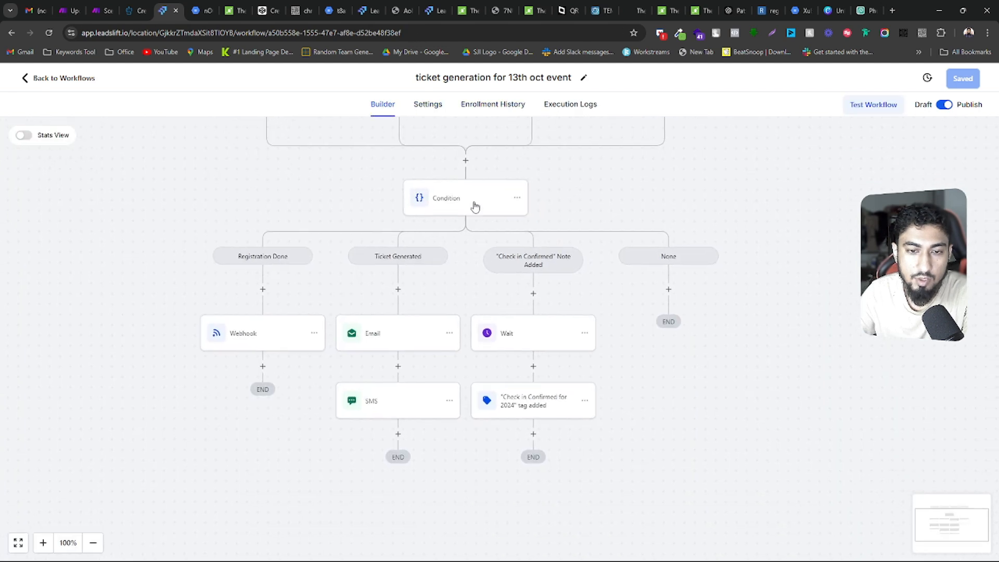
{"action": "left_click", "coordinate": [424, 206]}
{"action": "left_click_drag", "start_coordinate": [326, 196], "coordinate": [299, 247]}
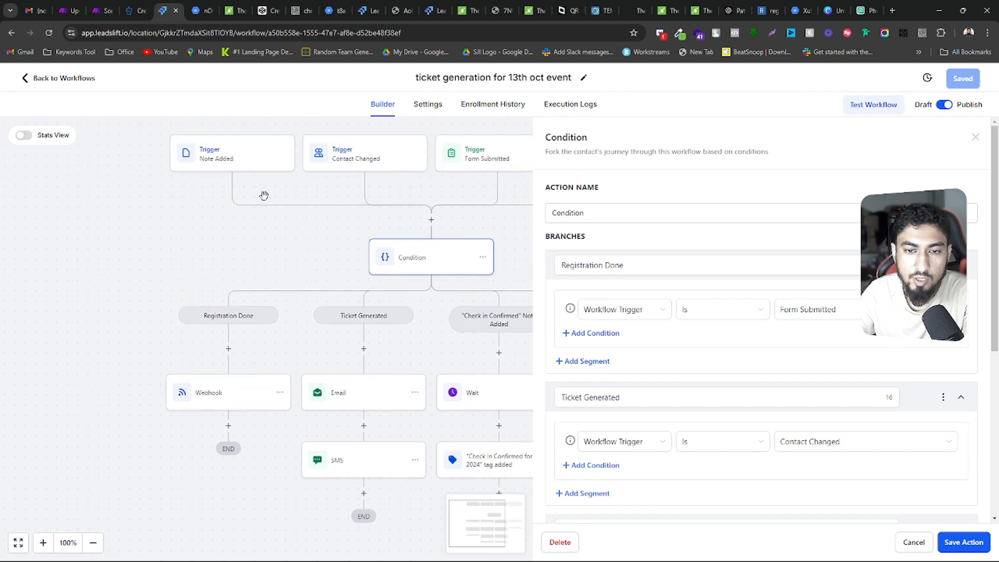
{"action": "left_click", "coordinate": [353, 152]}
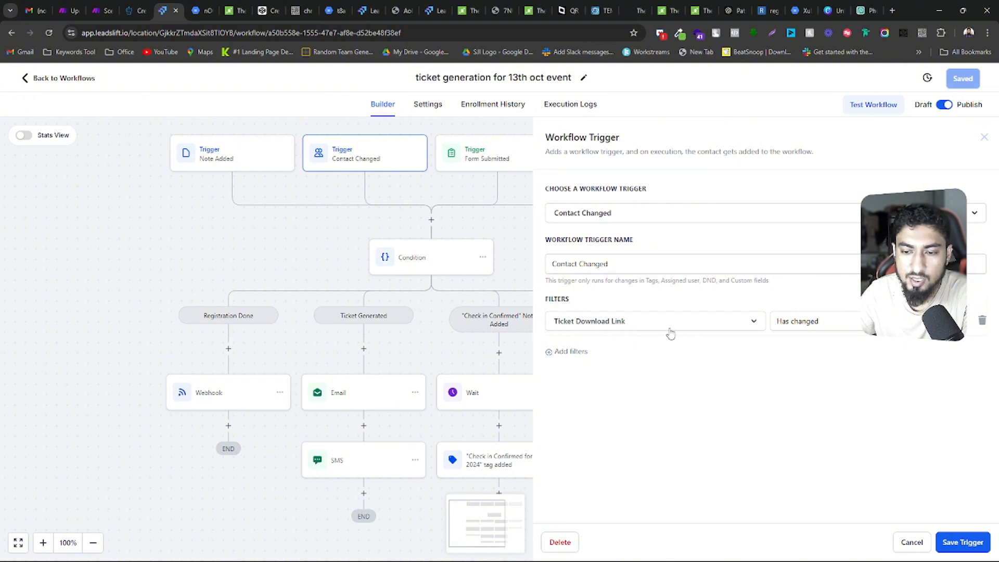
{"action": "left_click_drag", "start_coordinate": [419, 356], "coordinate": [376, 299]}
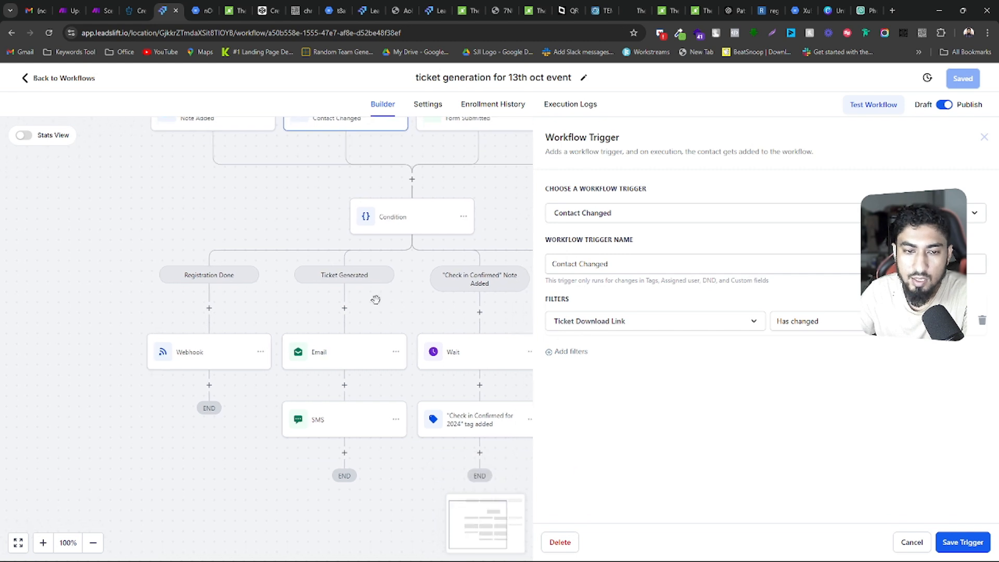
{"action": "left_click_drag", "start_coordinate": [247, 205], "coordinate": [219, 205]}
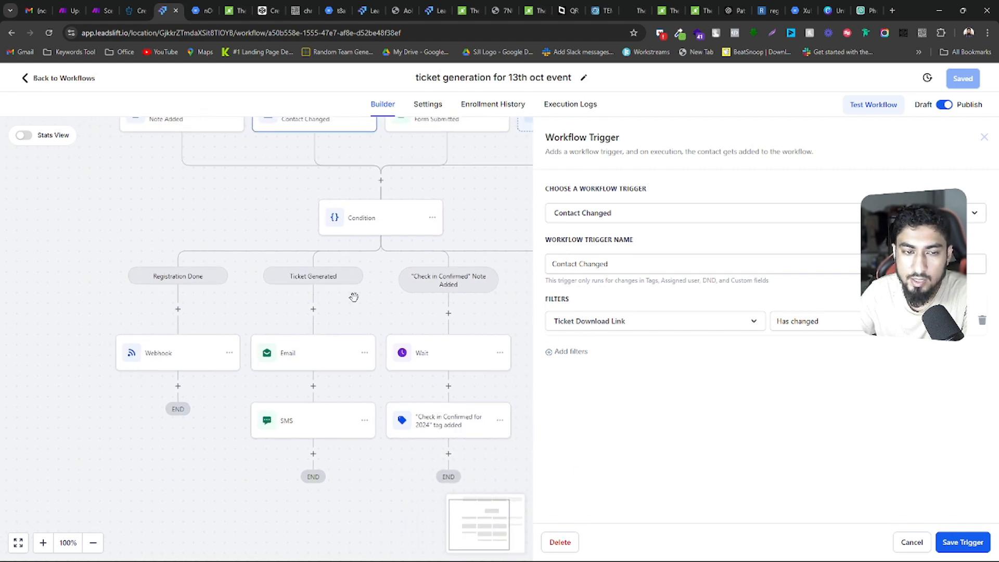
Examine the Email action in the Ticket Generated branch, down to the "Download Your Ticket" link in its message
{"action": "left_click_drag", "start_coordinate": [364, 311], "coordinate": [360, 235]}
{"action": "left_click", "coordinate": [306, 278]}
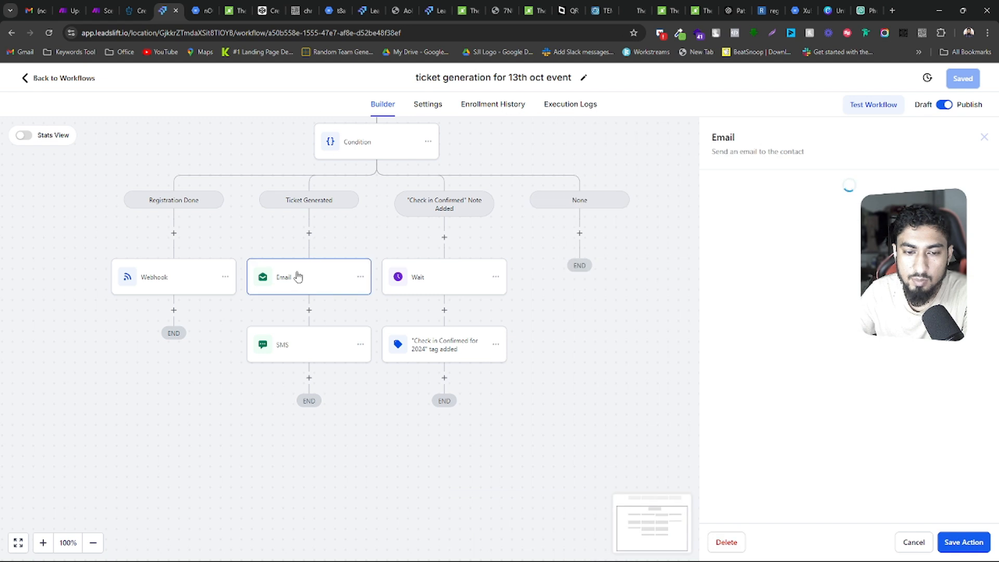
{"action": "scroll", "coordinate": [889, 378], "scroll_direction": "down", "scroll_amount": 5}
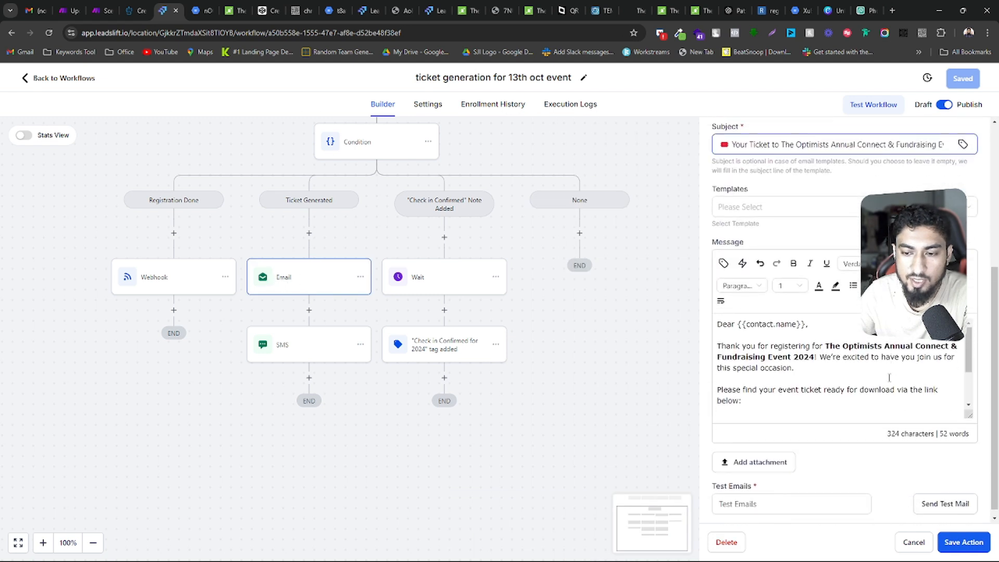
{"action": "scroll", "coordinate": [757, 368], "scroll_direction": "down", "scroll_amount": 2}
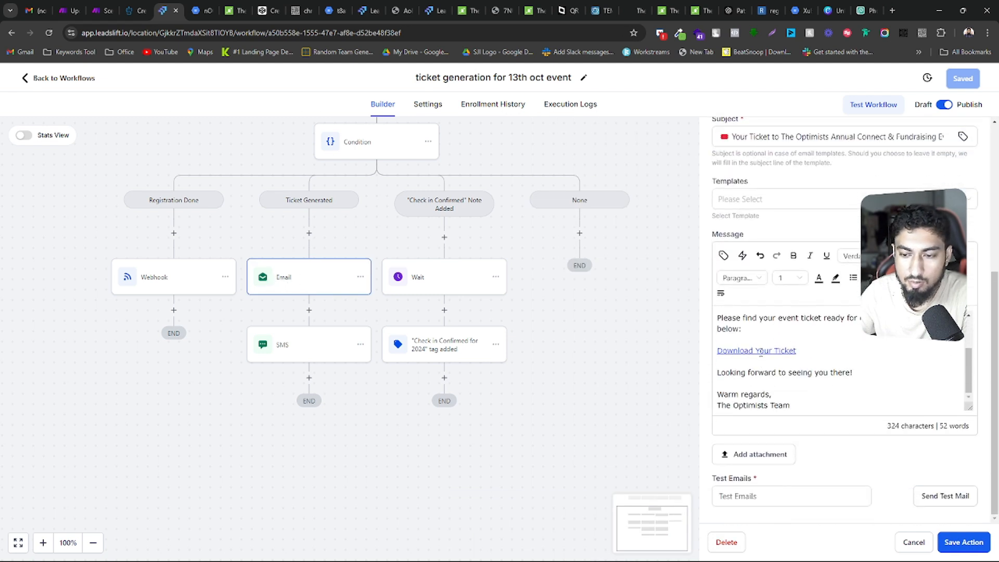
{"action": "left_click", "coordinate": [760, 352]}
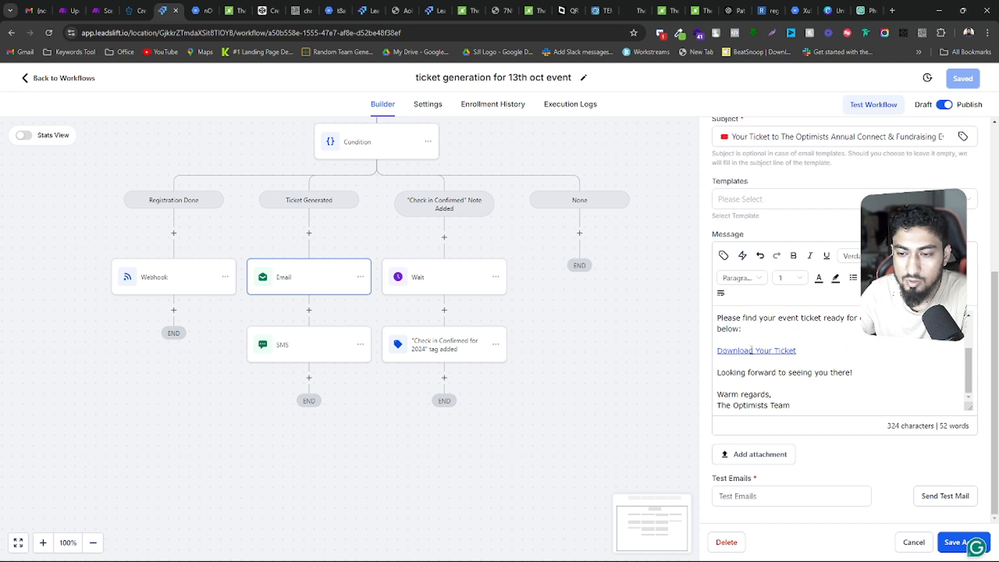
Highlight the ticket trigger link in the SMS action's message, and close the action without saving
{"action": "left_click", "coordinate": [308, 345]}
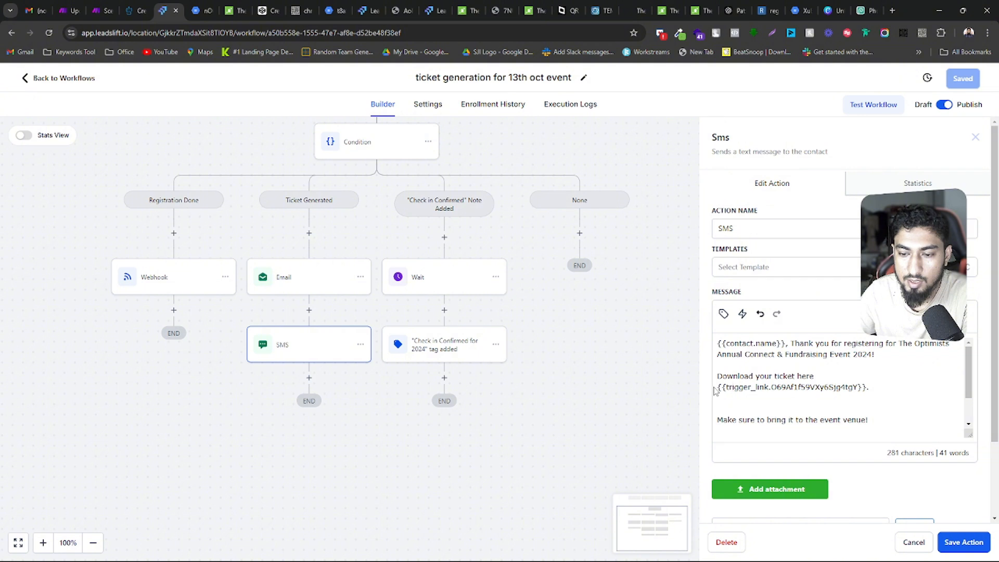
{"action": "left_click_drag", "start_coordinate": [717, 387], "coordinate": [896, 387]}
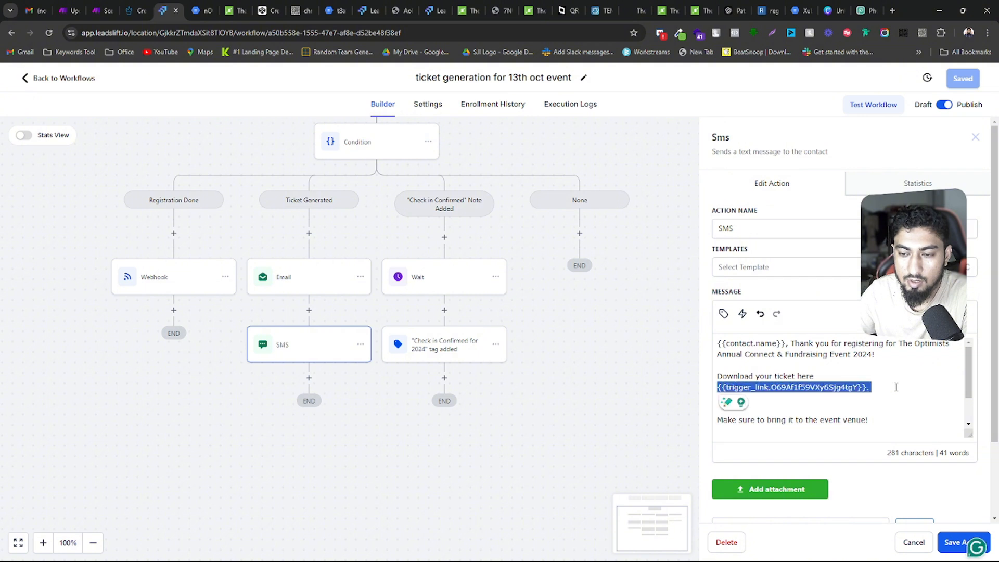
{"action": "left_click", "coordinate": [910, 539]}
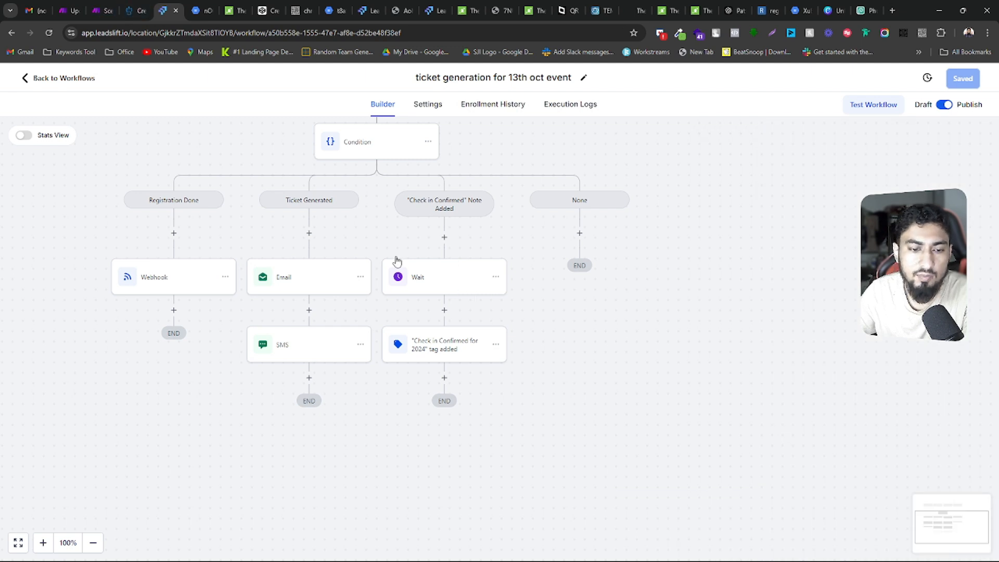
{"action": "left_click_drag", "start_coordinate": [375, 242], "coordinate": [382, 255]}
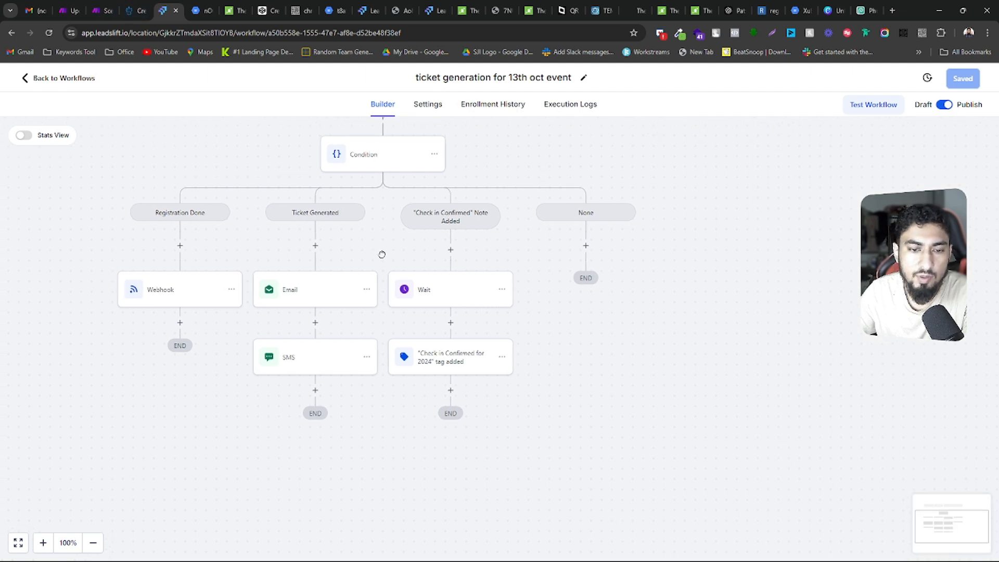
Leave the workflow for the registered guest's contact record, check its ticket fields and tags, and highlight the check-in note
{"action": "left_click", "coordinate": [58, 79]}
{"action": "left_click", "coordinate": [52, 230]}
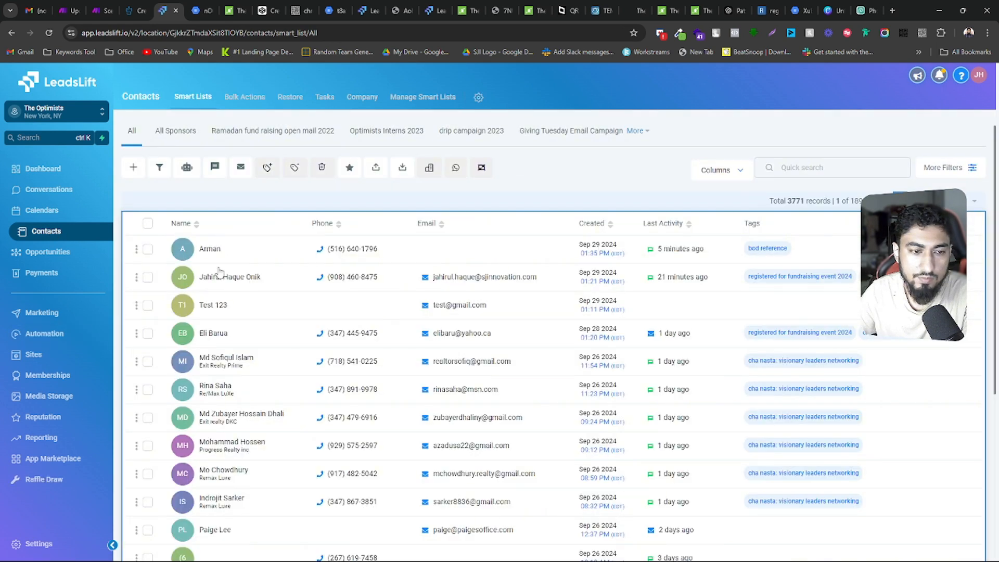
{"action": "left_click", "coordinate": [219, 275]}
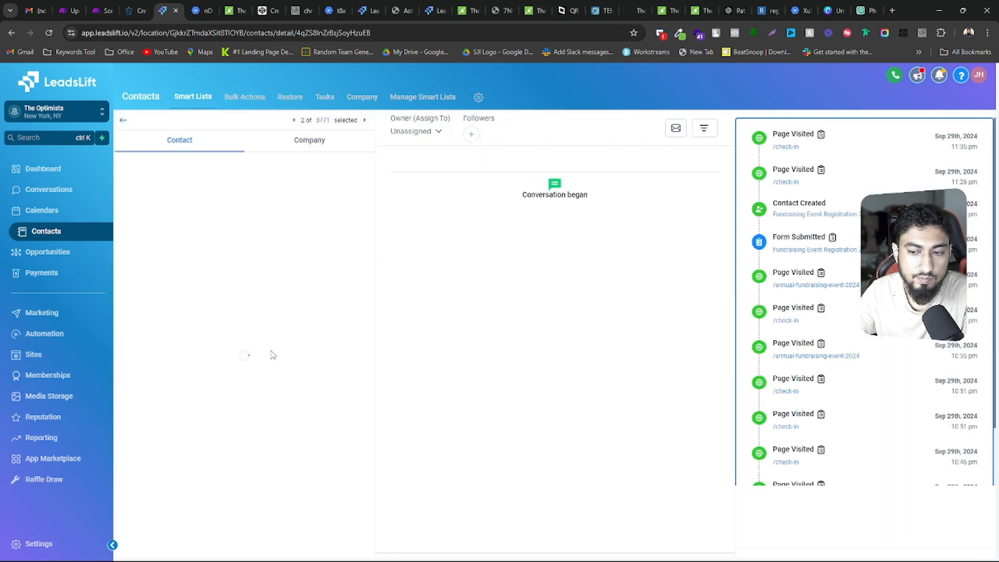
{"action": "scroll", "coordinate": [263, 341], "scroll_direction": "down", "scroll_amount": 10}
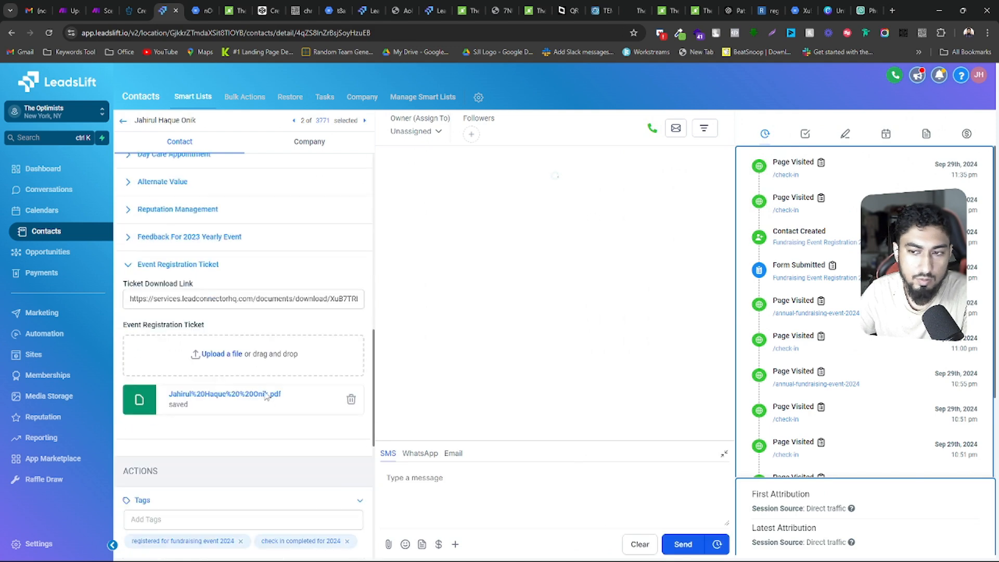
{"action": "scroll", "coordinate": [244, 416], "scroll_direction": "down", "scroll_amount": 5}
{"action": "scroll", "coordinate": [234, 411], "scroll_direction": "up", "scroll_amount": 8}
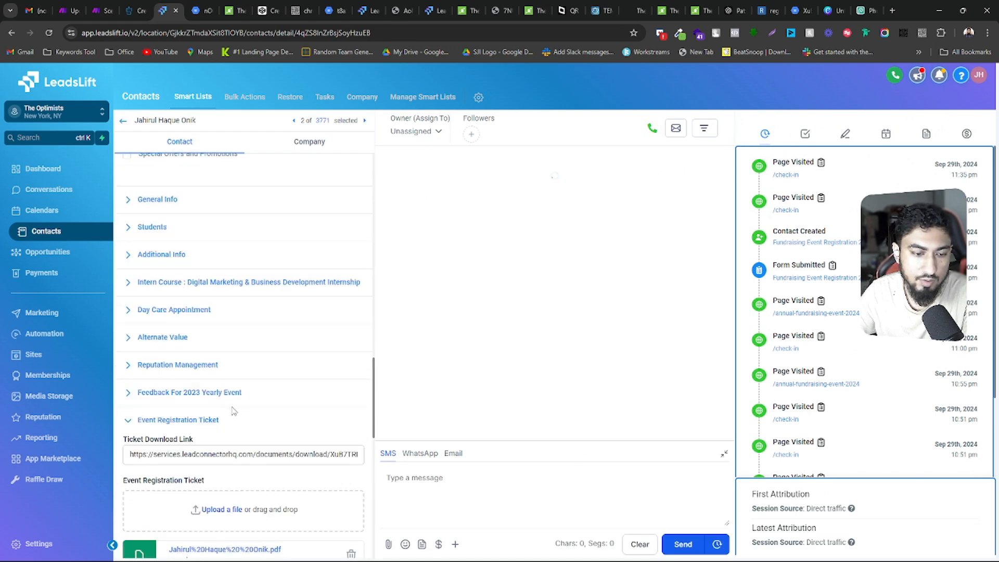
{"action": "scroll", "coordinate": [276, 406], "scroll_direction": "down", "scroll_amount": 5}
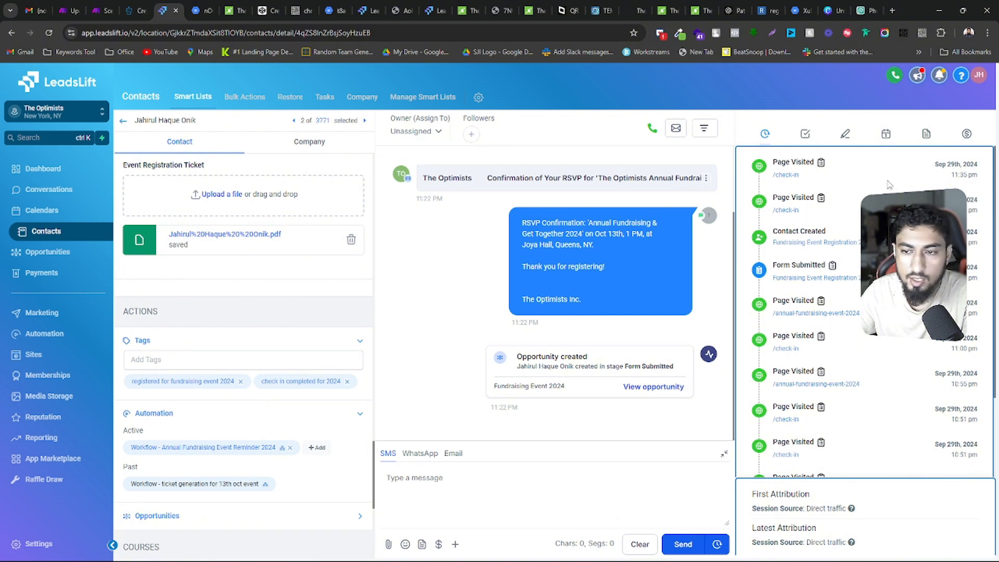
{"action": "left_click", "coordinate": [845, 134]}
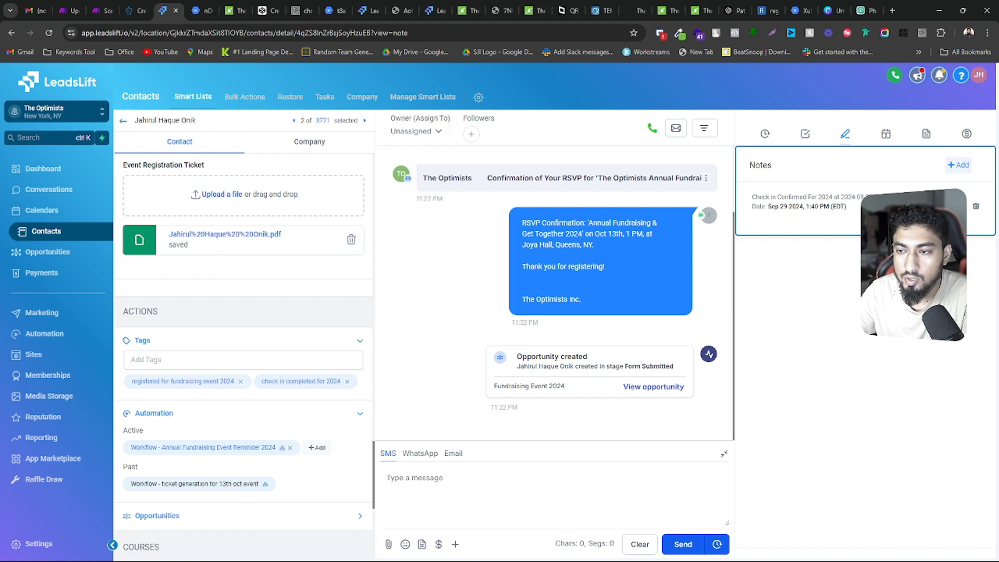
{"action": "left_click_drag", "start_coordinate": [884, 198], "coordinate": [734, 204]}
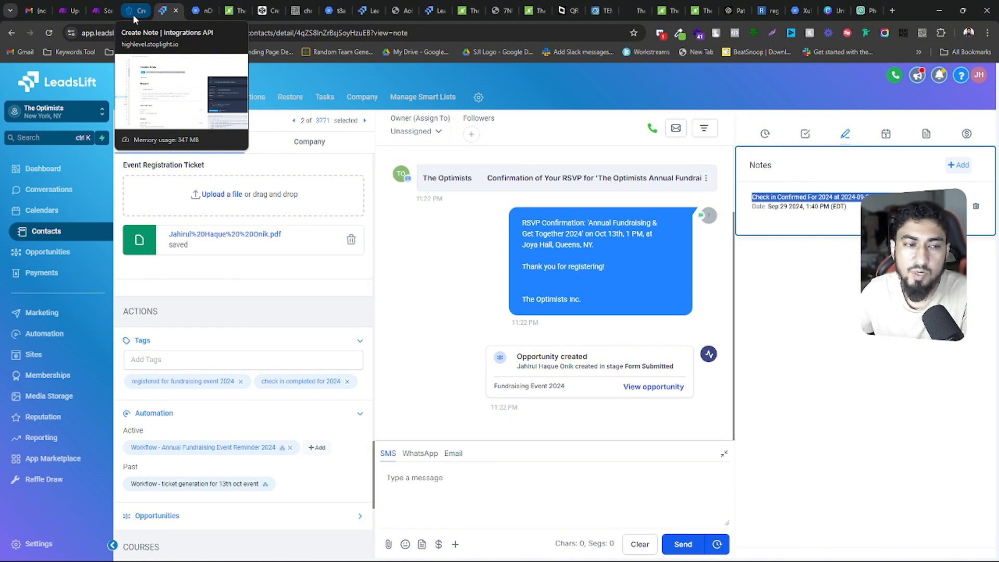
Switch to the Make scenario "Update Status in GHL After Check In" and close the HTTP module's run output
{"action": "left_click", "coordinate": [68, 8]}
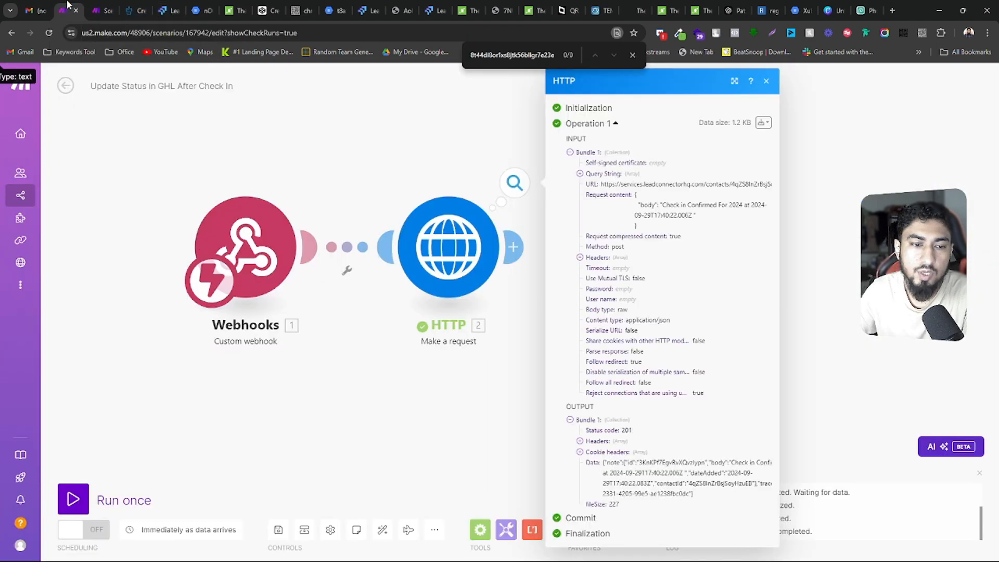
{"action": "left_click", "coordinate": [241, 165]}
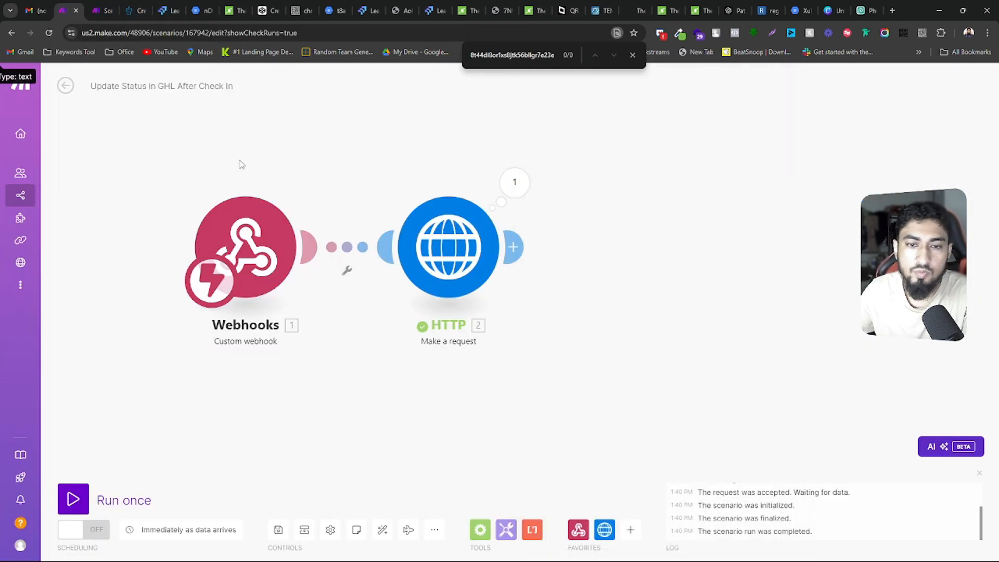